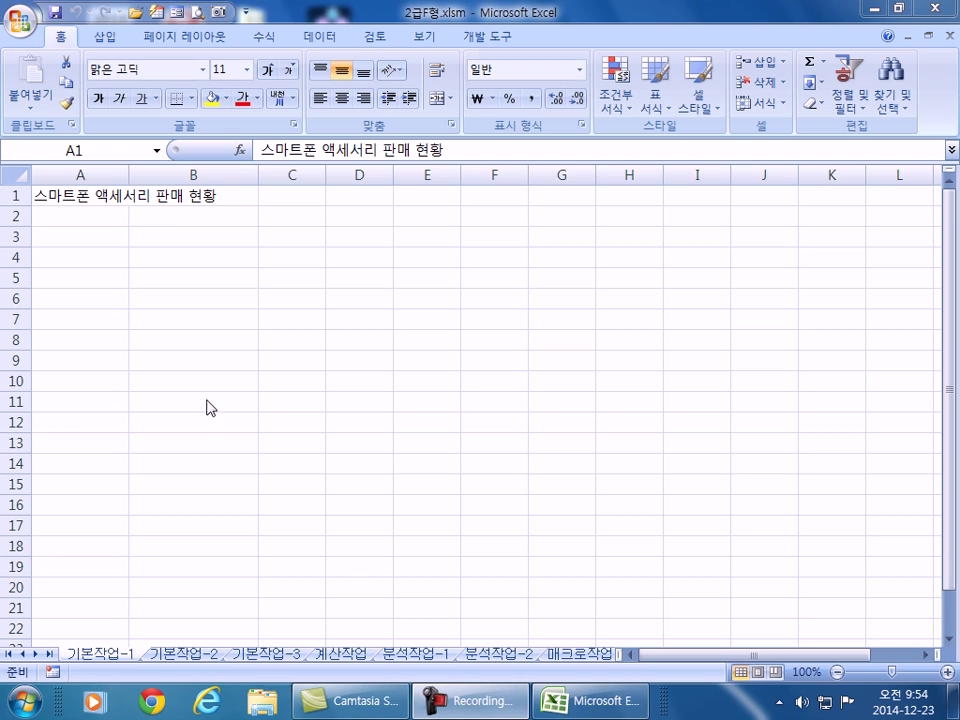
left_click(98, 210)
left_click(96, 220)
left_click(96, 242)
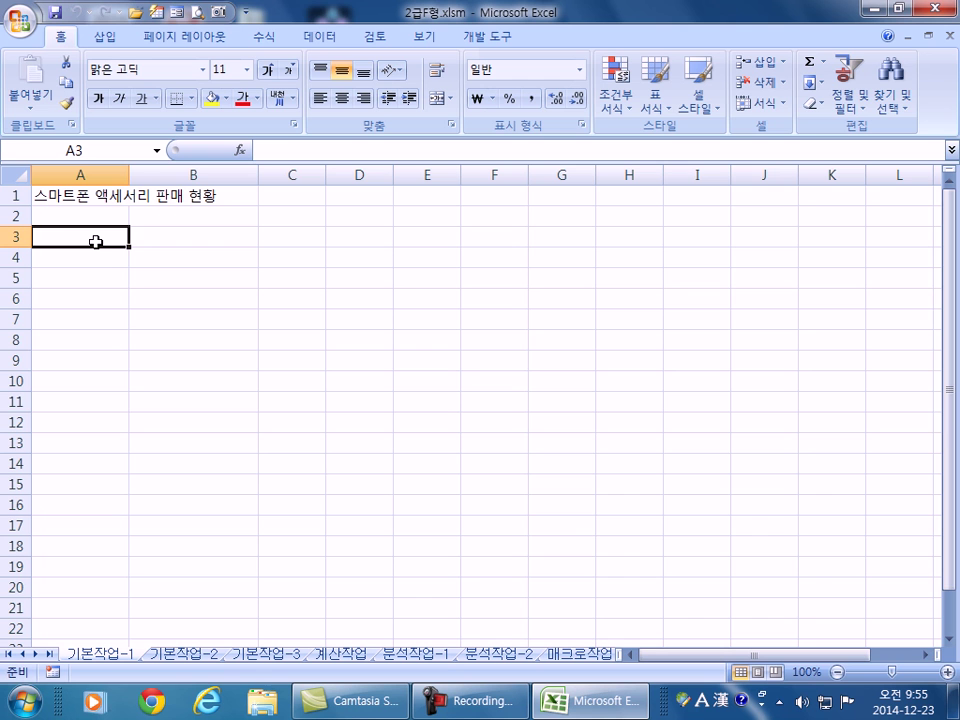
On sheet 기본작업-2, merge and center the title across A1:G1.
left_click(186, 654)
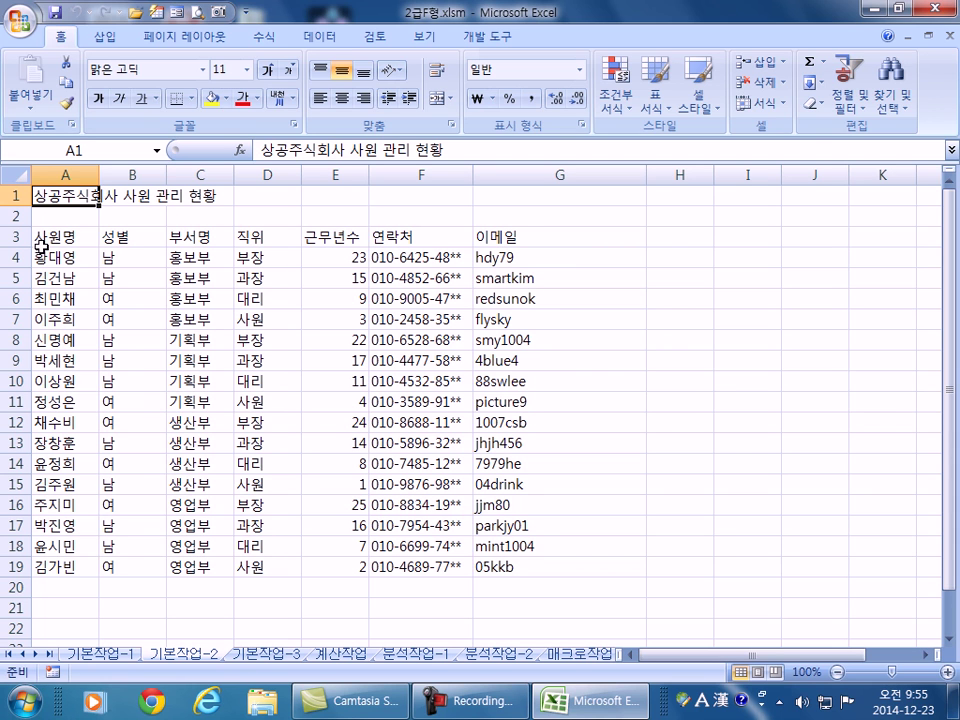
left_click_drag(133, 195, 544, 189)
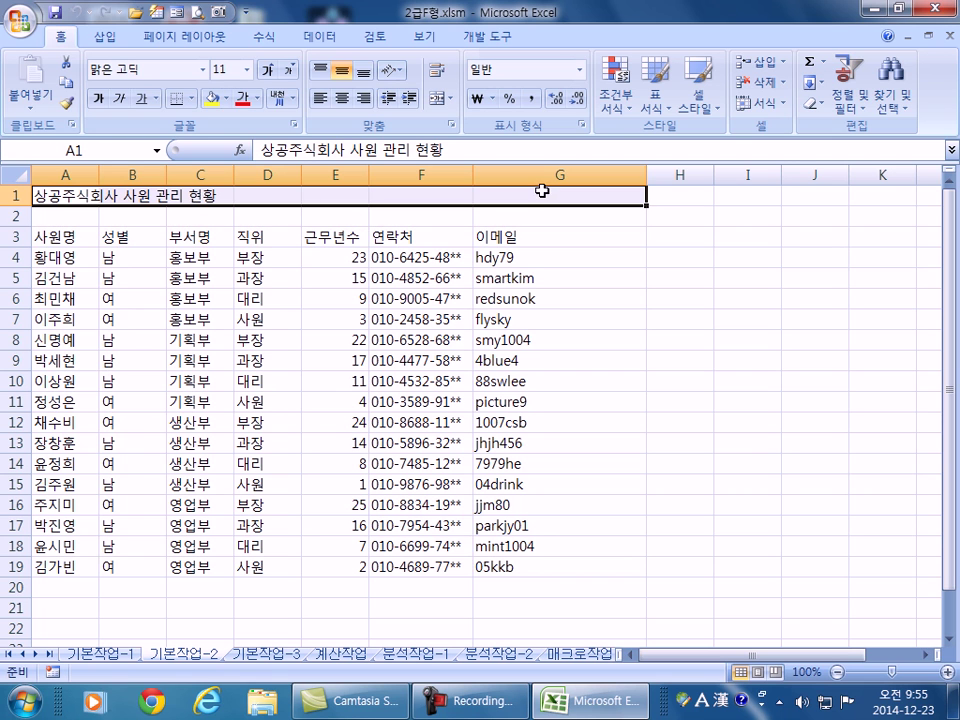
left_click(439, 99)
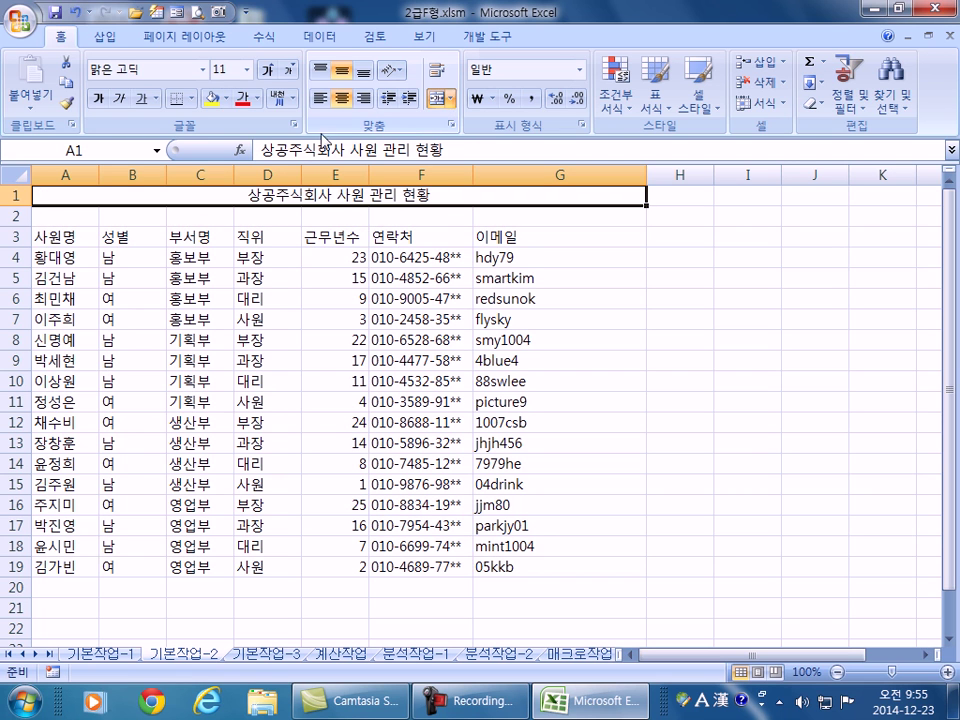
Set the font of the merged title in row 1 to HY중고딕.
left_click(204, 72)
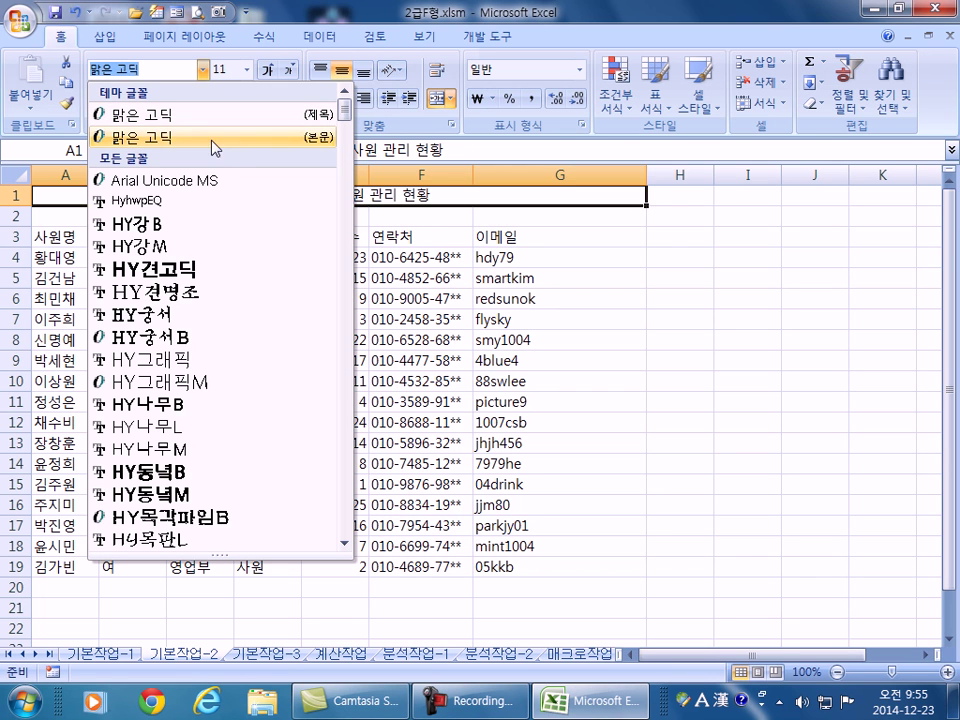
scroll(220, 333, "down", 5)
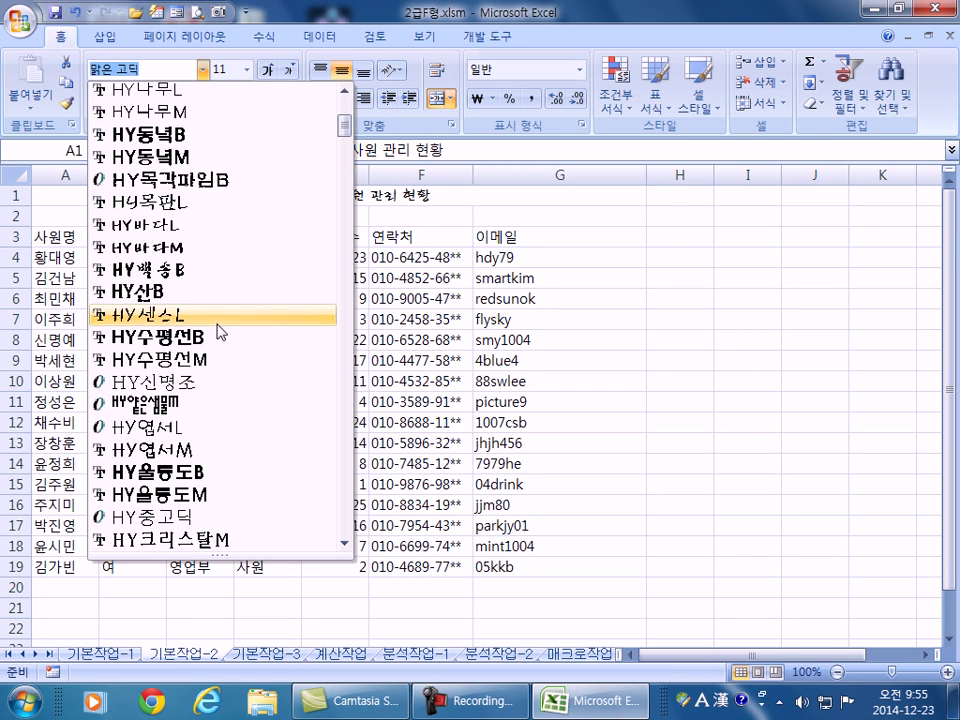
scroll(222, 325, "up", 2)
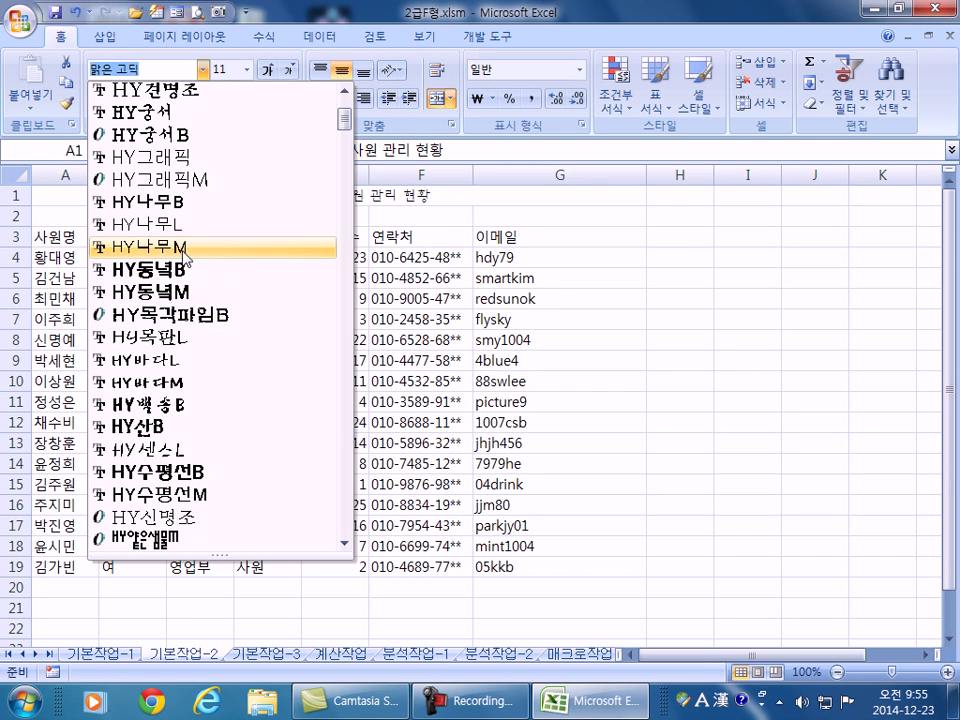
scroll(178, 360, "down", 3)
scroll(175, 385, "down", 3)
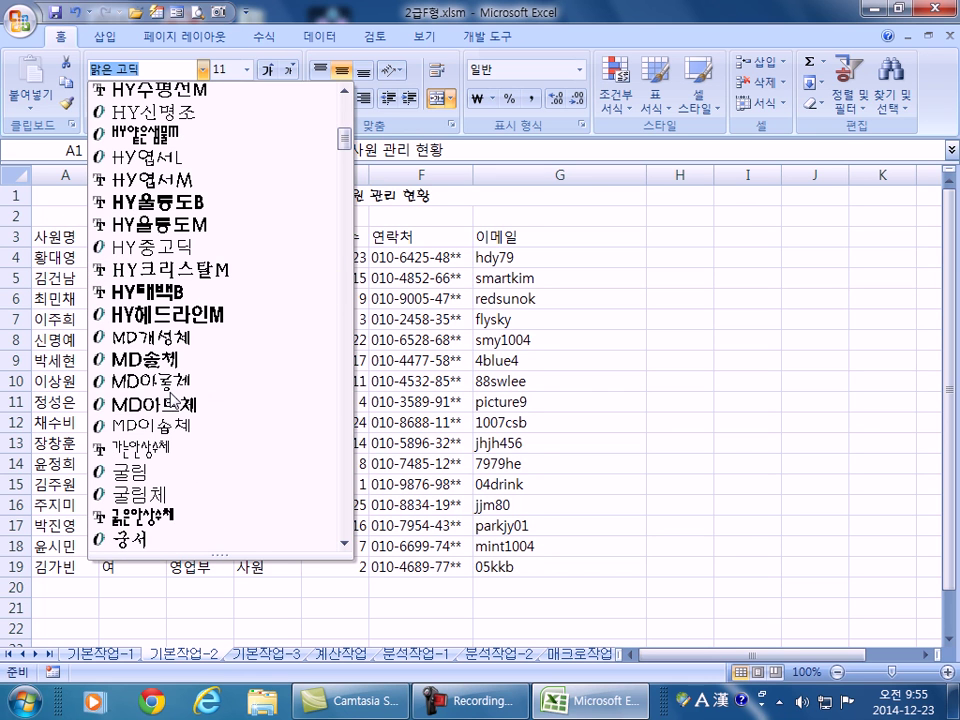
left_click(173, 247)
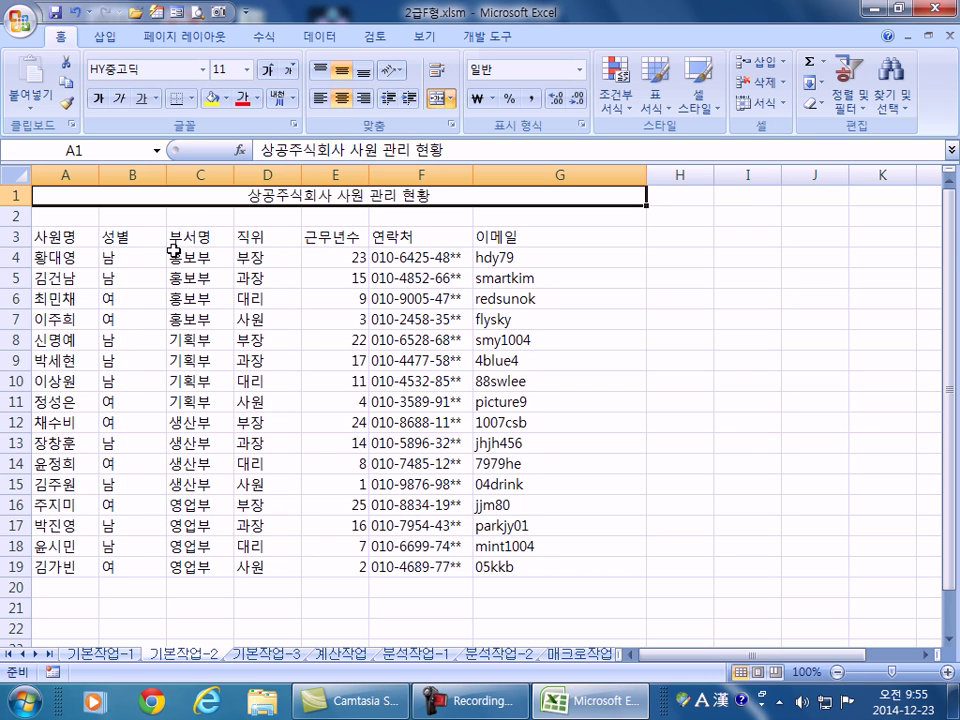
Set the font size of the merged title in row 1 to 18.
left_click(266, 70)
left_click(266, 70)
left_click(266, 70)
left_click(266, 70)
left_click(267, 71)
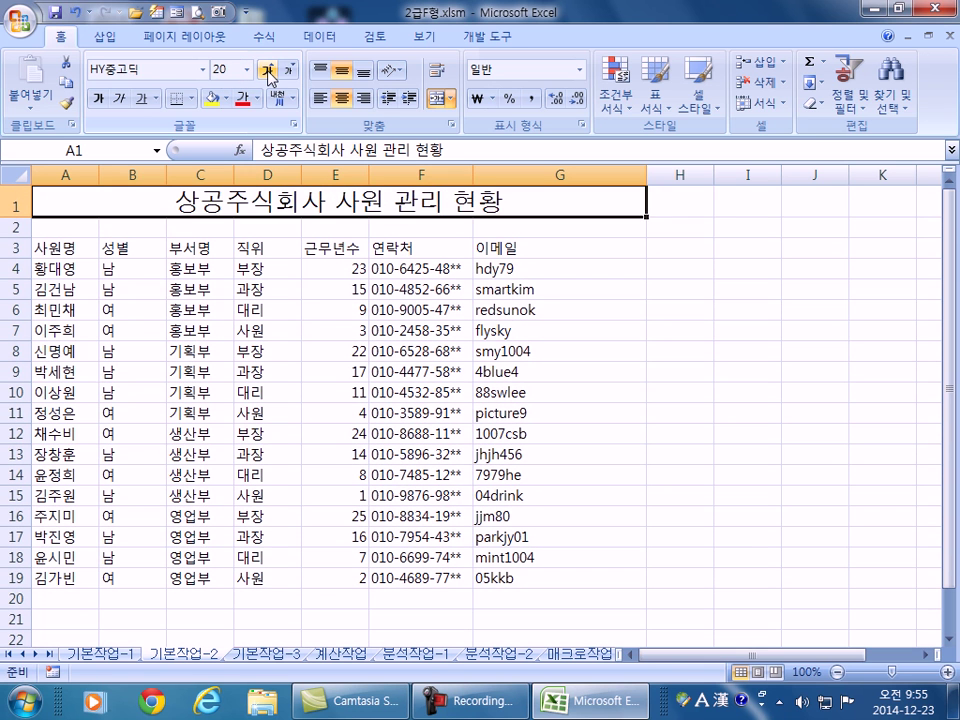
left_click(290, 71)
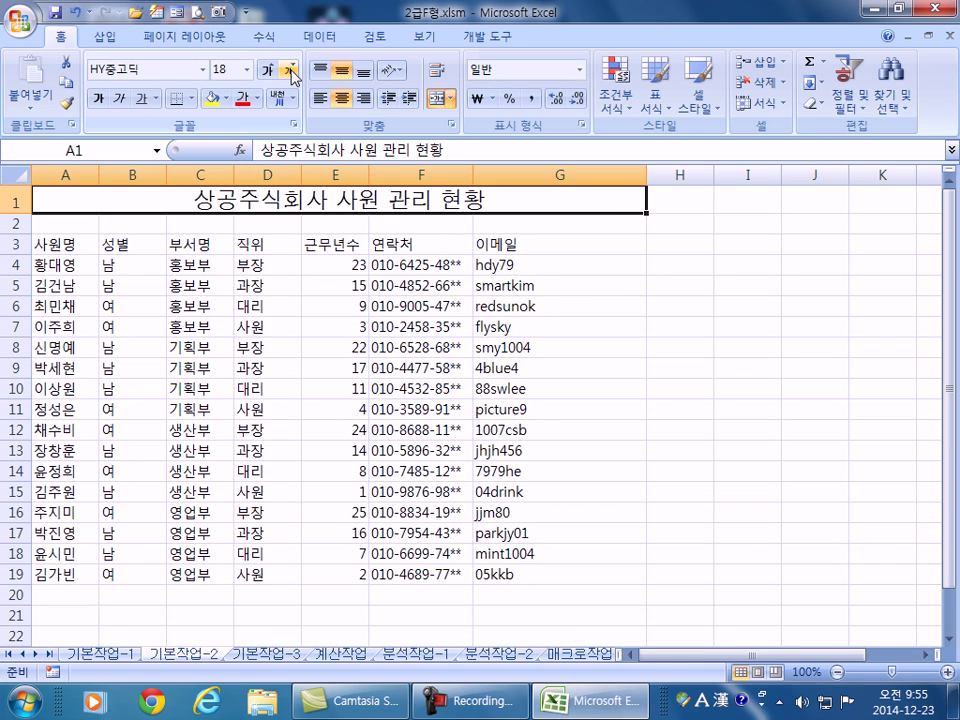
Set the height of row 1 to 30.
right_click(17, 201)
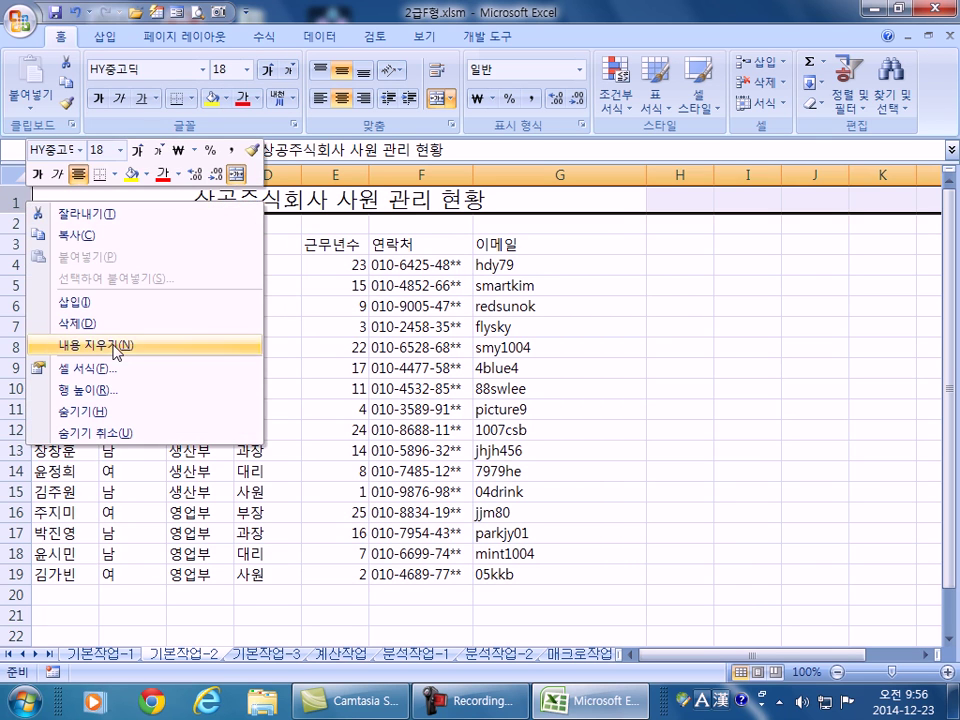
left_click(17, 201)
right_click(17, 201)
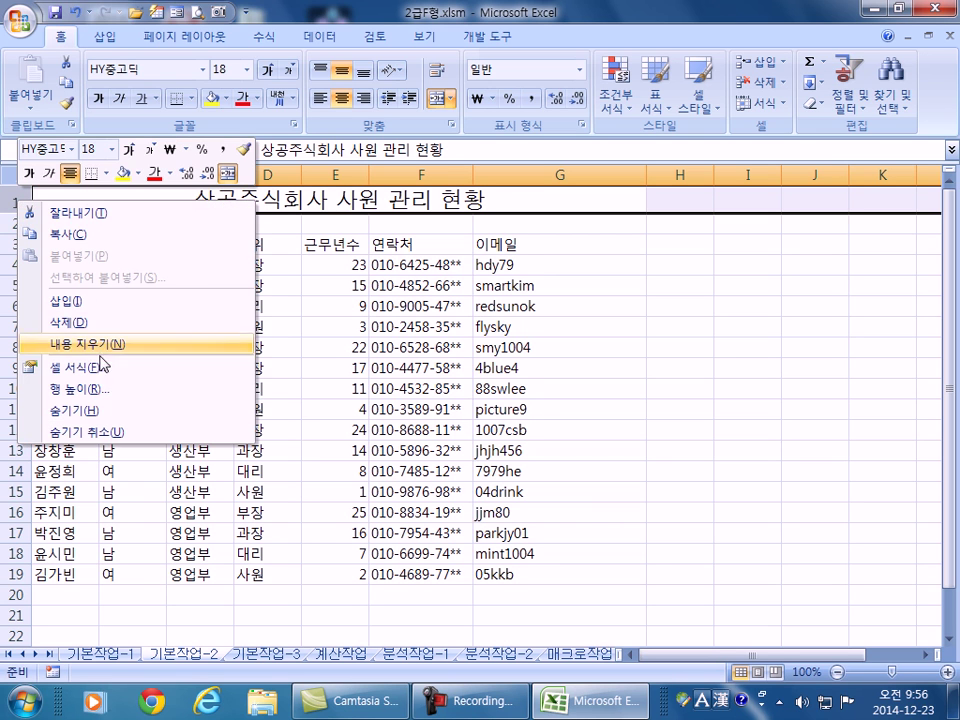
left_click(92, 389)
type("30")
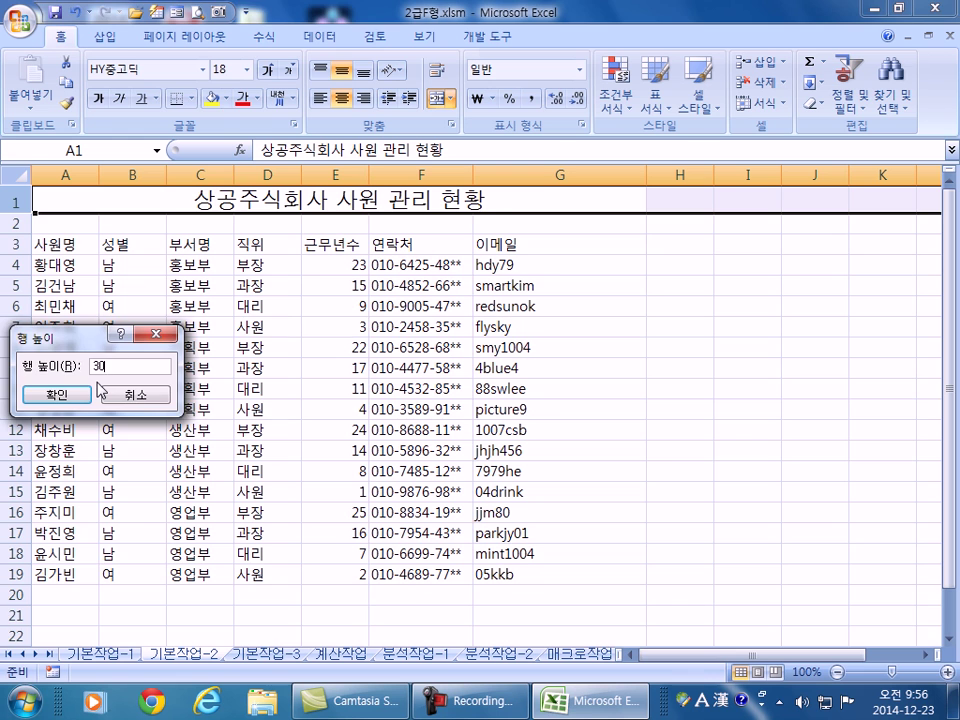
key("Return")
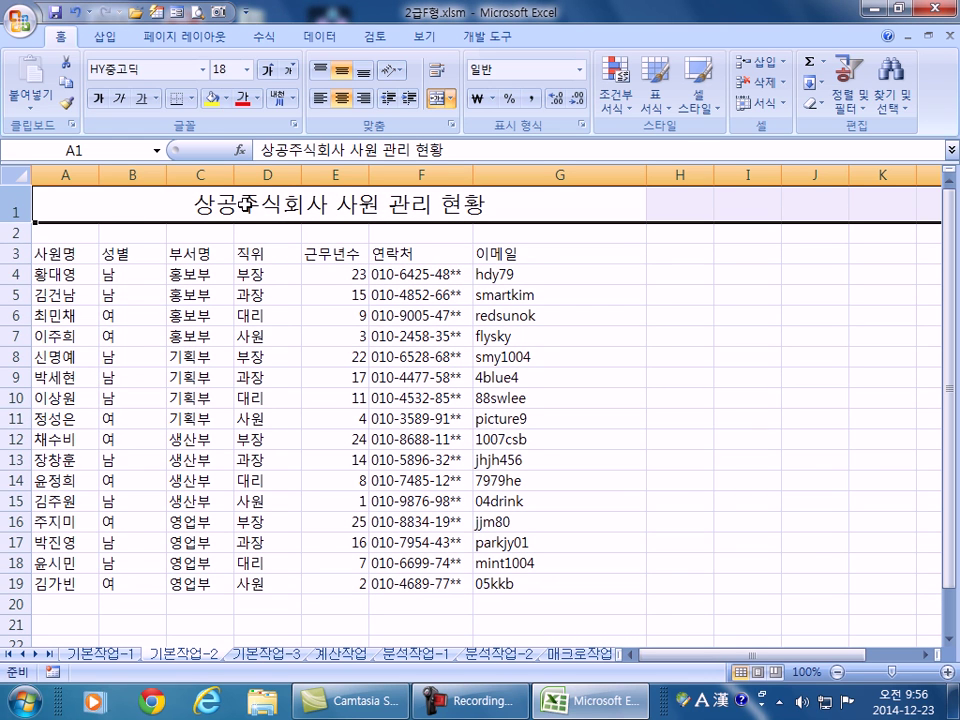
right_click(17, 208)
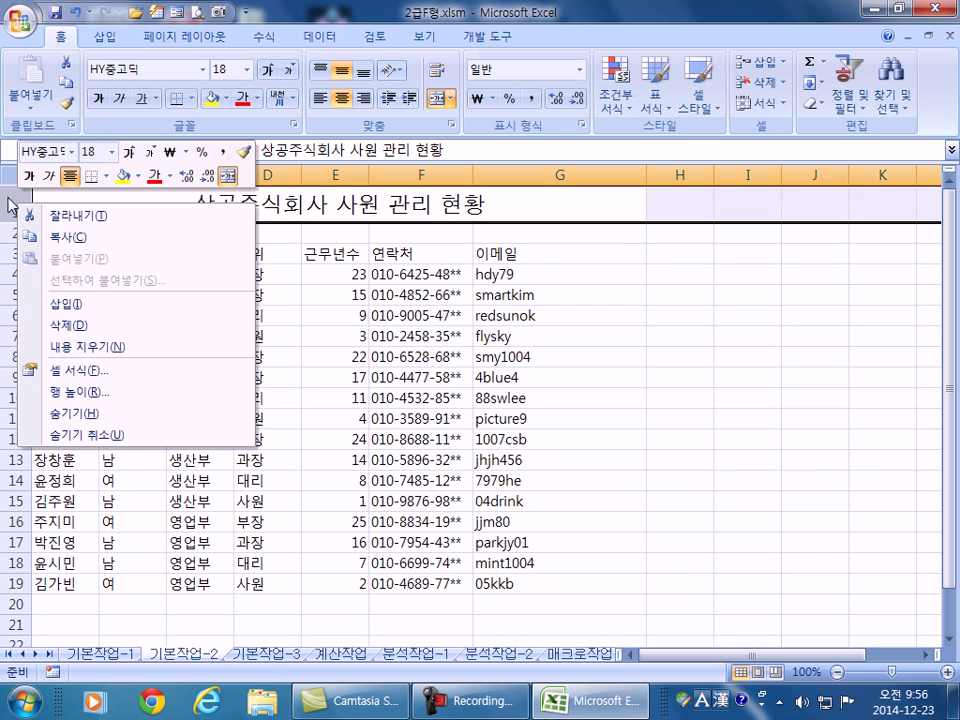
key("Escape")
left_click(62, 182)
right_click(62, 183)
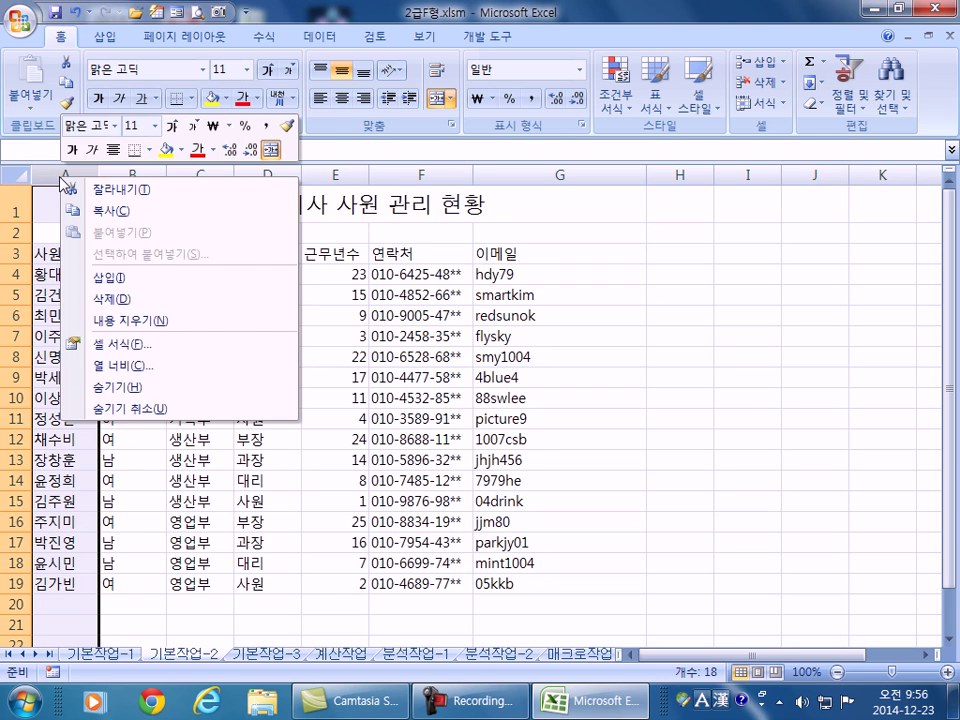
key("Escape")
left_click(15, 208)
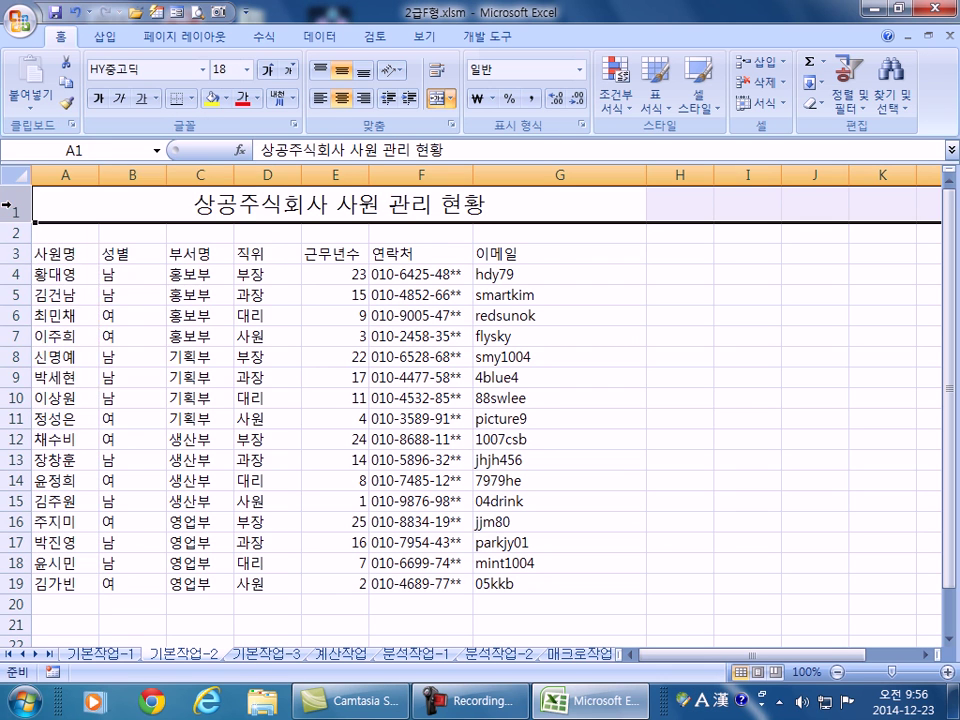
right_click(12, 210)
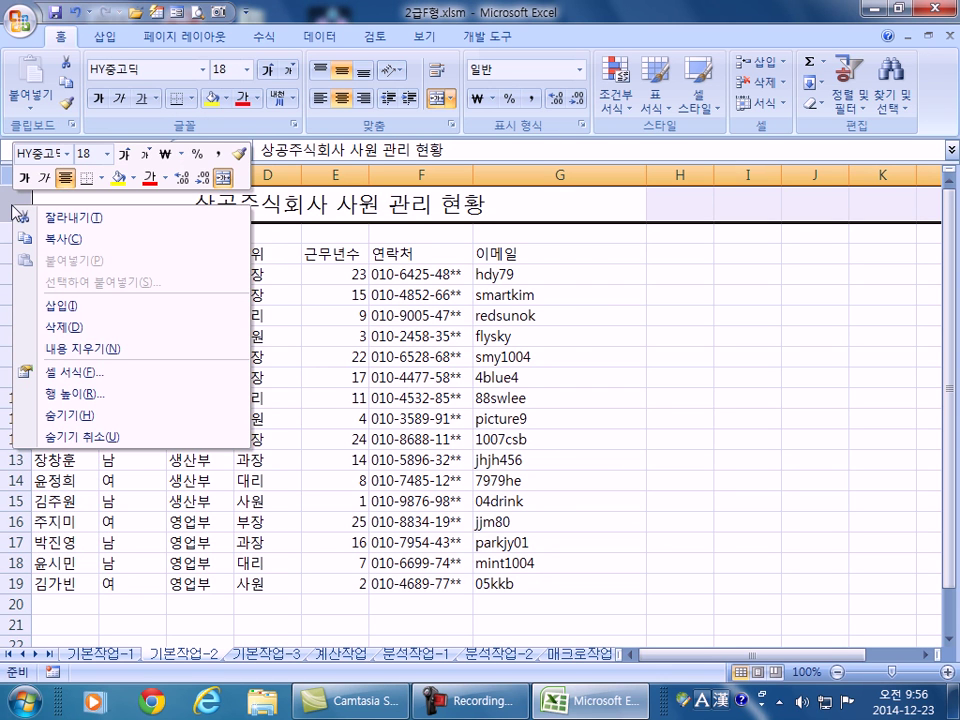
key("Escape")
Apply the cell style 제목 4 to the header cells A3:G3.
left_click_drag(60, 252, 475, 252)
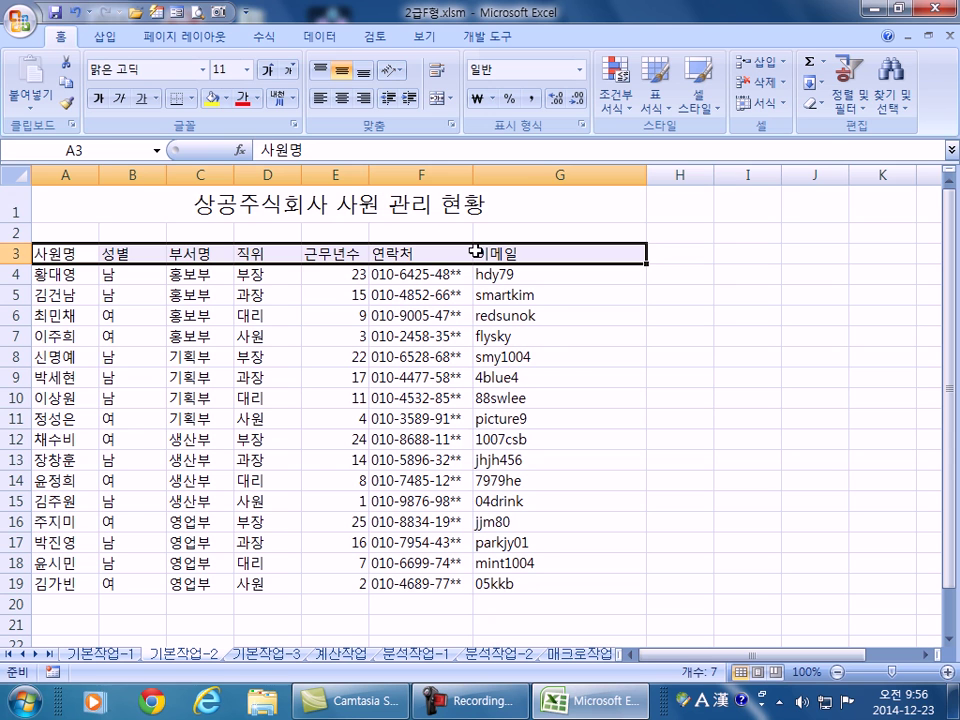
left_click(697, 103)
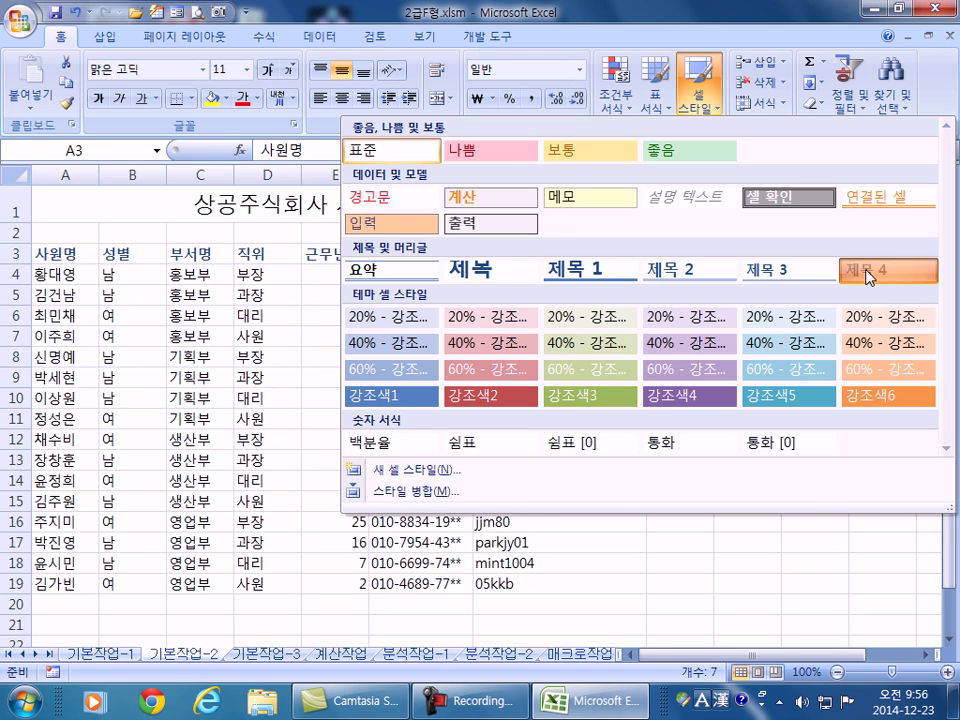
left_click(868, 276)
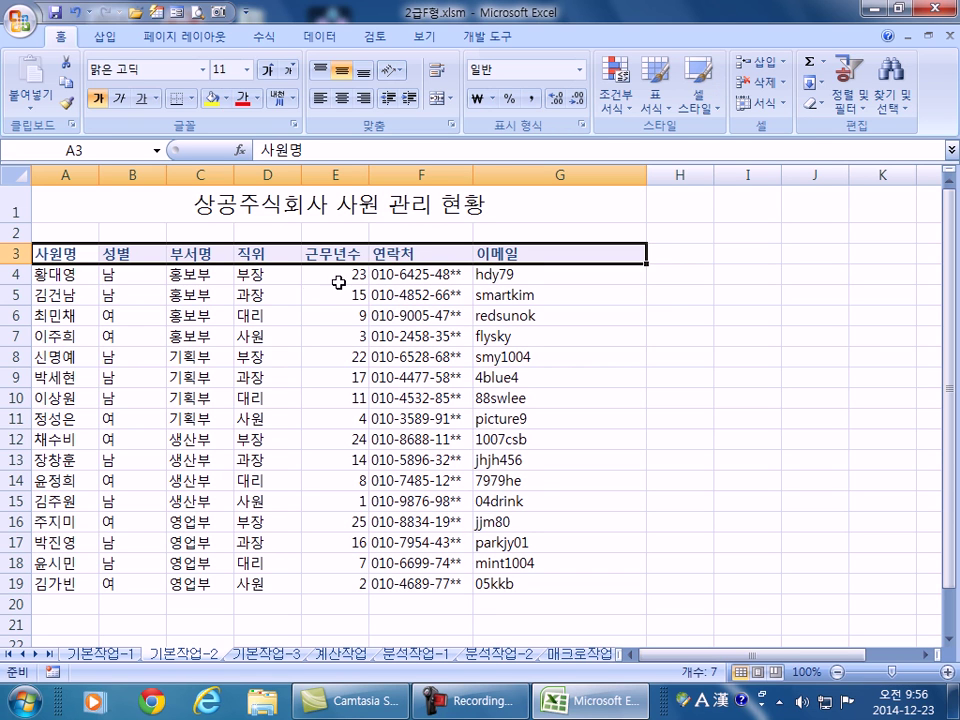
Define the name 연락처 for the range F4:F19.
left_click(414, 270)
left_click_drag(414, 270, 380, 580)
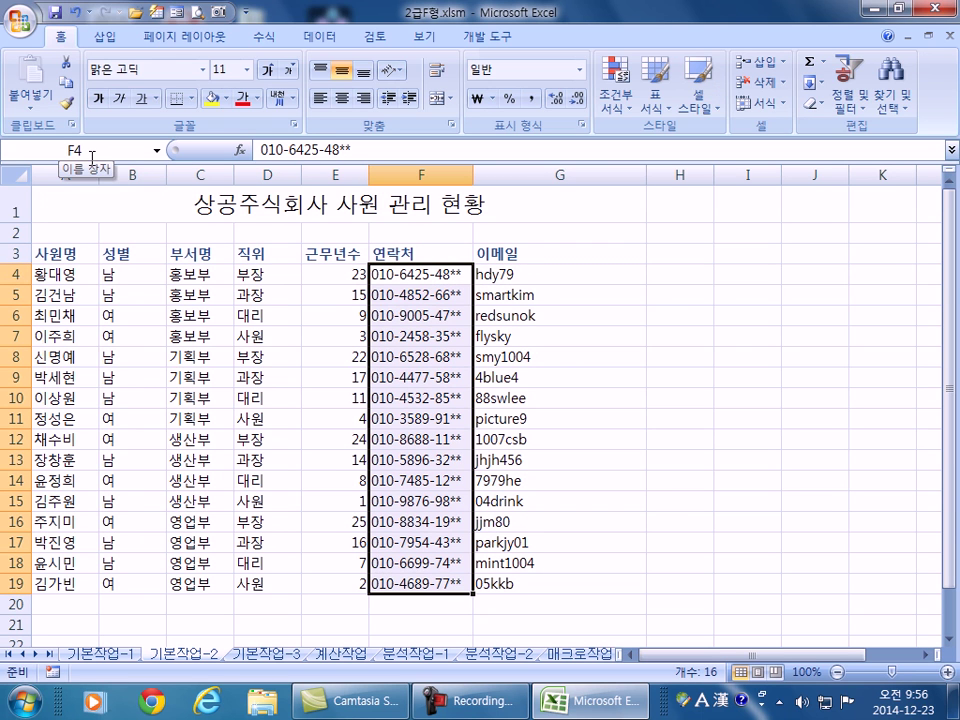
left_click(91, 150)
type("연락ㅇ처")
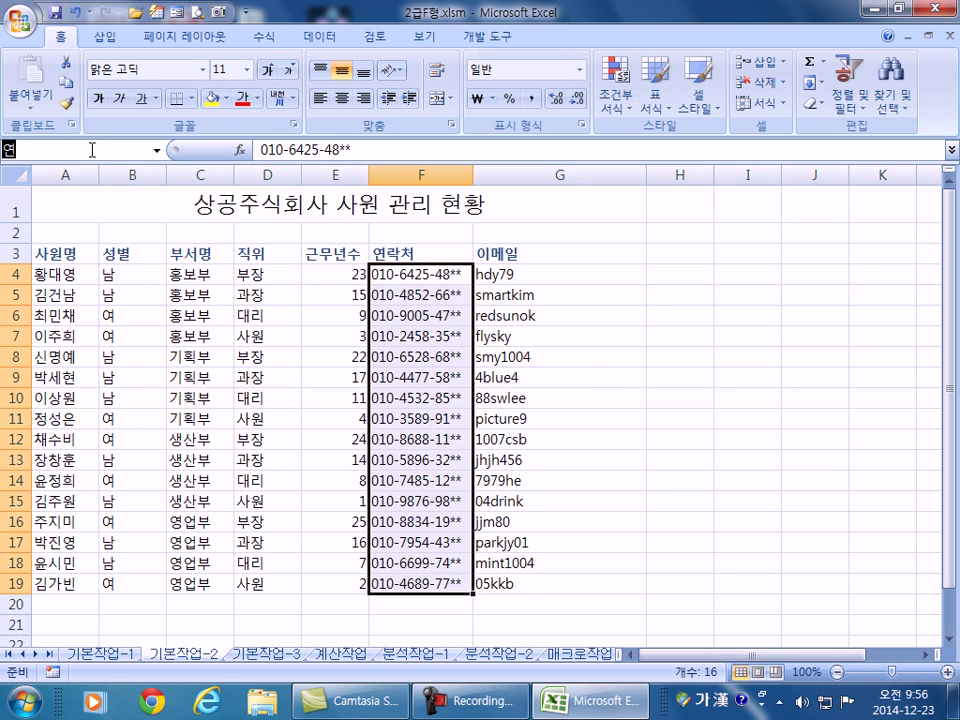
key("BackSpace")
key("BackSpace")
key("BackSpace")
type("처")
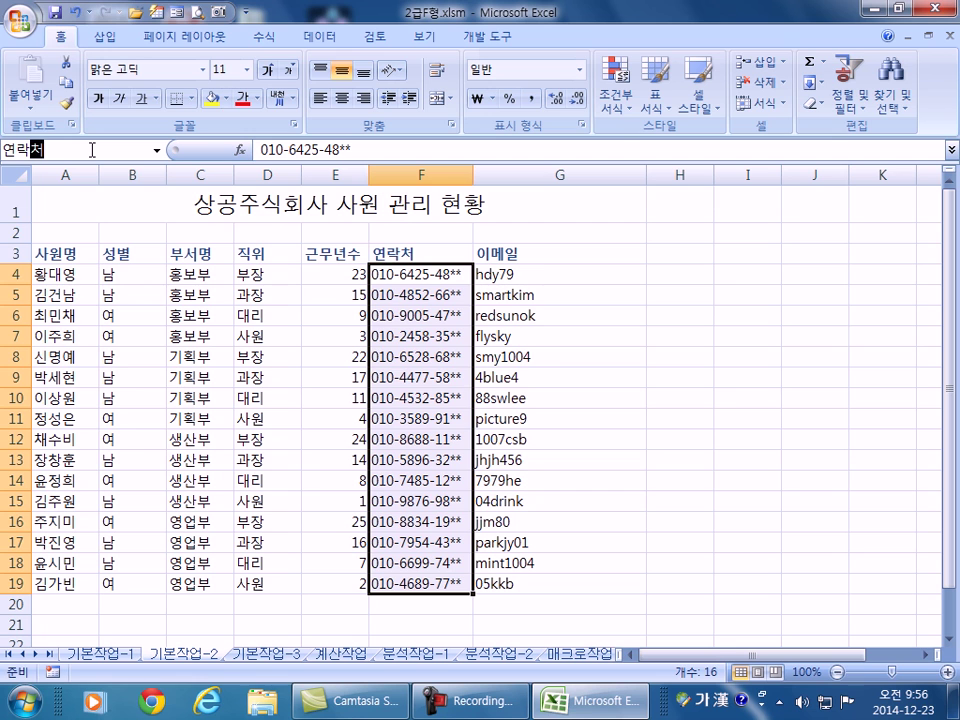
key("Return")
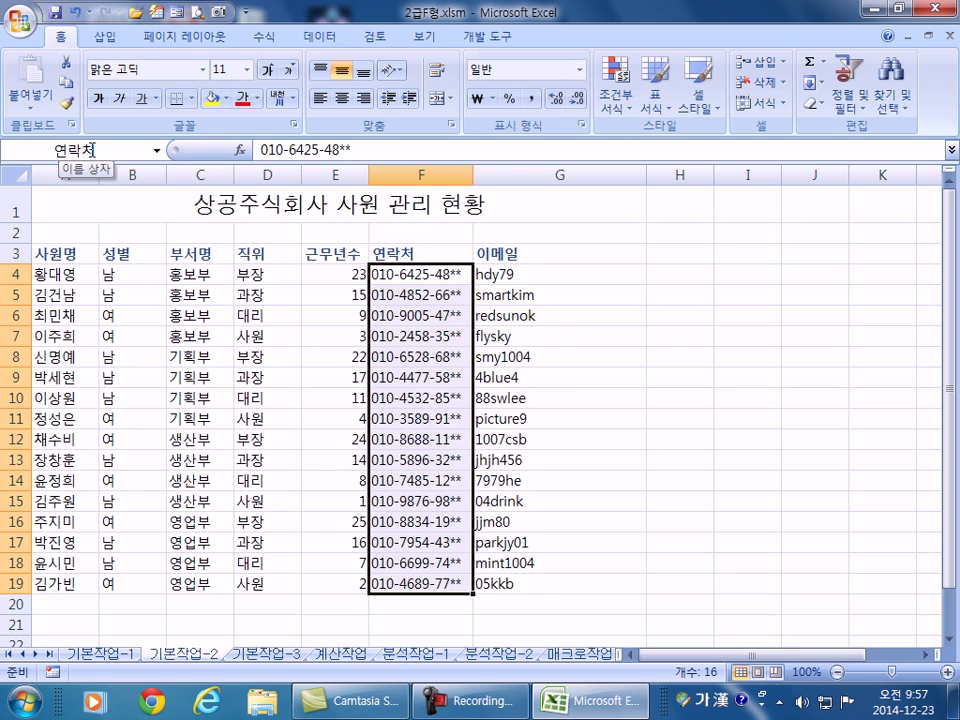
Open the cell format settings for the e-mail cells G4:G19 and choose the custom (사용자 지정) number category.
left_click(508, 282)
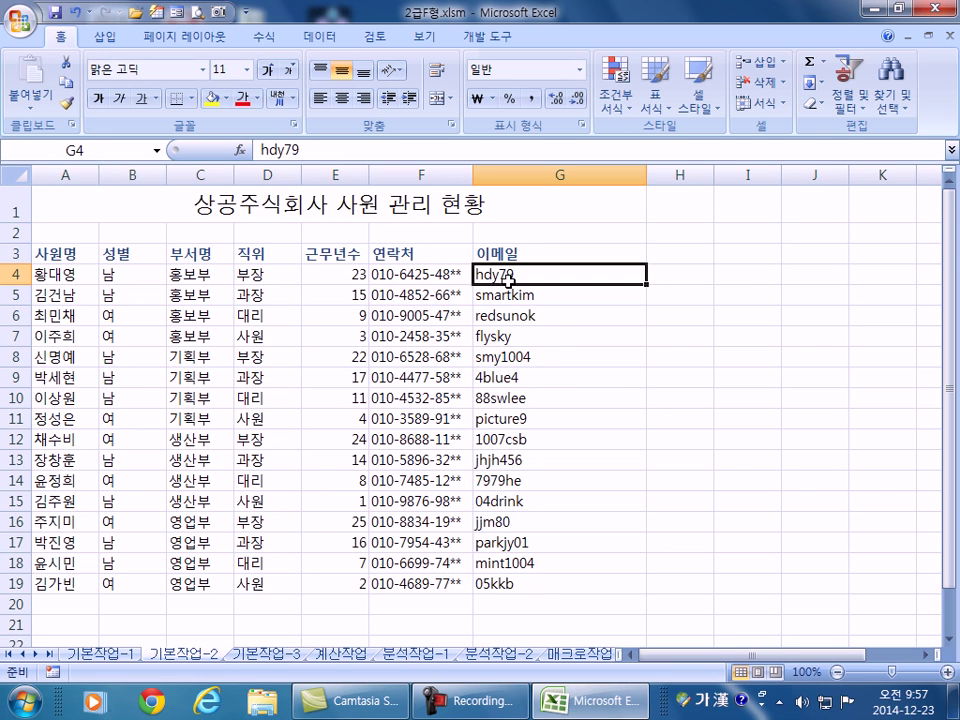
left_click_drag(508, 282, 497, 583)
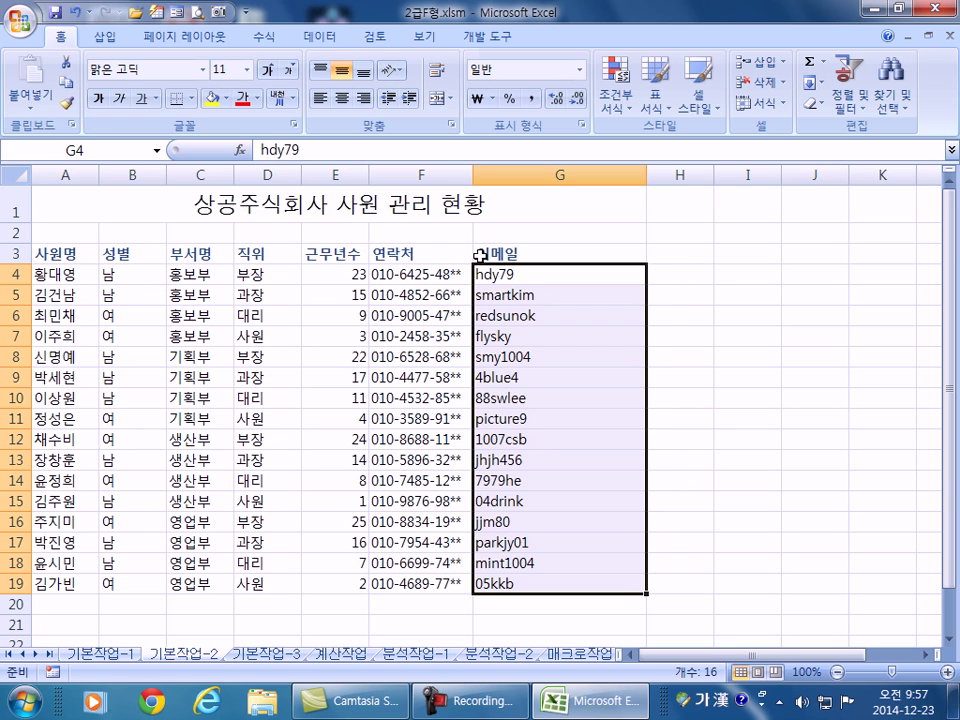
right_click(530, 277)
key("Escape")
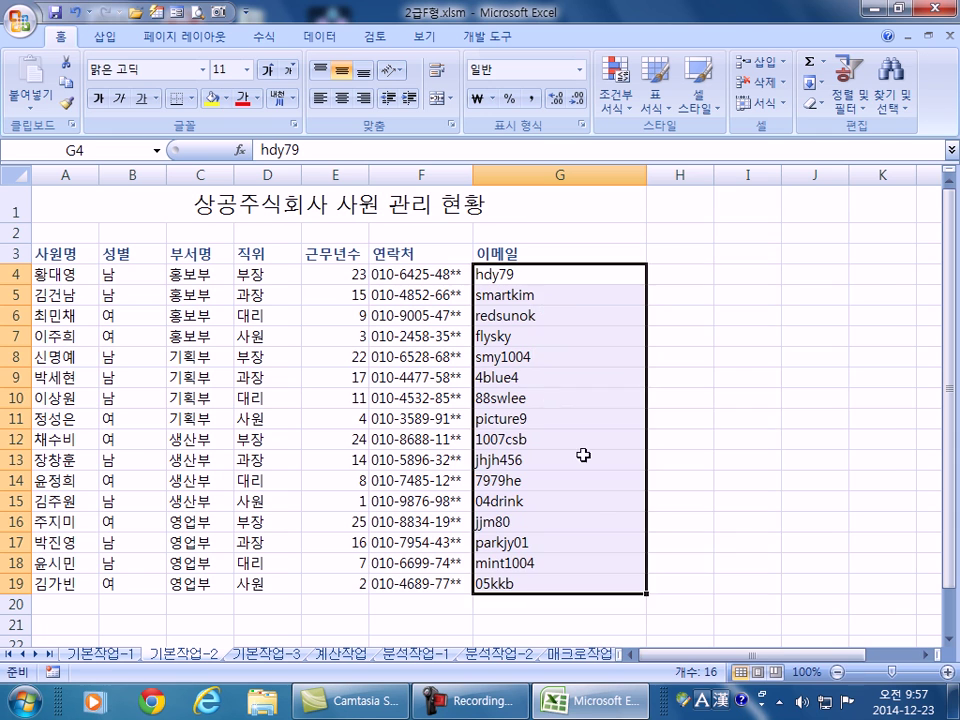
key("ctrl+1")
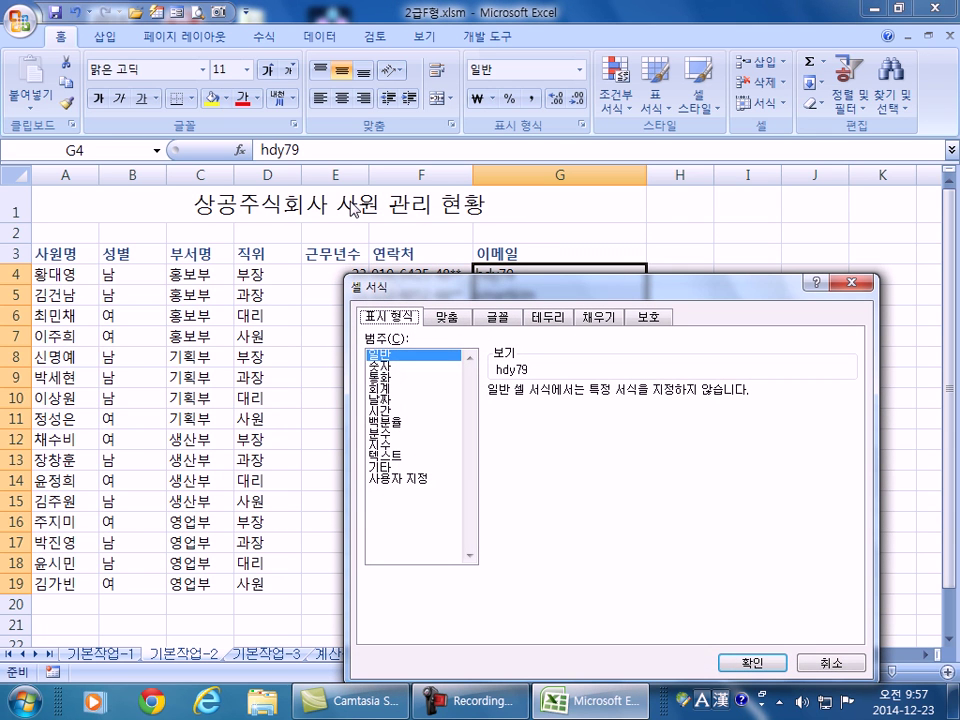
left_click(412, 479)
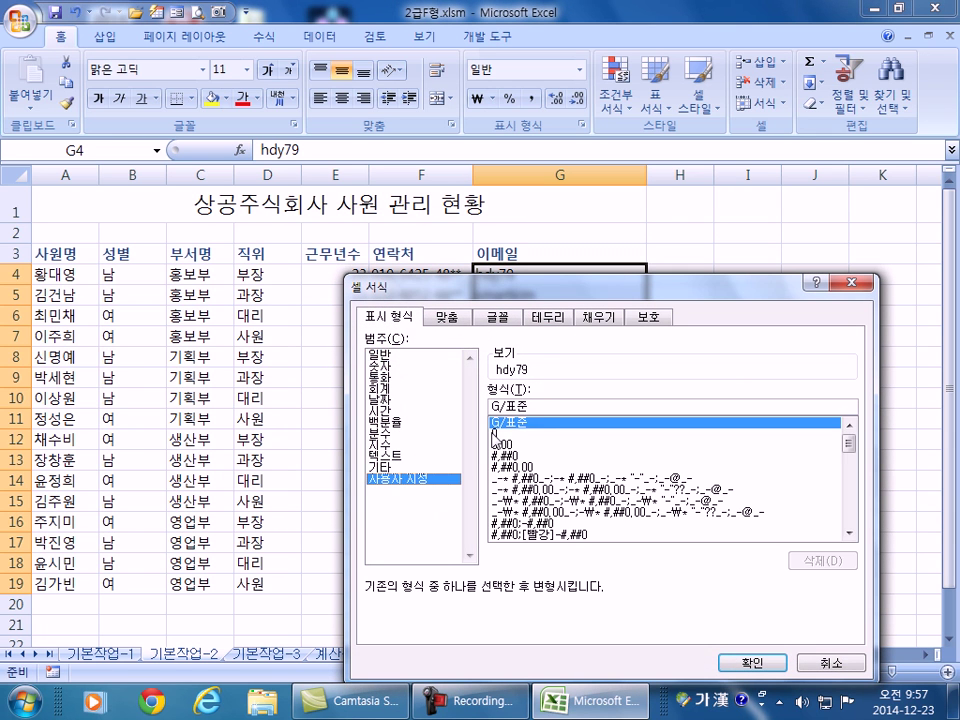
left_click_drag(546, 406, 466, 410)
type("@")
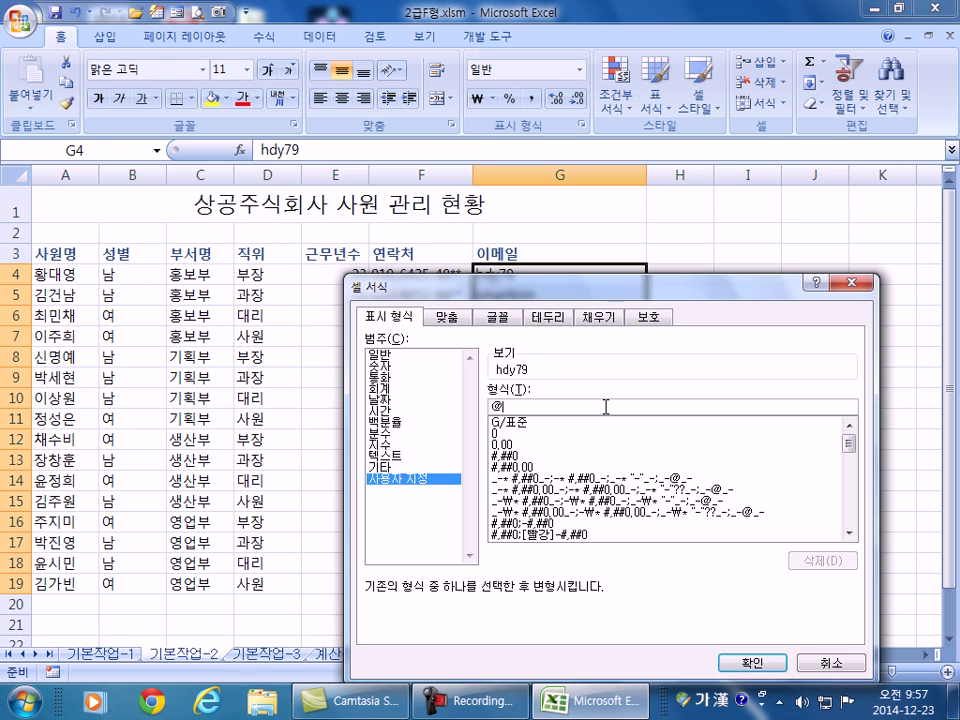
type("@")
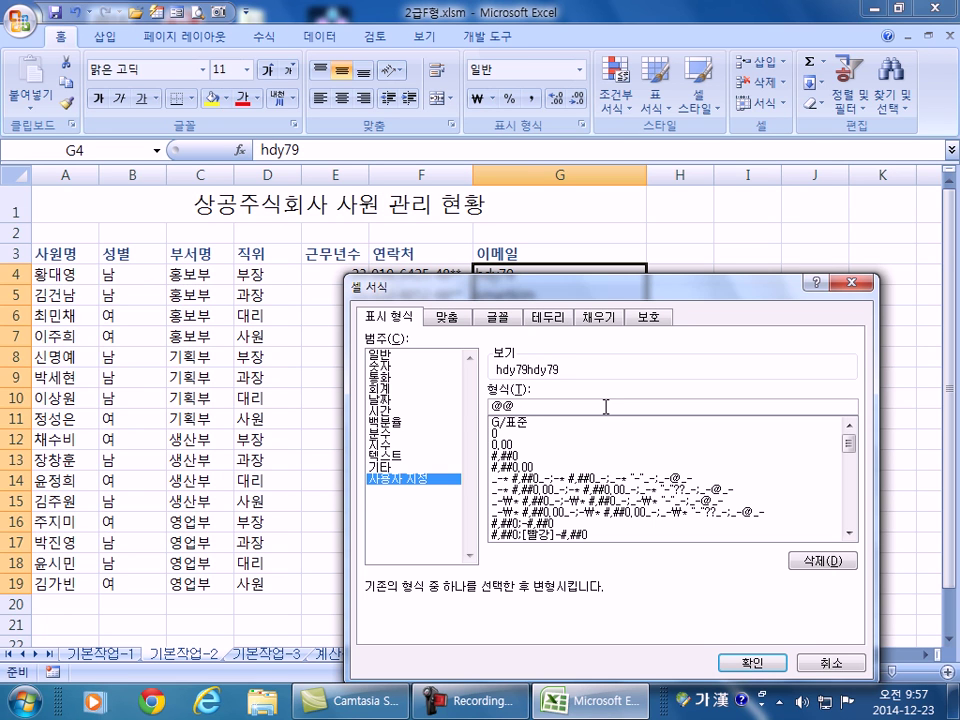
key("BackSpace")
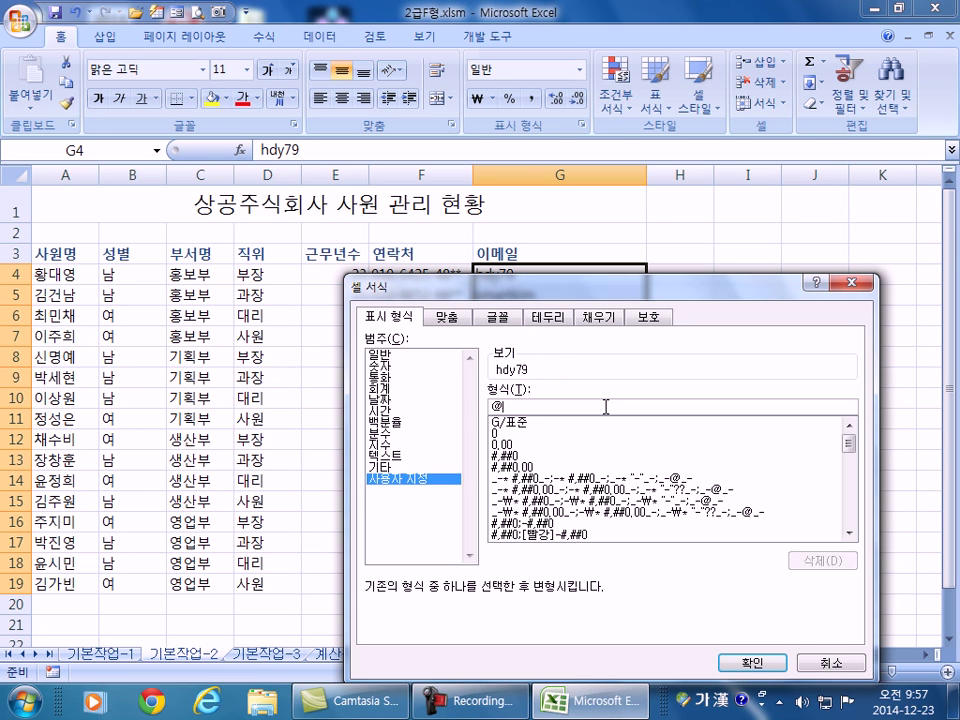
type("\"@")
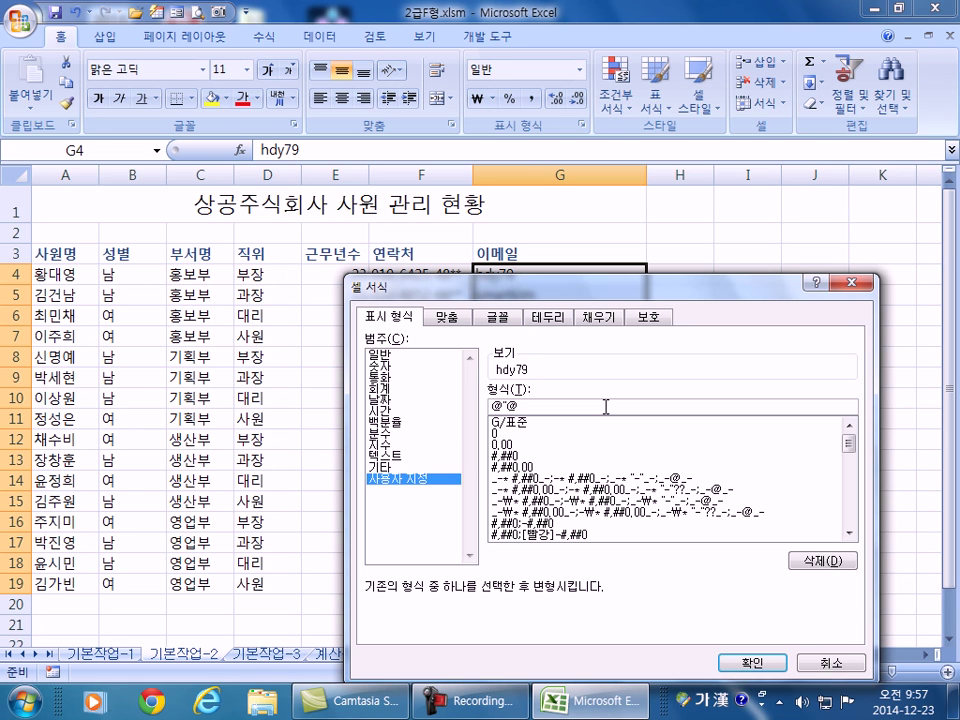
type("ㅏㅐㄱㄷㅗㅁㅡ")
key("BackSpace")
key("BackSpace")
key("BackSpace")
key("BackSpace")
key("BackSpace")
key("Hangul")
type("korcham.net\"")
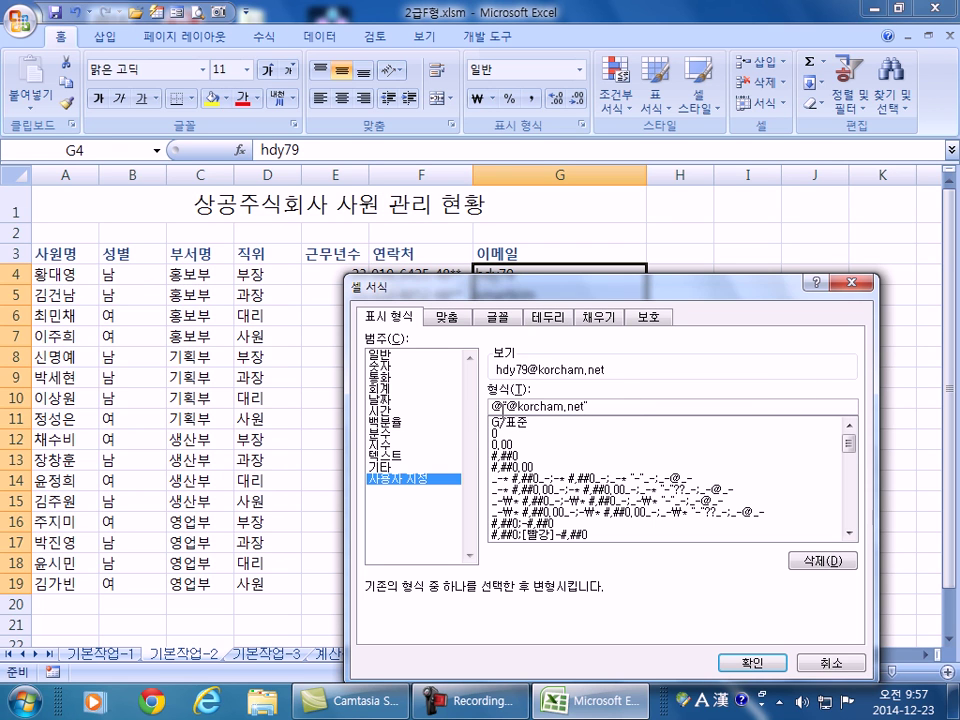
left_click_drag(501, 409, 590, 406)
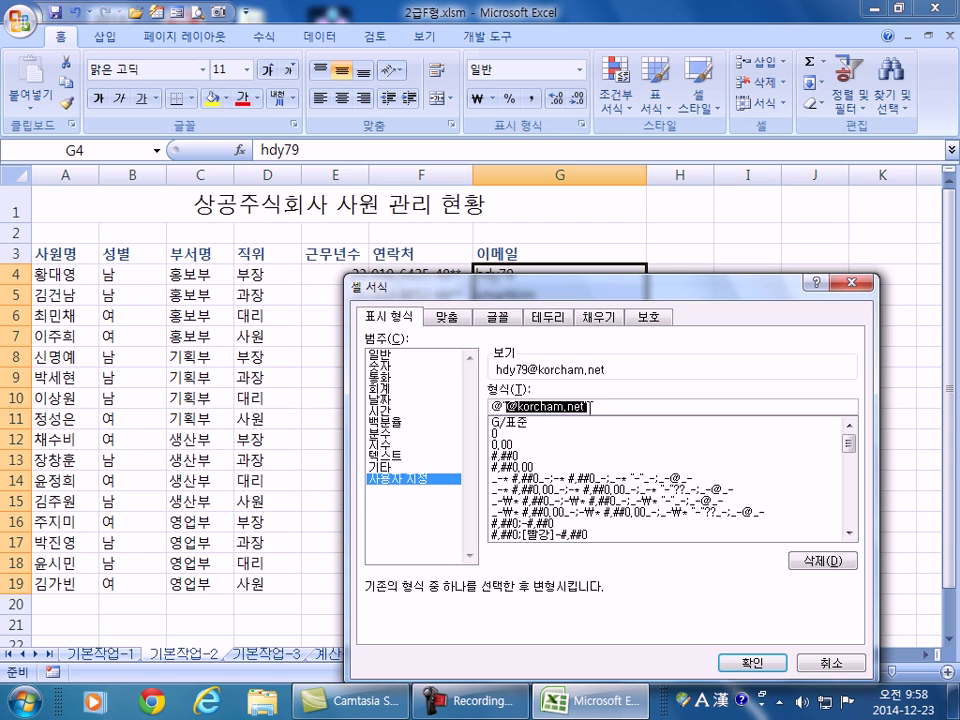
left_click(508, 407)
left_click_drag(505, 407, 608, 405)
left_click_drag(628, 292, 677, 166)
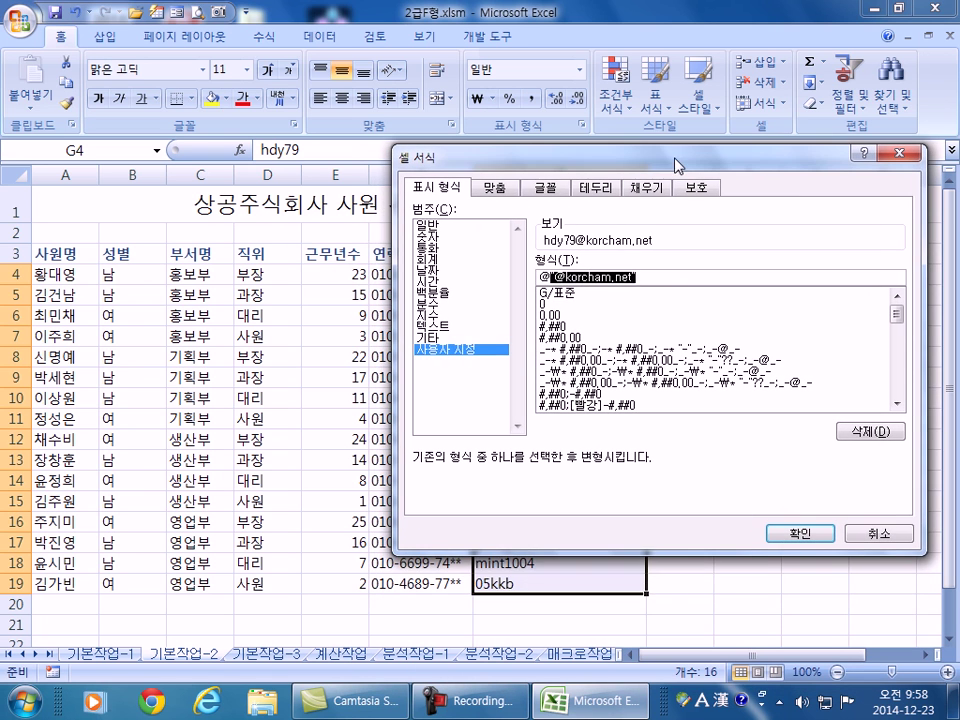
left_click(564, 277)
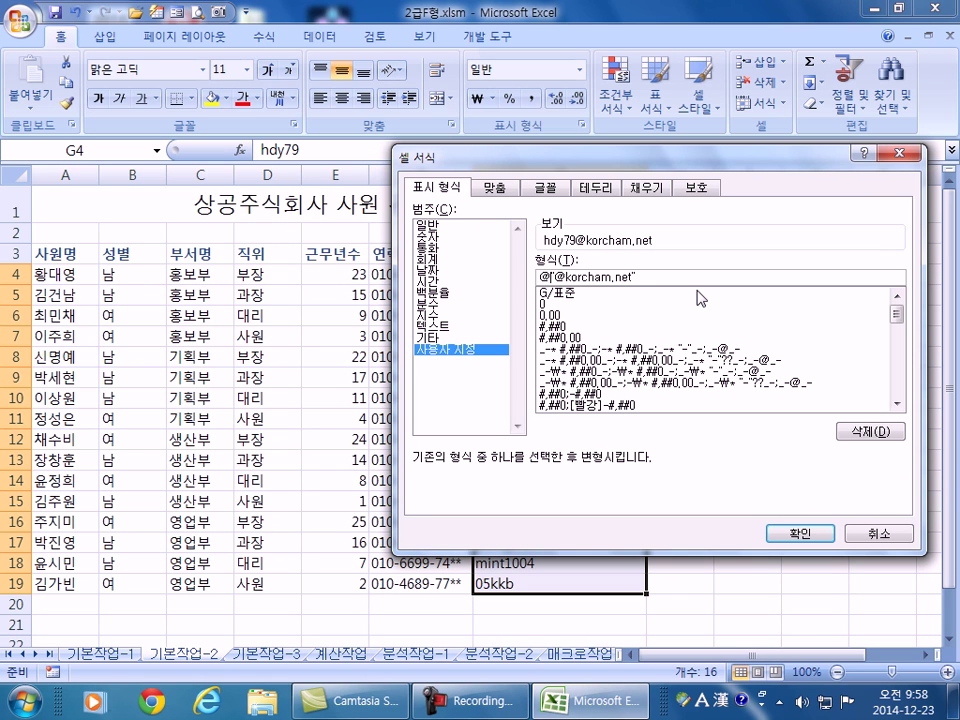
key("BackSpace")
key("Return")
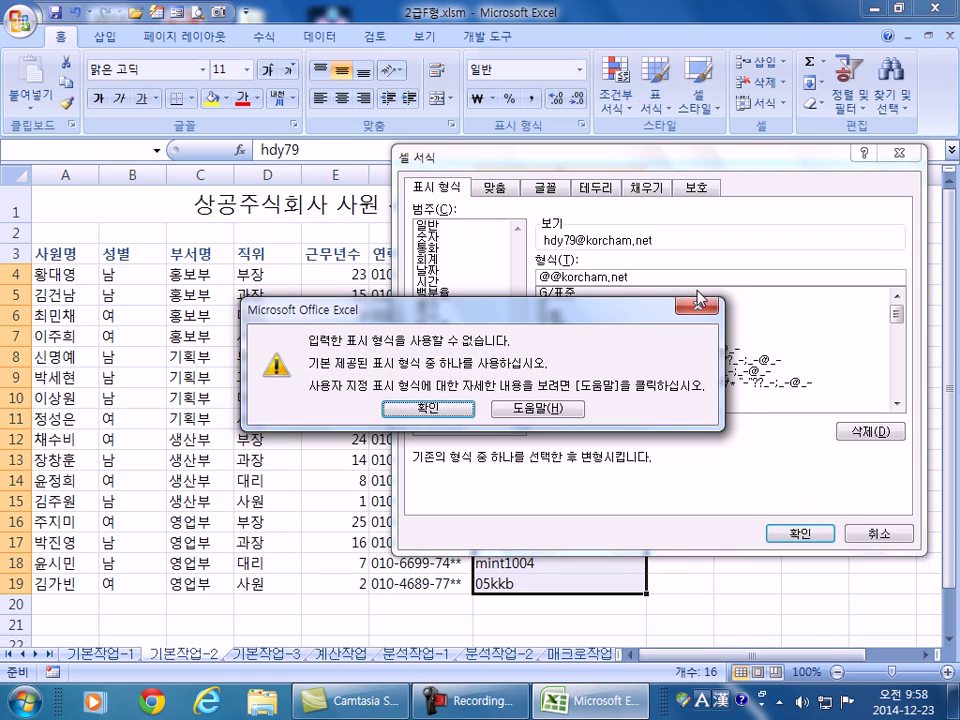
key("Return")
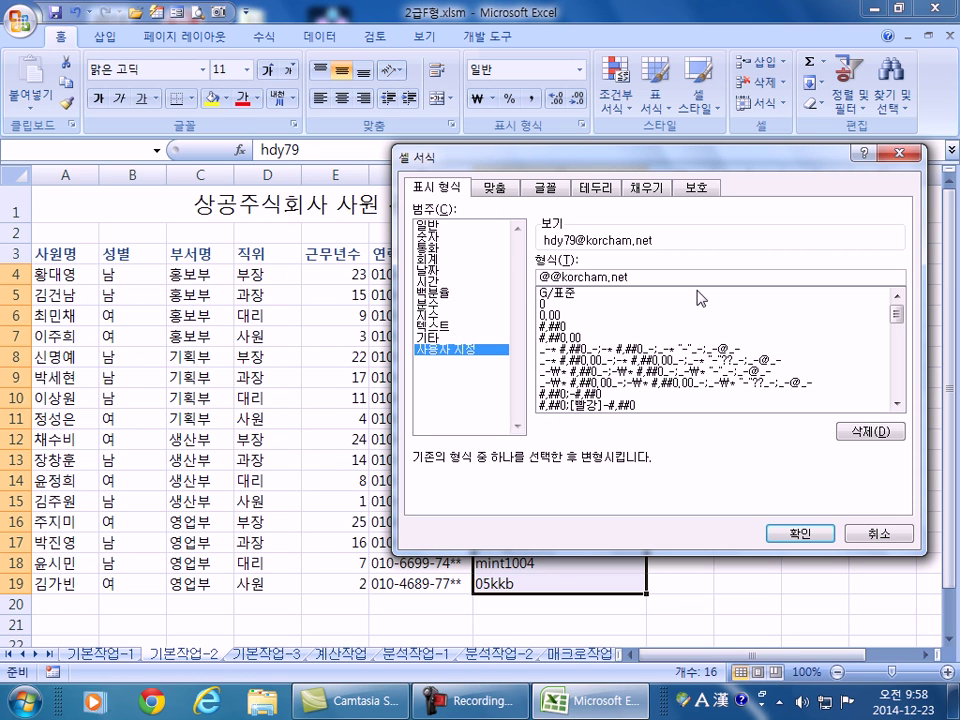
type("\"")
key("Return")
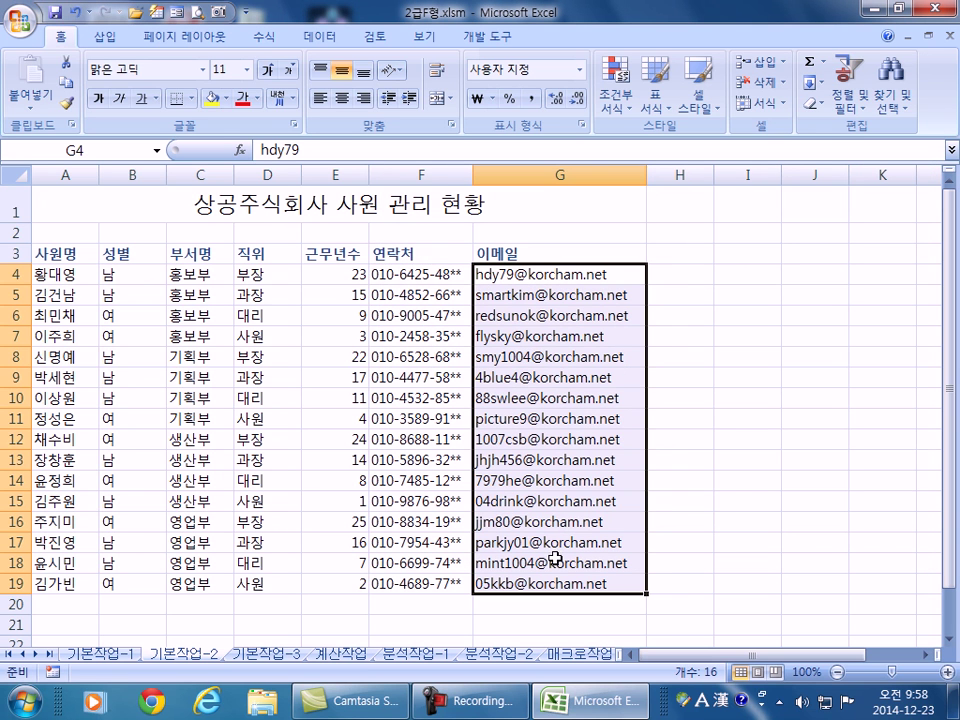
key("ctrl+1")
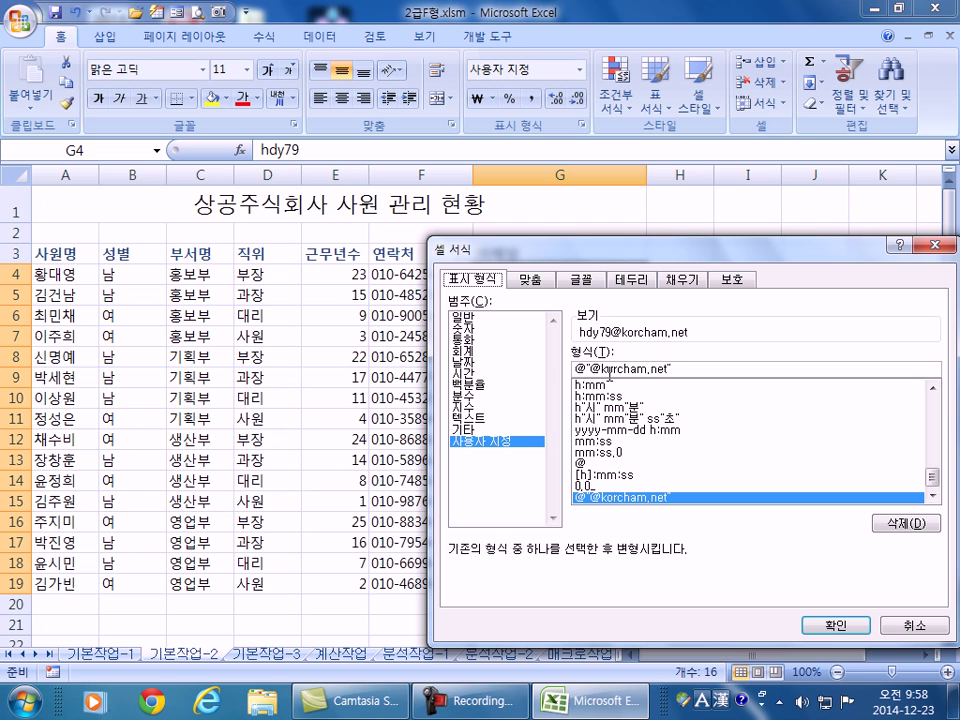
key("Return")
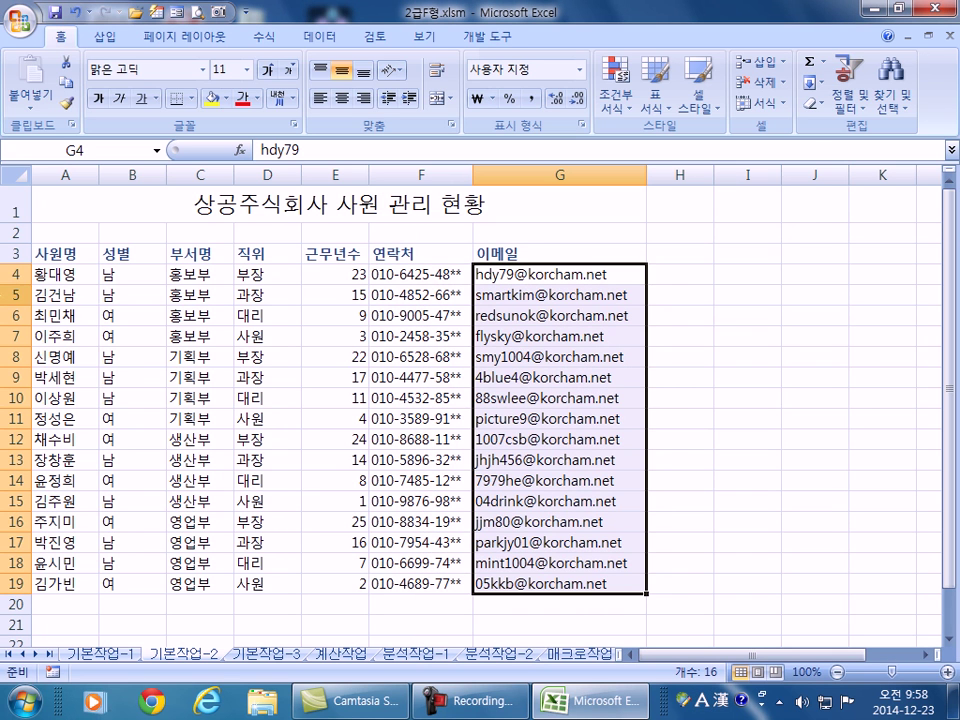
Center the contents of the table range A3:G19 horizontally and apply all borders (모든 테두리) to it.
left_click_drag(38, 253, 514, 582)
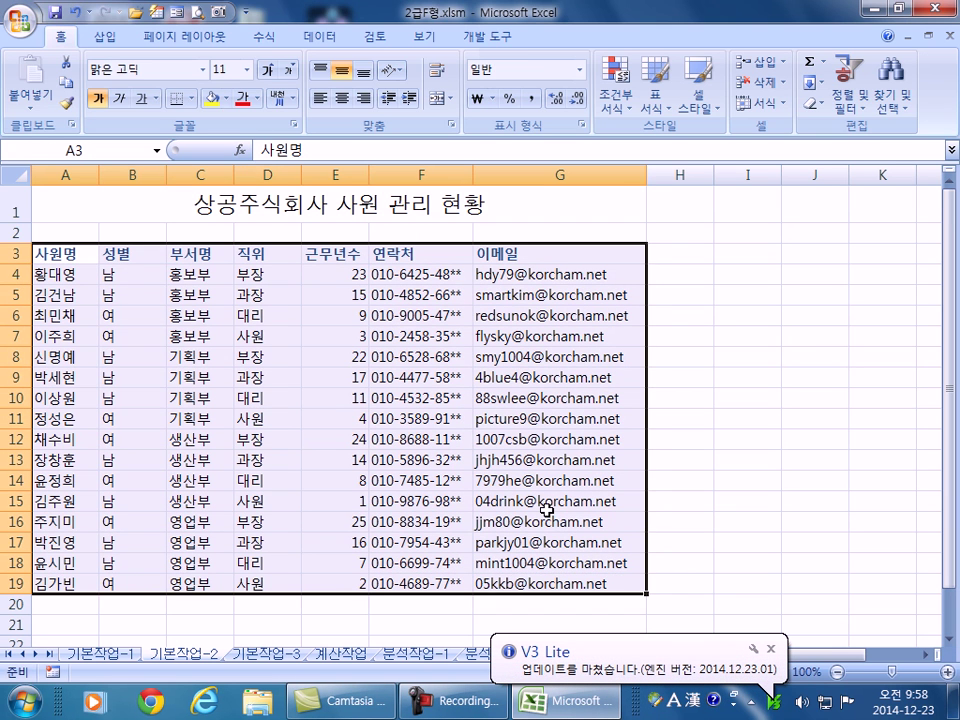
left_click(776, 649)
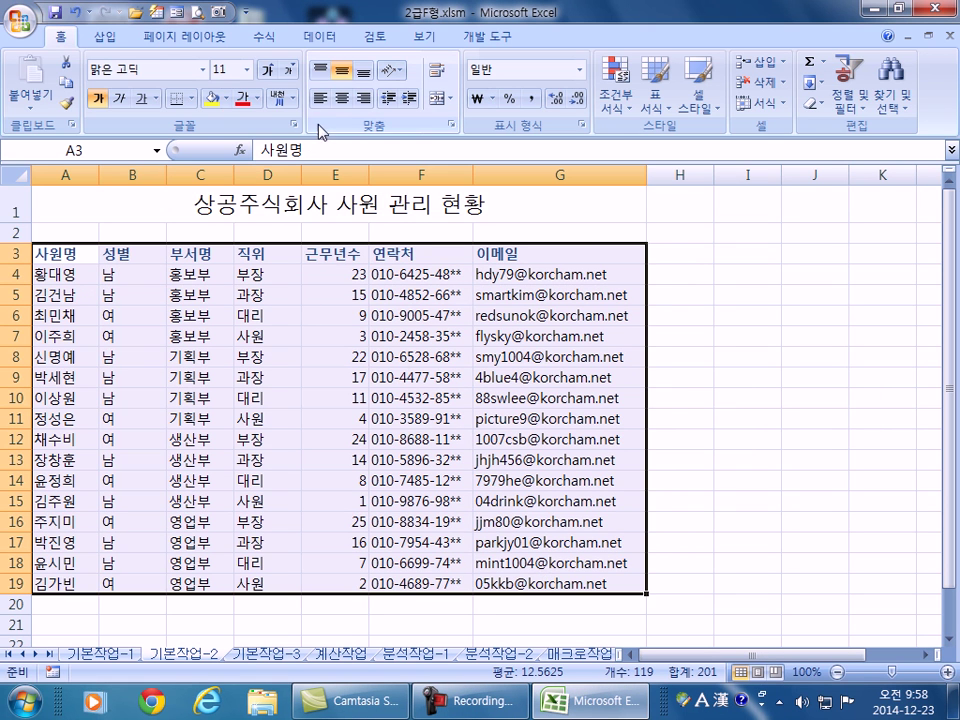
left_click(340, 100)
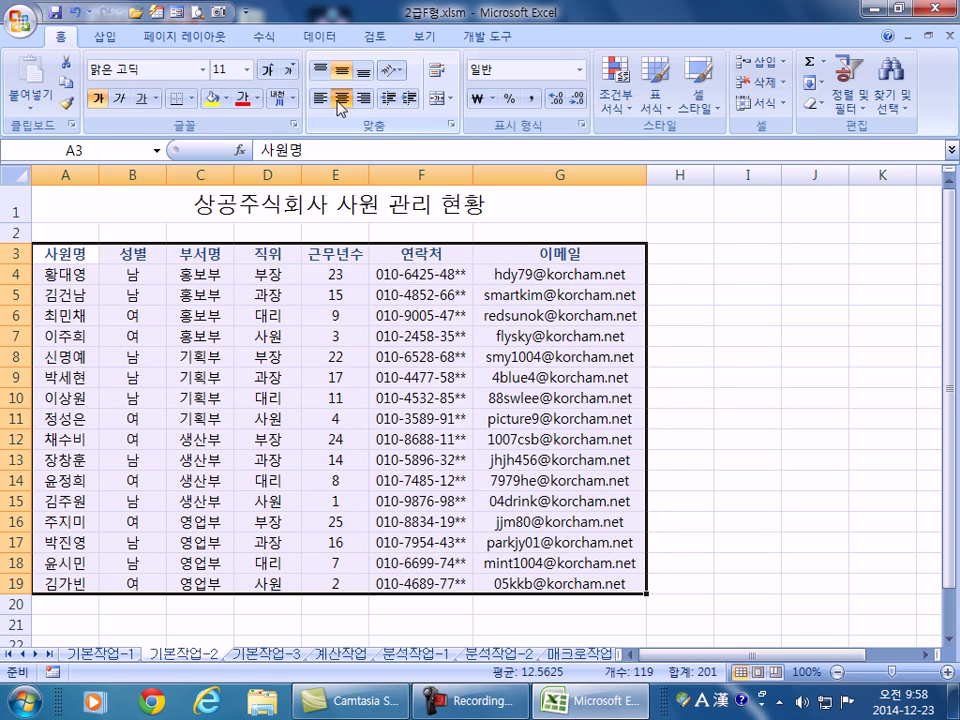
left_click(190, 98)
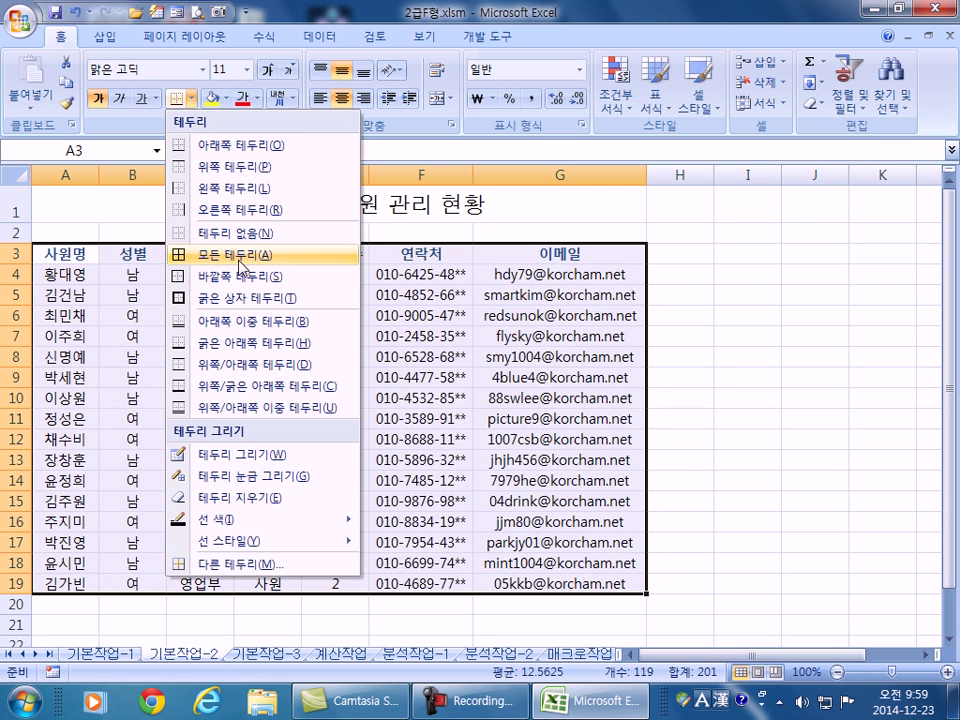
left_click(240, 262)
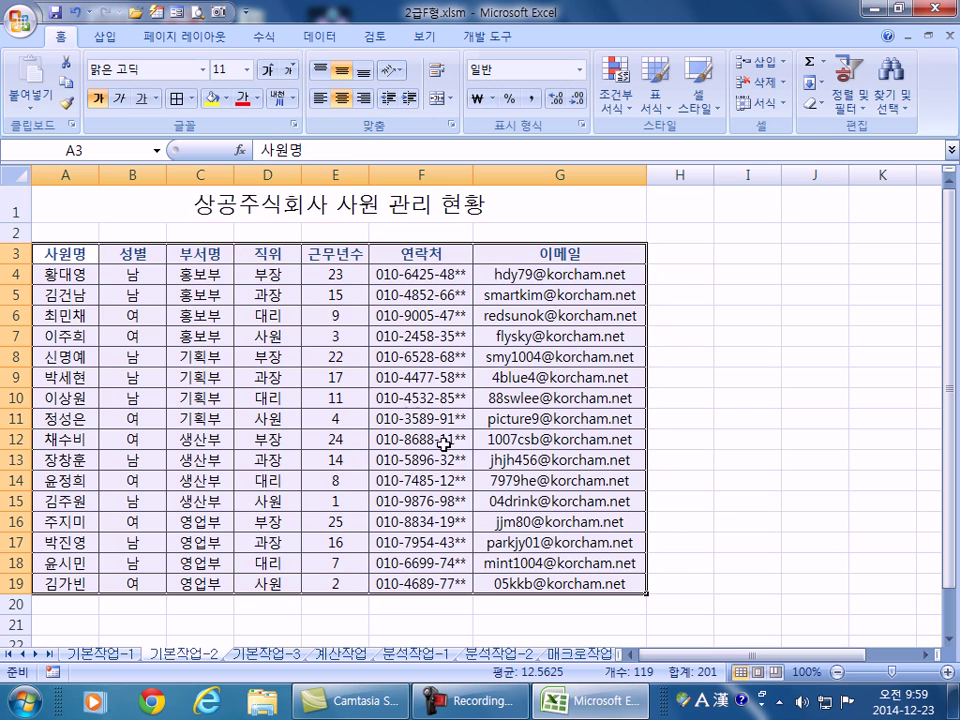
left_click(349, 481)
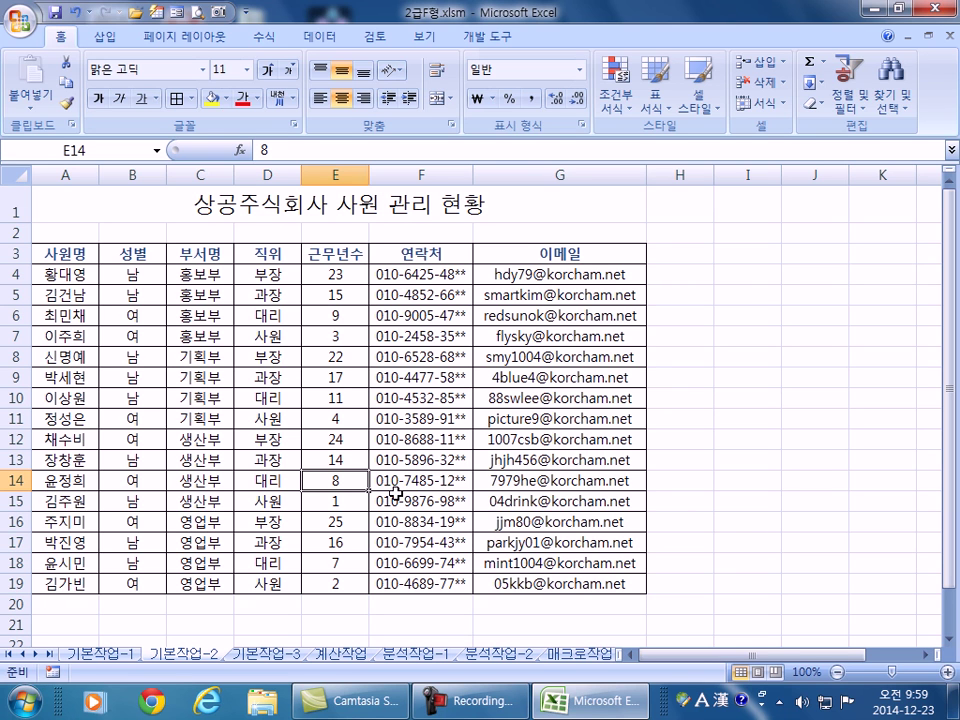
left_click(40, 198)
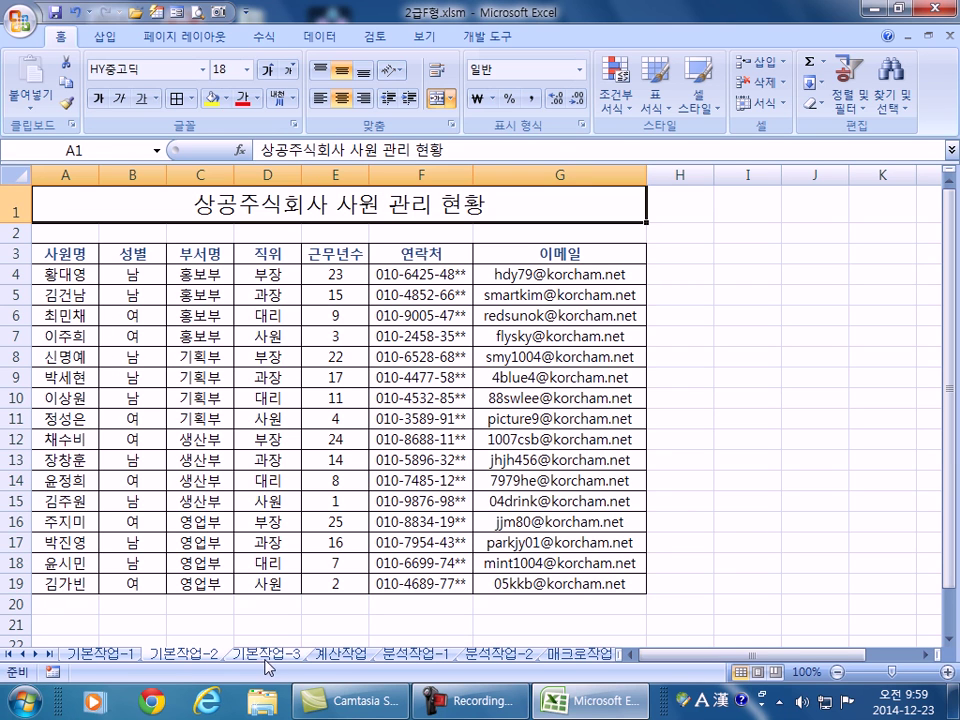
On sheet 기본작업-3, select A24:C26 below the wine table and enter 구분 in A24 and 레드 in A25.
left_click(266, 656)
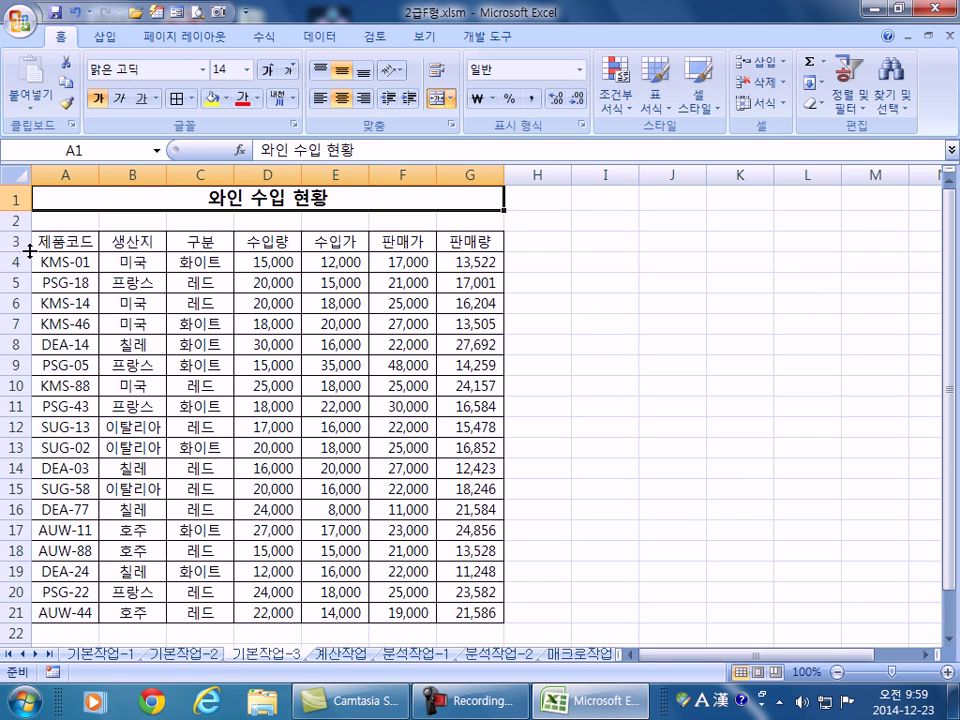
scroll(80, 300, "down", 2)
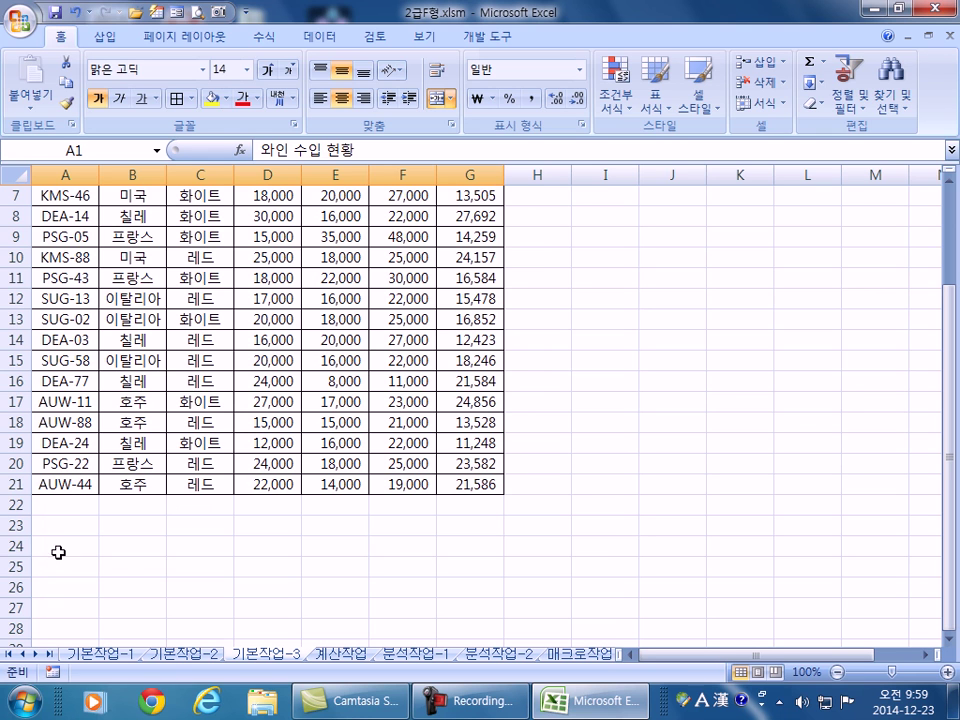
left_click_drag(51, 549, 229, 580)
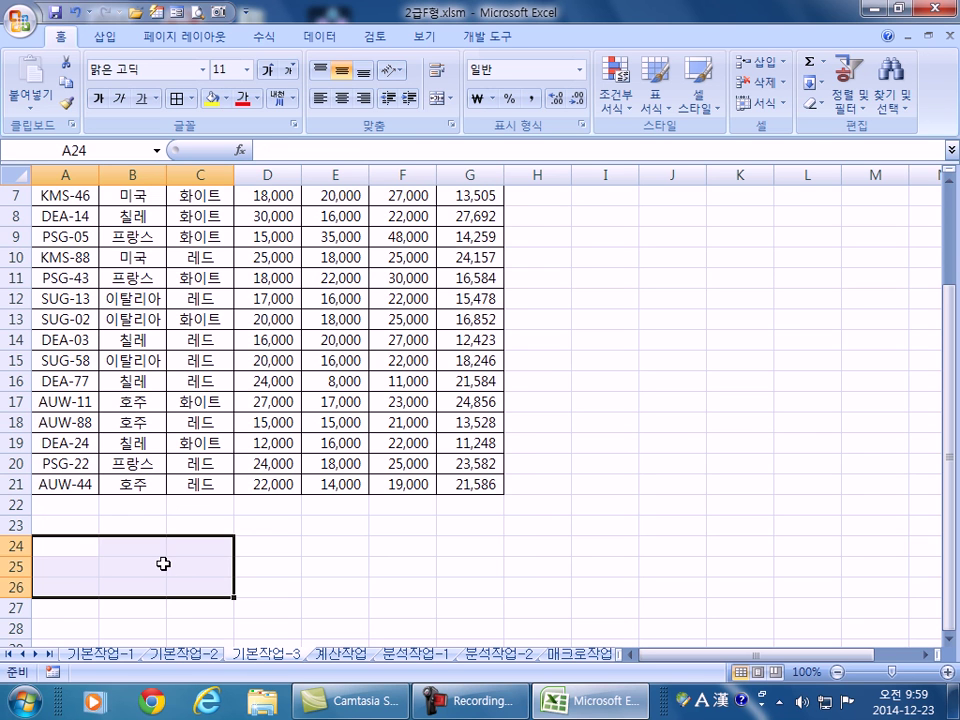
scroll(163, 564, "up", 2)
scroll(163, 562, "down", 4)
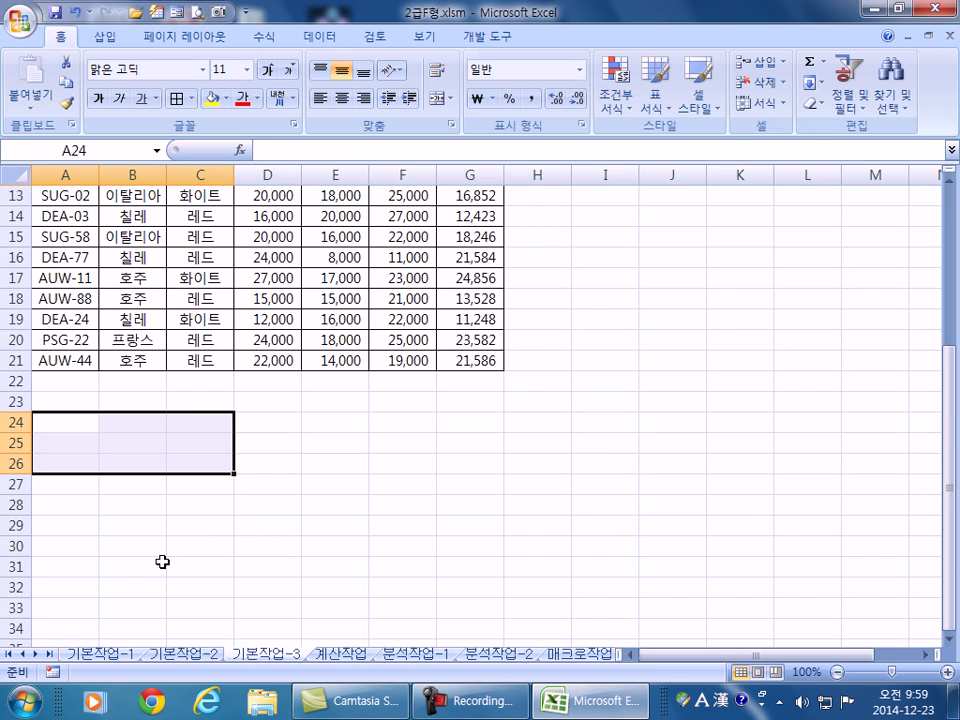
type("rnqns")
key("Return")
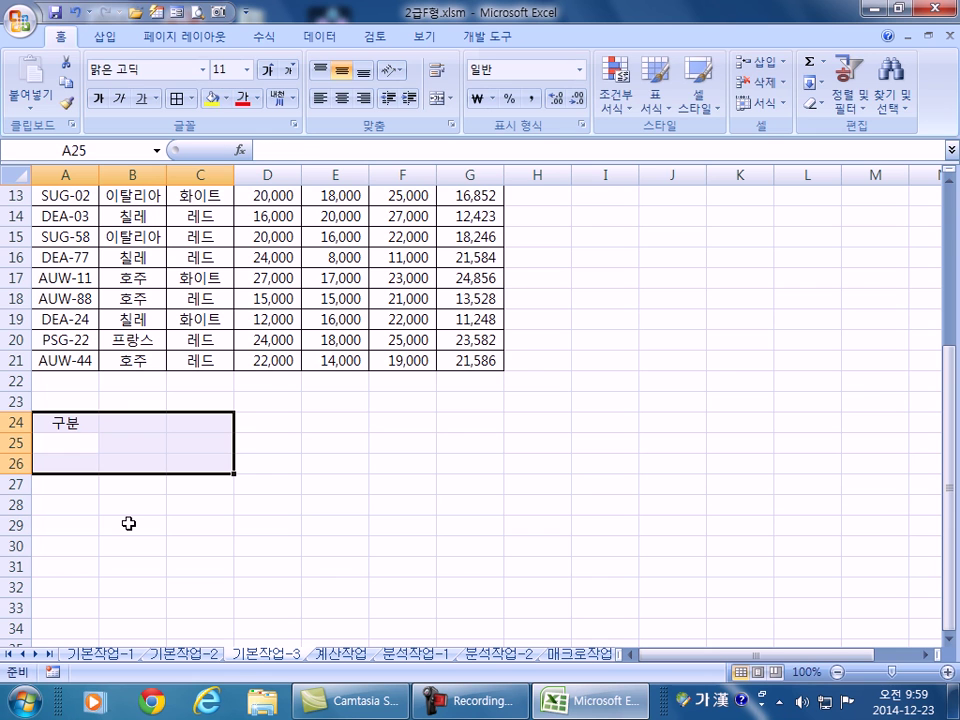
type("fpem")
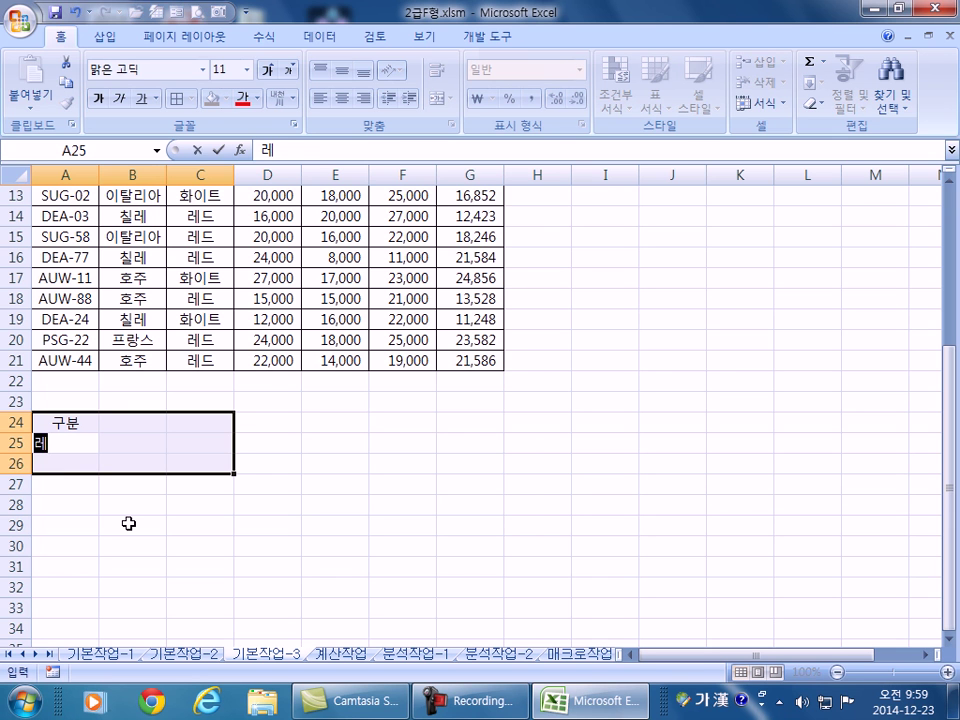
key("Return")
Enter the second heading 판매량 in B24, beside 구분, leaving A26 empty.
scroll(128, 523, "up", 4)
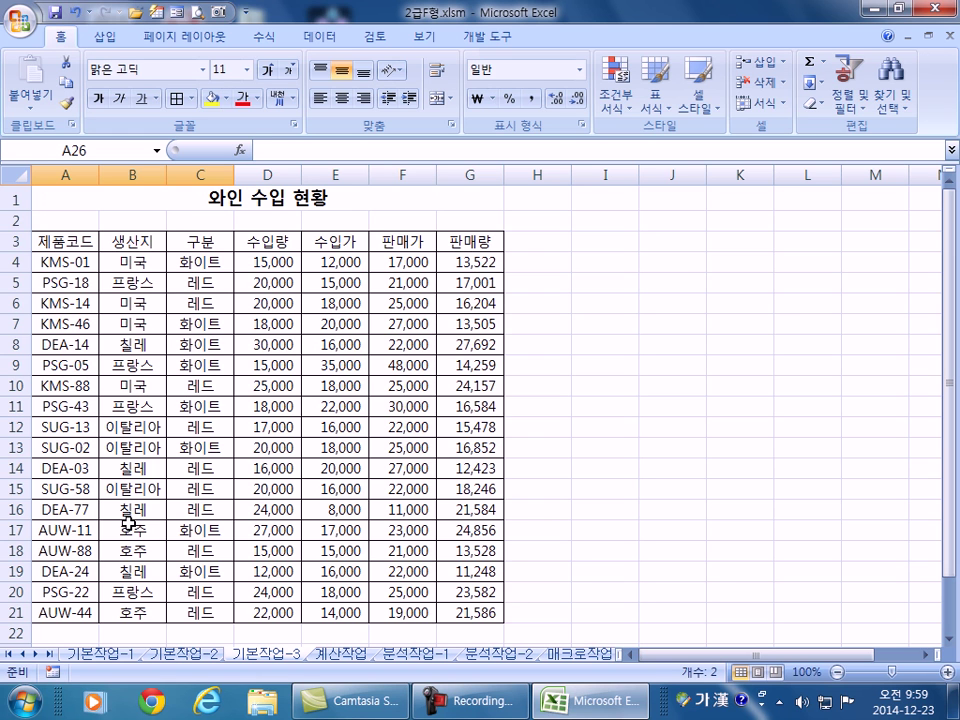
scroll(128, 523, "down", 4)
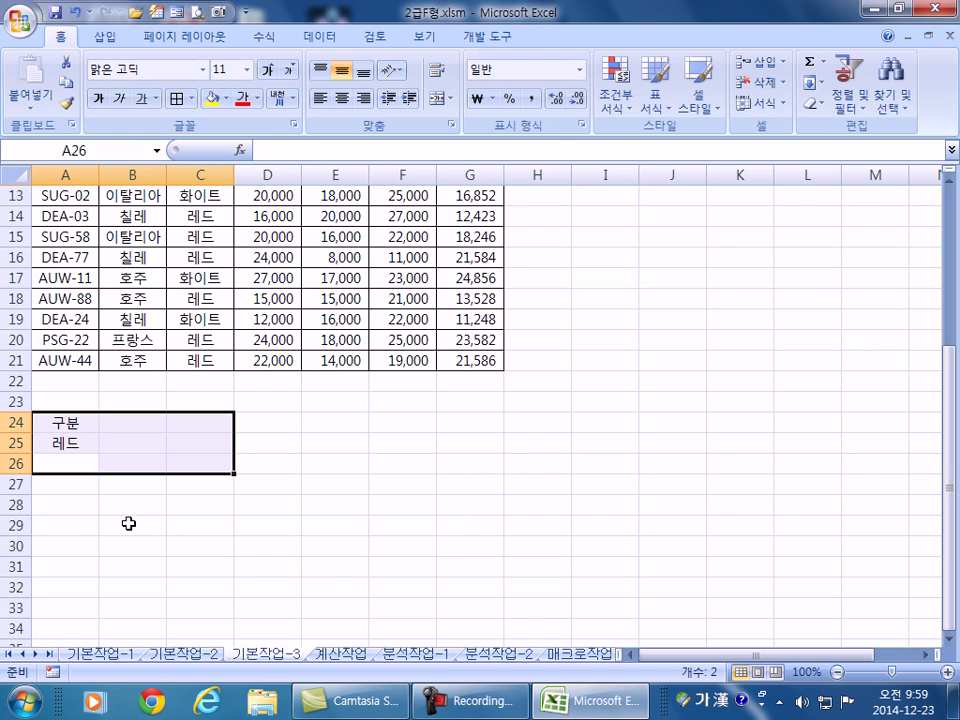
key("Return")
type("vksaofid")
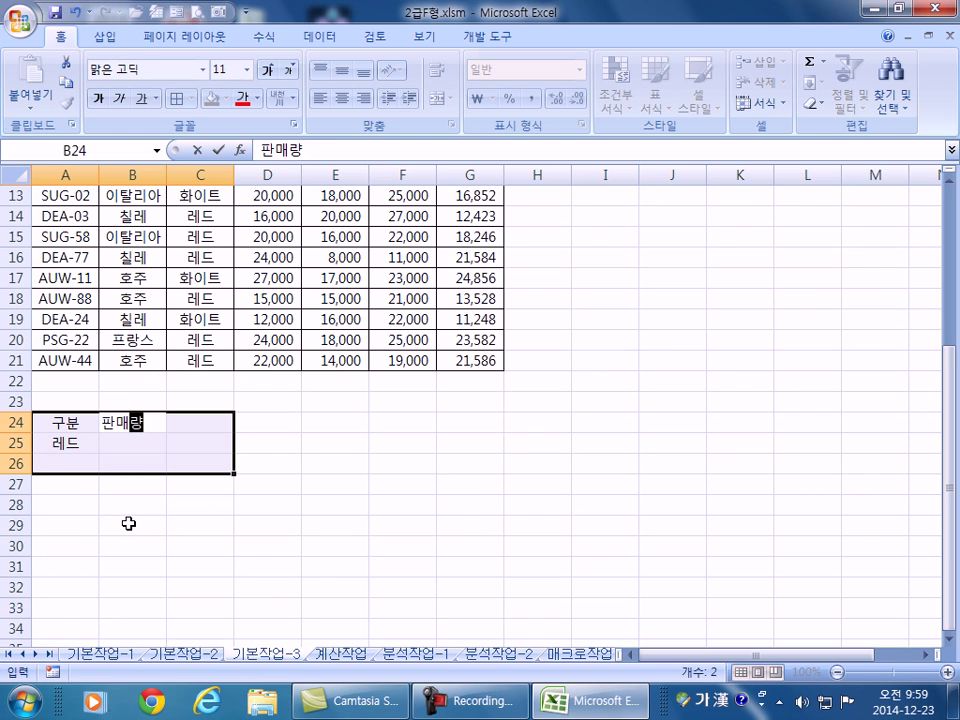
key("Return")
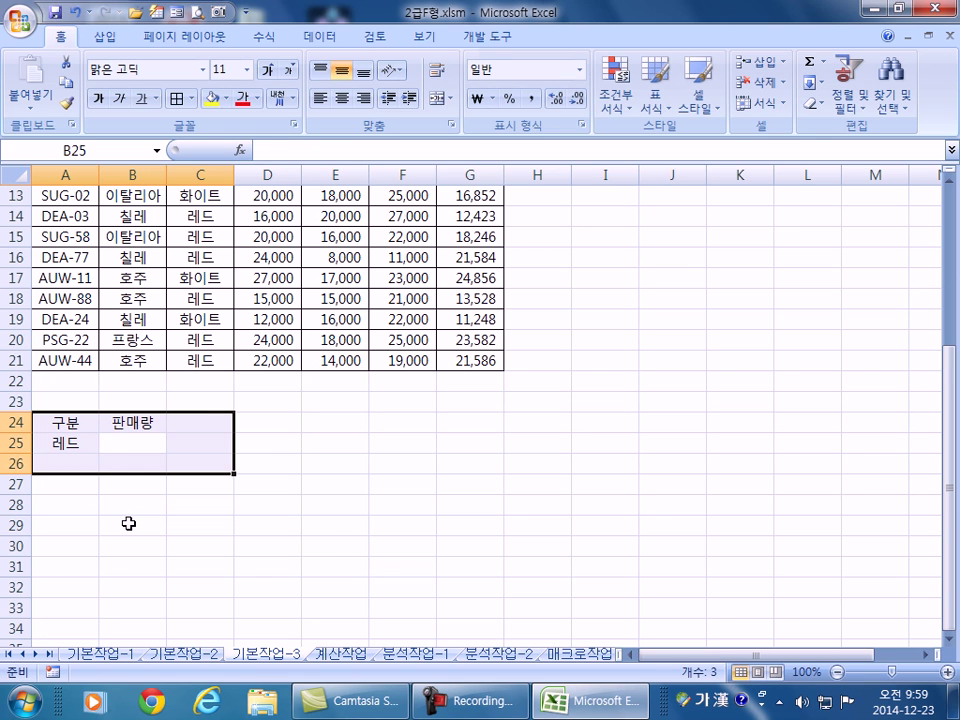
Enter the condition >=20000 in B25 under the heading 판매량.
type(">=20000")
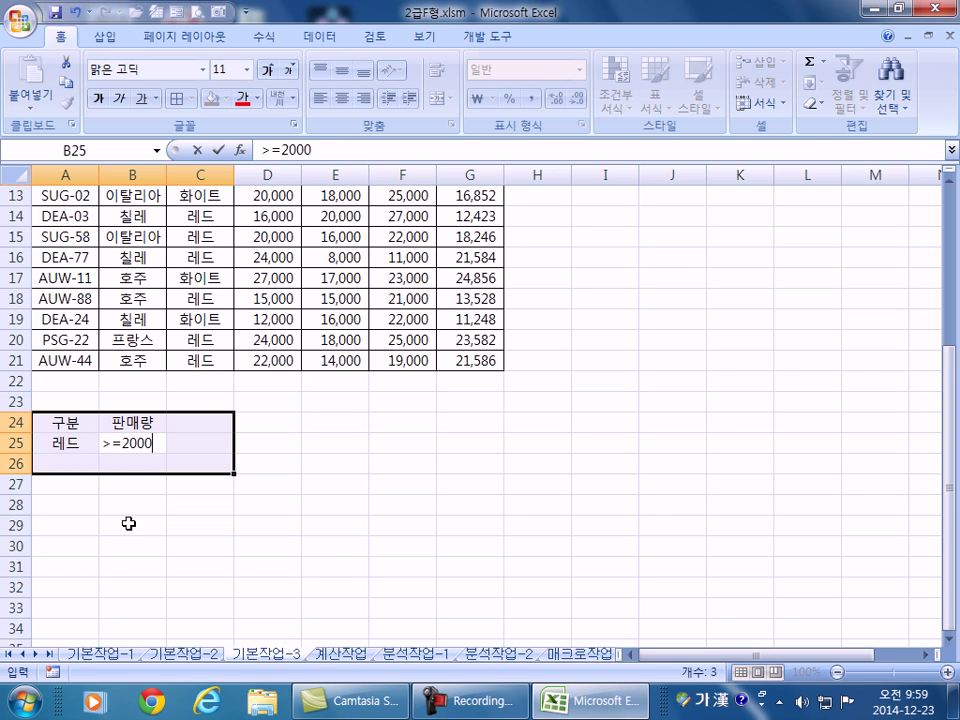
key("Return")
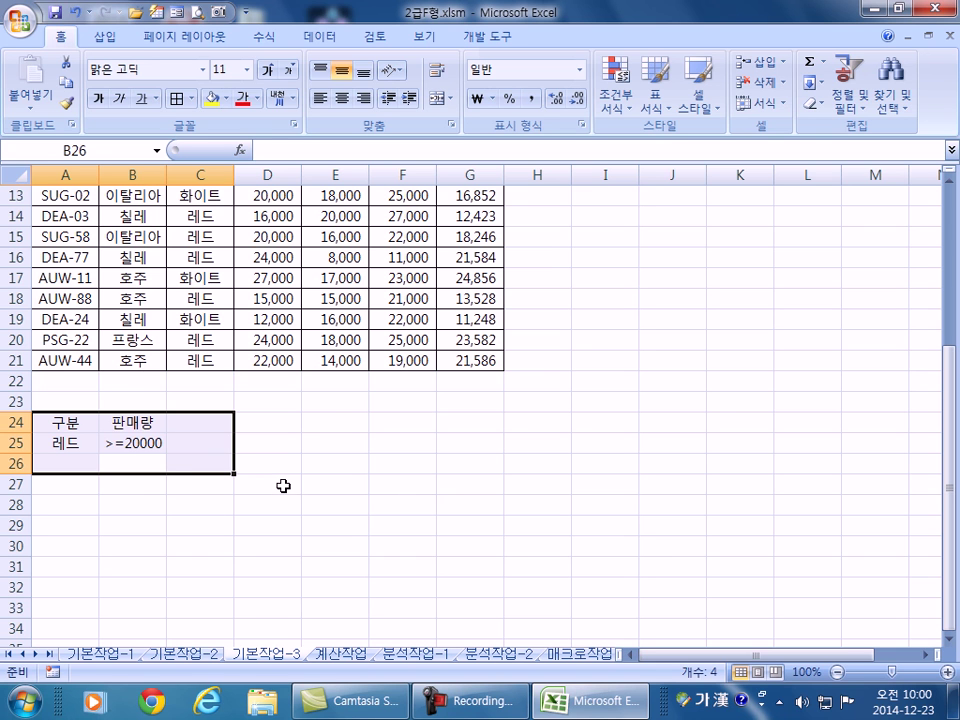
scroll(283, 486, "up", 4)
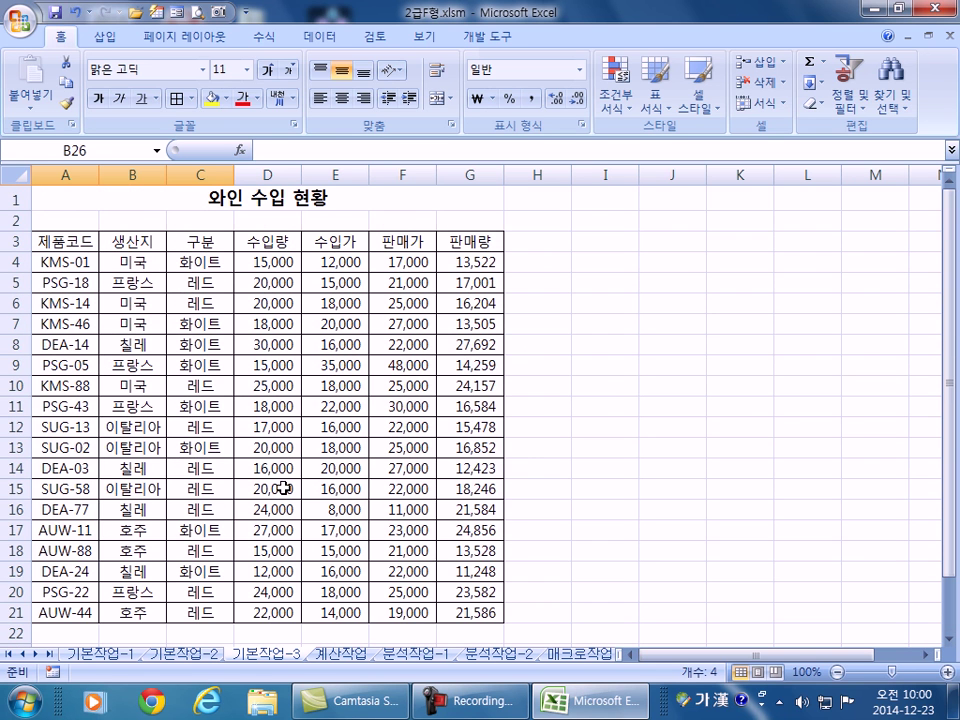
scroll(283, 487, "down", 4)
With a cell inside the wine table selected, open the advanced filter and choose to copy the results to another location (다른 장소에 복사).
left_click(317, 274)
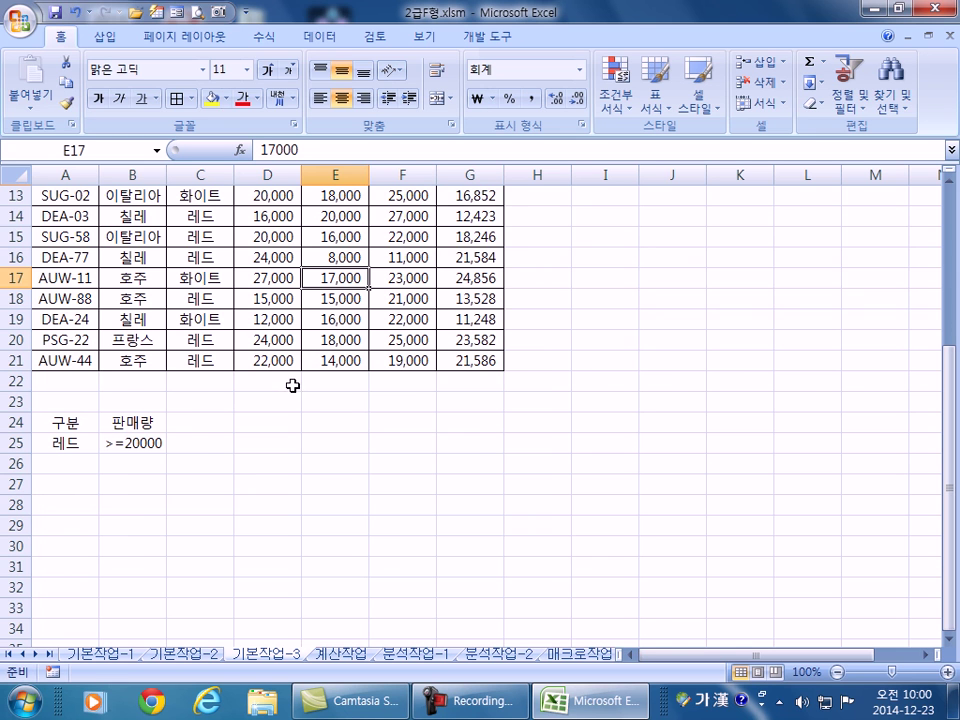
scroll(293, 387, "up", 4)
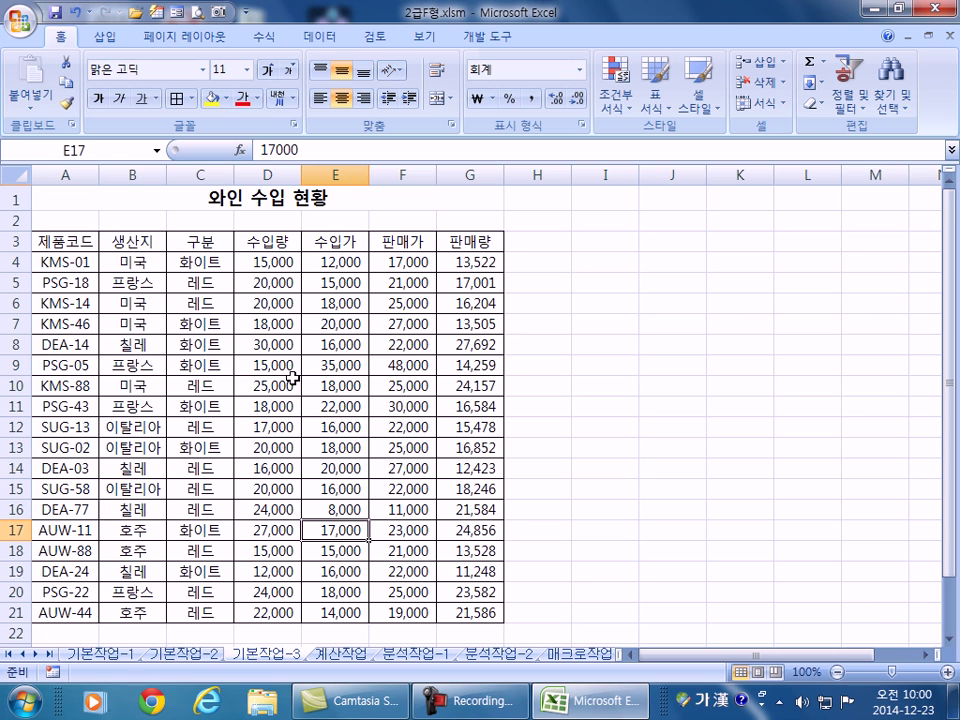
left_click(252, 282)
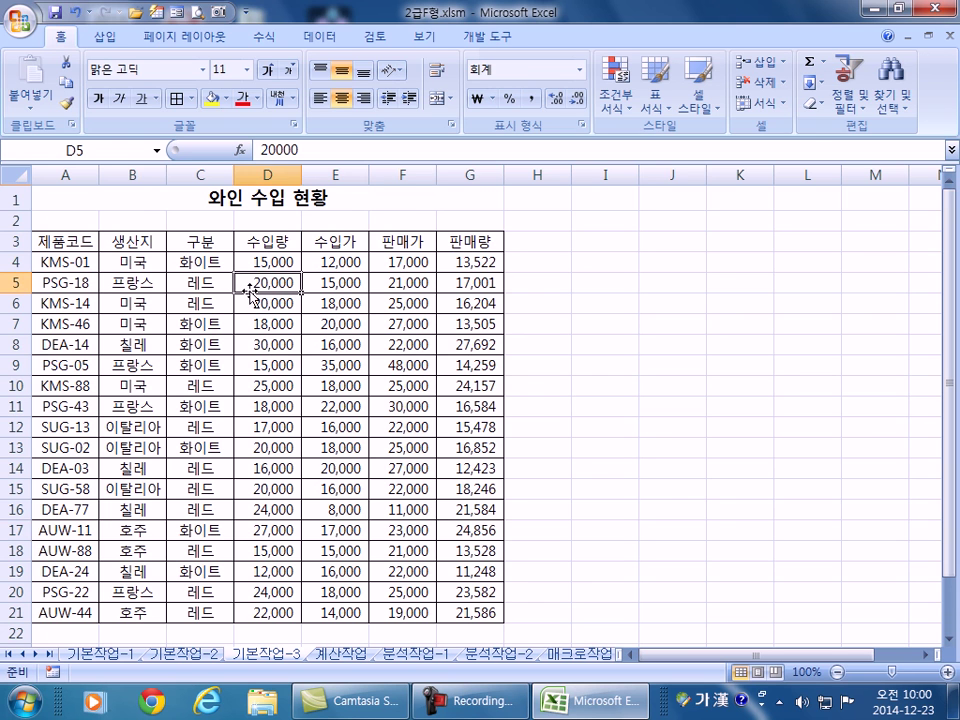
scroll(189, 366, "down", 3)
left_click(290, 278)
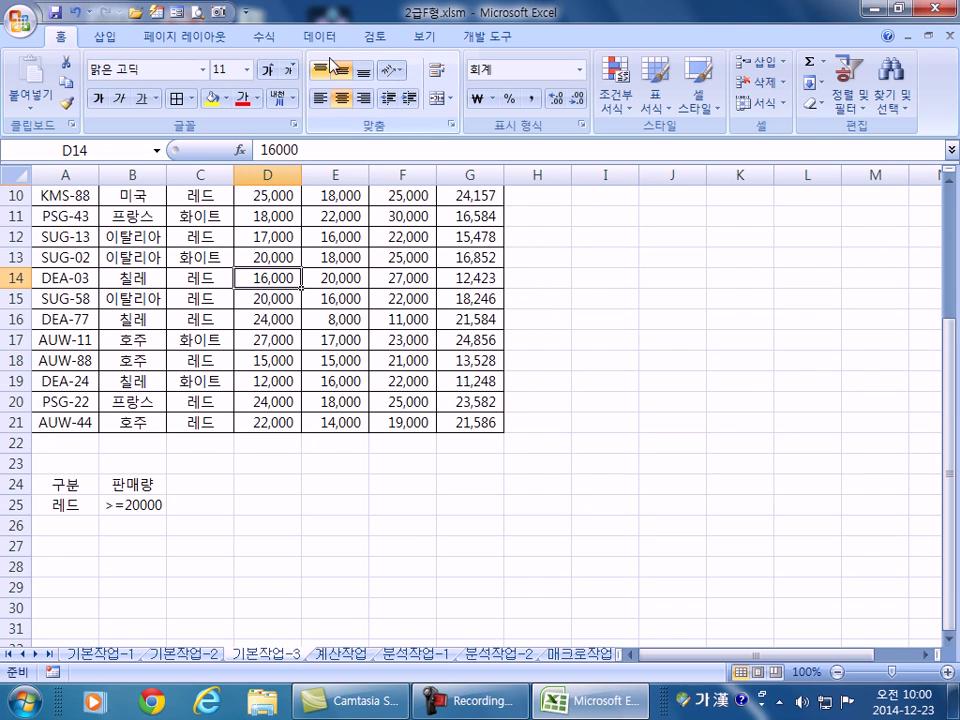
left_click(332, 40)
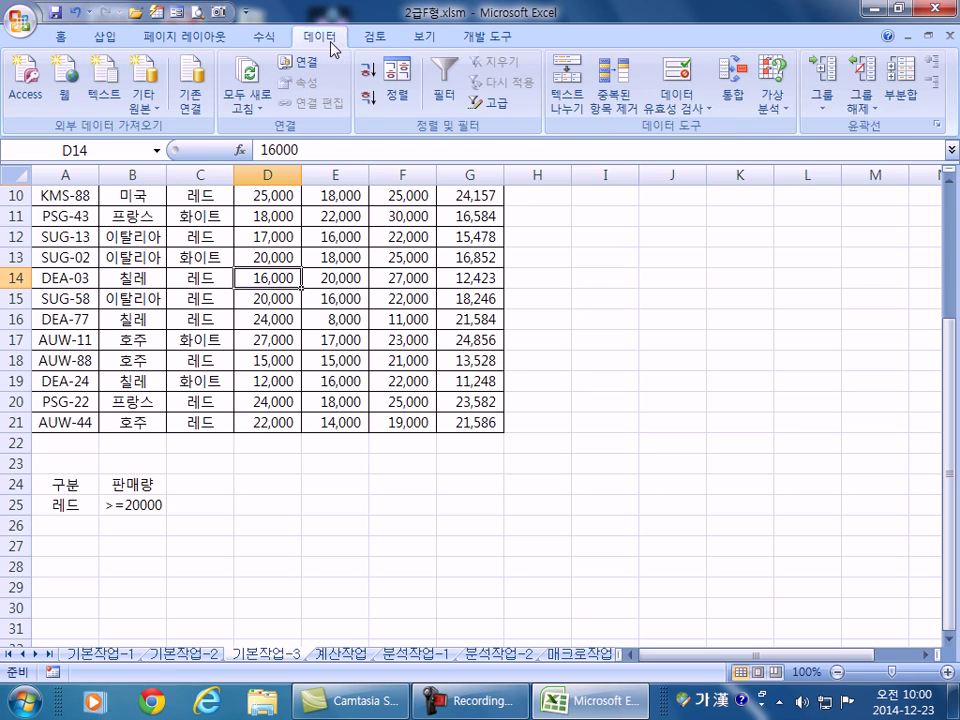
left_click(475, 104)
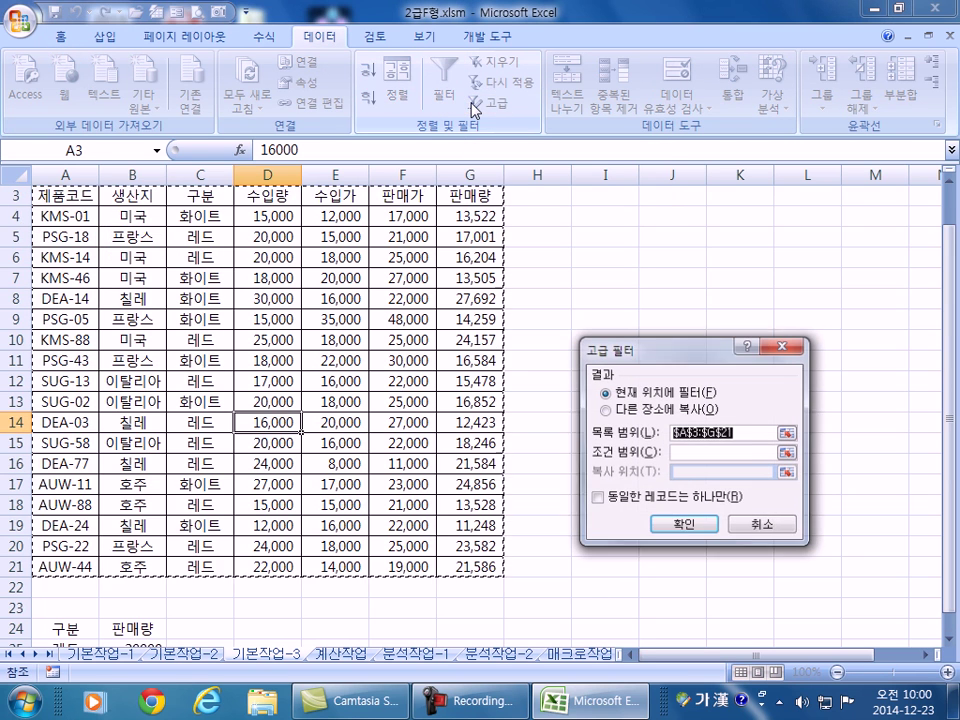
scroll(371, 444, "down", 3)
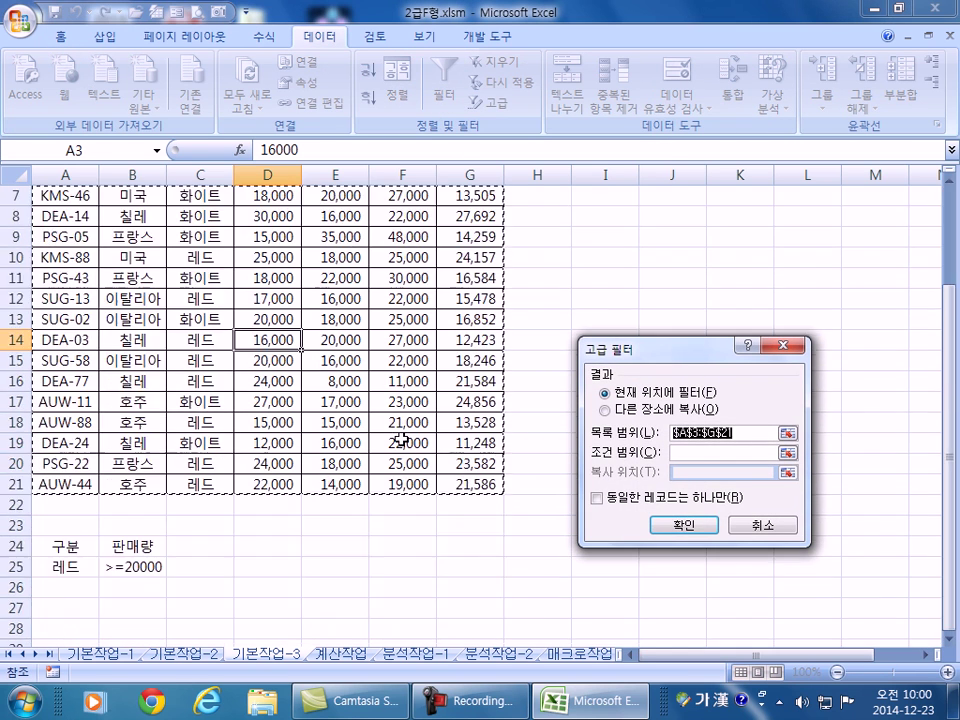
left_click_drag(617, 358, 589, 199)
left_click(595, 251)
Set the filter's criteria range (조건 범위) to A24:B25, leaving out the empty column C and row 26.
left_click(661, 296)
left_click_drag(60, 484, 205, 522)
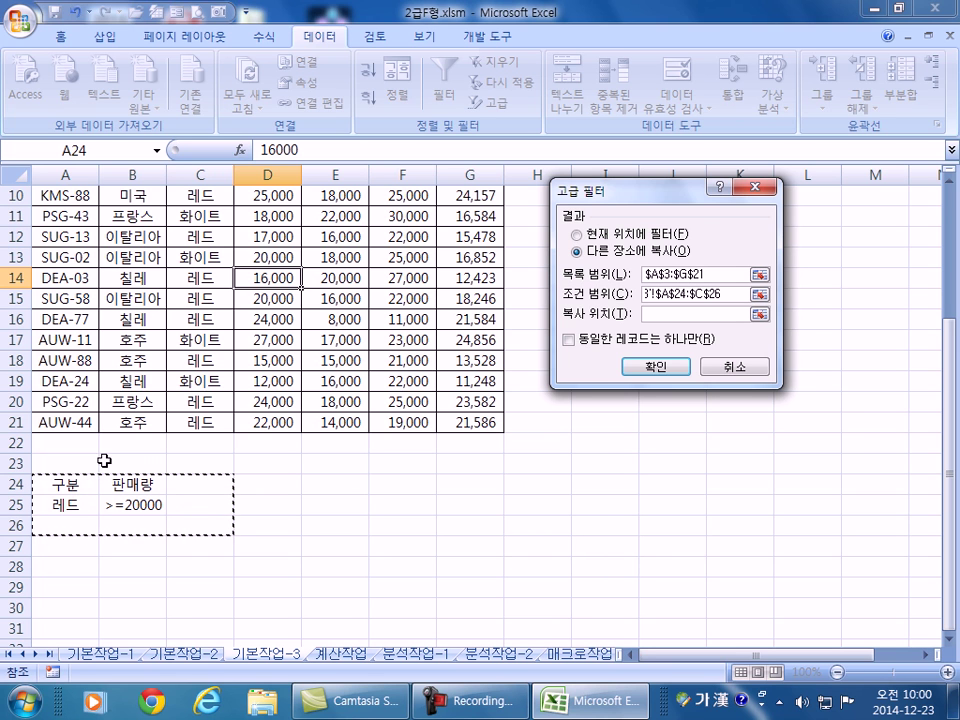
left_click_drag(77, 486, 122, 506)
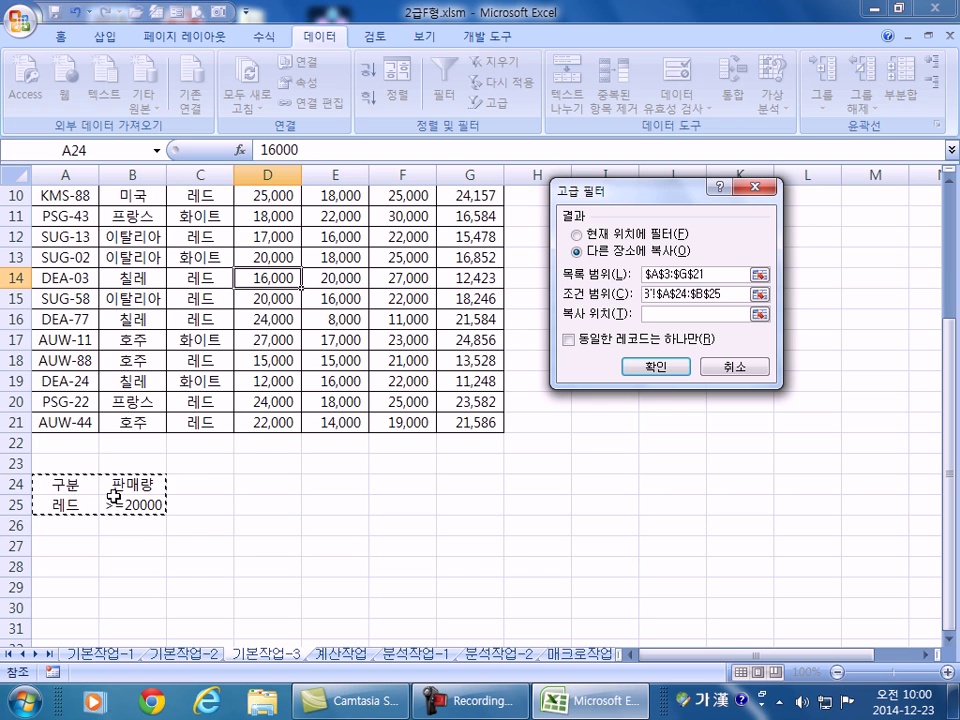
left_click_drag(61, 486, 190, 522)
left_click_drag(68, 487, 146, 506)
Set the copy destination (복사 위치) to A28, run the advanced filter and review the extracted rows against the wine table.
left_click(650, 314)
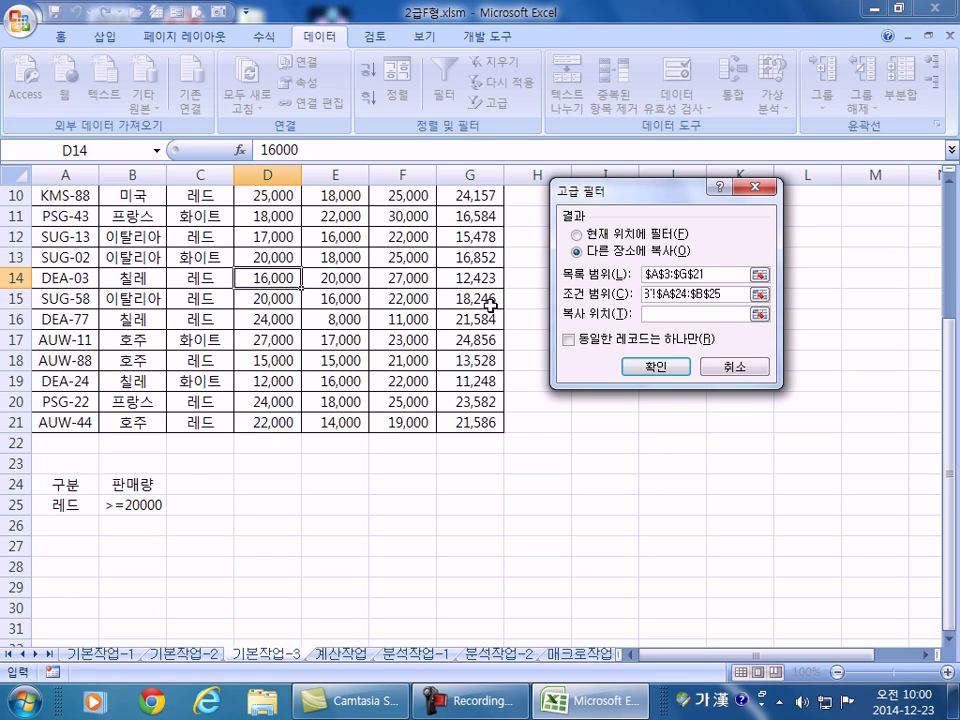
left_click(66, 568)
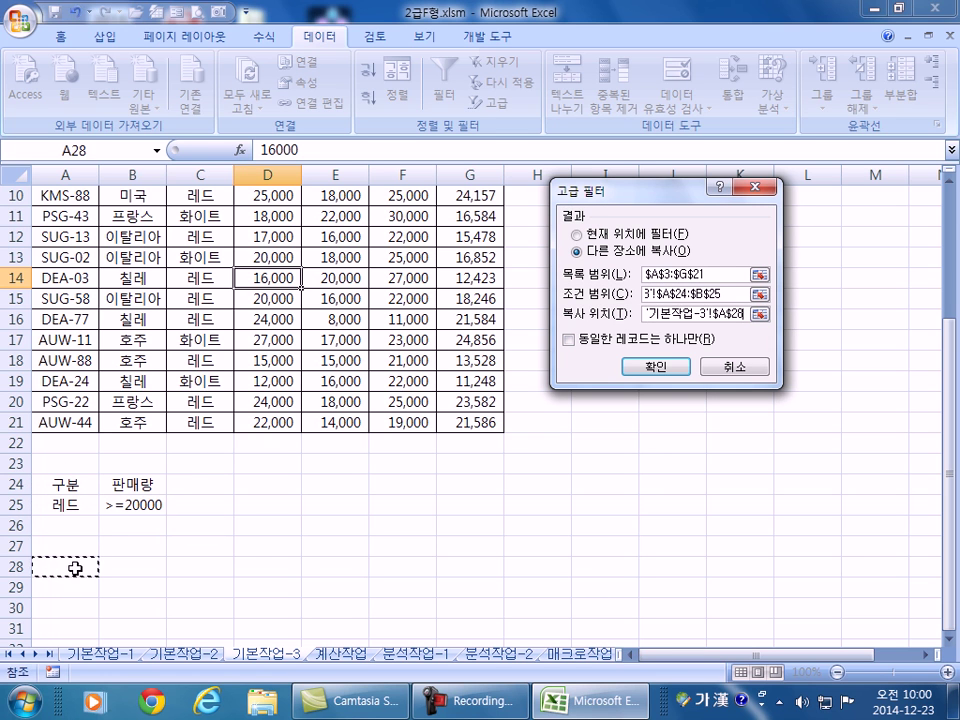
scroll(283, 506, "down", 2)
left_click(655, 366)
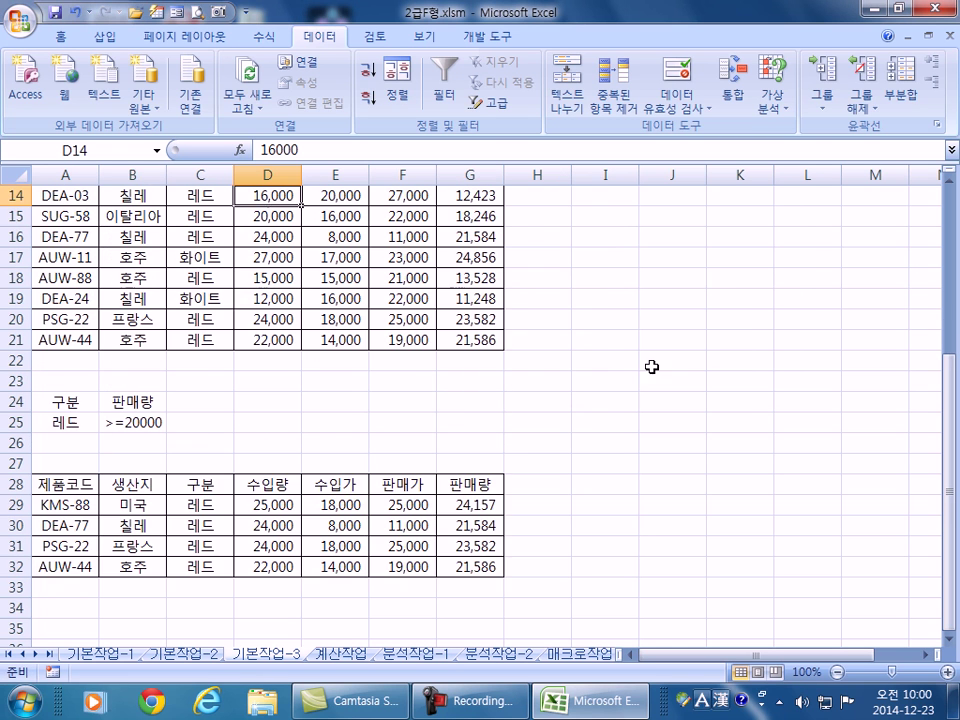
scroll(360, 400, "down", 2)
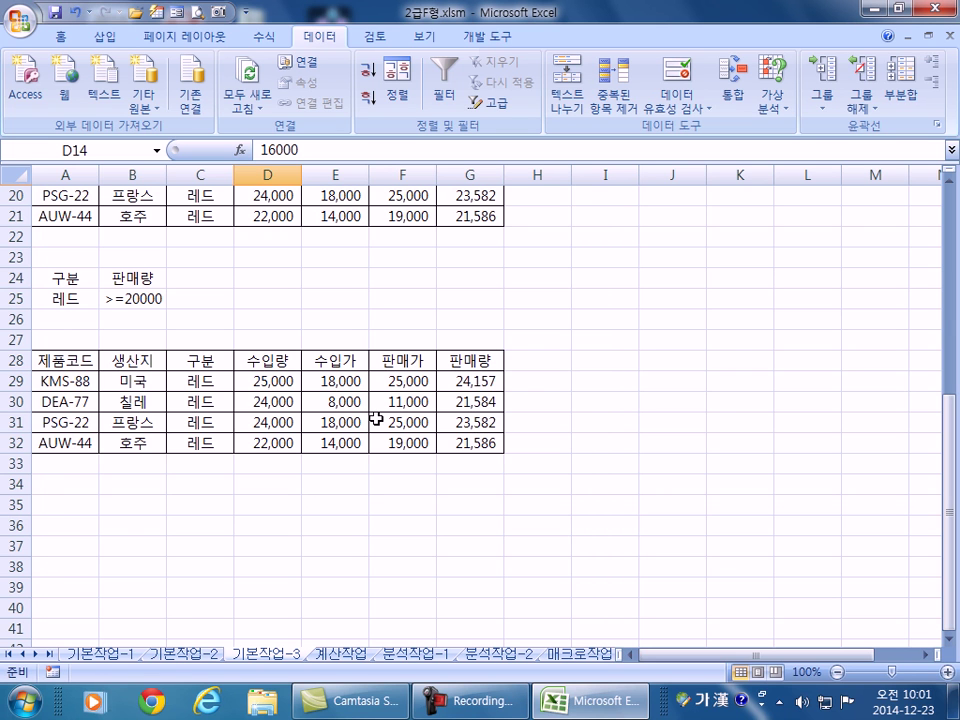
left_click(253, 422)
scroll(247, 420, "up", 3)
scroll(247, 420, "up", 3)
scroll(244, 416, "down", 3)
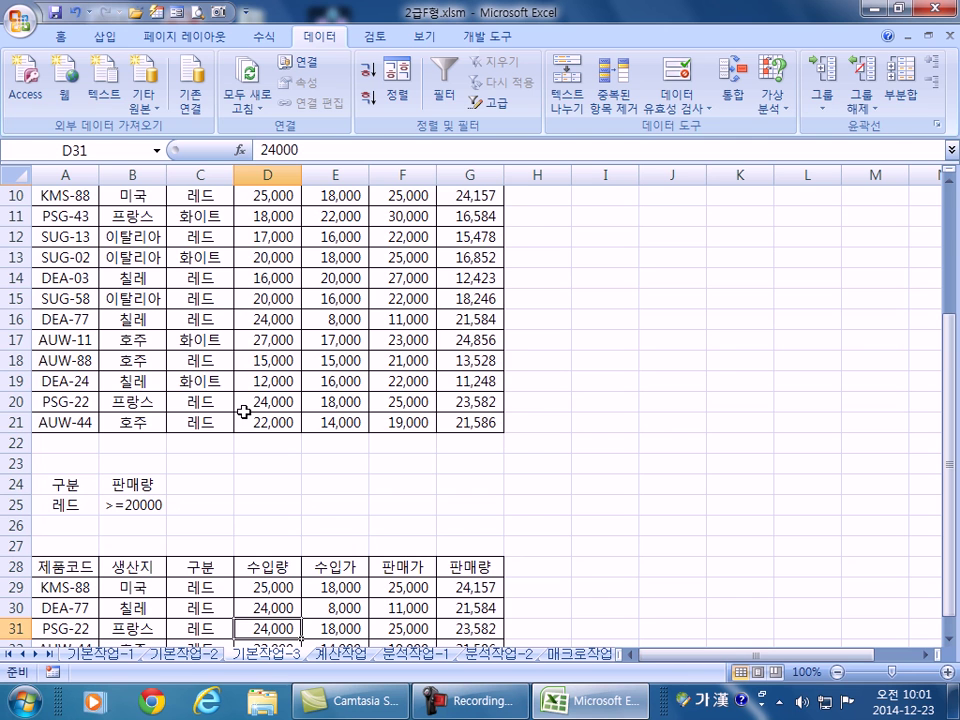
scroll(244, 410, "down", 2)
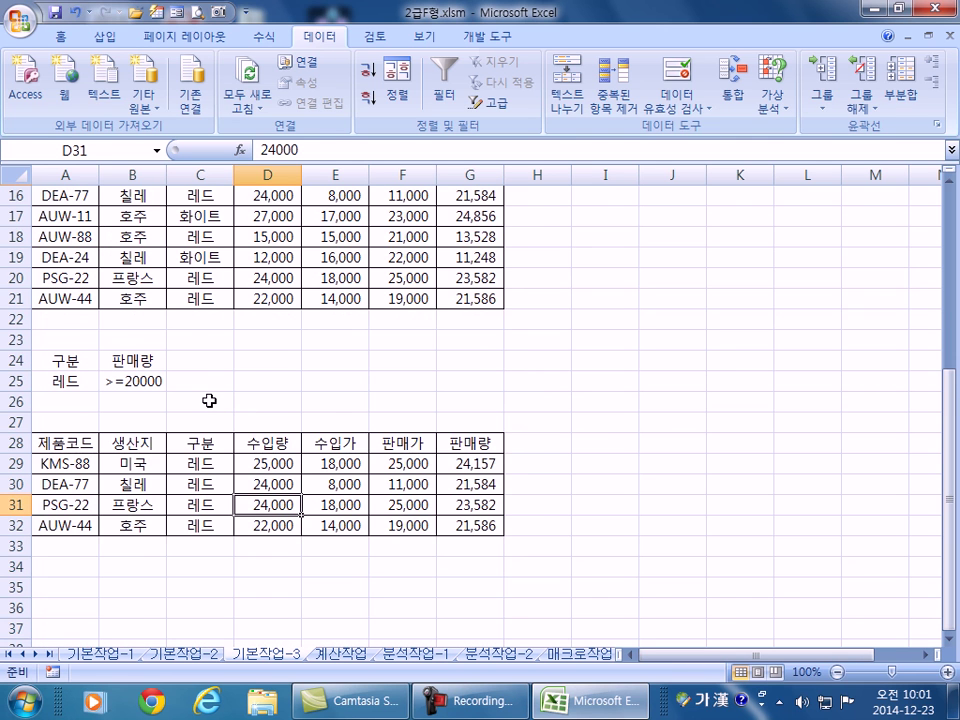
Go to sheet 계산작업, collapse the ribbon and enlarge the worksheet view to 145%.
key("ctrl+Home")
key("ctrl+Page_Down")
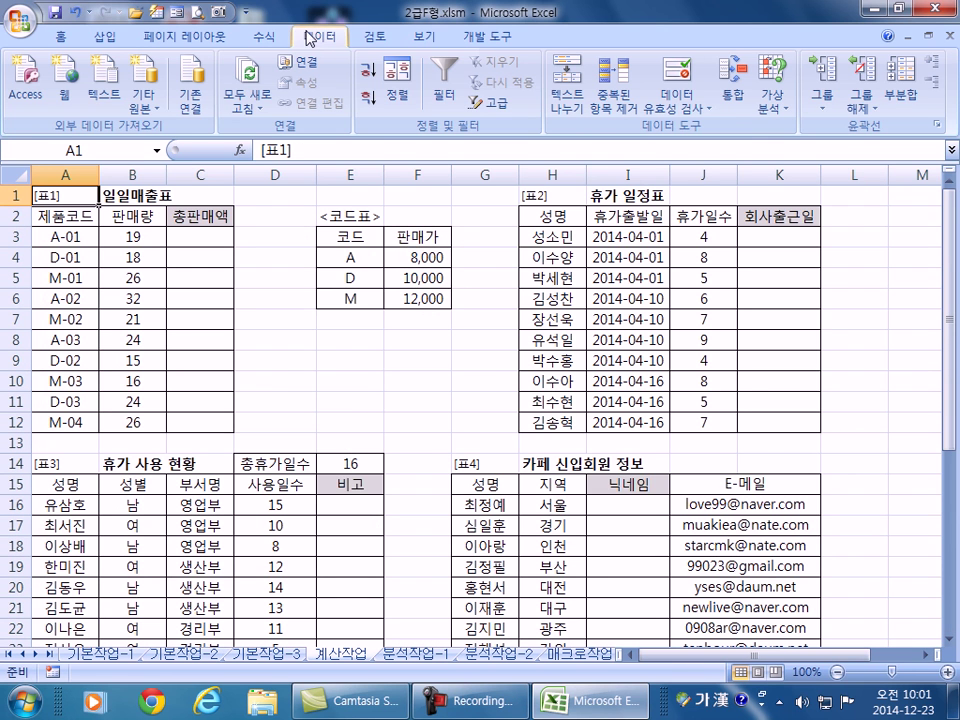
double_click(313, 33)
scroll(51, 188, "up", 2, "ctrl")
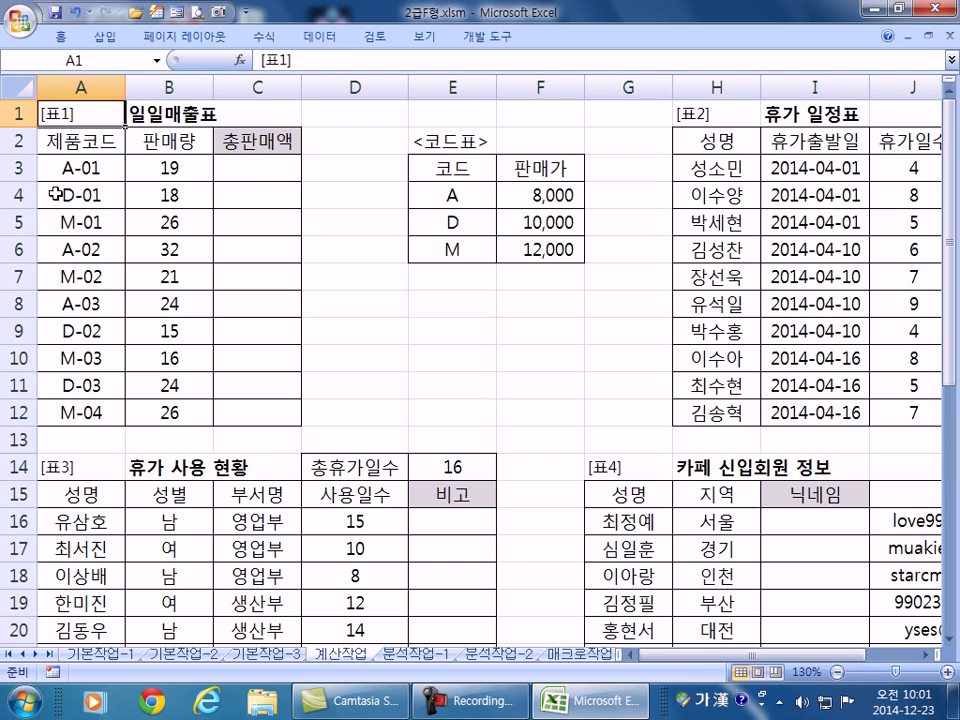
left_click(268, 170)
left_click(48, 117)
scroll(48, 117, "up", 1, "ctrl")
In C3 under 총판매액, start a formula that multiplies the quantity in B3 by a VLOOKUP result.
left_click(313, 180)
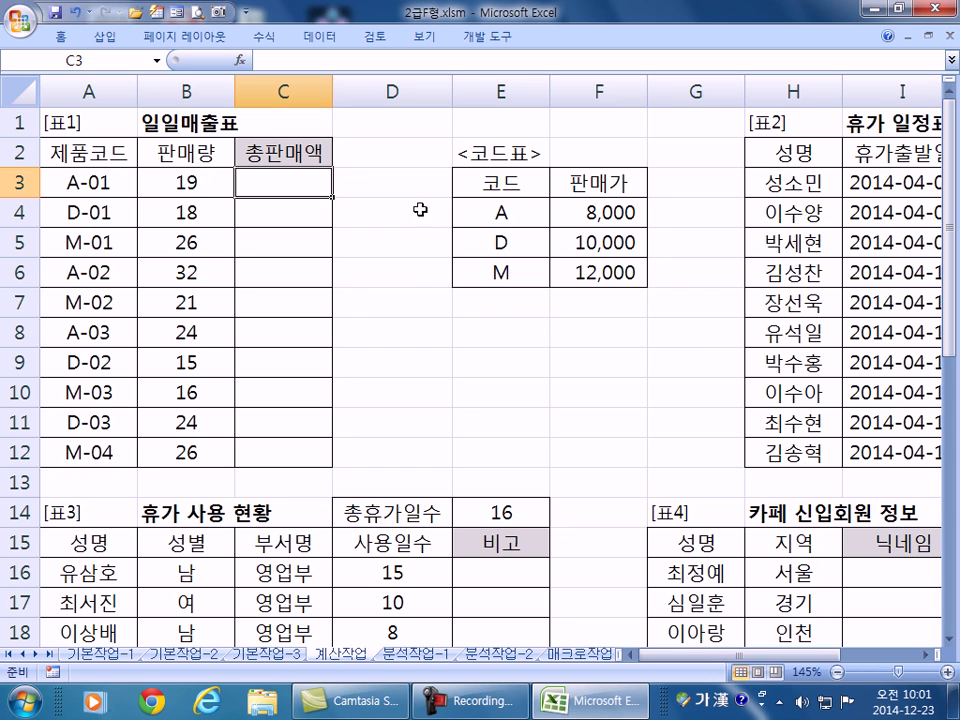
type("=")
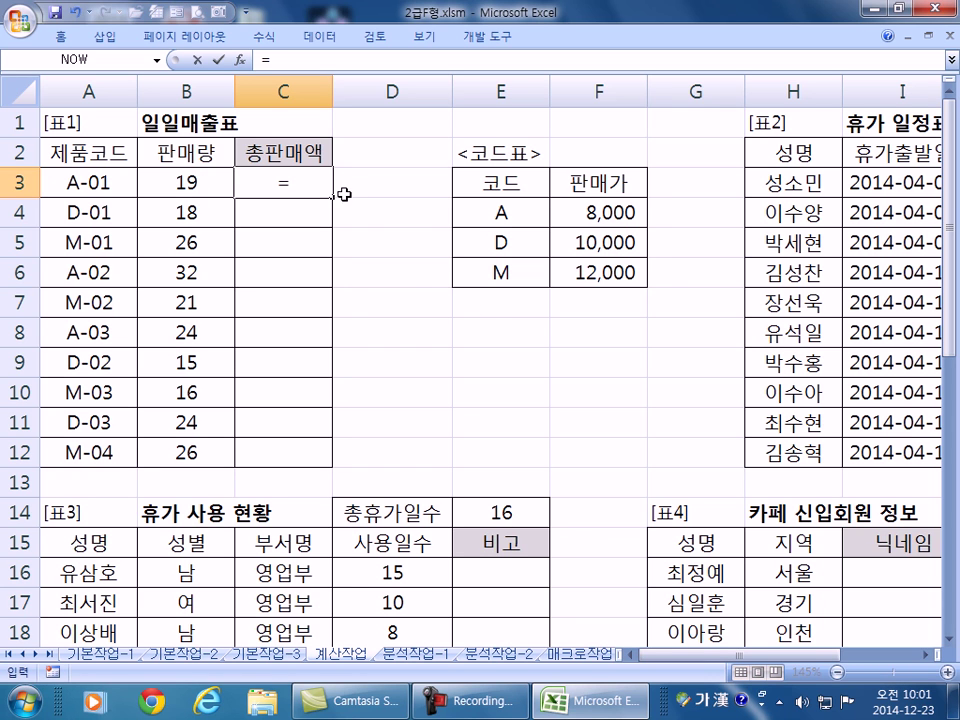
left_click(186, 177)
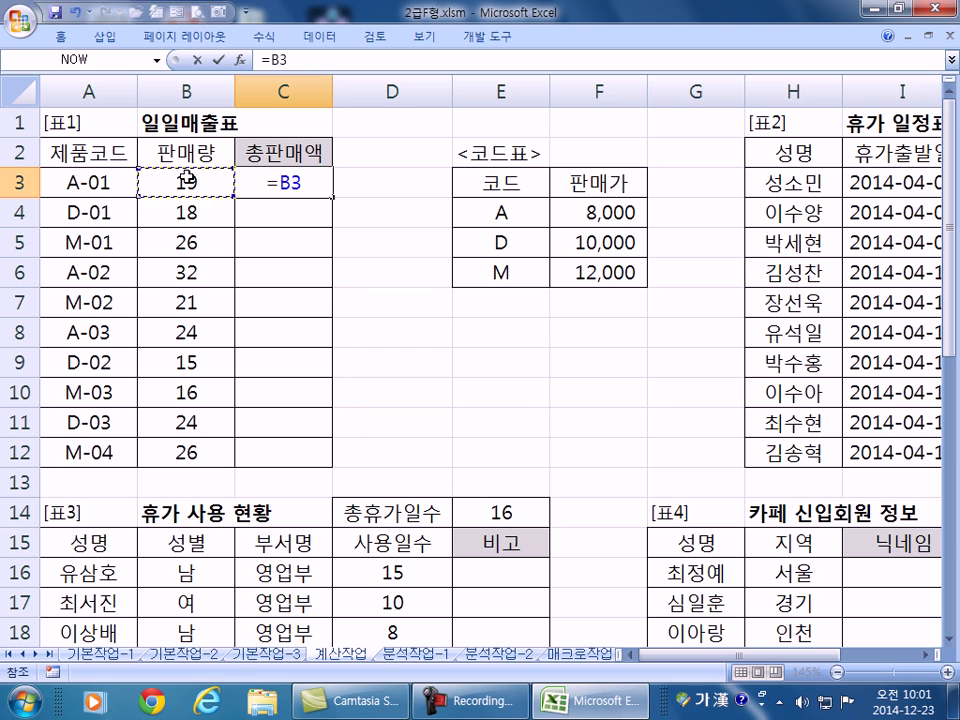
type("*v")
key("BackSpace")
key("Hangul")
type("VLO")
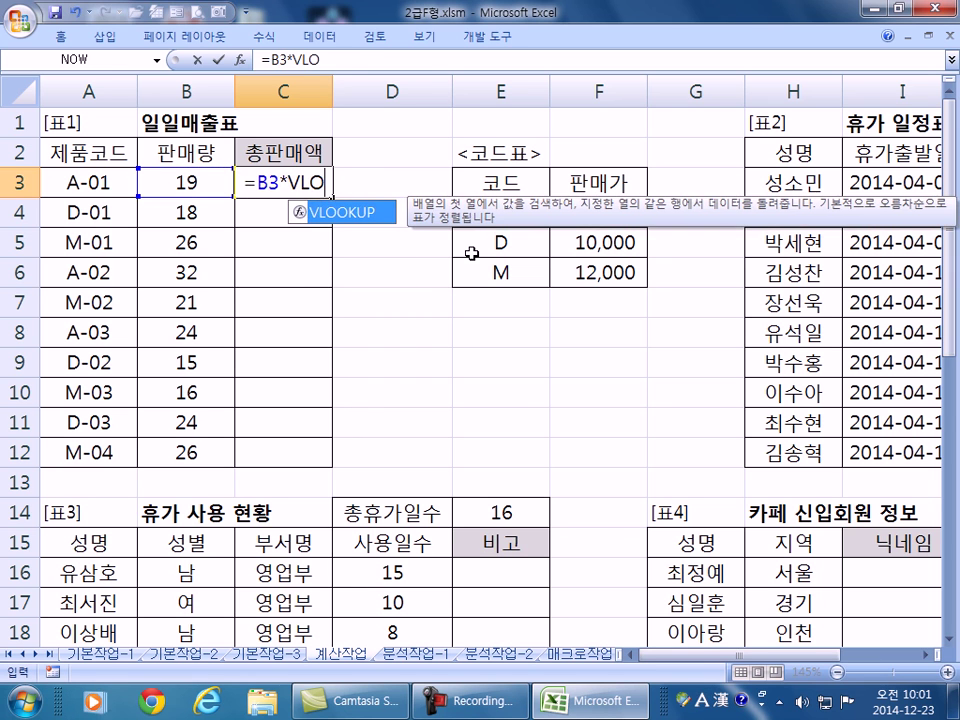
key("Tab")
Give the VLOOKUP the first character of the product code as its lookup value with LEFT(A3,1).
type("LE")
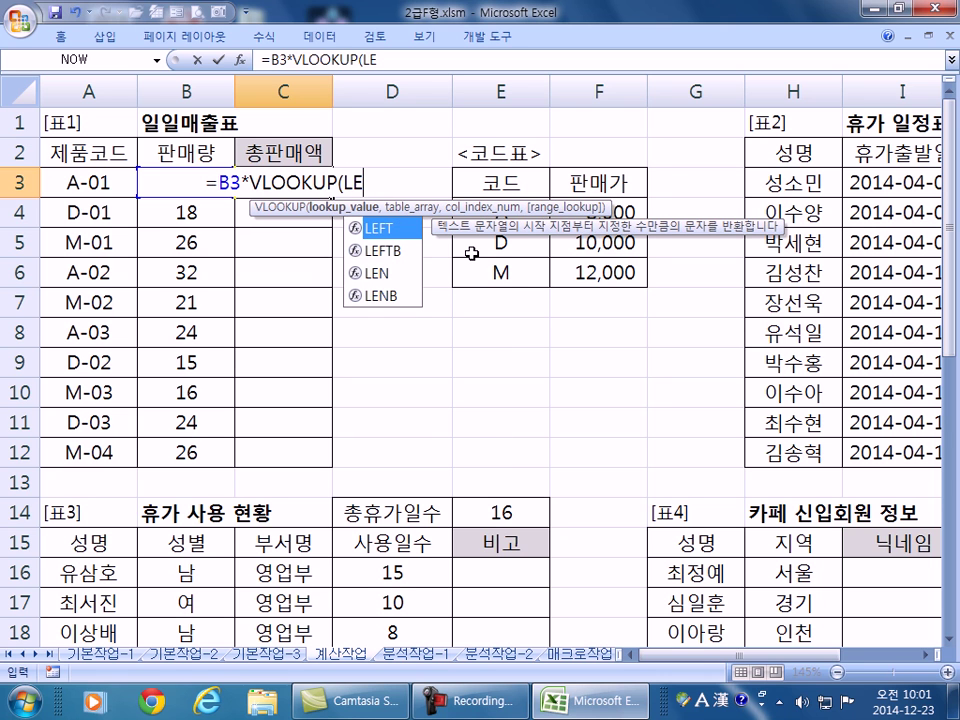
key("Tab")
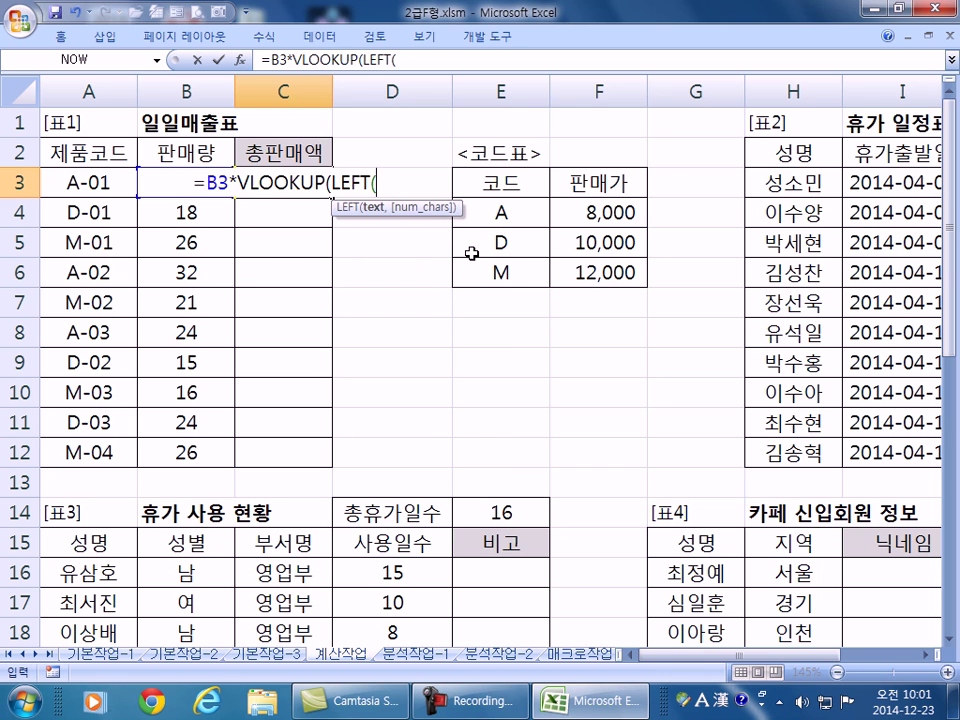
left_click(78, 183)
type(",1")
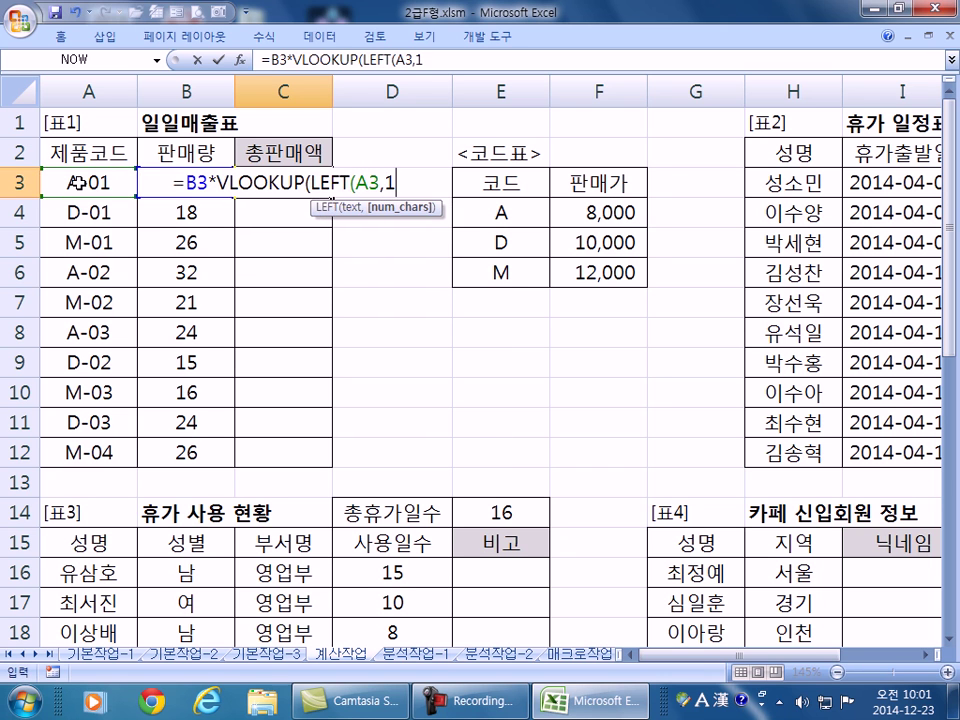
type("),")
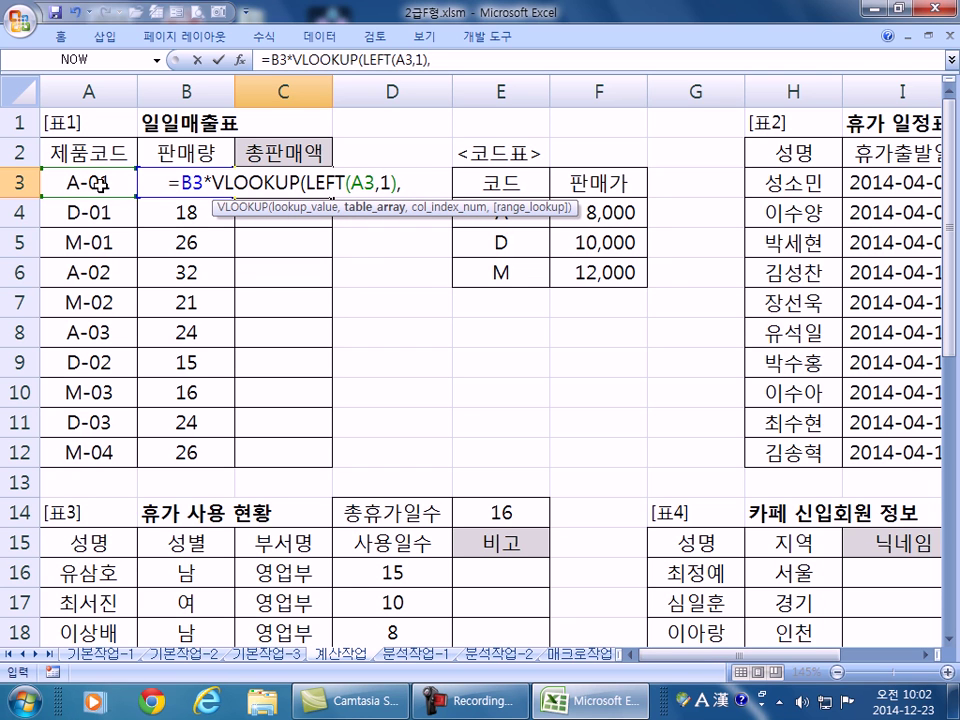
Complete the C3 formula with the absolute lookup range $E$4:$F$6, column 2 and exact match 0, and enter it.
left_click_drag(534, 227, 621, 272)
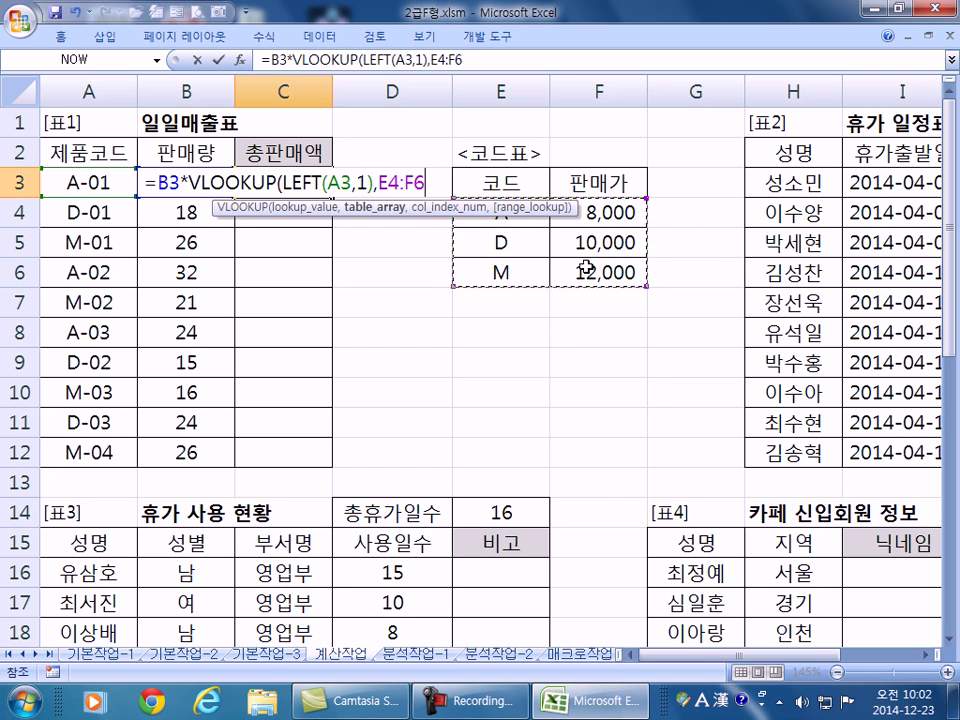
key("F4")
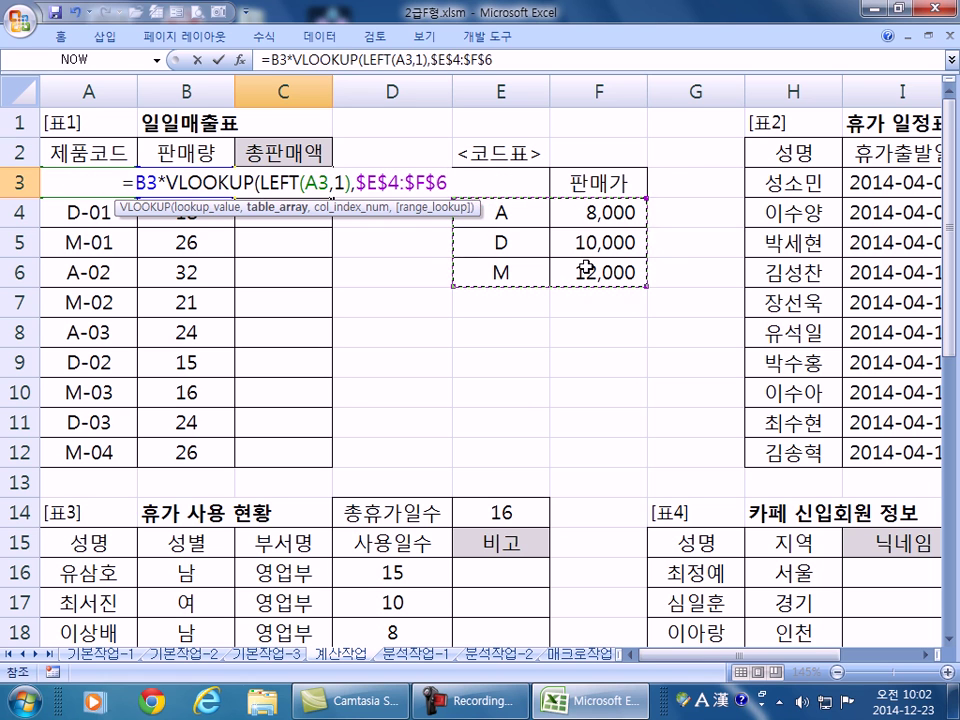
type(",")
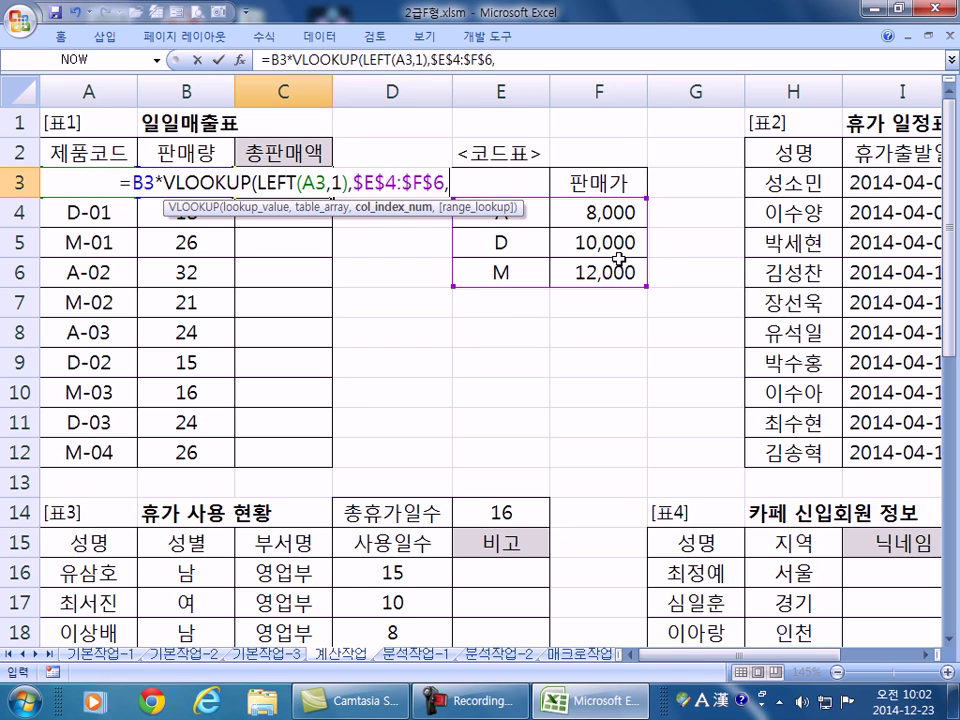
type("2")
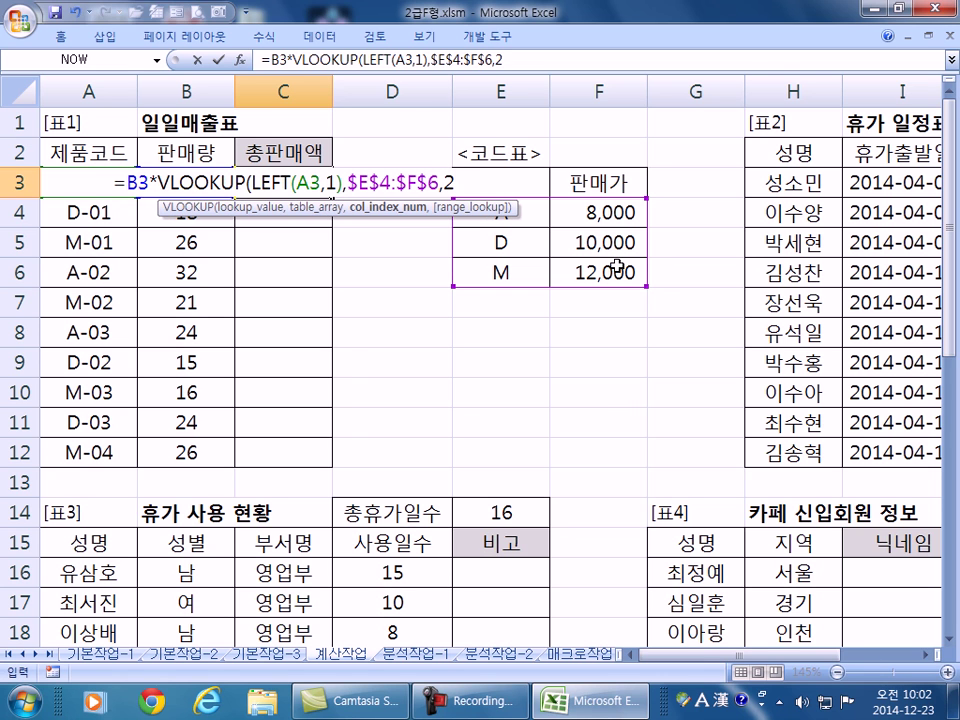
type(",")
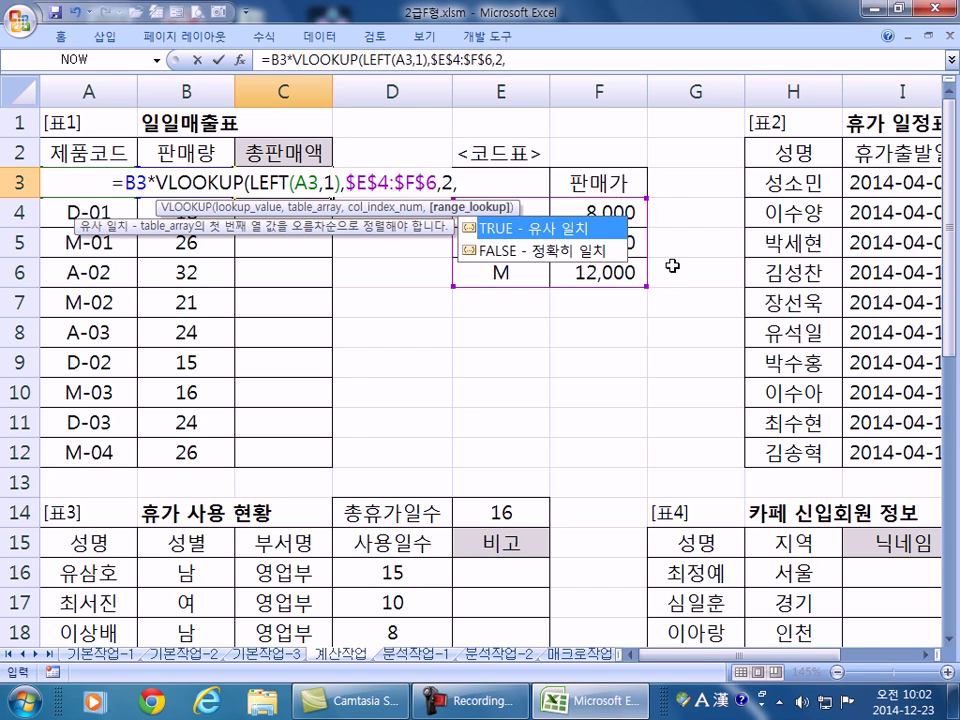
type("0")
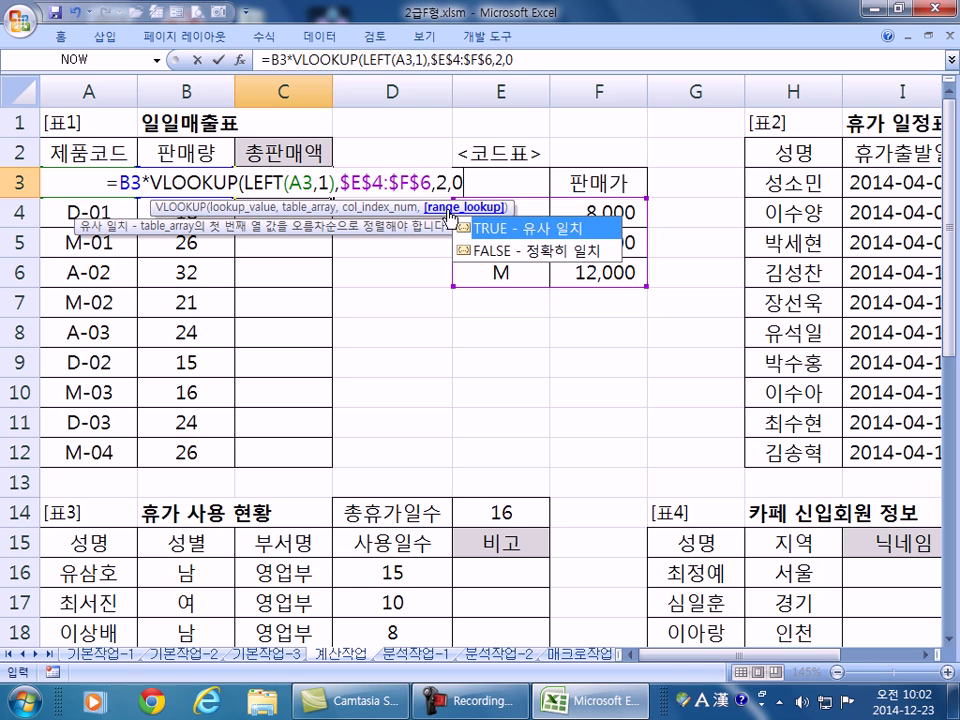
type(")")
key("Return")
left_click(316, 180)
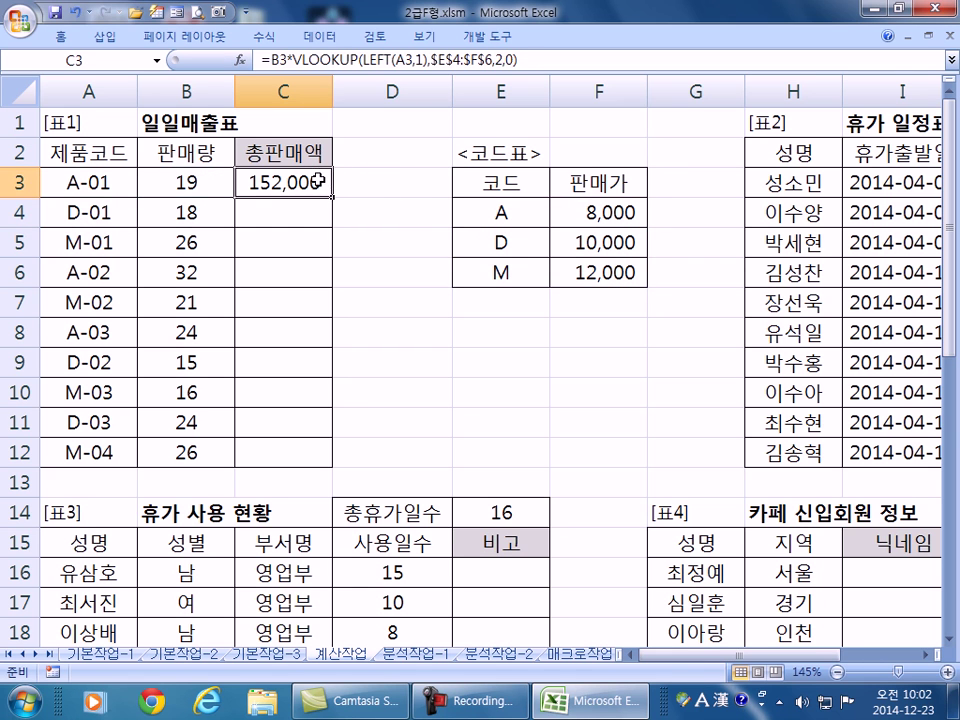
Fill the C3 formula down the 총판매액 column to C12 and check the copied formula in C12.
double_click(332, 198)
left_click(326, 181)
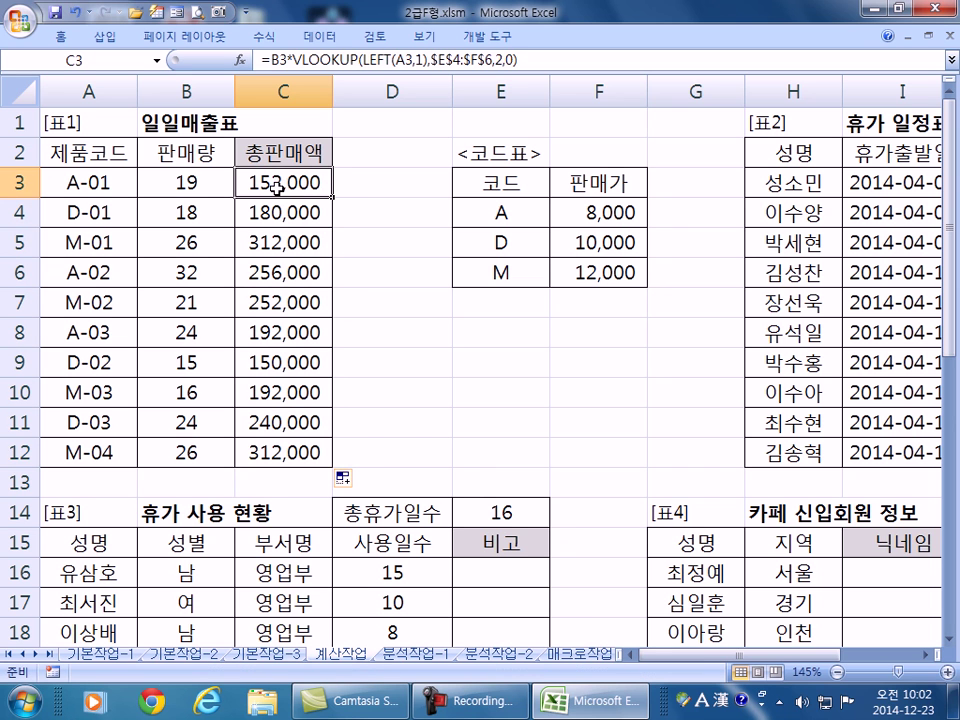
double_click(300, 452)
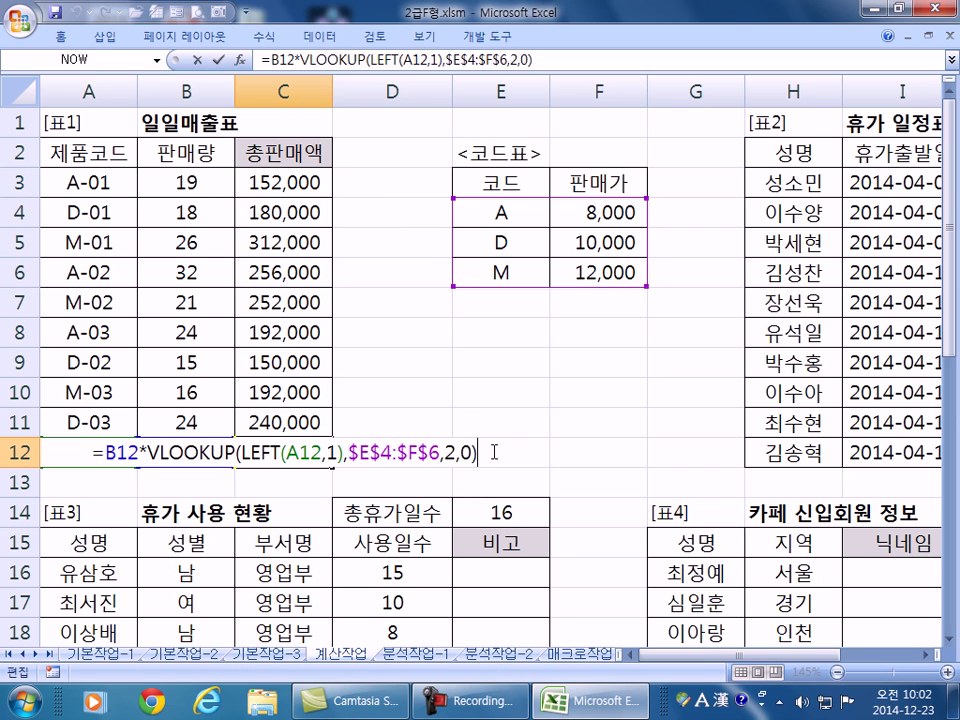
key("Escape")
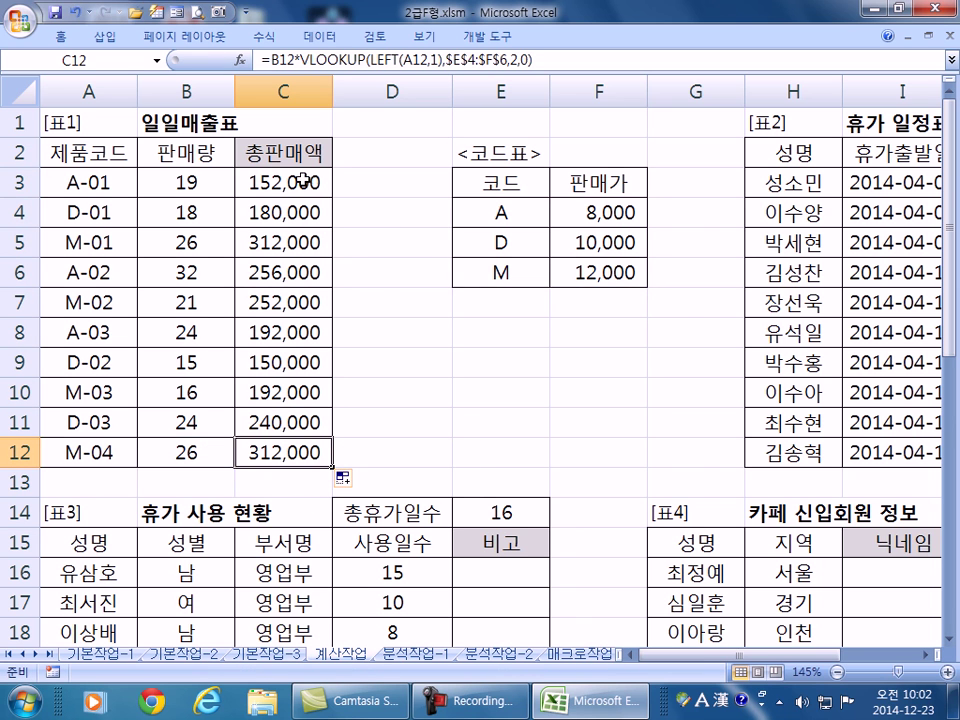
Compare the 총판매액 formulas in C3, C12 and C6, checking the relative references and the absolute lookup range.
left_click(304, 185)
double_click(300, 183)
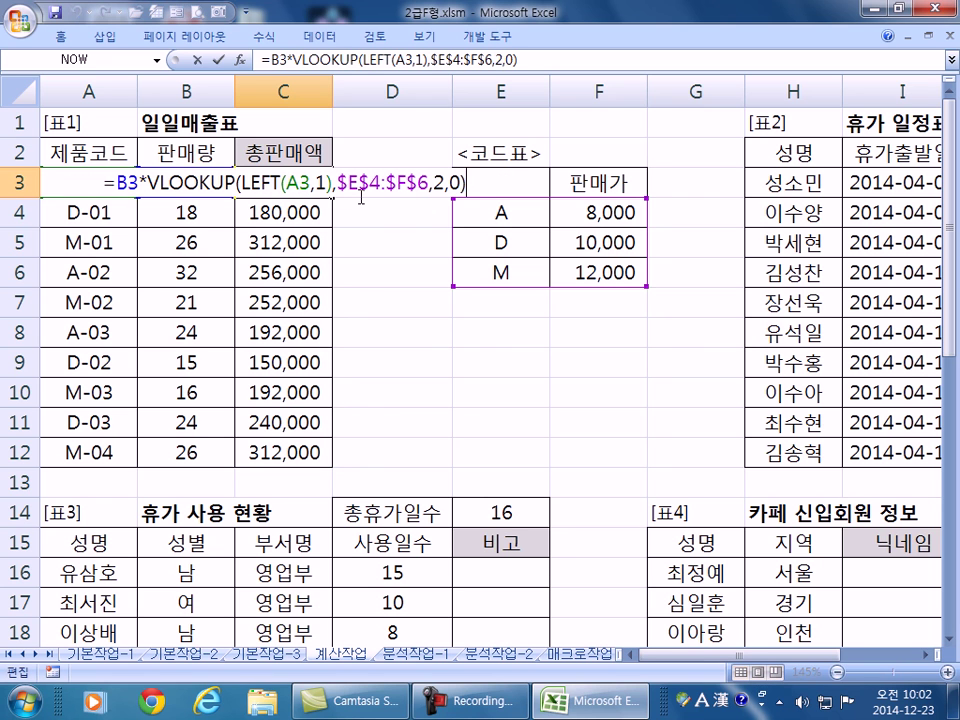
key("Escape")
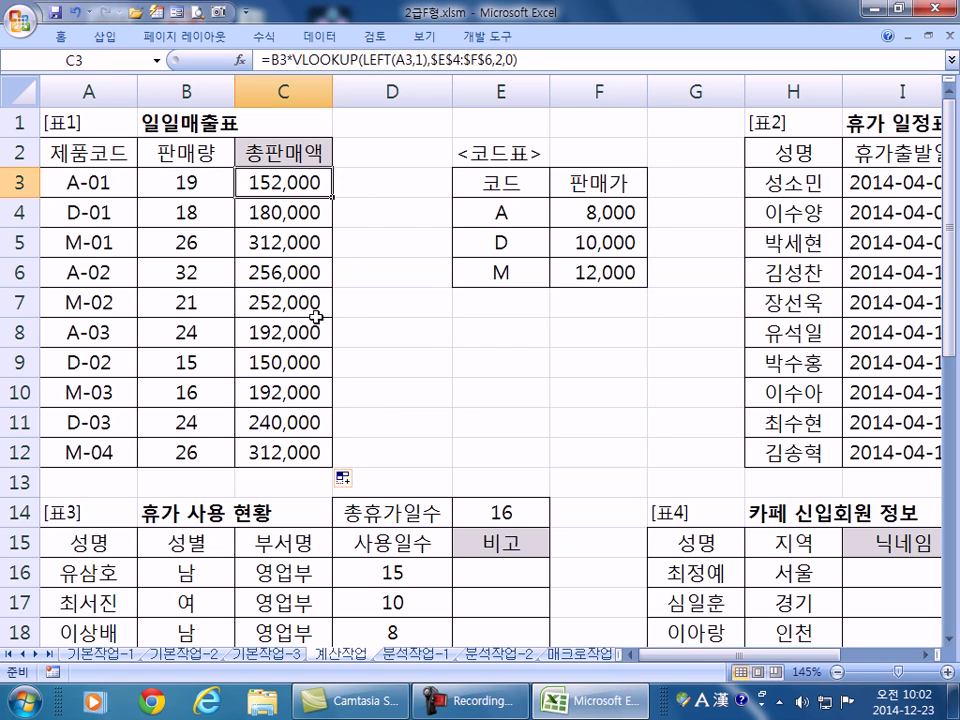
left_click(272, 446)
scroll(272, 446, "down", 2)
scroll(300, 390, "up", 2)
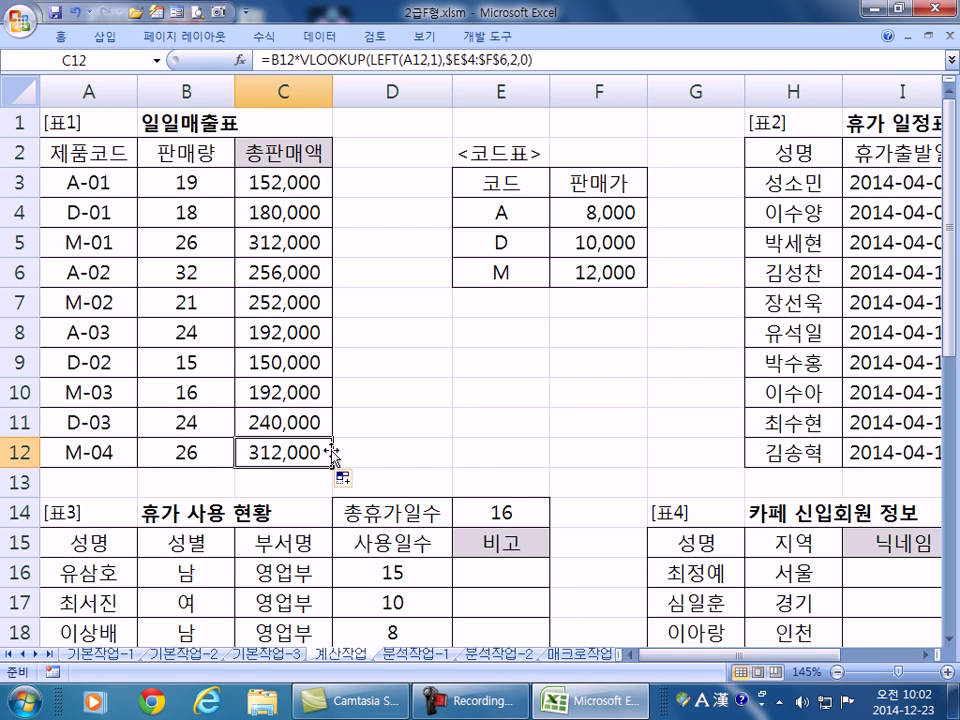
key("F2")
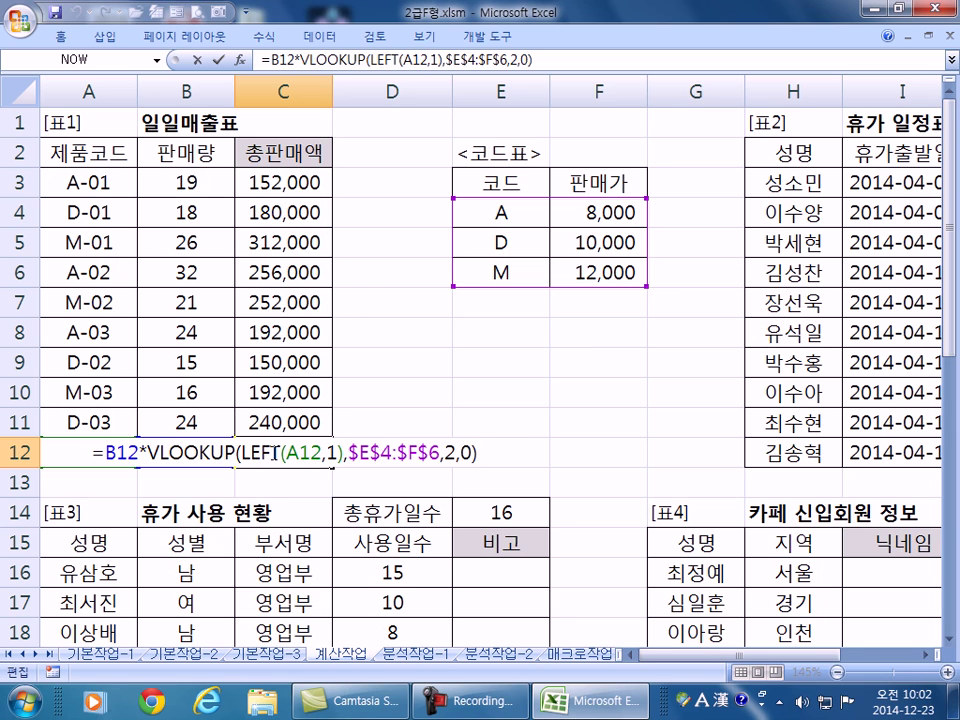
key("ctrl+Return")
left_click_drag(497, 393, 607, 531)
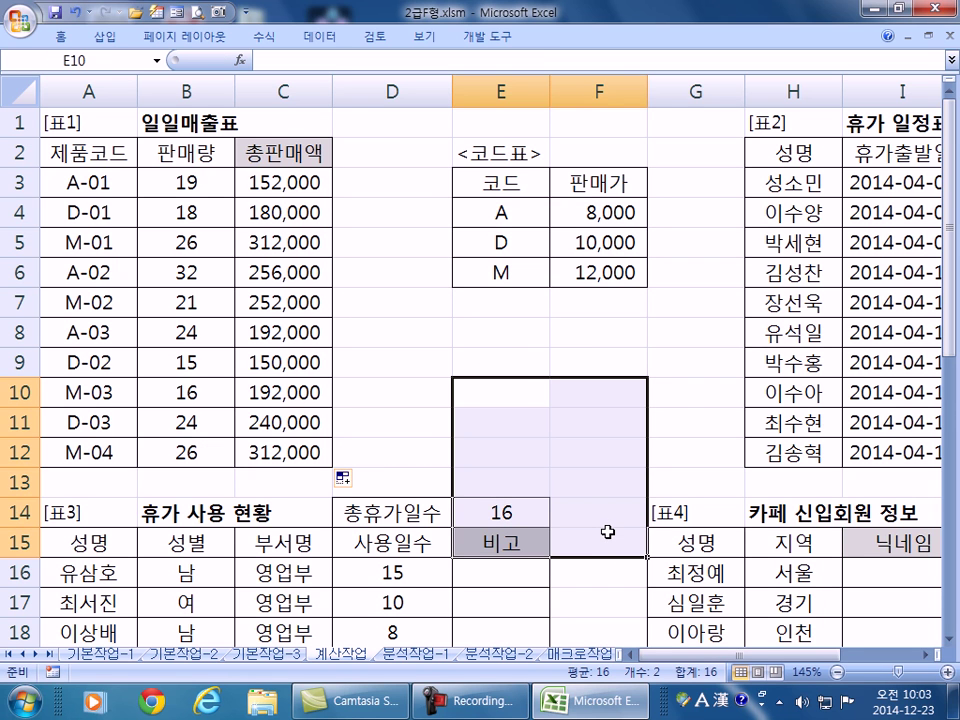
double_click(317, 450)
key("Escape")
left_click(281, 182)
double_click(281, 182)
key("Escape")
double_click(294, 266)
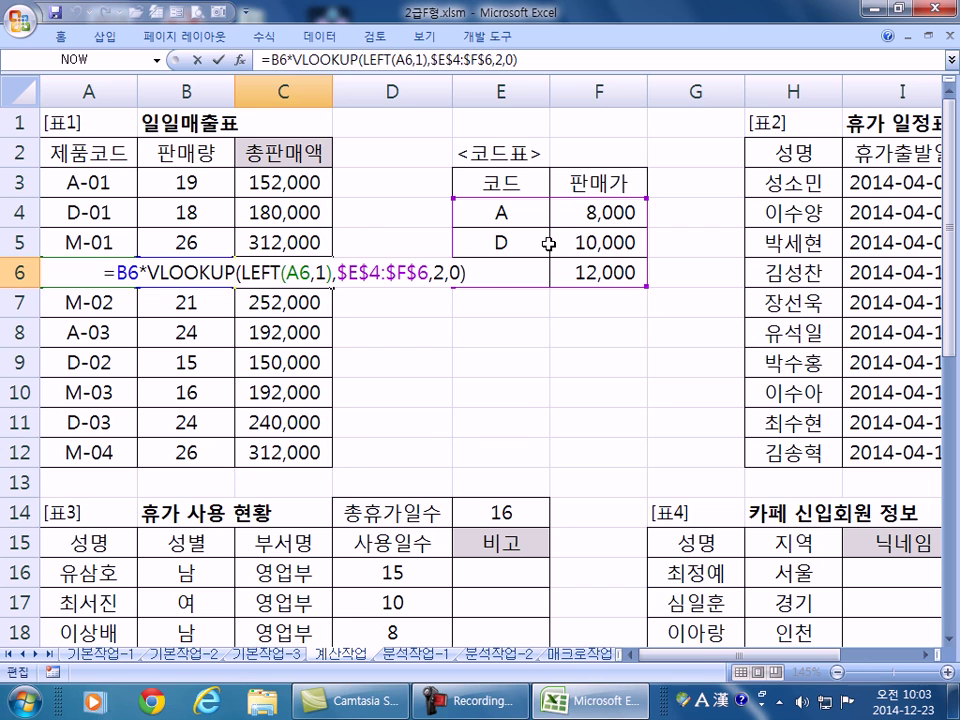
key("Escape")
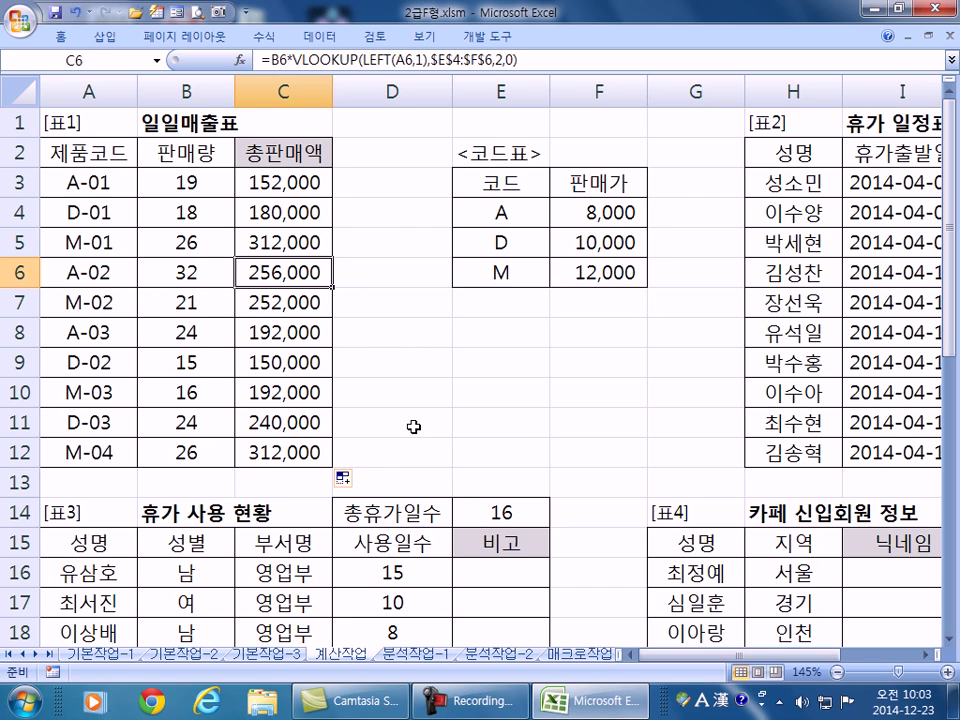
Switch to a blank Notepad window over the lower part of the worksheet and write the line "=판매량*판매가".
left_click_drag(663, 656, 663, 660)
left_click(27, 703)
left_click(70, 154)
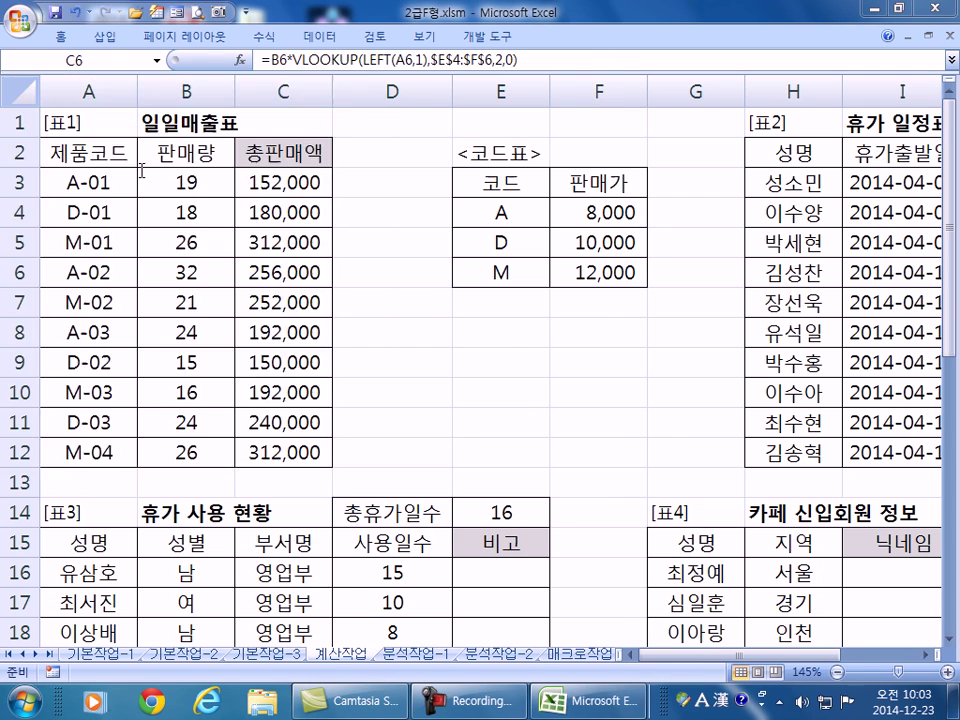
left_click_drag(336, 30, 676, 245)
type("=VKS")
key("BackSpace")
key("BackSpace")
key("BackSpace")
key("Hangul")
type("판매")
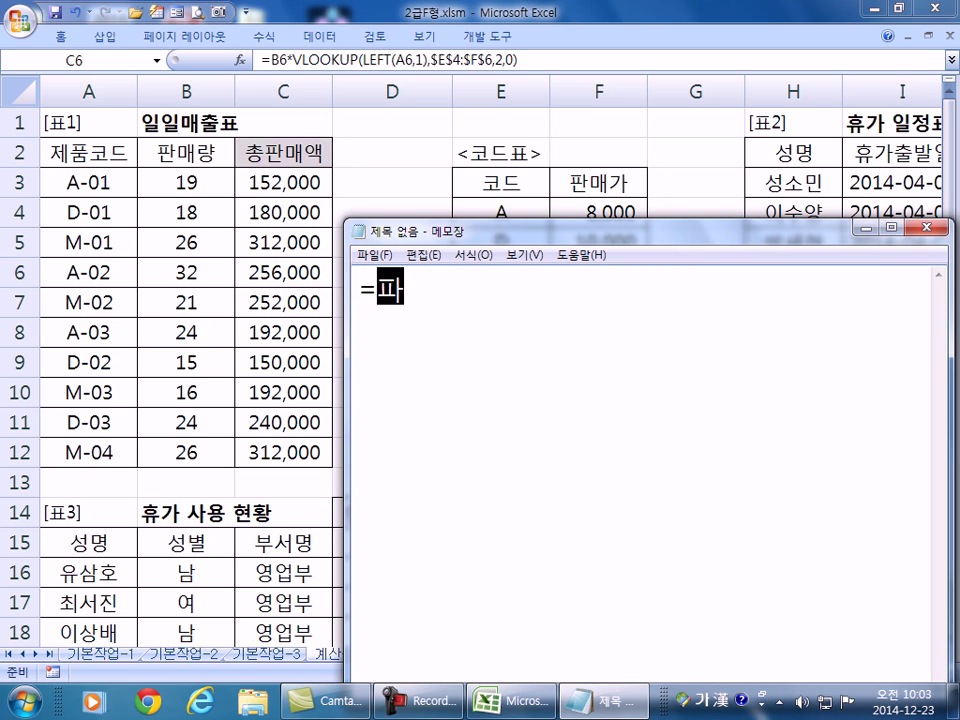
type("량*")
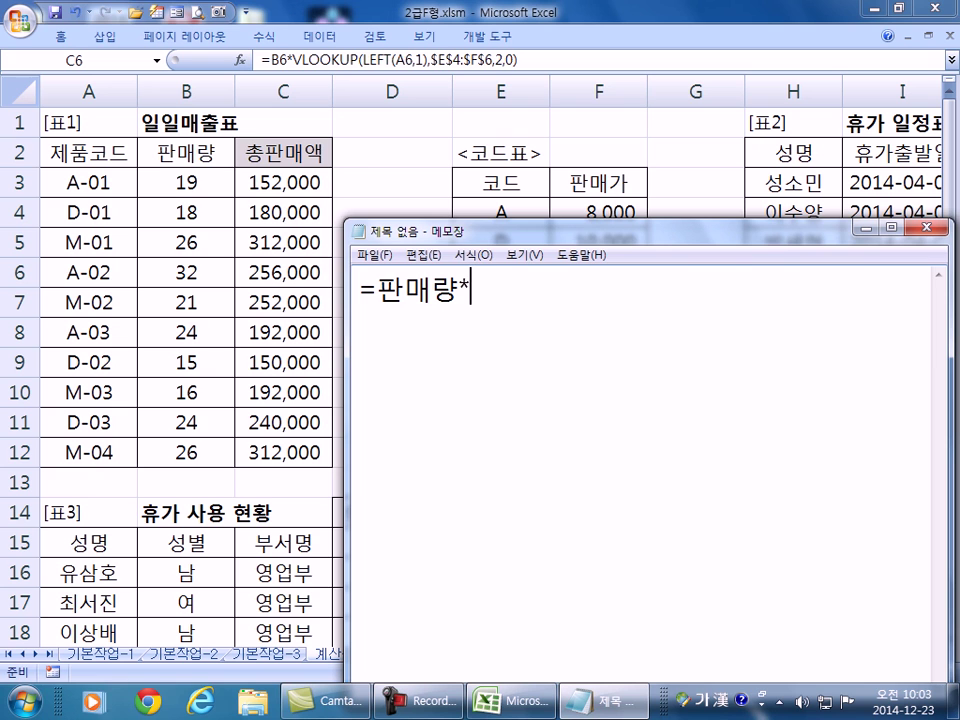
type("파ㄴ매가")
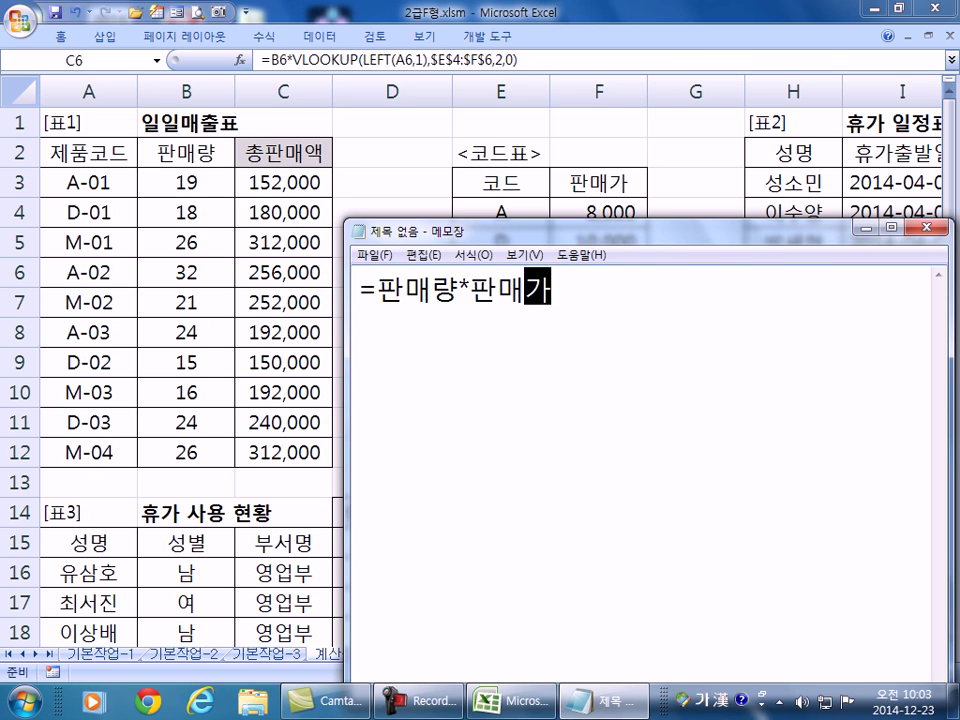
key("Return")
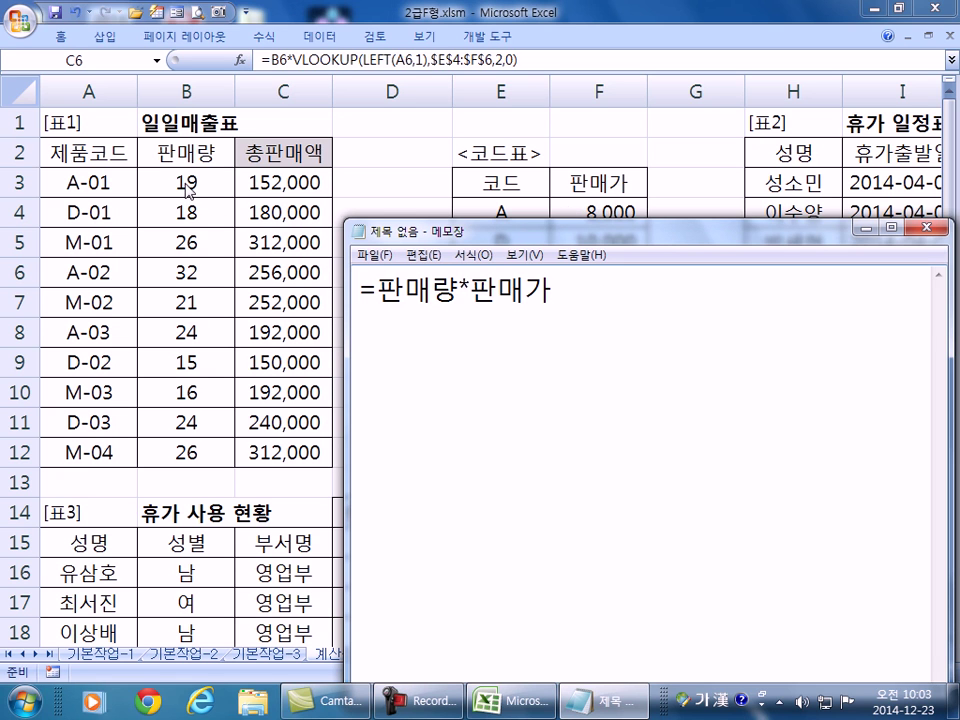
On the second line of the note, write "=왼쪽의 숫자 * 오른쪽의 코드표에 있는 판매가를".
type("=왼쪽의 ")
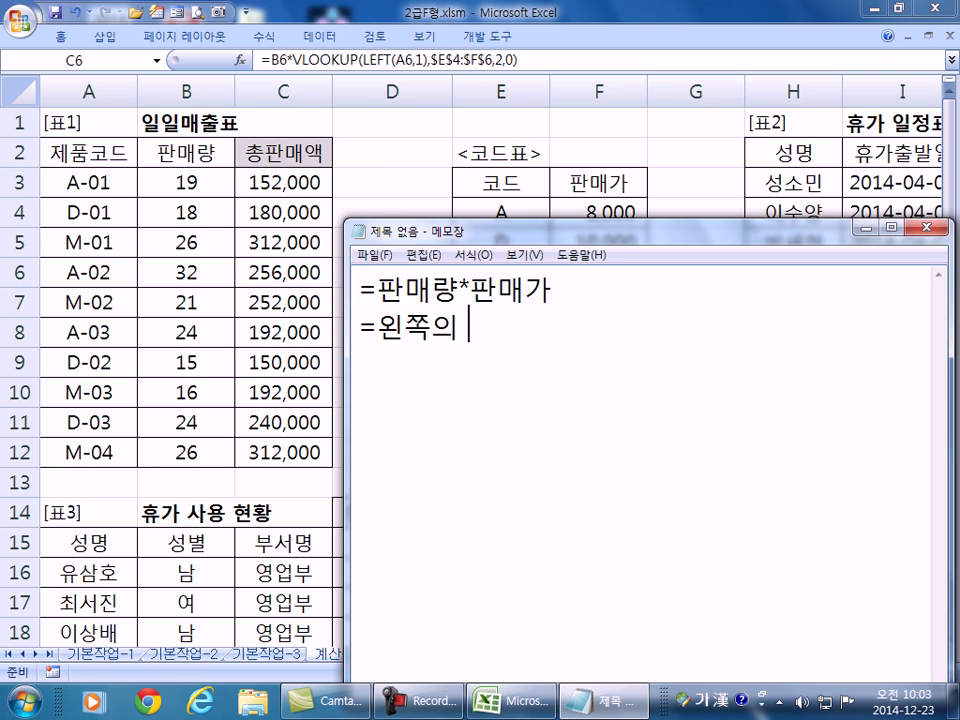
type("숫자 * 오")
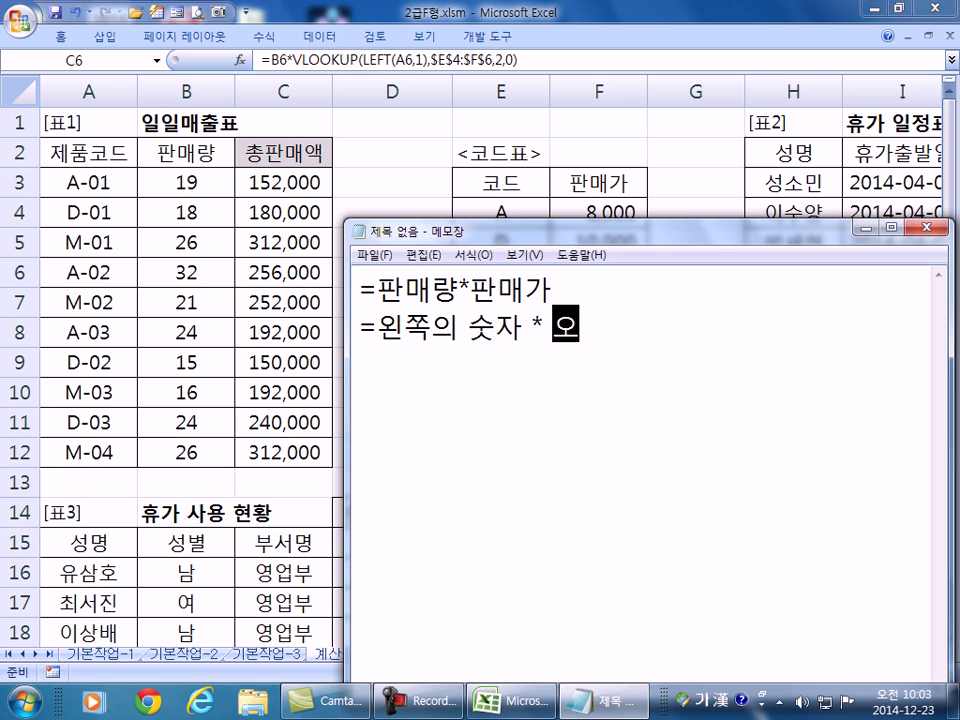
type("른쪽의 코드표에서")
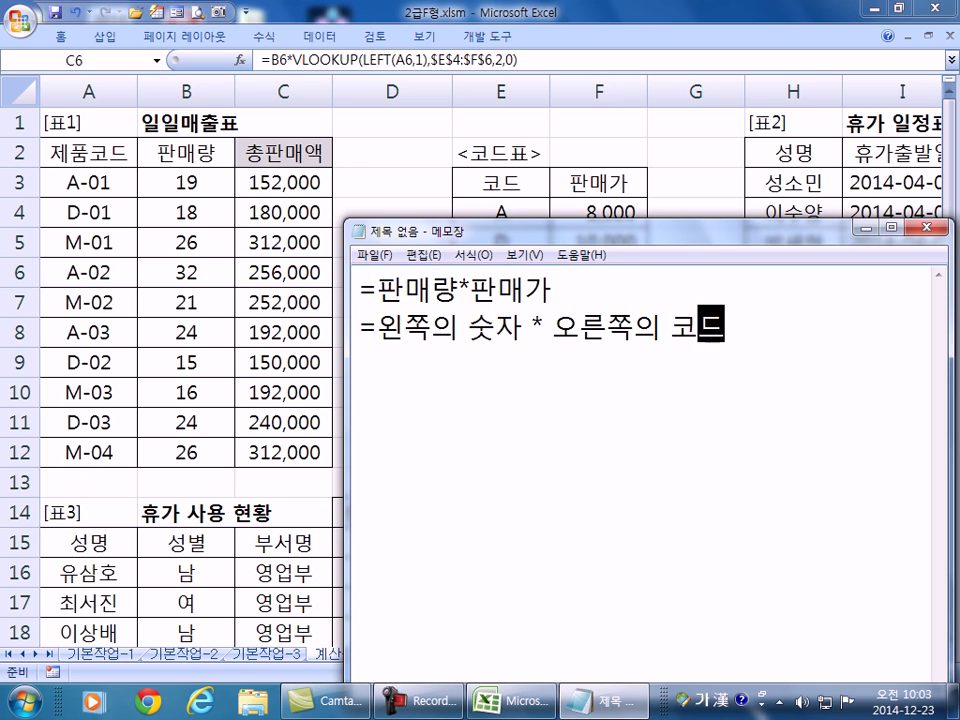
key("BackSpace")
key("BackSpace")
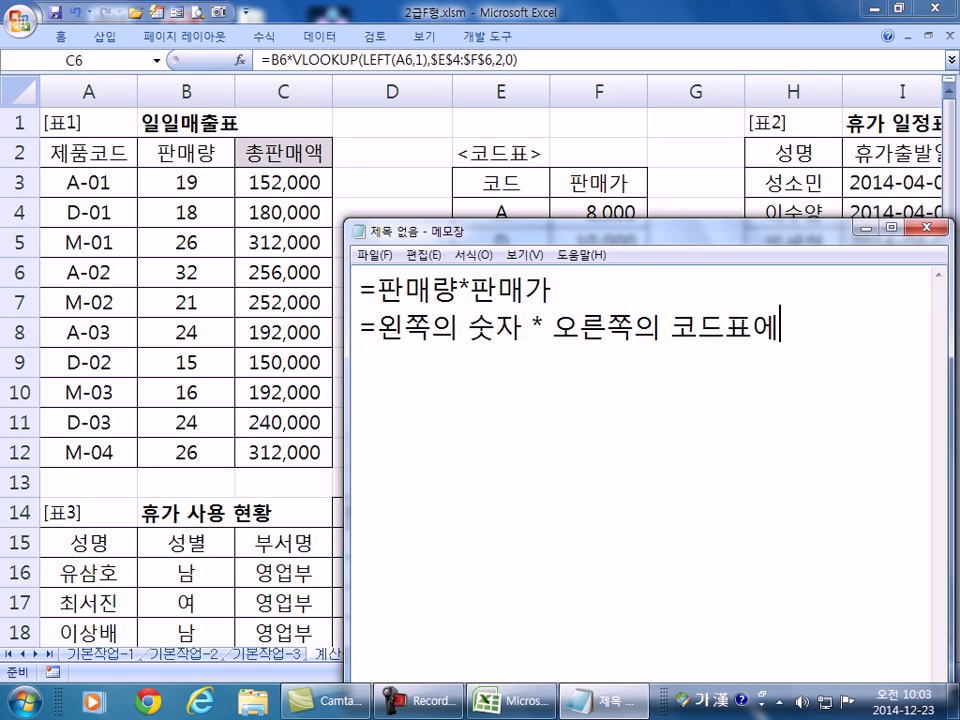
type("있는 판매가")
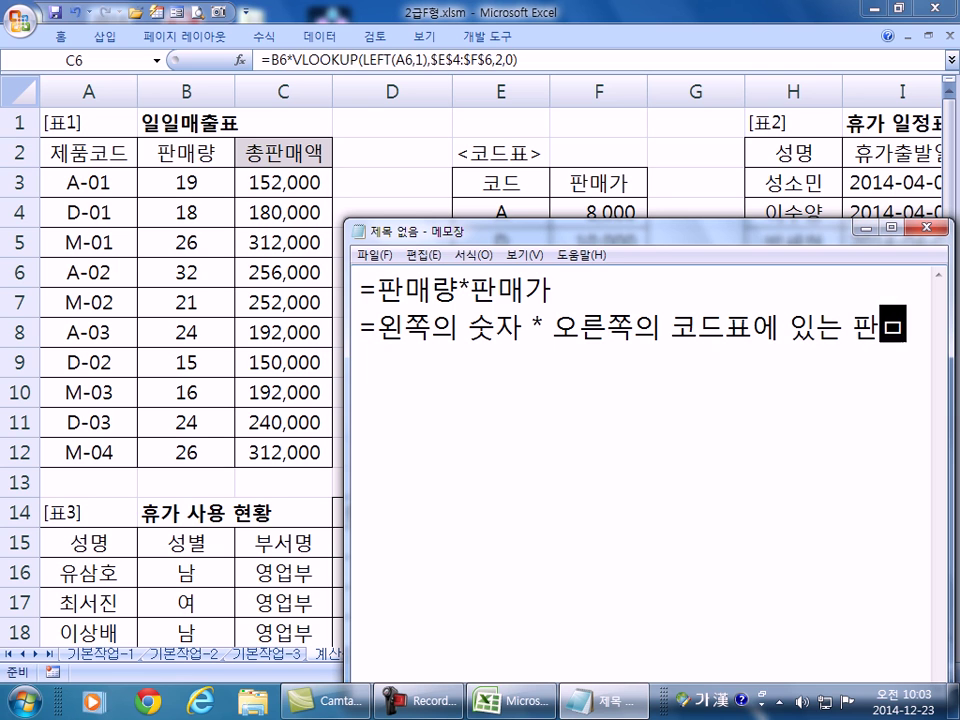
type("를")
Reword the second line to "=왼쪽의 판매량 * 오른쪽 코드표에 있는 판매가를 찾아서 계산" and widen the Notepad window until it fits.
left_click(470, 330)
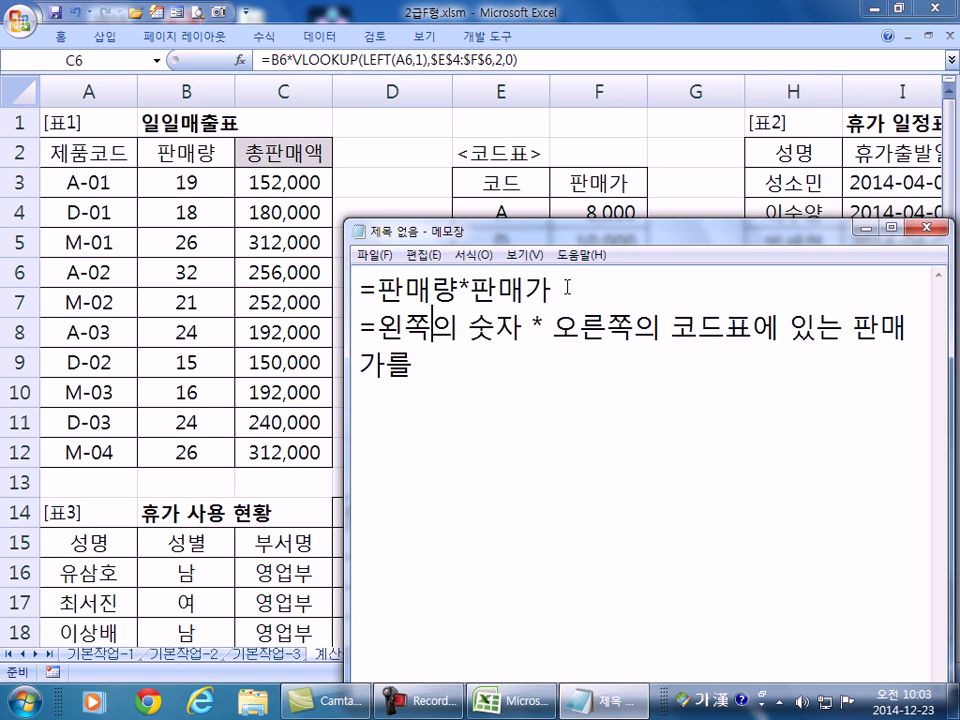
type("판매량")
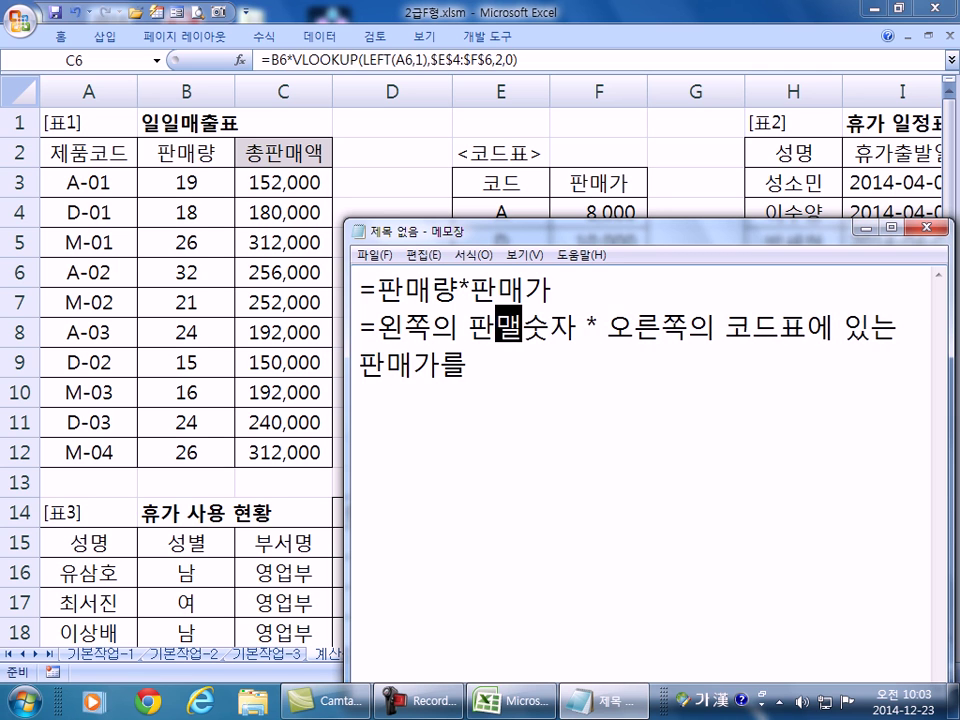
key("Delete")
key("Delete")
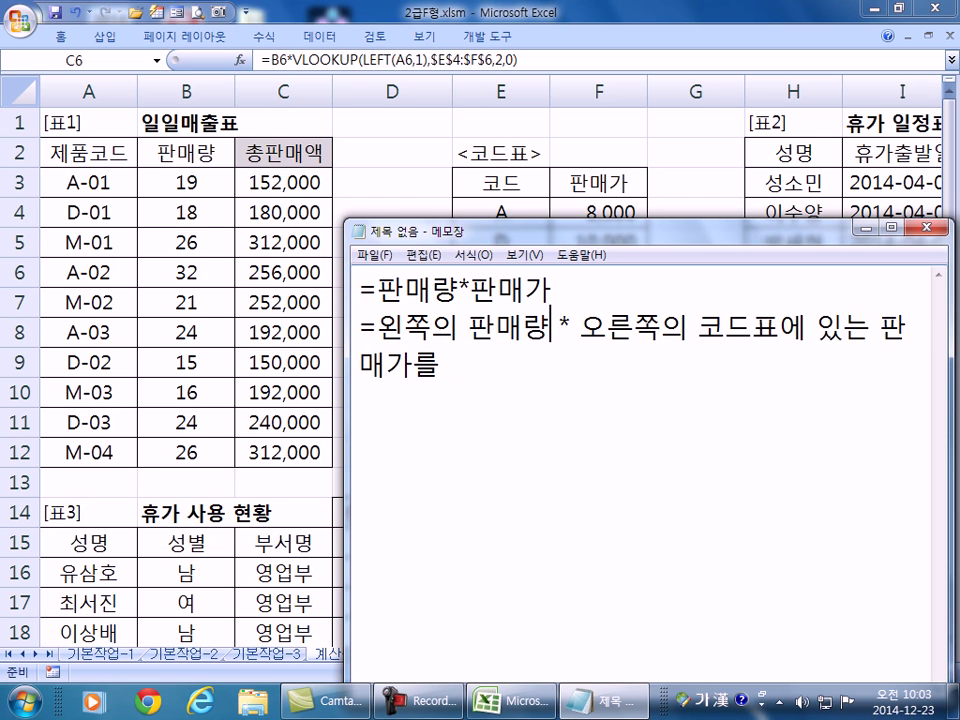
key("Delete")
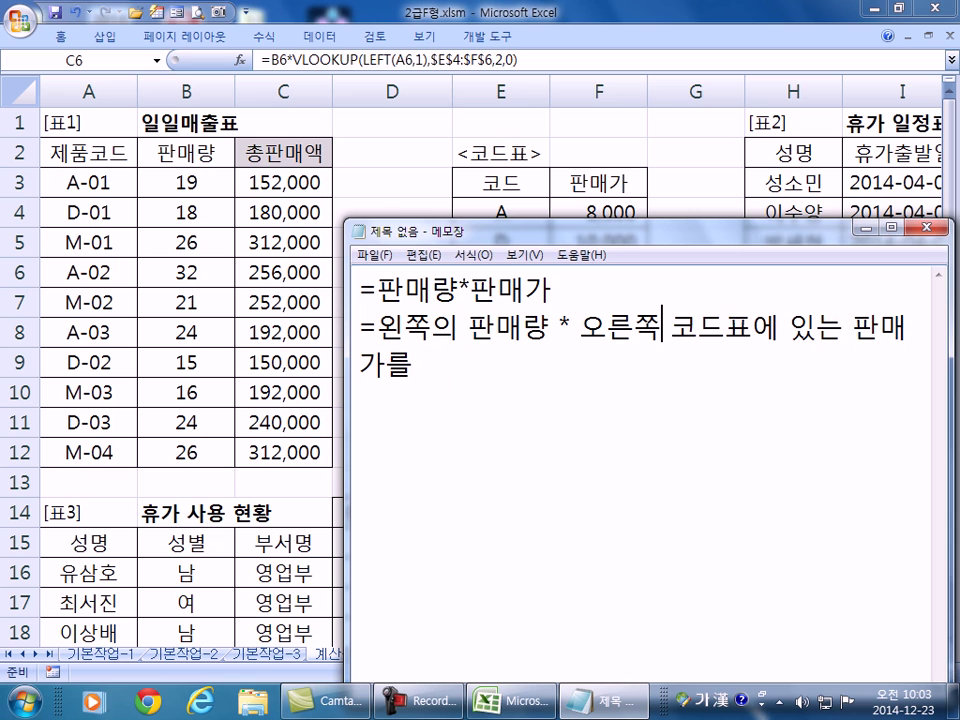
type("찾아")
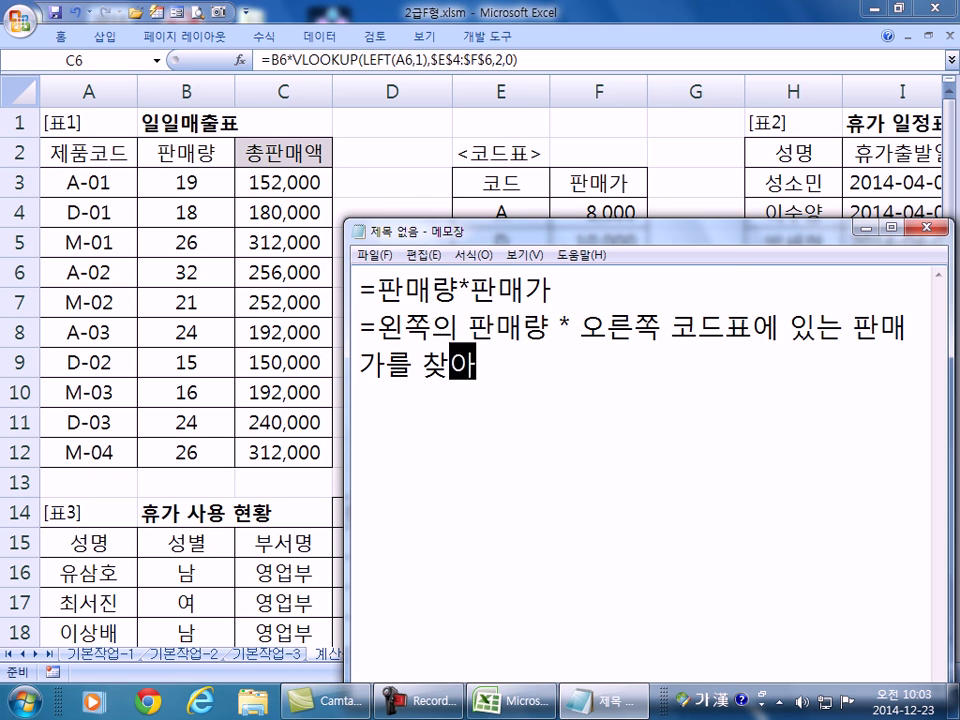
type("서 계산")
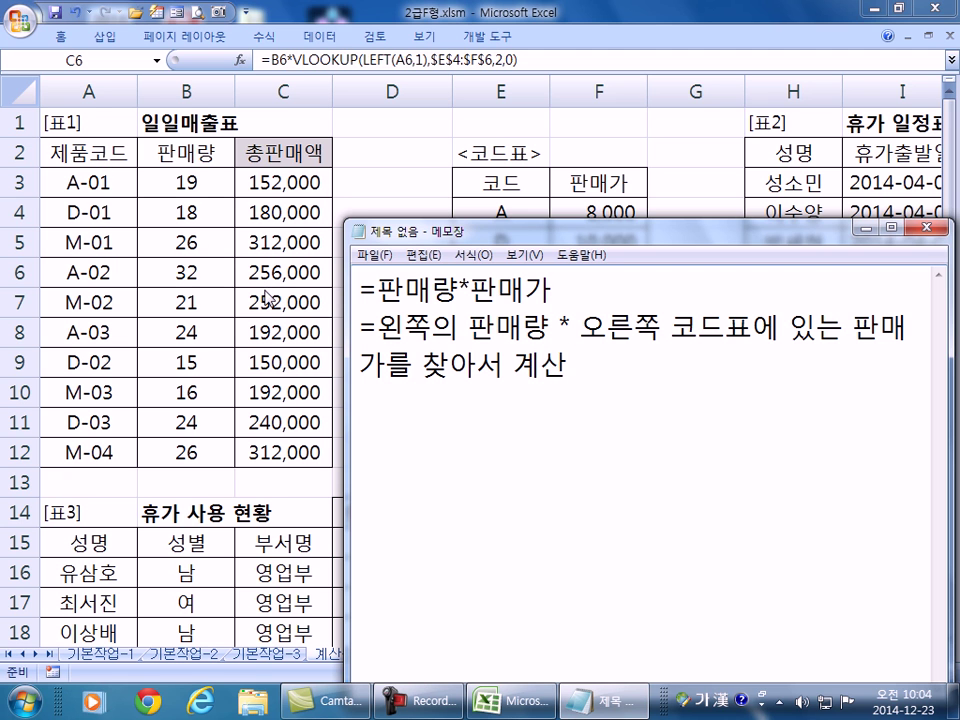
left_click_drag(347, 365, 57, 385)
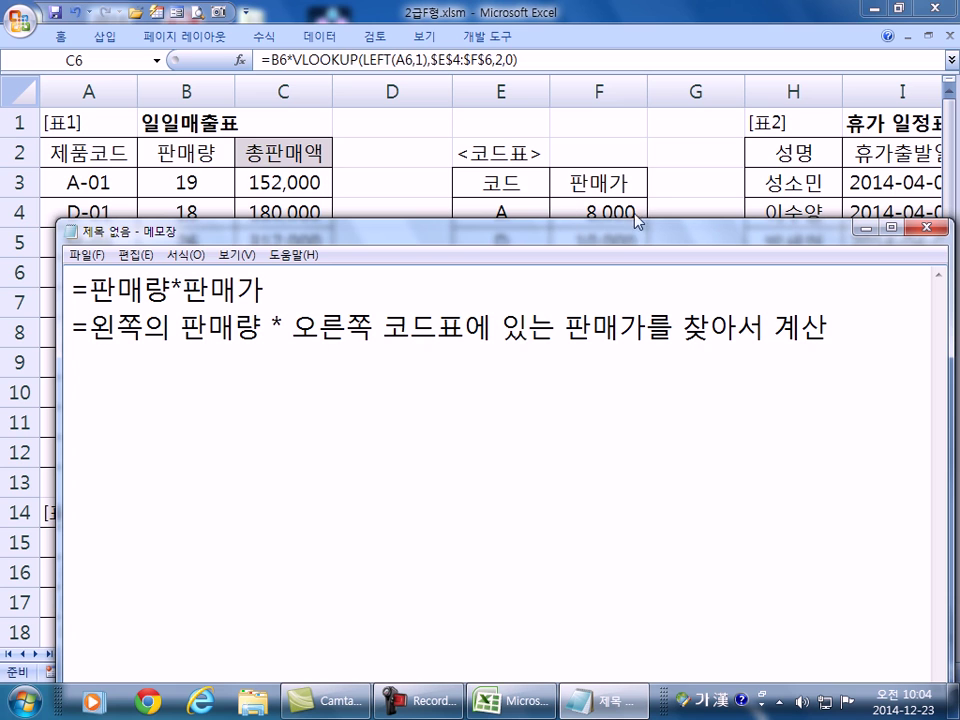
Add a third line to the note reading "* 코드표는 항상 그 자리에 있다.".
key("BackSpace")
type("* 코드표는 항상 그 자리")
type("에 있다.")
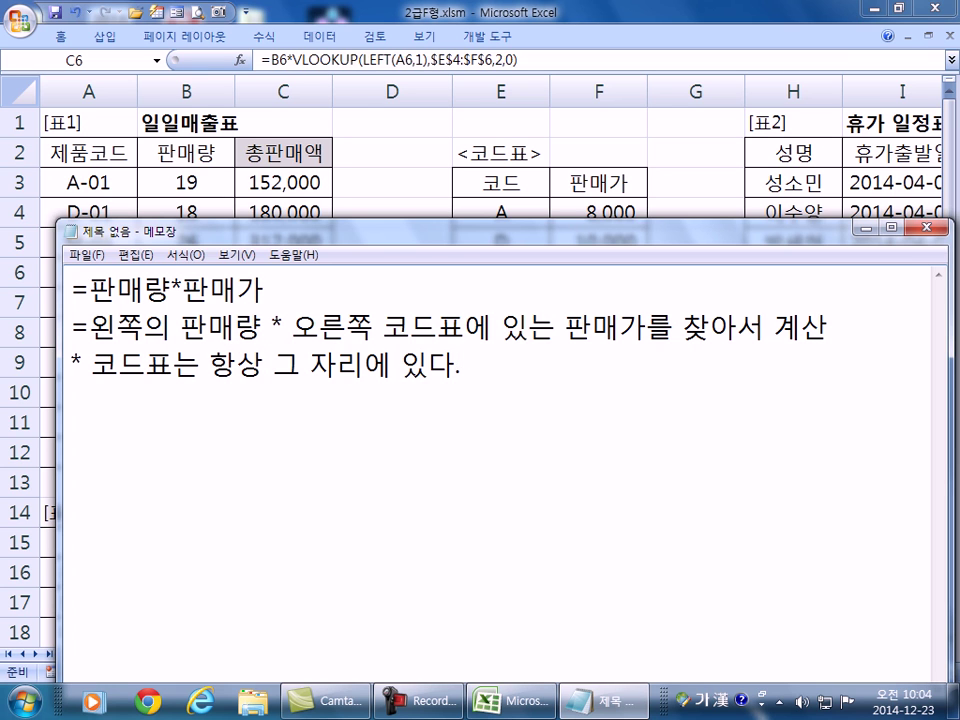
Select the code table's data range in Excel, return to Notepad and append its reference E4:F6 to the third line.
key("Tab")
key("alt+Tab")
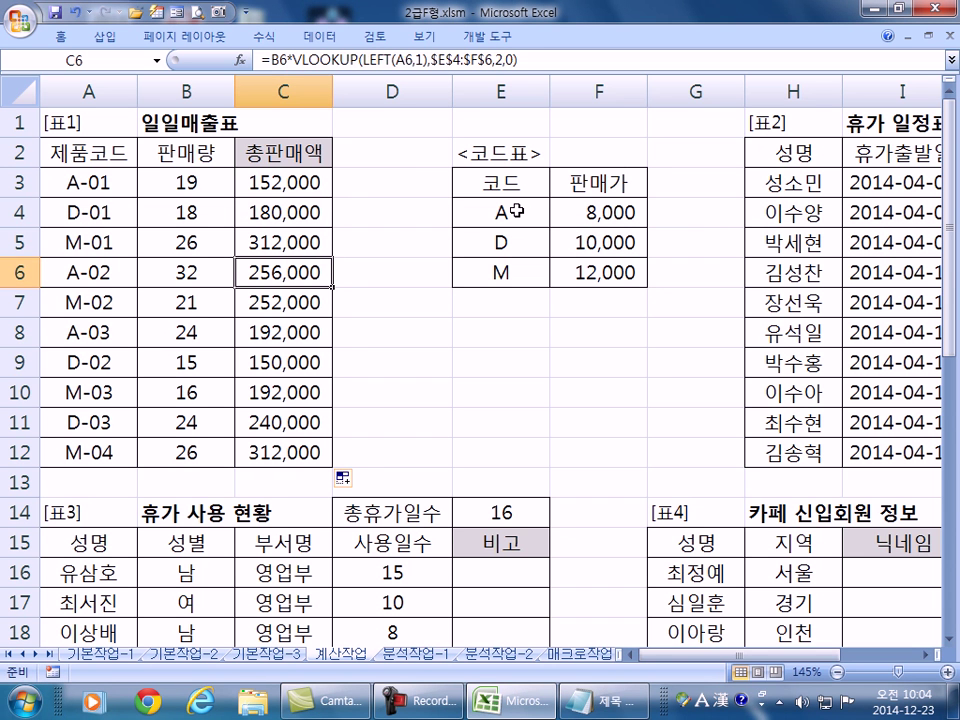
left_click_drag(516, 211, 602, 272)
key("alt+Tab")
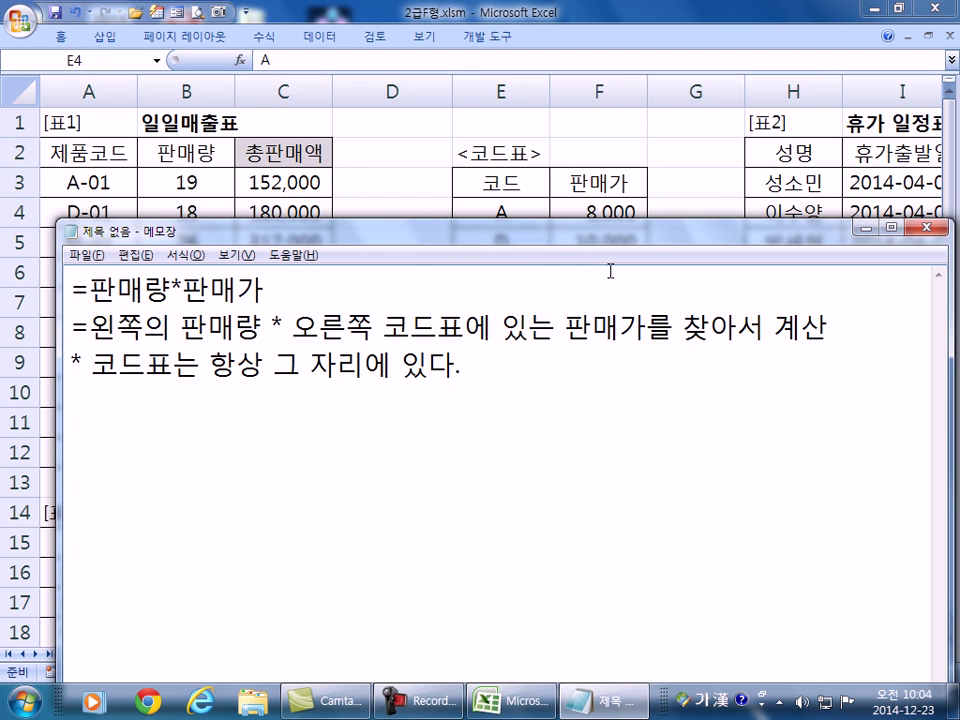
key("Hangul")
type("E4:F6")
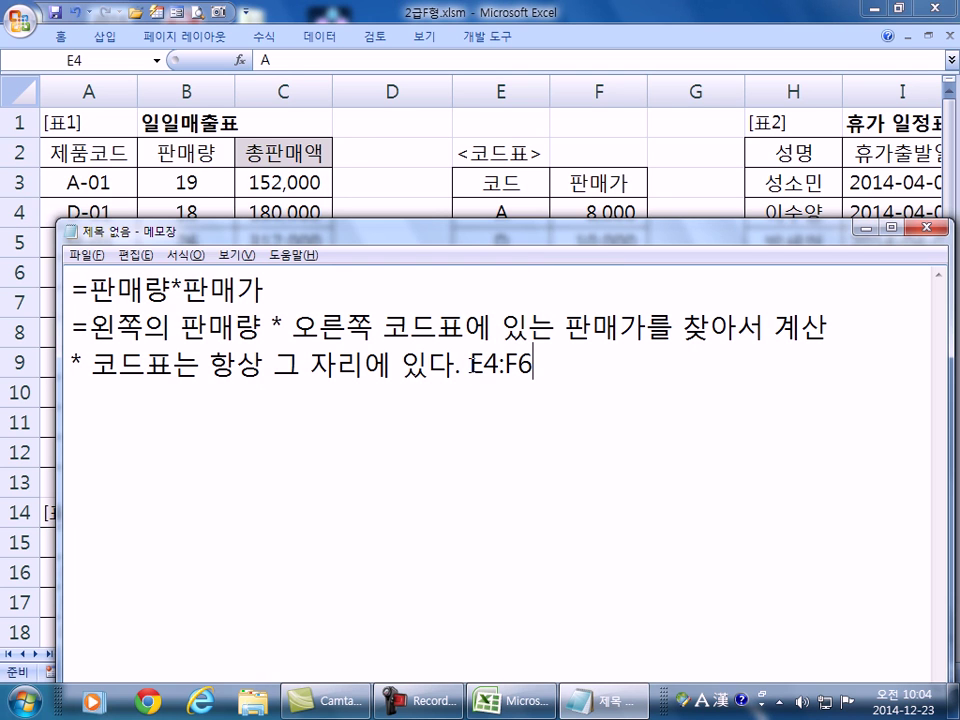
Turn the range reference in the note into the absolute form $E$4:$F$6.
type("$")
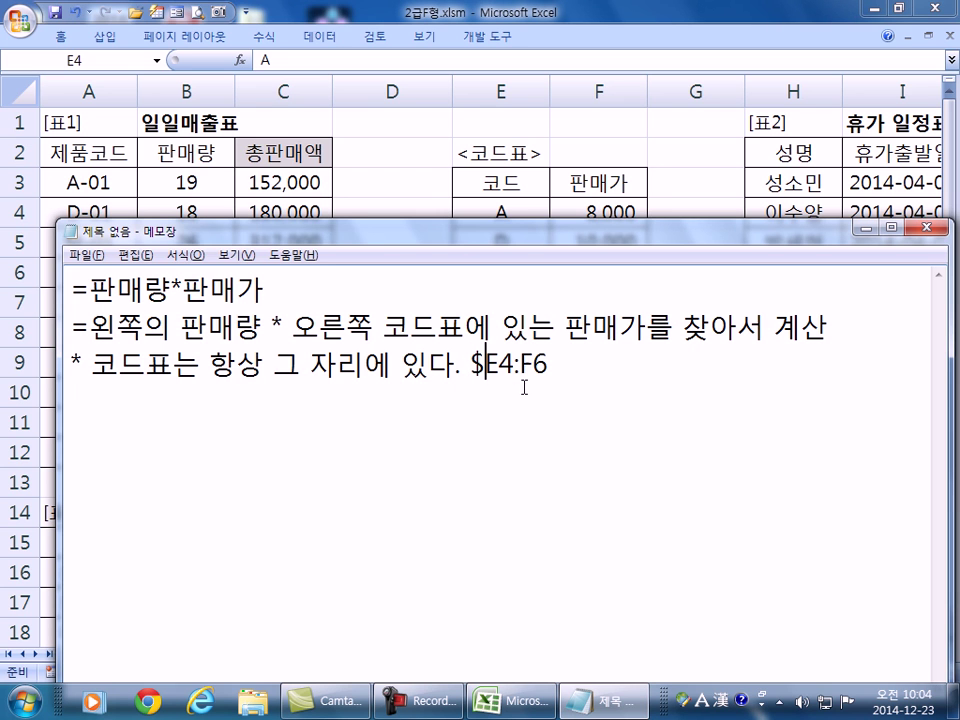
left_click(500, 364)
type("$")
left_click(531, 364)
type("$")
left_click(557, 364)
type("$F$")
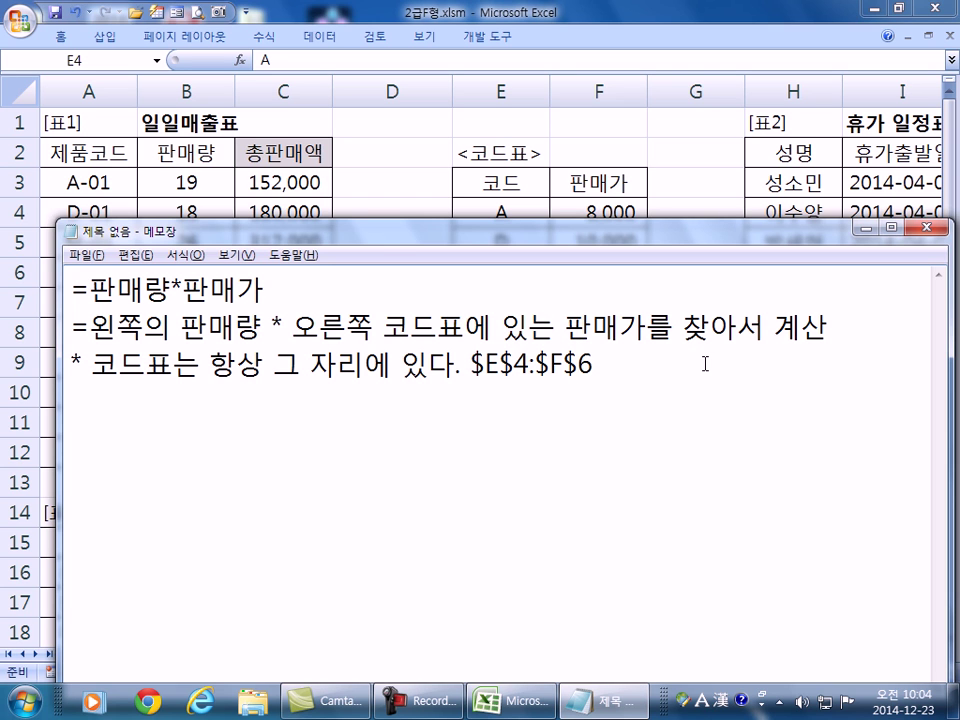
Insert a blank line and begin a new line beneath the absolute-range note.
left_click(701, 367)
key("Return")
type("=")
key("BackSpace")
key("Return")
type("WPVNAZH")
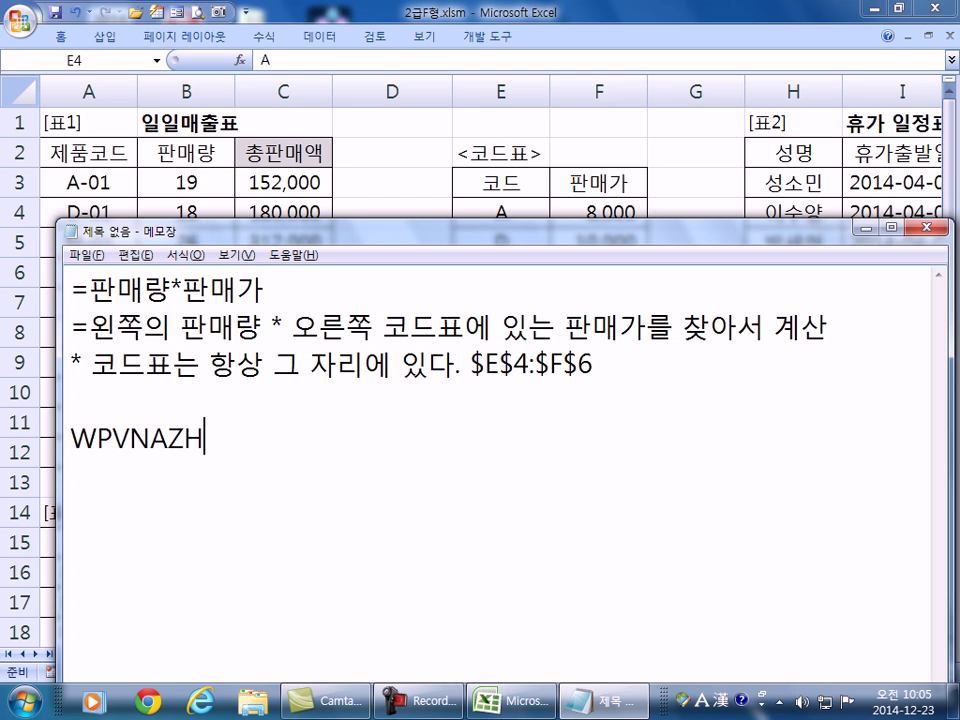
type("EMDL CJT")
key("shift+Home")
key("BackSpace")
Replace the mistyped text on the note's new line with "제품 코드의 첫 문자".
key("Hangul")
type("제품 ㅍ")
key("BackSpace")
type("코드")
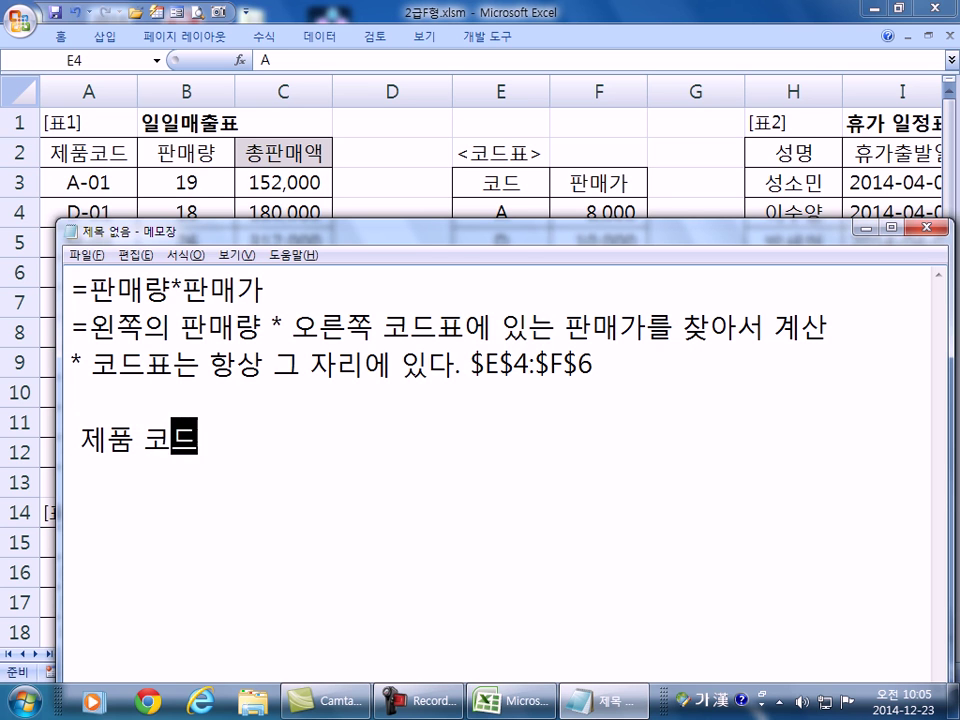
type("의 첫 ㅁ문자")
key("Home")
key("Delete")
key("End")
Extend the line with "= 제품 코드에서 왼쪽 1글자" to explain how the first character is obtained.
type("= 제품")
type("코드의")
key("BackSpace")
key("BackSpace")
type("에서")
key("Left")
key("Left")
key("Left")
key("Left")
key("End")
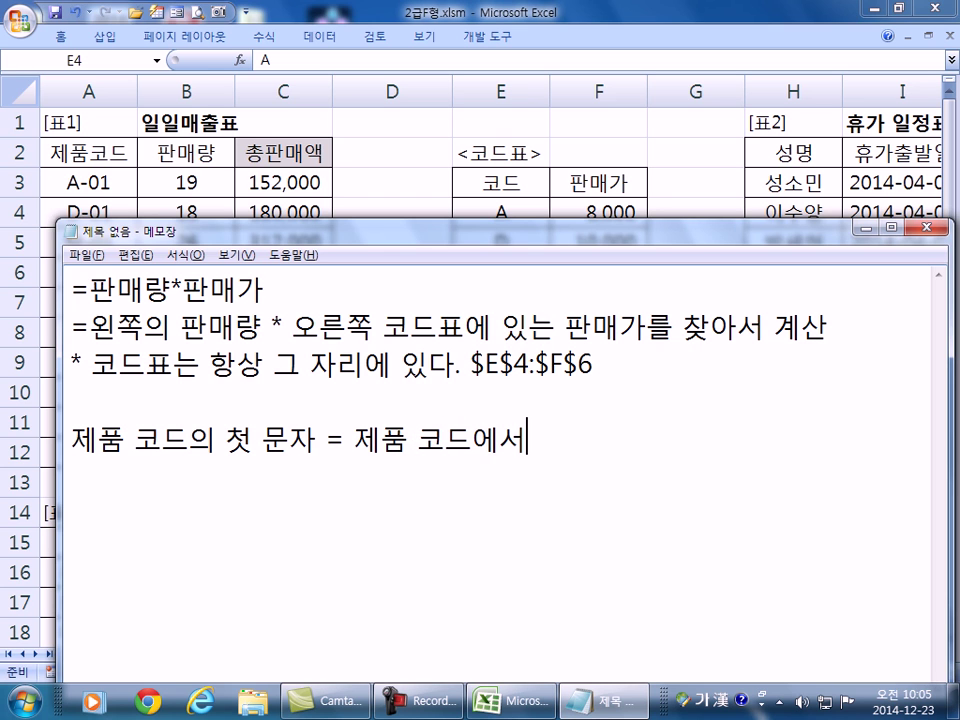
type("왼쪽 1글자")
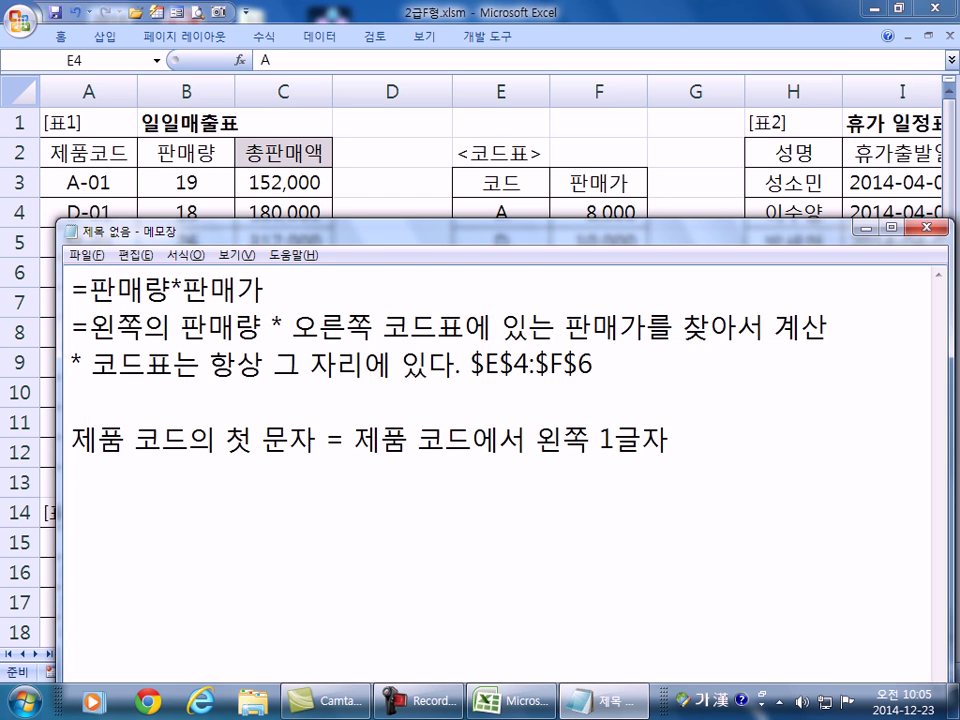
Append the matching function "=LEFT(제품코드,1)" to the end of the first-character line.
type("(")
key("Hangul")
type("LEFT(")
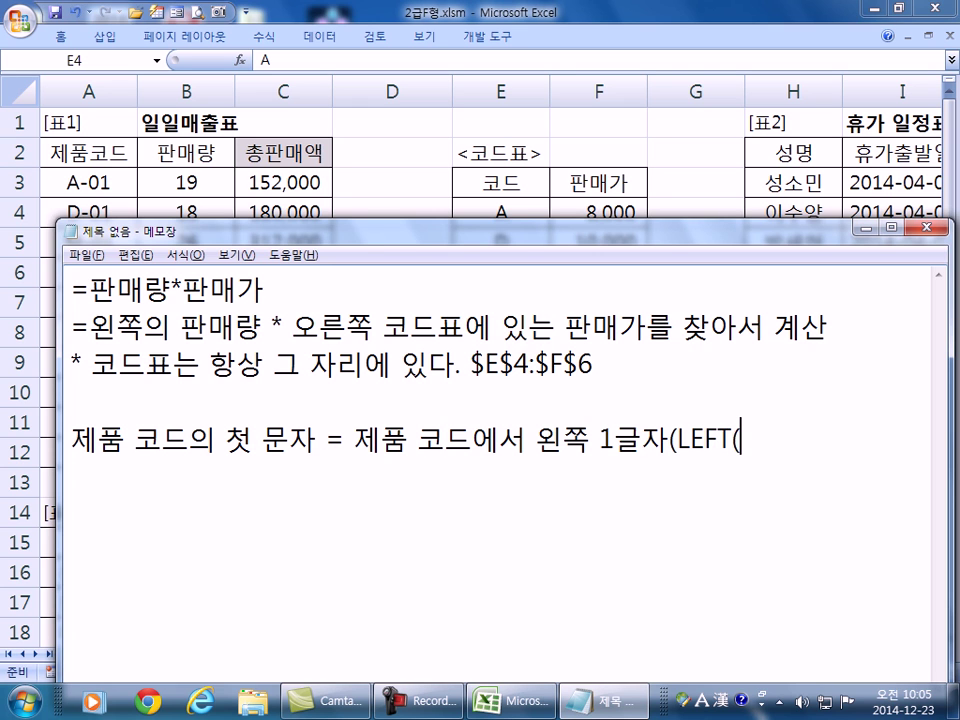
key("Left")
key("Left")
key("Left")
key("Left")
key("Left")
key("Left")
key("Delete")
type("=")
key("End")
key("Hangul")
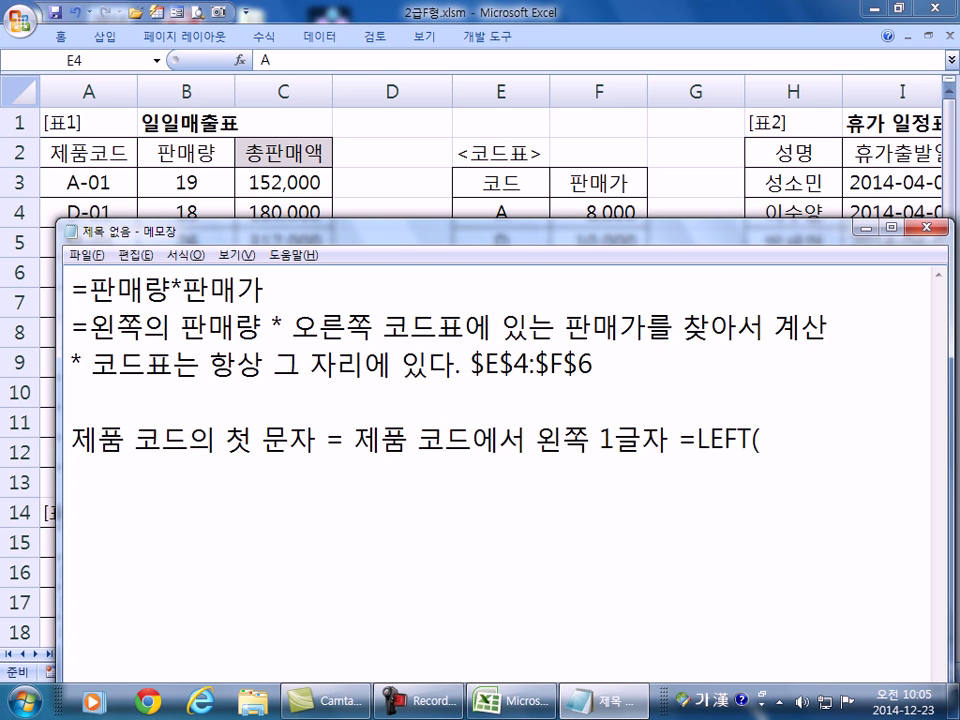
type("제품ㅋㅗ드")
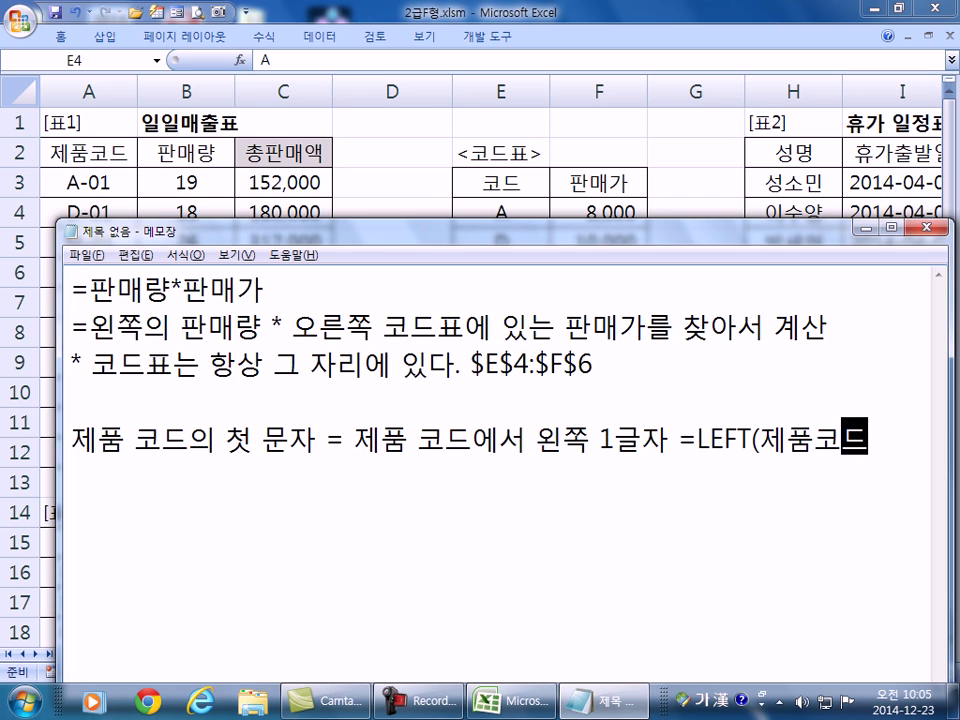
type(",1)")
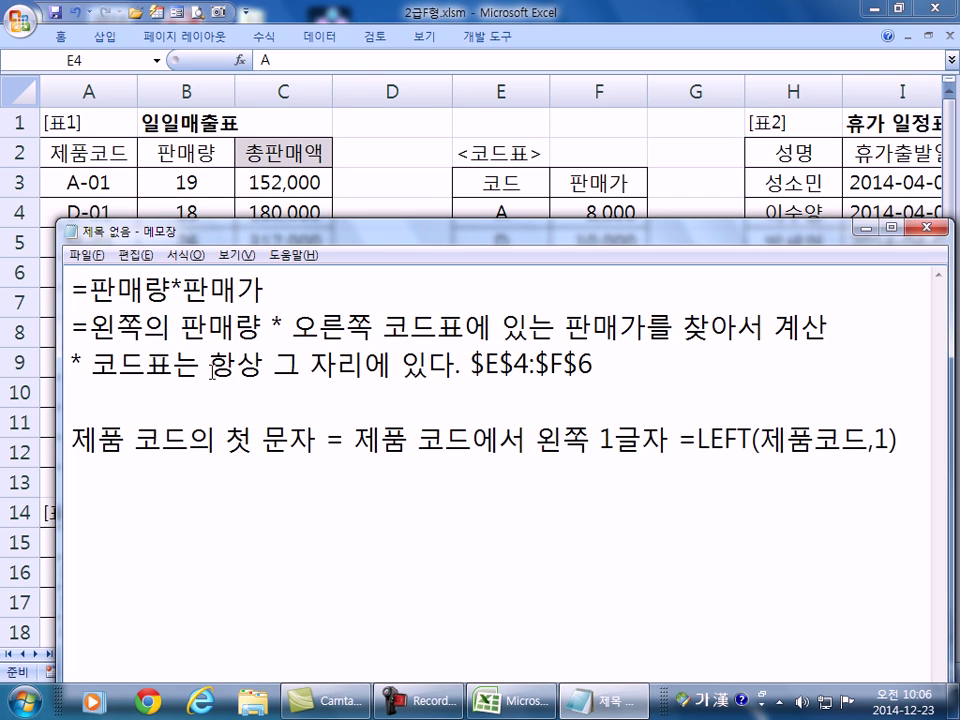
Remove the space inside both occurrences of "제품 코드" on the line so each reads "제품코드".
left_click(126, 445)
key("Delete")
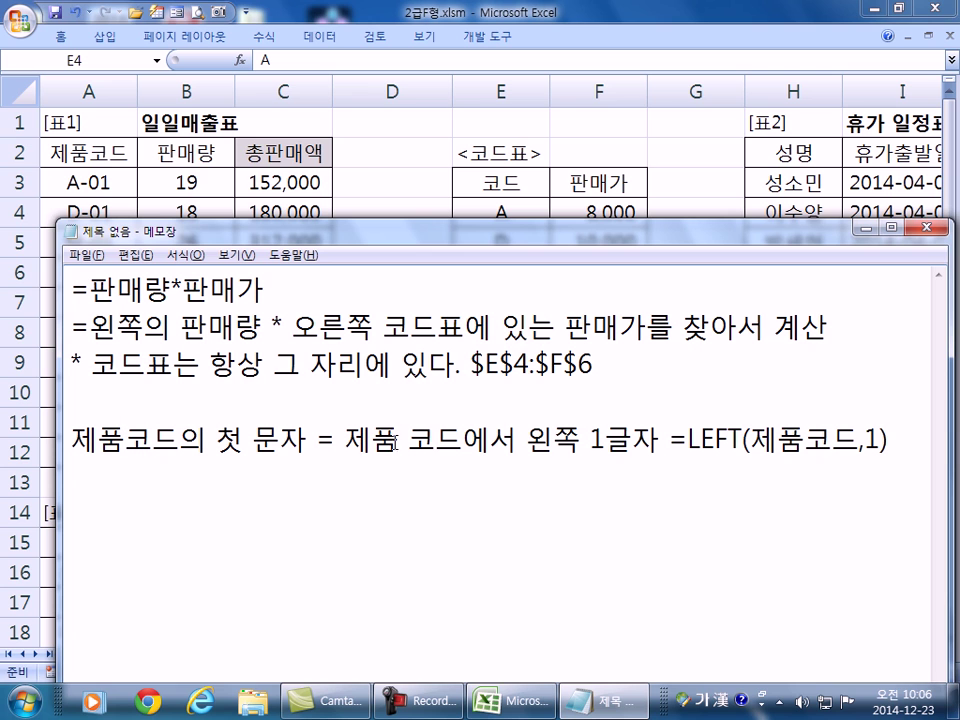
left_click(394, 443)
key("Delete")
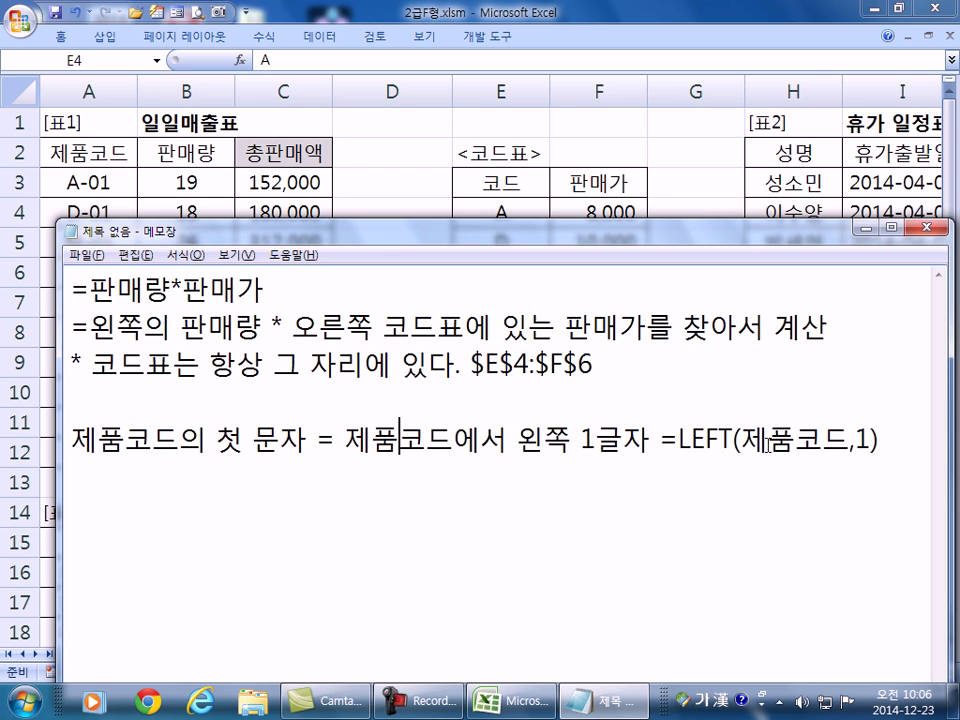
Move "=LEFT(제품코드,1)" onto its own indented line and start a new line beneath it.
left_click(655, 440)
key("Return")
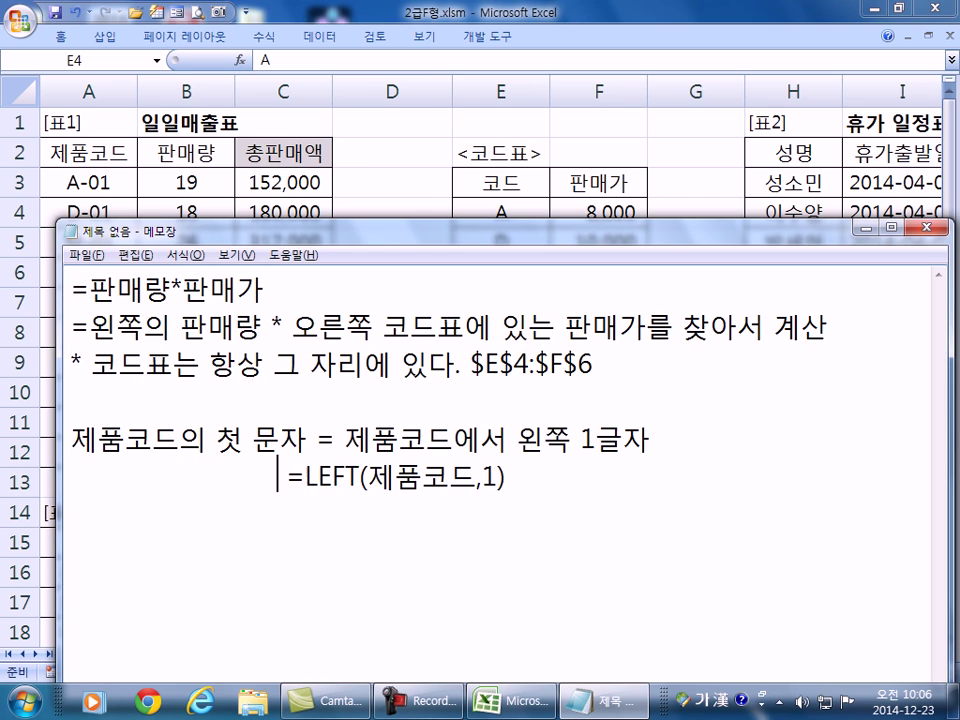
left_click(821, 469)
key("Return")
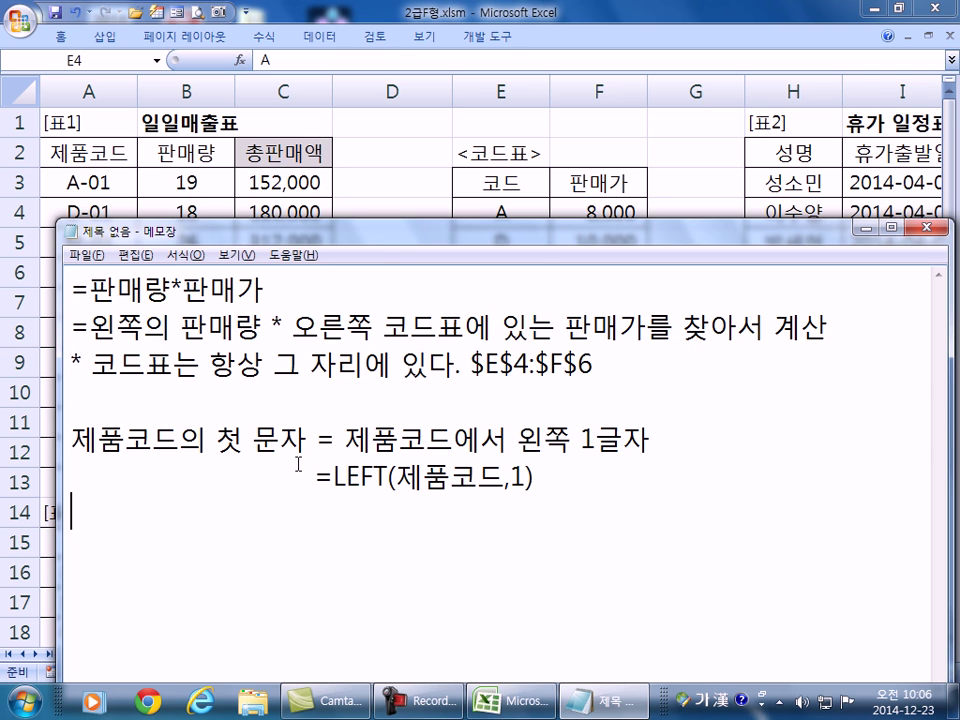
Copy the complete 총판매액 formula from cell C3 in Excel and paste it on the note's new line in Notepad.
key("alt+Tab")
left_click(300, 182)
key("F2")
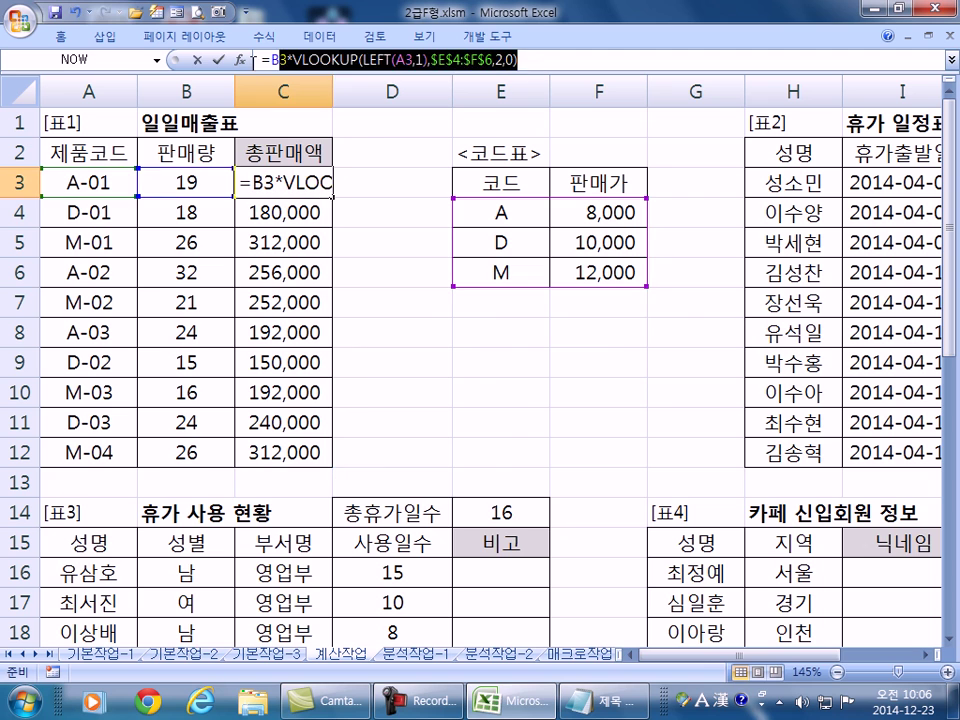
key("ctrl+c")
key("alt+Tab")
key("ctrl+v")
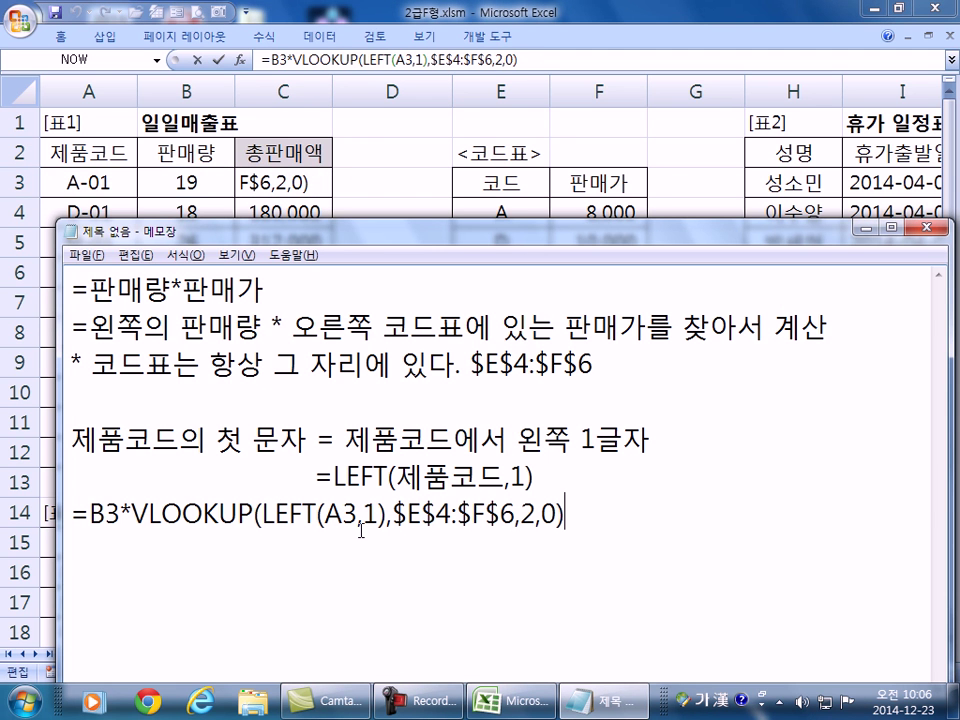
Examine the pasted VLOOKUP formula part by part: B3, the LEFT lookup value, the range $E$4:$F$6, column 2 and the 0 argument.
left_click_drag(121, 514, 82, 512)
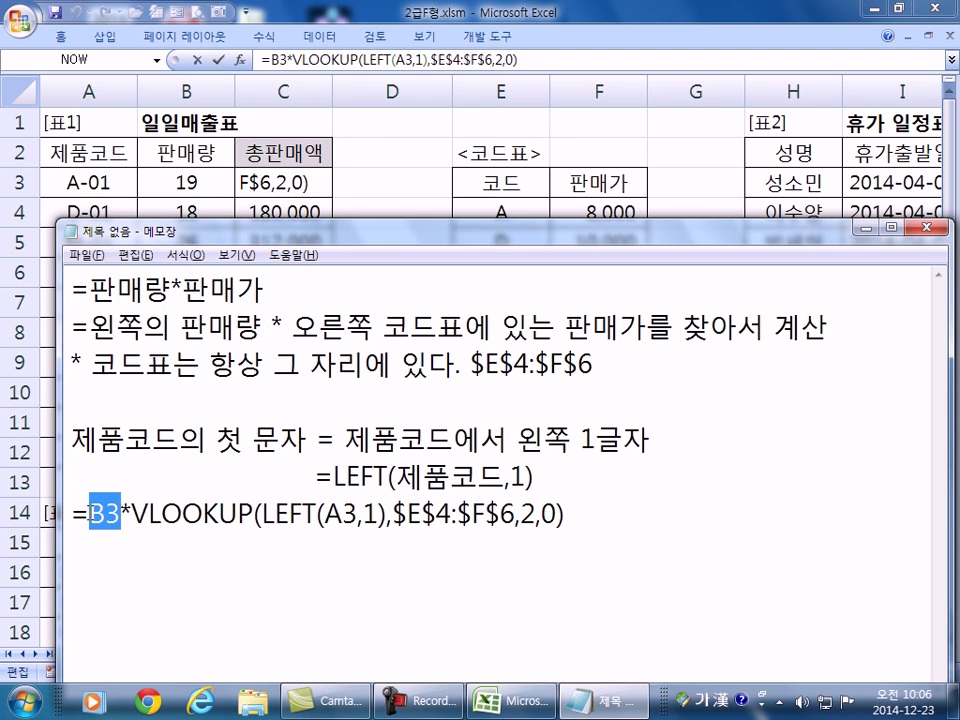
mouse_move(363, 514)
left_mouse_down()
mouse_move(326, 514)
mouse_move(377, 514)
left_mouse_up()
left_click(300, 514)
left_click_drag(148, 514, 253, 514)
left_click_drag(392, 514, 515, 514)
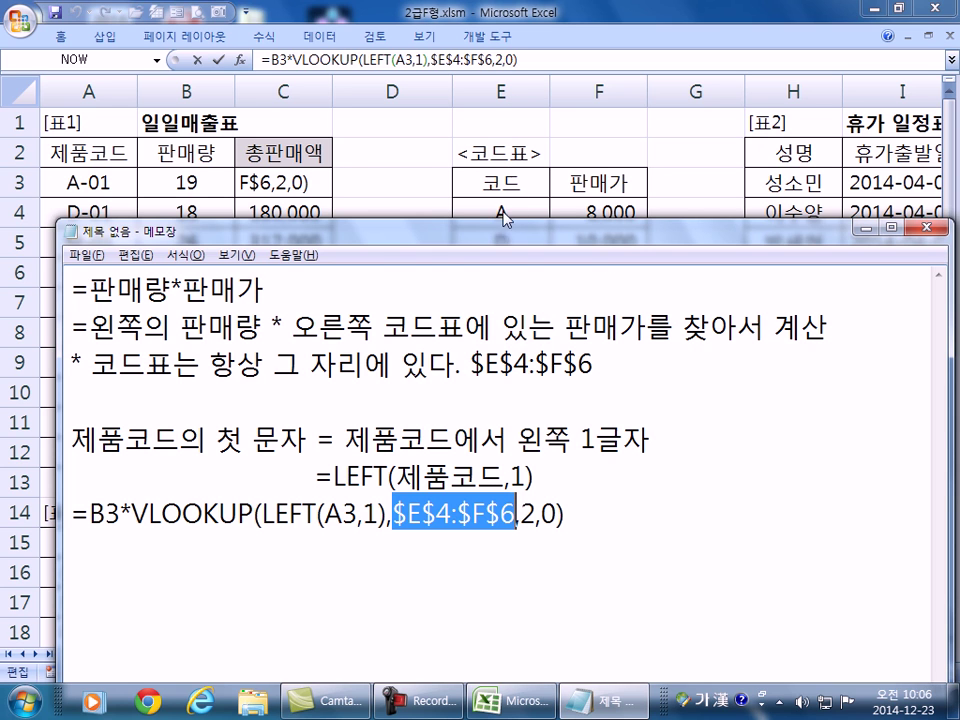
double_click(527, 514)
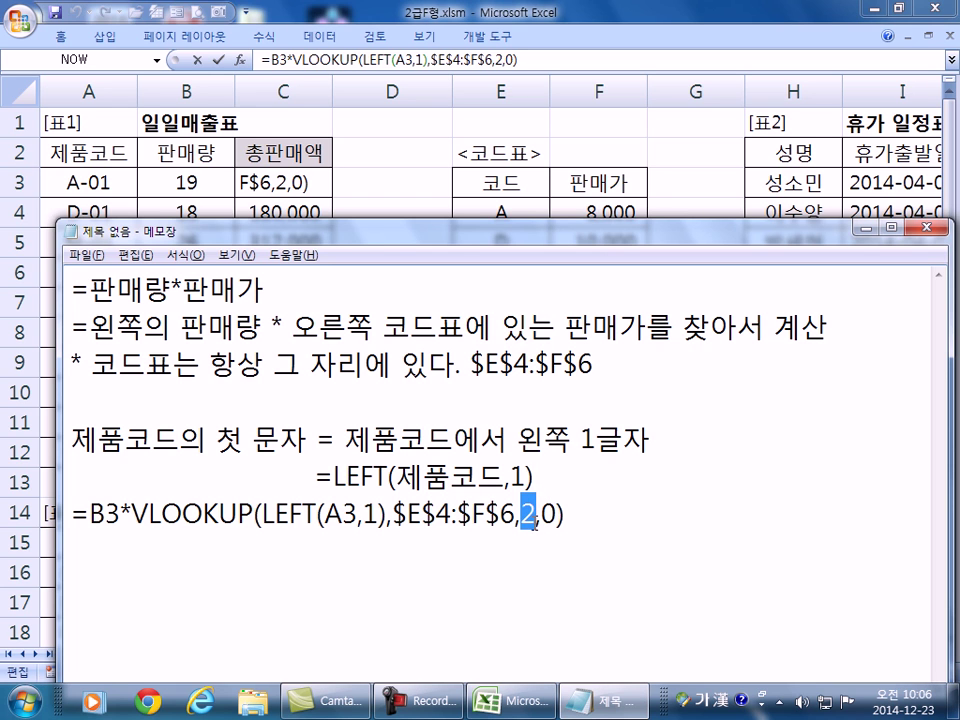
double_click(549, 515)
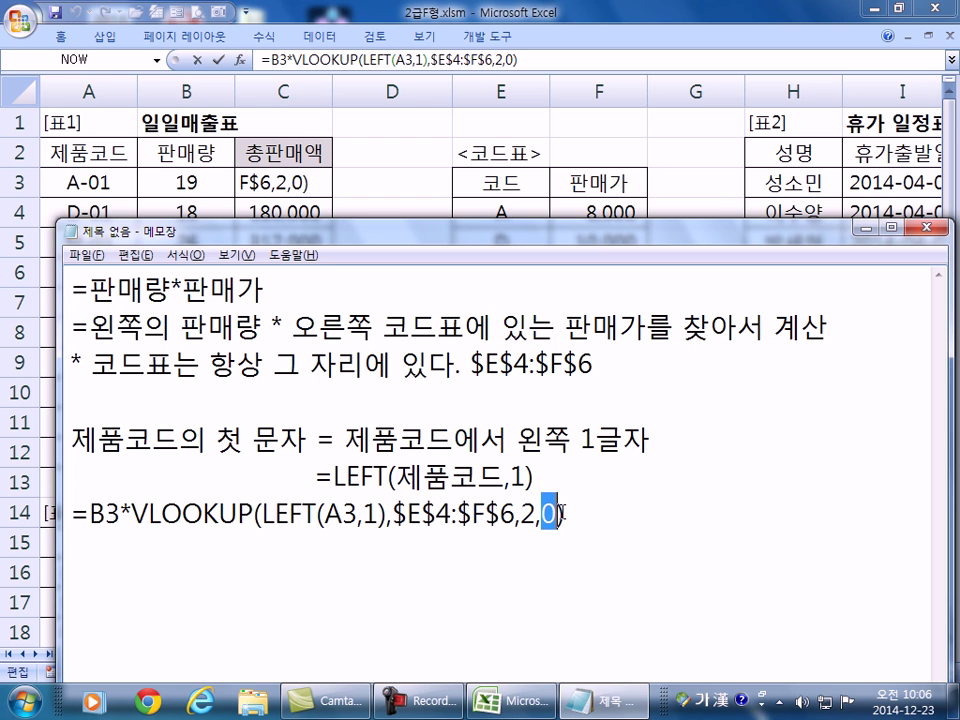
Move the Notepad window up and add a dashed separator line with blank lines below the pasted formula.
left_click_drag(573, 238, 600, 80)
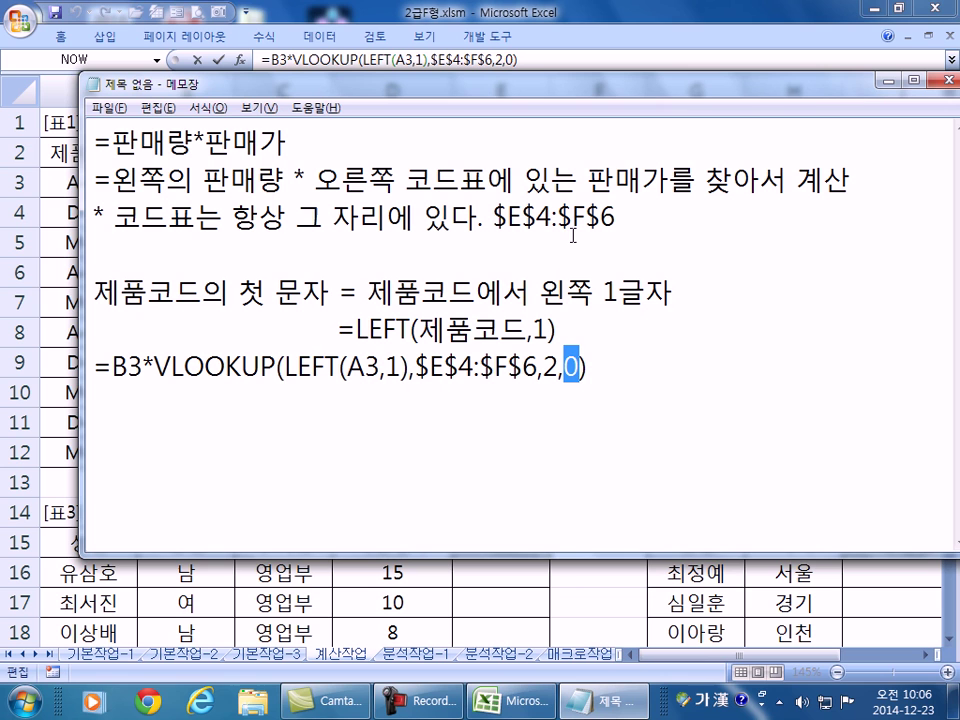
left_click(597, 372)
key("Return")
key("Return")
type("--------------")
key("Return")
key("Return")
key("Return")
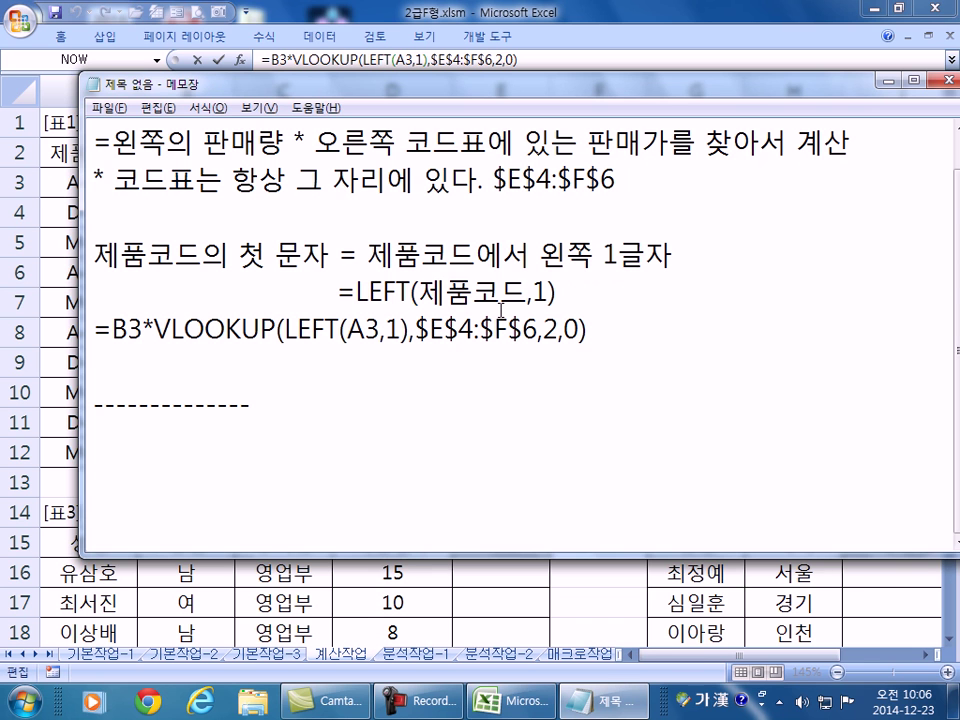
Return to Excel, leave the C3 edit, and examine 휴가일수, 휴가출발일 and 회사출근일 in row 3 of the 휴가 일정표 table.
key("alt+Tab")
key("Escape")
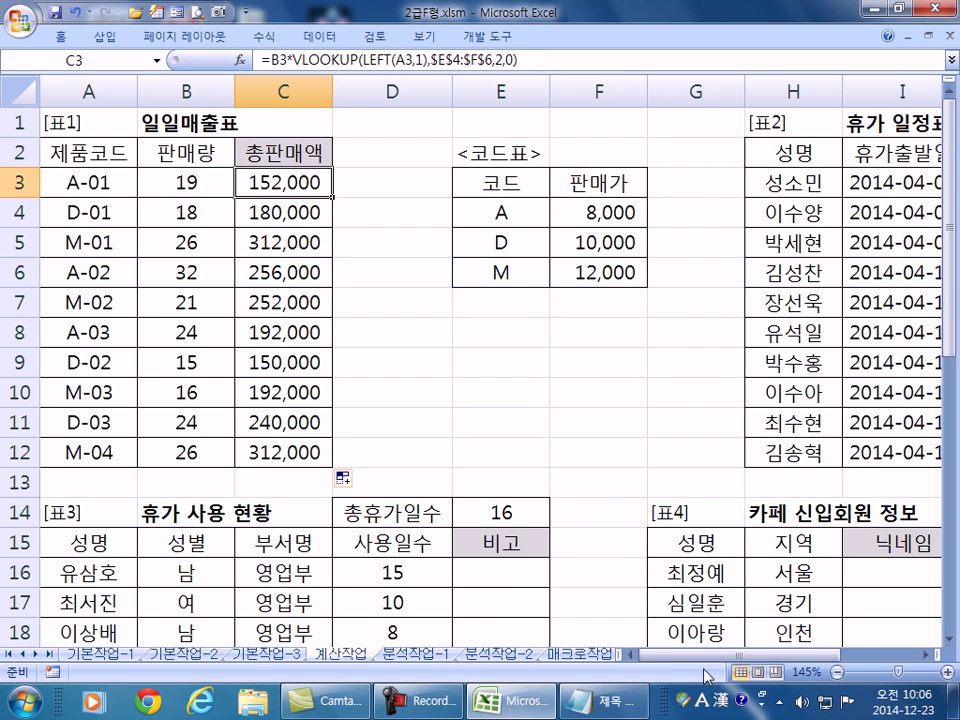
left_click(929, 655)
left_click(929, 655)
left_click(929, 655)
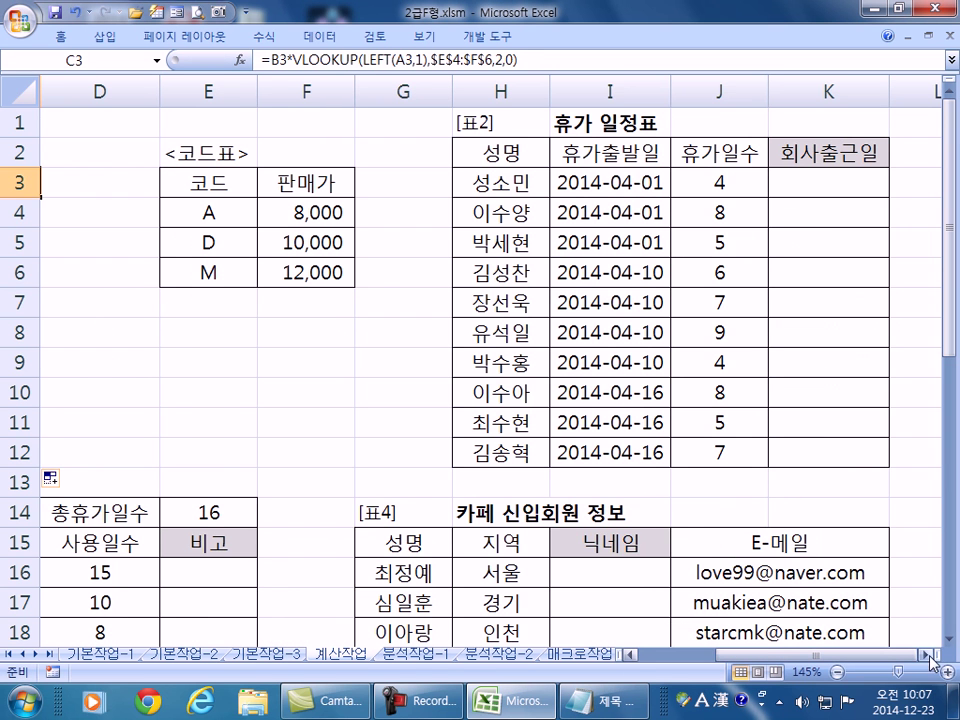
scroll(700, 498, "right", 3)
left_click(519, 184)
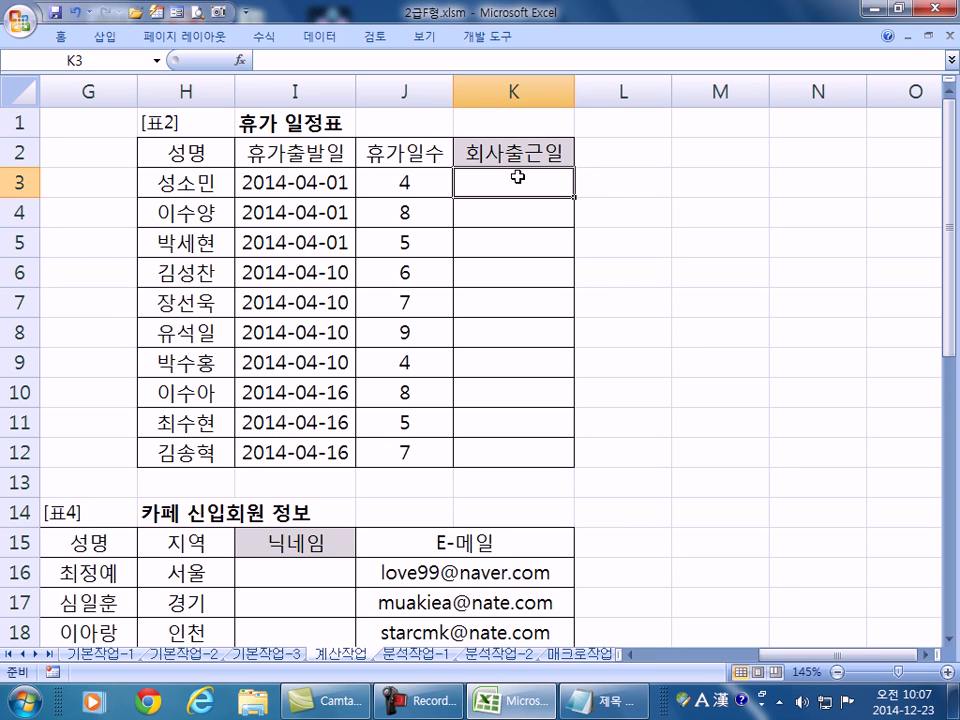
left_click(392, 183)
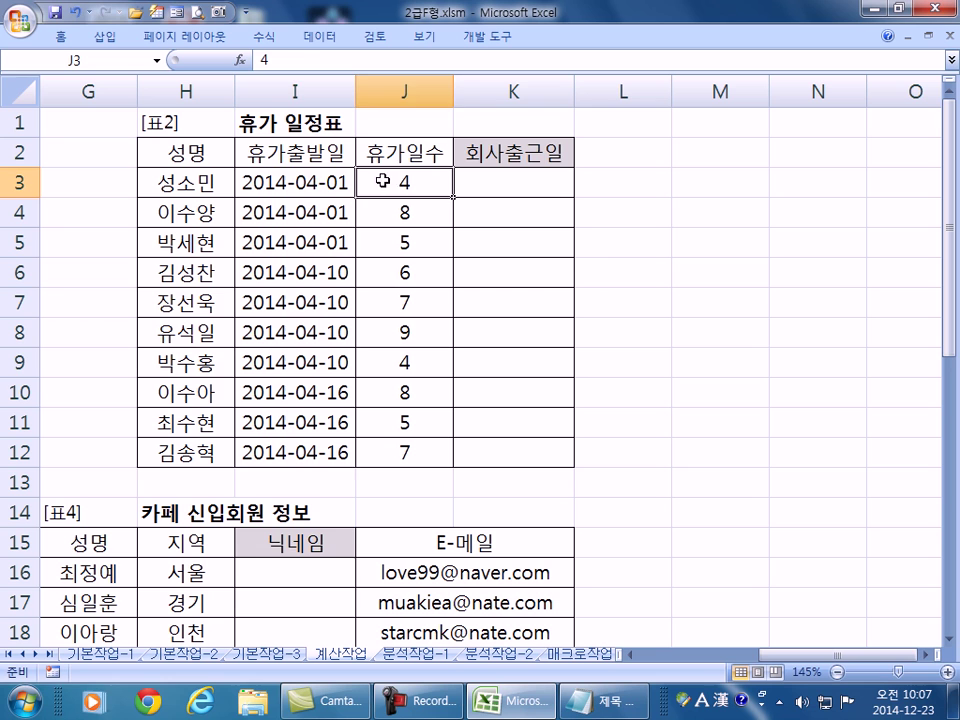
left_click(315, 183)
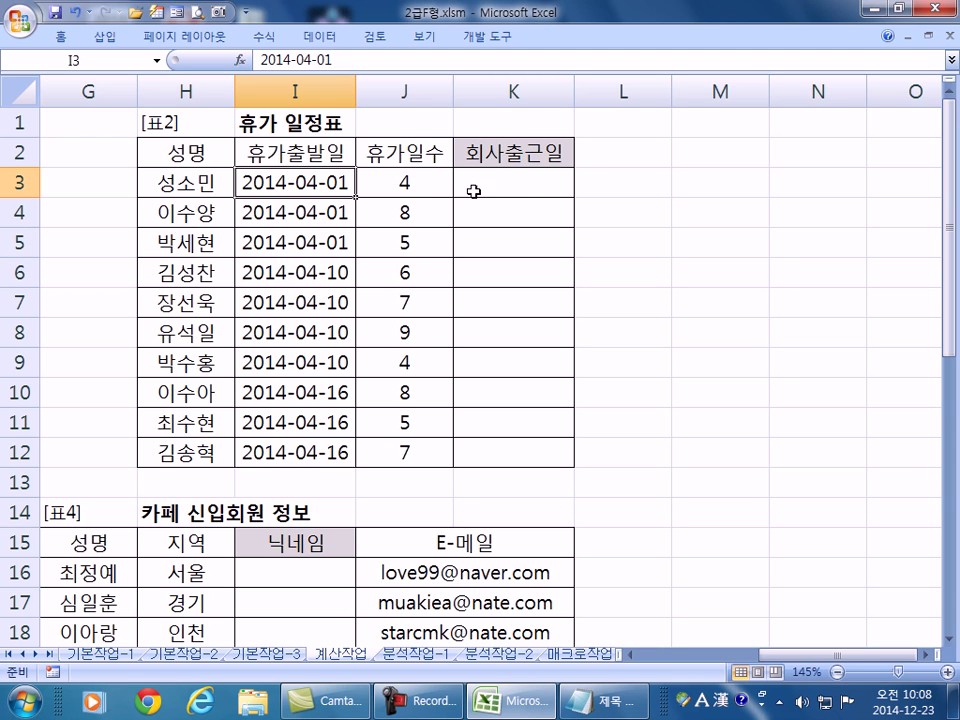
left_click(511, 187)
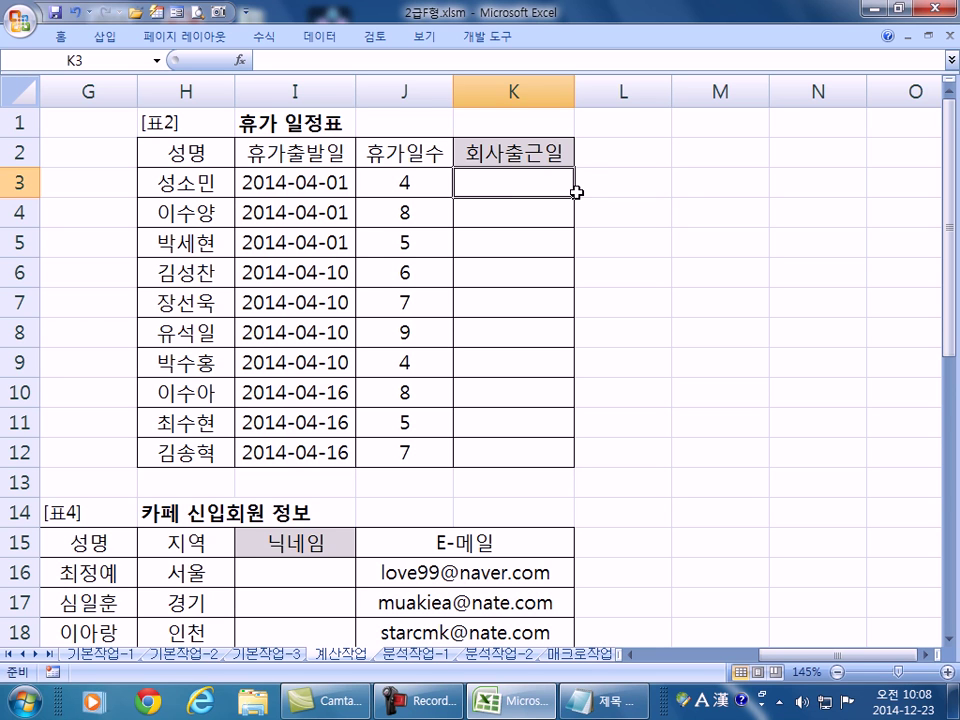
type("=")
key("Hangul")
type("ㄷ")
key("BackSpace")
key("Hangul")
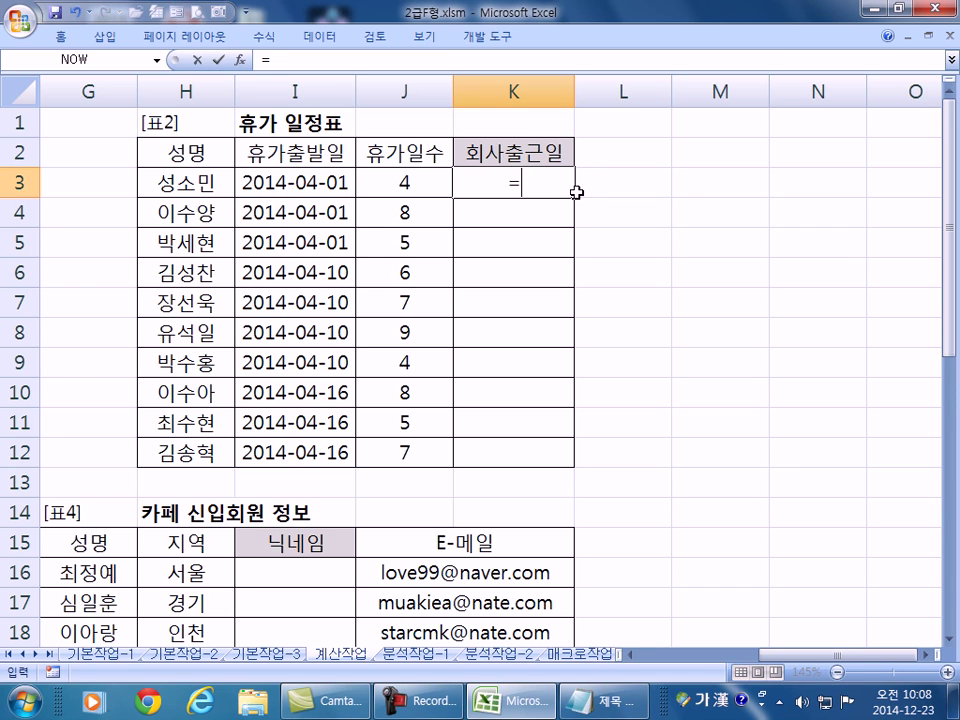
type("EDATE")
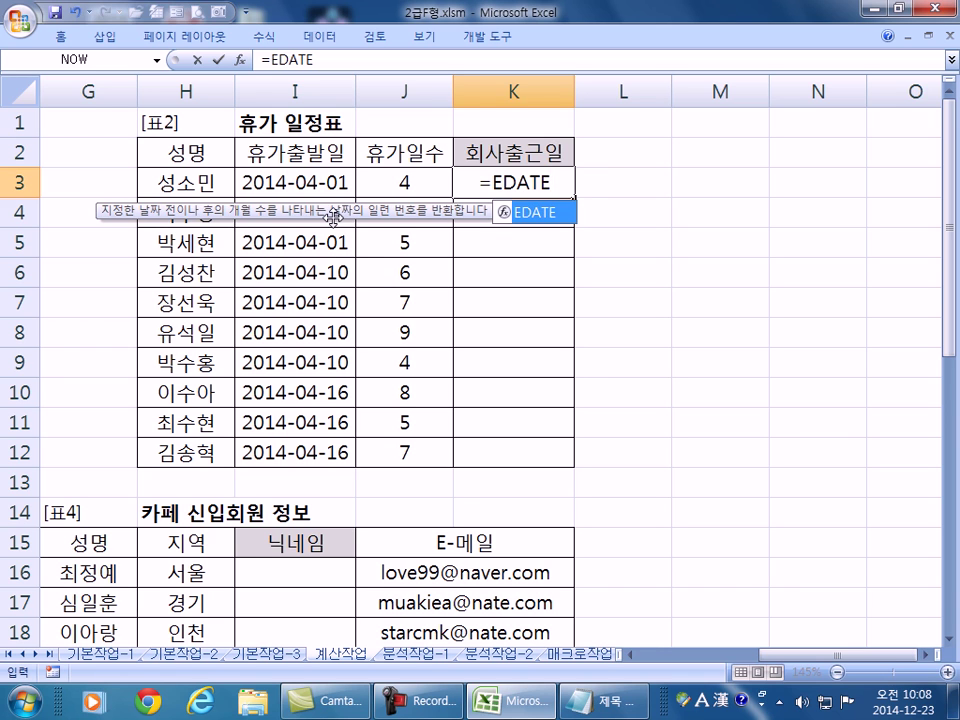
key("Escape")
key("Escape")
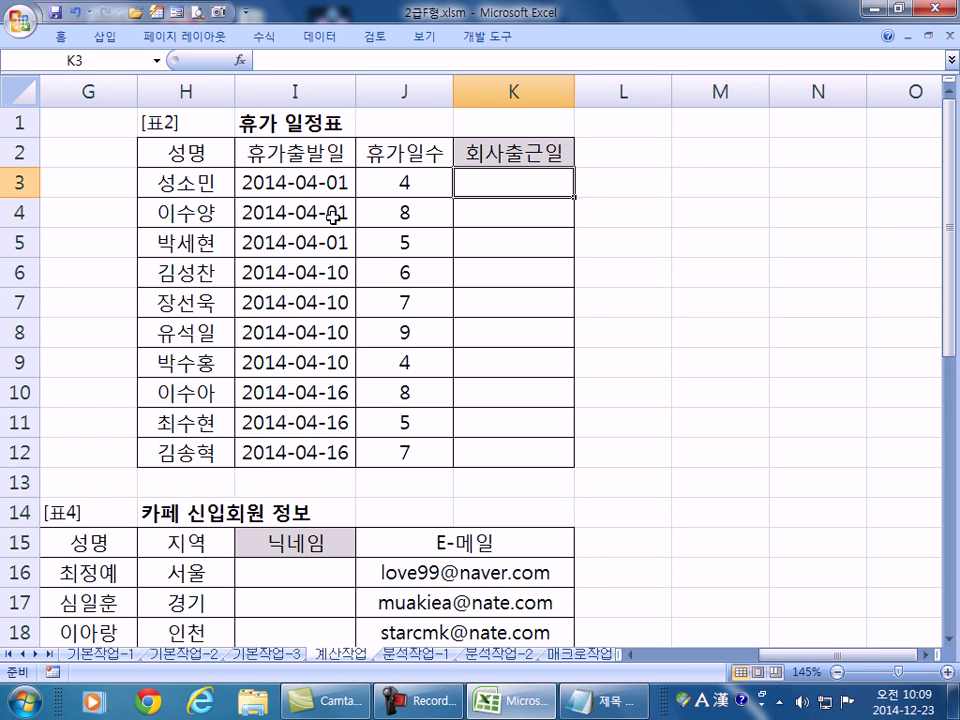
Start a WORKDAY formula in K3 with I3 as start date and J3 as days, and show its function arguments beside the names.
type("=WORK")
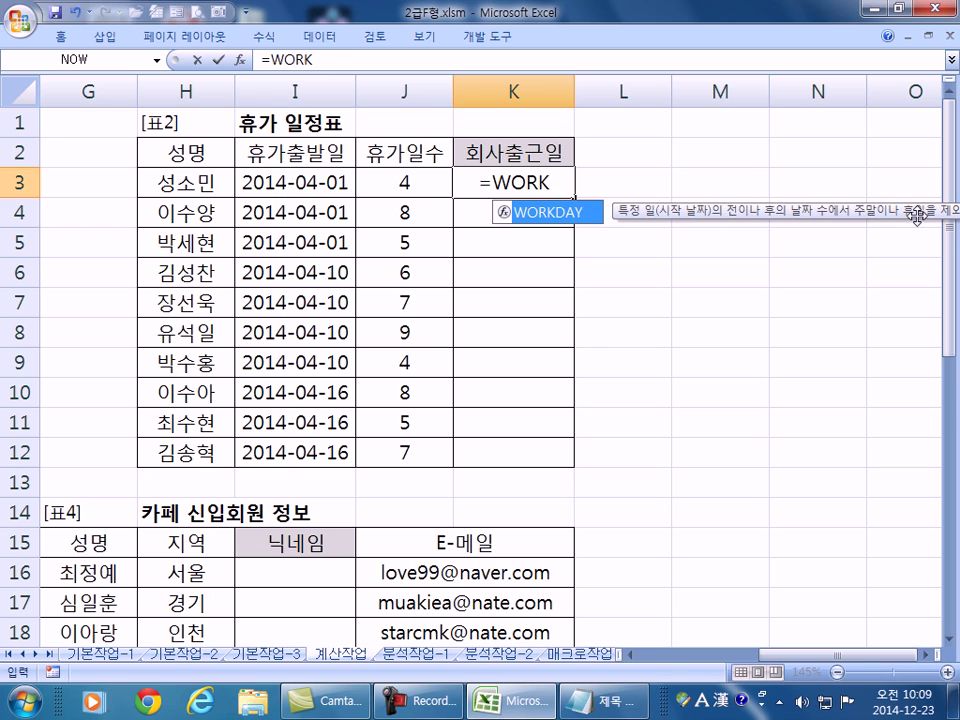
key("Tab")
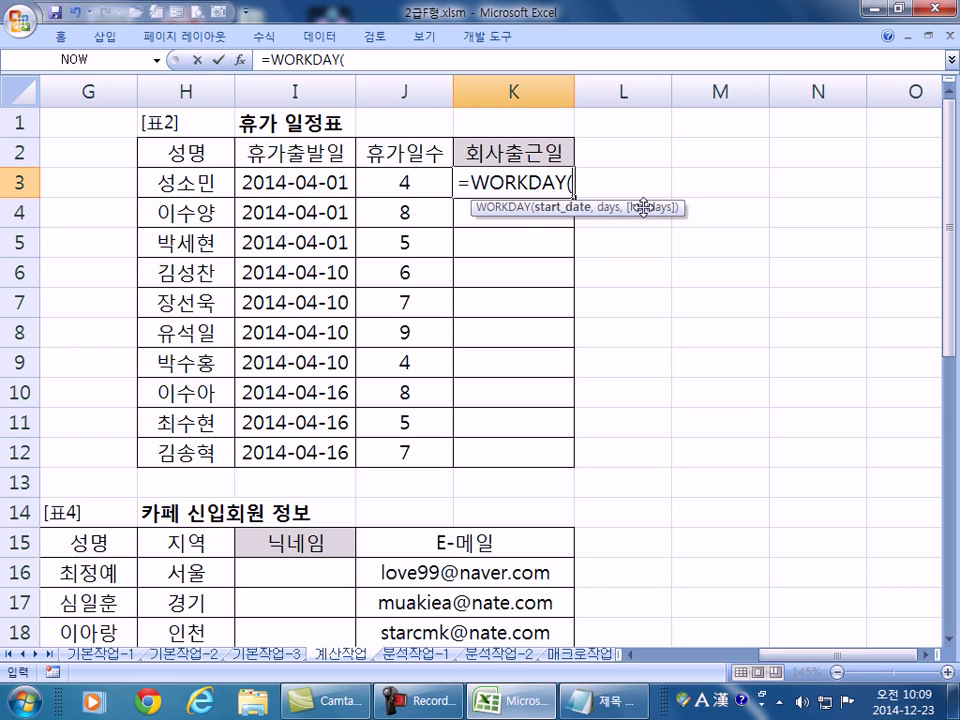
left_click(312, 182)
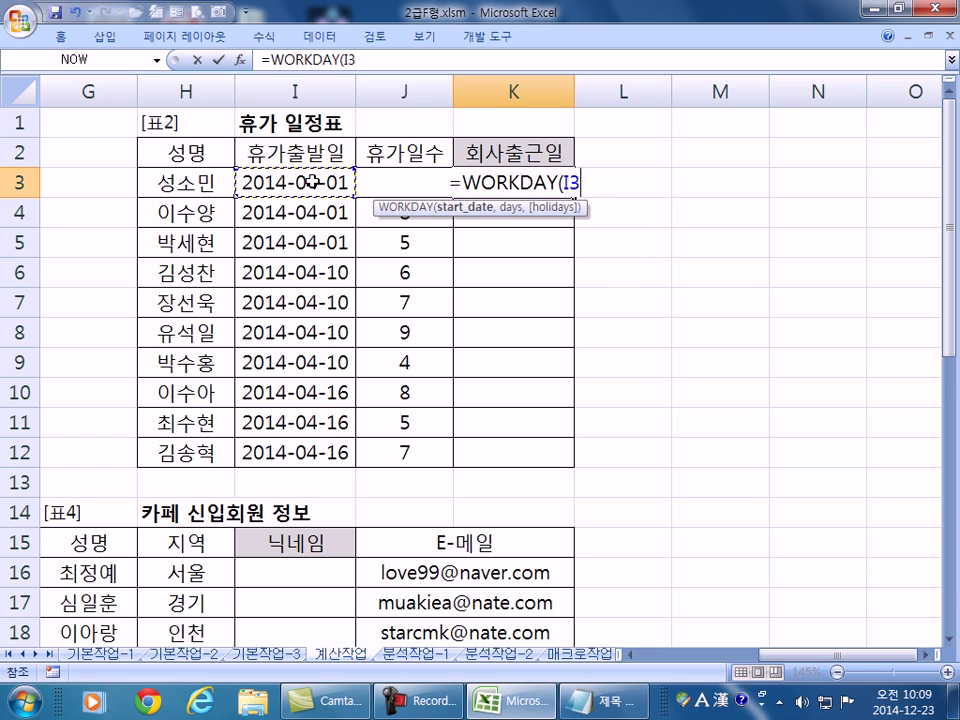
type(",")
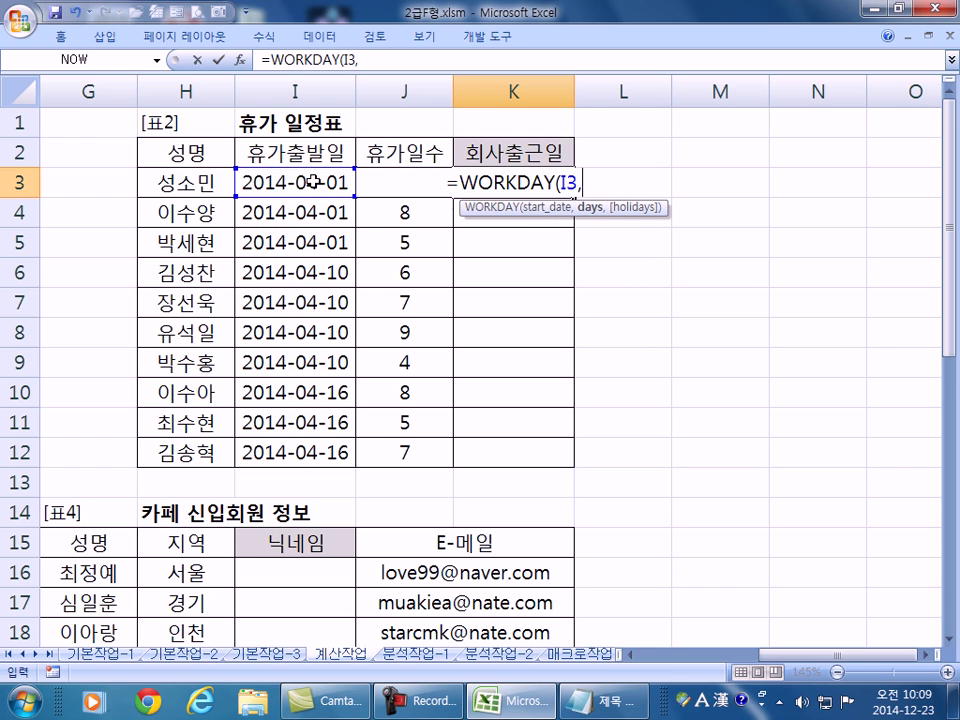
left_click(395, 193)
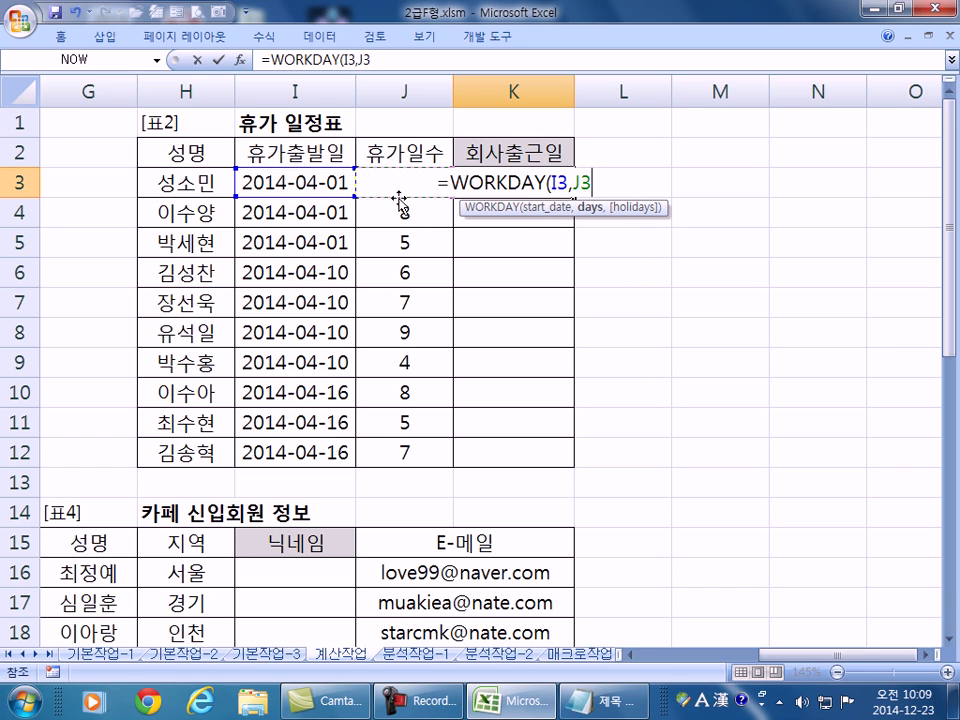
type(",")
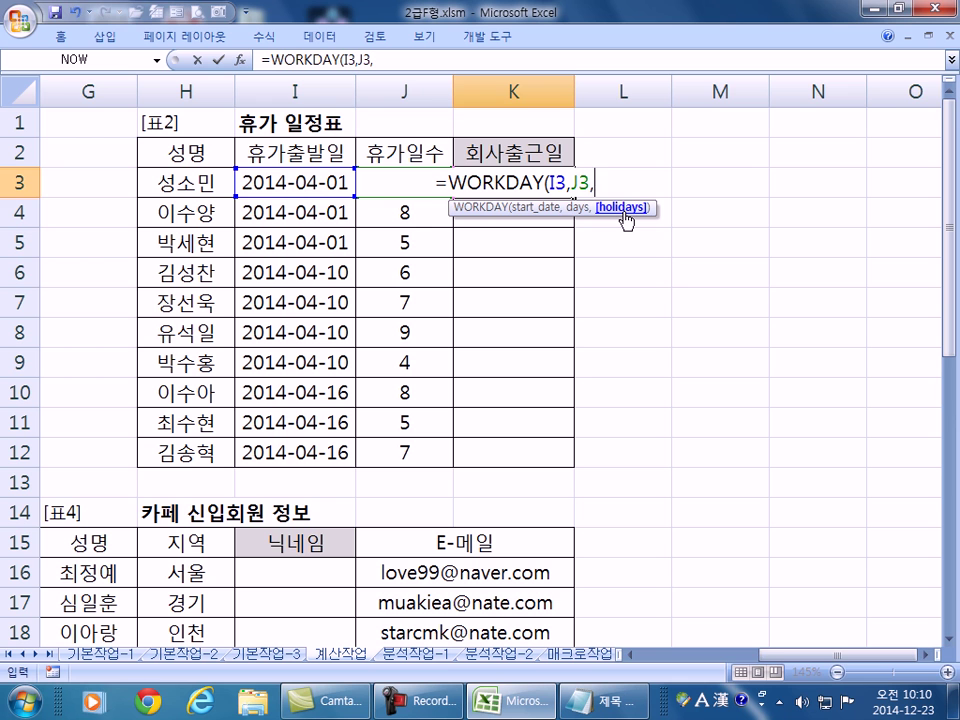
left_click(240, 62)
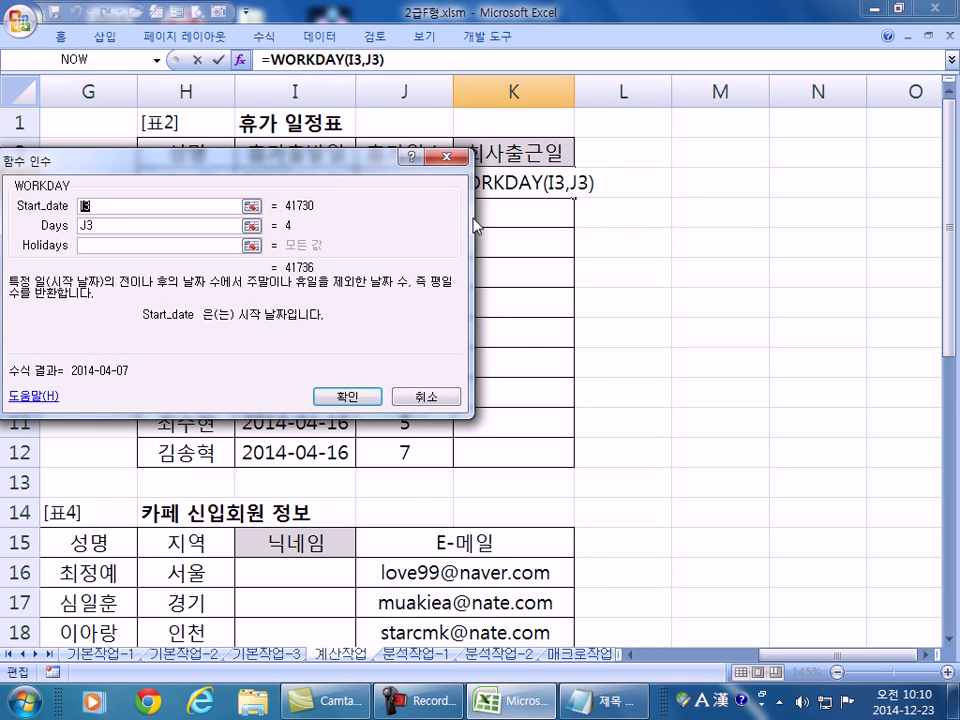
left_click_drag(315, 160, 580, 201)
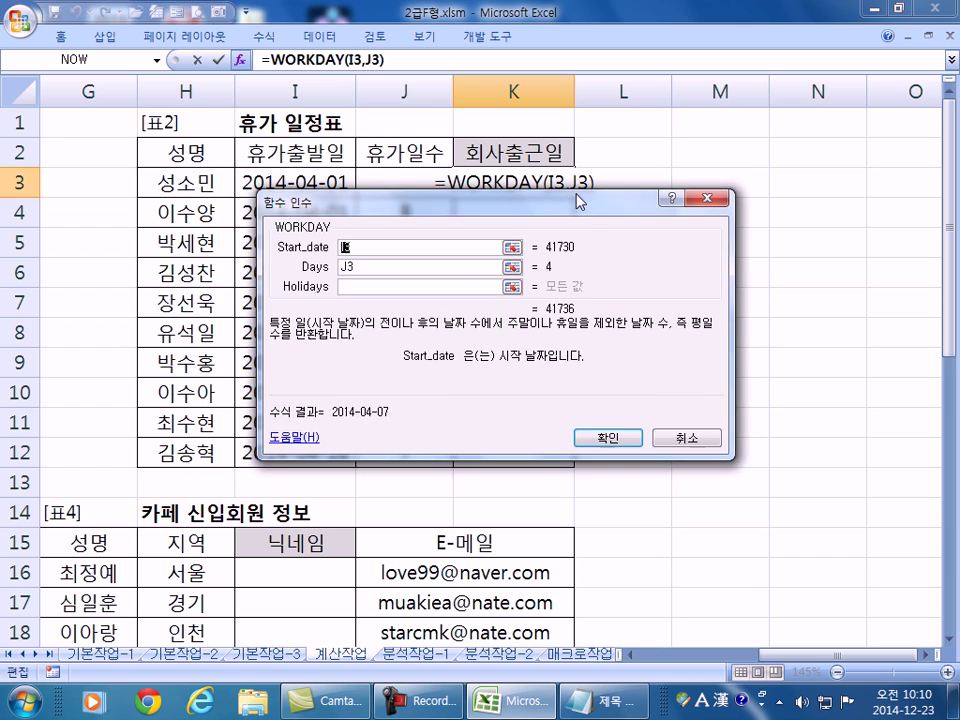
Try 1, 2, 3 and 4 in turn as the Holidays argument, clearing each value again.
left_click(383, 288)
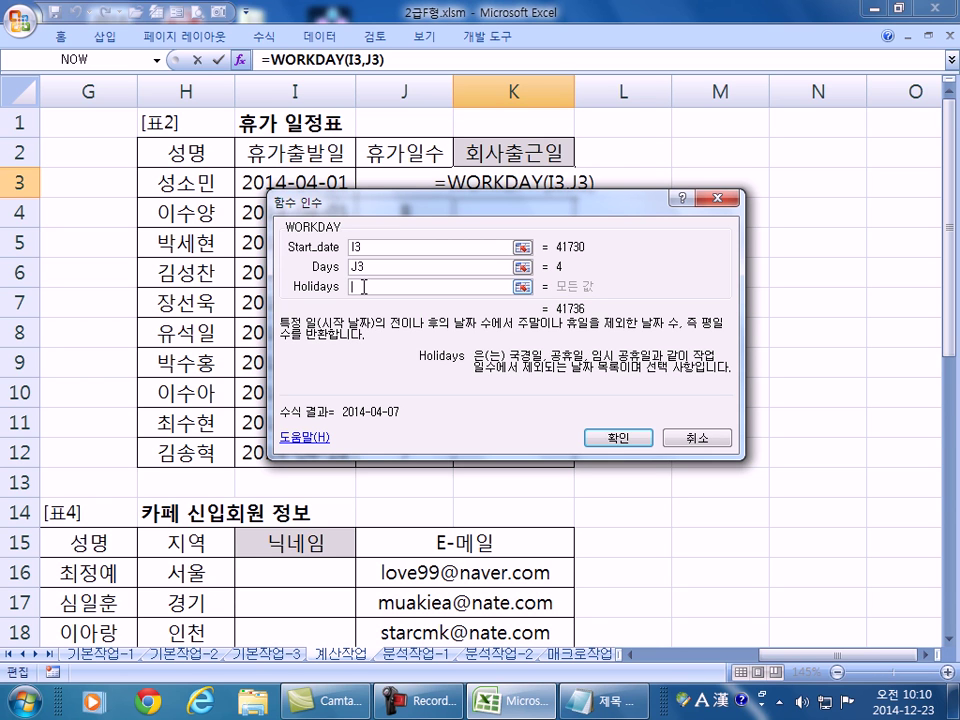
type("1")
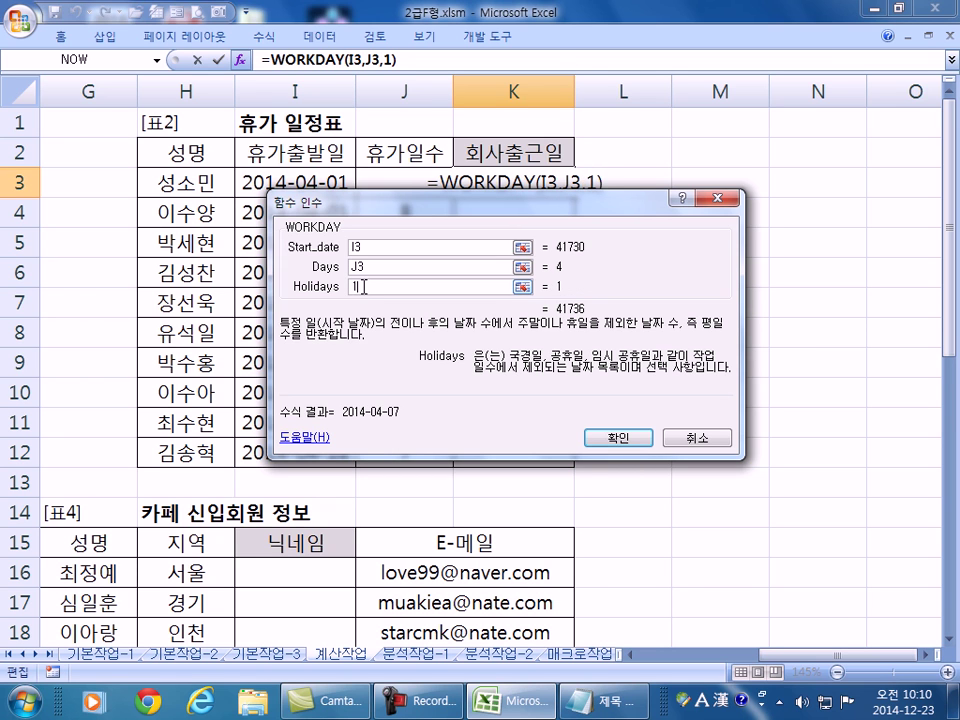
key("BackSpace")
type("2")
key("BackSpace")
type("3")
key("BackSpace")
type("4")
key("BackSpace")
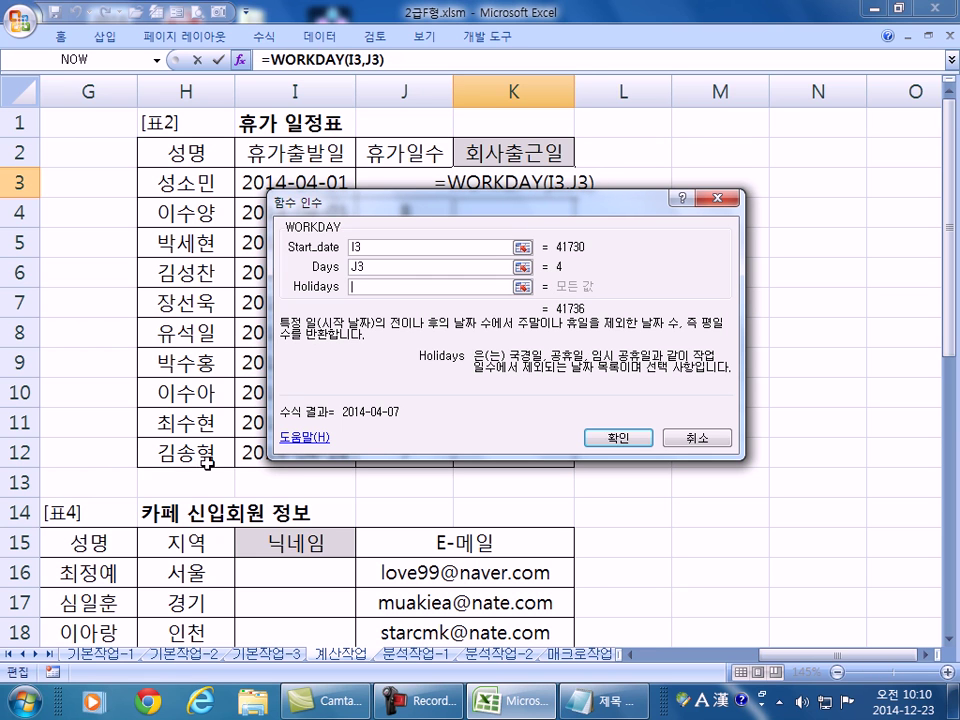
Check the help for the WORKDAY function, close it and move the arguments dialog clear of row 3.
left_click(316, 440)
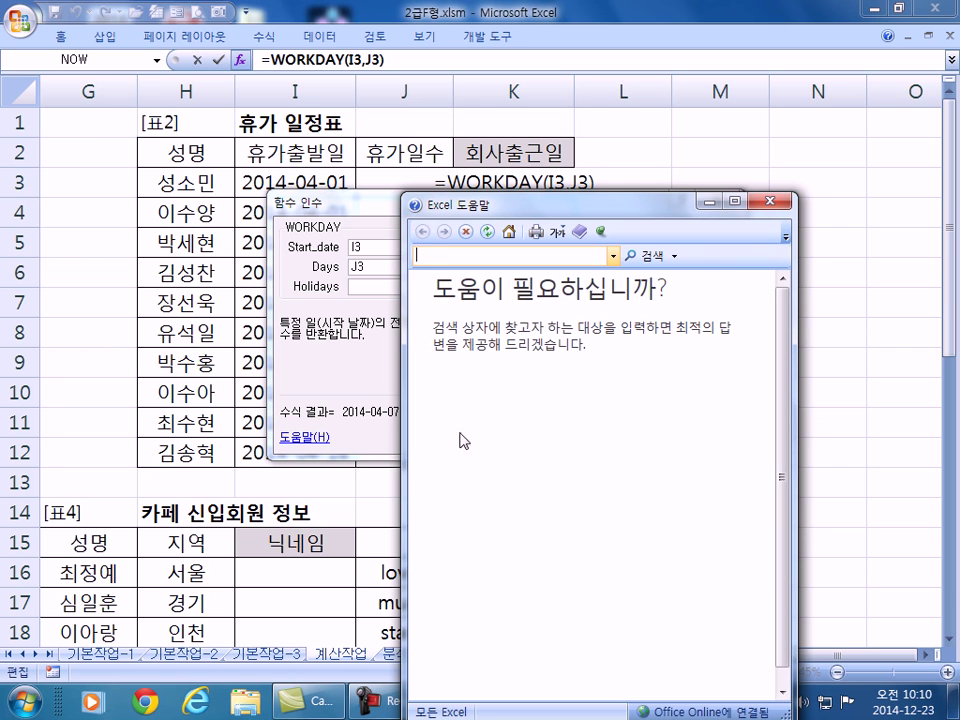
left_click(770, 201)
left_click_drag(407, 213, 377, 230)
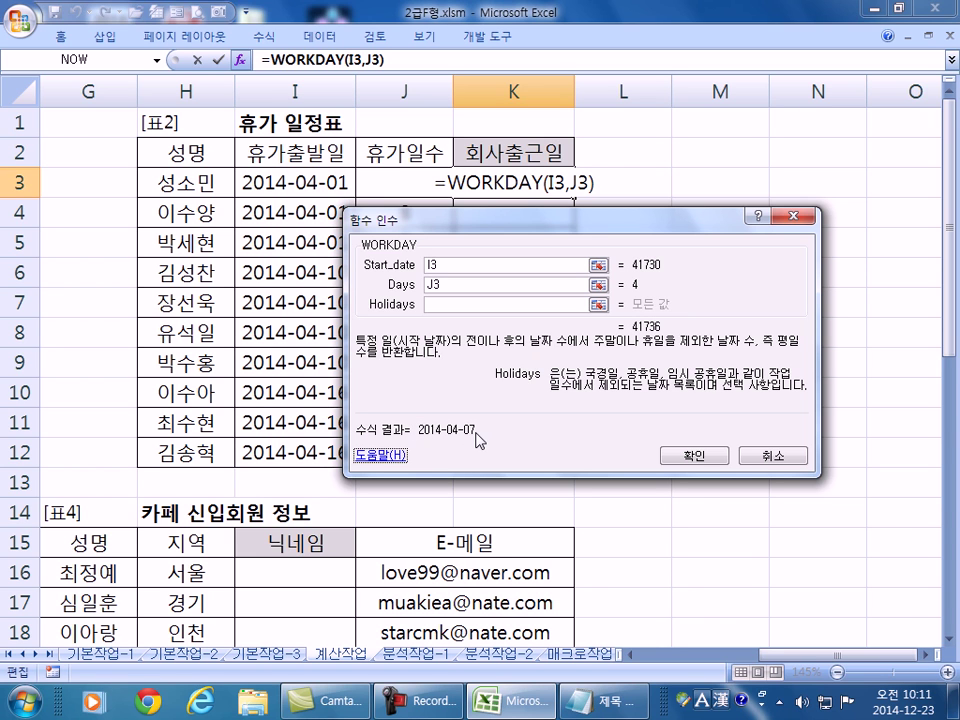
Bring up April 2014 in the system calendar and count the working days of row 3's vacation.
left_click(903, 702)
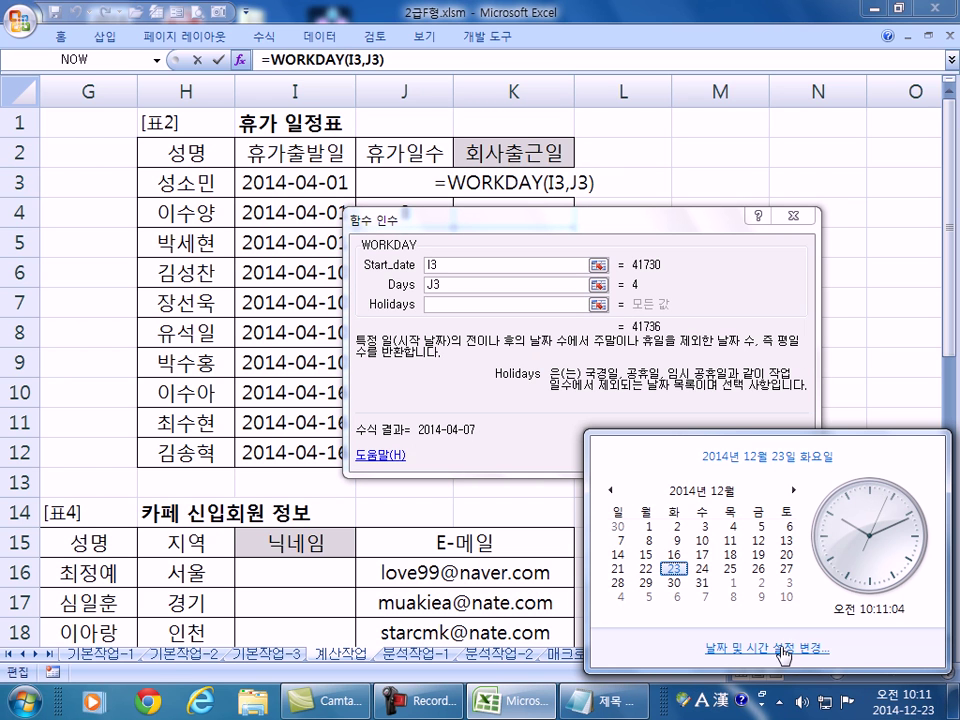
left_click(610, 490)
left_click(610, 490)
left_click(610, 490)
left_click(610, 490)
left_click(610, 490)
left_click(612, 491)
left_click(612, 491)
left_click(612, 491)
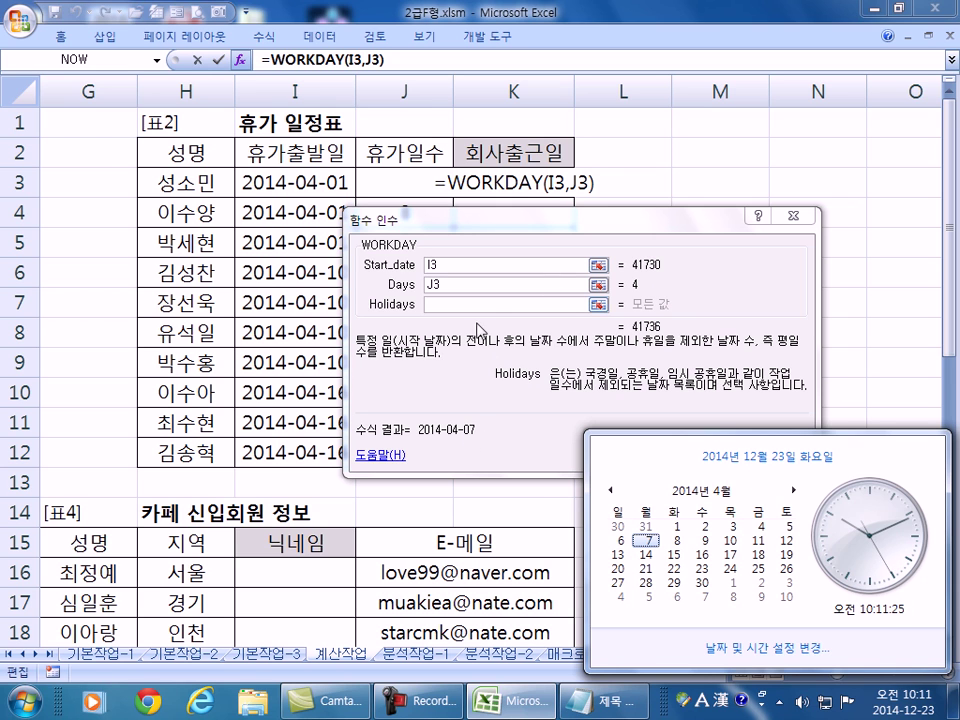
Leave the Holidays argument empty and apply the WORKDAY formula to K3.
left_click(465, 305)
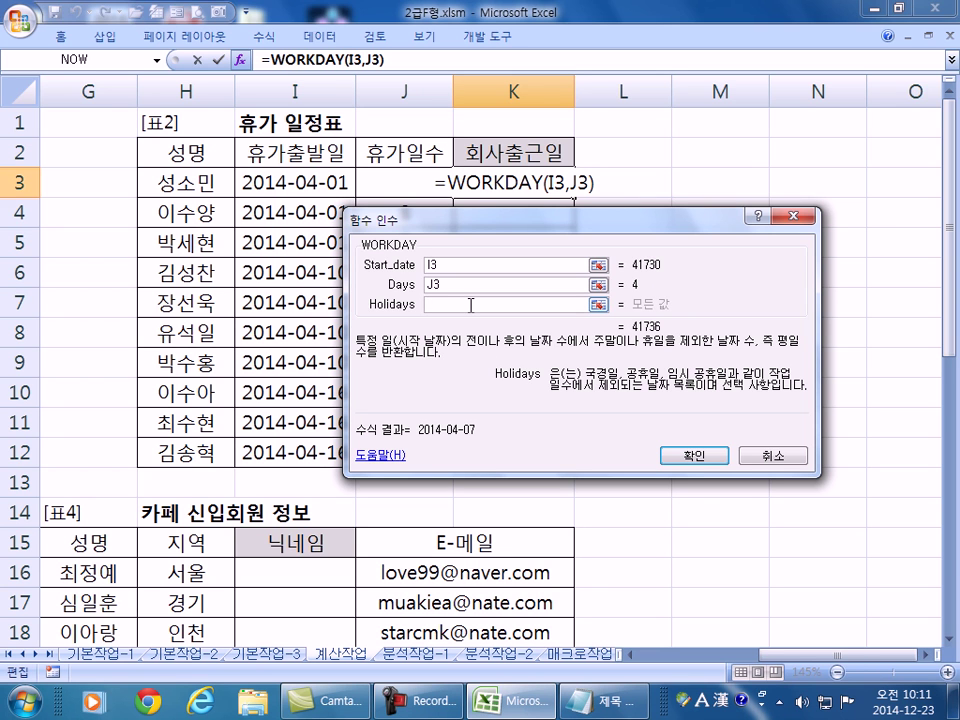
left_click(689, 456)
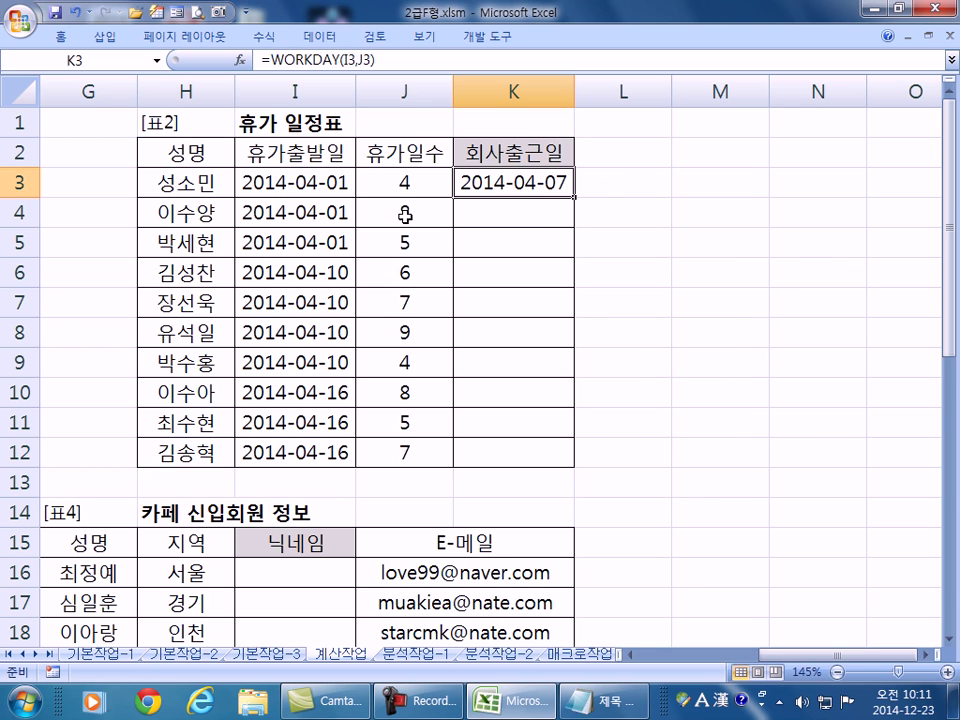
Reopen the system calendar at April 2014 and count the 8 vacation workdays of row 4 from 2014-04-01.
left_click(903, 700)
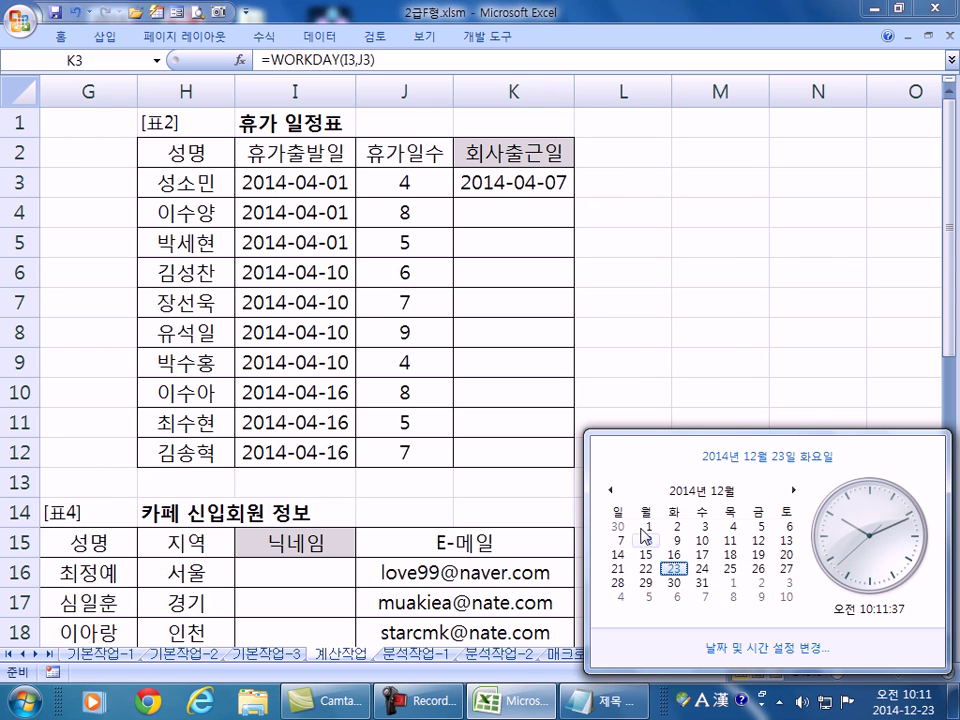
left_click(613, 490)
left_click(613, 490)
left_click(613, 490)
left_click(613, 490)
left_click(613, 490)
left_click(613, 490)
left_click(613, 490)
left_click(613, 490)
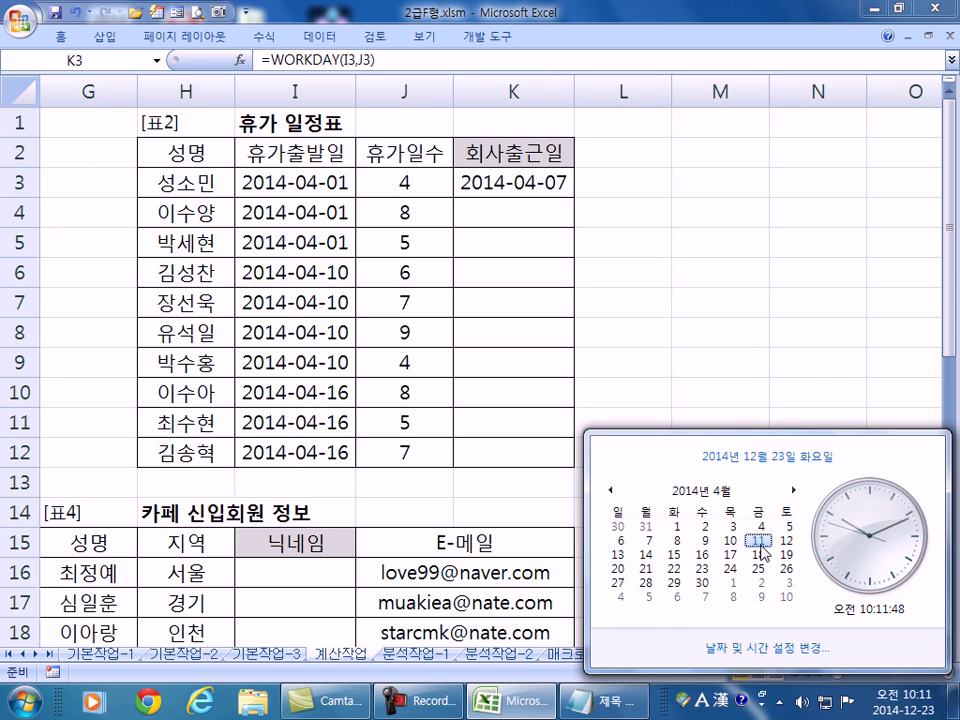
Fill the 회사출근일 formula from K3 down to K12 and check the result in K4.
left_click(555, 186)
left_click_drag(574, 197, 589, 459)
left_click(551, 213)
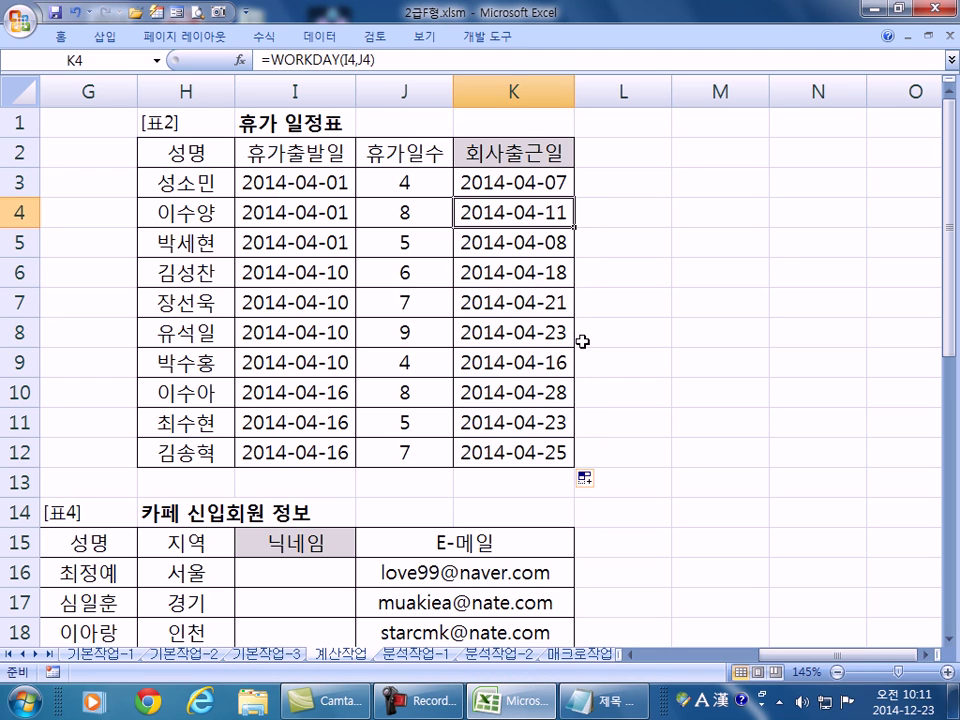
Put K3's formula into edit mode, switch to Notepad and add blank lines below the dashed separator.
left_click(503, 180)
key("F2")
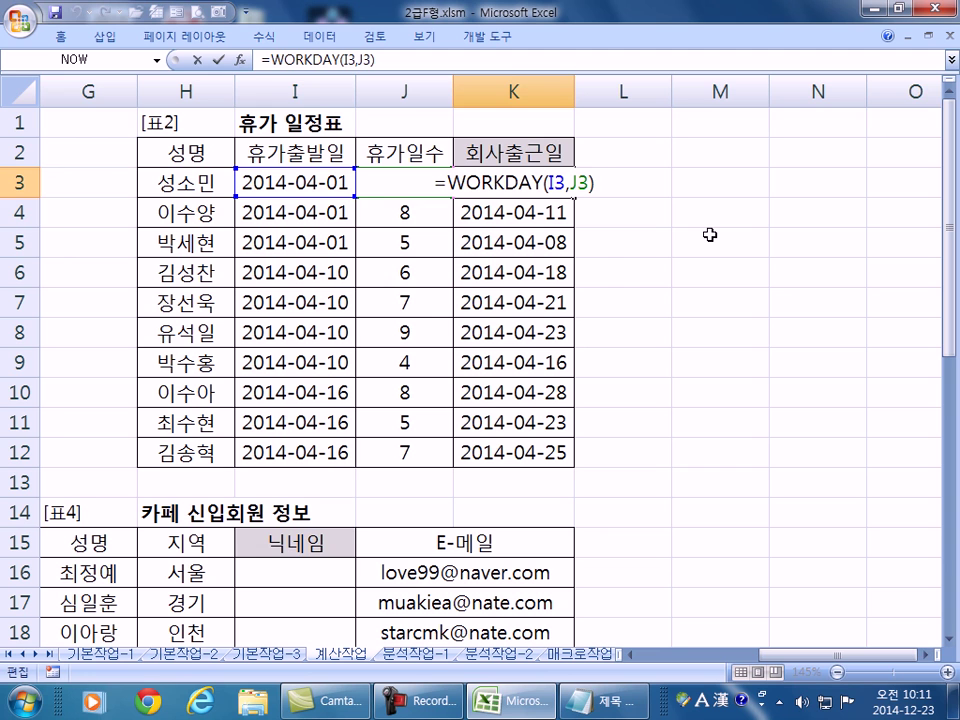
left_click(600, 700)
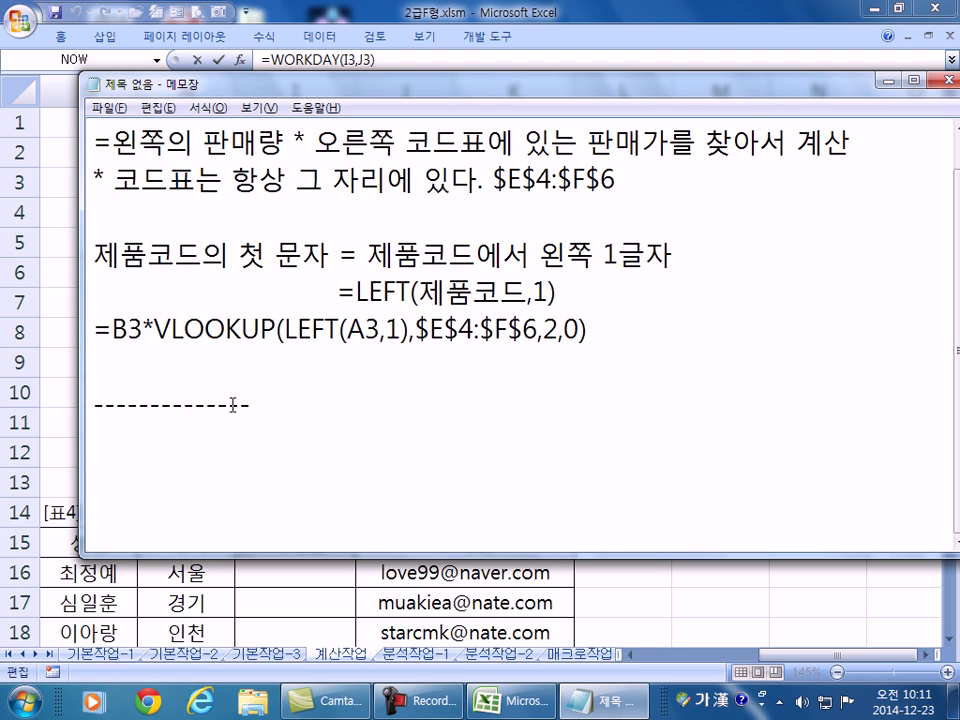
key("Return")
key("Return")
key("Return")
key("Return")
key("Return")
key("Return")
key("Return")
key("Return")
key("Return")
key("Return")
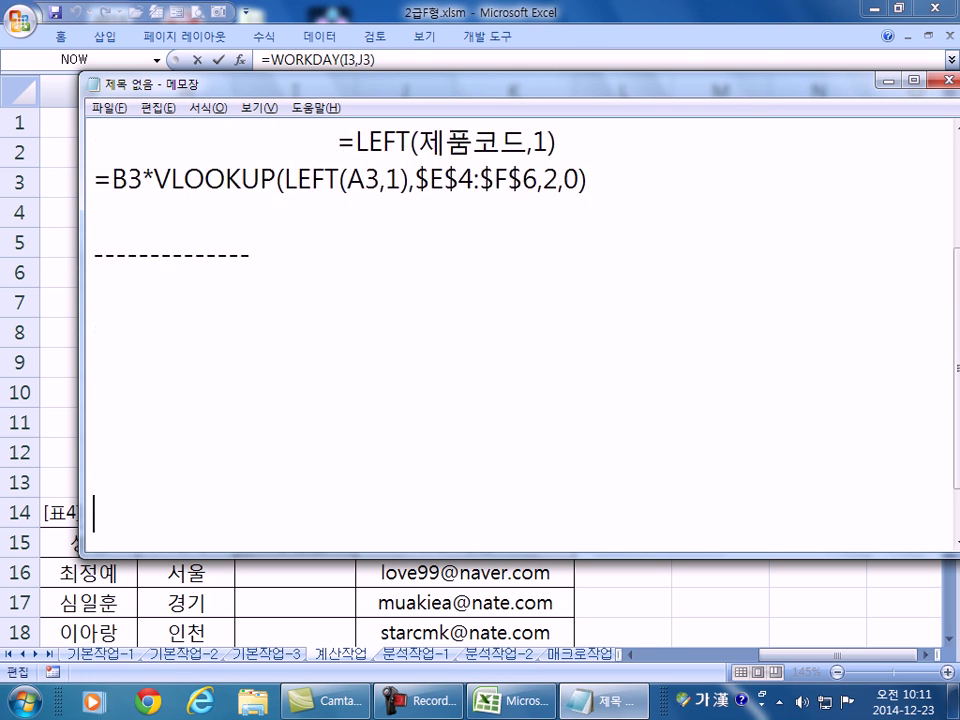
scroll(174, 246, "up", 2)
scroll(113, 297, "down", 1)
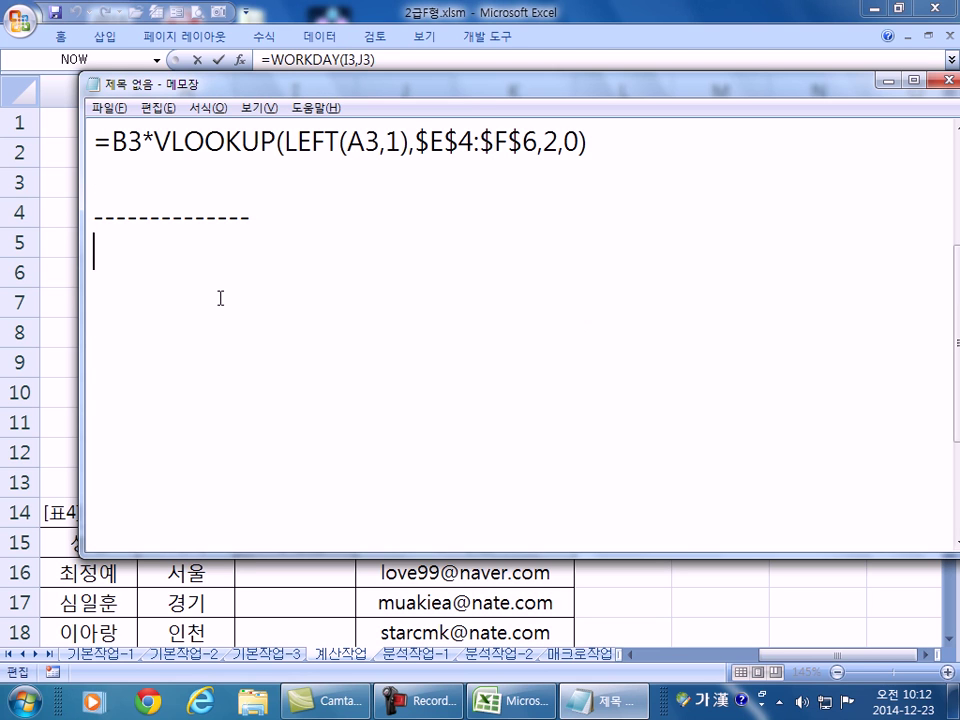
Write the syntax line =WORKDAY(시작날짜, 기간, 옵션) directly below the dashed separator.
type("=ㅈ")
key("BackSpace")
key("Hangul")
type("W")
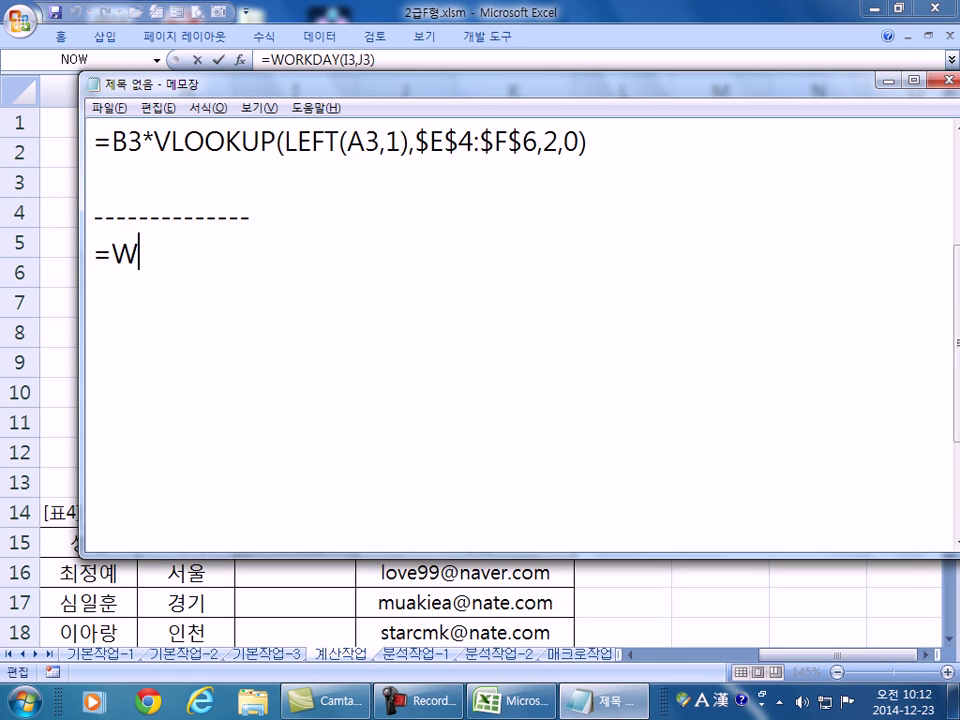
type("ORKDAY(")
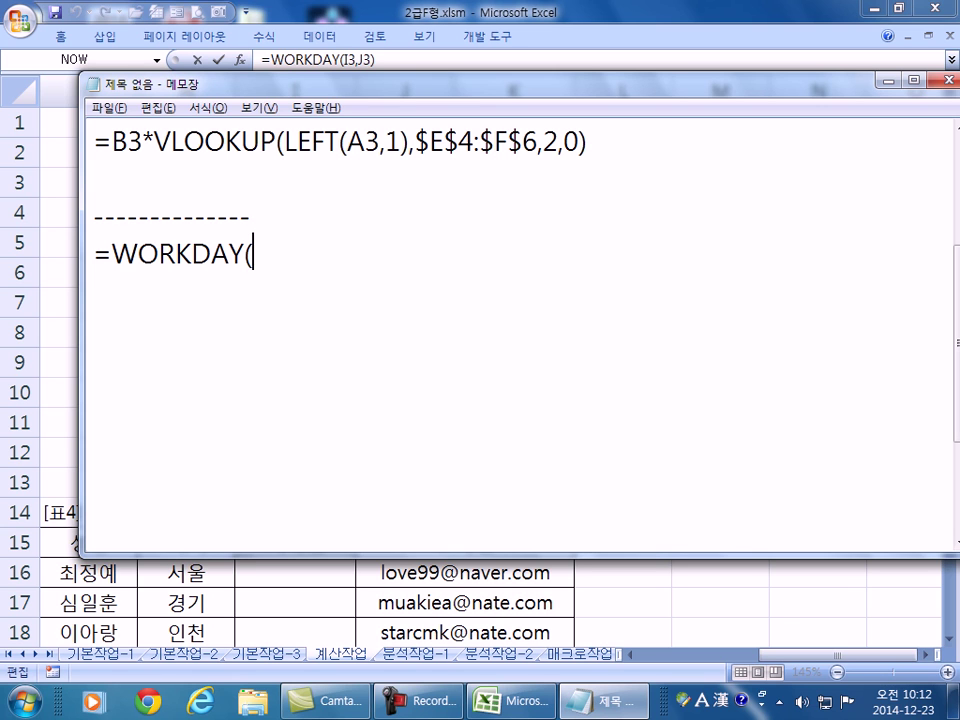
type("시작날짜")
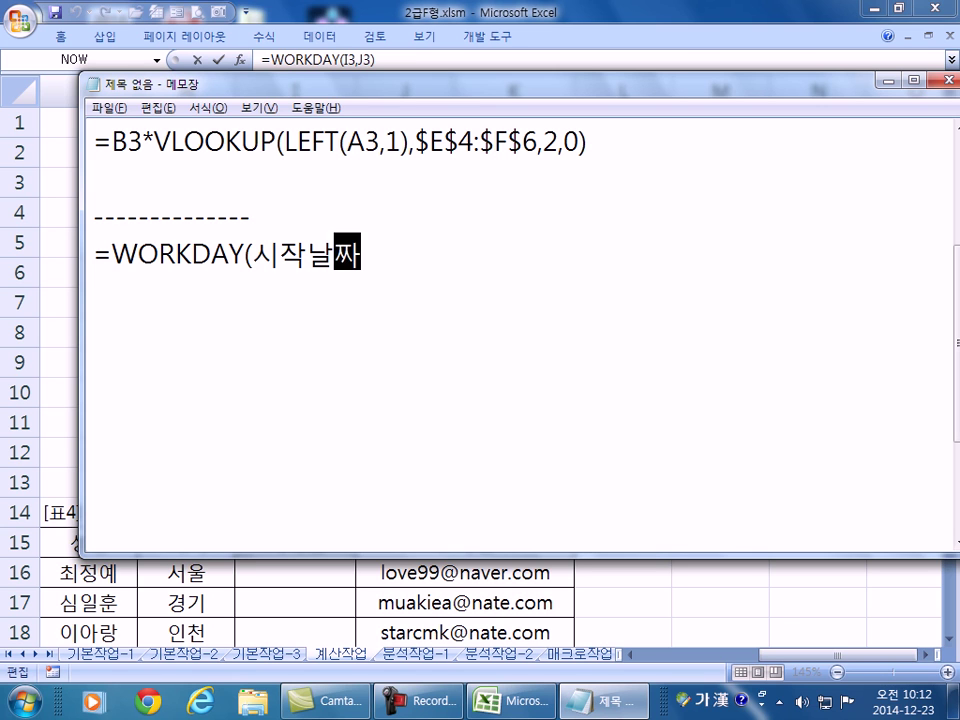
type(", 기간, ")
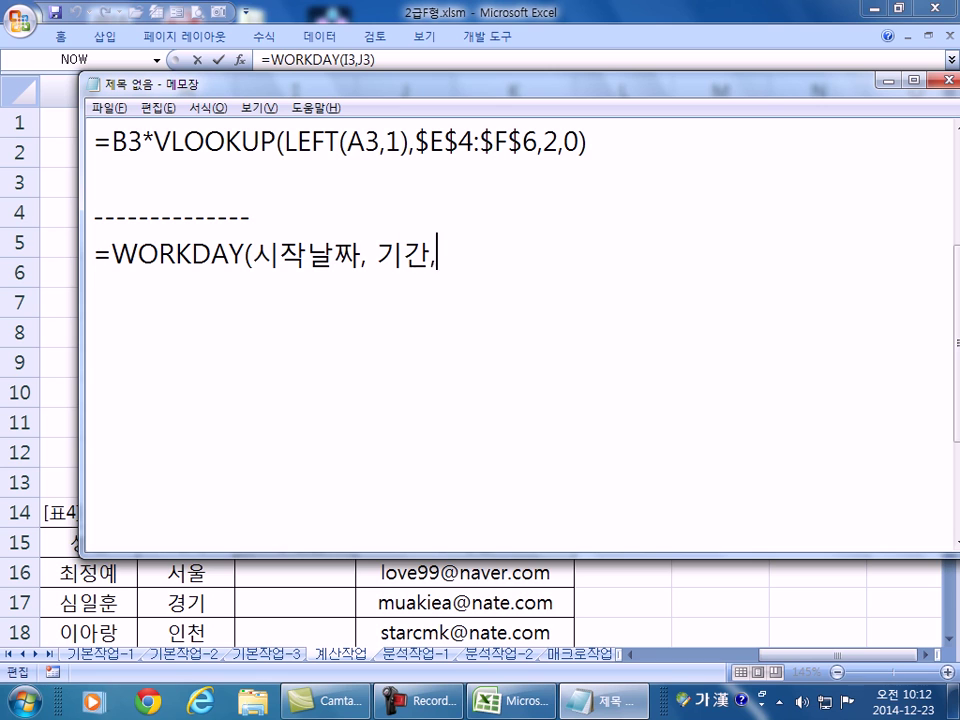
type("옵션)")
key("Return")
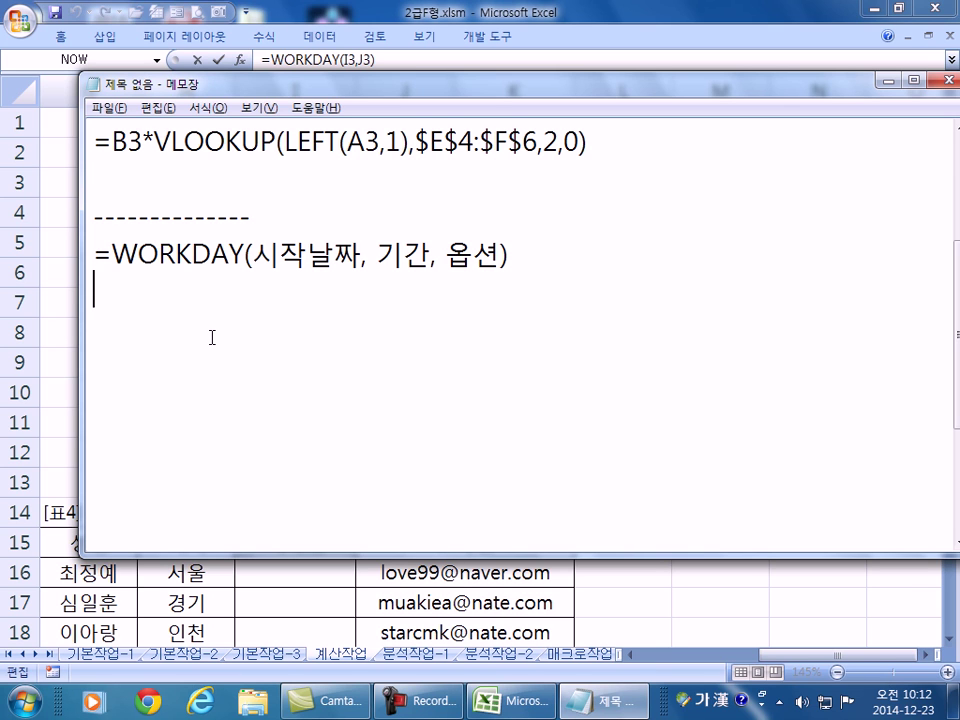
Move the Notepad window below row 3 of the sheet and examine the 옵션 argument in the syntax line.
left_click_drag(317, 89, 397, 217)
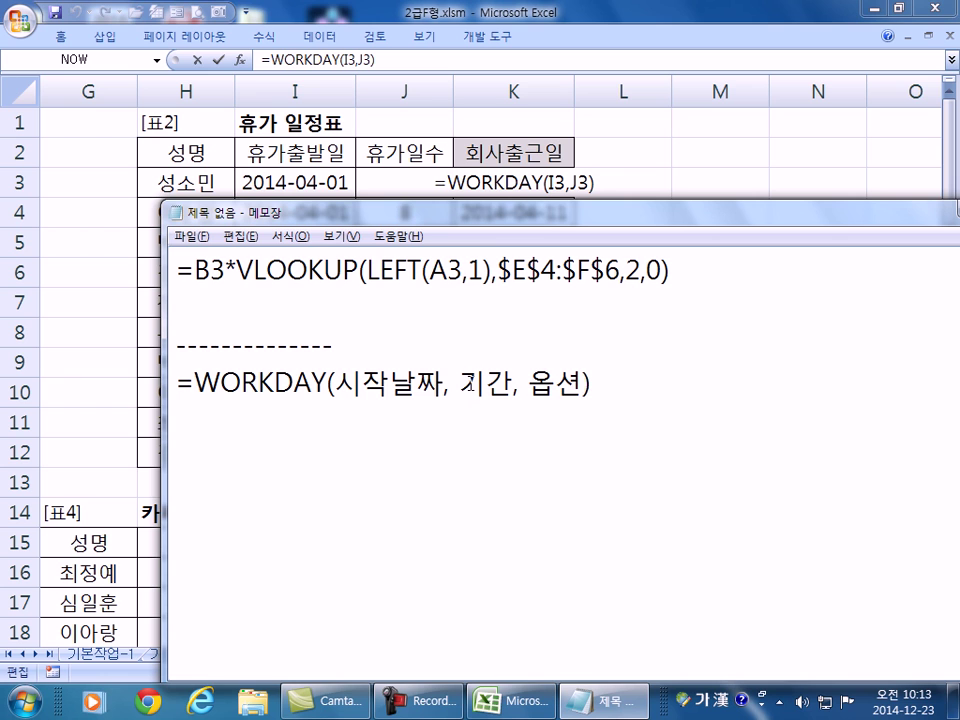
left_click_drag(527, 383, 583, 383)
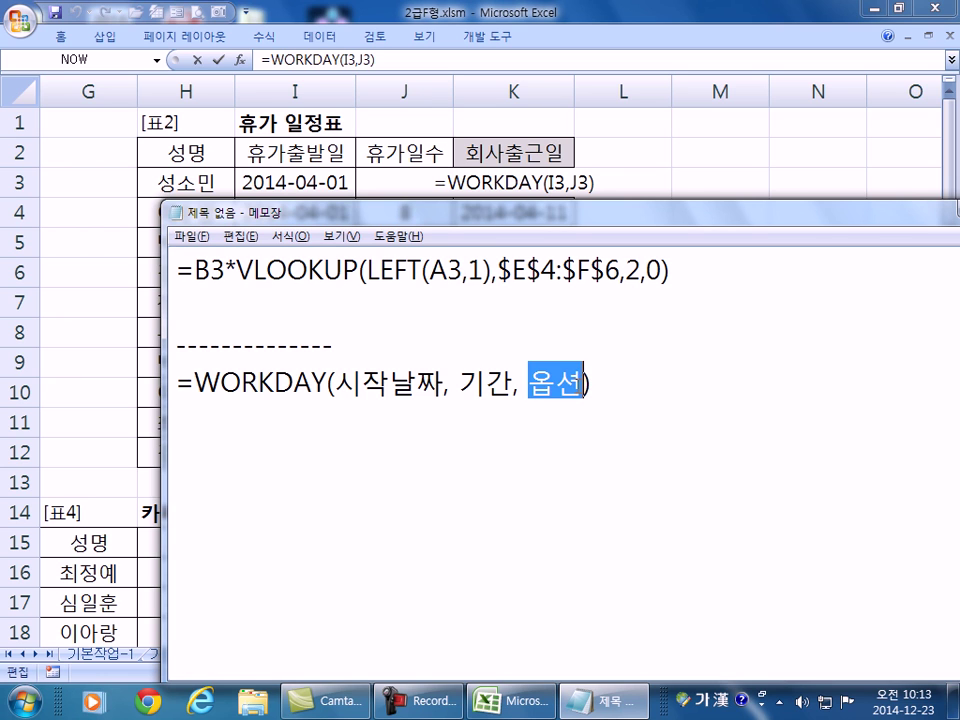
left_click(641, 408)
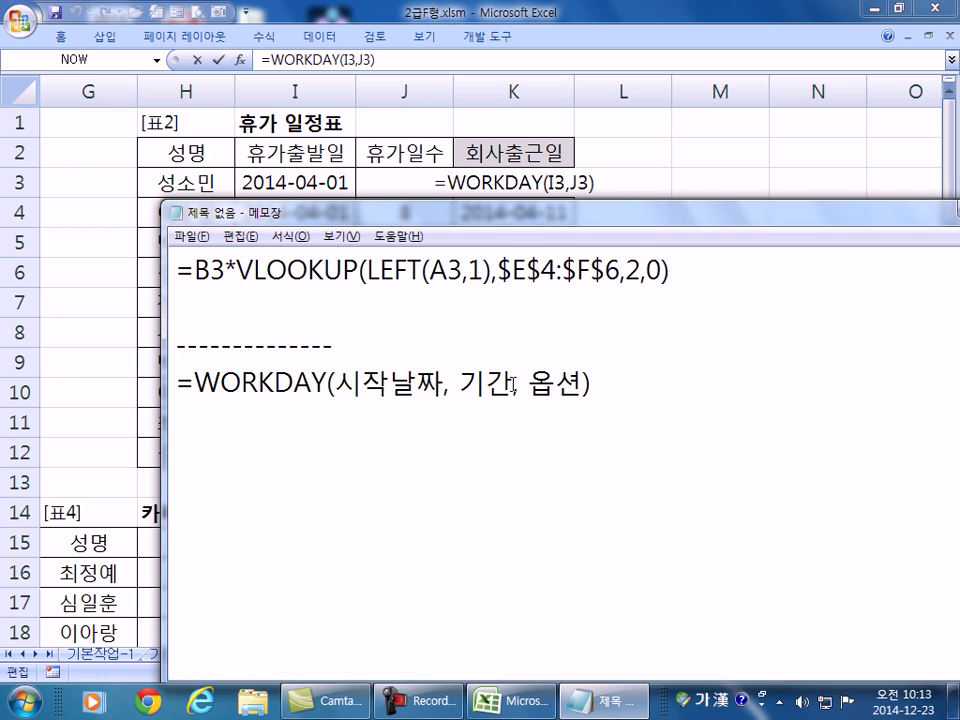
left_click_drag(527, 383, 585, 383)
left_click(579, 428)
Copy K3's formula =WORKDAY(I3,J3) from Excel and paste it in Notepad below the WORKDAY syntax line.
key("alt+Tab")
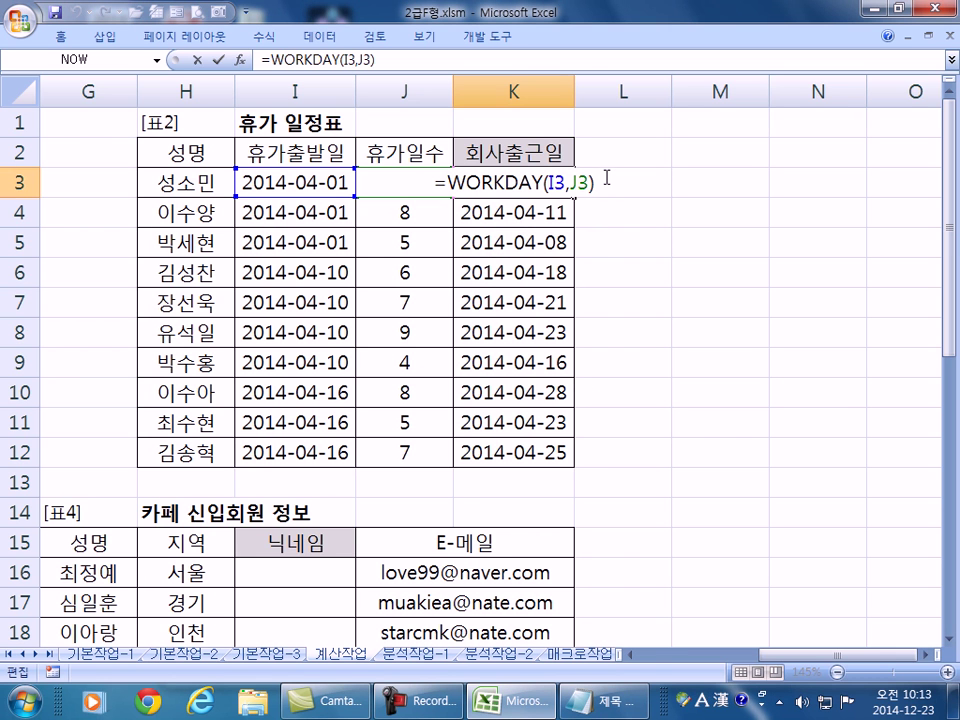
left_click_drag(606, 180, 362, 182)
key("ctrl+c")
key("alt+Tab")
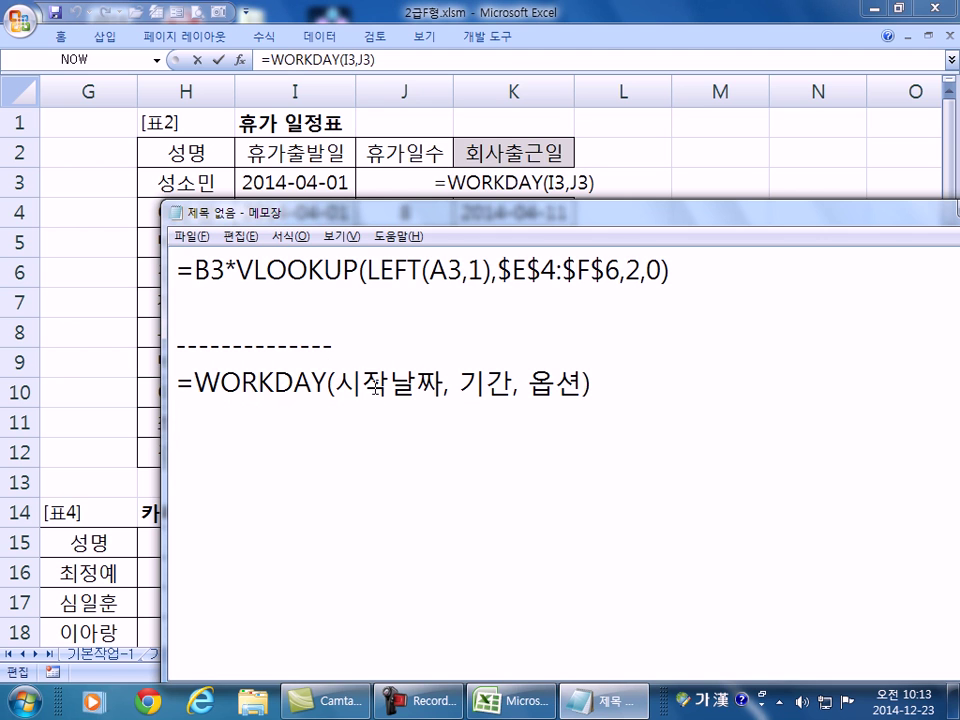
key("alt+Tab")
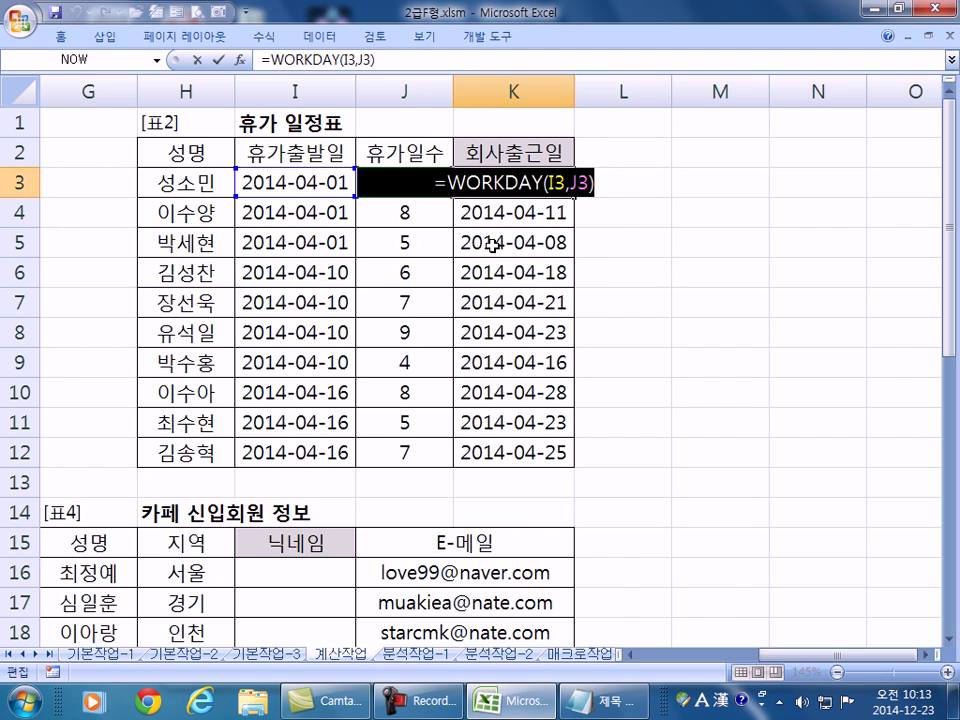
key("alt+Tab")
key("ctrl+v")
key("ctrl+v")
key("ctrl+v")
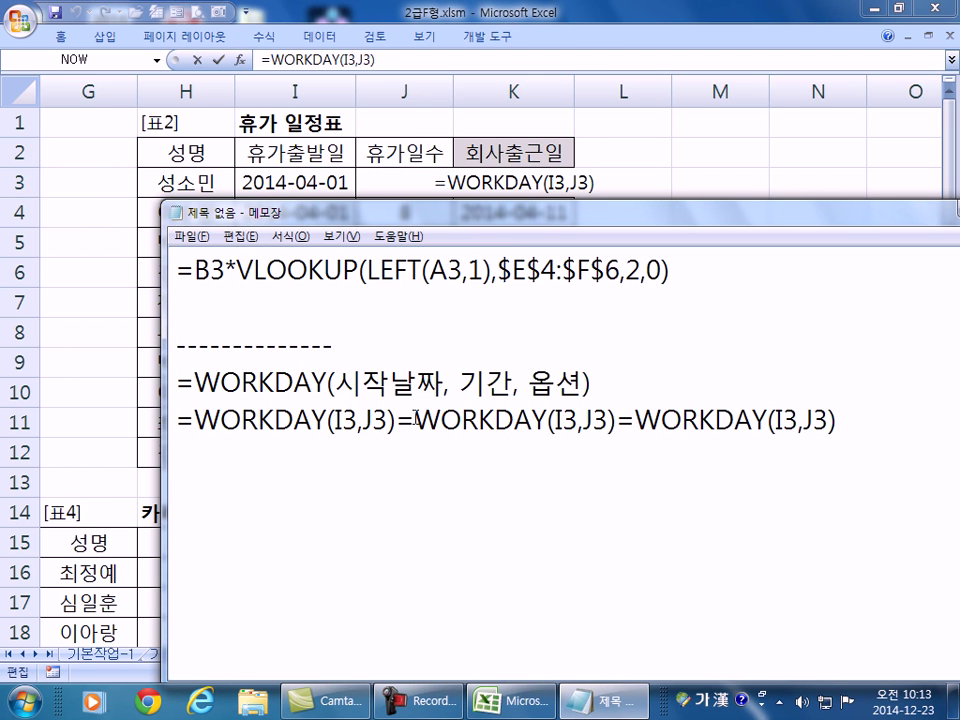
Remove the duplicate pasted copies so one =WORKDAY(I3,J3) line remains, and start a new line below it.
left_click_drag(397, 420, 415, 420)
key("shift+Down")
key("Delete")
key("Return")
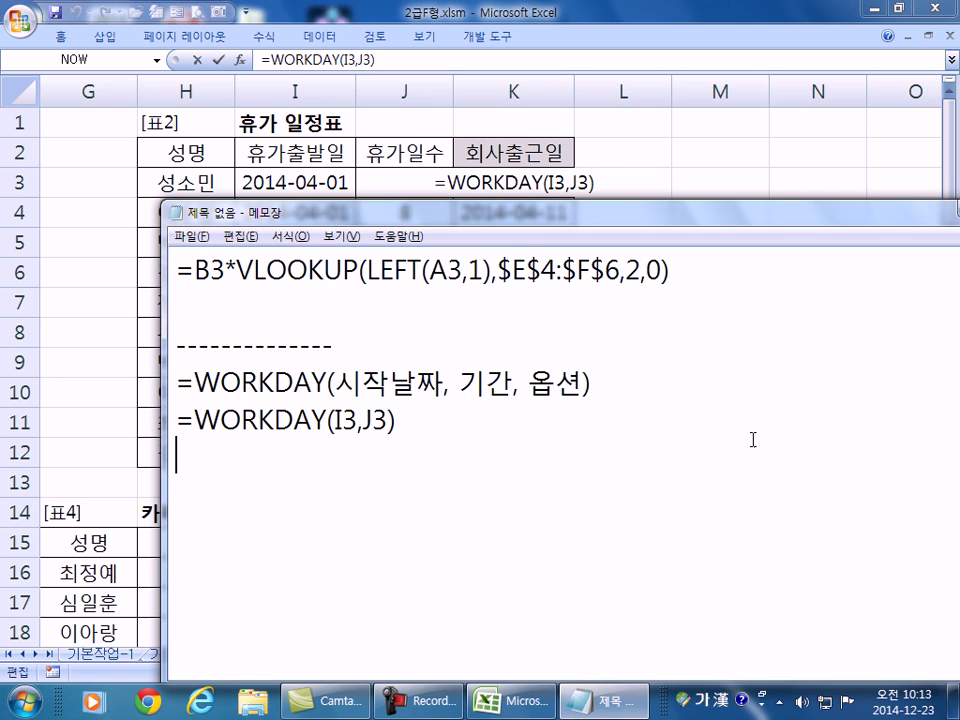
Insert a space after the comma so the formula line reads =WORKDAY(I3, J3).
left_click(358, 420)
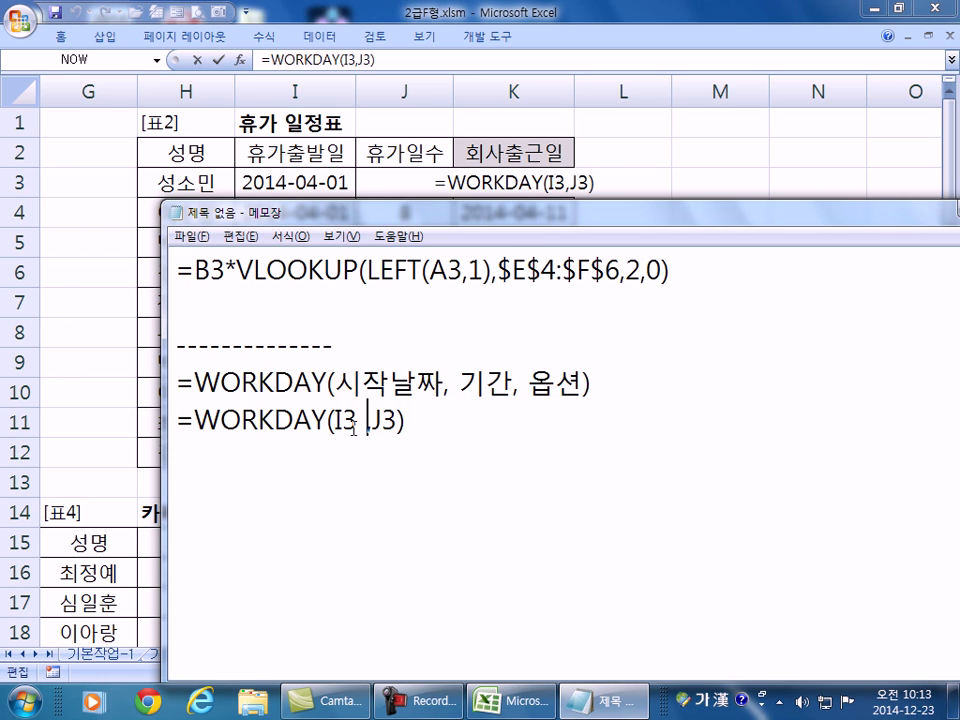
key("BackSpace")
key("Down")
key("Up")
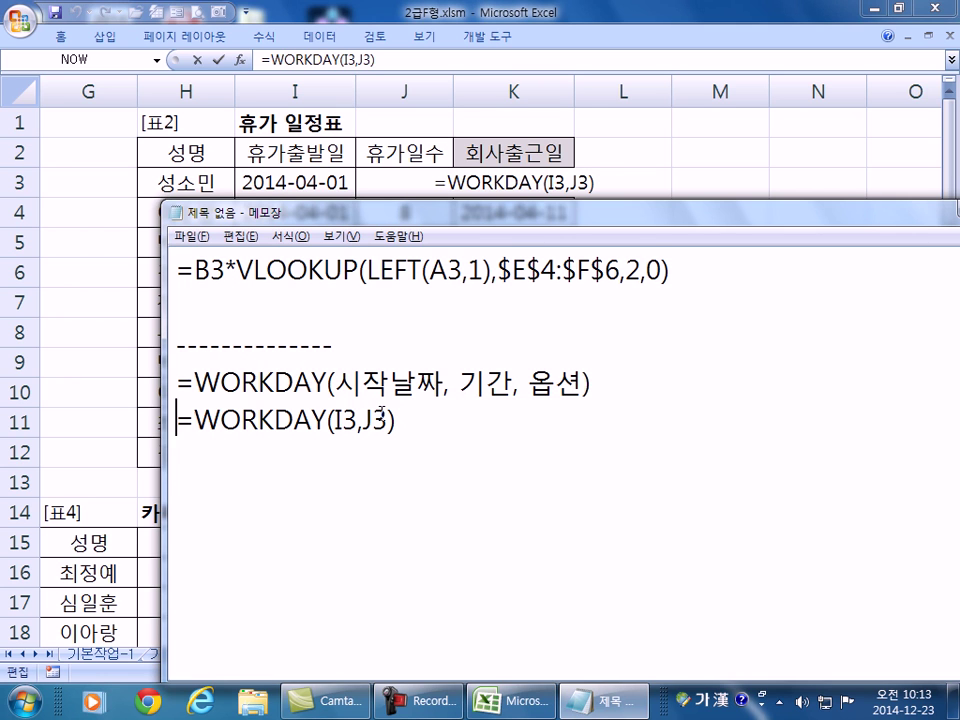
left_click(382, 416)
key("Left")
key("Down")
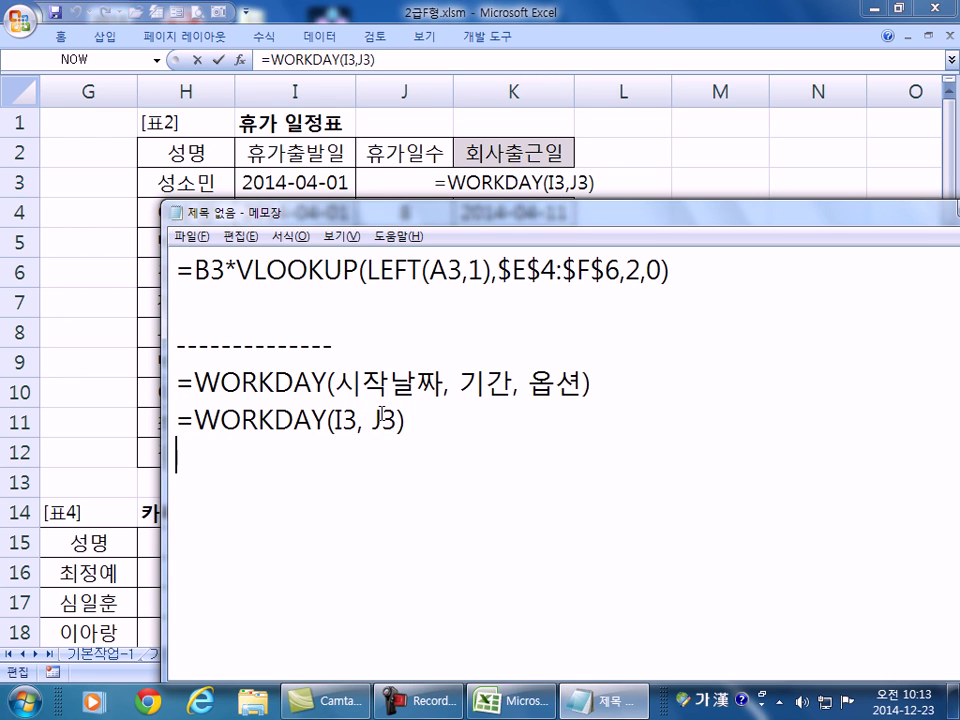
Add a dashed separator line below =WORKDAY(I3, J3), start a new line, and move the Notepad window higher.
key("Return")
type("-------------------")
key("Up")
key("Delete")
key("End")
key("BackSpace")
key("BackSpace")
key("BackSpace")
key("BackSpace")
key("BackSpace")
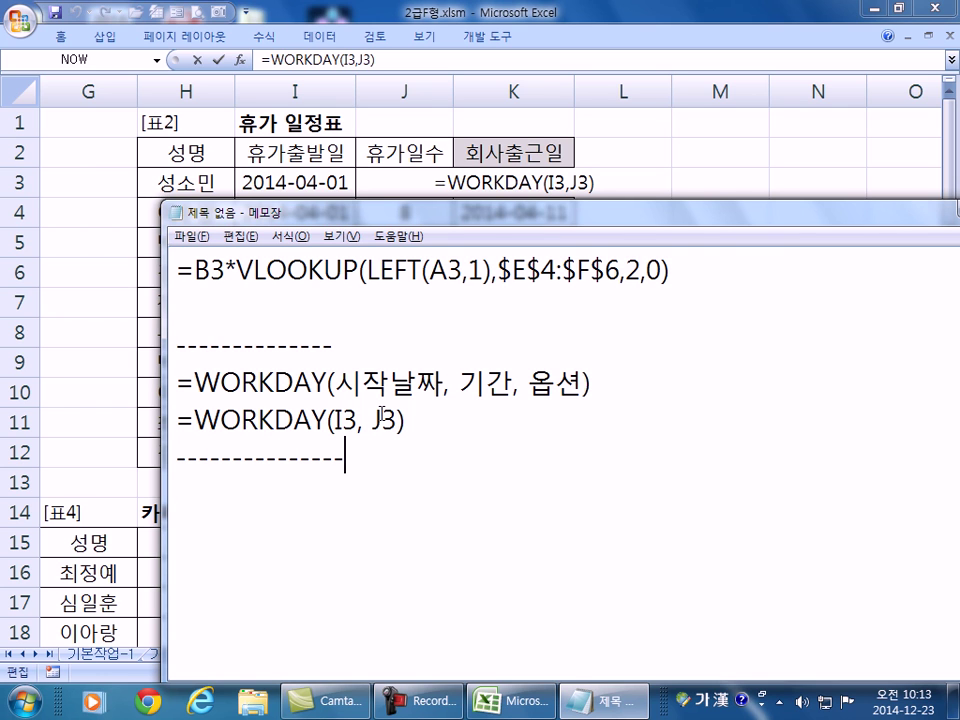
key("Return")
left_click_drag(516, 207, 509, 133)
scroll(638, 381, "down", 1)
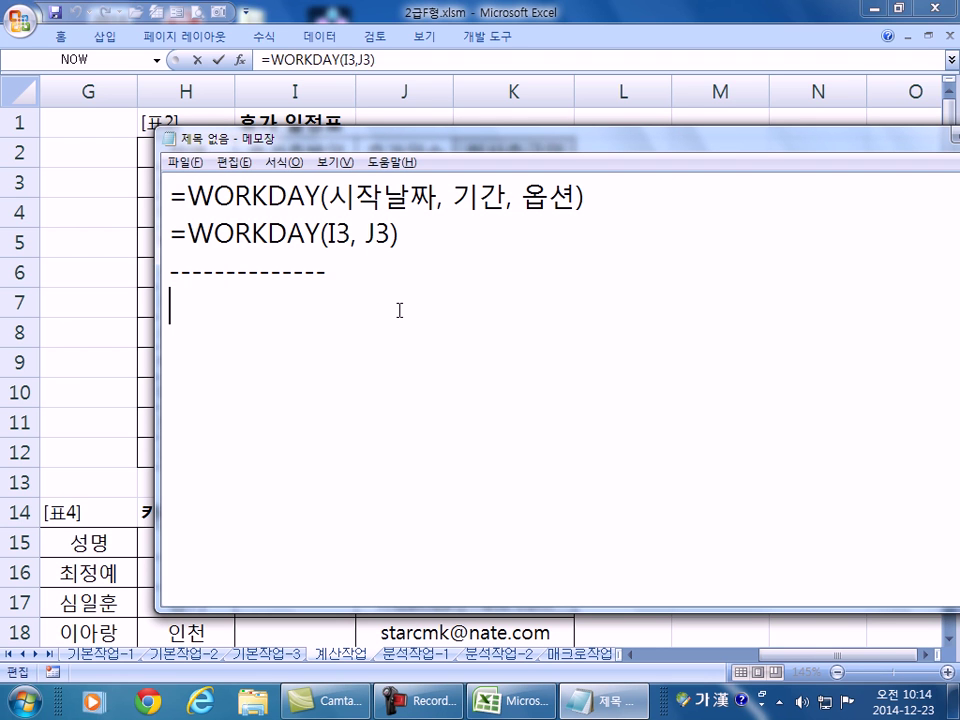
Switch to Excel, commit K3's formula and select E16, the first 비고 cell of 표3.
key("alt+Tab")
key("ctrl+Return")
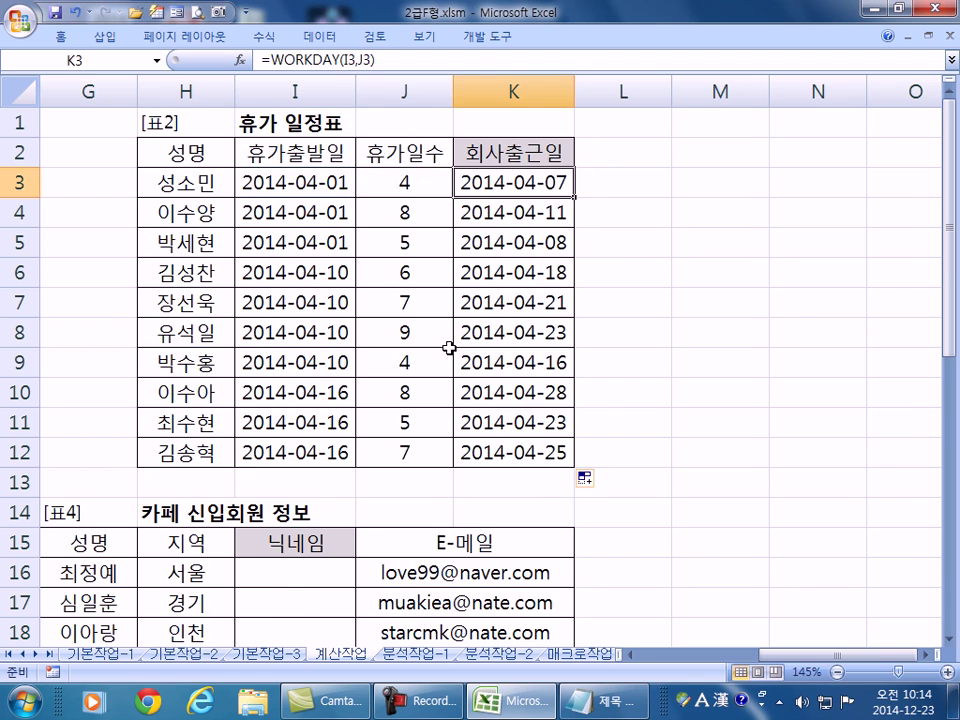
key("Home")
scroll(452, 345, "down", 4)
left_click(487, 220)
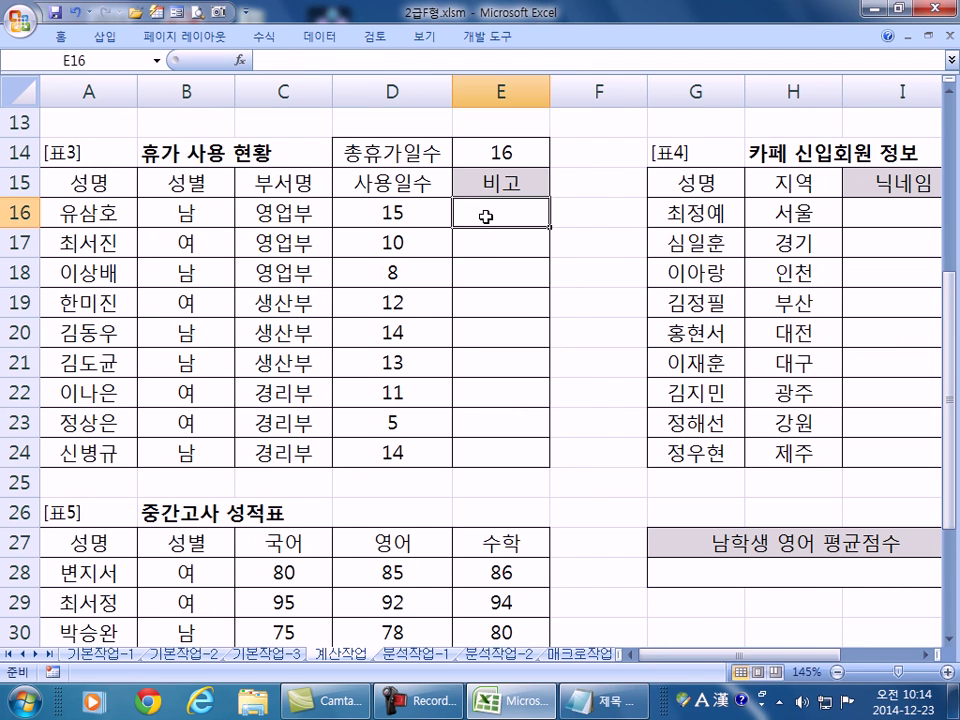
Switch to Notepad and write the first condition below the separator: 총 휴가일수에서 사용일수를 뺀 일수가 8일 이상, "휴가독촉".
key("alt+Tab")
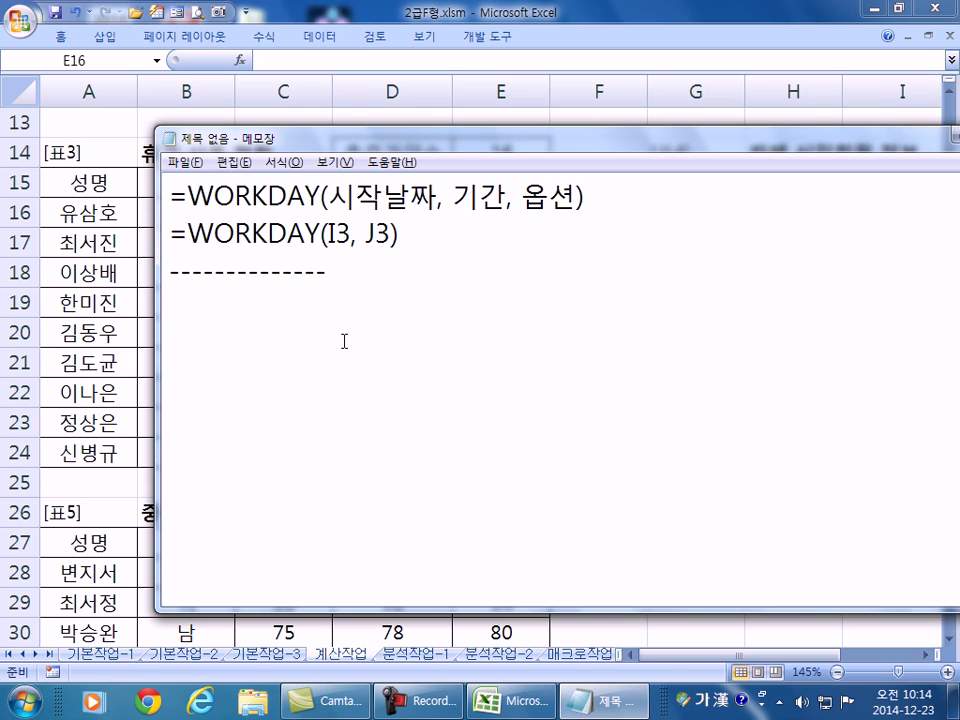
type("총 휴가")
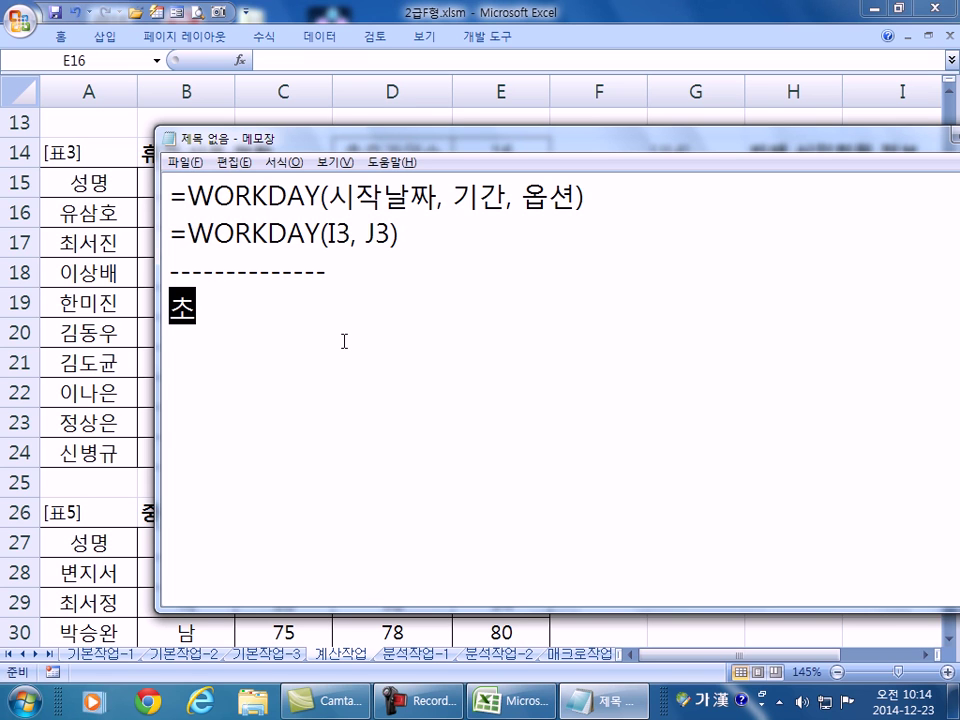
type("일수")
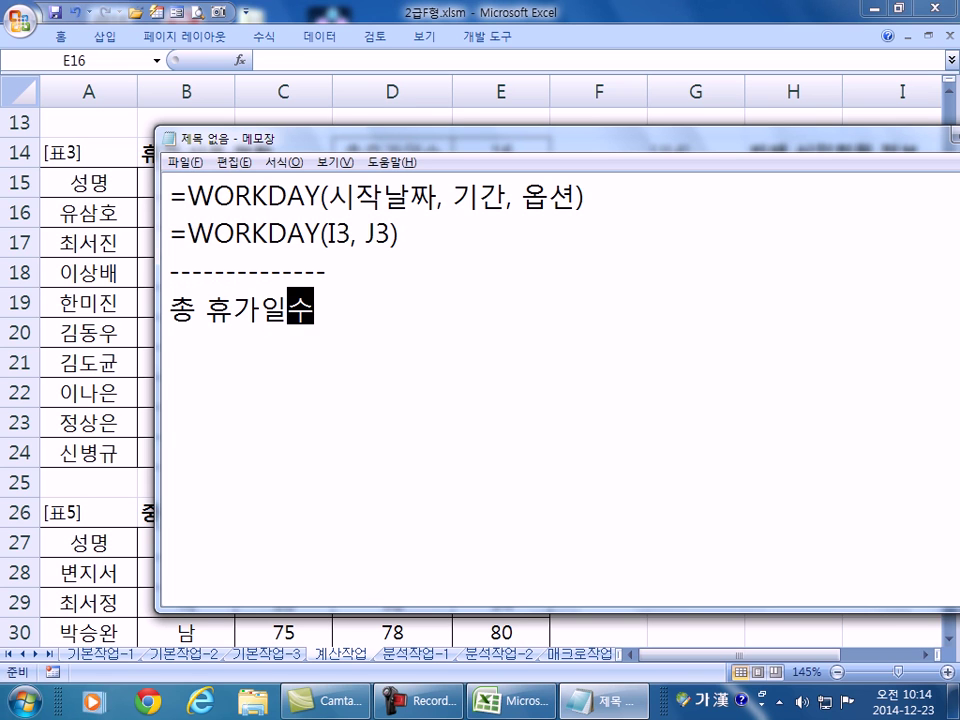
type("에서 사용일")
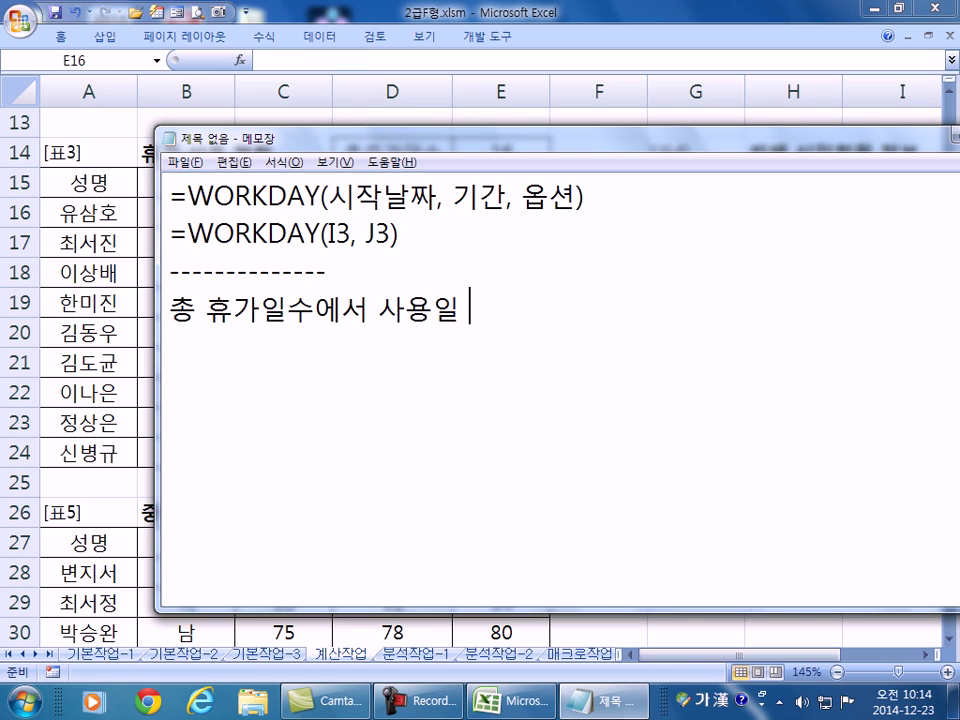
type("ㅅ수를 뺀 니")
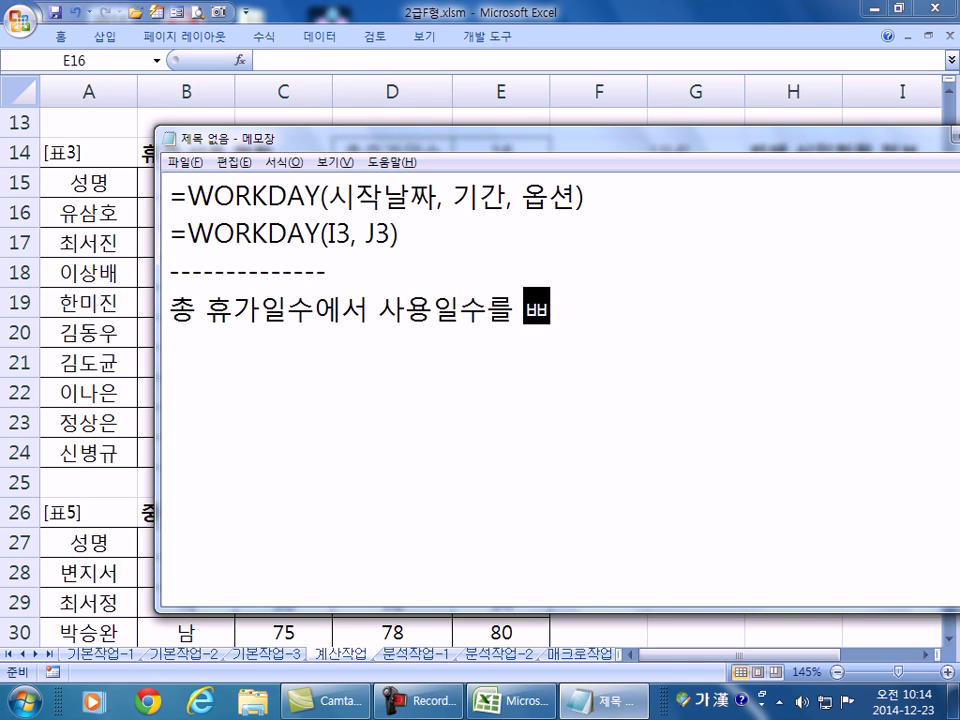
key("BackSpace")
key("BackSpace")
type("일수가 ")
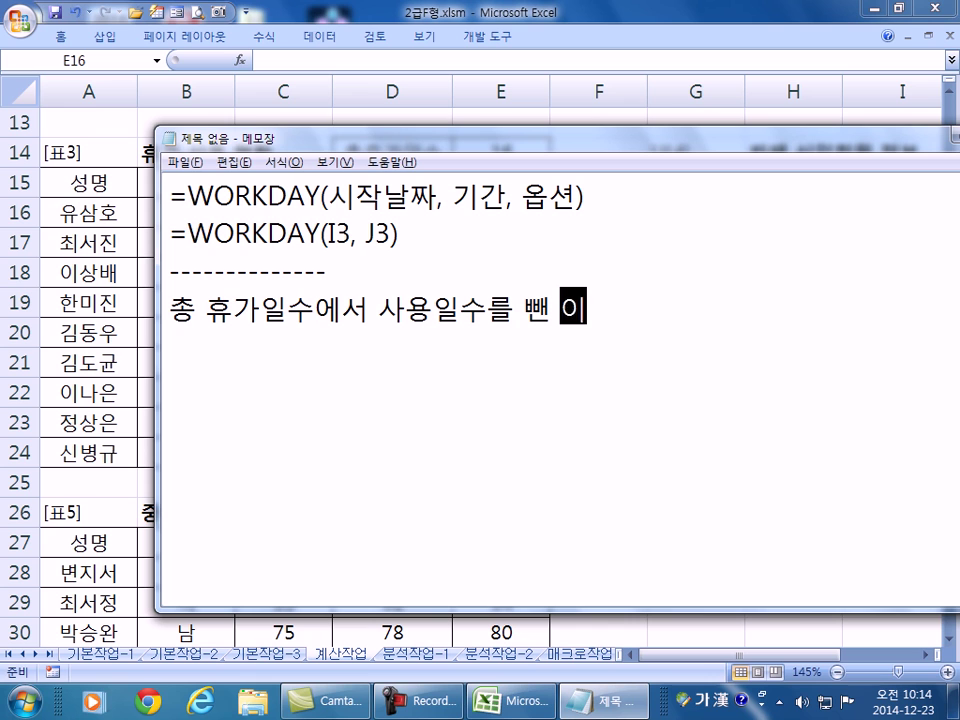
type("8일 이상")
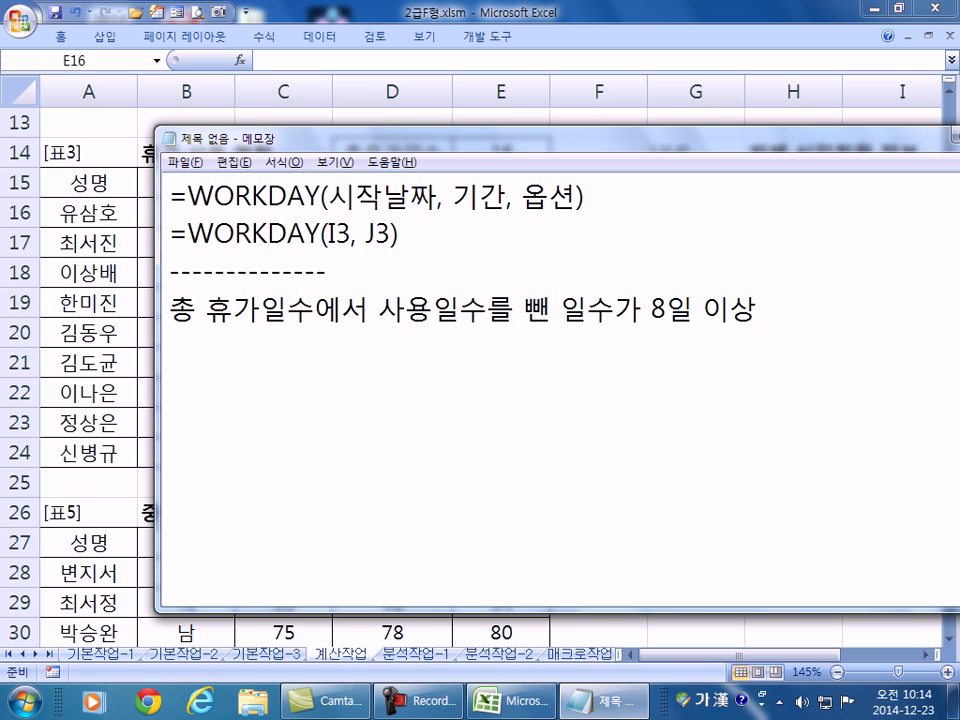
type(", \"")
type("휴가도")
type("ㄱ촉\"")
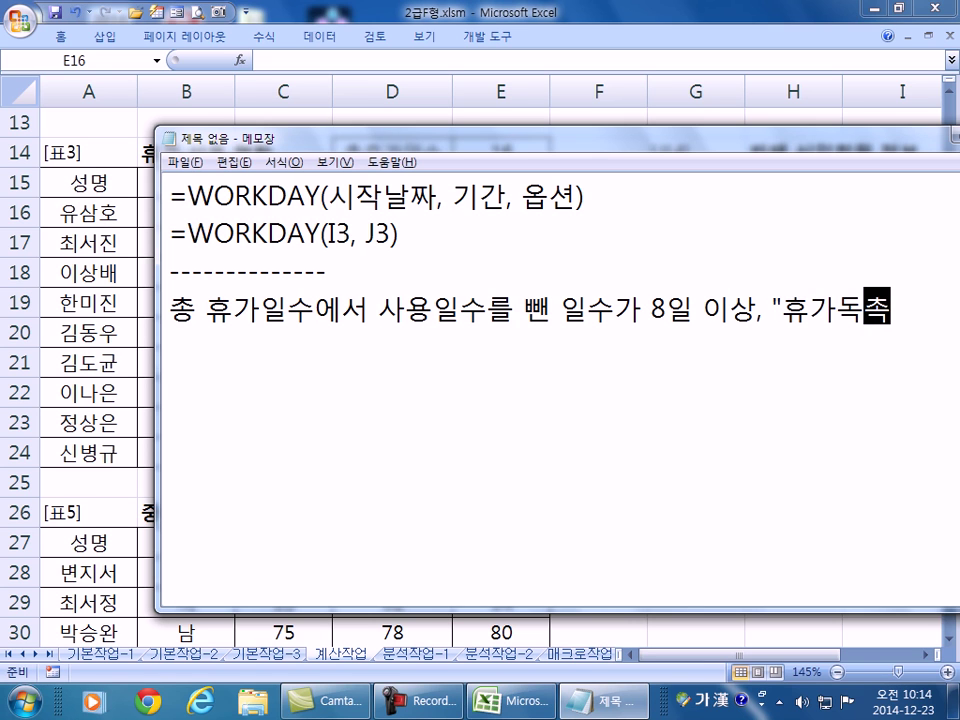
Write the remaining conditions on the following line: 8일 미만 4일 이상, "휴가권장", 4일 미만, 공백.
type("8")
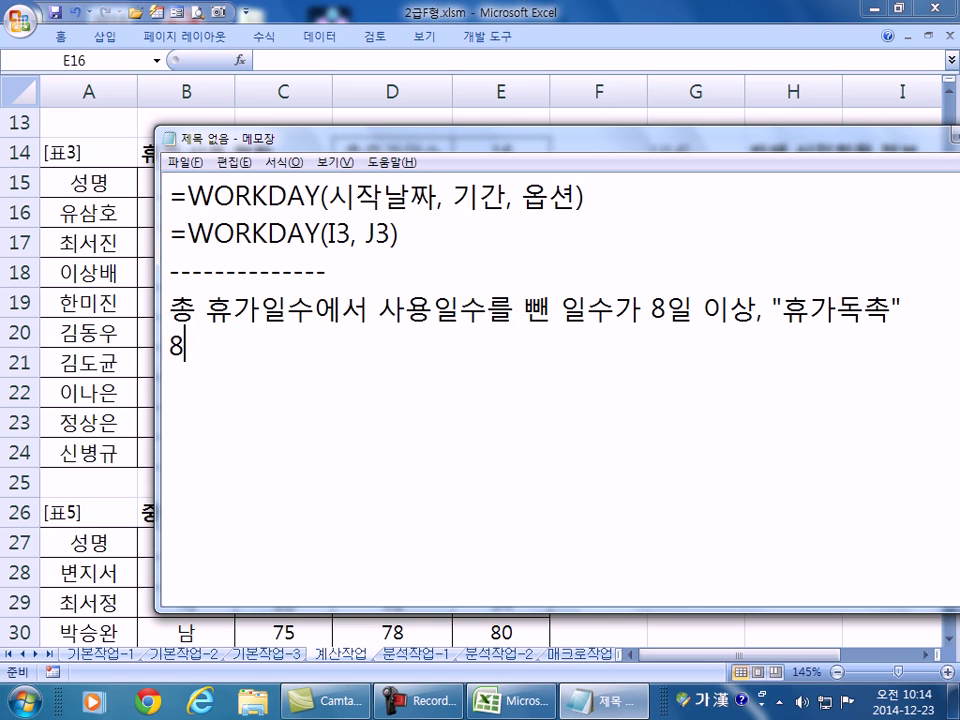
type("일 밈ㅏㄴ")
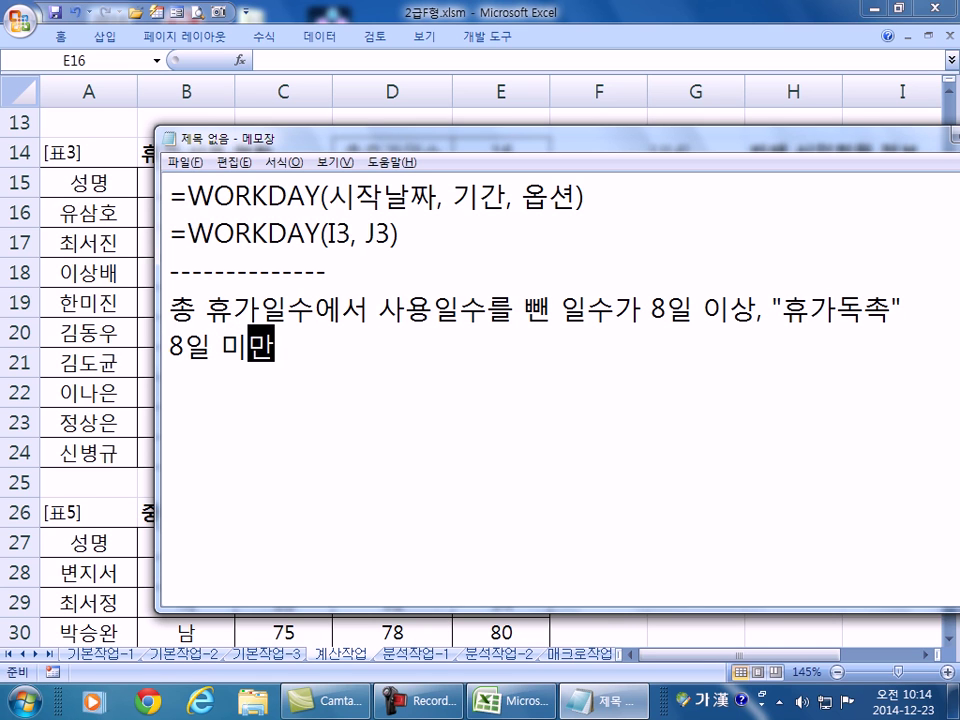
type(" 4")
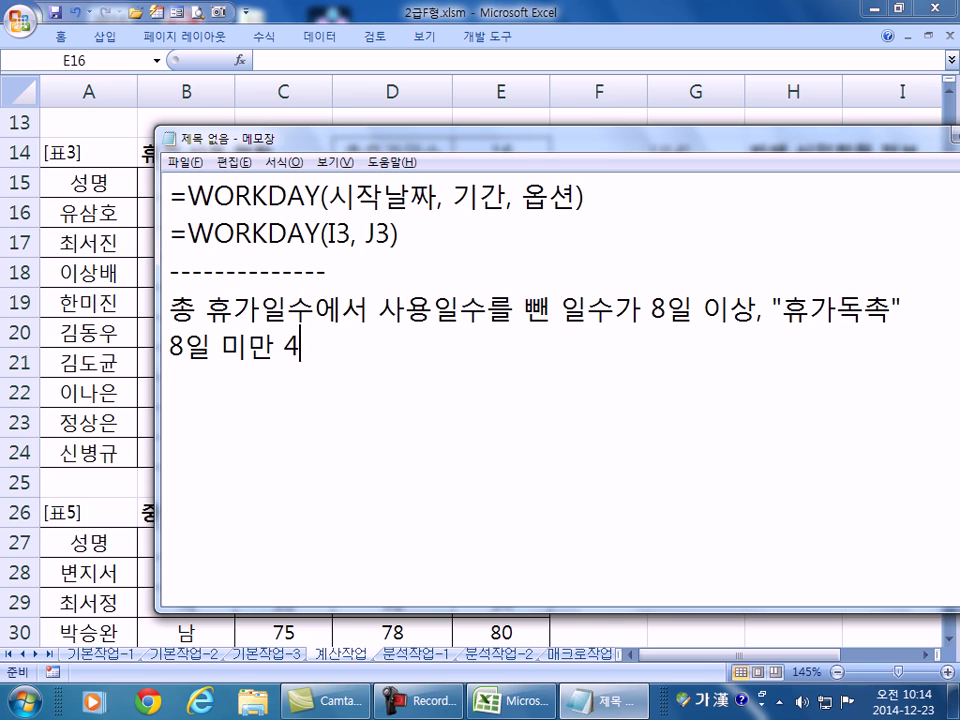
type("일 이상,")
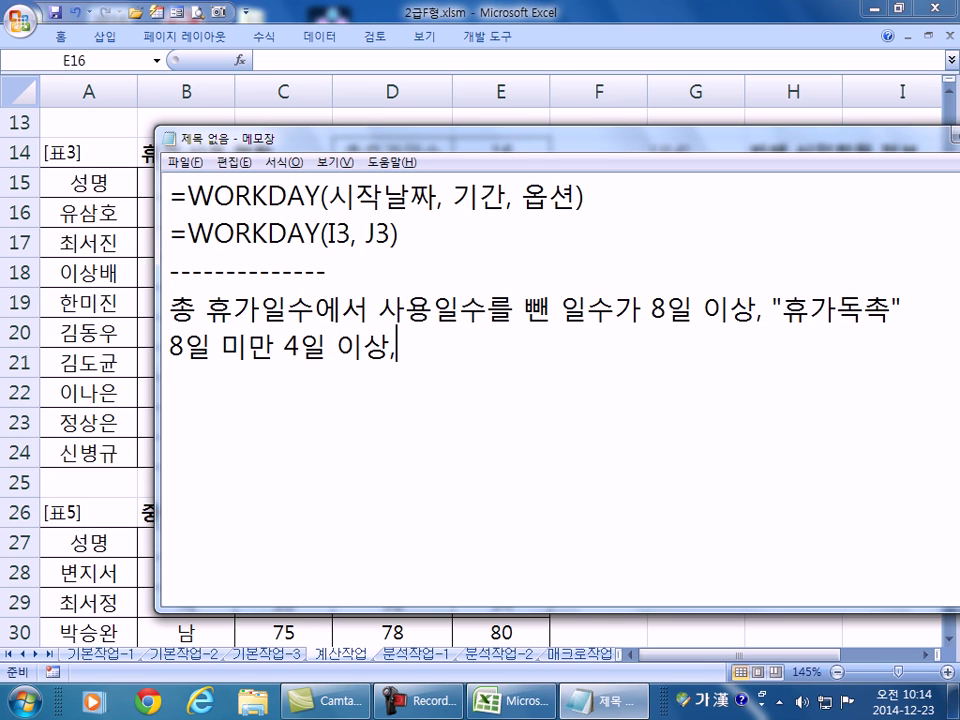
type(" \"ㅎㅠ가권")
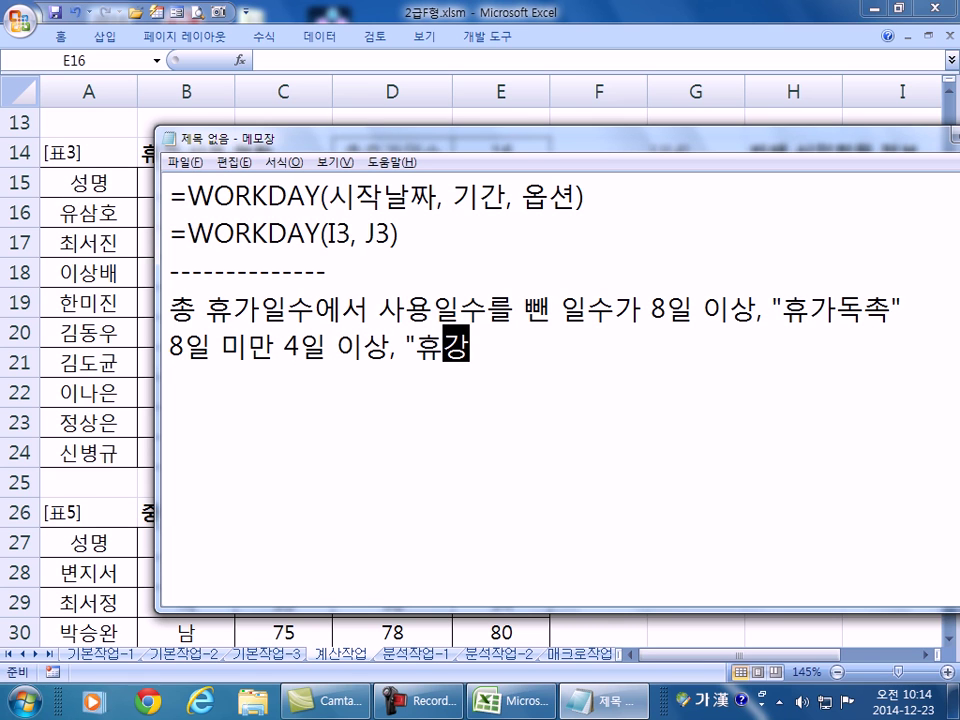
type("장,")
key("BackSpace")
type("\", 4일 미만, \"공")
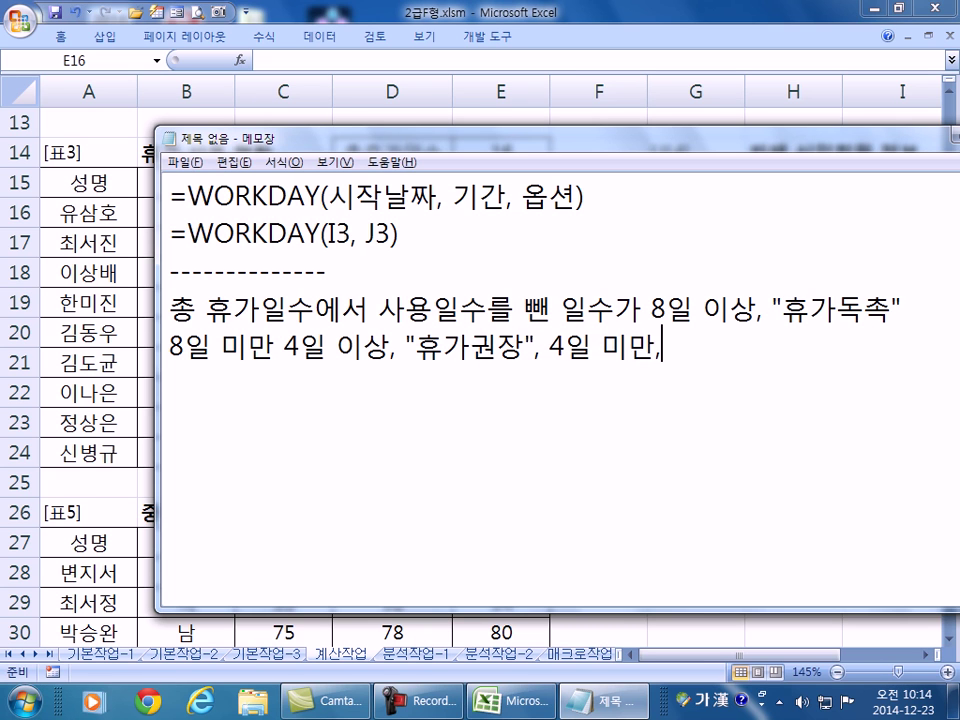
key("BackSpace")
key("BackSpace")
key("BackSpace")
type("고")
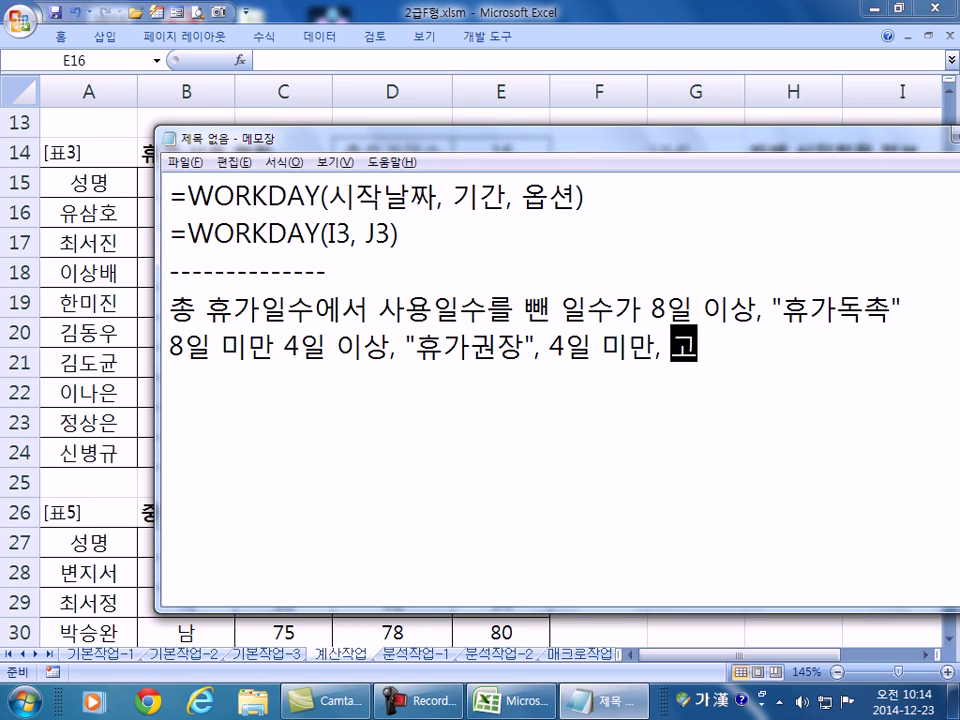
type("ㅇ백")
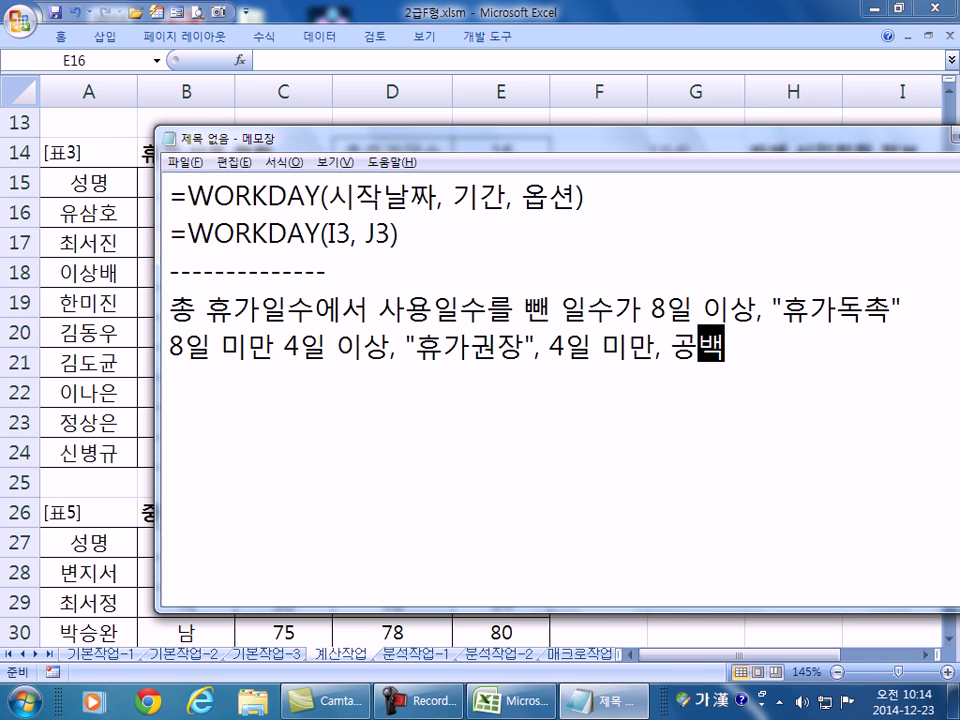
key("Return")
Move the Notepad window below row 16 of the sheet and write =E14-D16 under the conditions.
left_click_drag(386, 156, 368, 256)
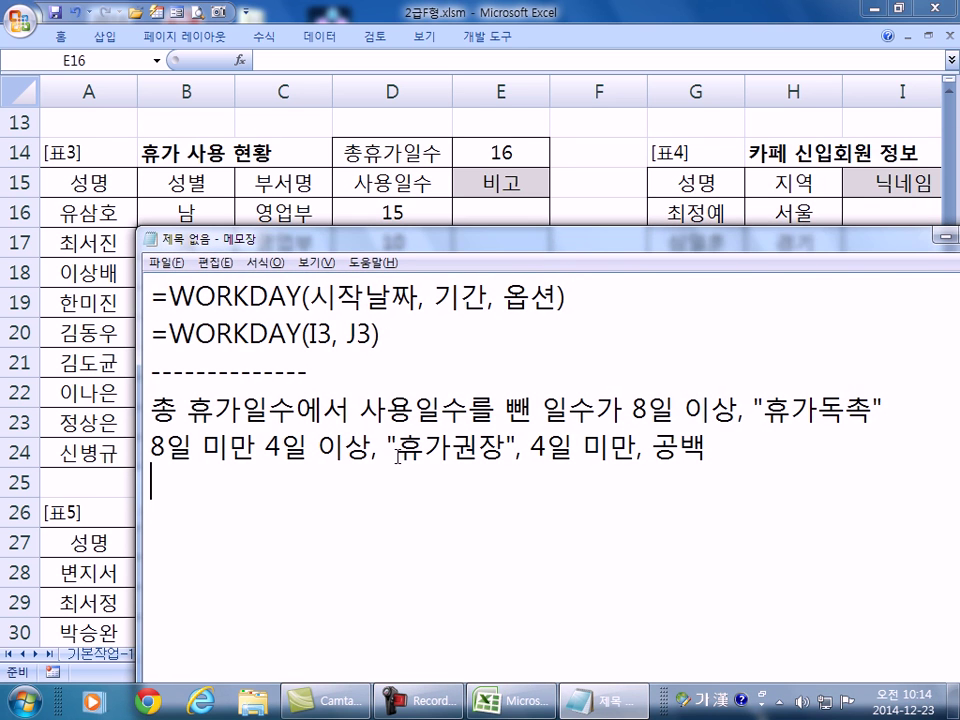
scroll(403, 514, "down", 1)
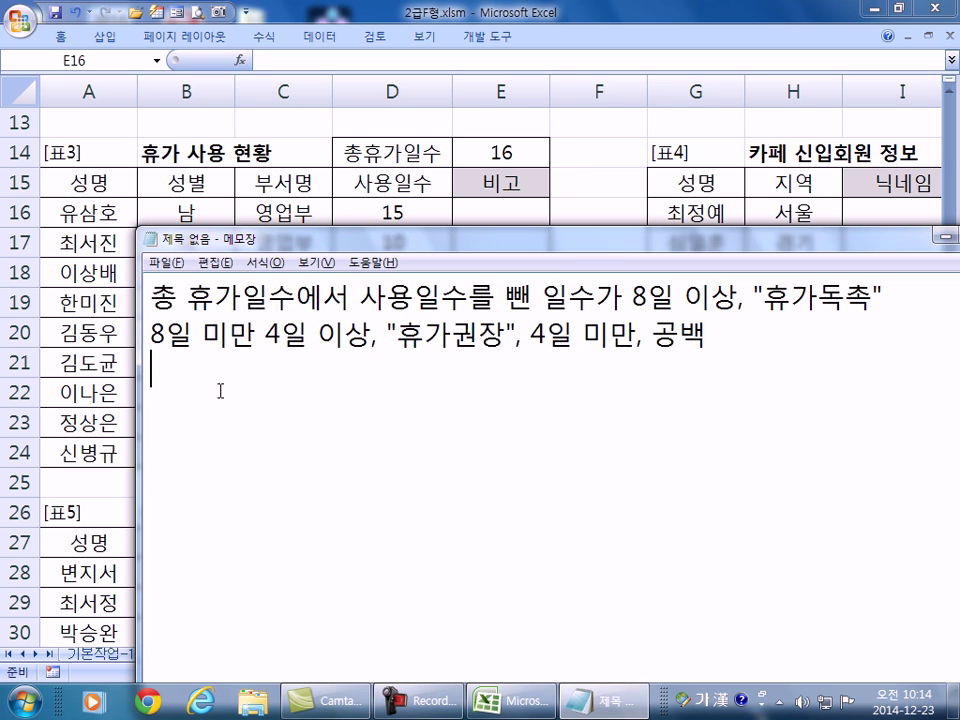
type("=")
key("Hangul")
type("E")
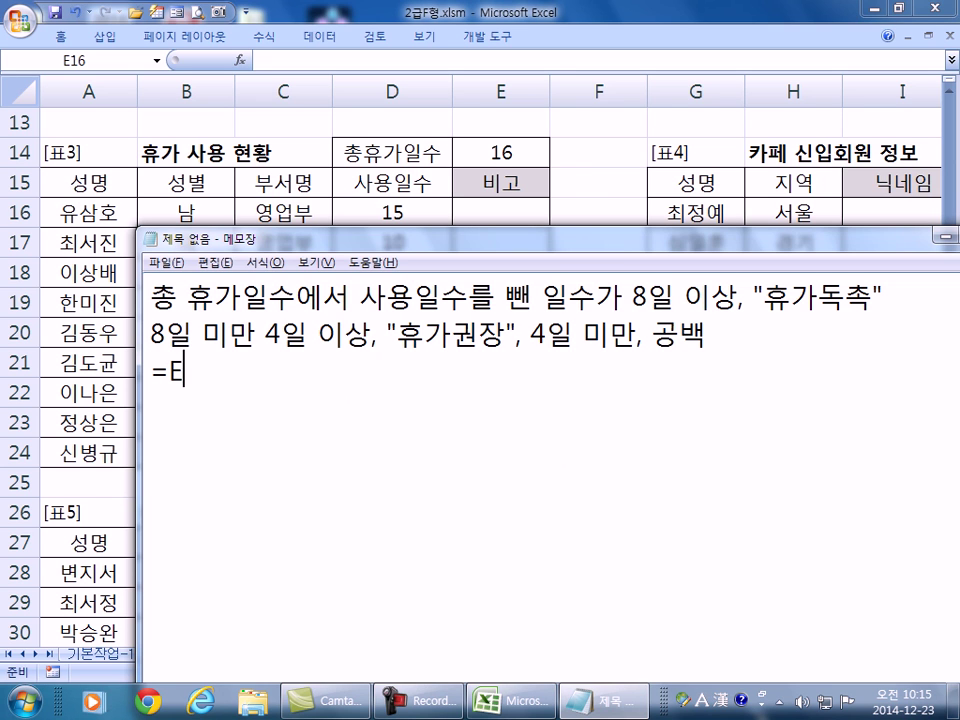
type("14-D")
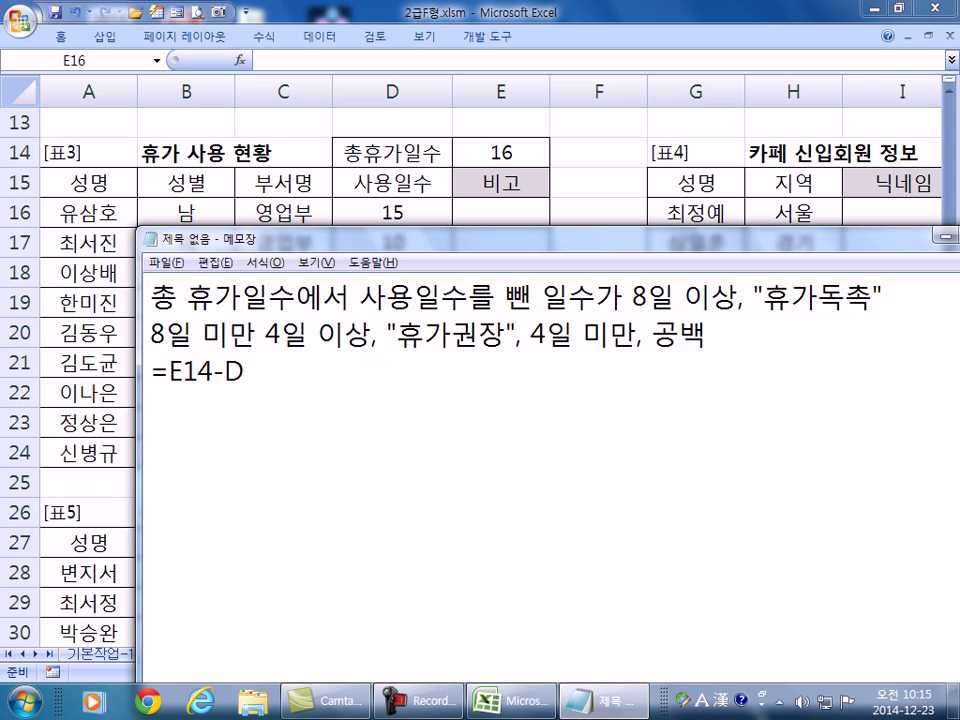
type("16")
Make the E14 reference absolute so the note's formula reads =$E$14-D16.
key("Left")
key("Left")
key("Left")
key("Left")
key("Left")
key("Left")
key("Left")
key("alt+Tab")
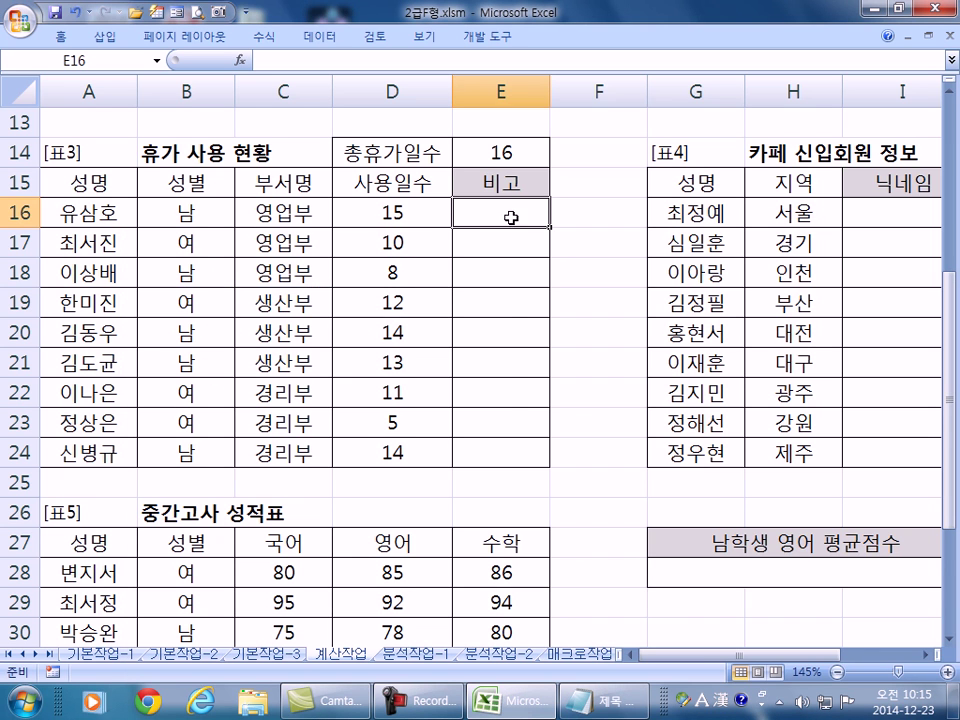
key("alt+Tab")
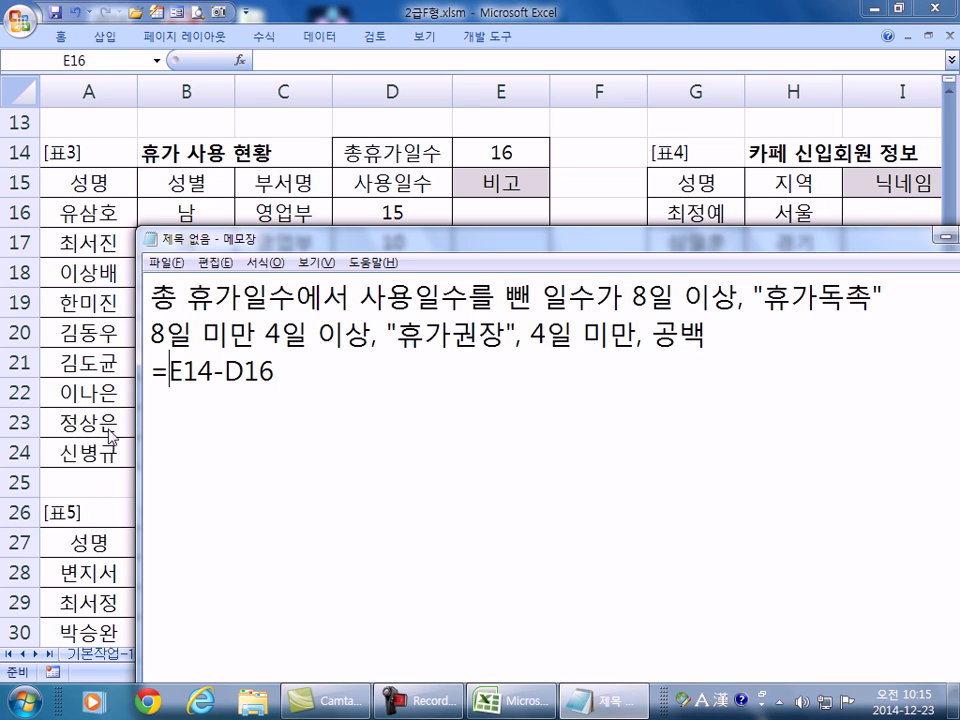
type("$")
key("Right")
type("$")
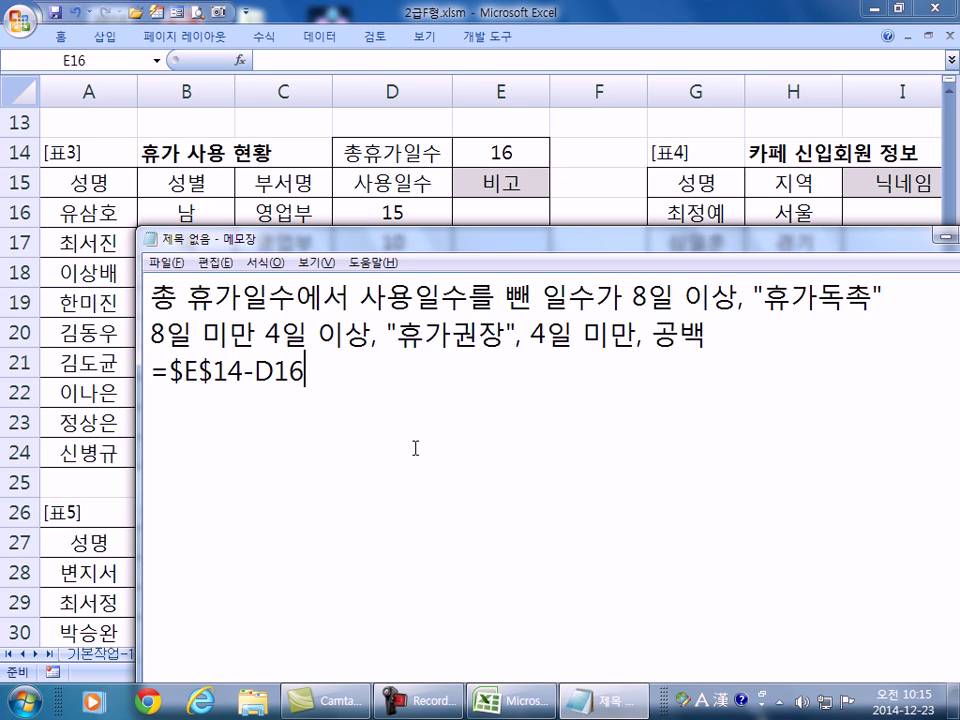
Extend the note's formula with the comparison and first result so it reads =$E$14-D16 >=8 , "휴가독촉",.
key("End")
type(">=")
type("8")
type(" , ")
type("\"GN")
key("BackSpace")
key("BackSpace")
key("Hangul")
type("ㅎ휴가독촉\",")
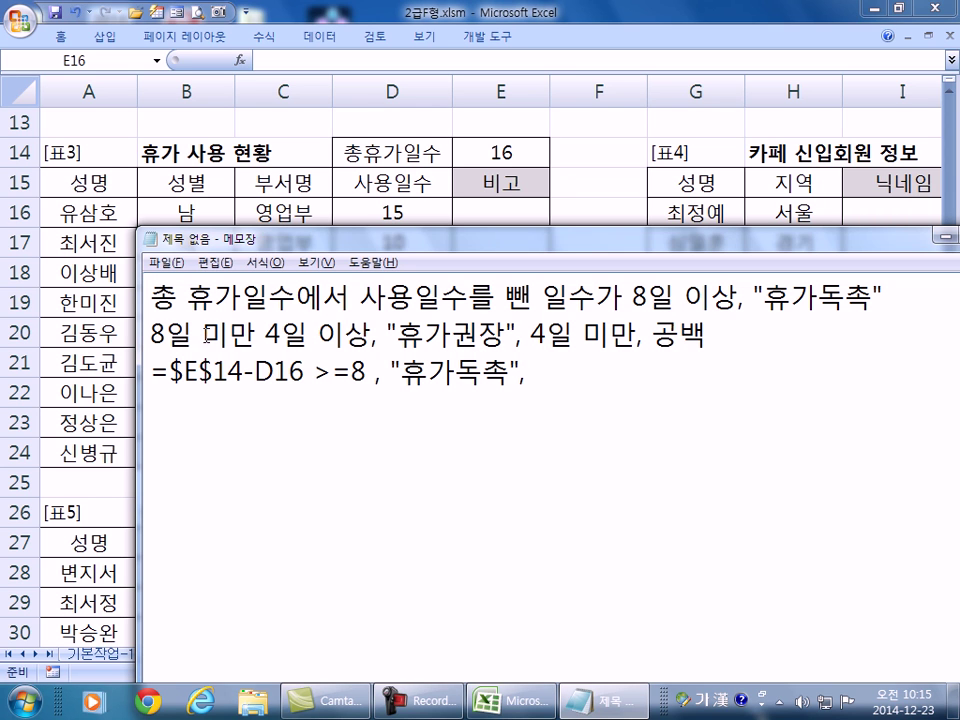
Duplicate the note's >=8 formula line directly below itself and change the copy's threshold to 4.
left_click_drag(372, 336, 122, 331)
left_click_drag(632, 297, 740, 297)
left_click(592, 376)
left_click_drag(265, 336, 371, 336)
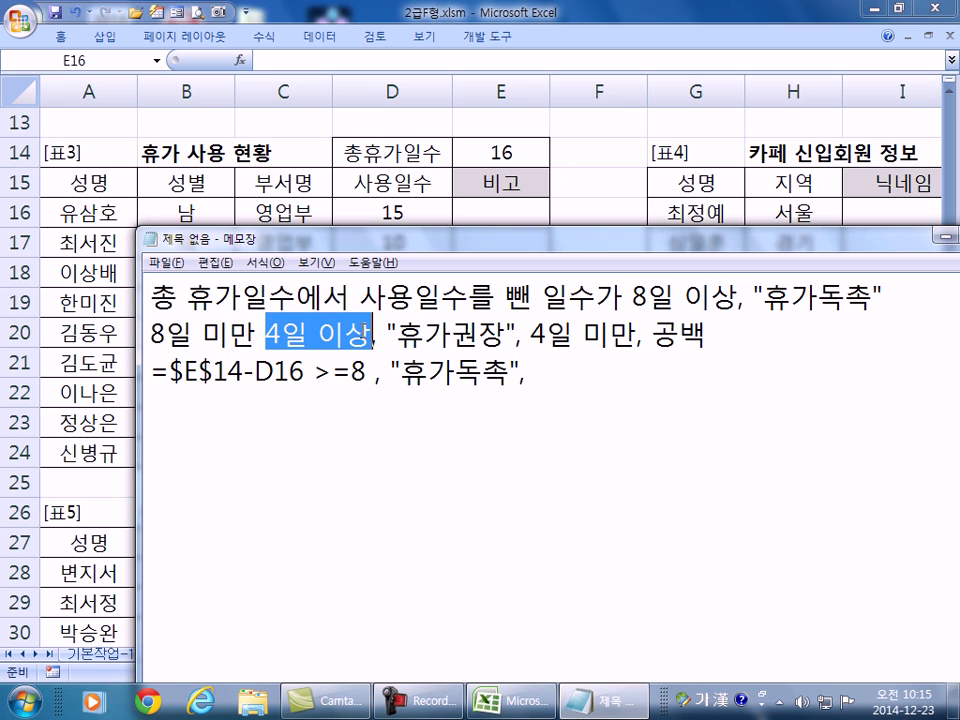
left_click_drag(153, 374, 154, 401)
key("ctrl+c")
left_click(175, 405)
key("ctrl+v")
left_click_drag(349, 409, 366, 409)
type("4")
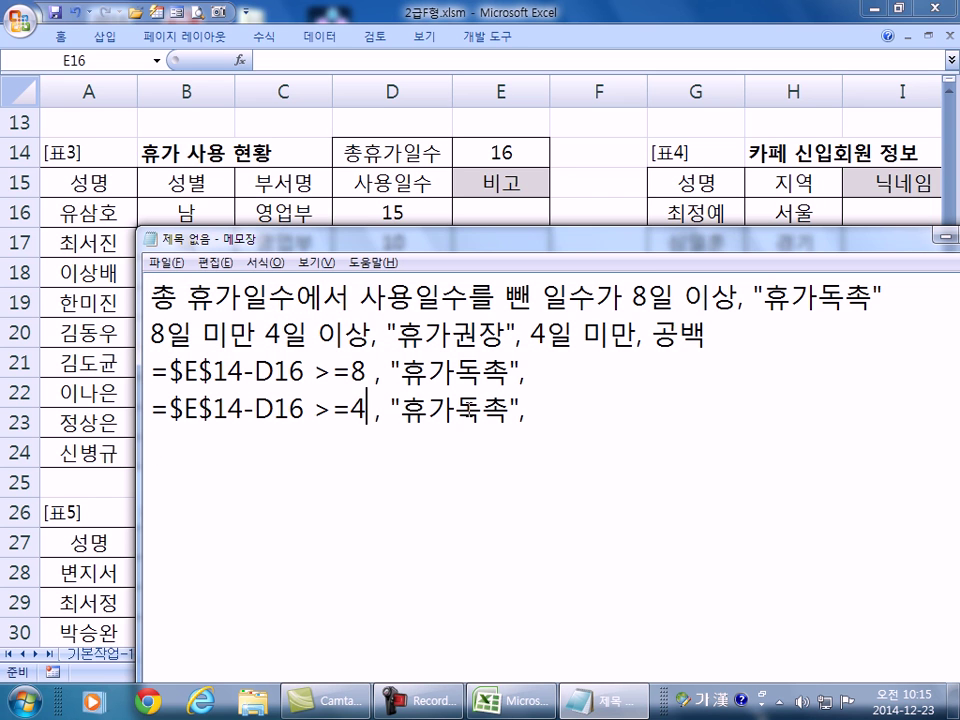
Change the copied line's result to "휴가권장" and append "" as its final value.
left_click_drag(455, 409, 511, 409)
type("권장")
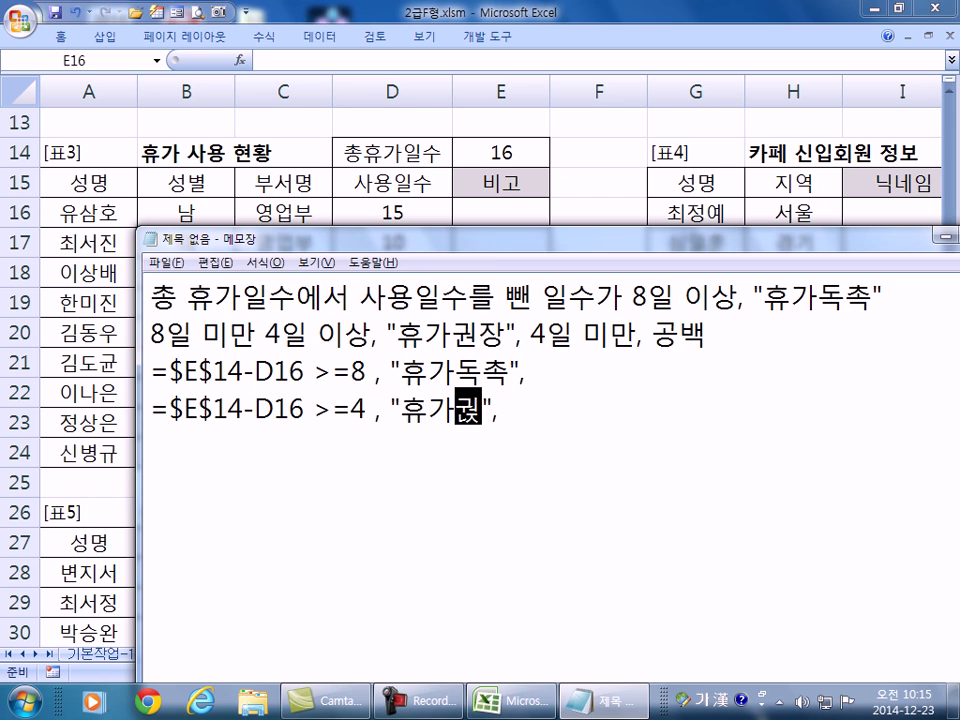
key("End")
type("\"\"")
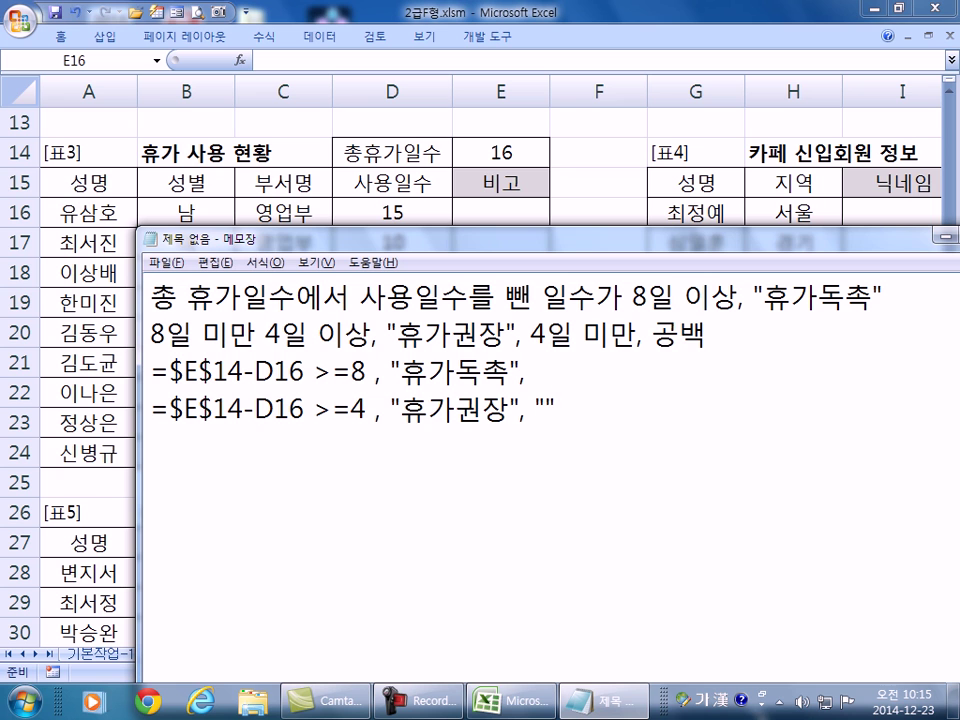
Duplicate the >=8 and >=4 formula lines together below the existing ones in the note.
key("Return")
key("Up")
key("Up")
key("shift+Down")
key("shift+Down")
key("ctrl+c")
key("Down")
key("ctrl+v")
key("Up")
key("Up")
key("Right")
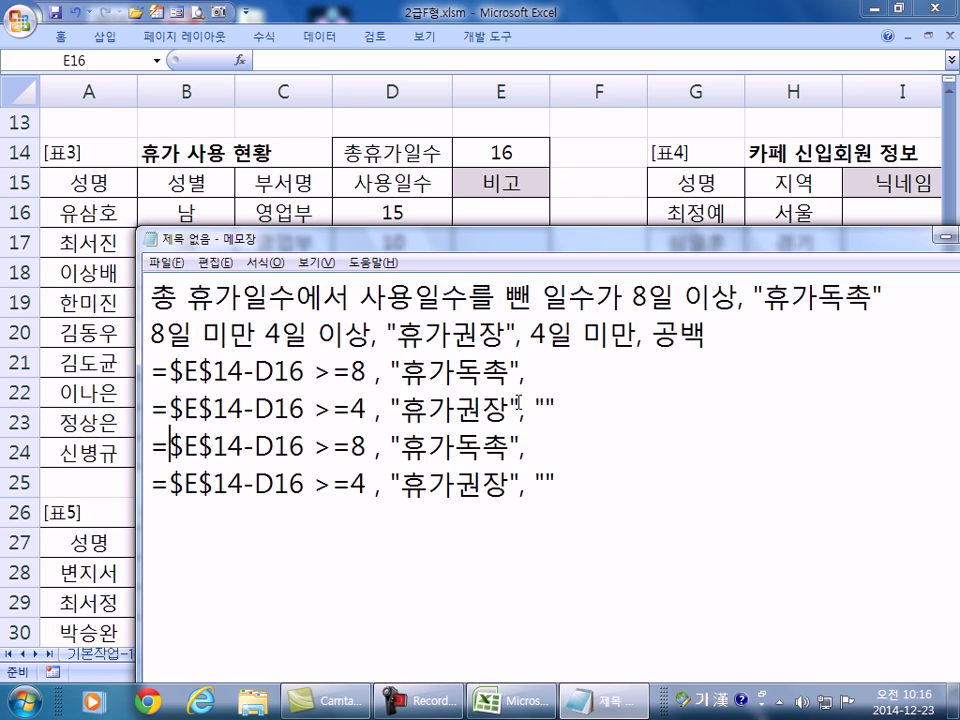
Merge the duplicated lines into one formula starting with =IF( and a closing parenthesis, without the second equals sign.
type("IF(")
key("End")
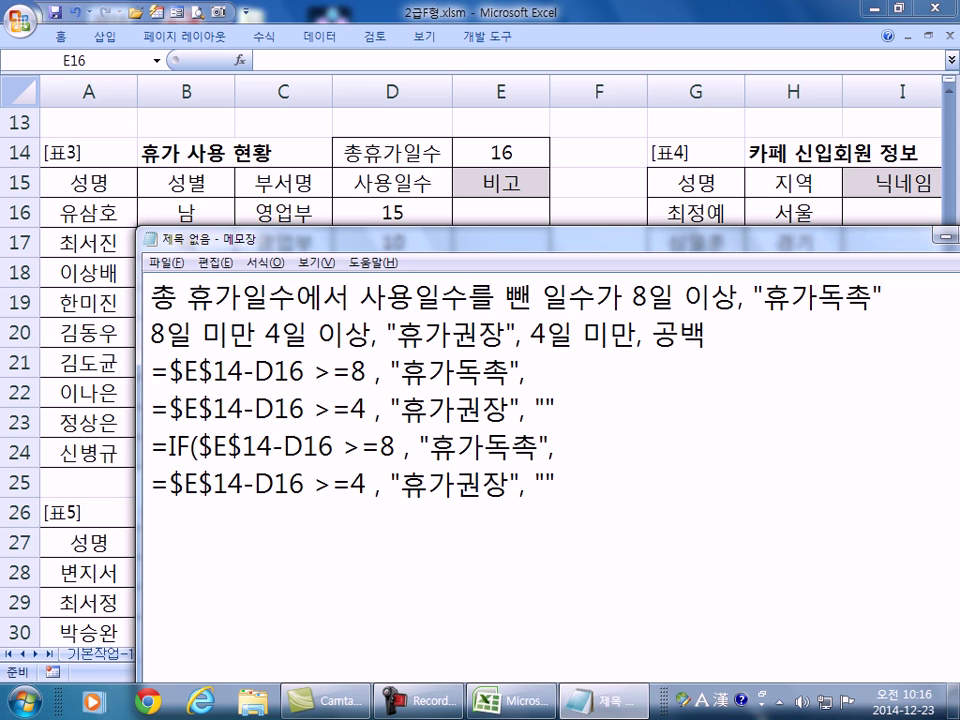
key("Delete")
key("Delete")
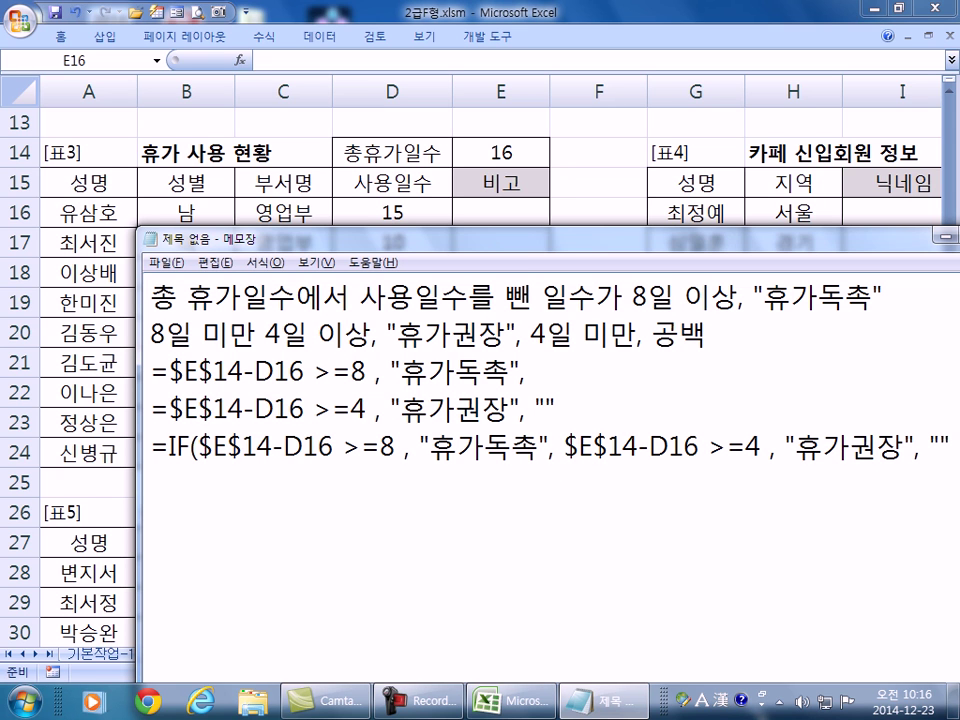
key("End")
type(")")
left_click_drag(260, 238, 208, 208)
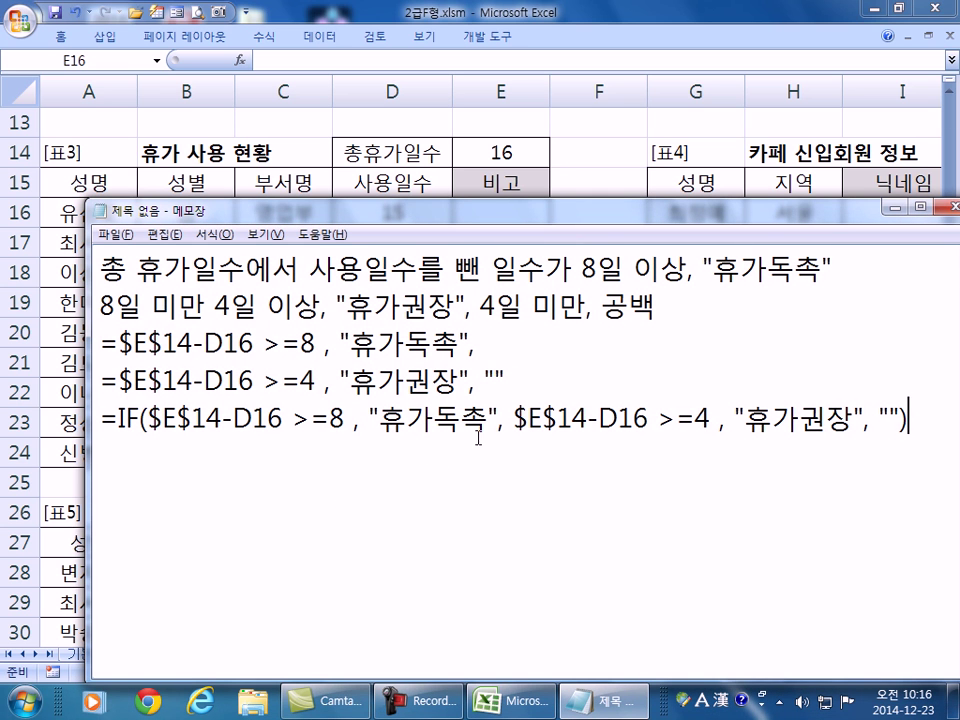
Nest the >=4 condition in a second IF( and add the extra closing parenthesis at the formula's end.
left_click(515, 420)
type("IF(")
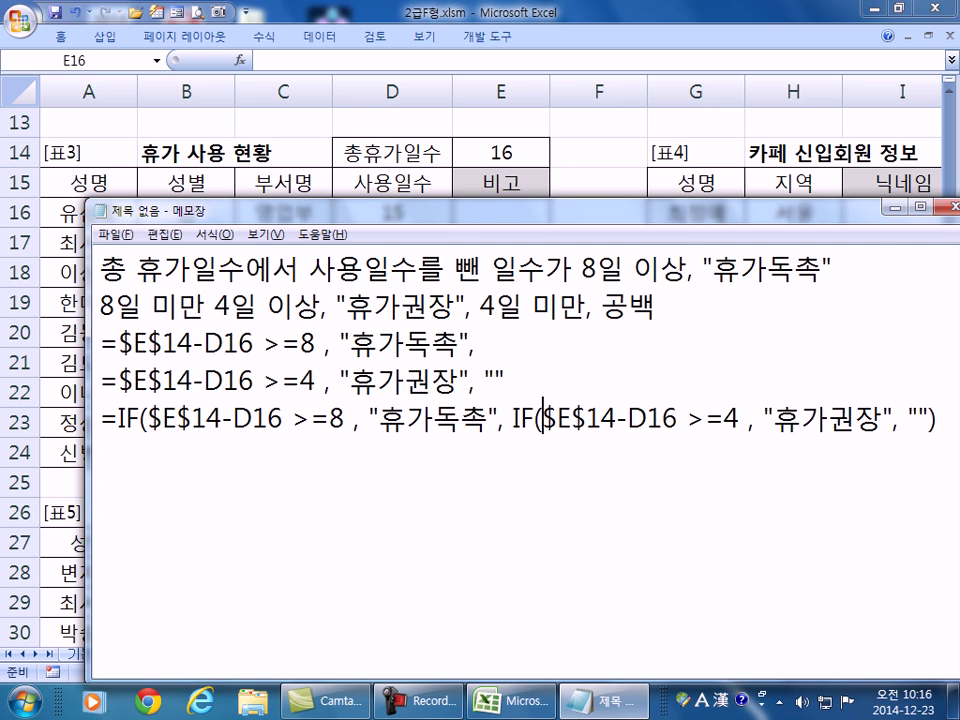
left_click(941, 412)
type(")")
left_click_drag(148, 420, 271, 418)
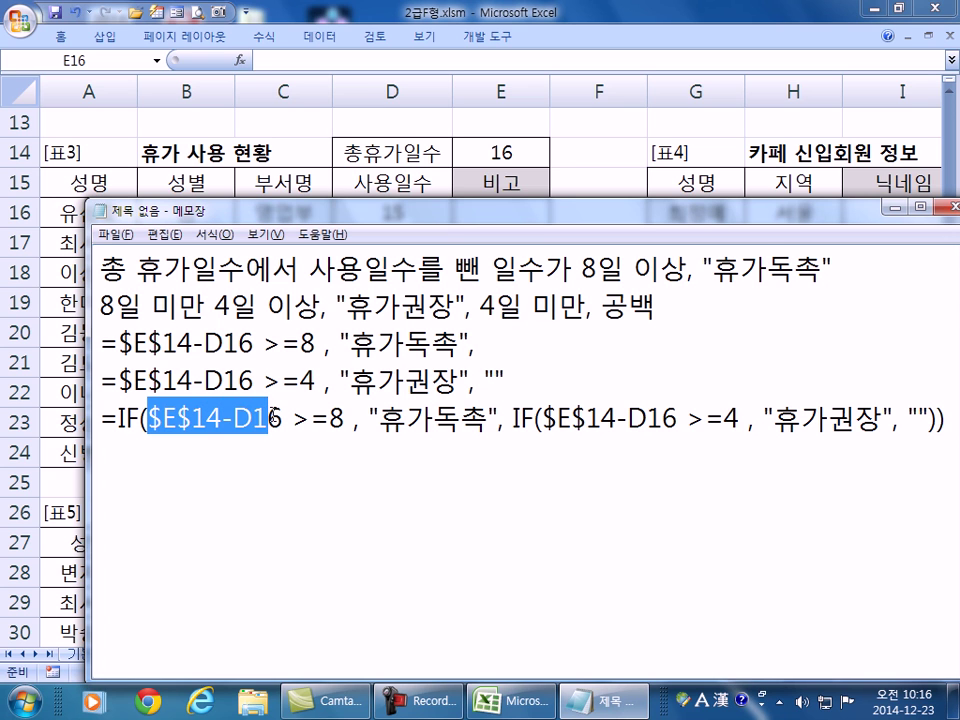
left_click(252, 420)
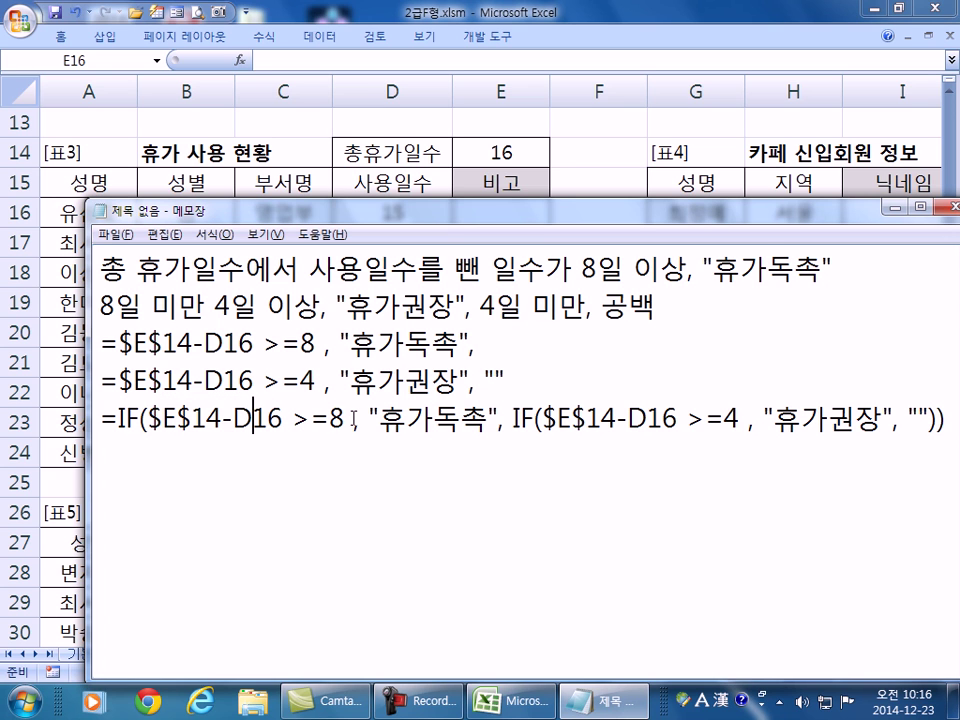
left_click_drag(379, 420, 481, 428)
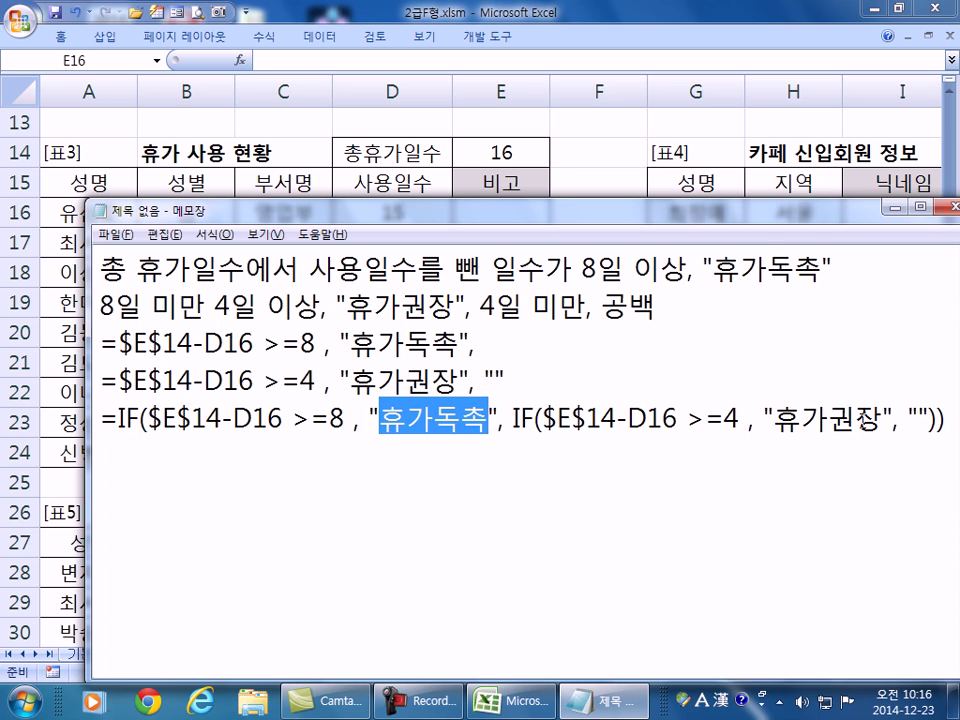
left_click_drag(880, 420, 802, 421)
left_click(919, 419)
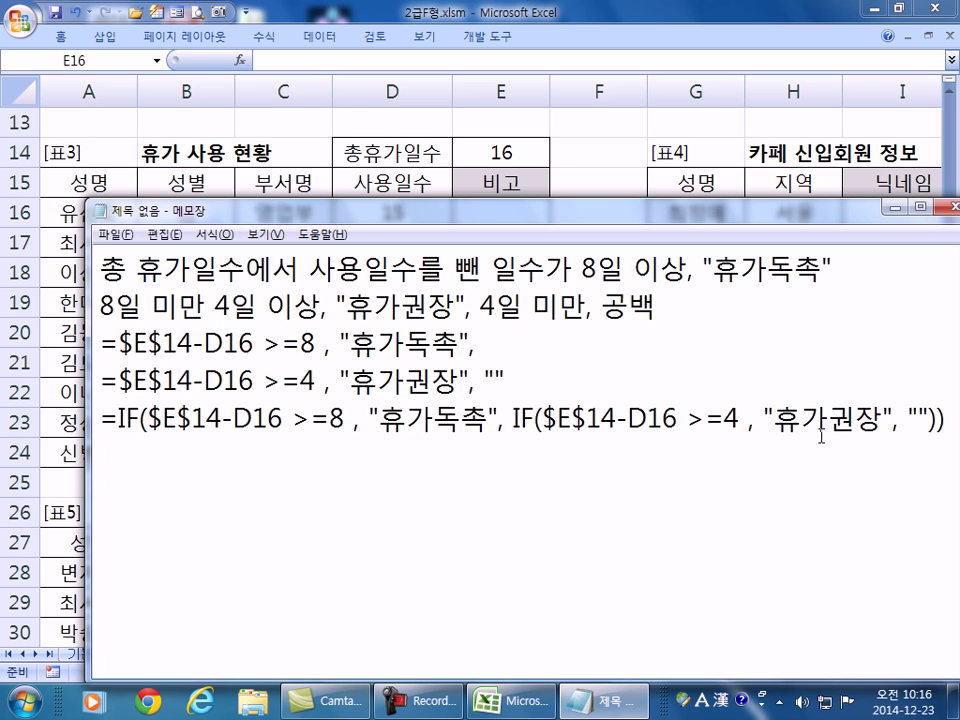
Copy the finished nested IF formula from the note into Excel cell E16 and fill it down to E24.
left_click_drag(103, 420, 946, 421)
key("ctrl+c")
key("alt+Tab")
double_click(499, 208)
key("ctrl+v")
key("Return")
left_click(546, 214)
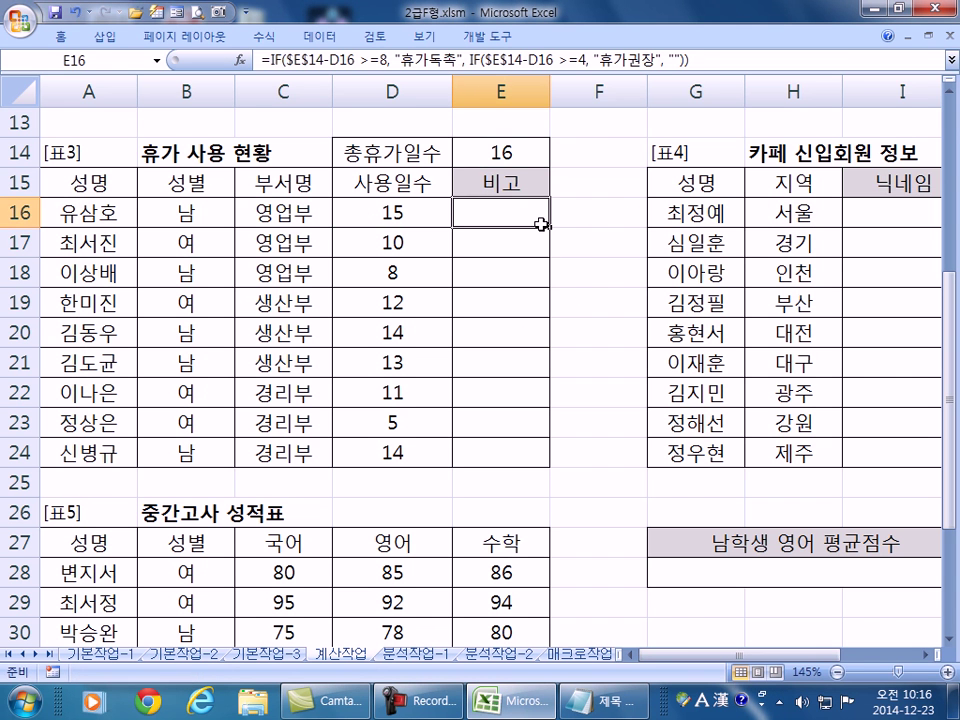
double_click(549, 229)
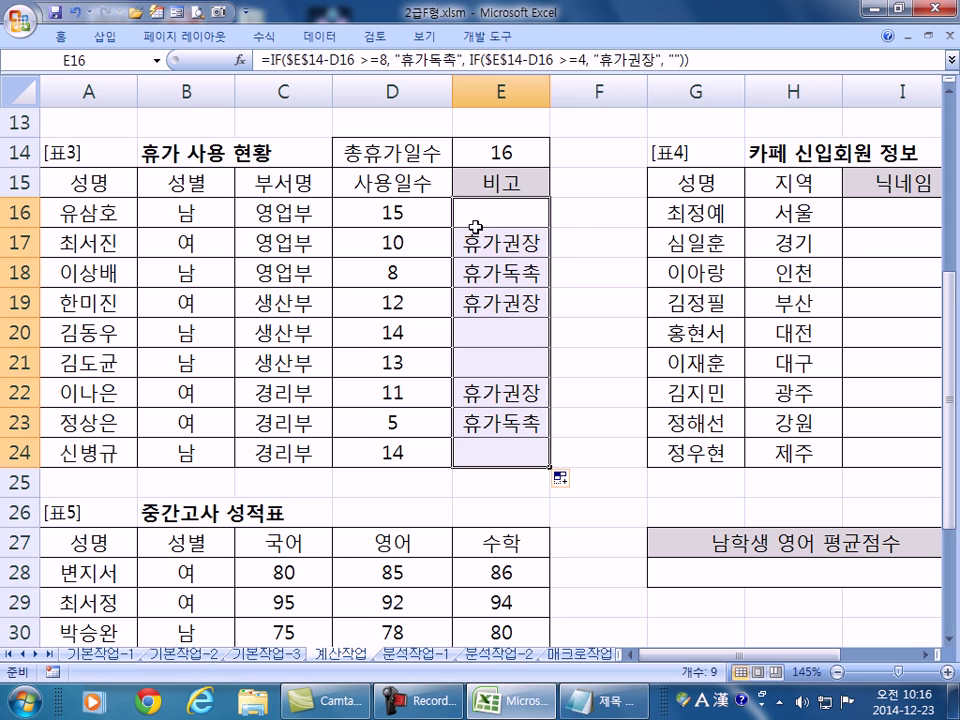
left_click(540, 222)
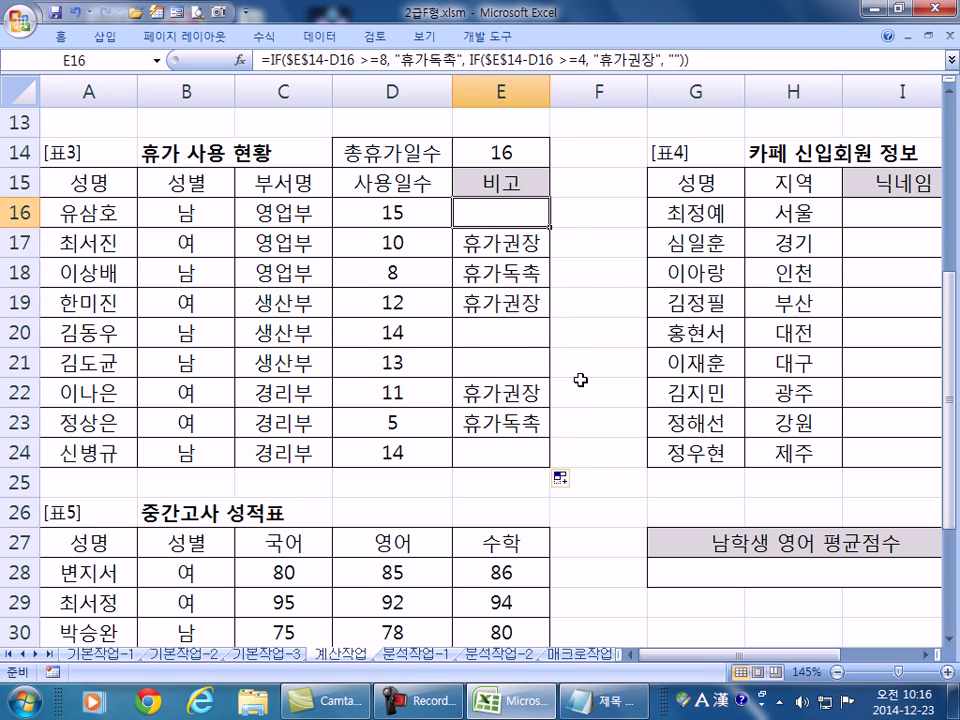
Switch to Notepad and compare the written 8일 and 4일 conditions with the matching parts of the IF formulas.
key("alt+Tab")
left_click(365, 450)
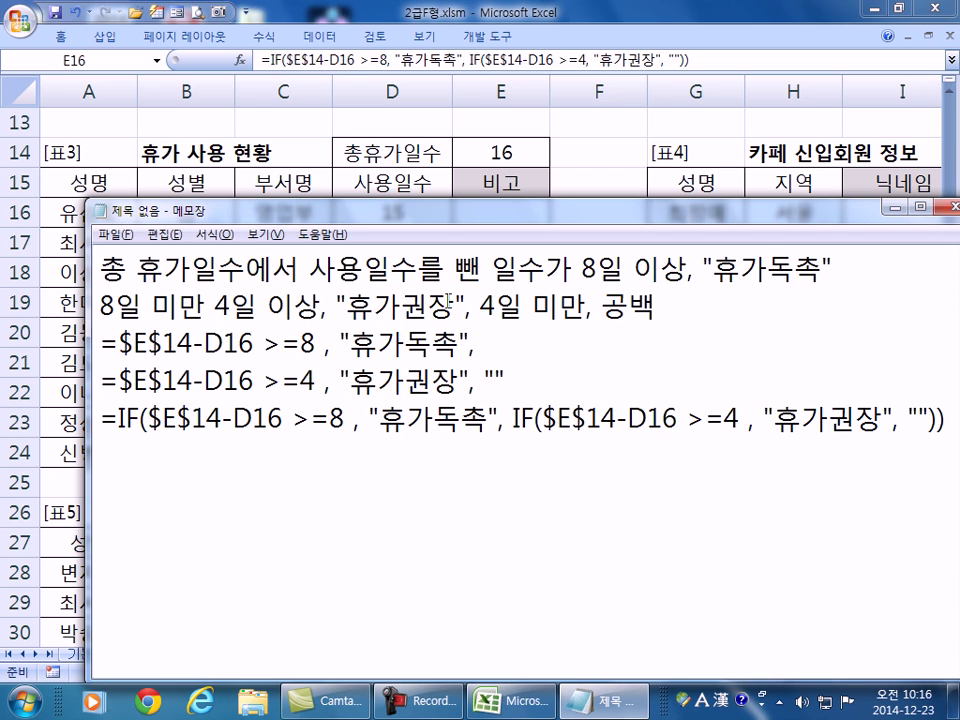
left_click(581, 268)
left_click_drag(583, 268, 688, 270)
left_click(833, 270)
left_click_drag(263, 345, 318, 345)
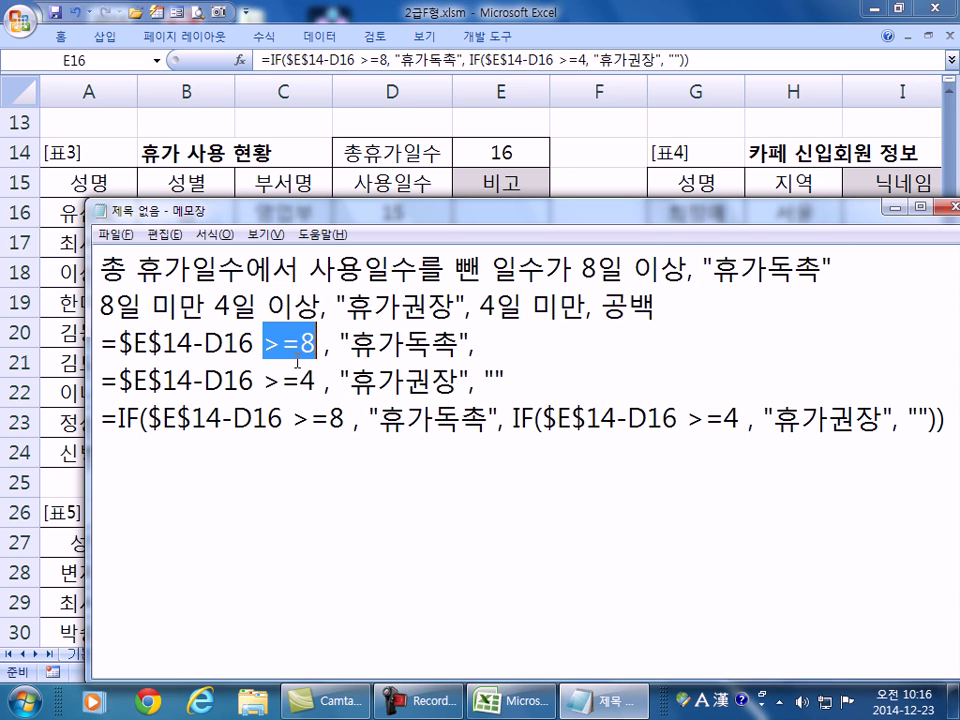
left_click_drag(100, 306, 320, 310)
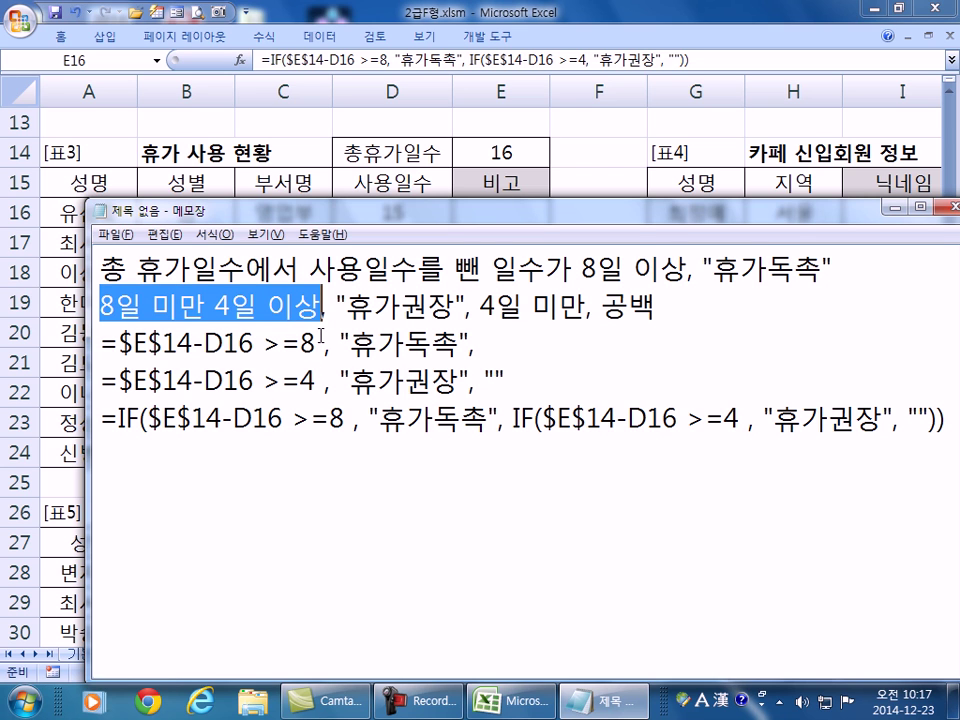
left_click_drag(317, 345, 264, 344)
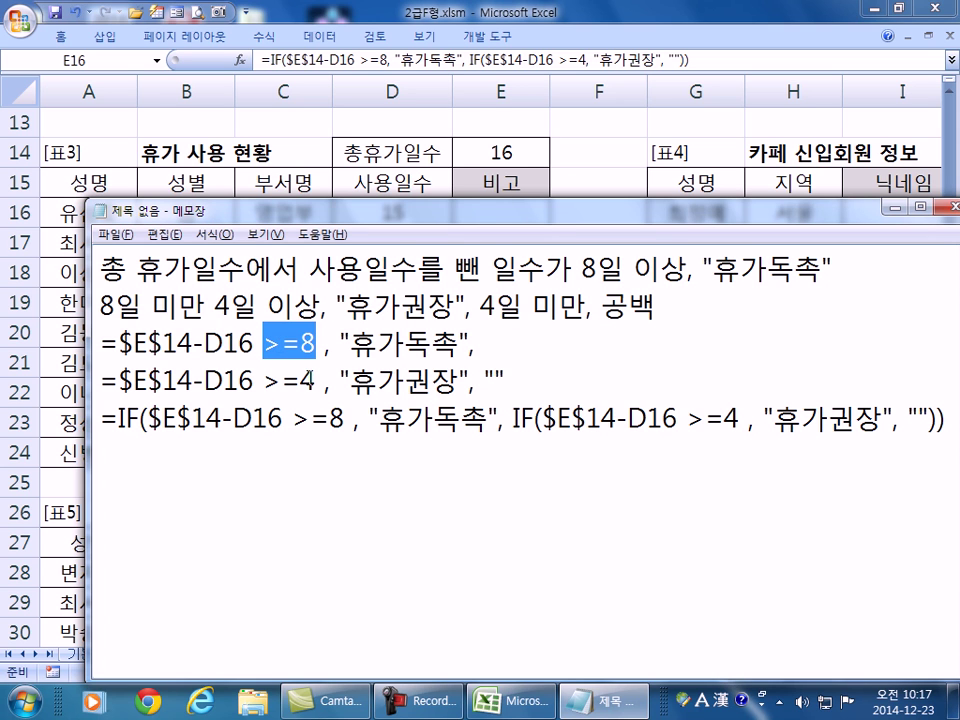
left_click_drag(270, 379, 316, 381)
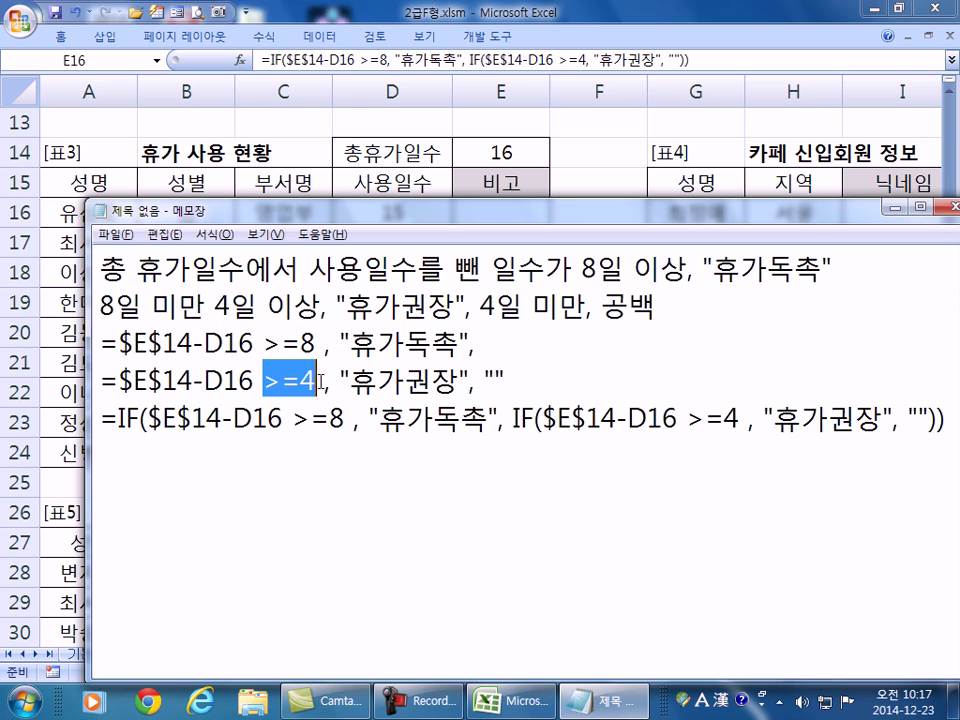
left_click_drag(80, 380, 452, 382)
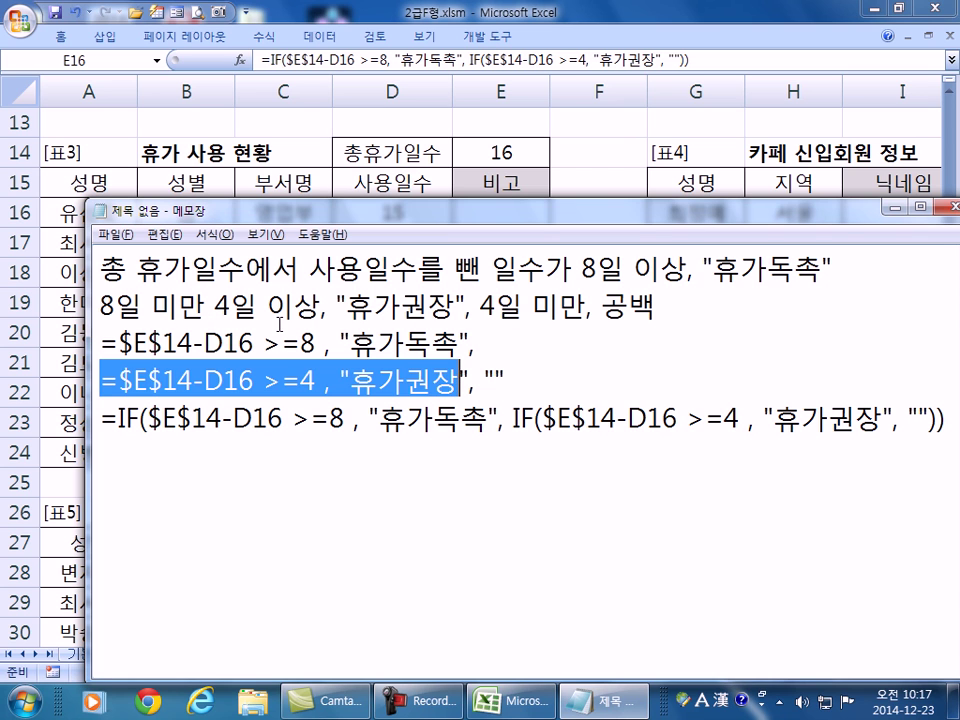
left_click_drag(476, 343, 205, 343)
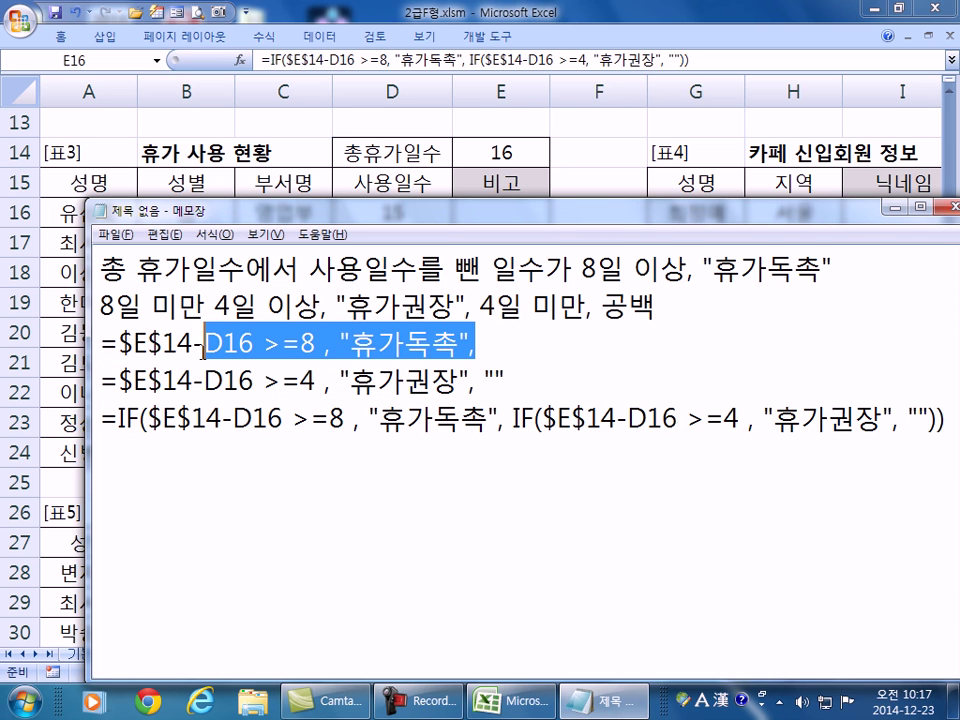
left_click(543, 420)
left_click_drag(543, 420, 740, 420)
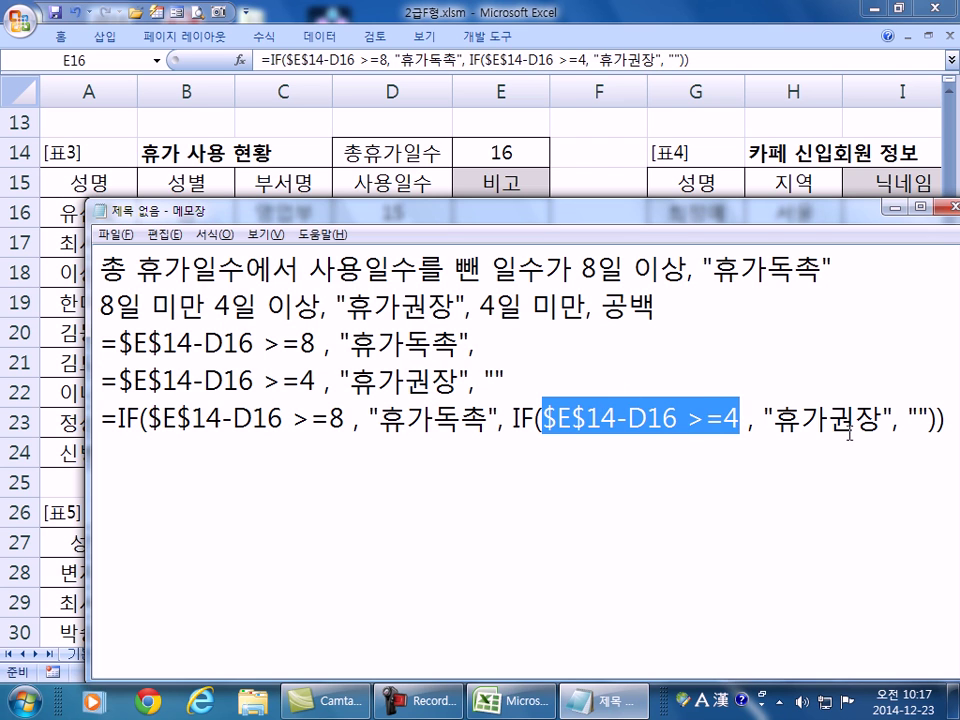
left_click(913, 416)
left_click(216, 462)
Copy the formula text from Excel cell E16 and paste it below the last formula in the Notepad note.
key("alt+Tab")
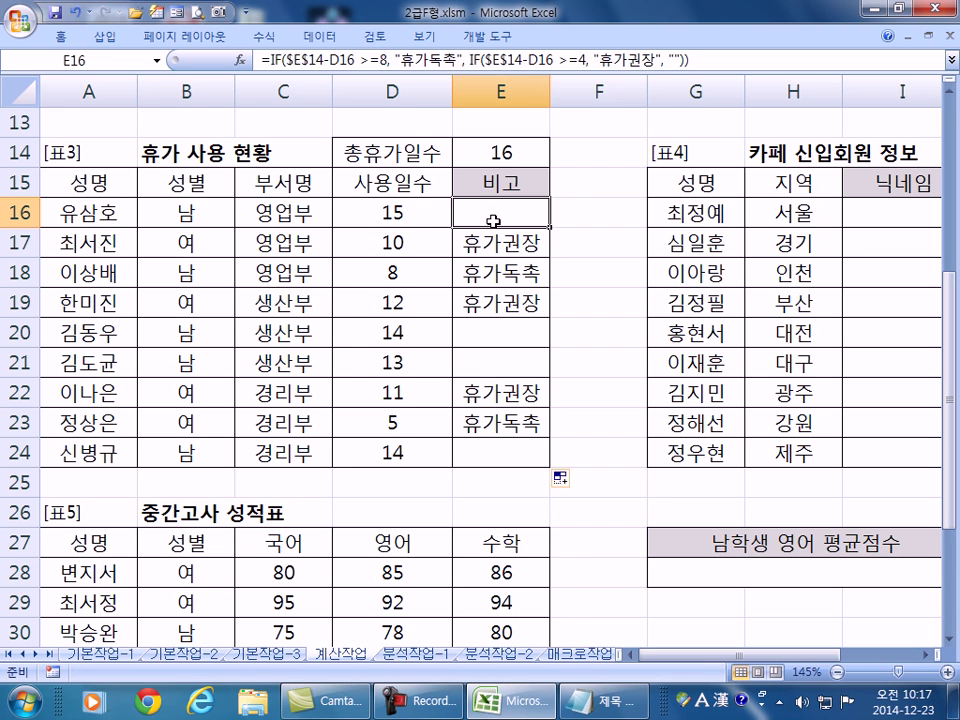
key("F2")
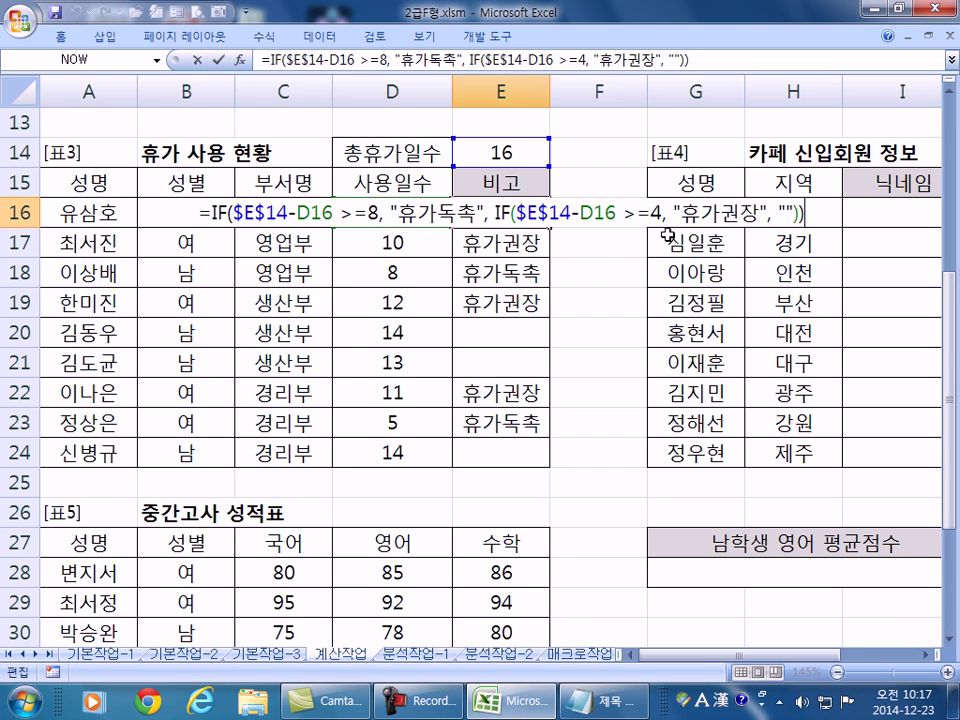
left_click_drag(850, 210, 343, 275)
key("ctrl+c")
key("alt+Tab")
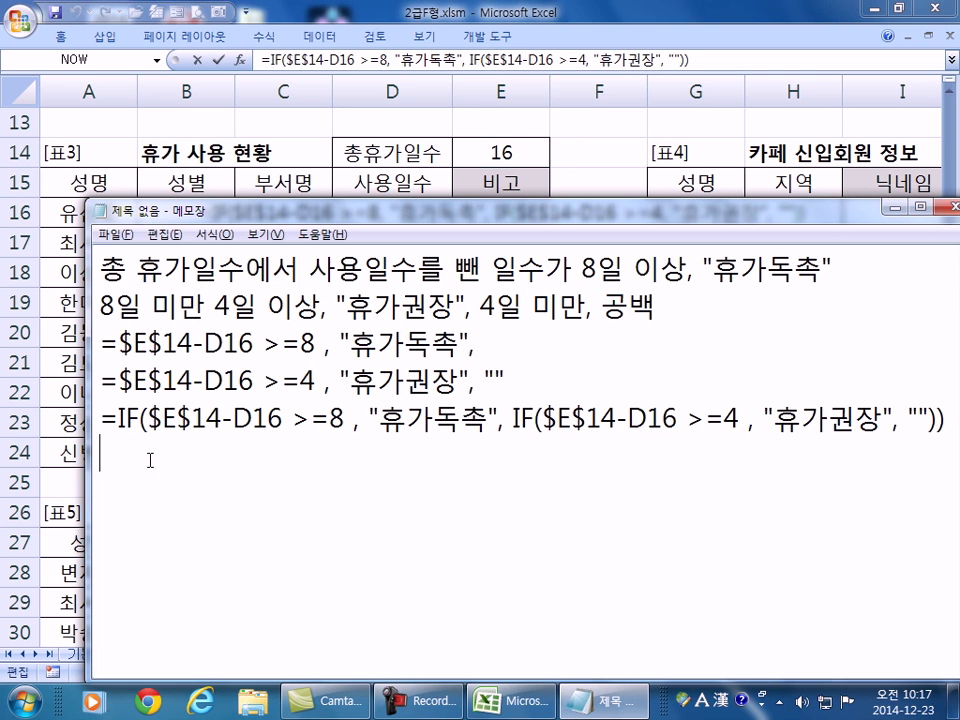
key("ctrl+v")
Remove the spaces before the commas that follow 8 and 4 in the note's three earlier formula lines.
key("Up")
left_click(355, 424)
key("BackSpace")
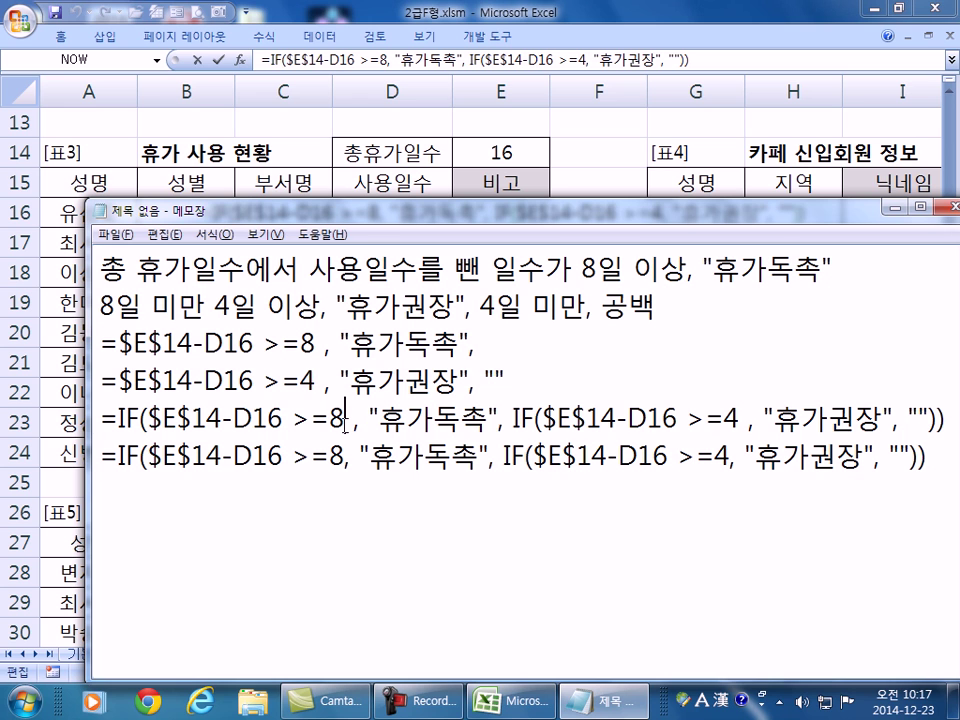
left_click(321, 378)
key("BackSpace")
left_click(319, 344)
key("BackSpace")
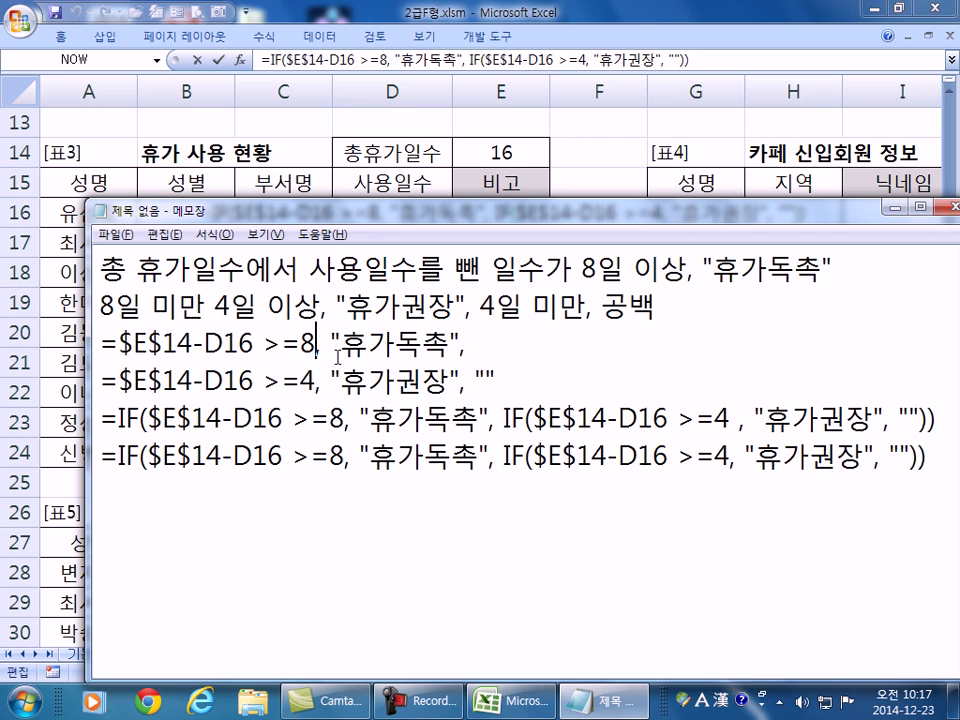
left_click(733, 424)
key("BackSpace")
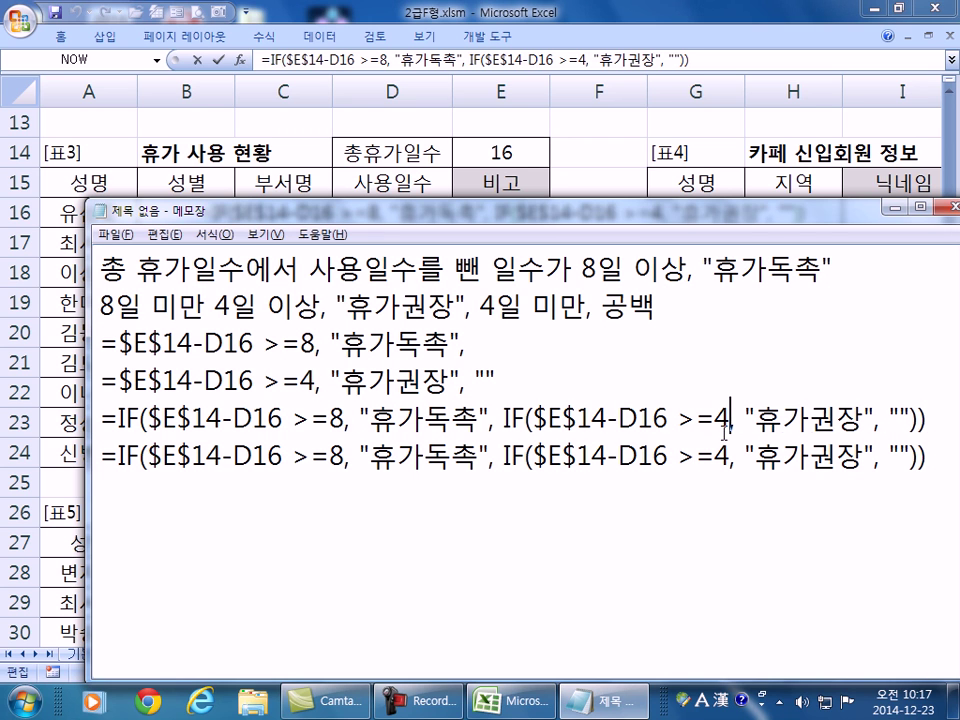
Add a dashed separator line below the note's formulas, then switch to Excel and leave E16's edit mode without changes.
left_click(470, 511)
type("------------")
key("Return")
key("alt+Tab")
key("Escape")
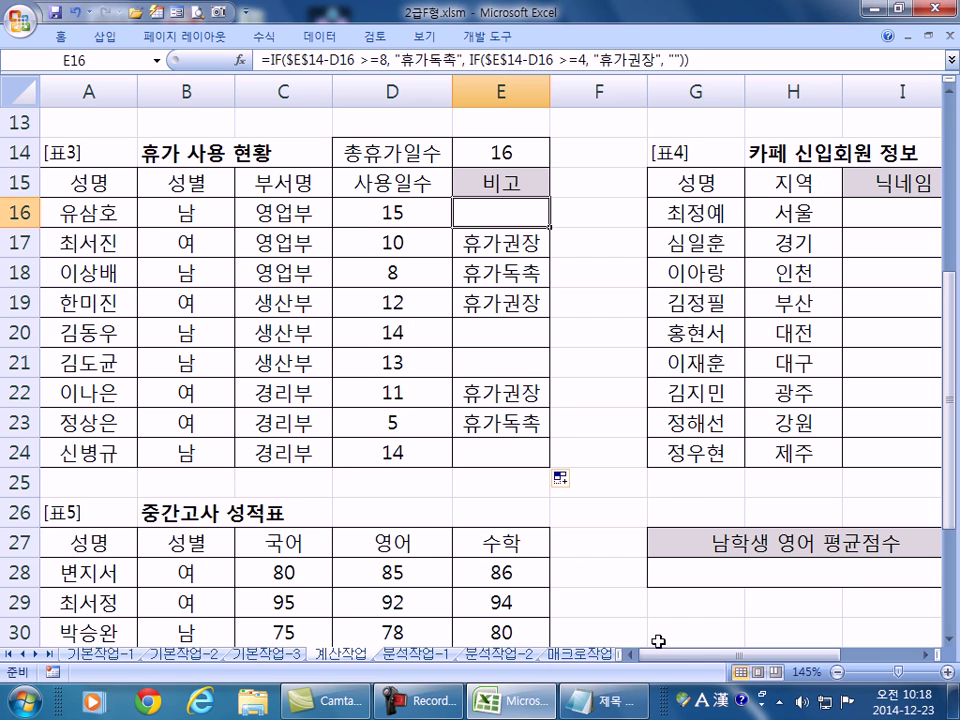
Go to the 닉네임 column of 표4 and highlight the part before the @ in cell J16's e-mail address.
left_click_drag(760, 655, 888, 656)
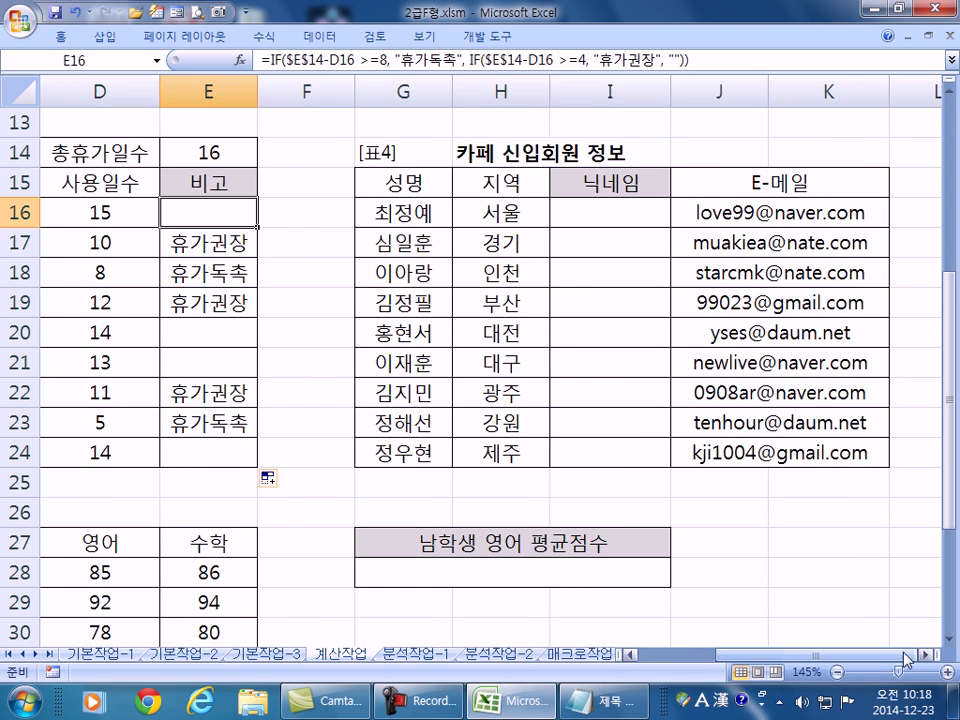
left_click(471, 212)
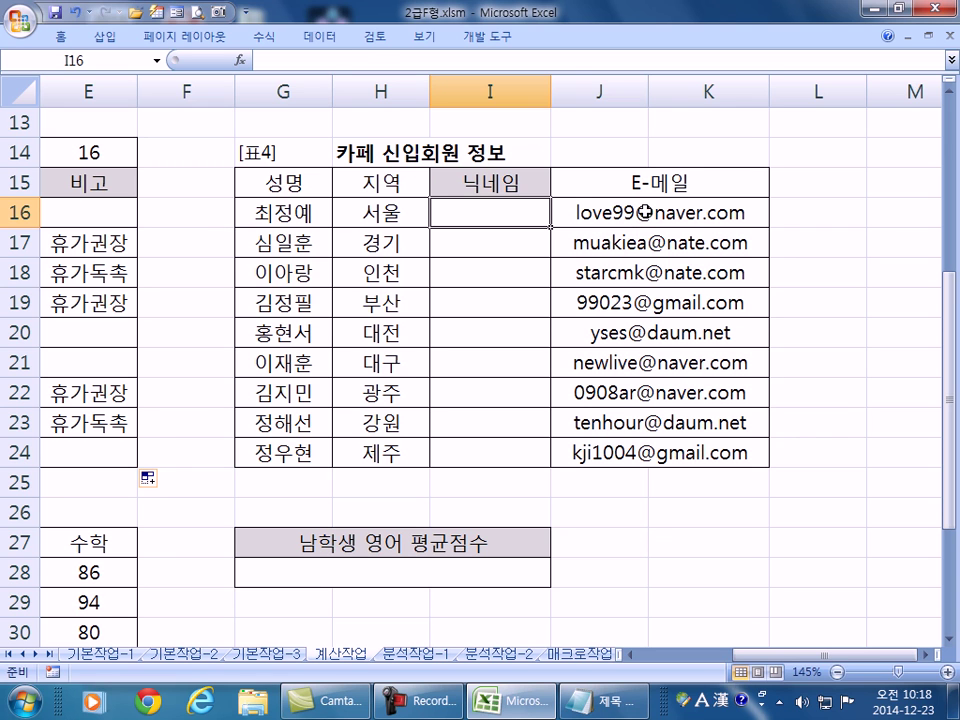
left_click(634, 214)
double_click(634, 214)
left_click_drag(634, 214, 545, 209)
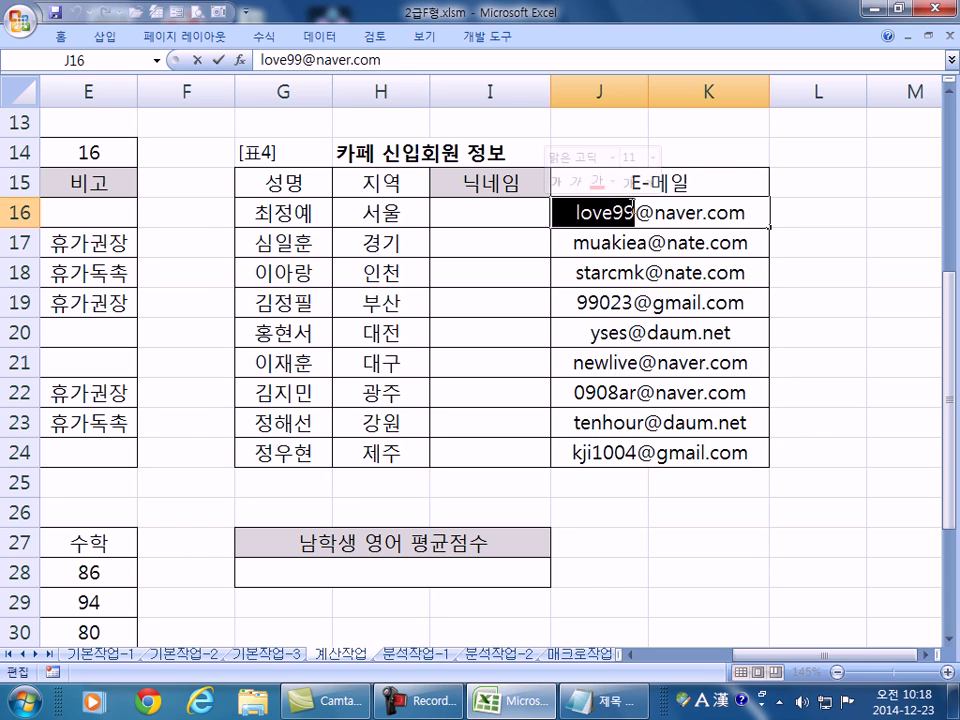
Highlight the @ sign and the characters before it in cell J16's e-mail address, leave the cell unchanged and select I16.
key("Right")
key("shift+Right")
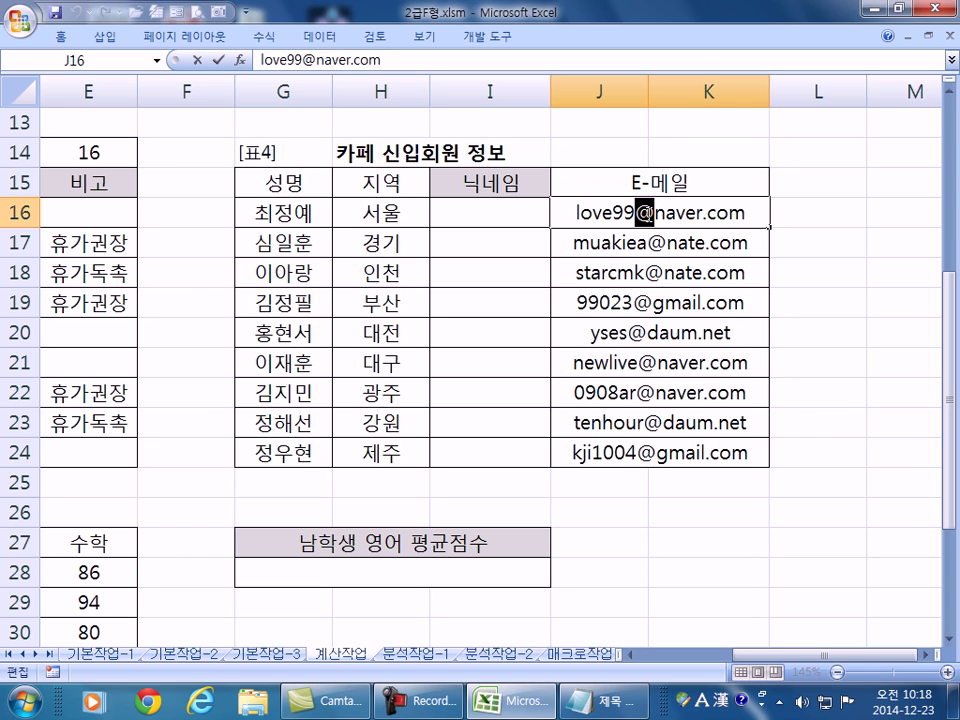
key("shift+Left")
key("shift+Left")
key("shift+Left")
key("shift+Left")
key("shift+Left")
key("shift+Left")
key("shift+Left")
key("shift+Right")
left_click(510, 203)
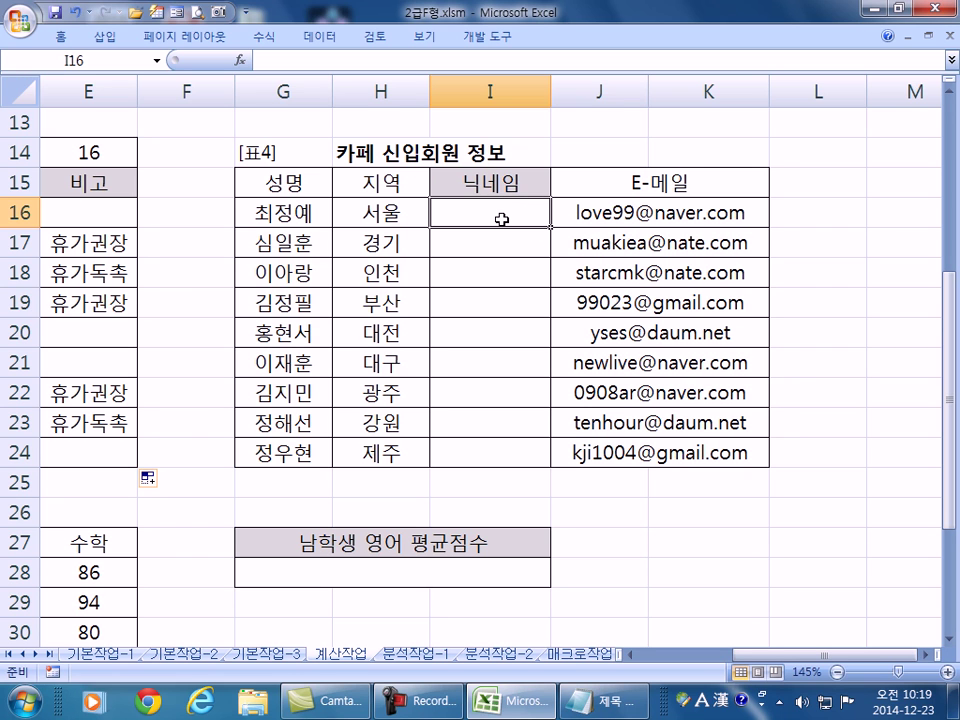
type("=MID(")
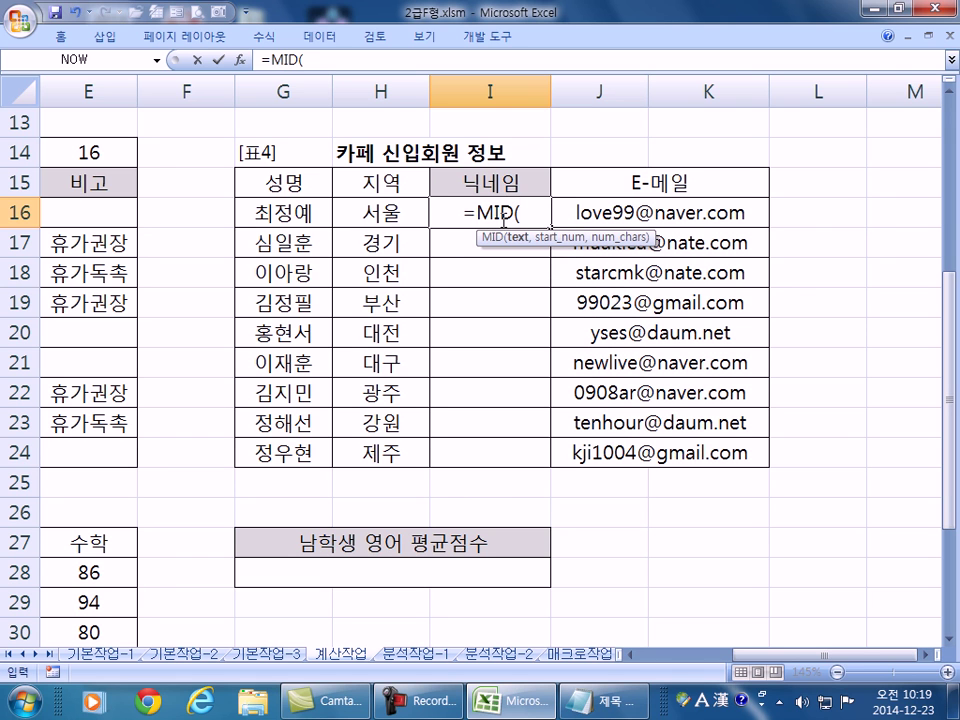
left_click(592, 211)
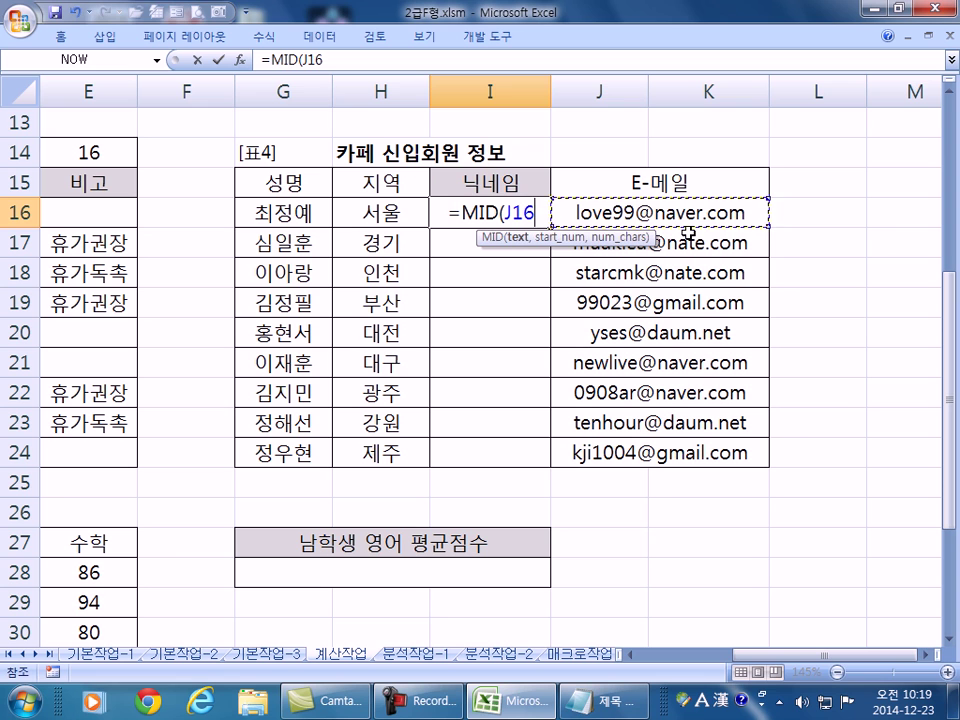
type(",1")
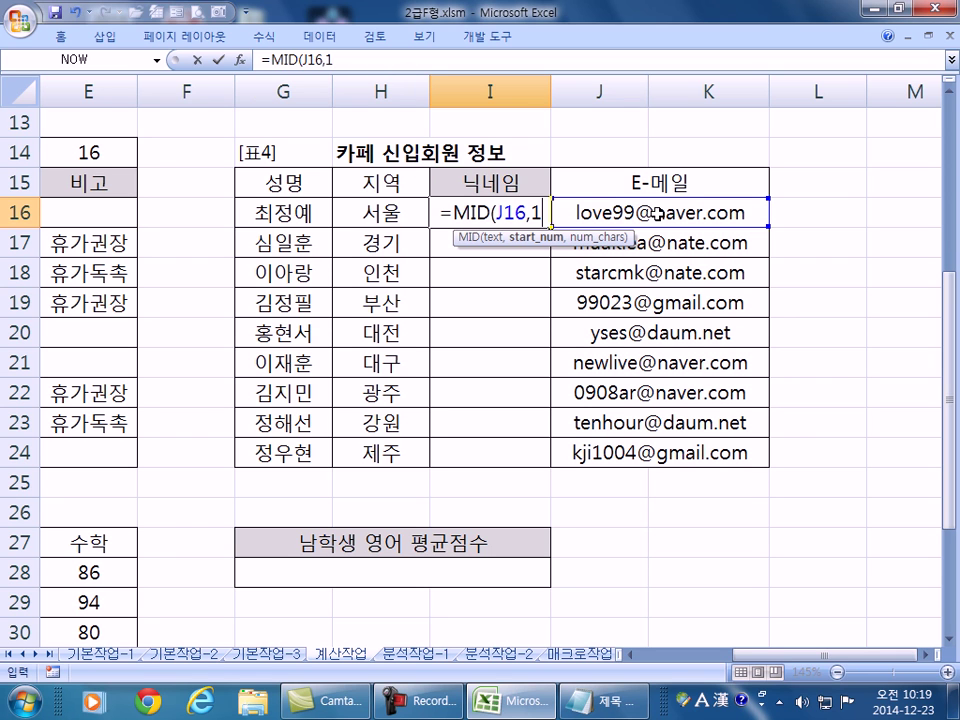
type(",")
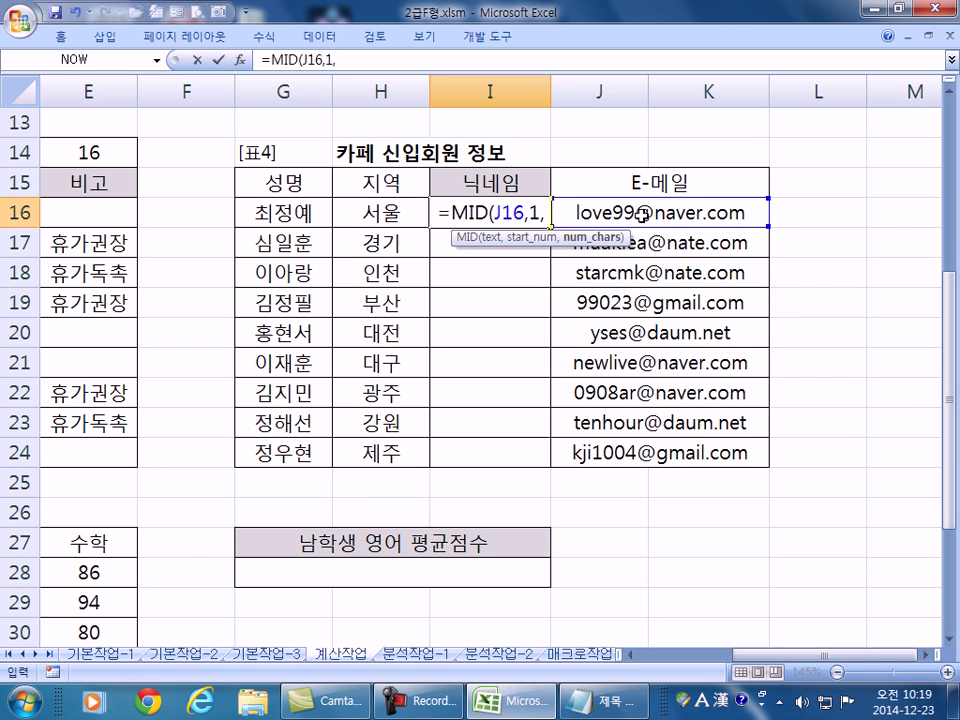
type("SEAR")
key("Tab")
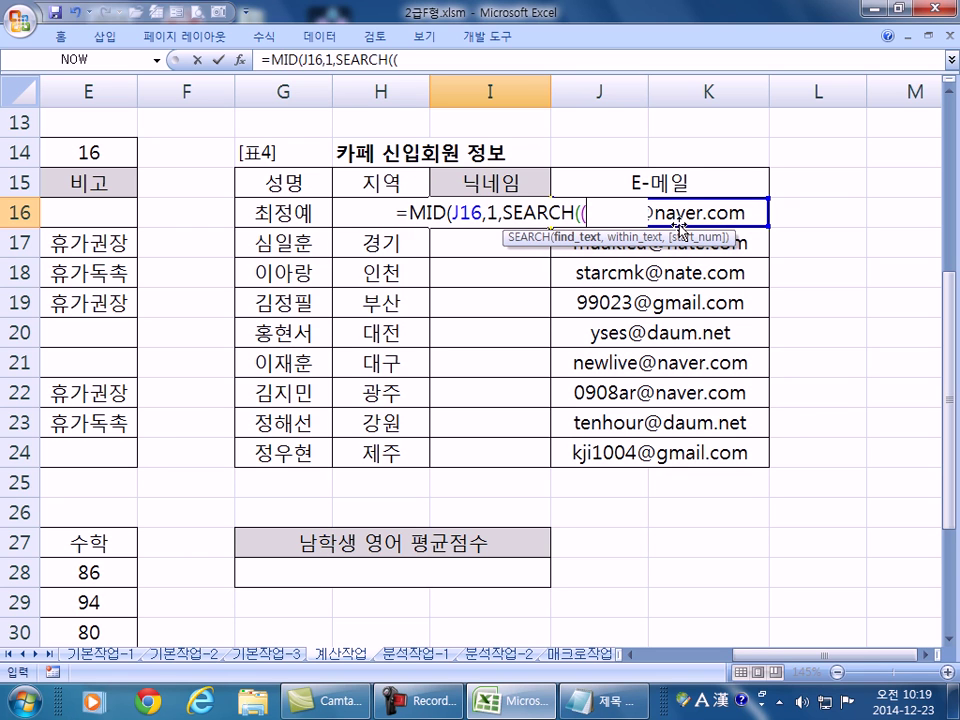
type("\"@\"")
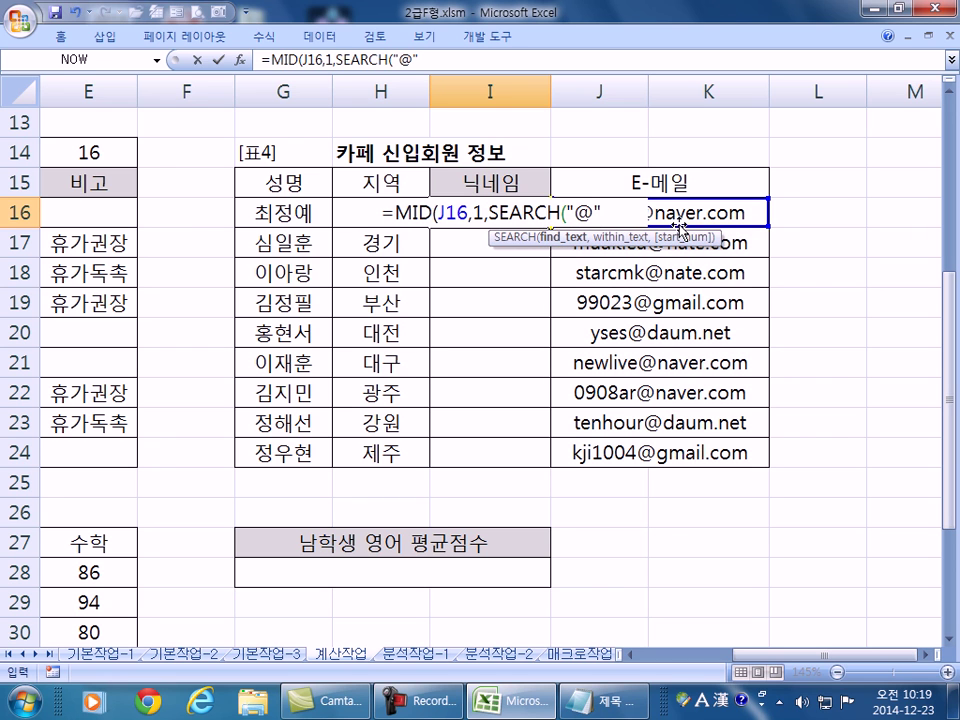
key("Escape")
Enter =SEARCH("@",J16) in cell I16 to find the position of the @ sign, and keep I16 selected.
type("=SERA")
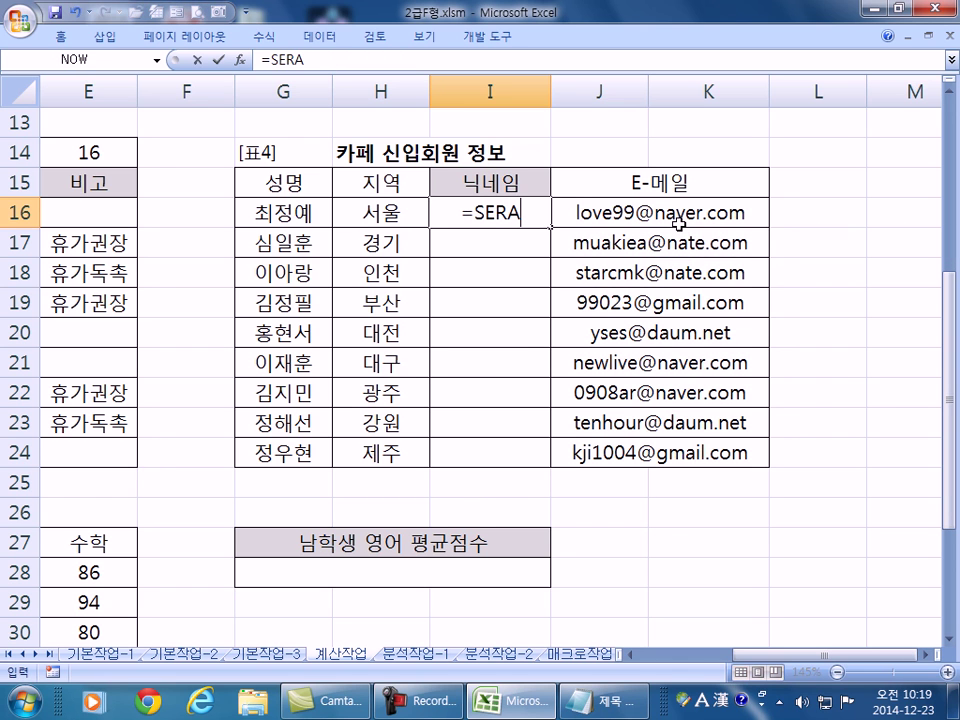
key("BackSpace")
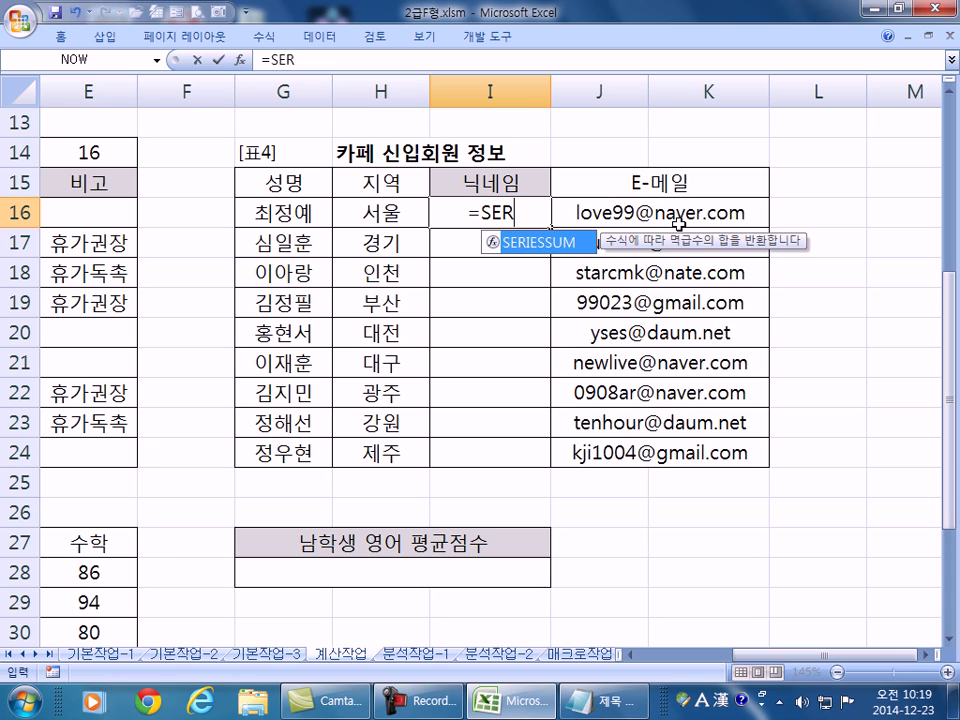
key("BackSpace")
type("AR")
key("Tab")
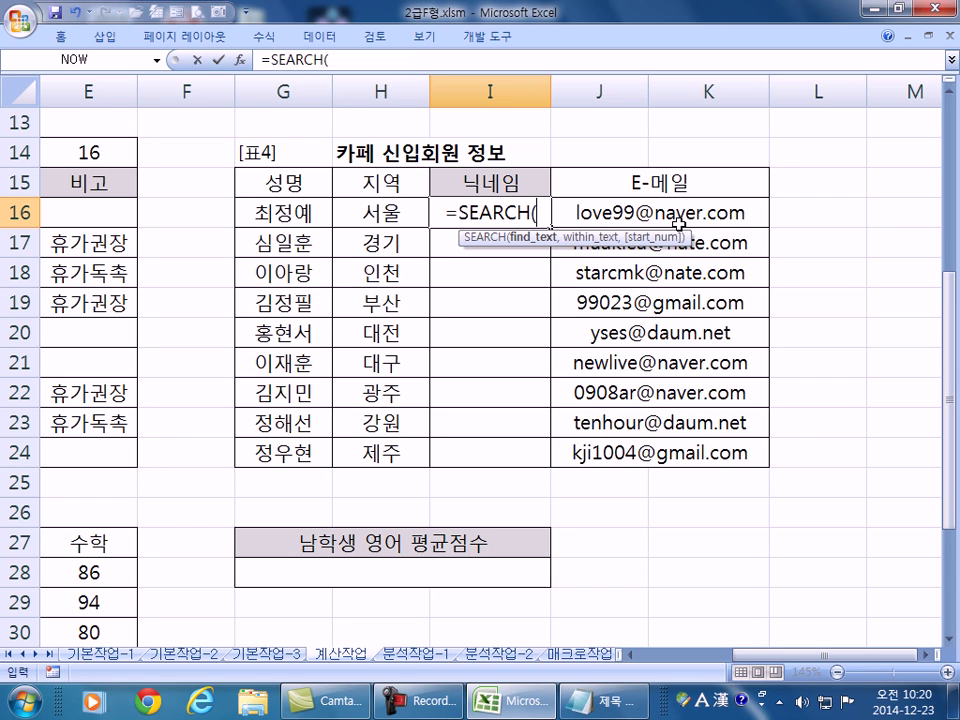
type("\"@\".")
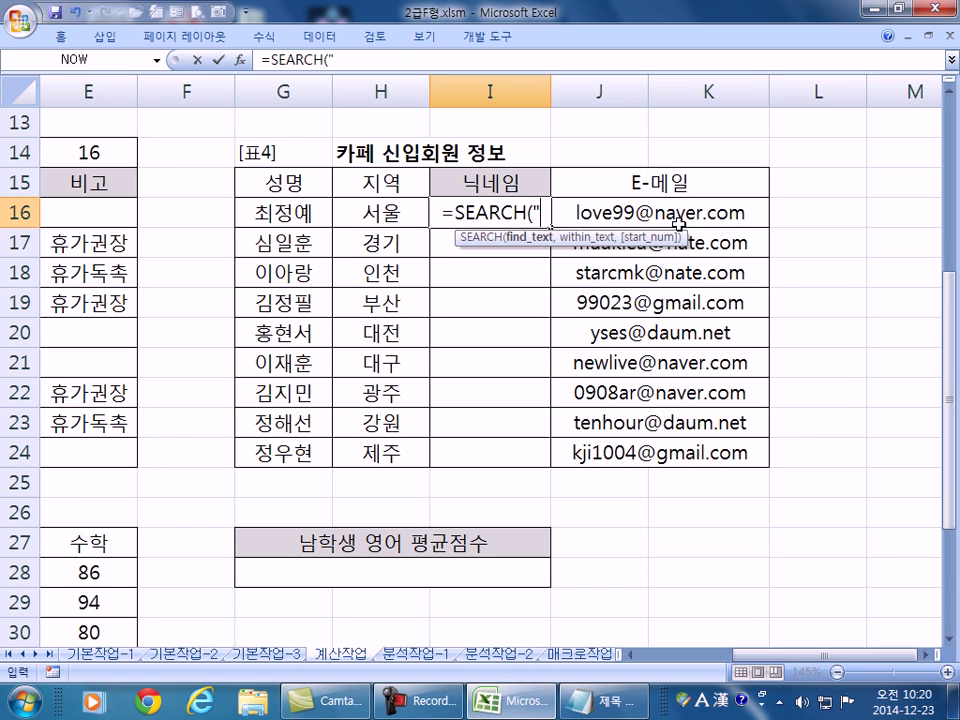
key("BackSpace")
type(",")
left_click(691, 212)
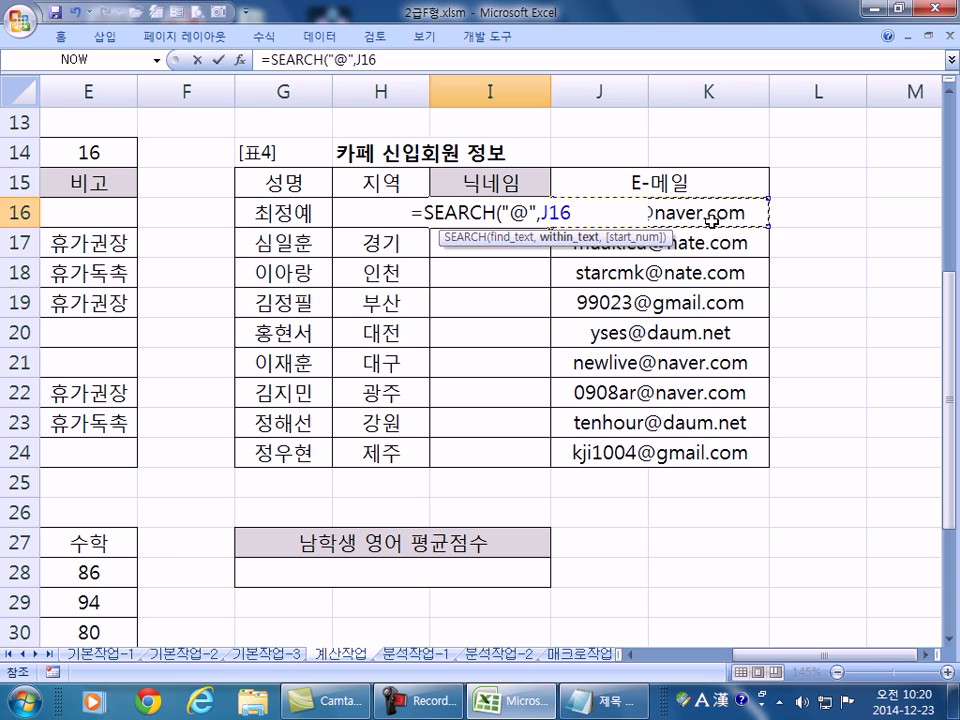
key("Return")
key("Up")
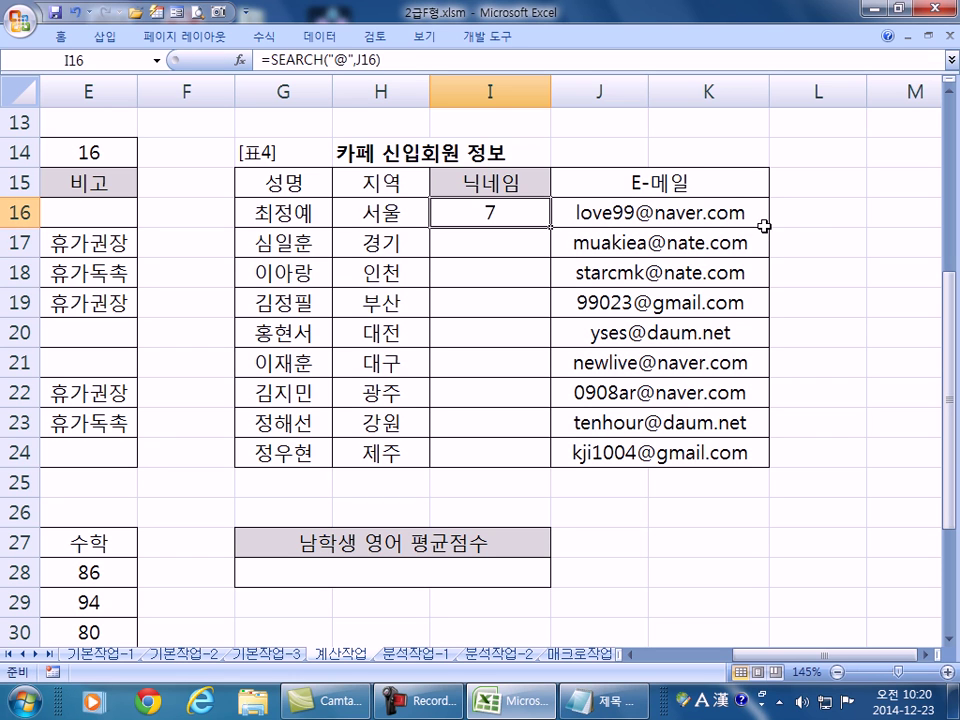
Widen the 닉네임 column I to nearly double its width and open cell I16's SEARCH formula for editing.
key("F2")
key("Escape")
key("F2")
key("Escape")
left_click_drag(550, 92, 647, 92)
key("F2")
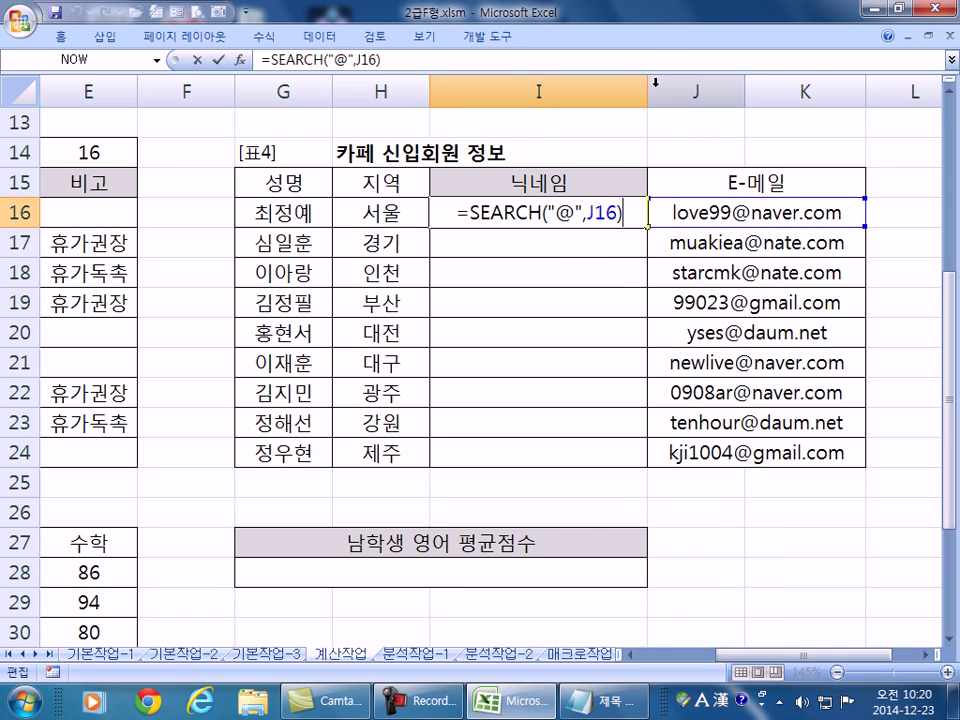
Narrow column I slightly and enter the formula =SEARCH("@",J16) in cell I16.
key("Escape")
left_click_drag(646, 92, 616, 92)
key("F2")
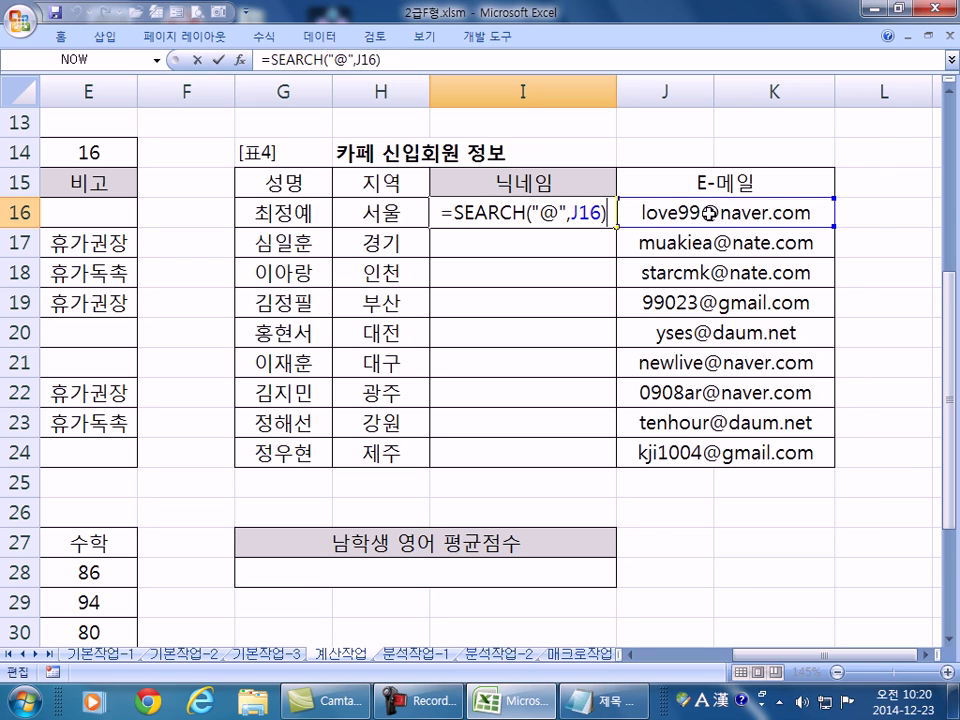
key("Return")
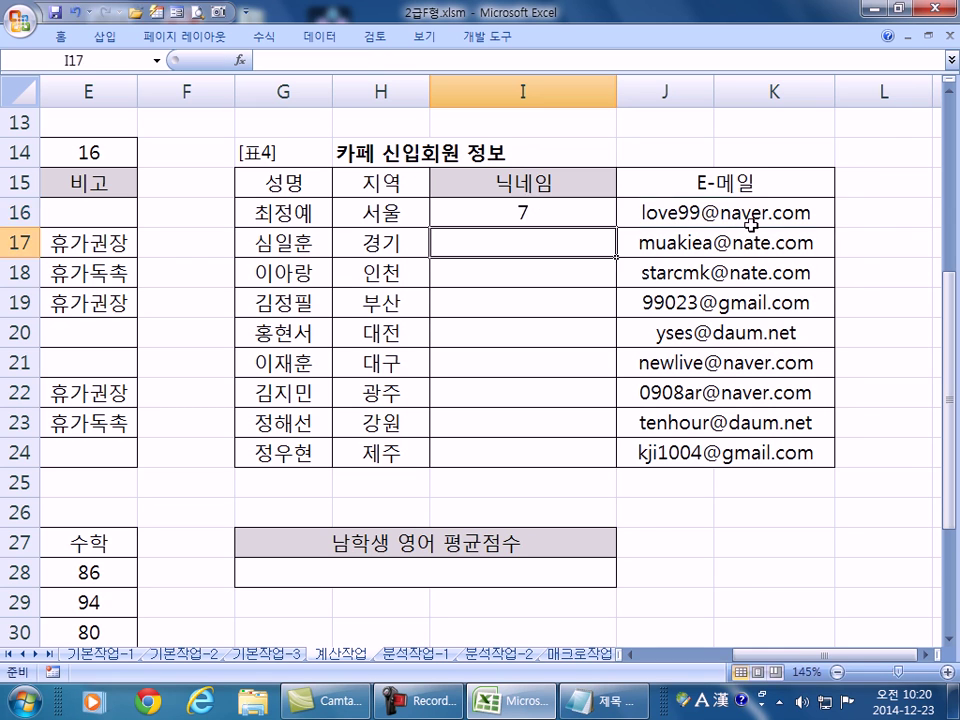
Subtract 1 from the SEARCH result in I16 so the formula is =SEARCH("@",J16)-1.
left_click(580, 205)
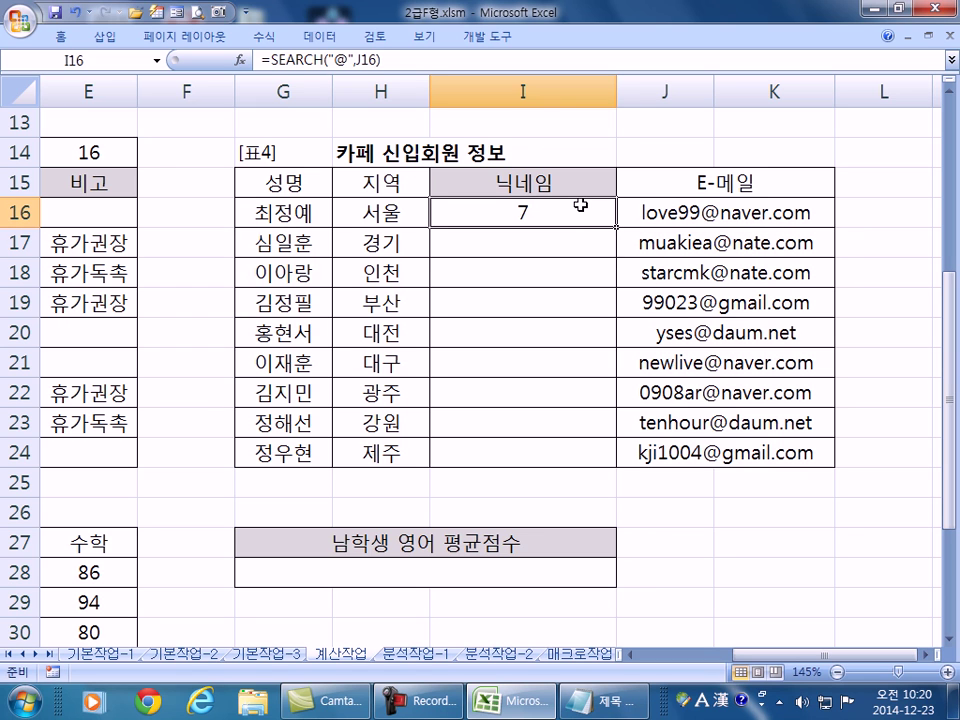
double_click(580, 205)
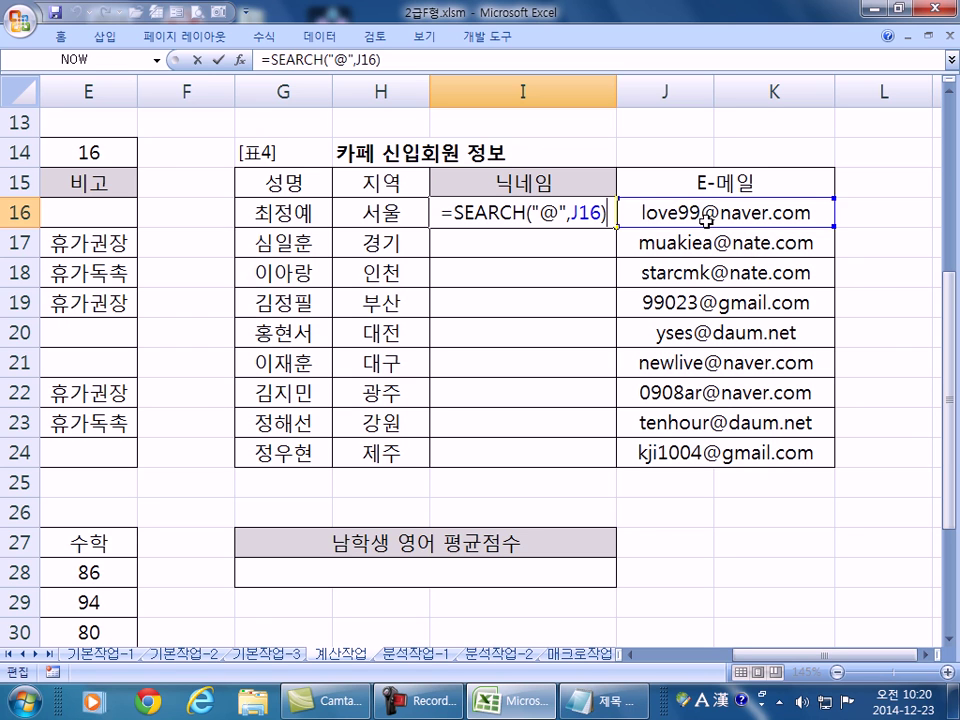
key("Escape")
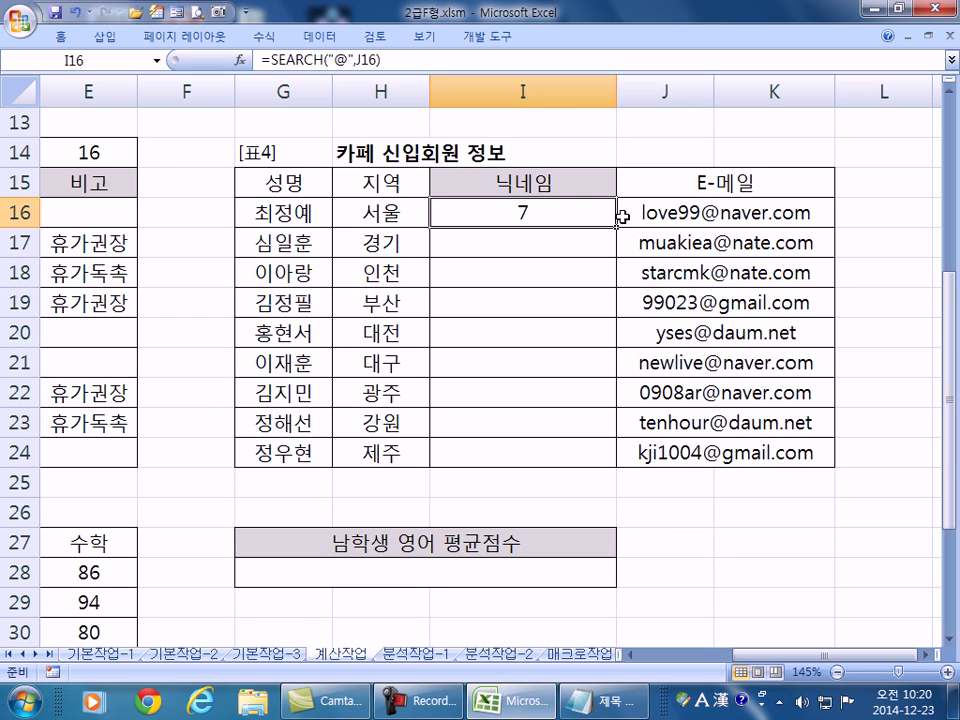
double_click(574, 210)
type("-1")
key("Return")
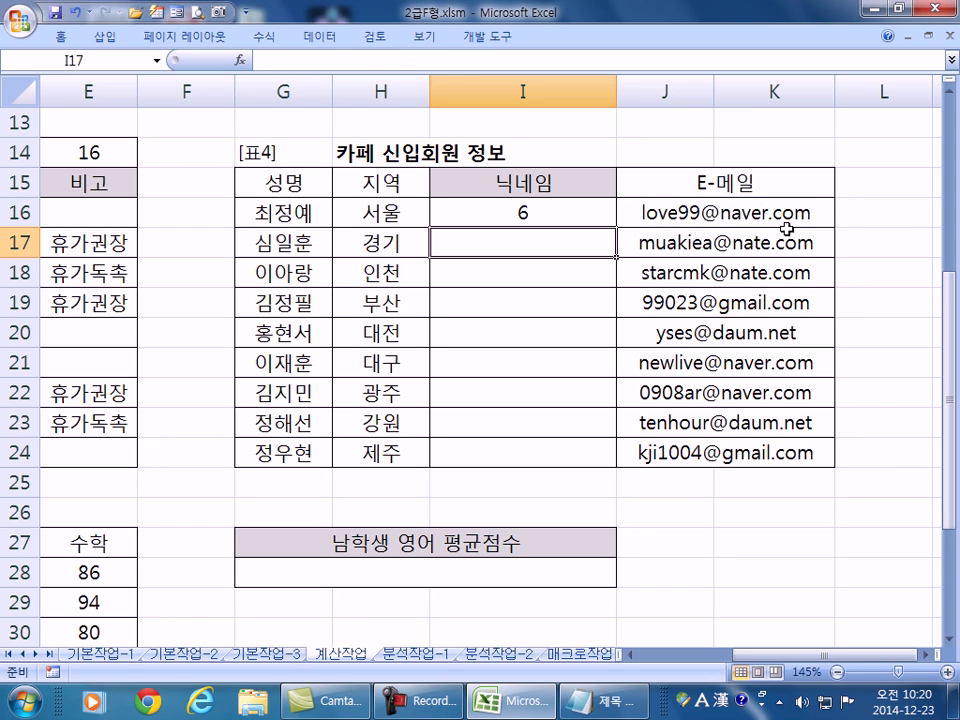
Wrap the I16 formula in LEFT with J16 as the text: =LEFT(J16,SEARCH("@",J16)-1).
key("Up")
key("F2")
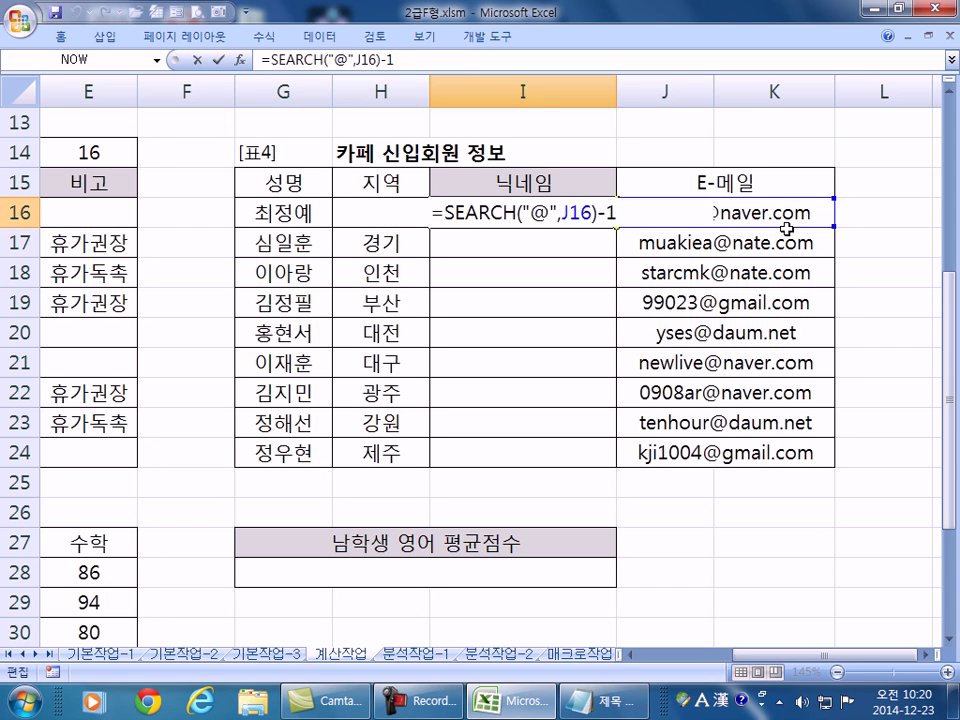
type("LEFT(")
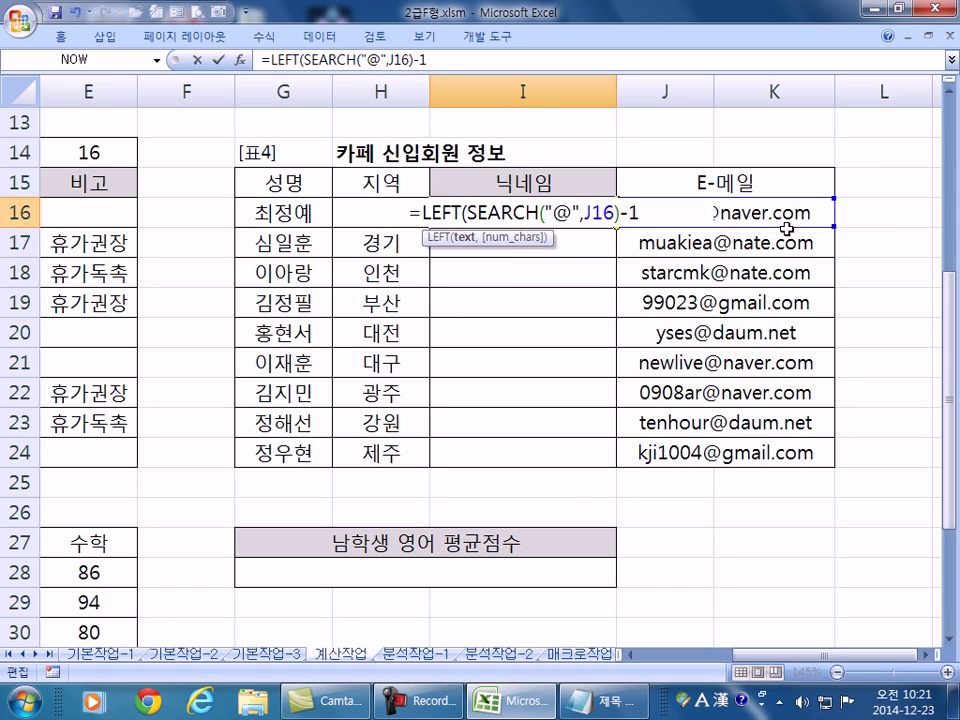
left_click(787, 226)
type(",")
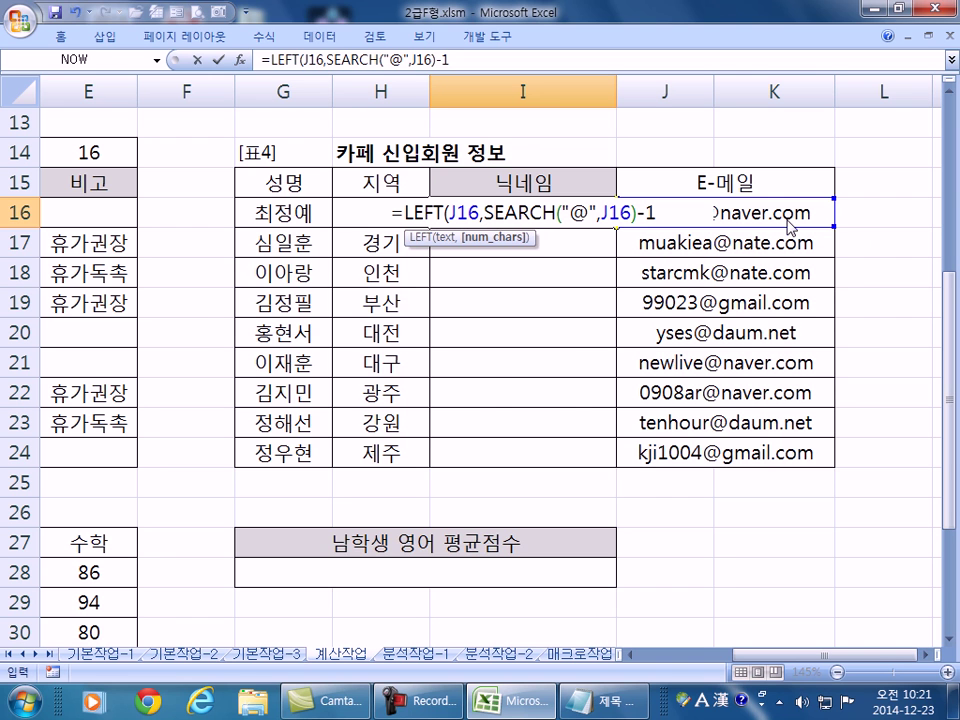
key("Return")
key("Return")
key("Up")
Fill the LEFT formula from I16 down the 닉네임 column to I24.
scroll(607, 198, "up", 1)
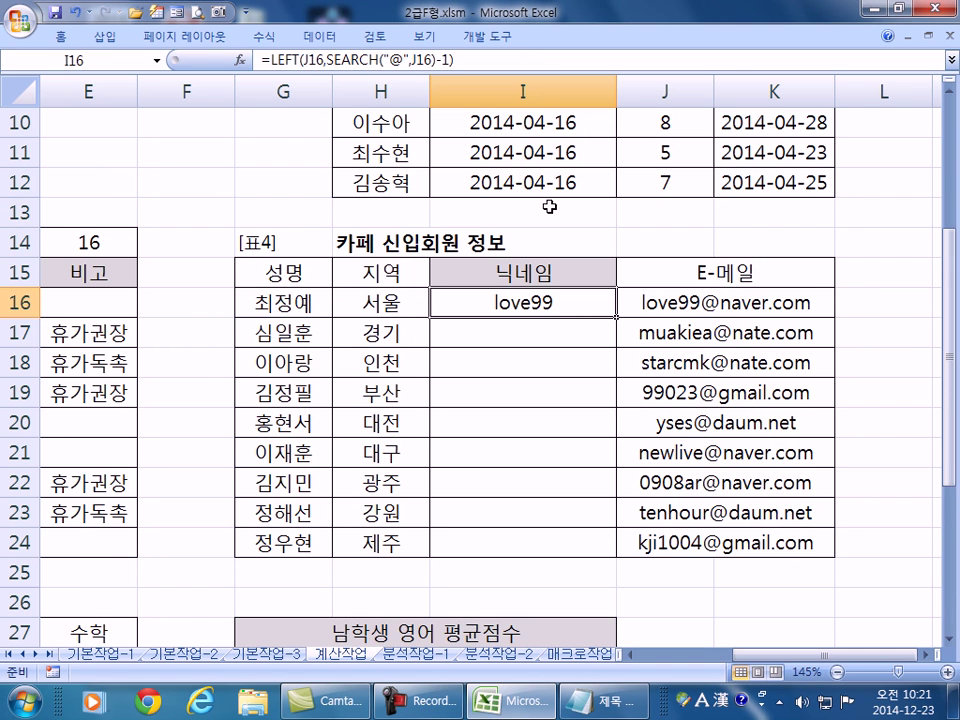
scroll(627, 400, "down", 1)
double_click(614, 228)
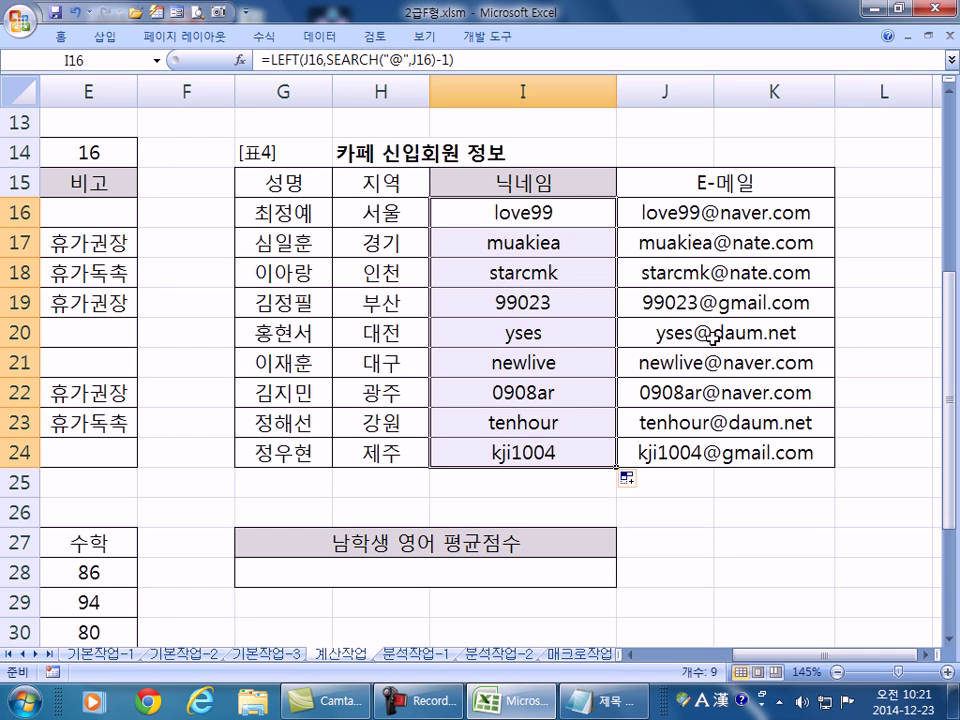
Examine the LEFT formula in I16 and the @ character within the e-mail address in J16.
double_click(570, 208)
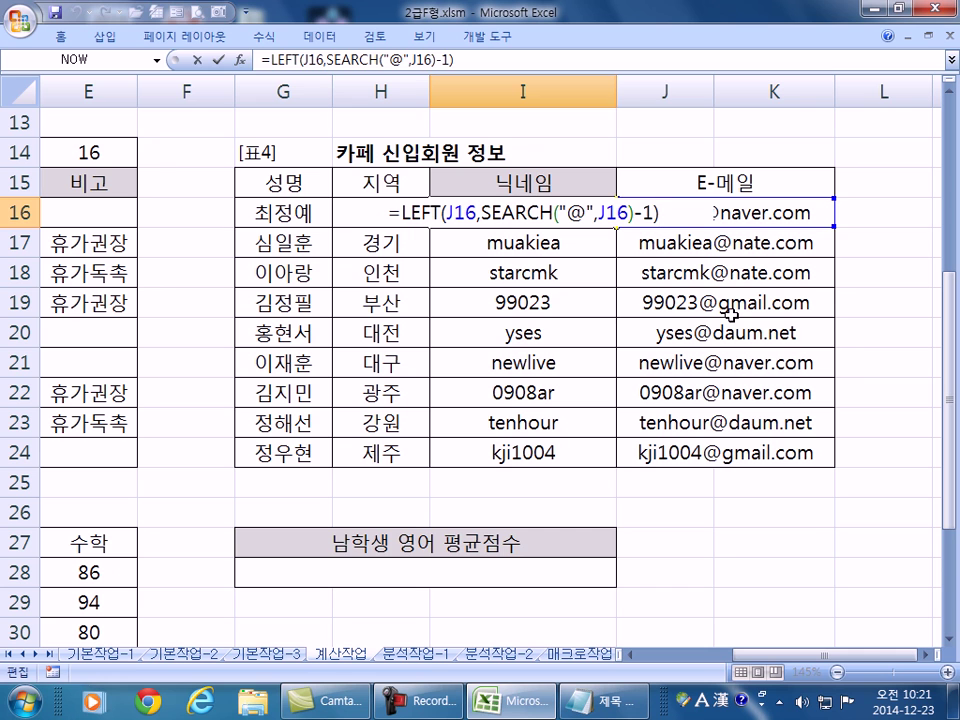
key("Escape")
left_click(710, 212)
left_click_drag(705, 212, 719, 212)
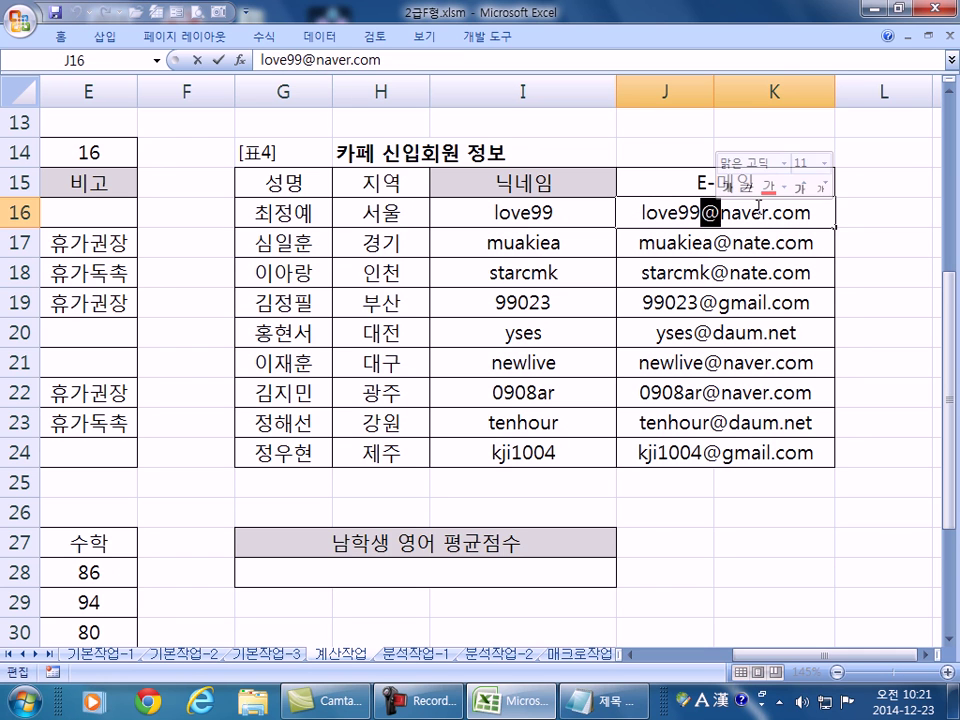
key("Escape")
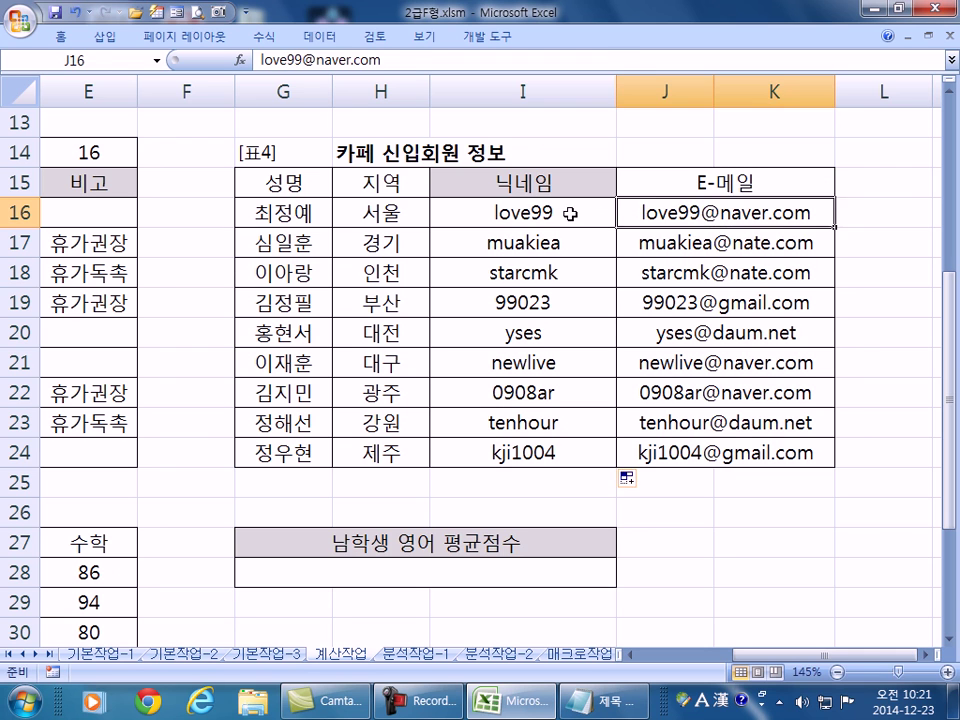
Try the LEFT formula in I16 without its -1 and undo that change.
double_click(575, 214)
left_click_drag(634, 215, 655, 216)
key("Delete")
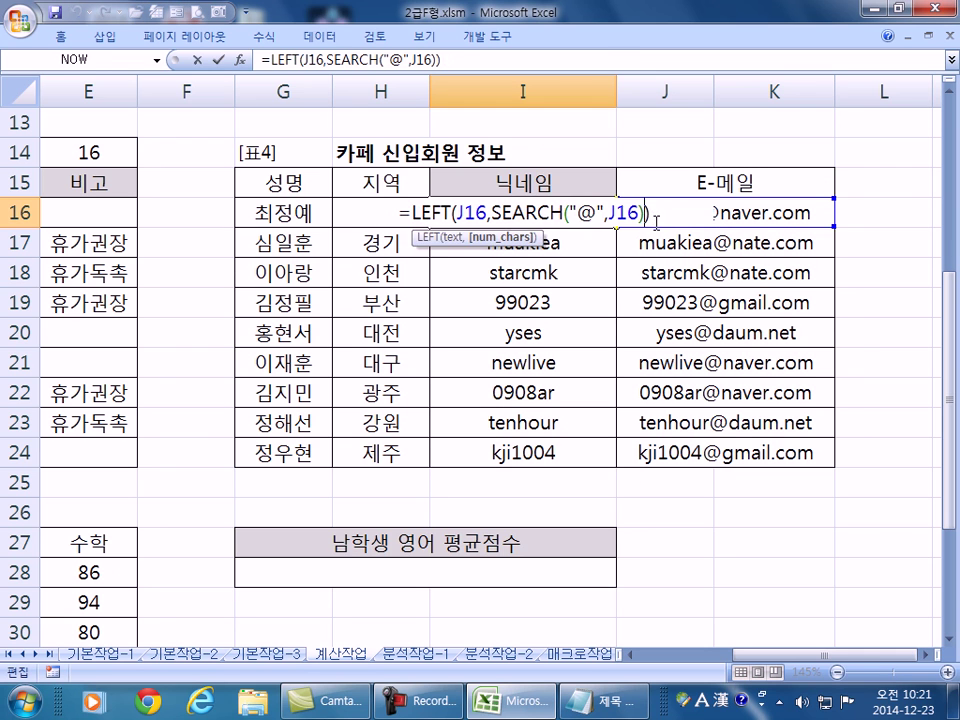
key("Return")
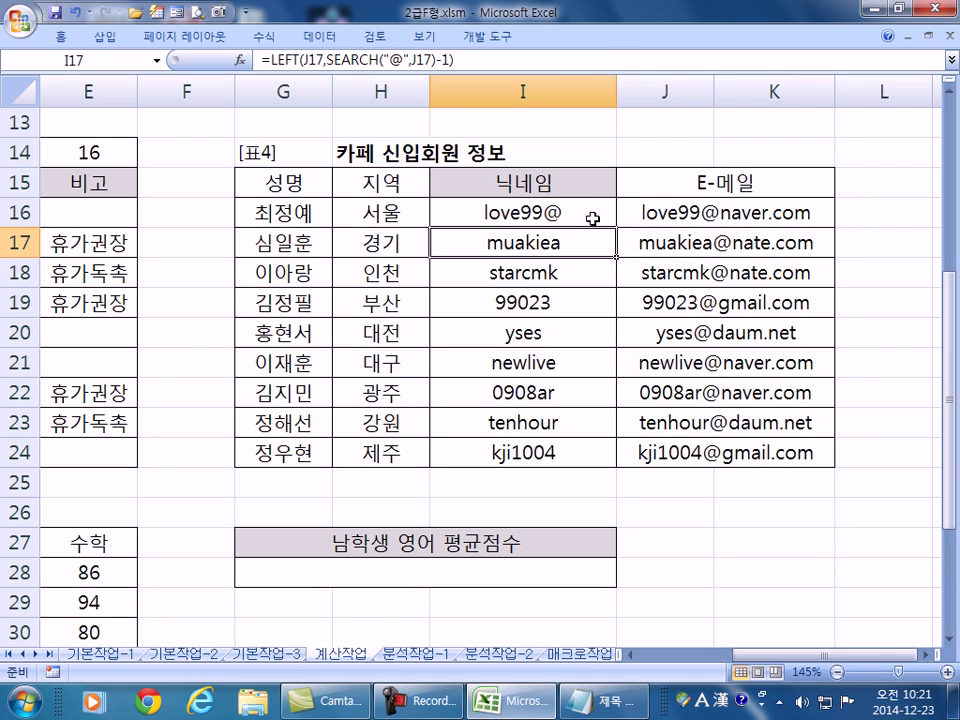
key("ctrl+z")
Replace LEFT with MID in the I16 formula and add the argument 1 before J16.
double_click(565, 214)
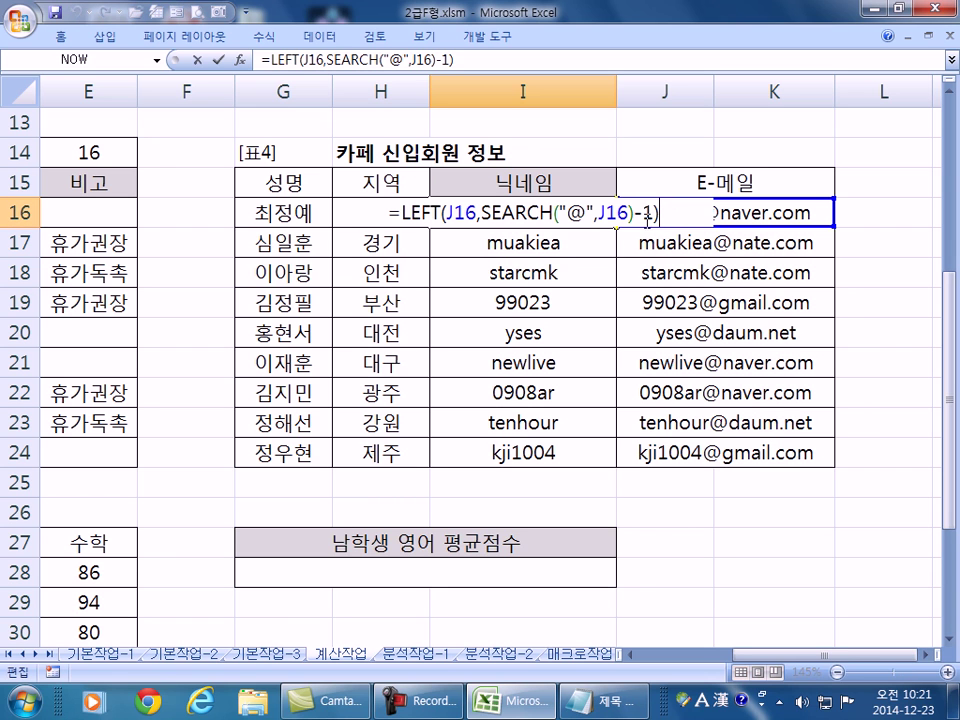
left_click_drag(401, 214, 440, 213)
type("MI")
double_click(463, 243)
key("BackSpace")
double_click(465, 256)
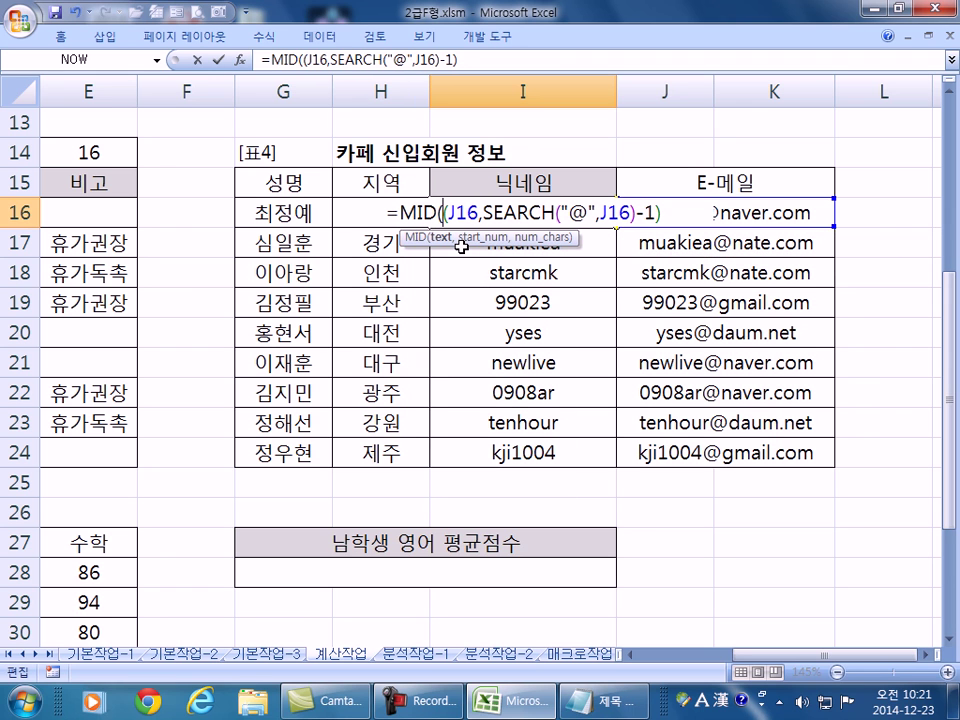
key("BackSpace")
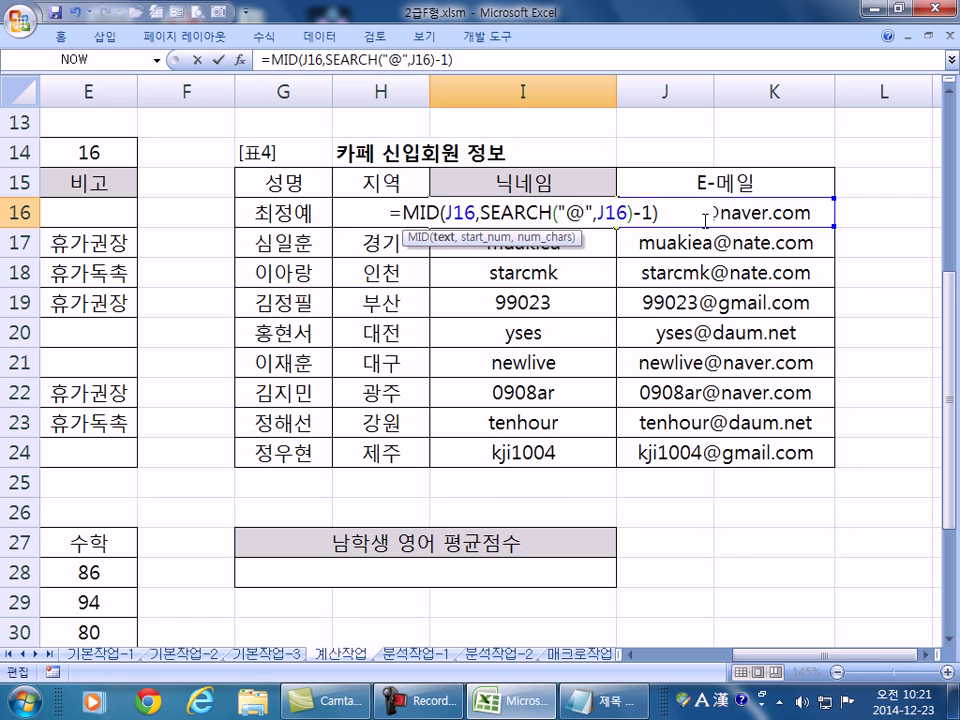
type("1,")
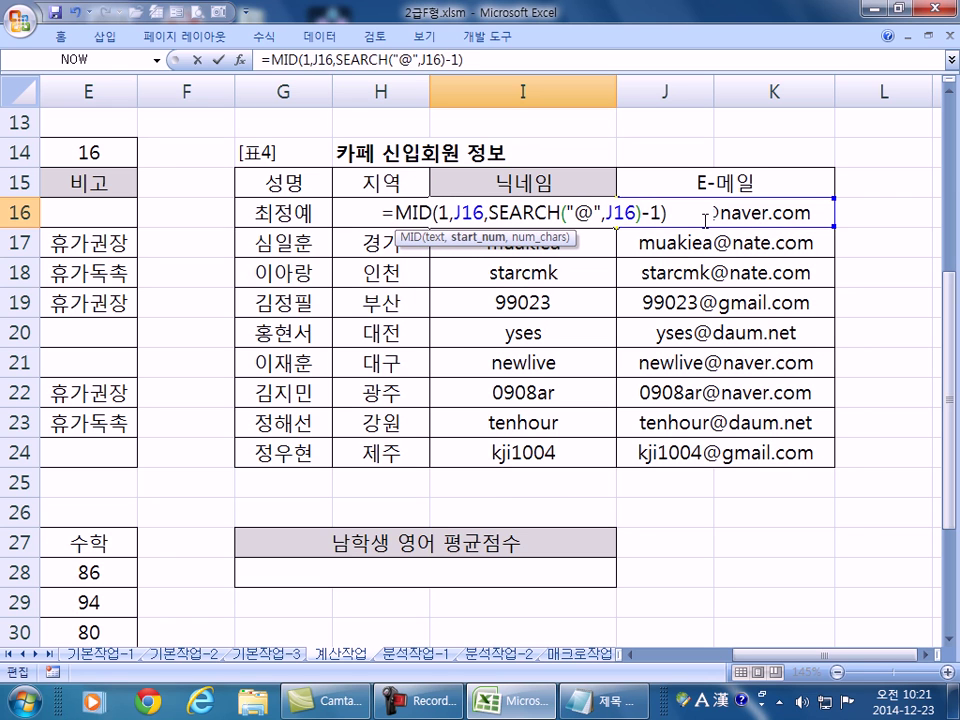
key("Return")
Move the J16 argument ahead of the 1 in I16 so the formula is =MID(J16,1,SEARCH("@",J16)-1).
left_click(497, 210)
double_click(492, 220)
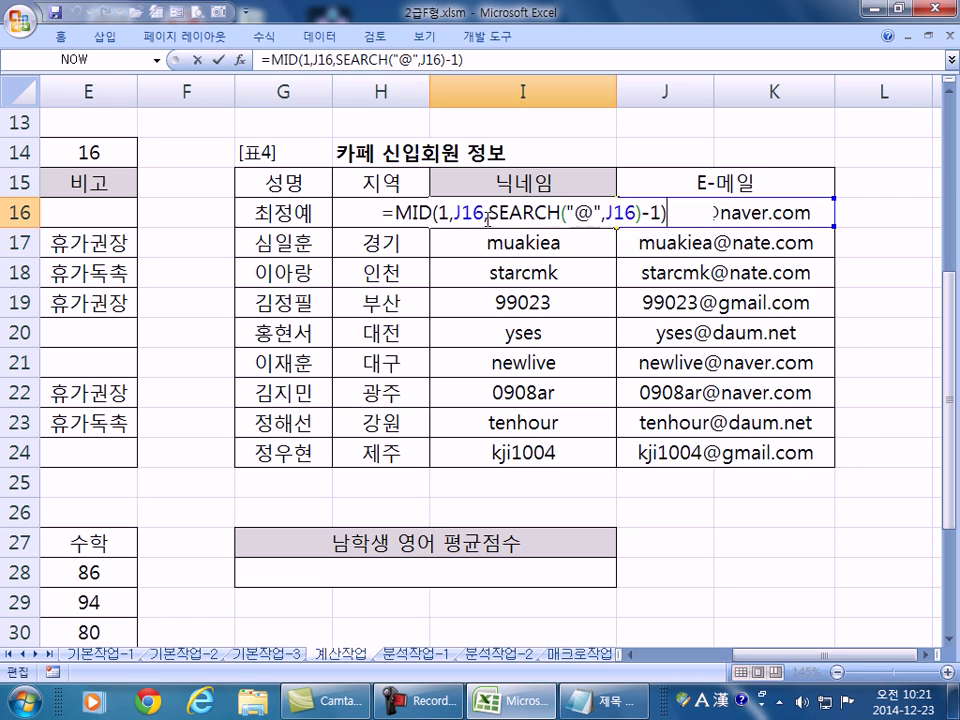
left_click(453, 213)
key("Delete")
key("Delete")
key("Delete")
key("Delete")
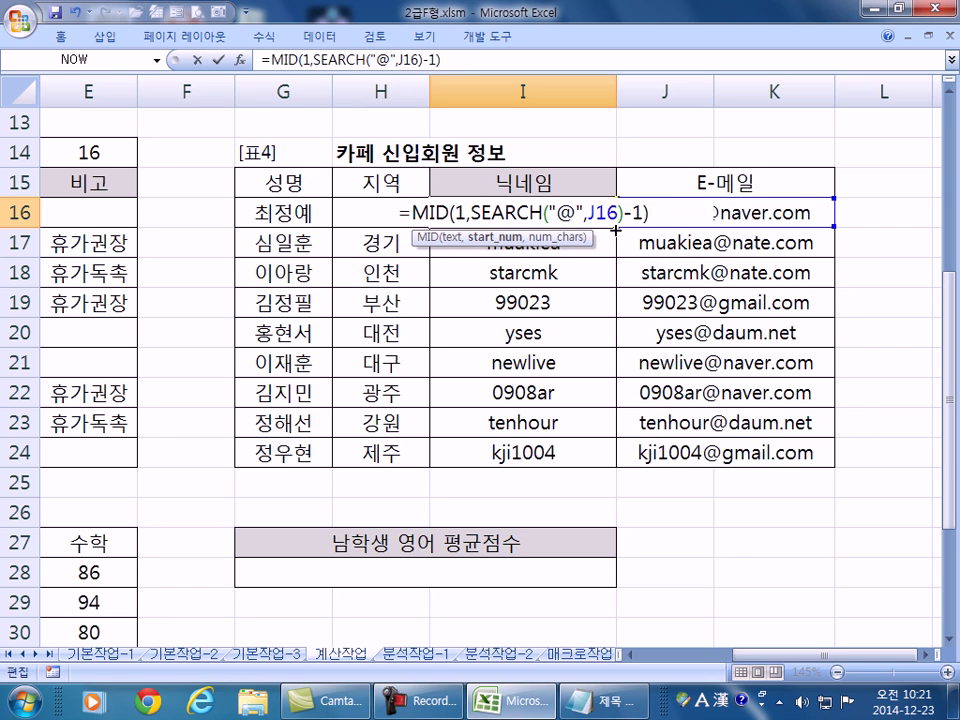
left_click(440, 213)
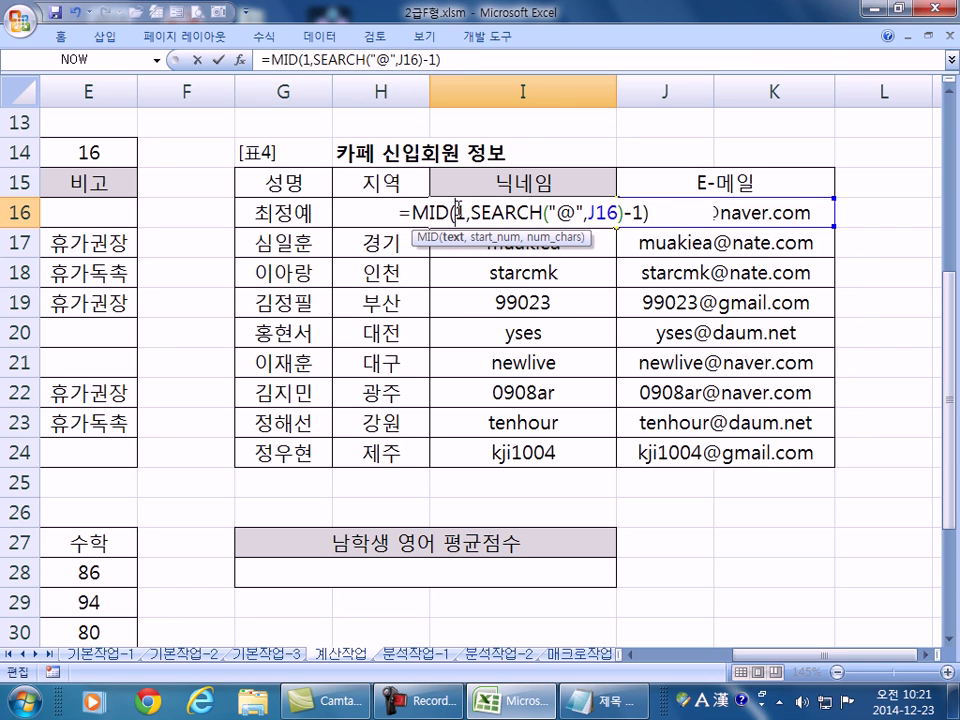
left_click(754, 214)
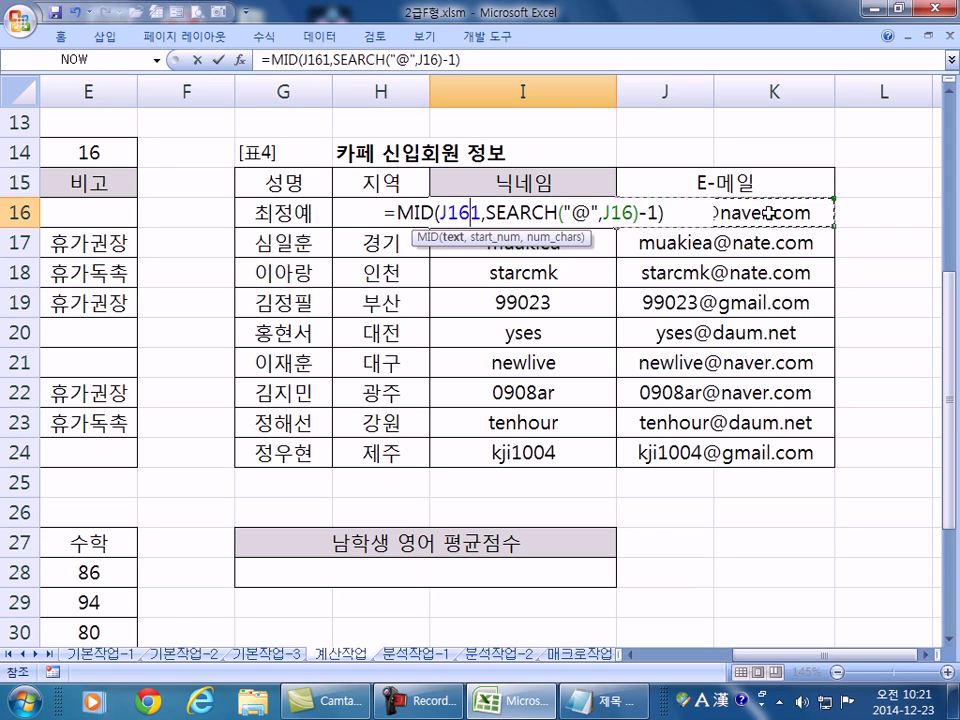
type(",")
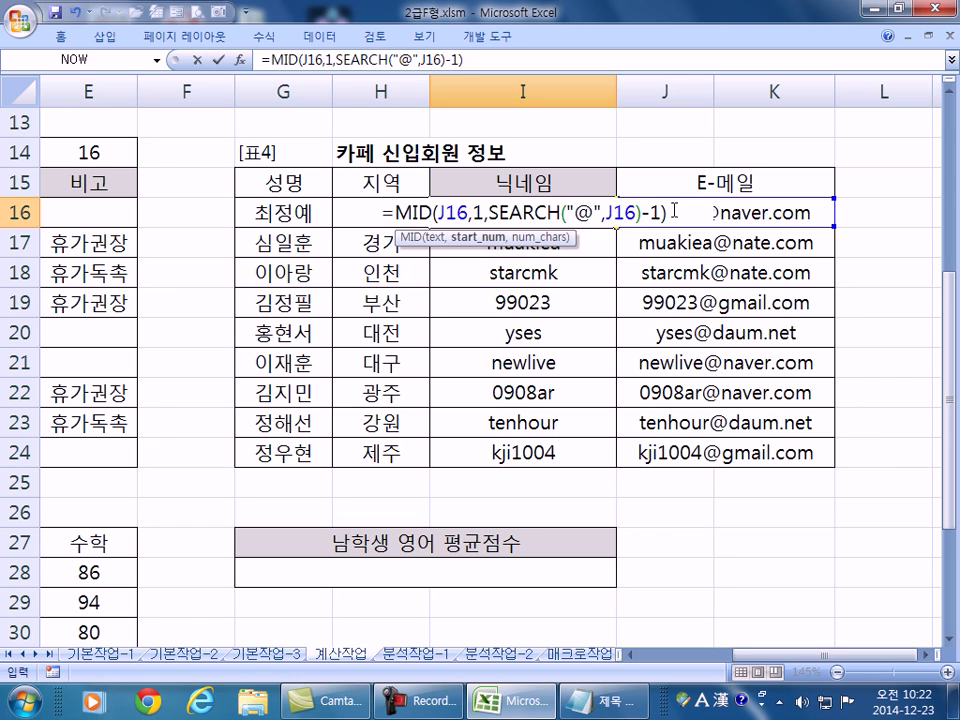
key("Return")
key("Up")
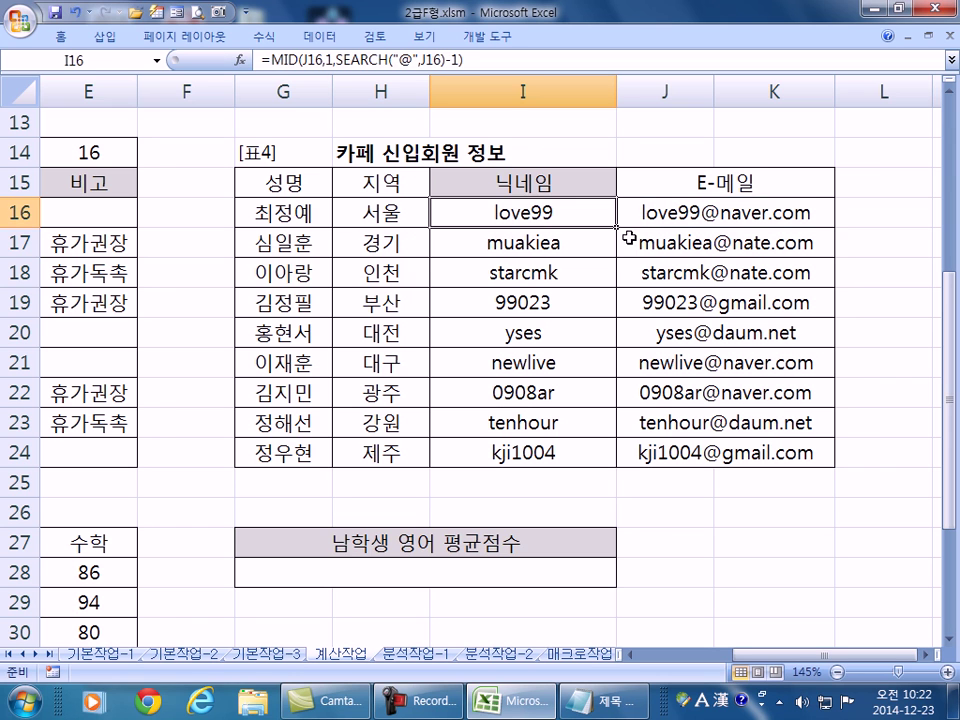
Fill the MID formula from I16 down the rest of the 닉네임 column.
key("F2")
key("ctrl+Return")
double_click(617, 228)
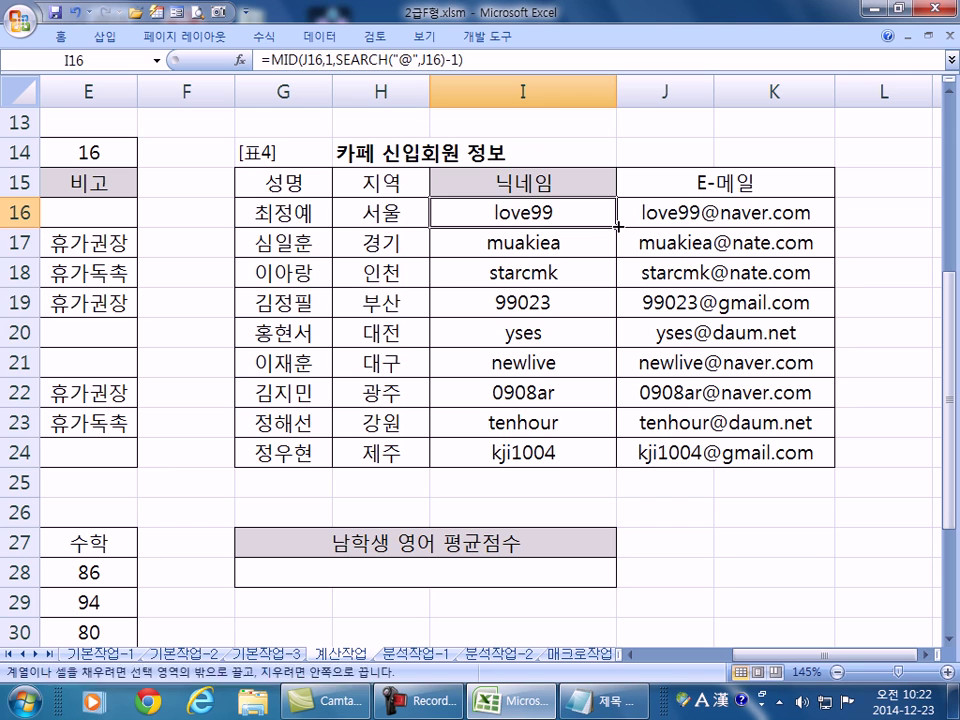
Copy the whole MID formula from I16 into the open Notepad note and move the Notepad window below row 16.
double_click(589, 212)
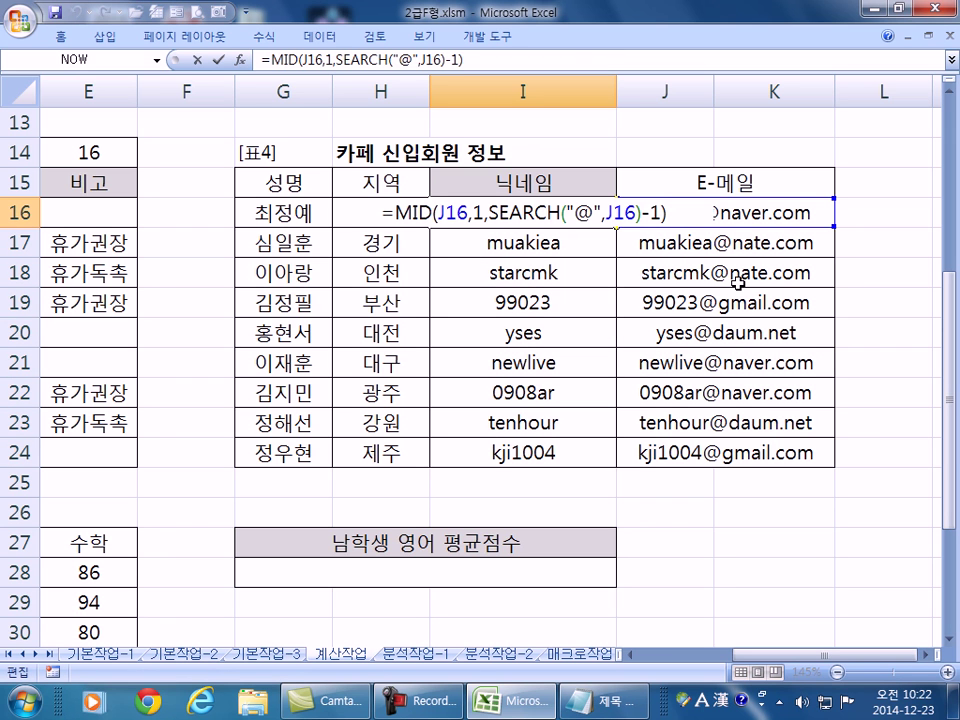
left_click_drag(674, 212, 317, 214)
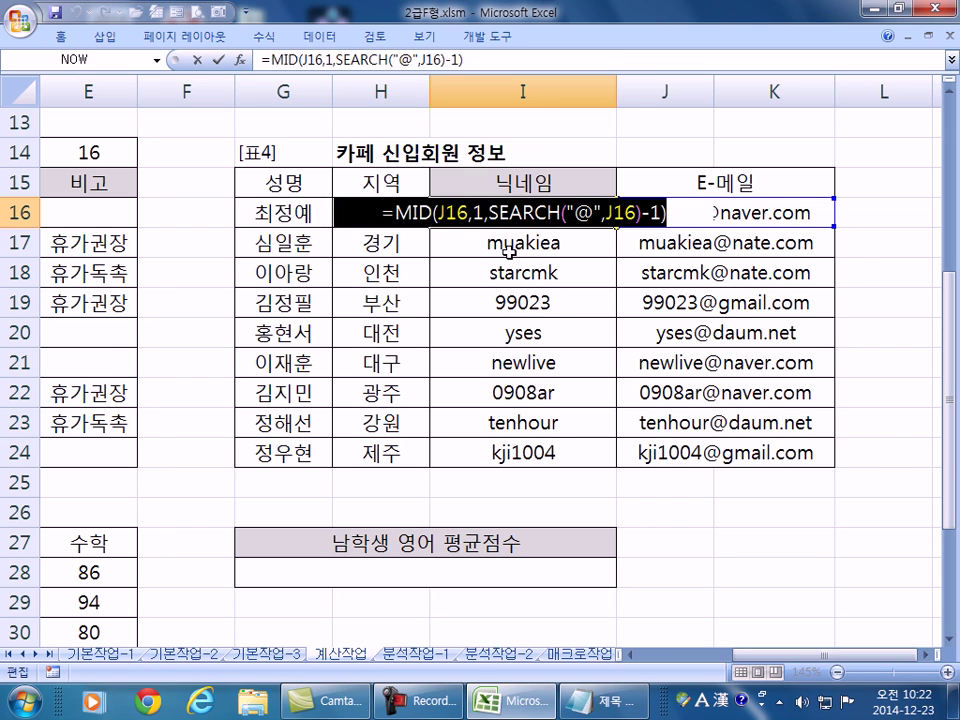
key("ctrl+c")
key("alt+Tab")
key("ctrl+v")
scroll(328, 484, "down", 2)
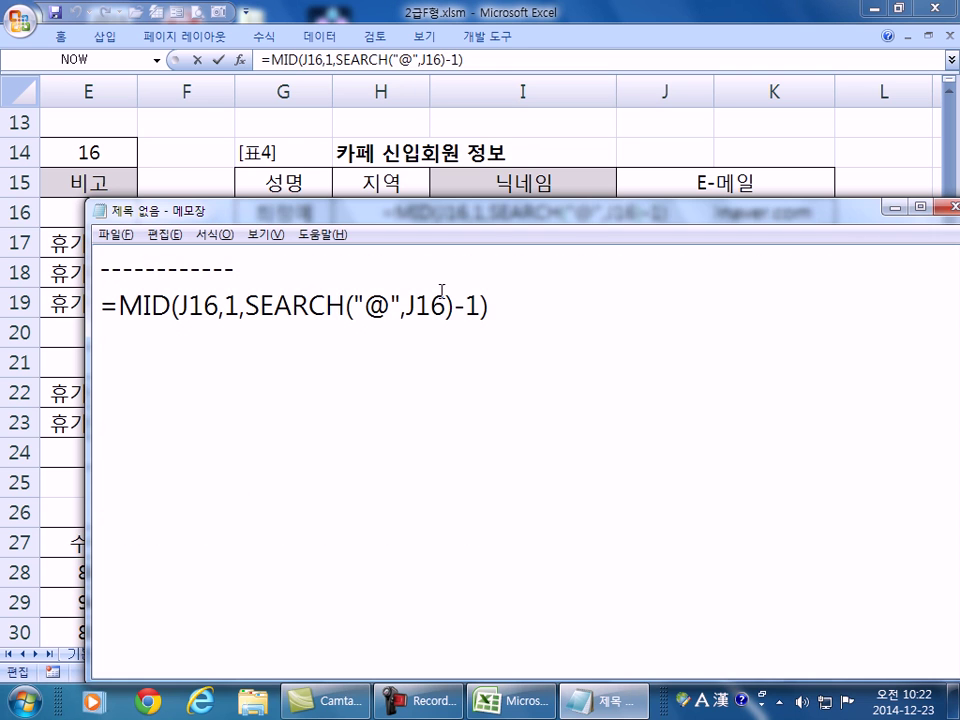
left_click_drag(489, 212, 489, 243)
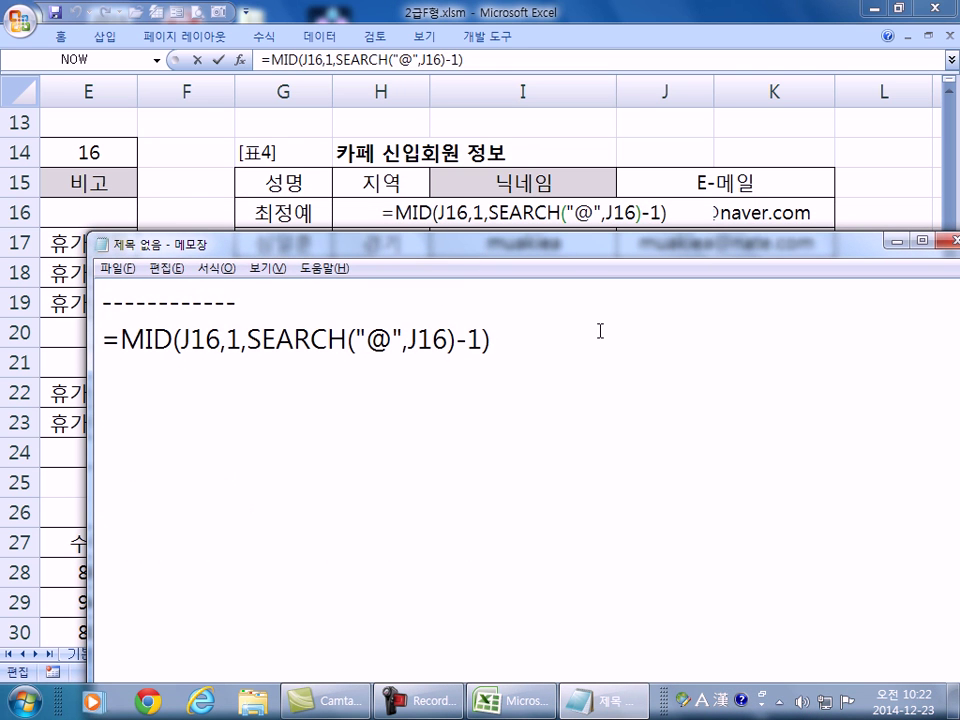
Return to Excel, copy the e-mail address from J16 into Notepad after the MID formula, and highlight its @ character.
key("alt+Tab")
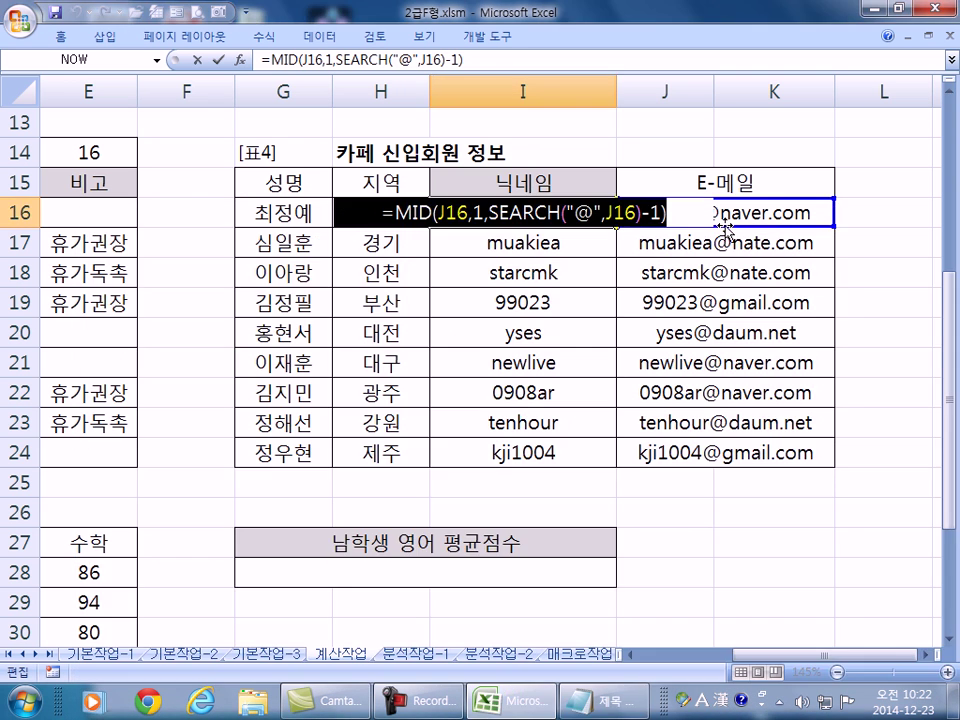
key("Escape")
left_click(741, 214)
double_click(812, 212)
left_click_drag(812, 212, 654, 268)
key("alt+Tab")
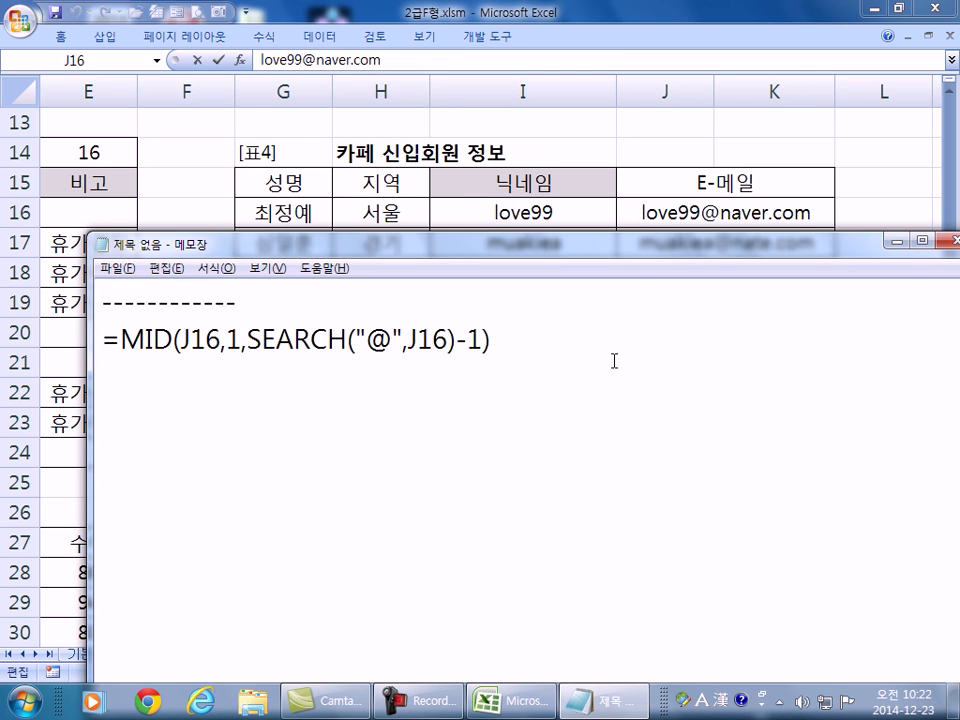
key("ctrl+v")
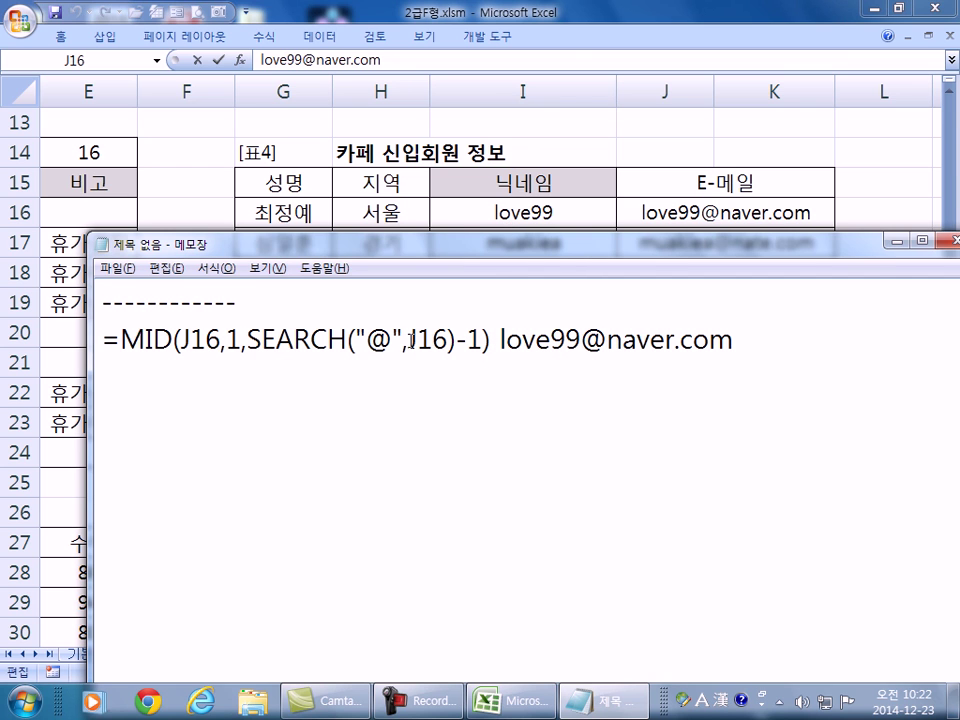
left_click_drag(582, 340, 606, 341)
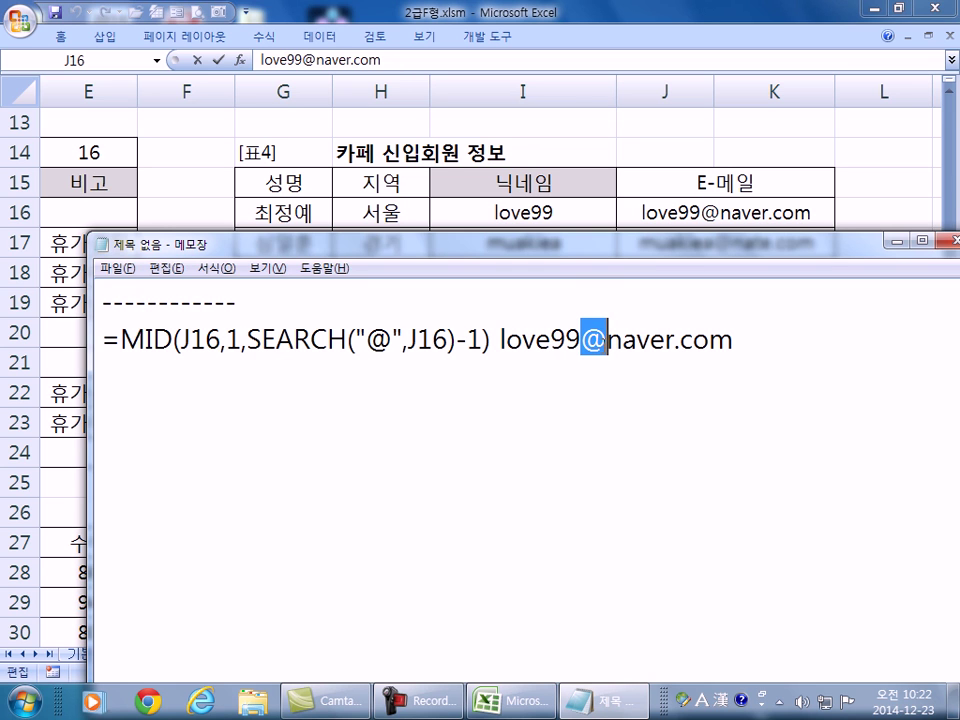
Move the e-mail address in the Notepad note onto its own line below the MID formula.
left_click(576, 390)
key("Left")
key("Left")
key("Left")
key("Left")
key("Left")
key("Left")
key("Left")
key("Down")
key("Down")
key("Left")
key("Left")
key("Left")
key("Left")
key("Left")
key("Left")
key("Left")
key("Left")
key("Left")
key("Left")
key("Left")
key("Left")
key("Left")
key("Left")
key("Left")
key("Left")
key("Left")
key("Left")
key("Right")
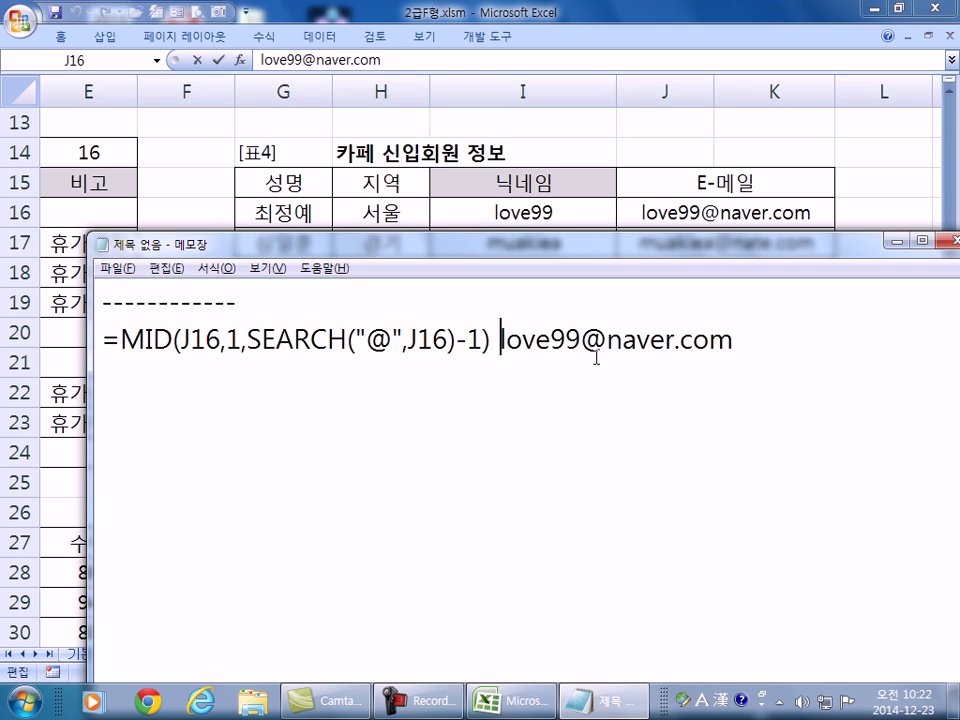
key("Return")
key("End")
key("Hangul")
type("에")
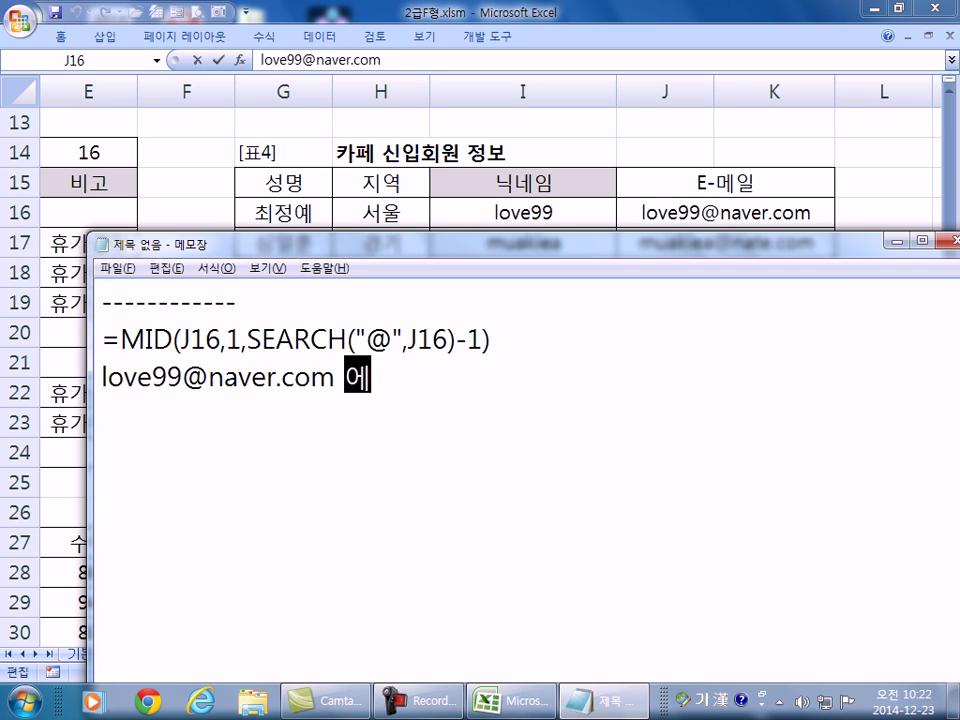
type("서 @")
key("Hangul")
type("RLGH")
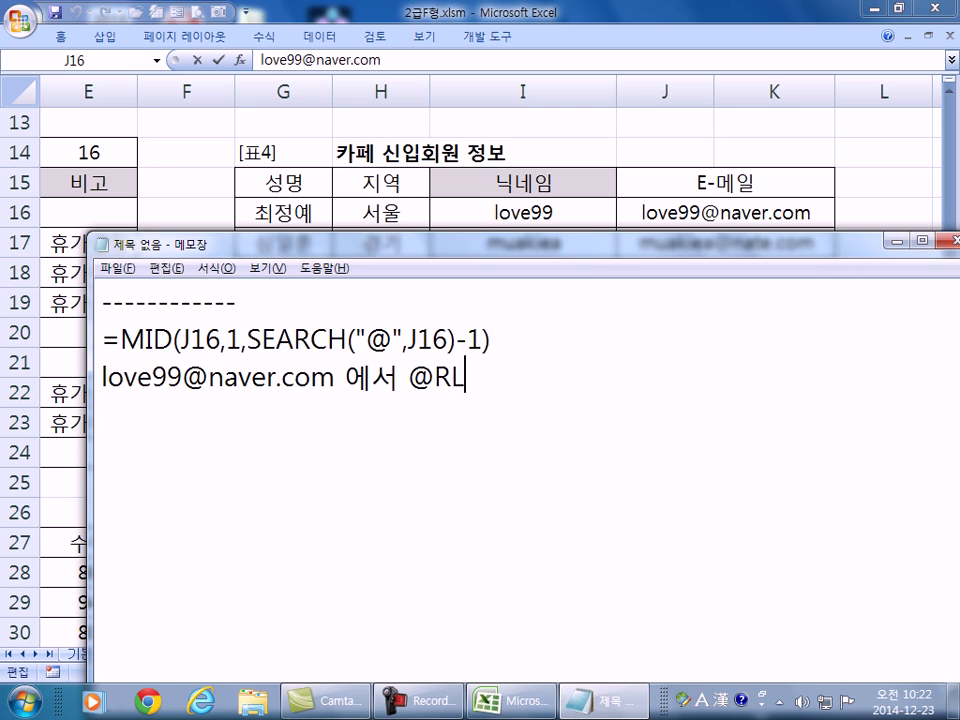
key("BackSpace")
key("BackSpace")
key("BackSpace")
key("BackSpace")
key("Hangul")
type("기호는 ")
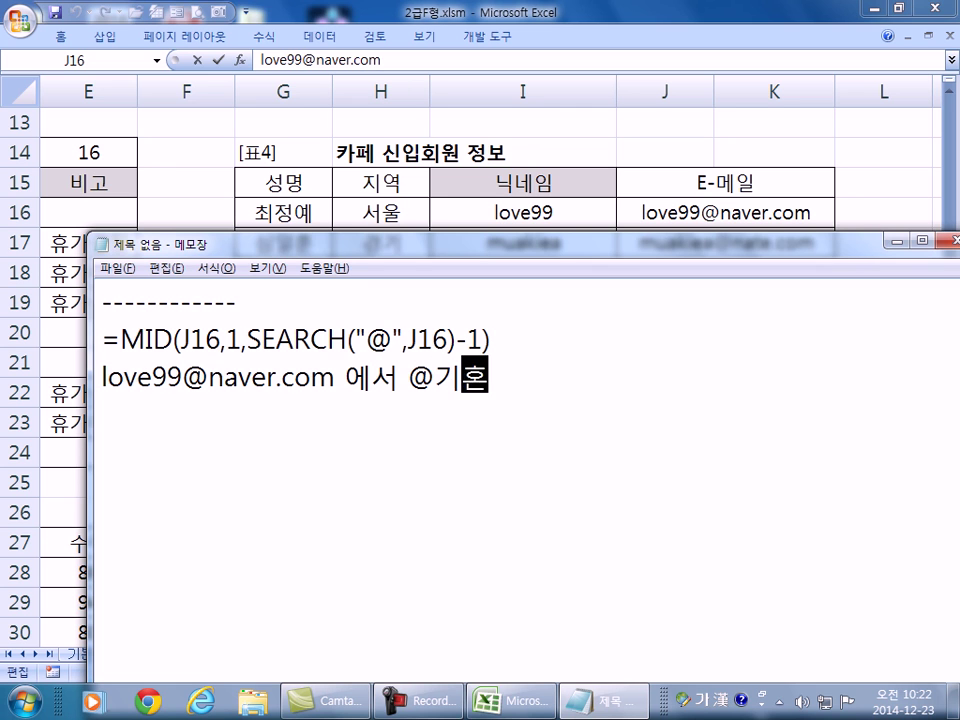
type("7번째")
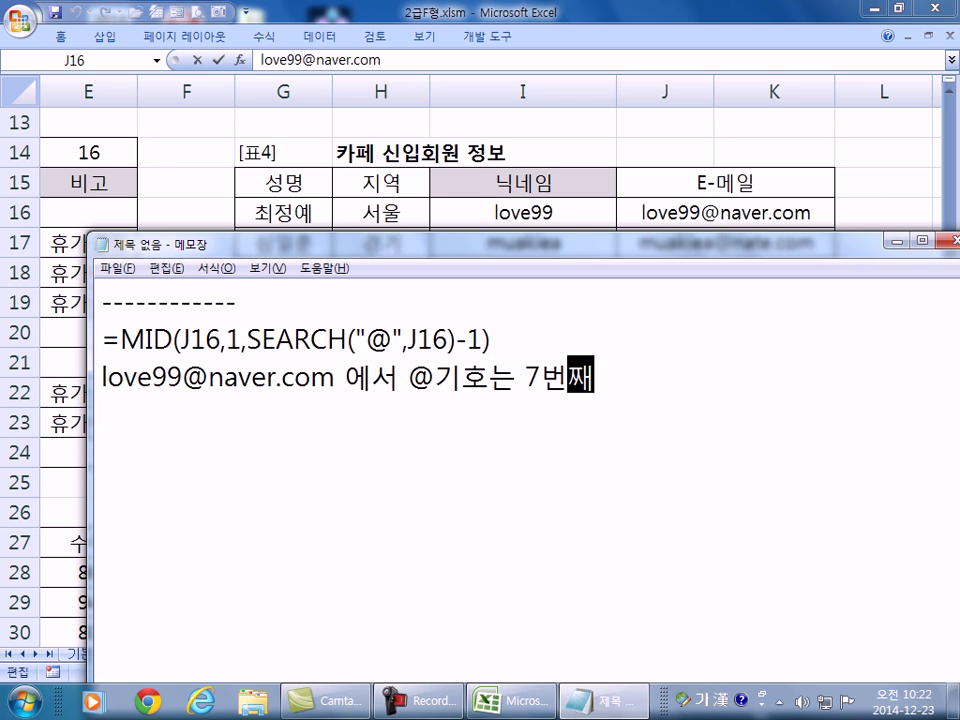
type("에 우위치")
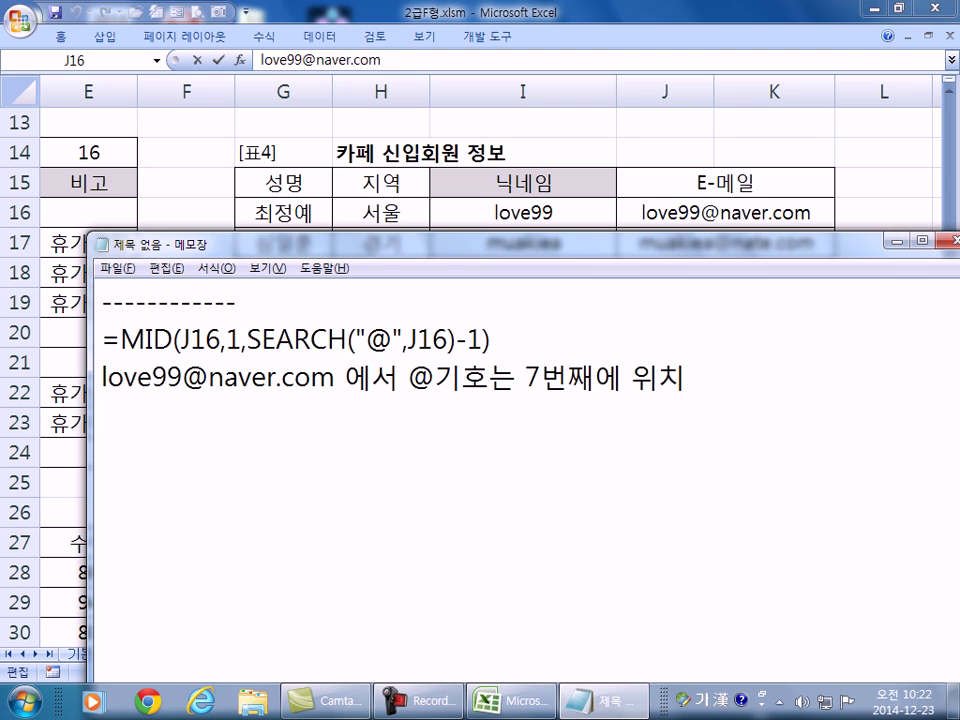
Add the explanation line "즉, 왼쪽에서 6개만 잘라야 하므로 7번째에서 1개를 빼면 6번째" below the e-mail line.
key("Return")
type("즉, 왼쪽에서")
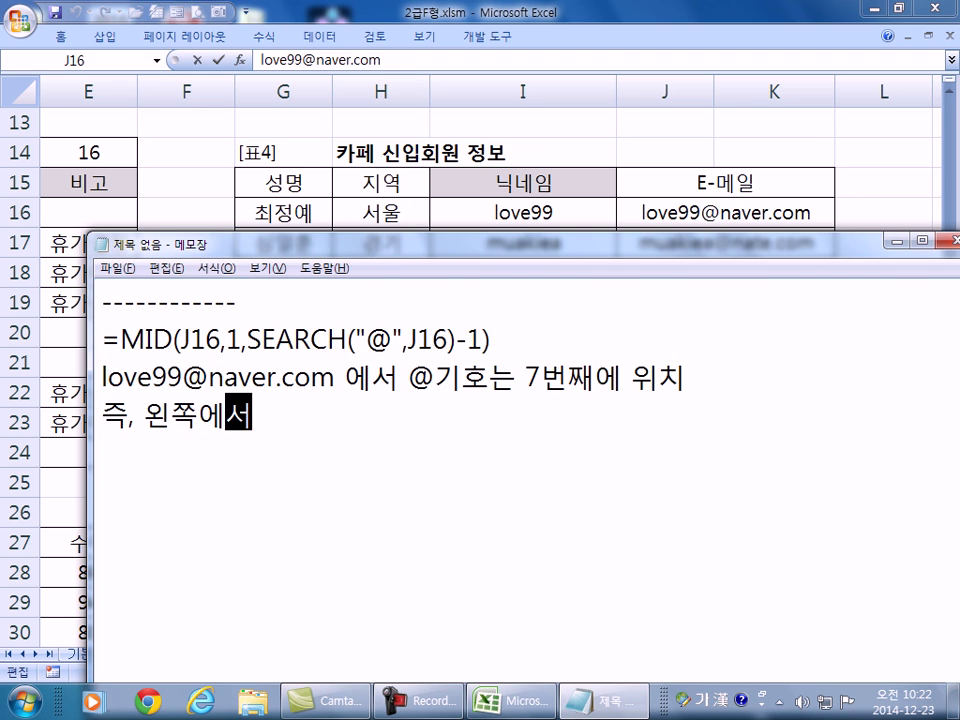
type(" 6개만 잘라")
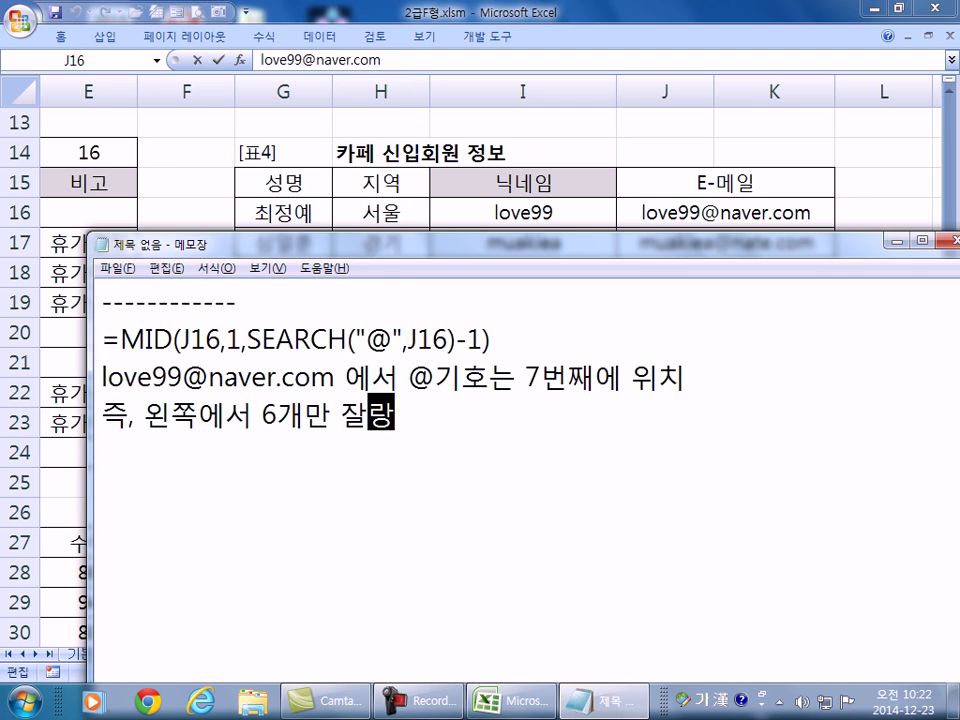
type("야 하므로")
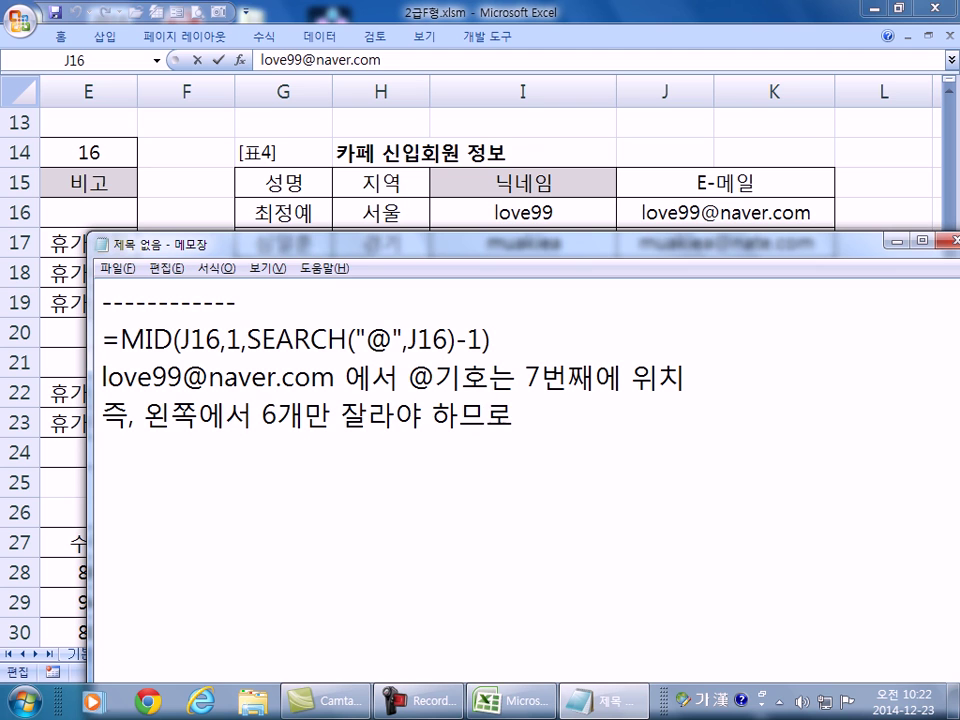
type(" 7번째에")
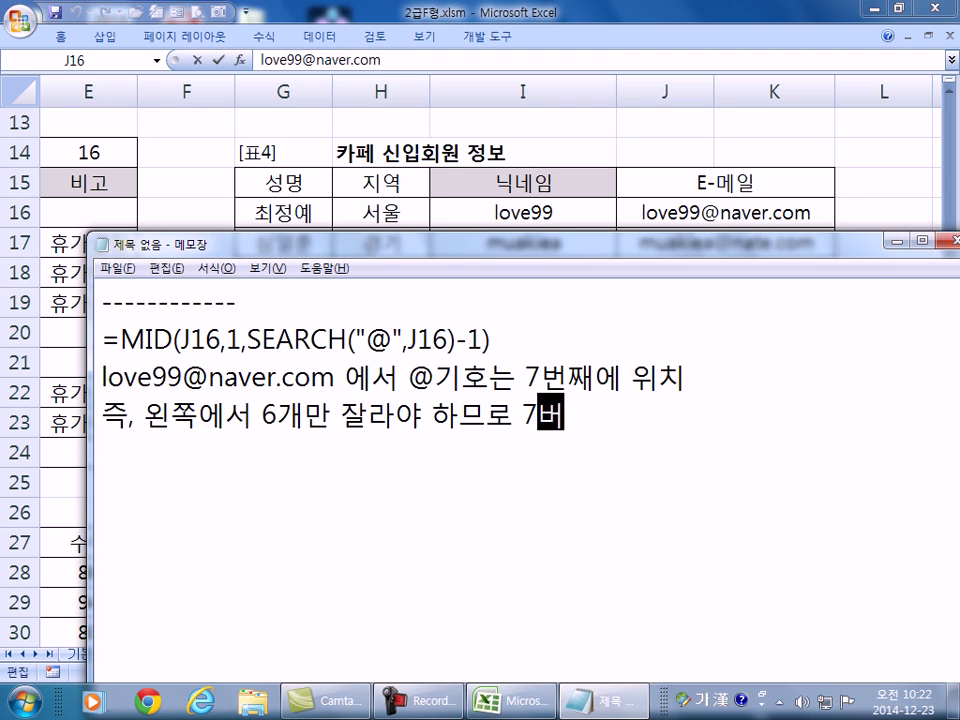
type("서 ")
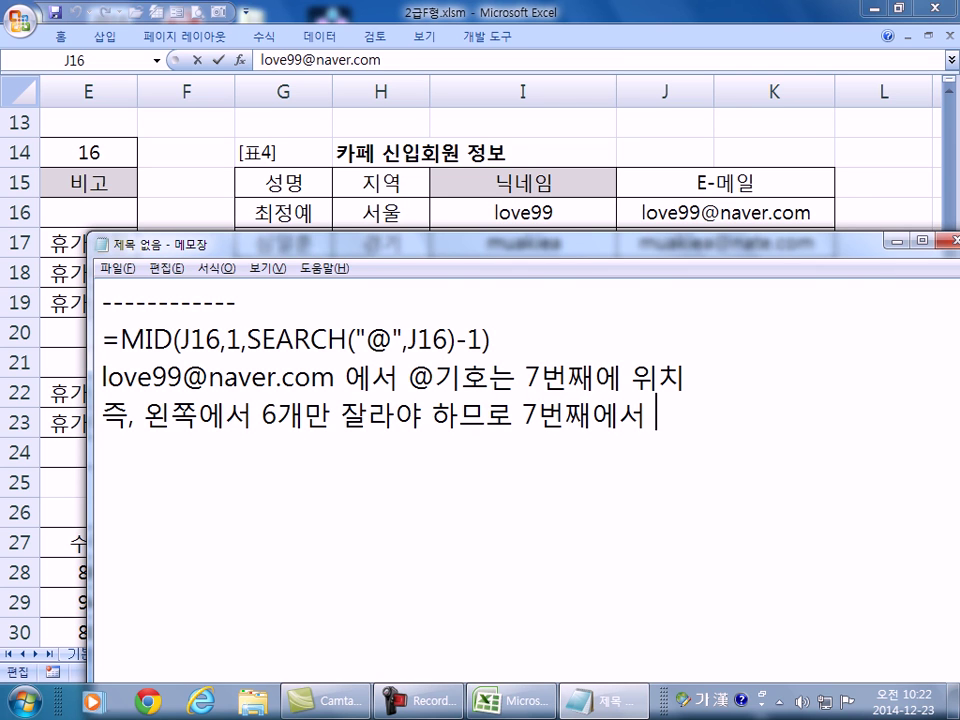
type("1개를 빼면 6번째")
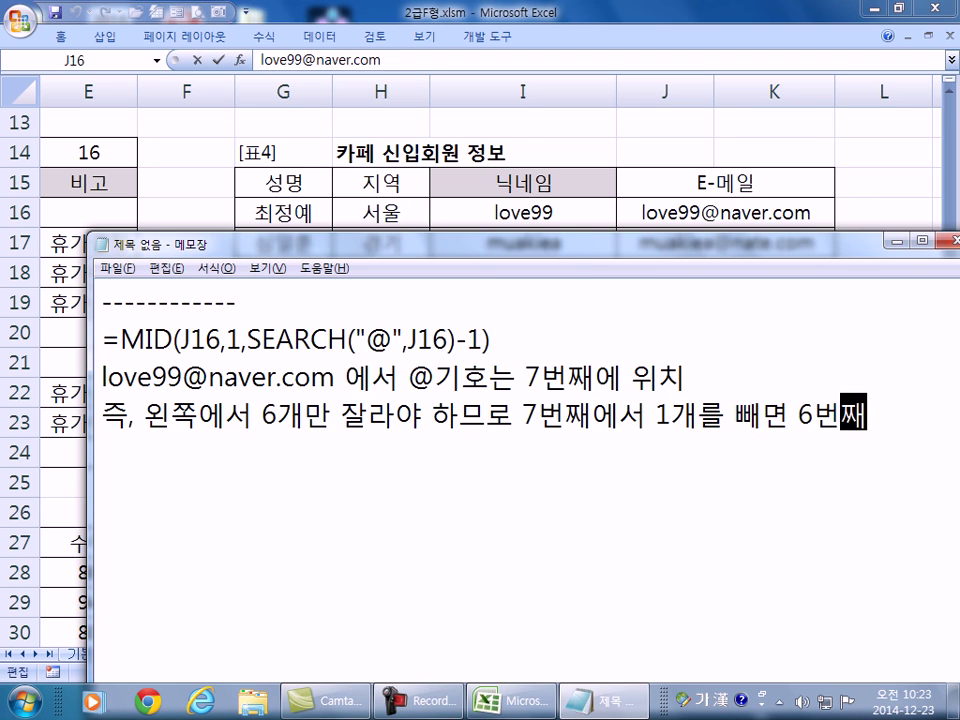
key("Return")
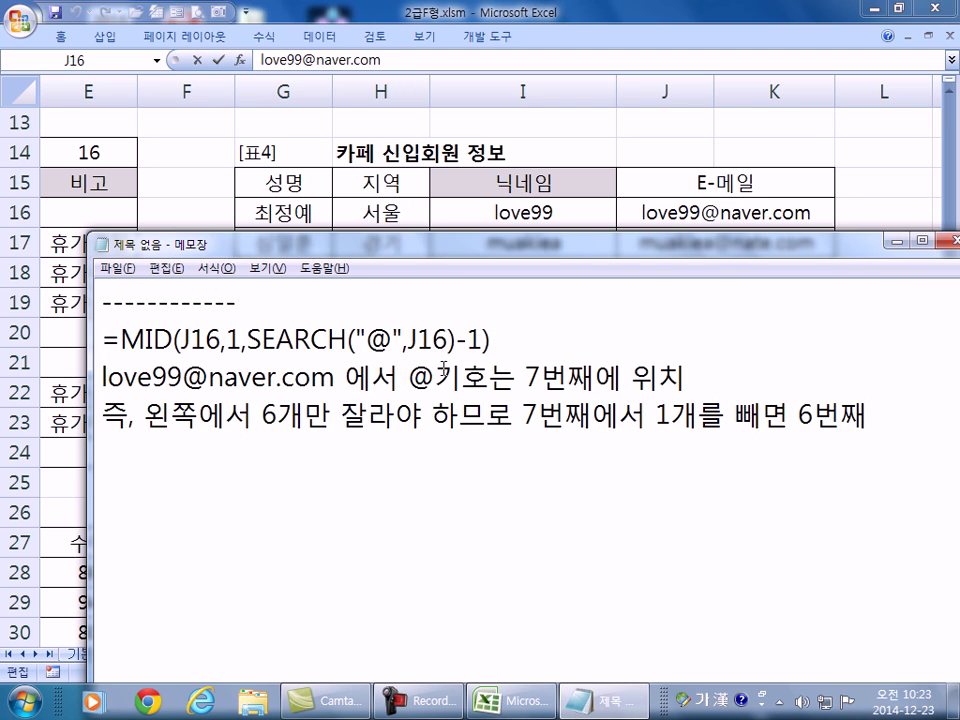
Highlight the -1, the SEARCH argument J16 and the @ in the note's MID formula to explain them.
left_click_drag(457, 340, 483, 340)
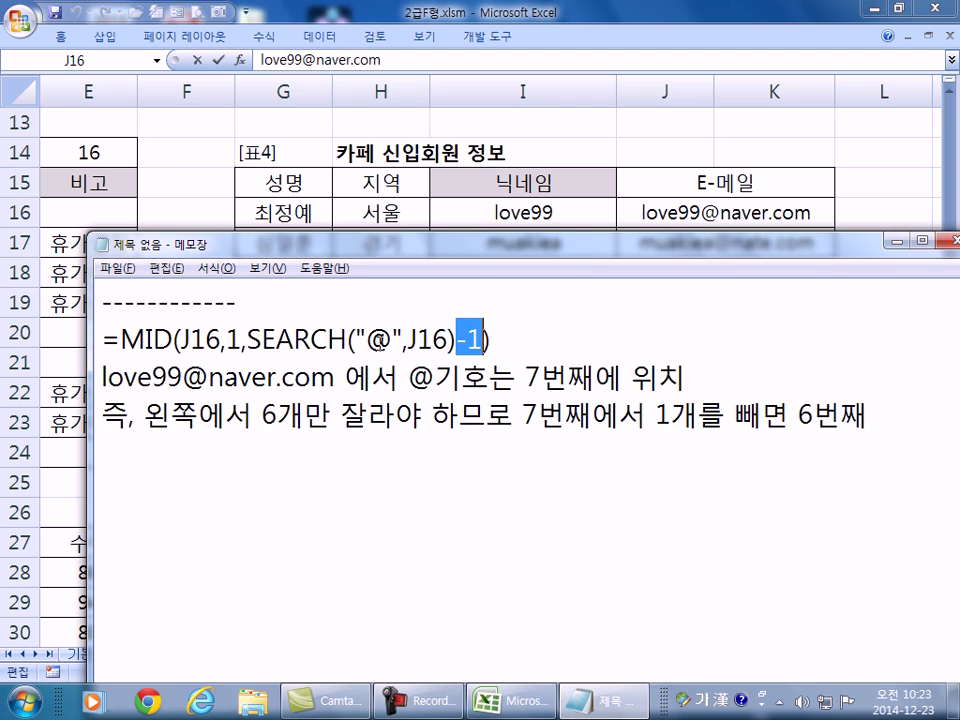
left_click_drag(407, 340, 450, 340)
left_click_drag(366, 340, 381, 341)
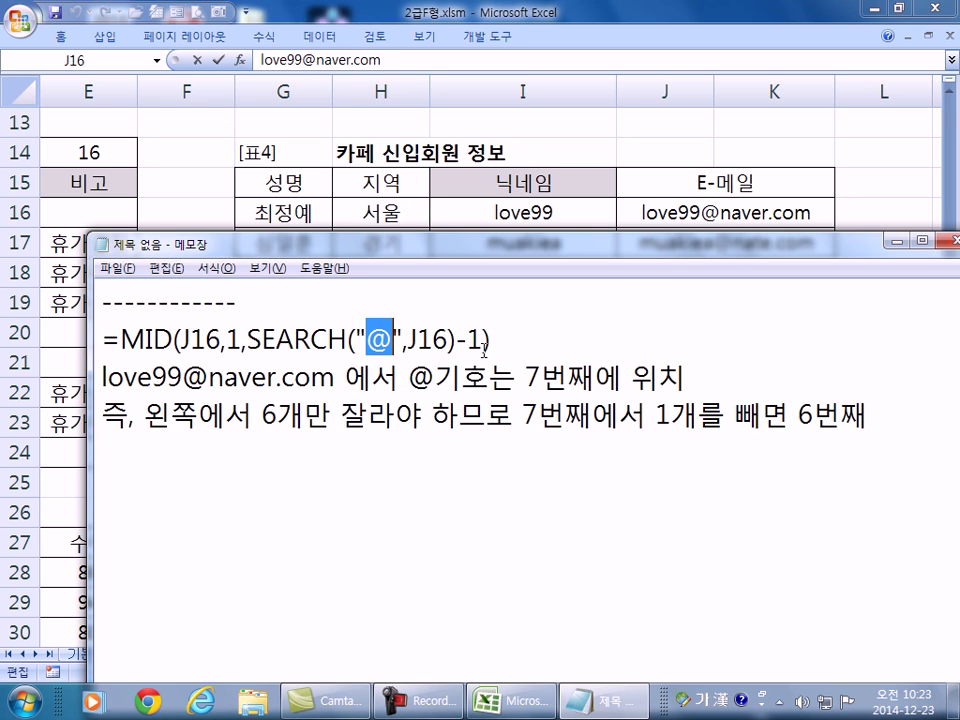
left_click(655, 415)
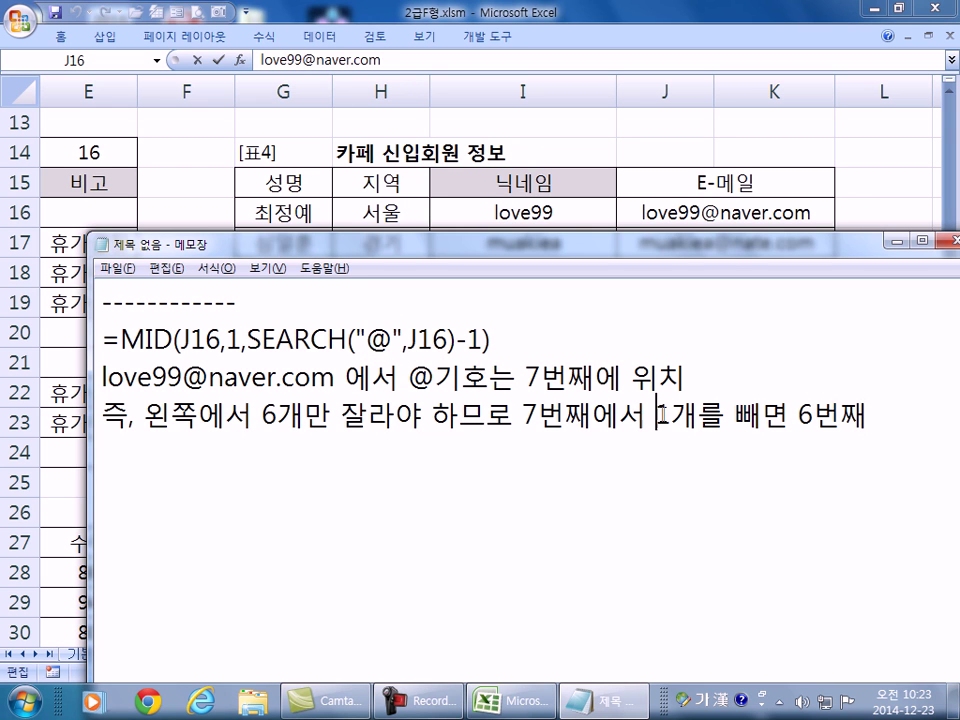
left_click_drag(457, 340, 484, 340)
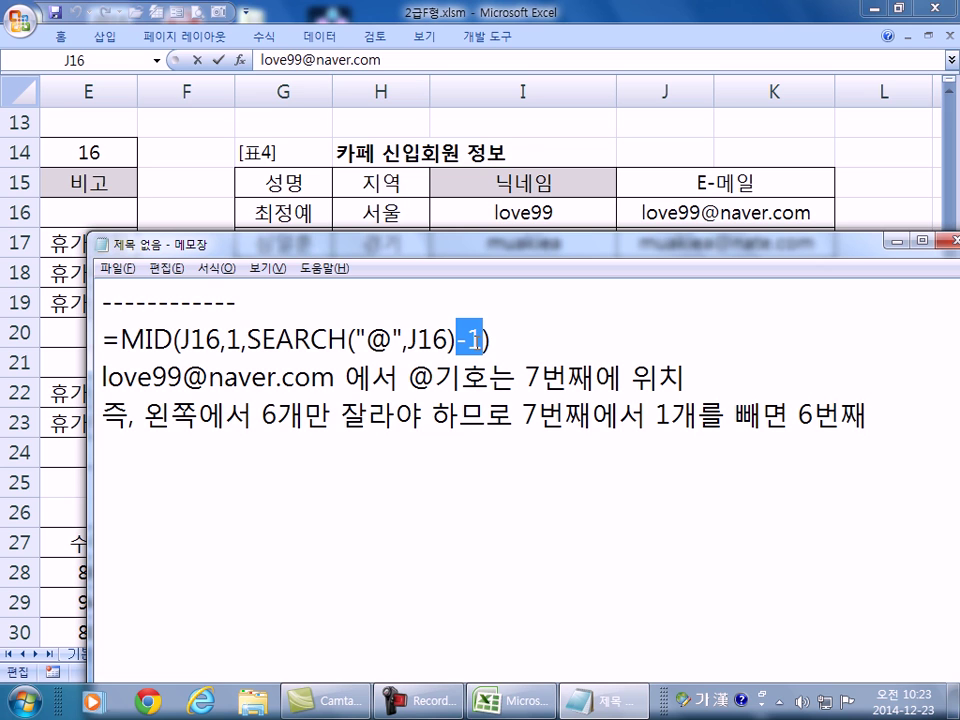
Write the syntax line "=MID(문자열, 처음위치, 개수)" on the empty line below the explanation.
left_click(371, 452)
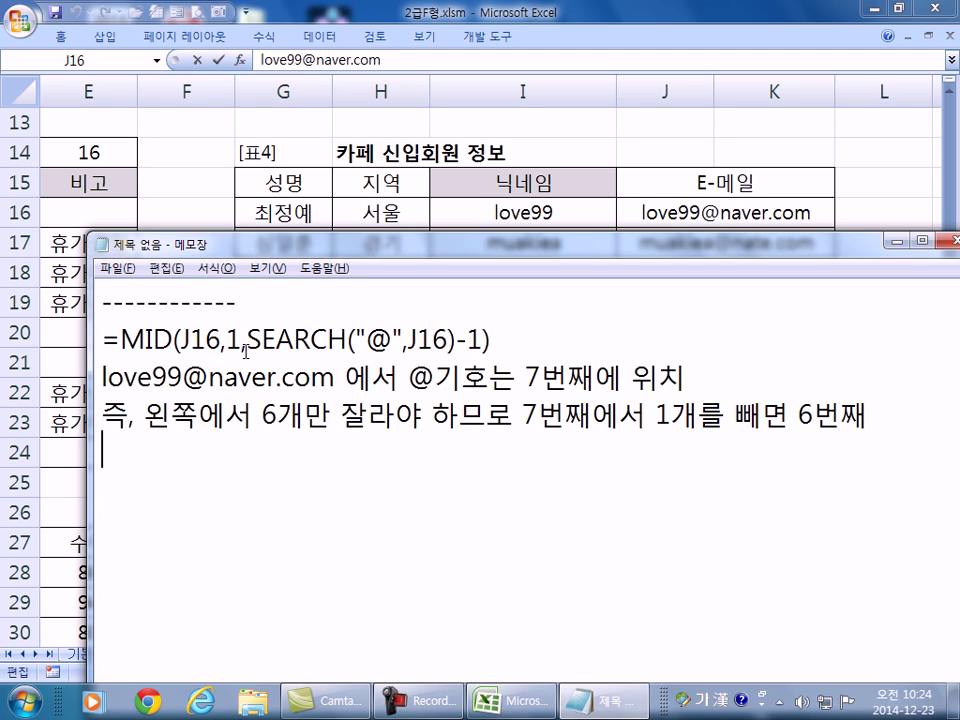
left_click(203, 439)
type("=MID(*")
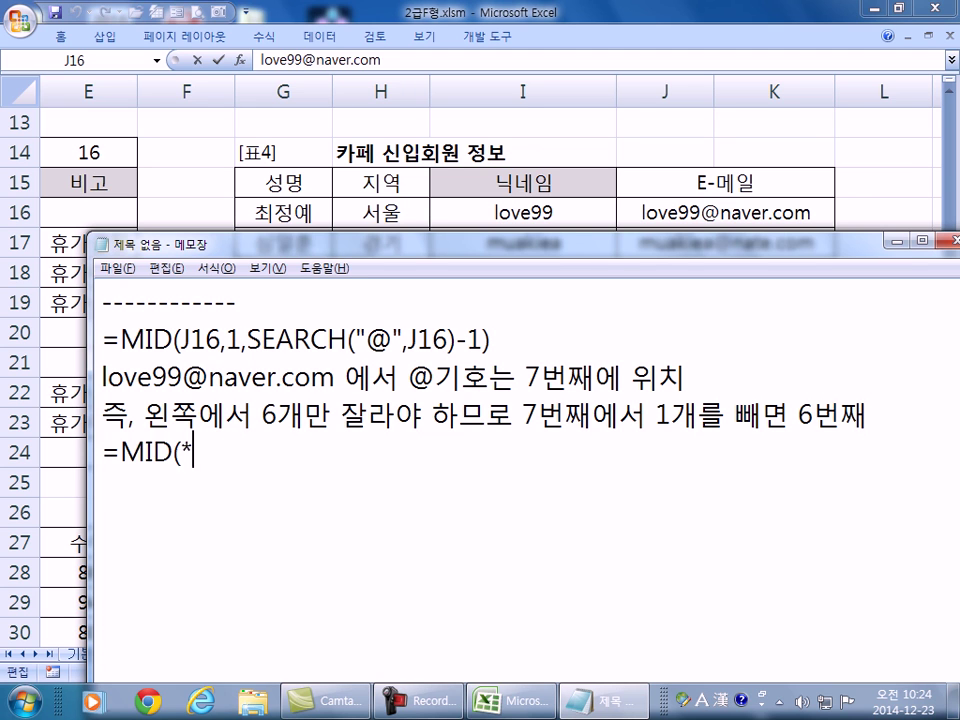
key("BackSpace")
key("Hangul")
type("문자열")
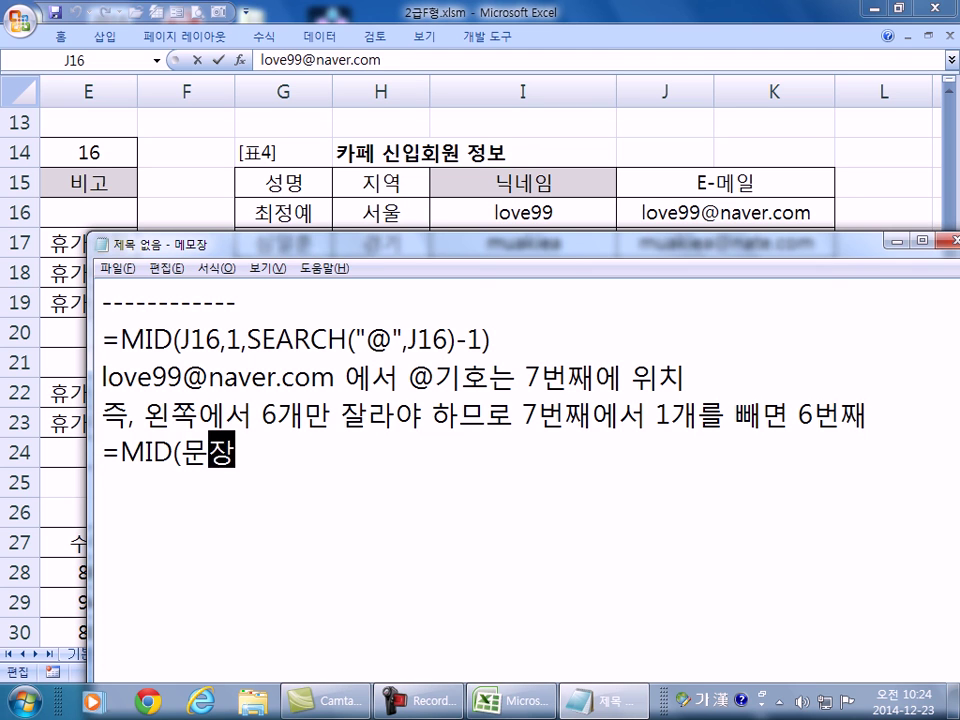
type(", 처음")
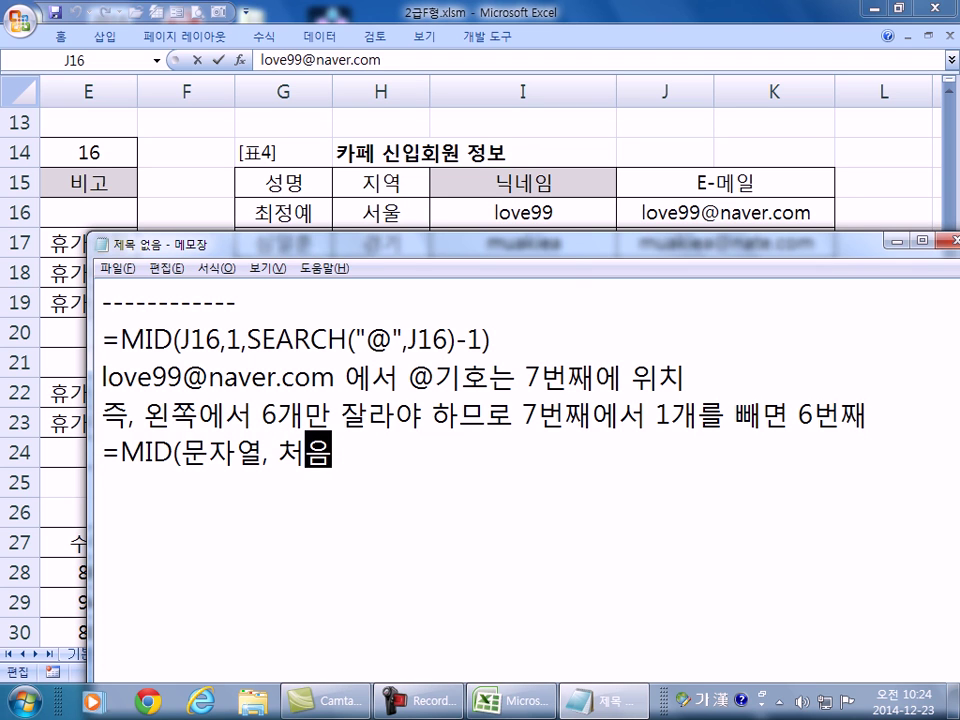
type("위치, 개수")
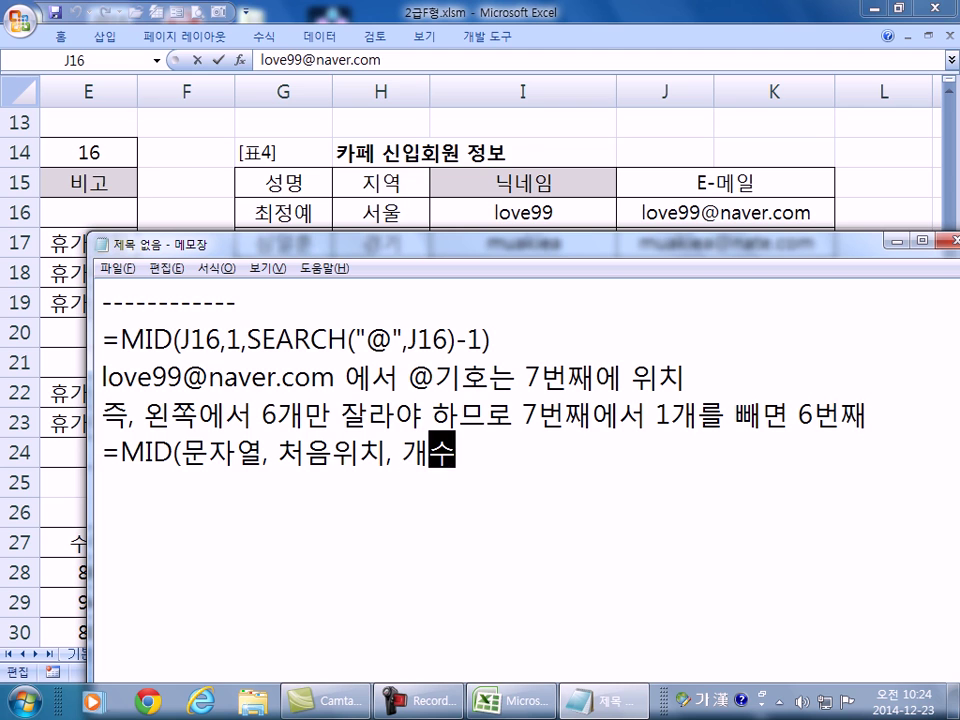
type(")")
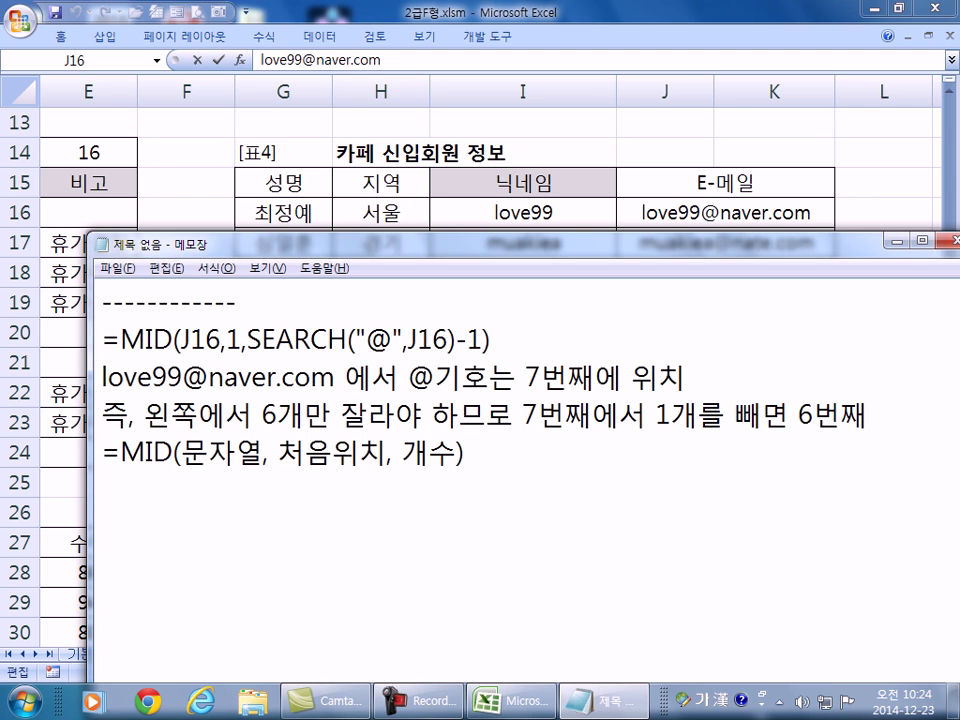
Delete 처음 from the syntax line so it reads "=MID(문자열, 위치, 개수)".
key("Left")
key("Left")
key("Left")
key("Left")
key("Left")
key("Left")
key("Left")
key("Left")
key("Left")
key("Left")
key("Right")
key("Delete")
key("Delete")
key("End")
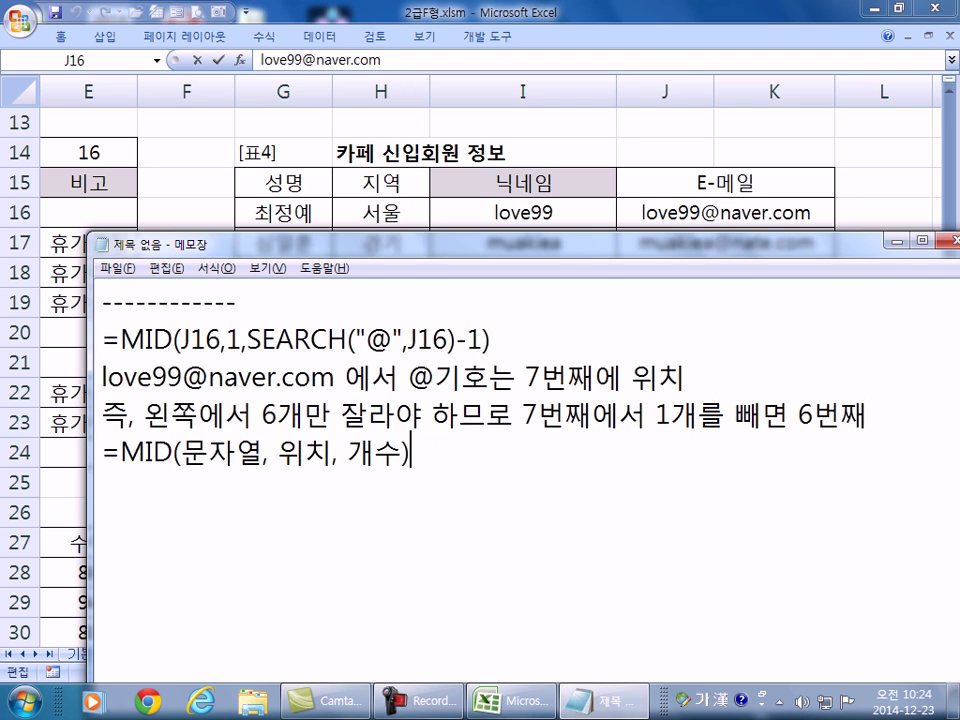
Add spaces around the 1 argument in the note's MID formula and highlight SEARCH("@",J16)-1.
left_click(236, 342)
key("Right")
key("Right")
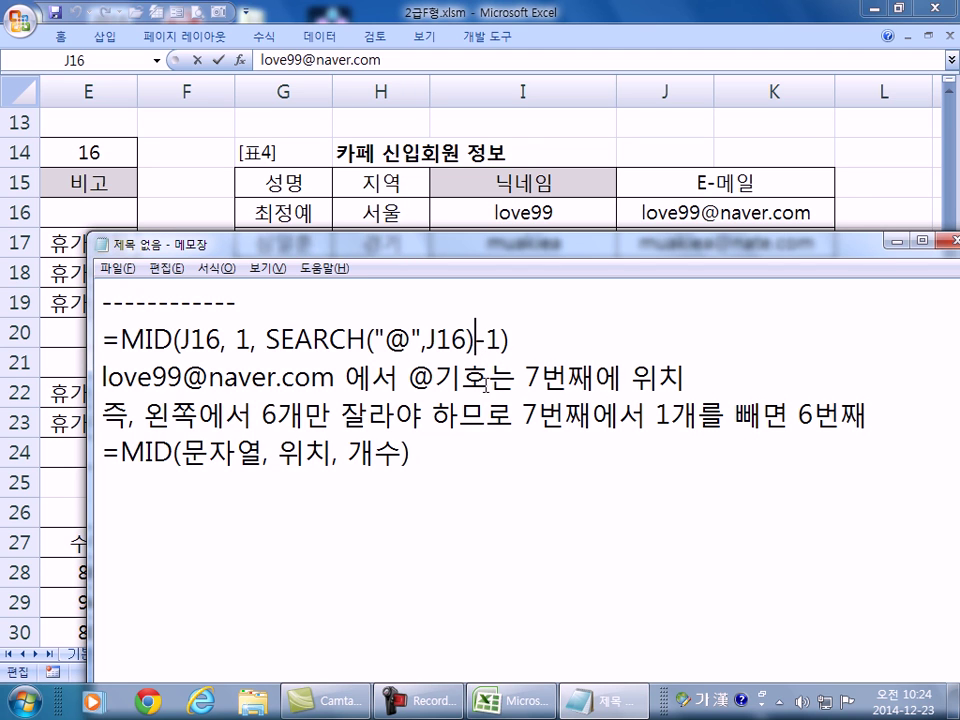
left_click_drag(265, 340, 500, 340)
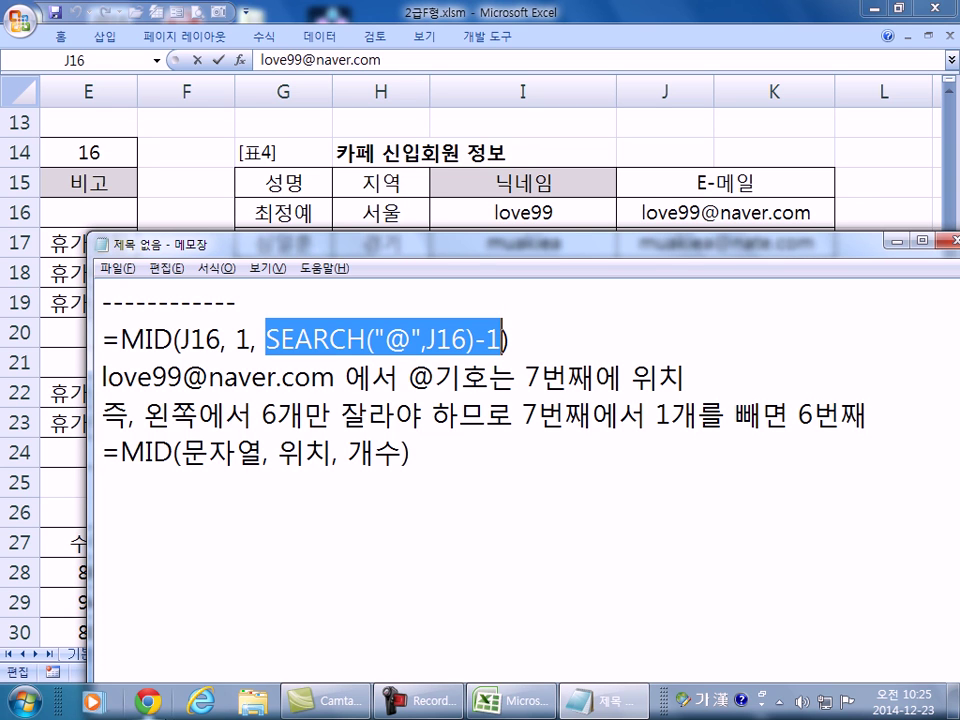
Switch back to Excel and finish editing cell J16 with its content unchanged.
left_click(510, 700)
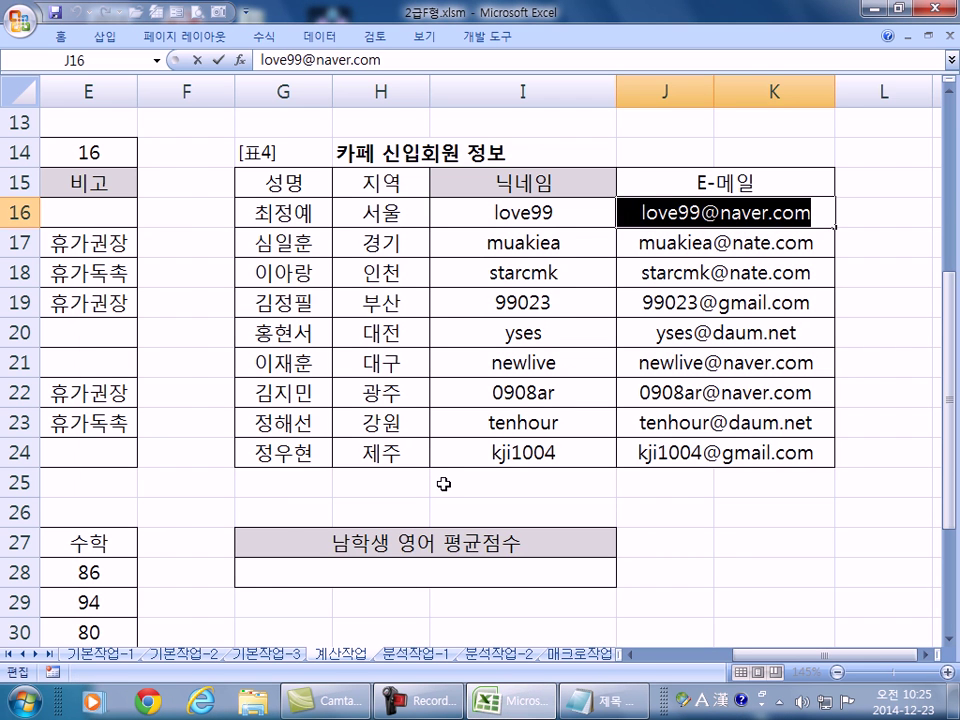
key("Return")
key("Home")
Narrow columns I and F so table 5 and the 남학생 영어 평균점수 box fit side by side.
scroll(425, 465, "down", 5)
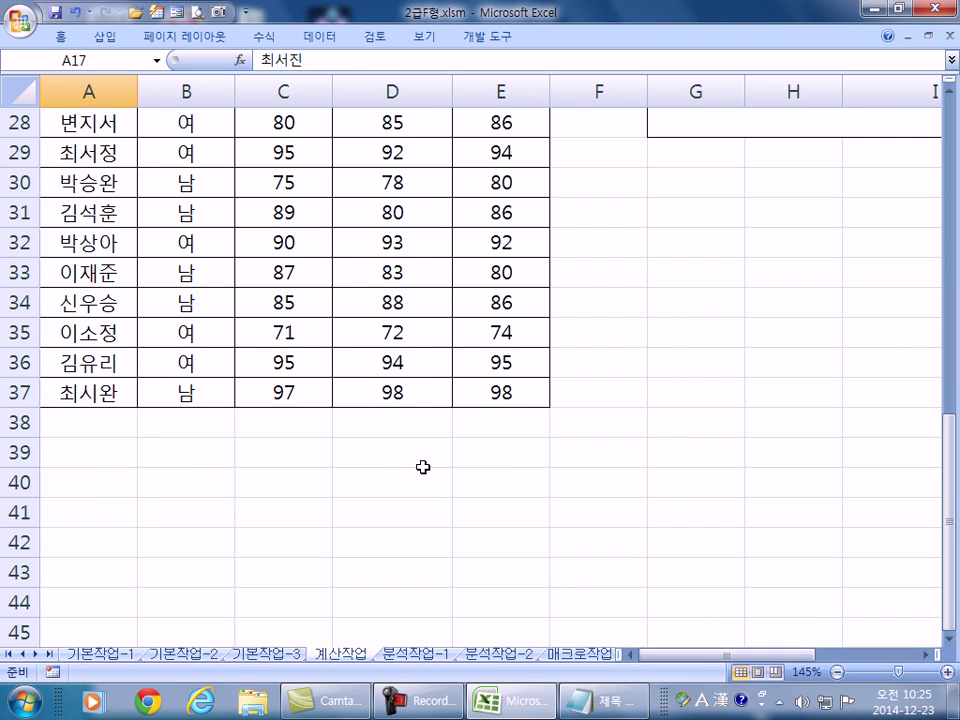
scroll(423, 467, "up", 1)
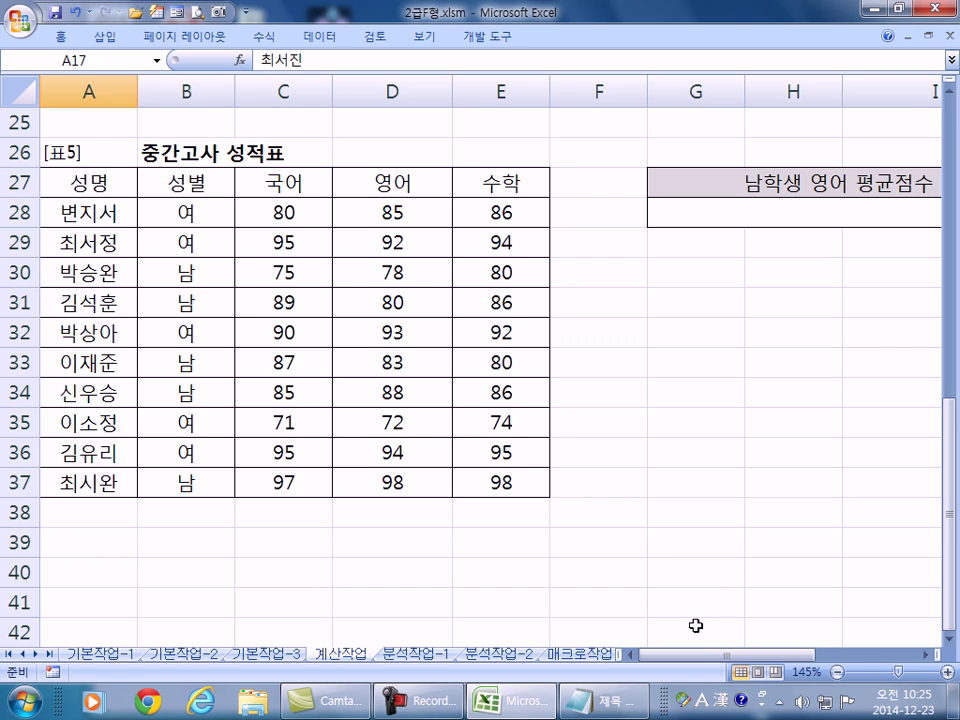
left_click_drag(714, 658, 740, 655)
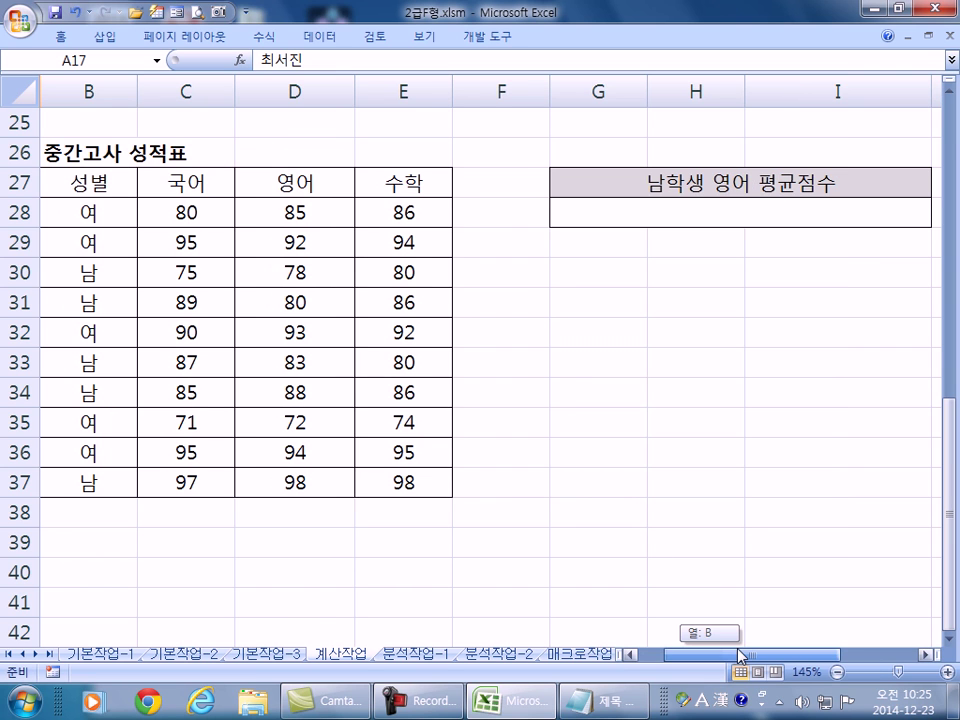
left_click_drag(933, 88, 838, 90)
left_click(568, 215)
left_click_drag(673, 657, 643, 662)
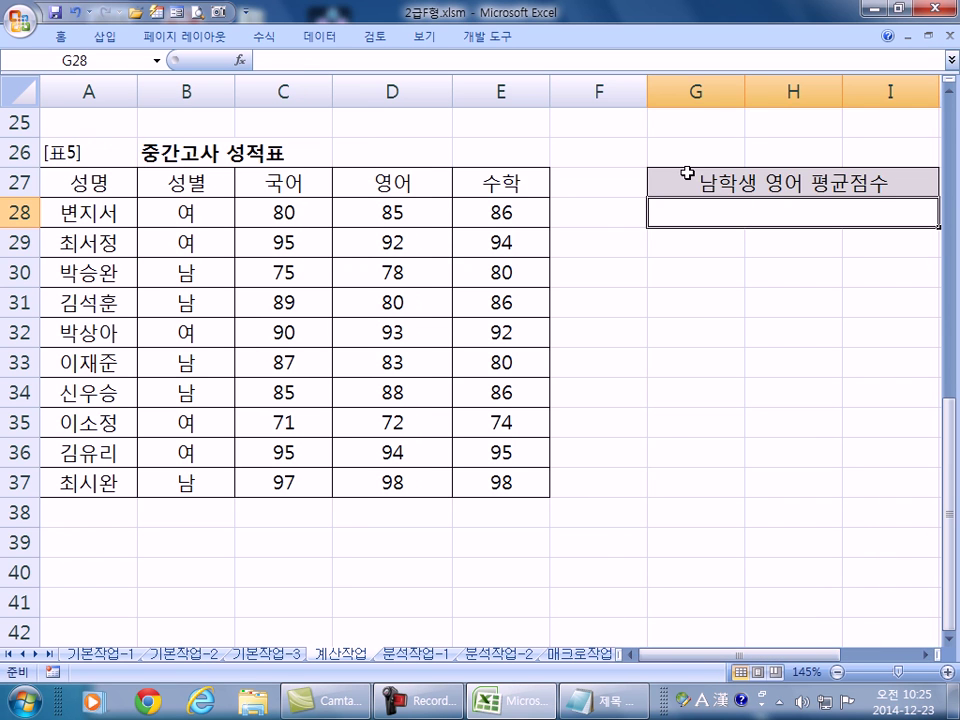
left_click(640, 92)
left_click_drag(647, 92, 607, 93)
Start an AVERAGEIF formula in G28 with the gender column B28:B37 as its criteria range.
left_click(673, 222)
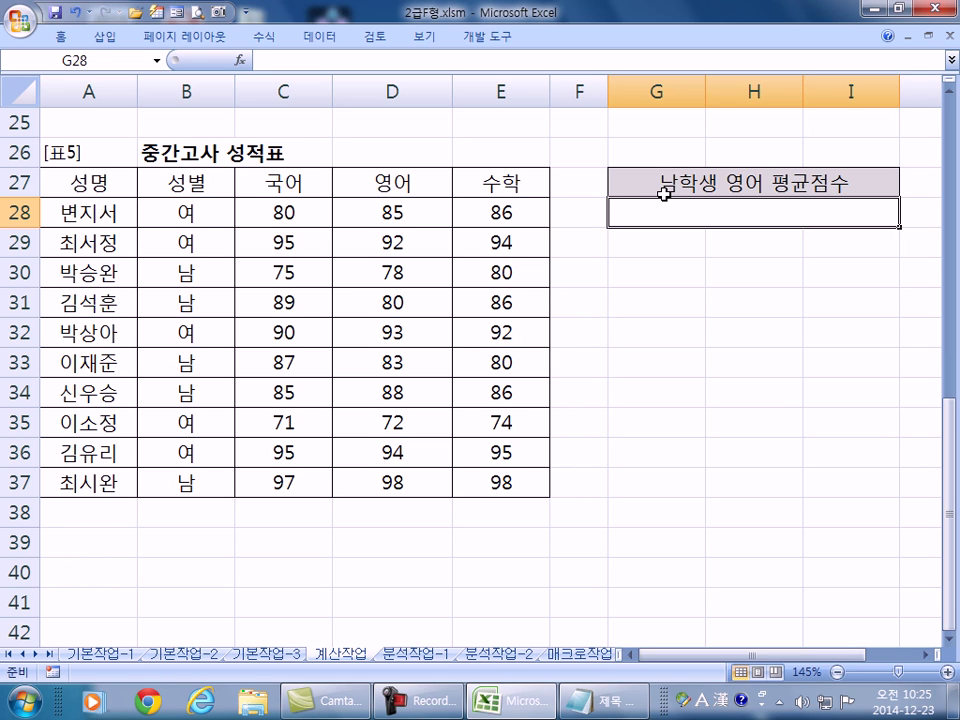
type("=AV")
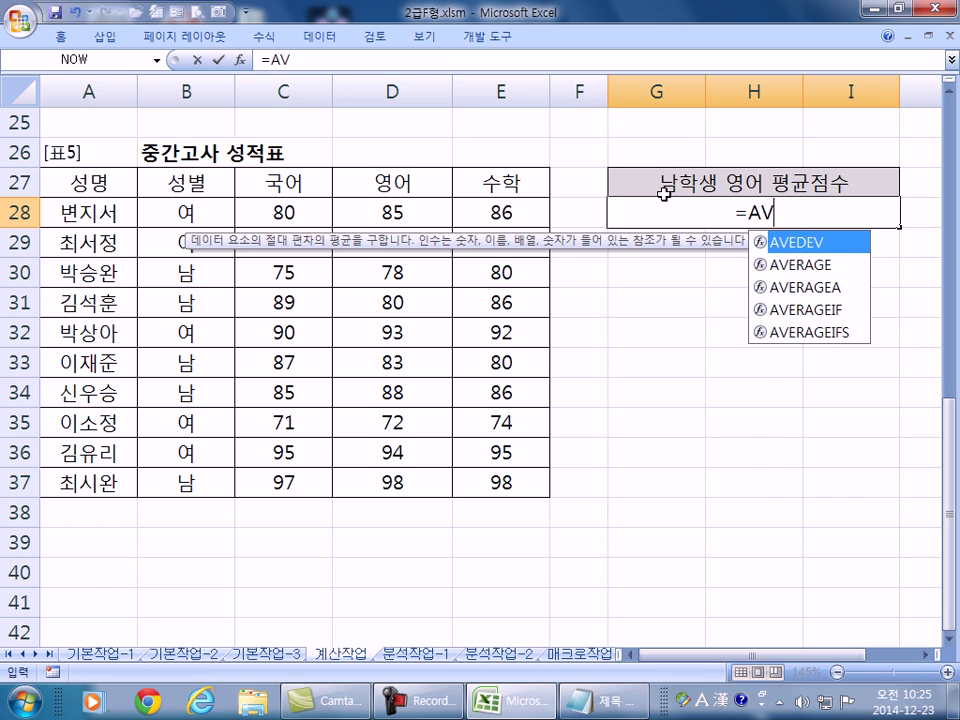
type("ER")
key("Down")
key("Down")
key("Tab")
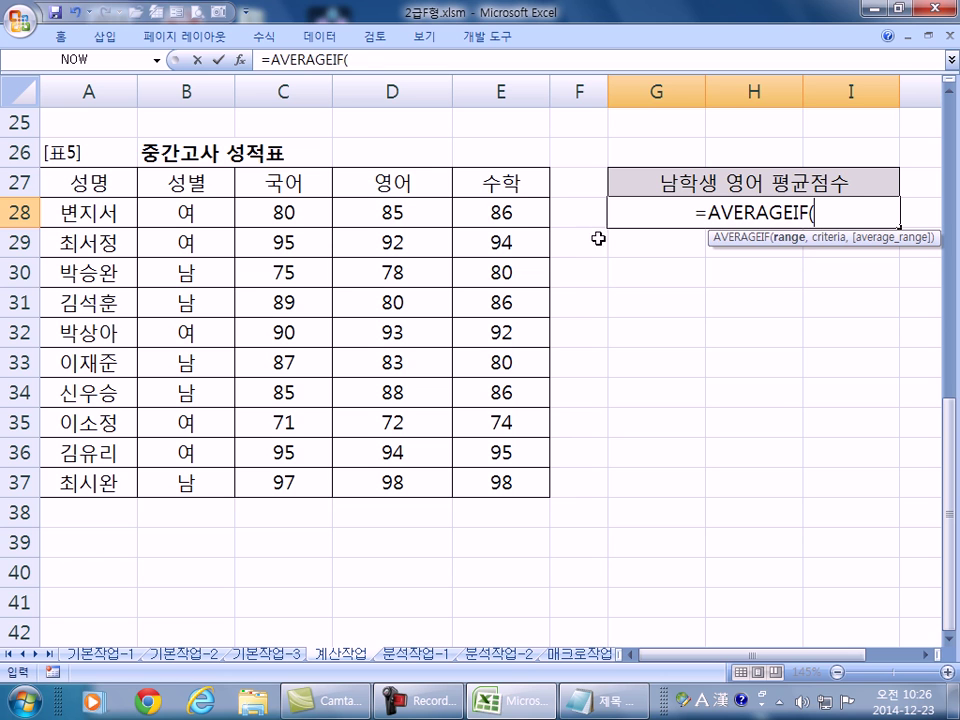
left_click_drag(193, 212, 204, 482)
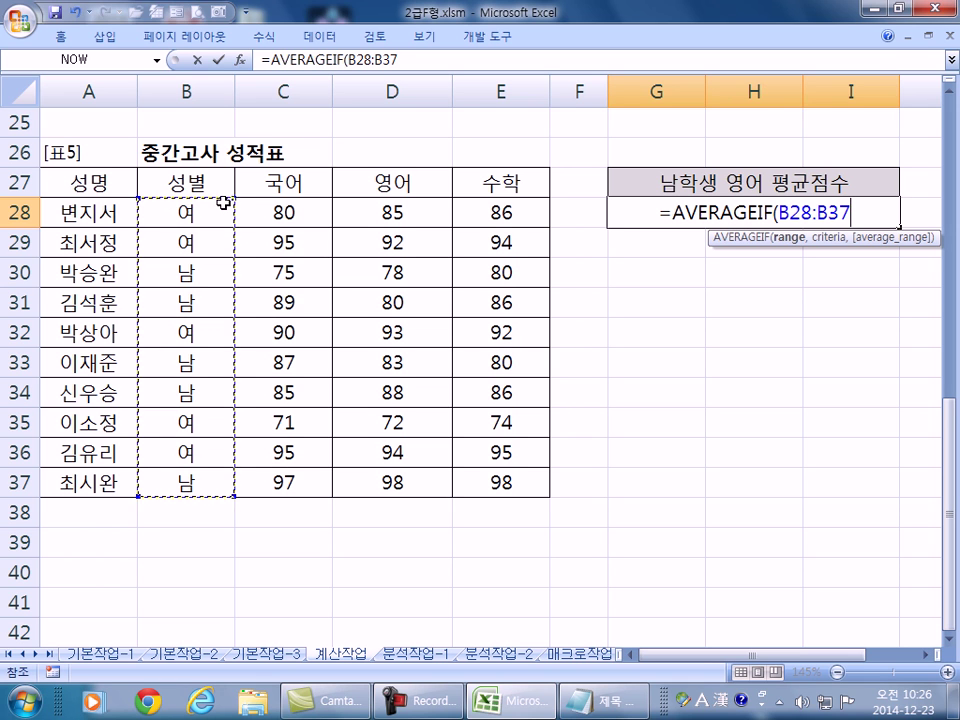
type(",")
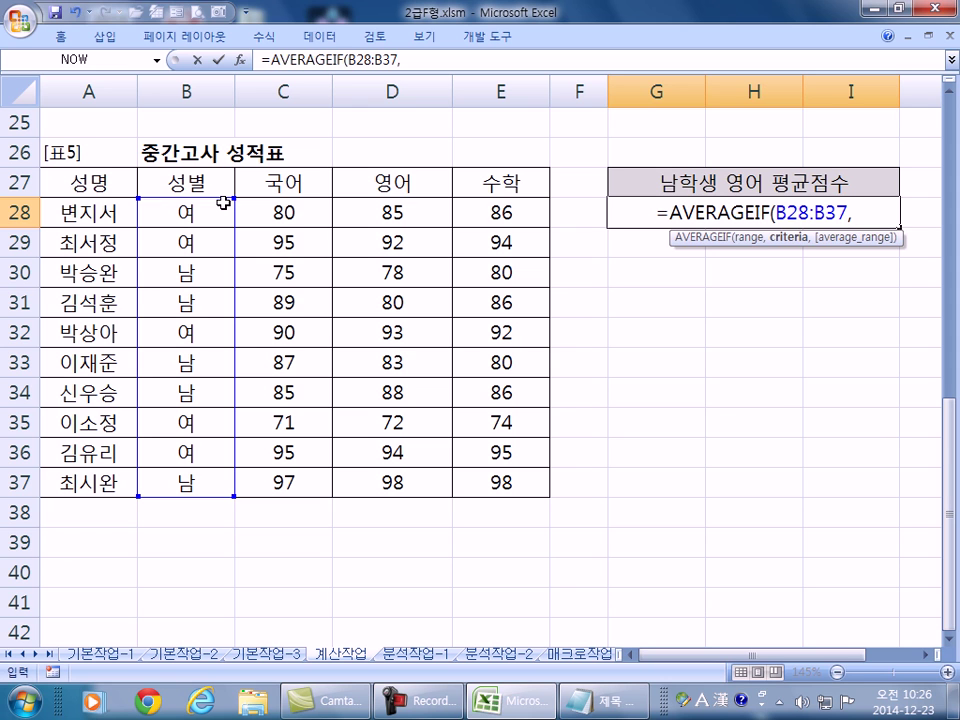
Complete the AVERAGEIF formula with the criterion "남" and the English scores D28:D37 as the average range.
type("\"")
type("SKA")
key("BackSpace")
key("BackSpace")
key("BackSpace")
key("Hangul")
type("남\",")
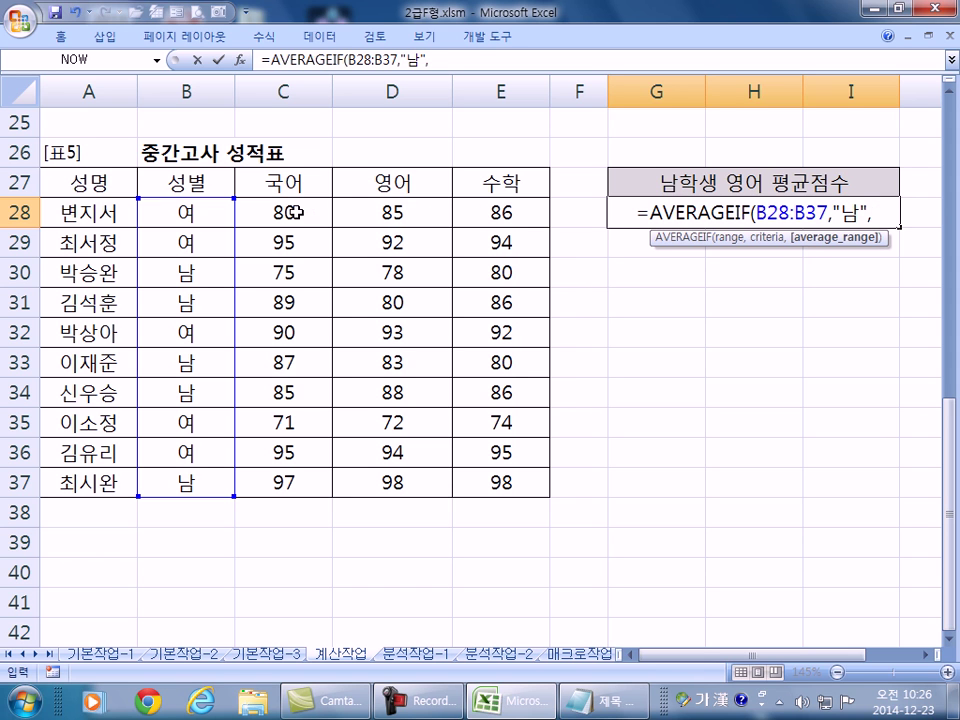
left_click_drag(378, 212, 367, 478)
type(")")
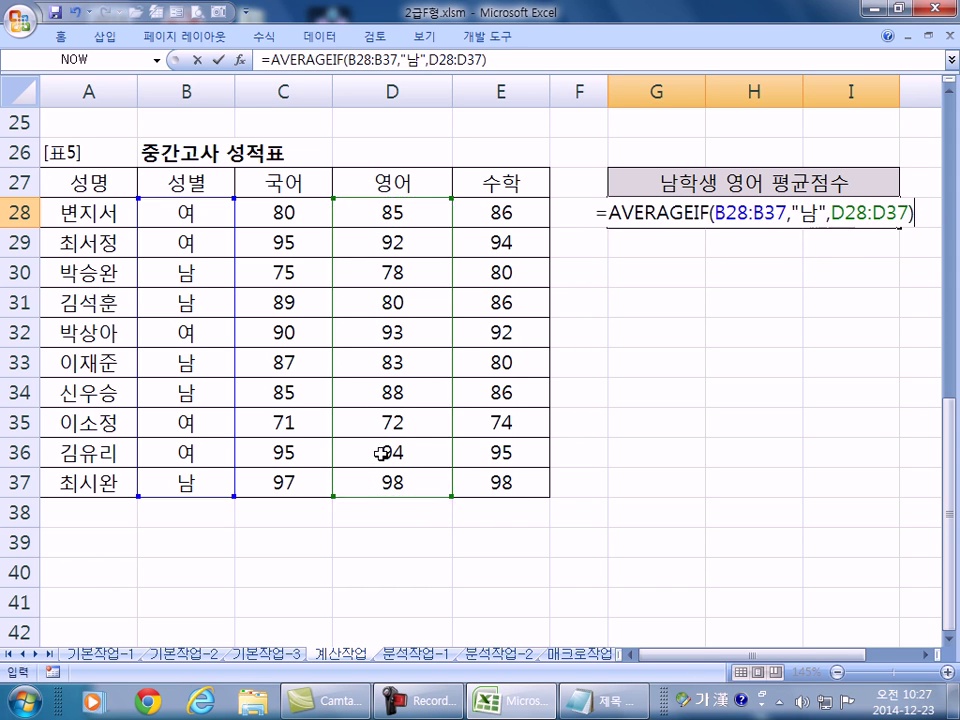
key("Return")
left_click(765, 219)
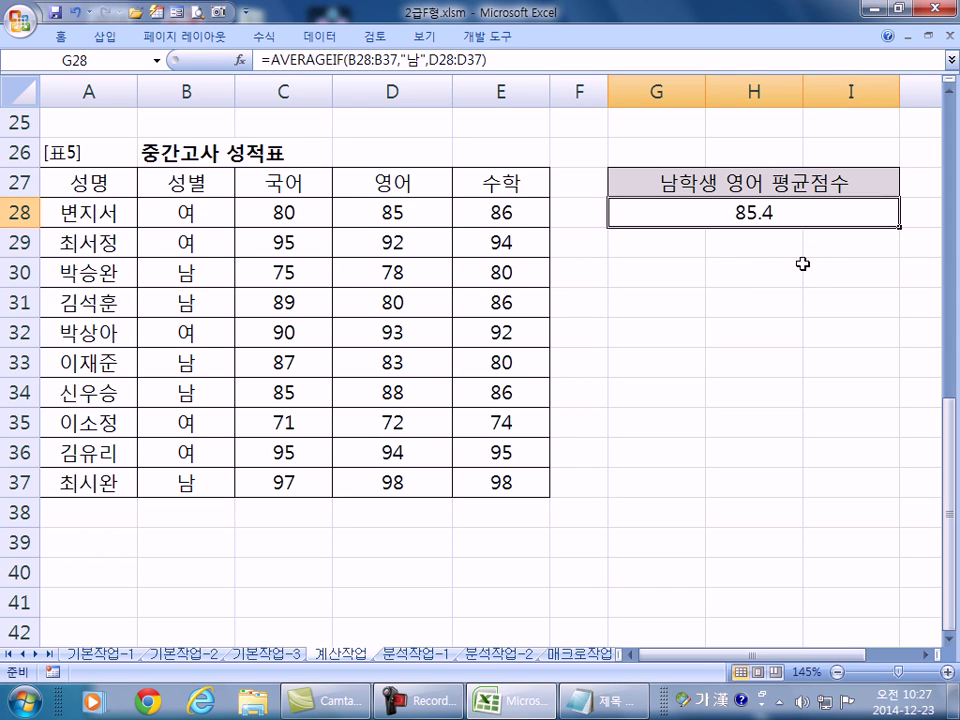
Wrap the AVERAGEIF formula in G28 in a TRUNC function to cut off the decimals.
key("F2")
key("Escape")
double_click(622, 213)
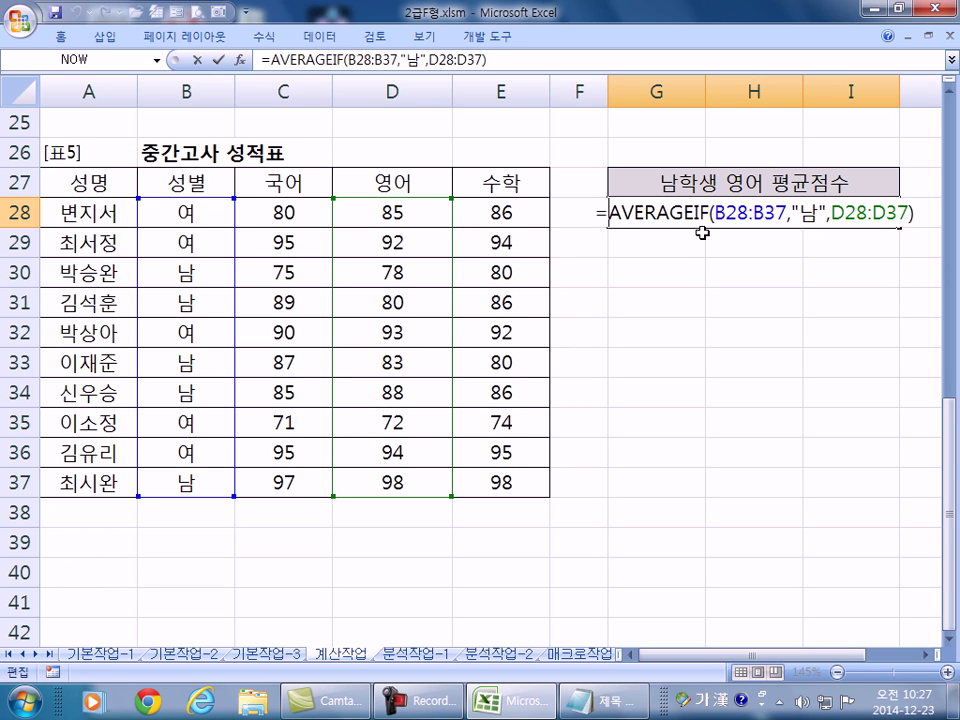
type("ㅅ거")
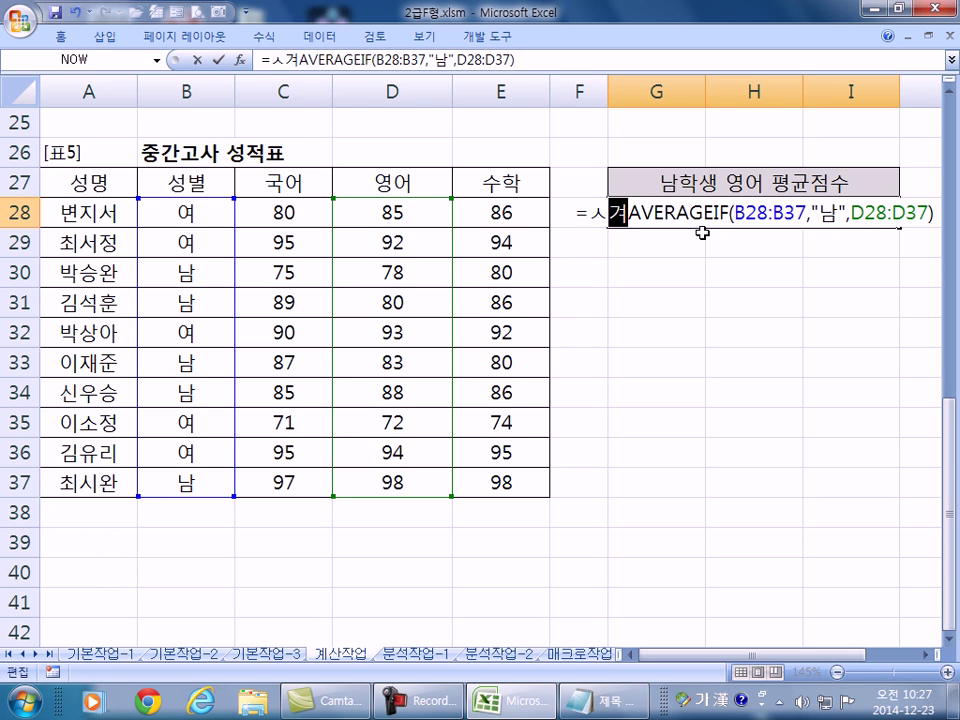
key("BackSpace")
key("BackSpace")
key("BackSpace")
type("TRUNC")
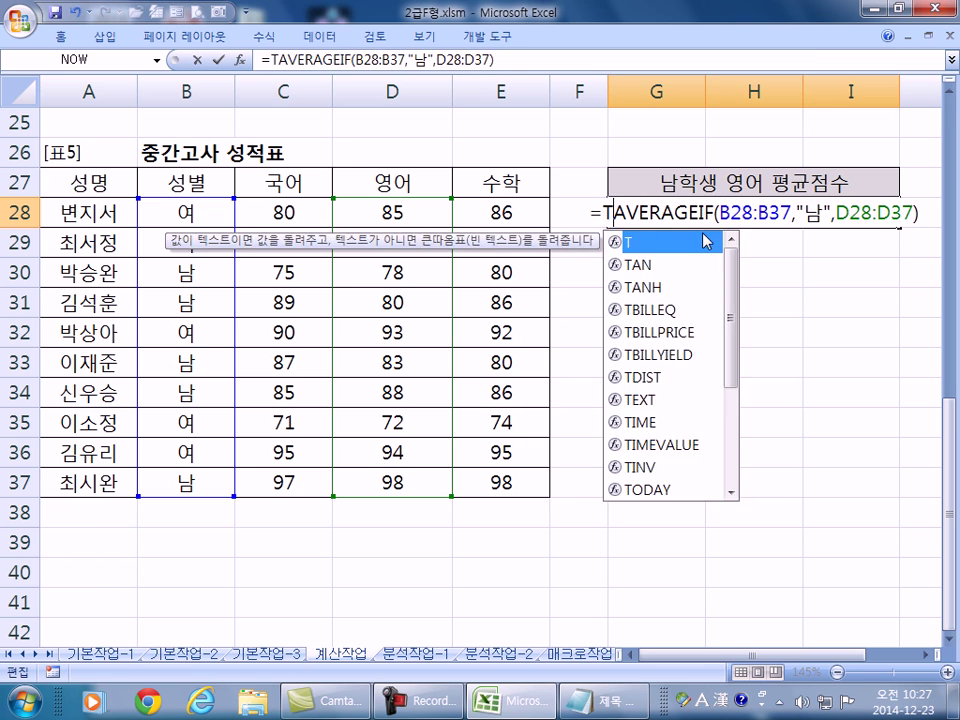
type("(")
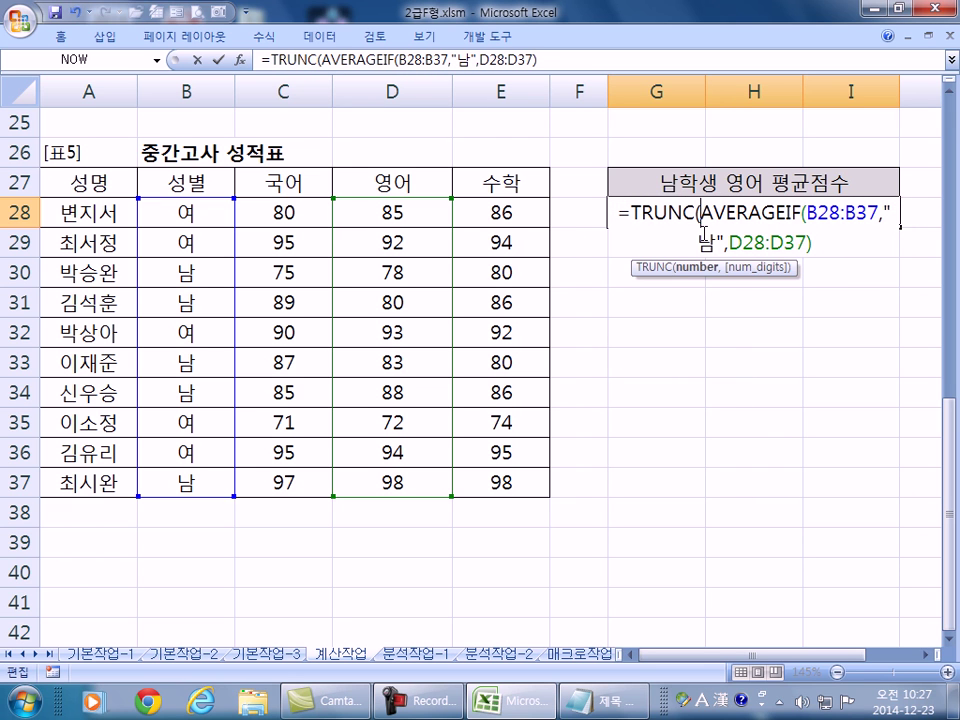
key("Return")
key("Return")
double_click(765, 212)
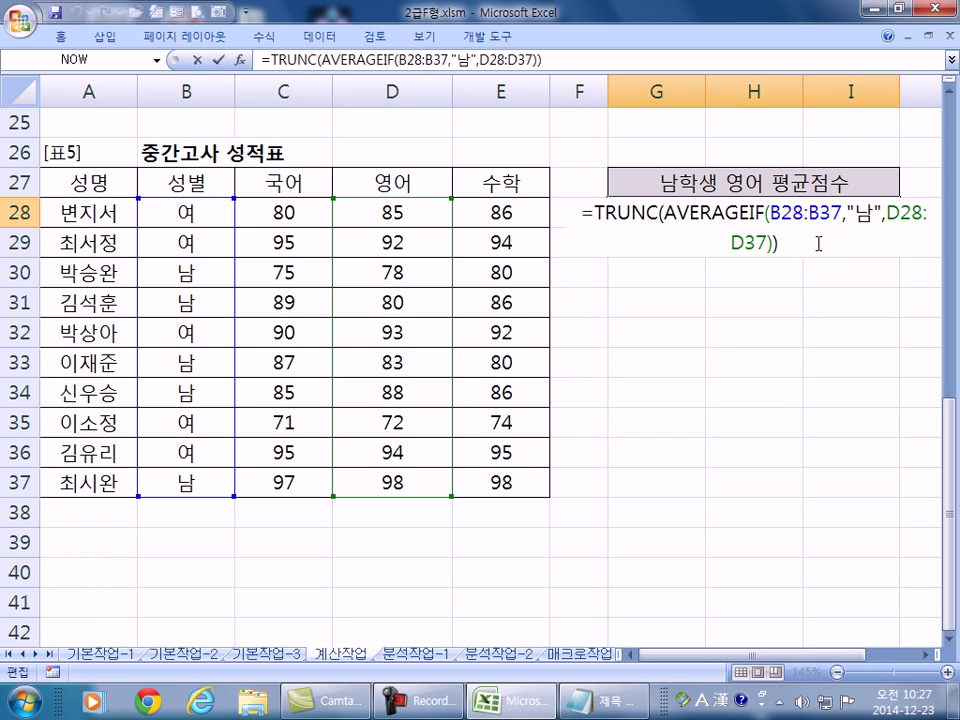
key("Return")
left_click(784, 211)
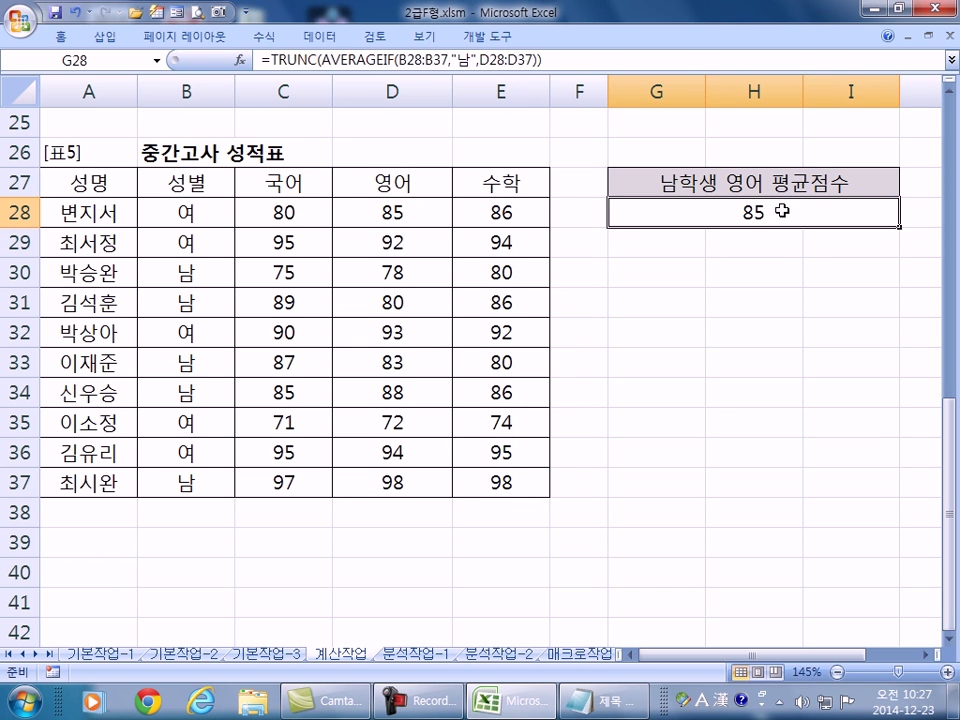
Append &"점" to the end of the TRUNC formula in G28.
double_click(778, 211)
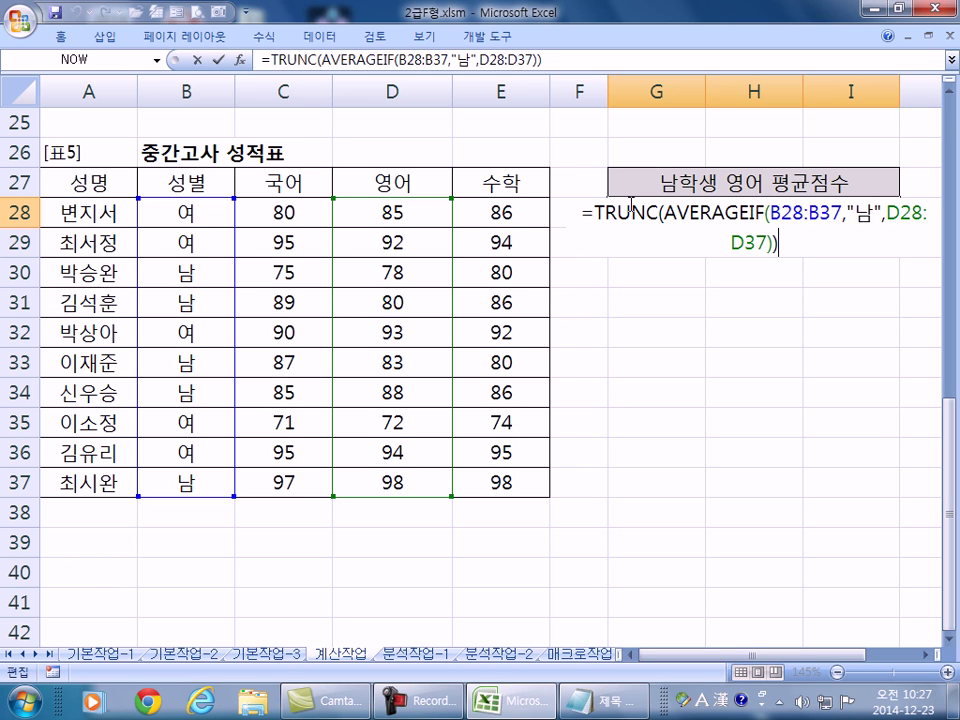
type("&\"")
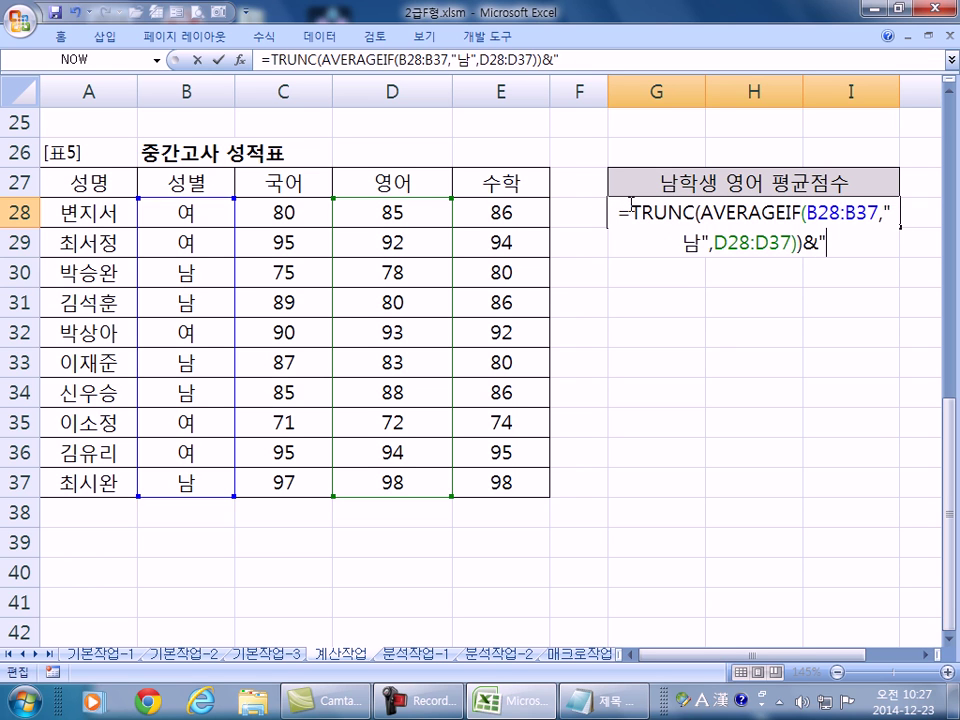
key("Hangul")
type("점")
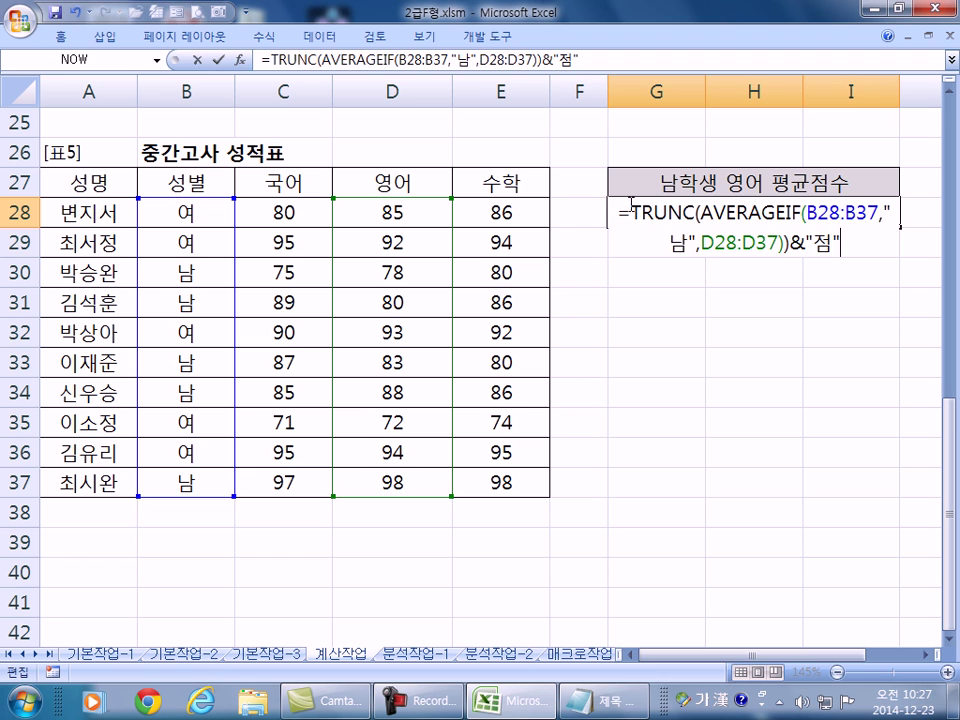
key("ctrl+Return")
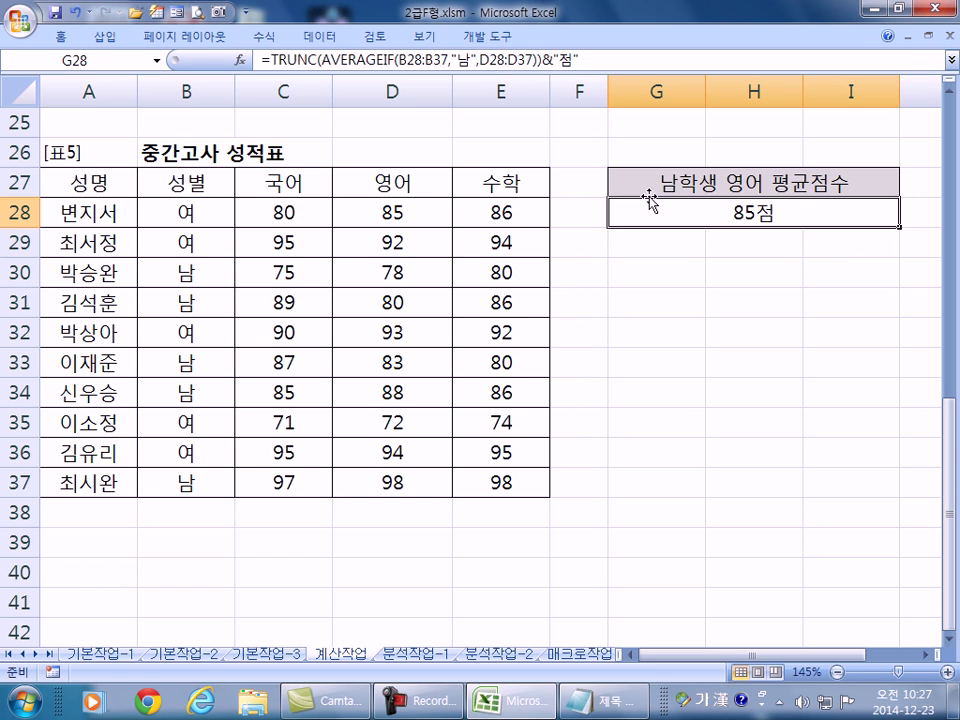
Copy the whole G28 formula and paste it into the Notepad note below a new dashed separator line.
left_click(583, 62)
left_click_drag(583, 62, 245, 61)
key("ctrl+c")
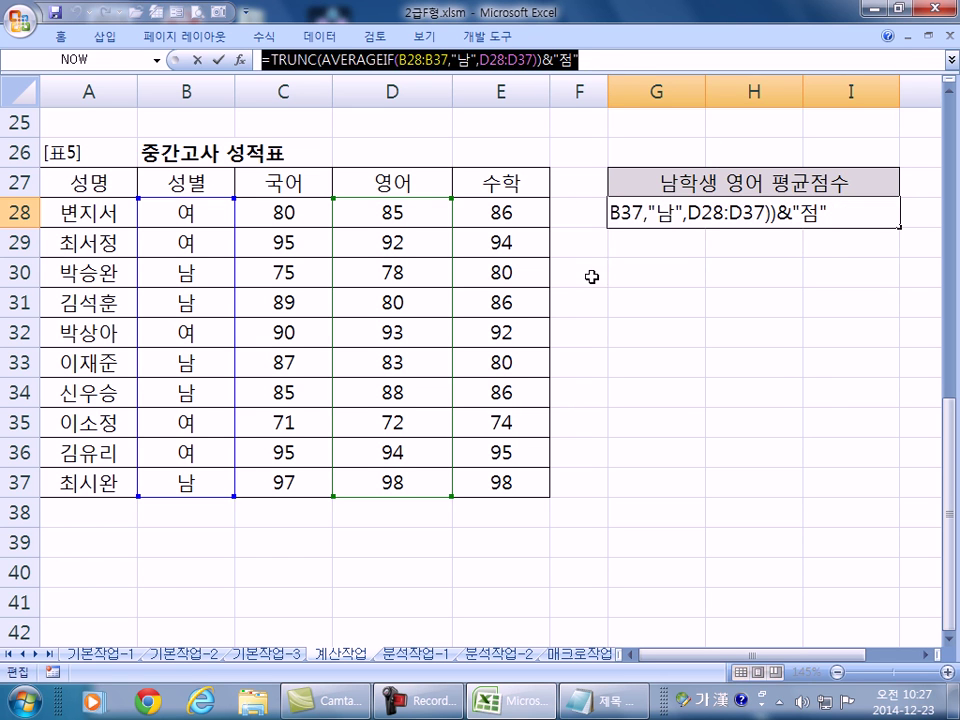
key("alt+Tab")
left_click(179, 505)
type("-----------")
key("ctrl+v")
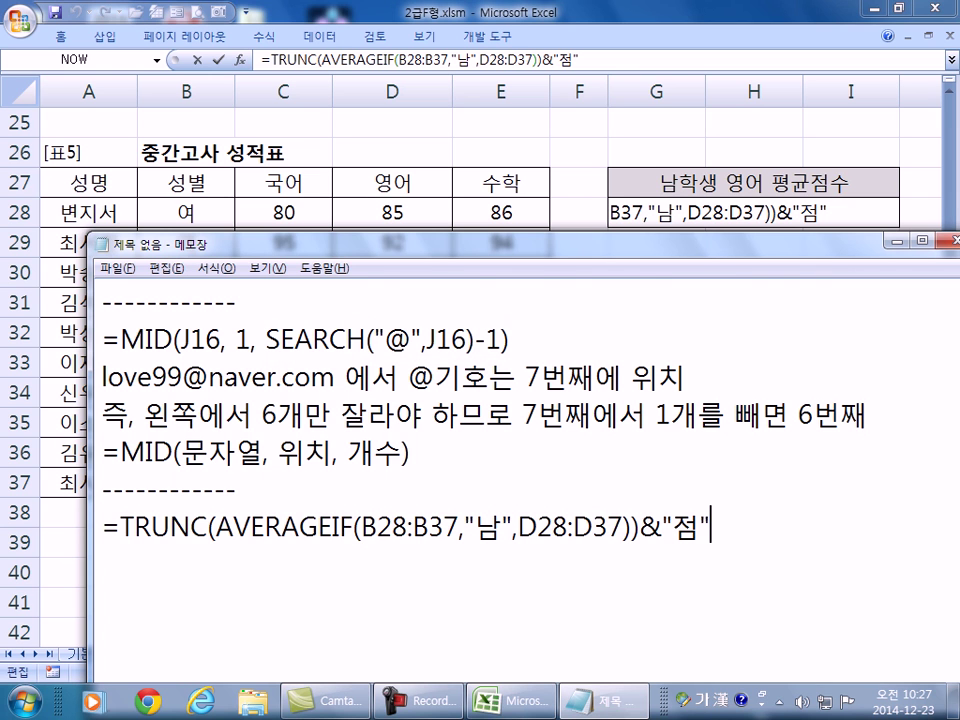
Review the pasted formula in the note by highlighting AVERAGEIF, its arguments, the TRUNC part and the "점" suffix.
scroll(433, 489, "down", 2)
scroll(478, 474, "up", 1)
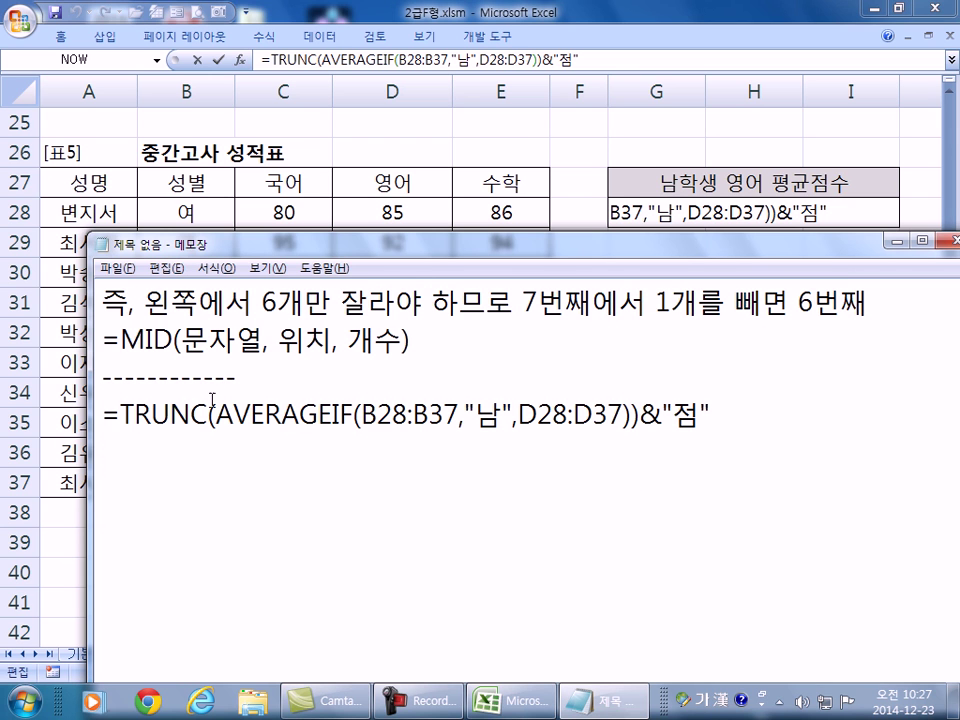
left_click_drag(218, 413, 352, 413)
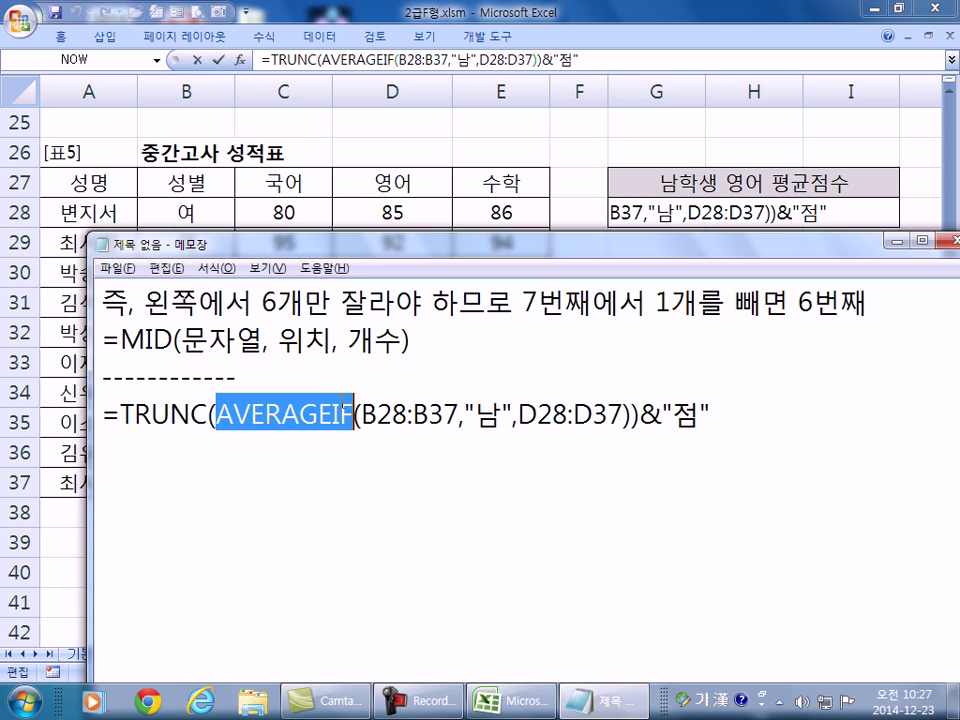
left_click_drag(361, 413, 624, 413)
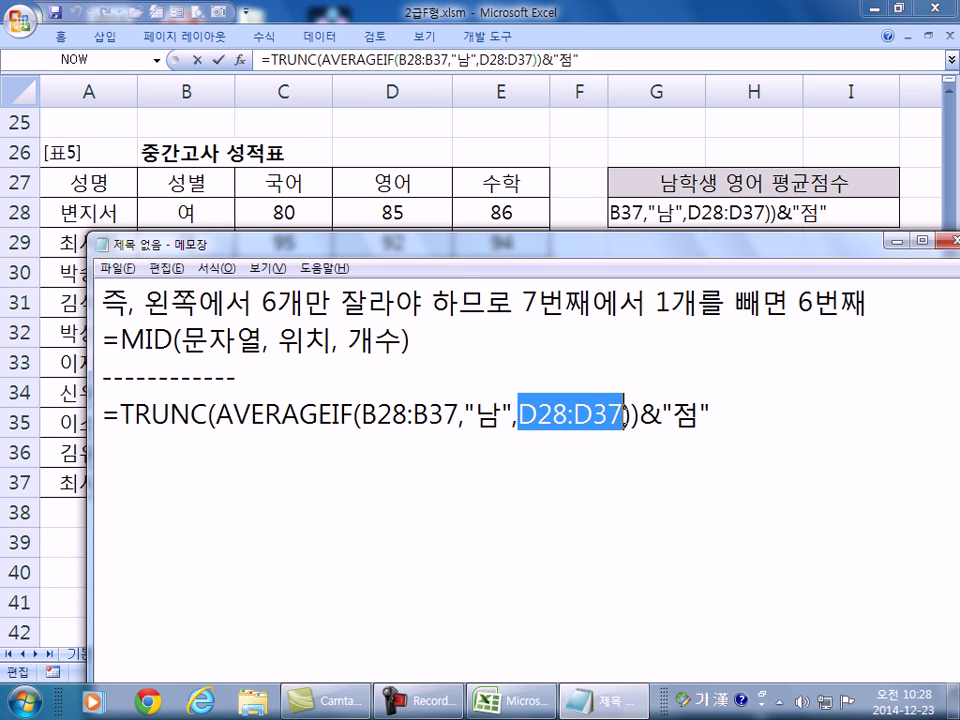
left_click_drag(120, 413, 208, 413)
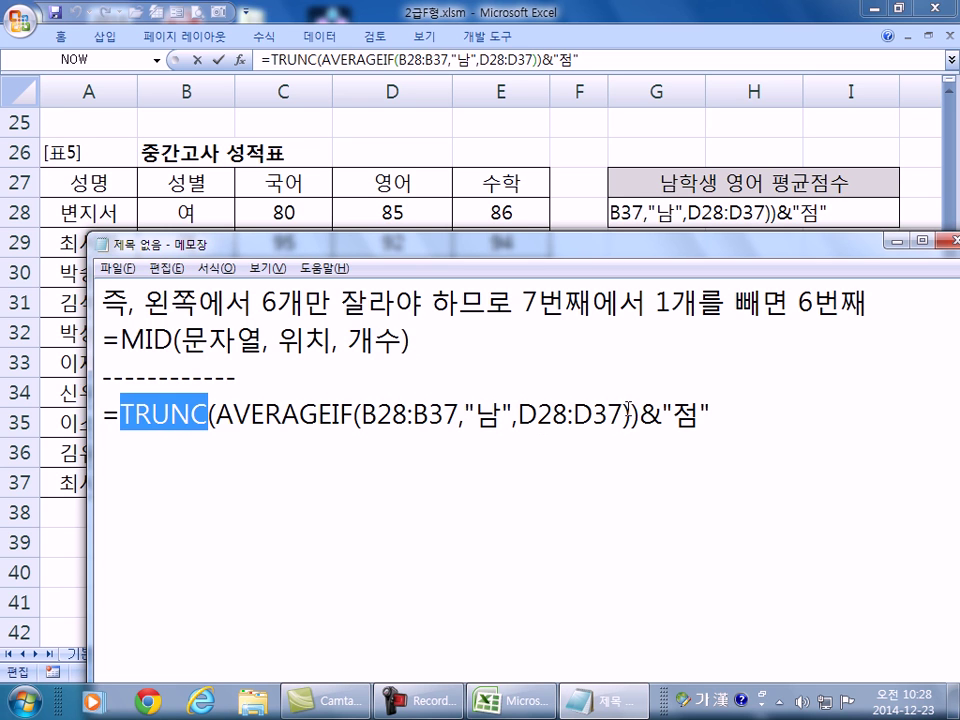
left_click_drag(639, 413, 120, 413)
left_click_drag(688, 416, 671, 416)
left_click(721, 425)
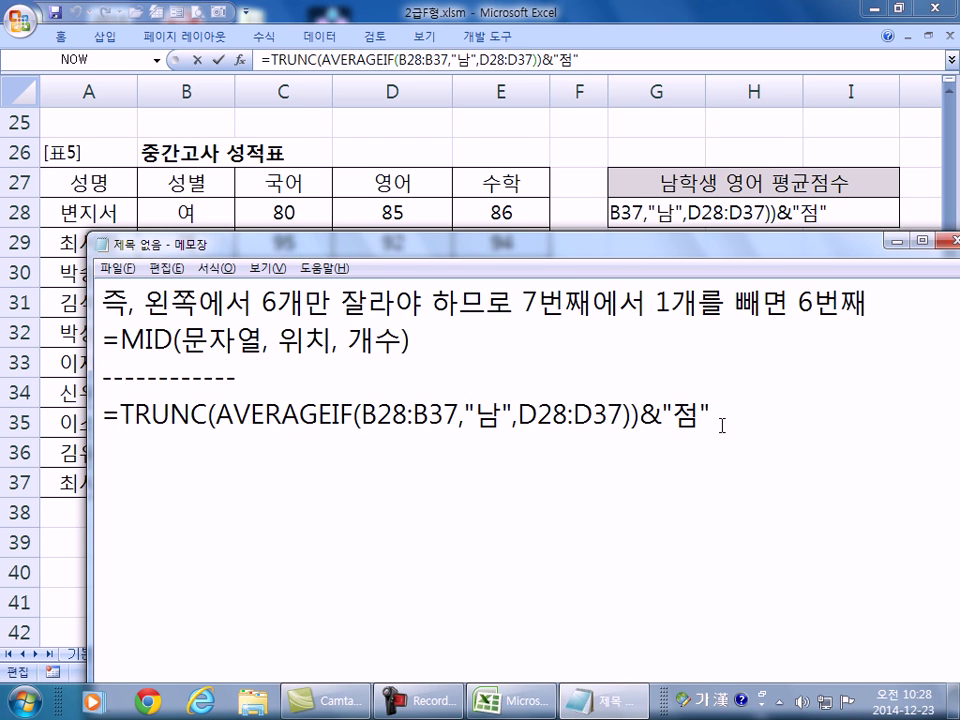
Add a dashed separator line after the formula in the note, switch back to Excel and finish editing G28.
type("----------")
key("alt+Tab")
key("ctrl+Return")
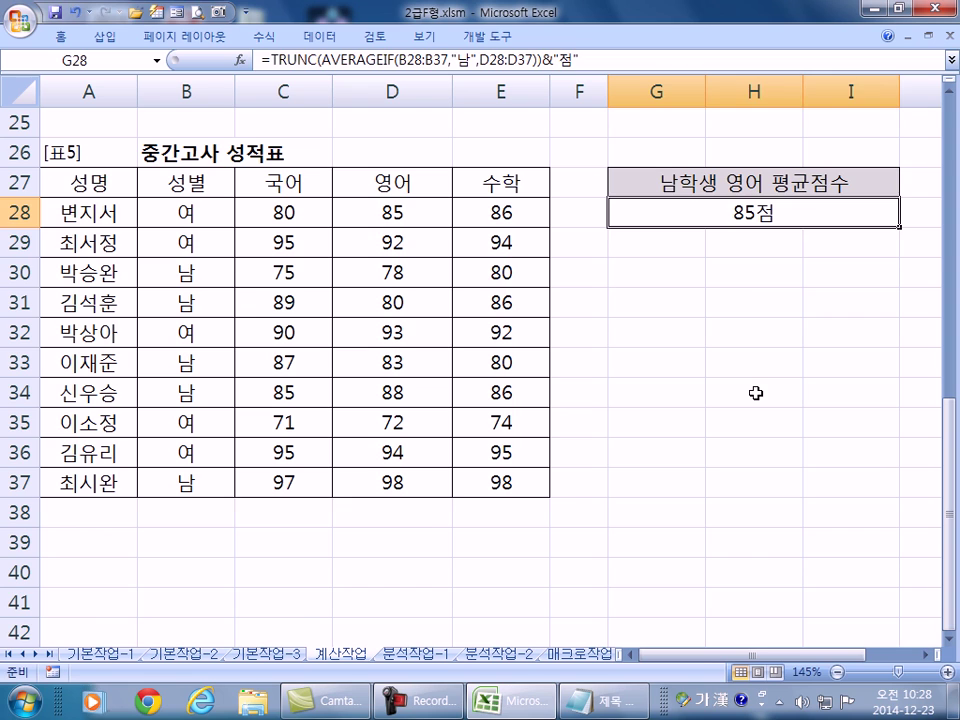
key("Return")
Return to cell A1, zoom out to 100%, and widen columns F and I so their prices and dates fit.
key("ctrl+Home")
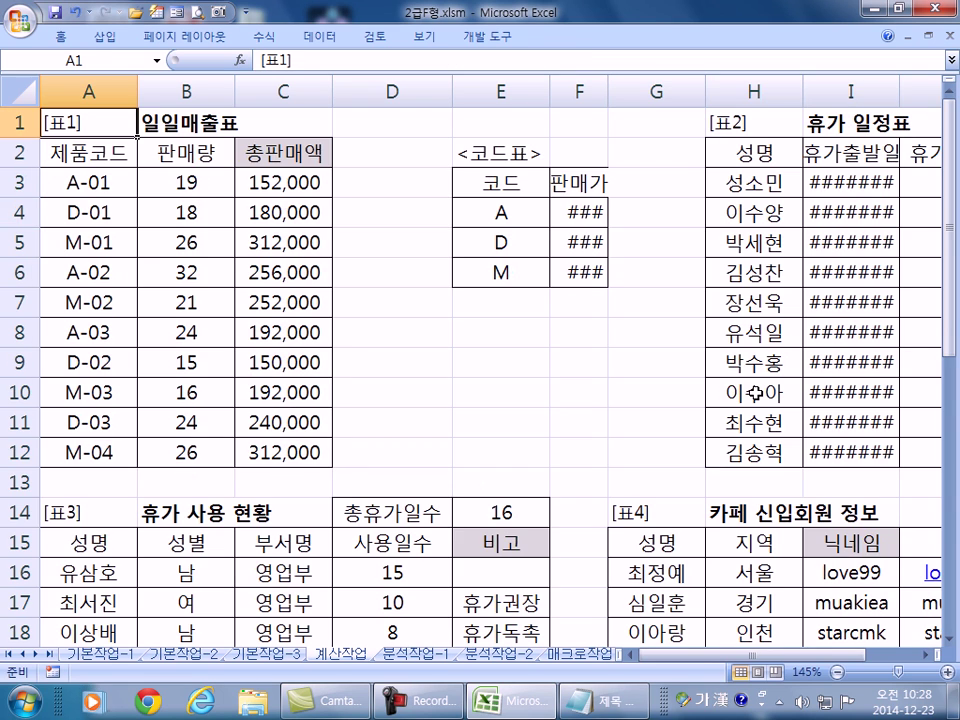
scroll(790, 408, "down", 4, "ctrl")
scroll(822, 418, "up", 1, "ctrl")
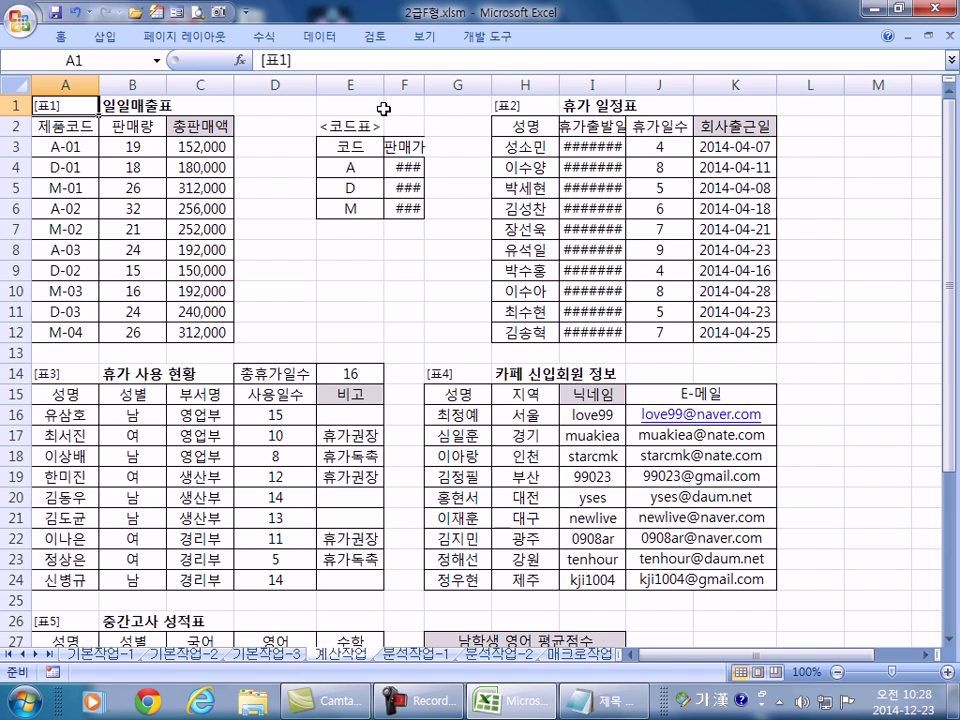
left_click_drag(421, 88, 446, 88)
double_click(645, 90)
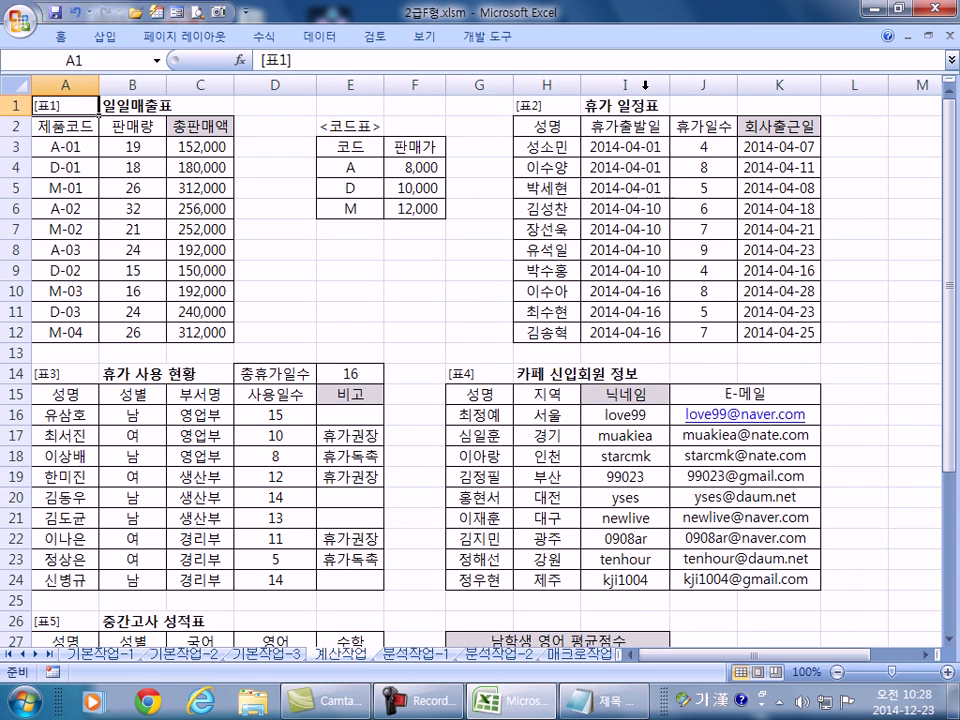
left_click_drag(446, 88, 460, 88)
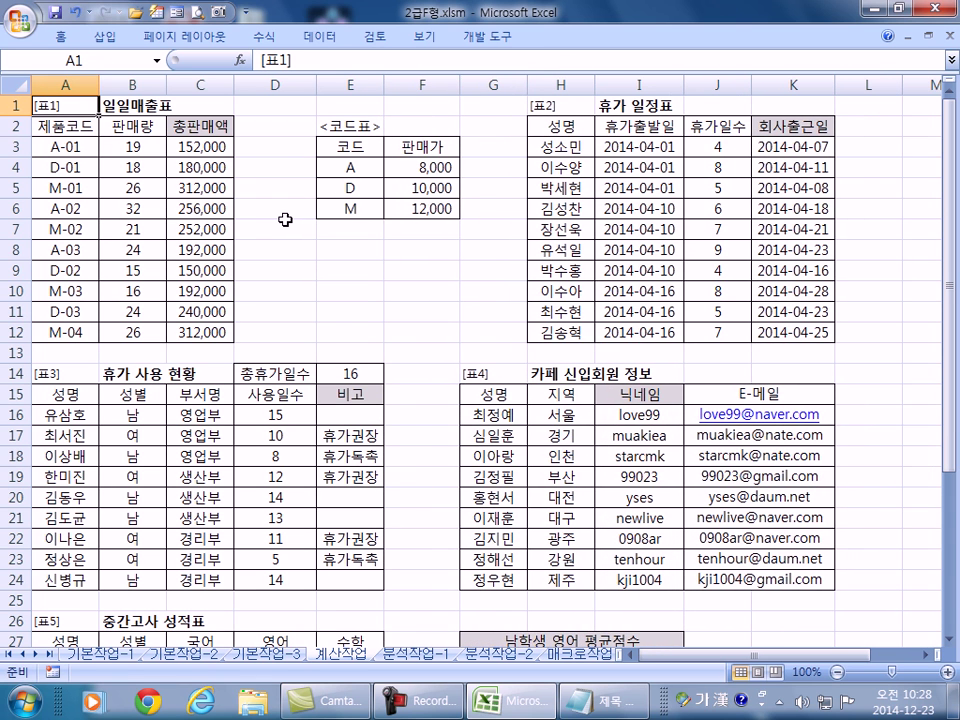
On the 분석작업-1 sheet, select G3:J8 and start a consolidation using the 평균 function.
key("ctrl+Page_Down")
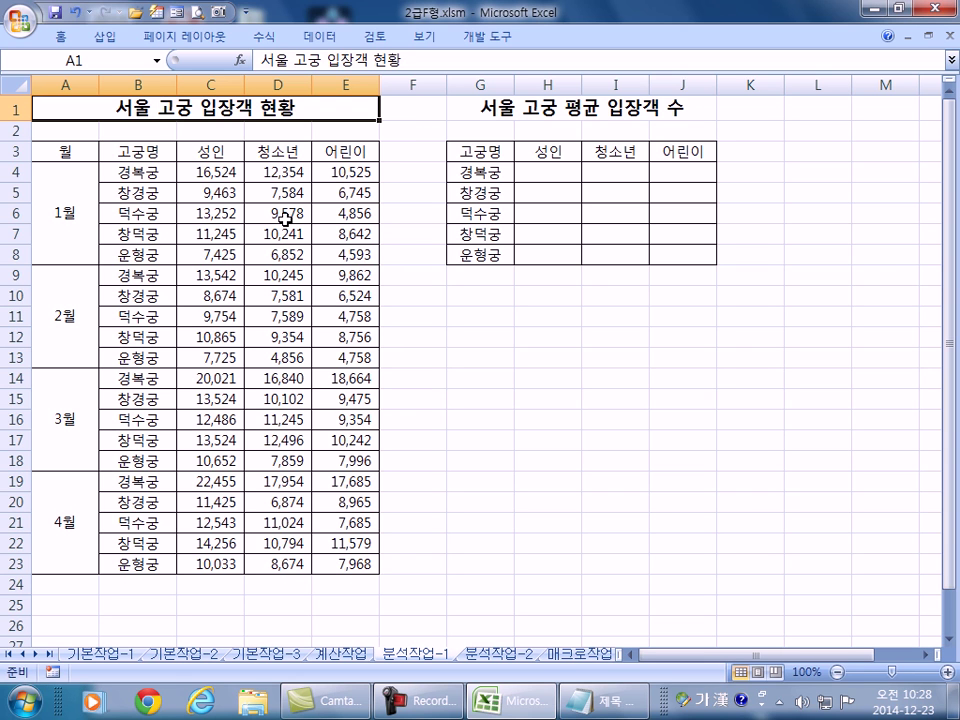
left_click(490, 152)
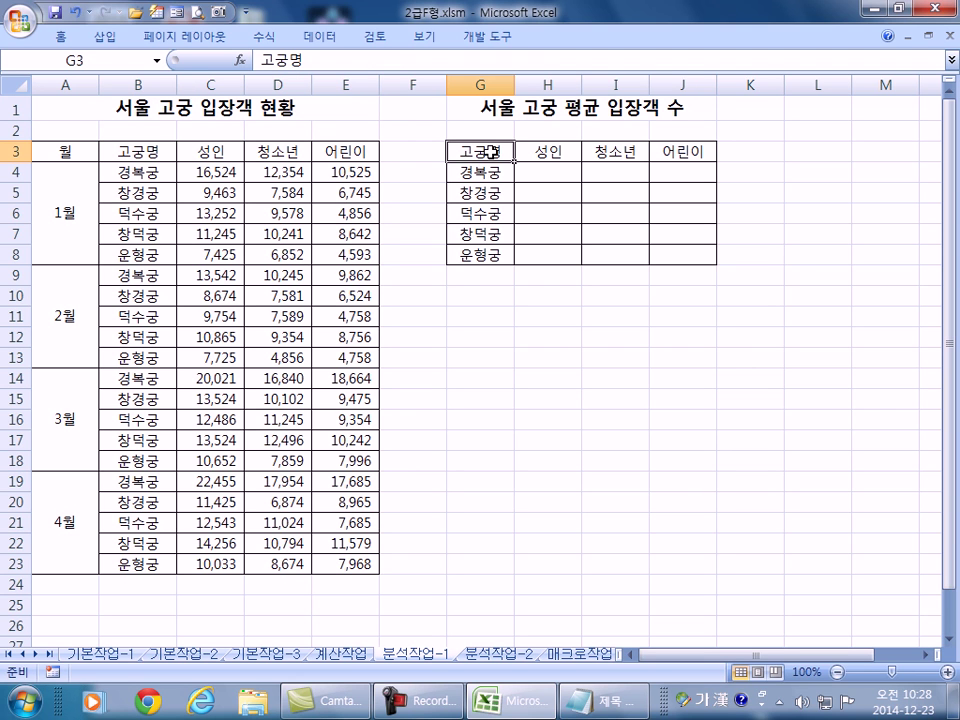
double_click(66, 37)
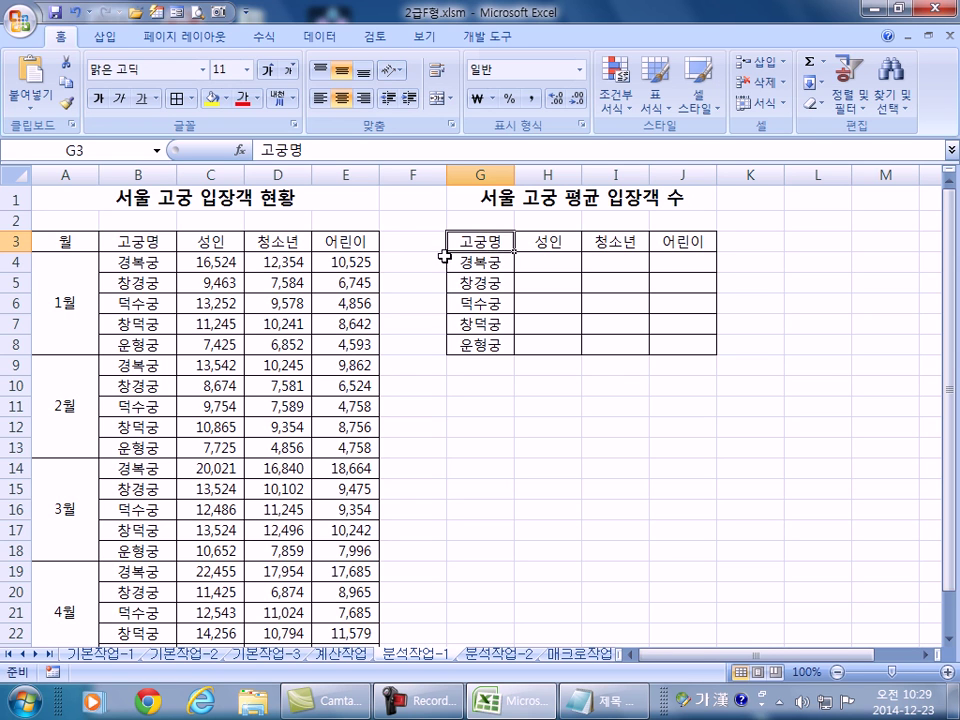
left_click_drag(490, 244, 671, 343)
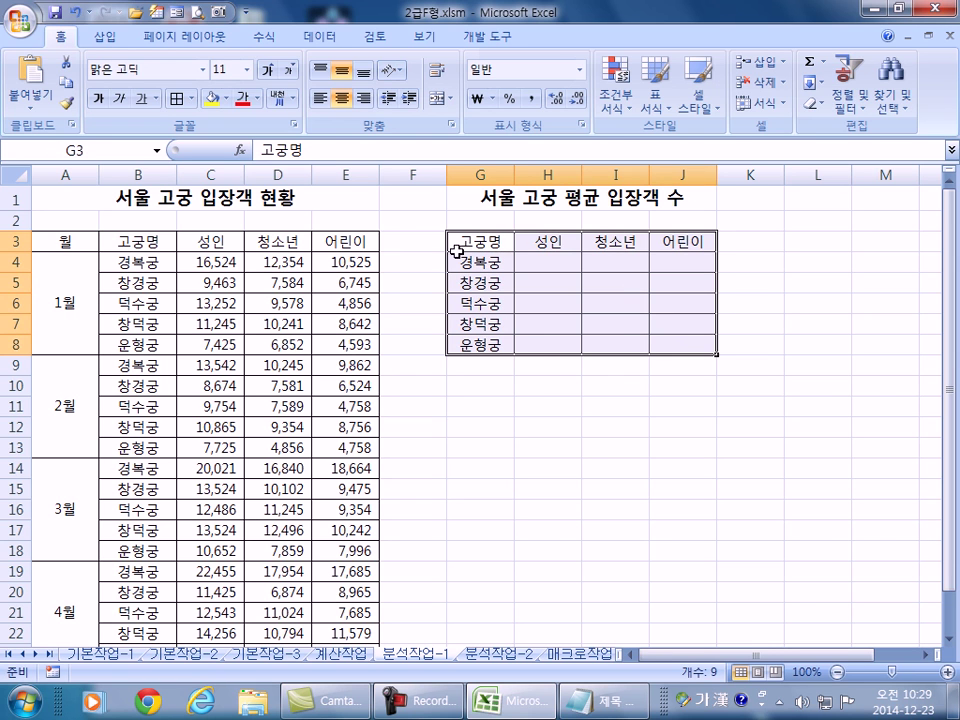
left_click(319, 36)
left_click(730, 95)
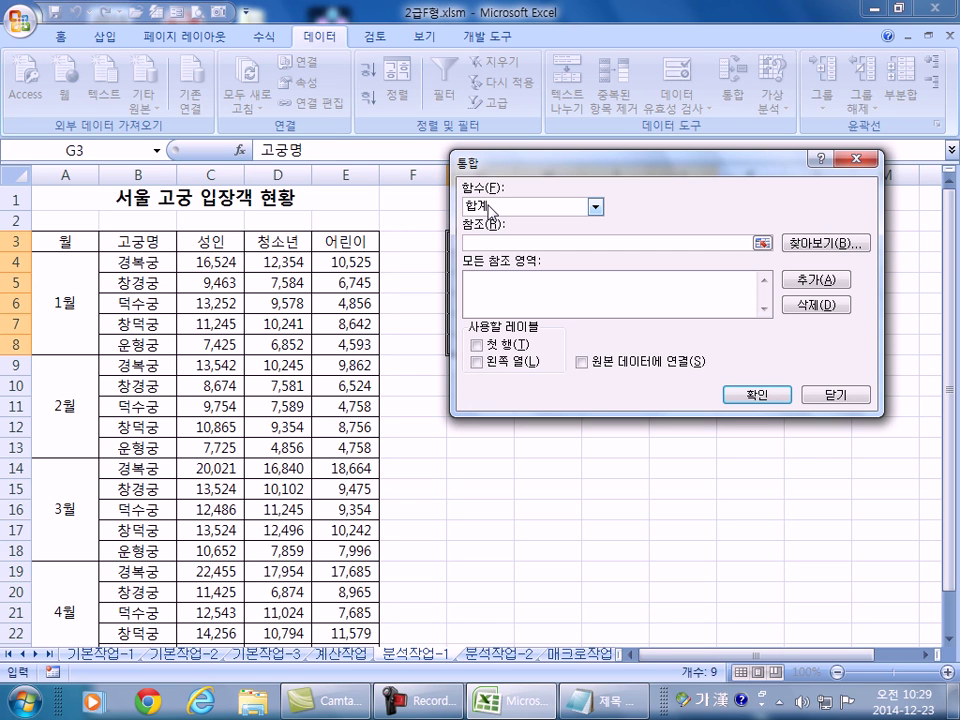
left_click(546, 206)
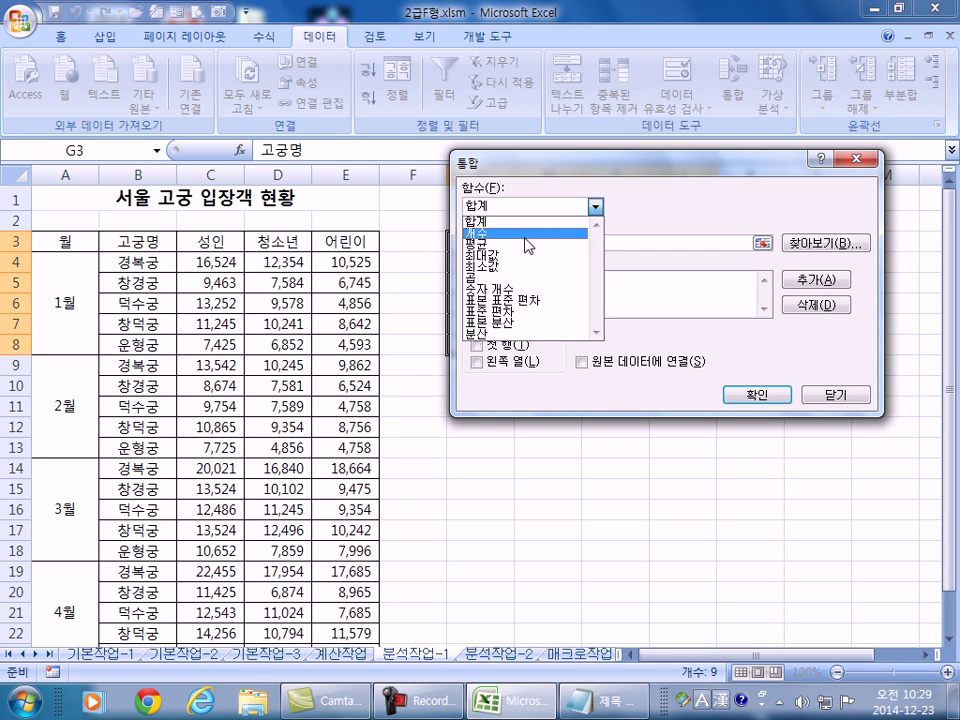
left_click(490, 243)
Add B3:E23 of the visitor table as the consolidation's reference range.
left_click_drag(505, 162, 655, 54)
left_click(690, 135)
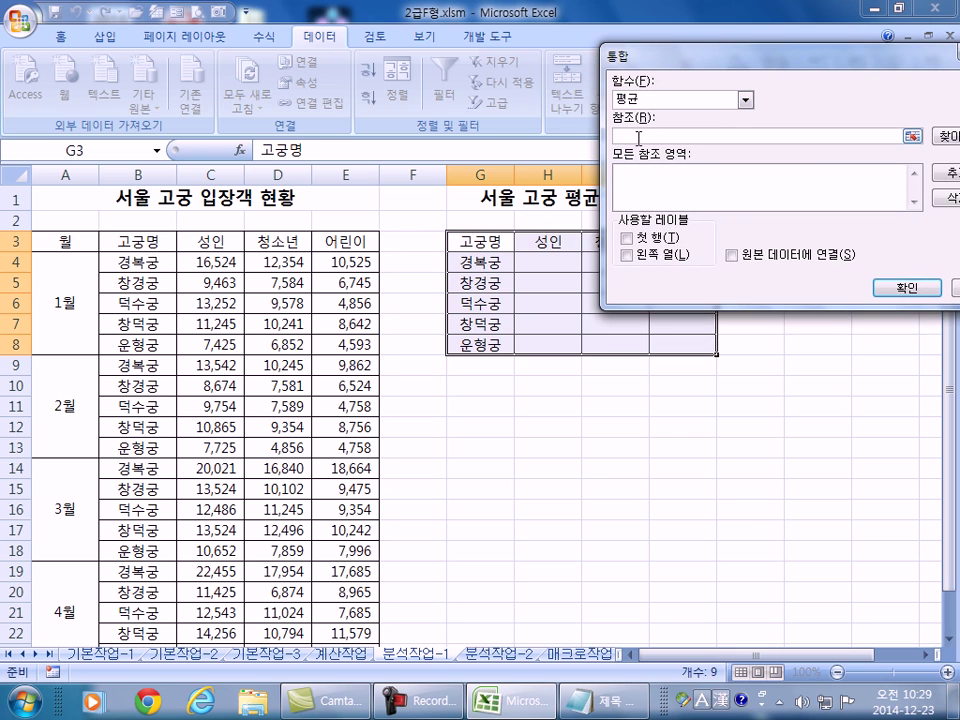
left_click(113, 243)
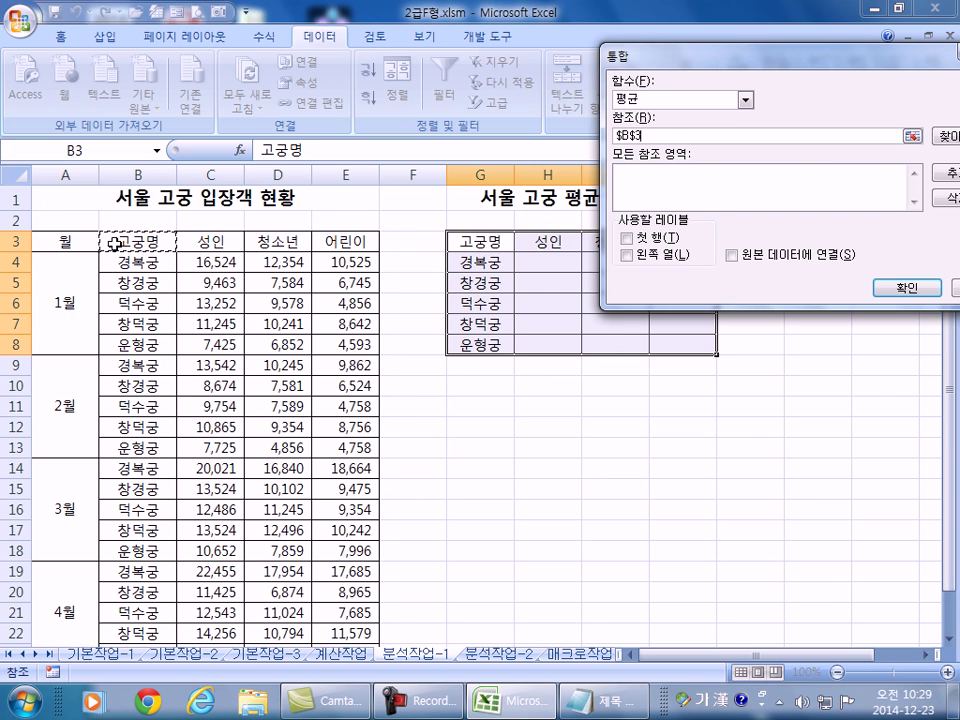
left_click_drag(111, 240, 321, 608)
scroll(96, 223, "up", 1)
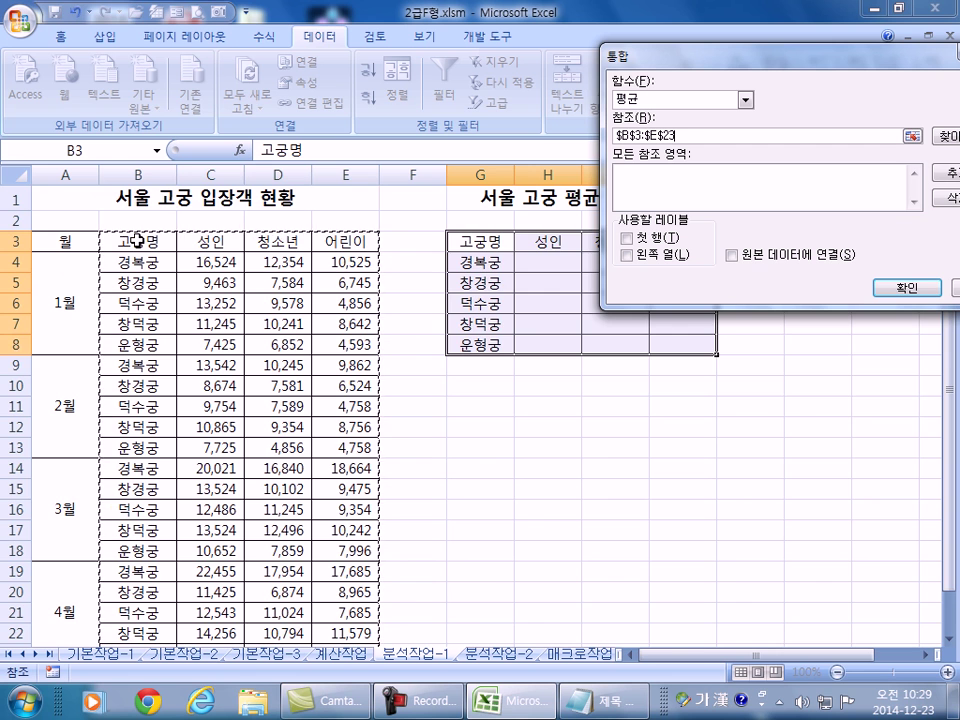
scroll(171, 261, "down", 5)
scroll(311, 344, "up", 5)
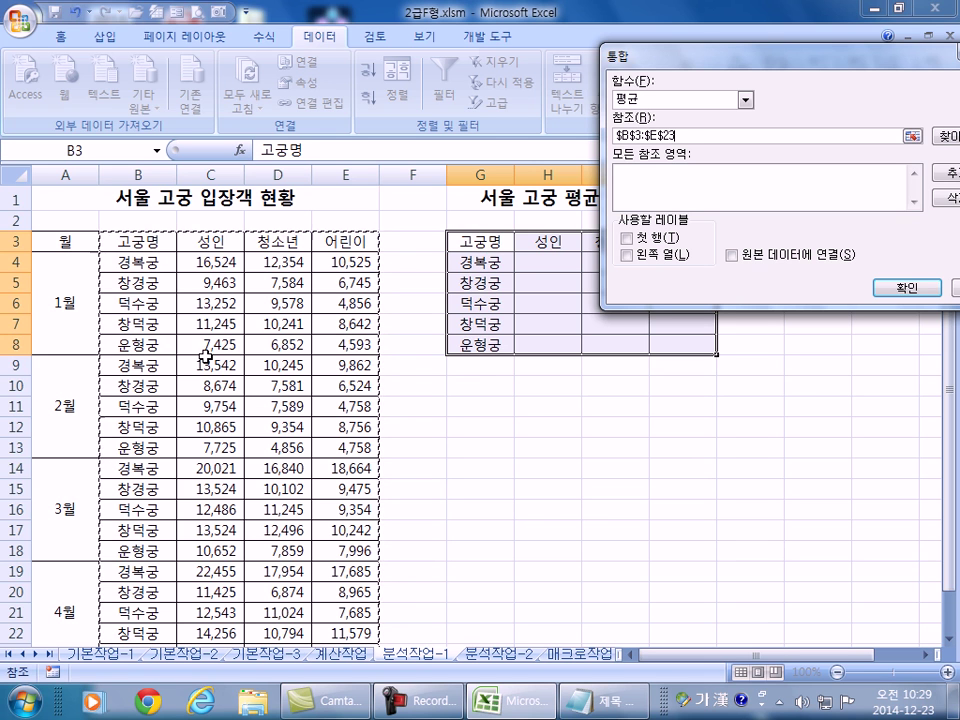
left_click(946, 173)
Enable the 첫 행 and 왼쪽 열 labels and run the consolidation into G3:J8.
left_click(627, 238)
left_click(628, 256)
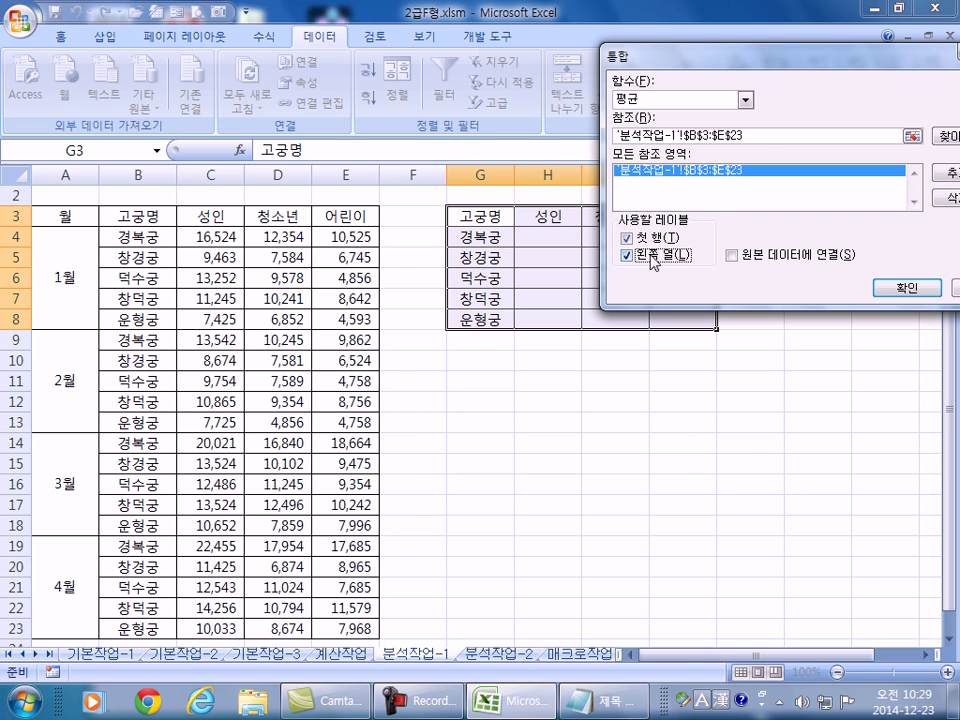
left_click(872, 288)
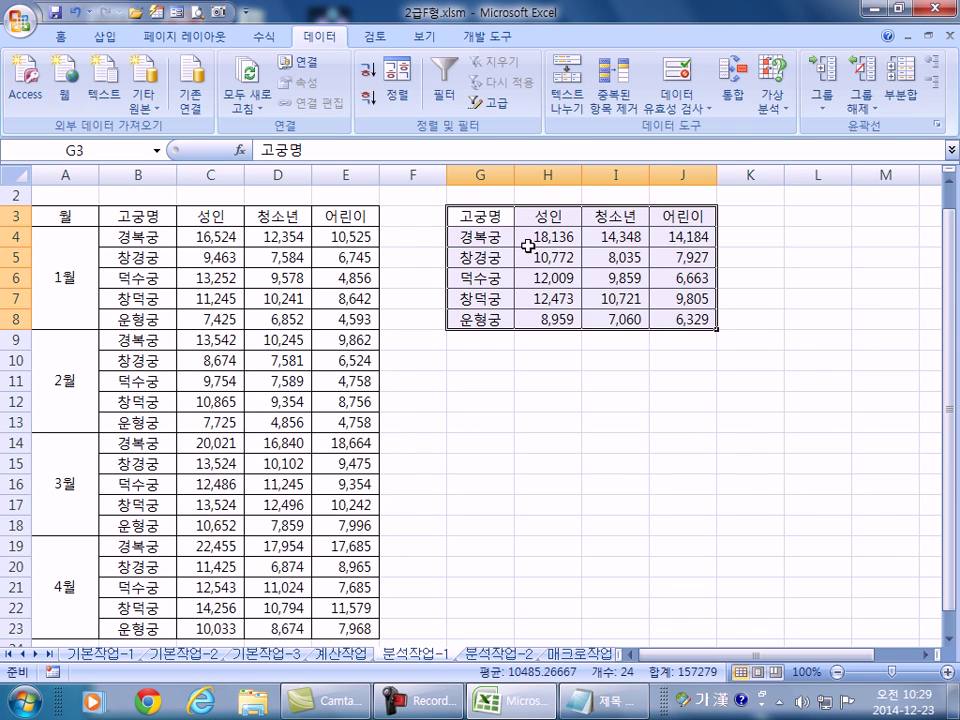
Move the 2월 to 4월 block, A9:E23, down so that it starts at A14.
left_click(41, 345)
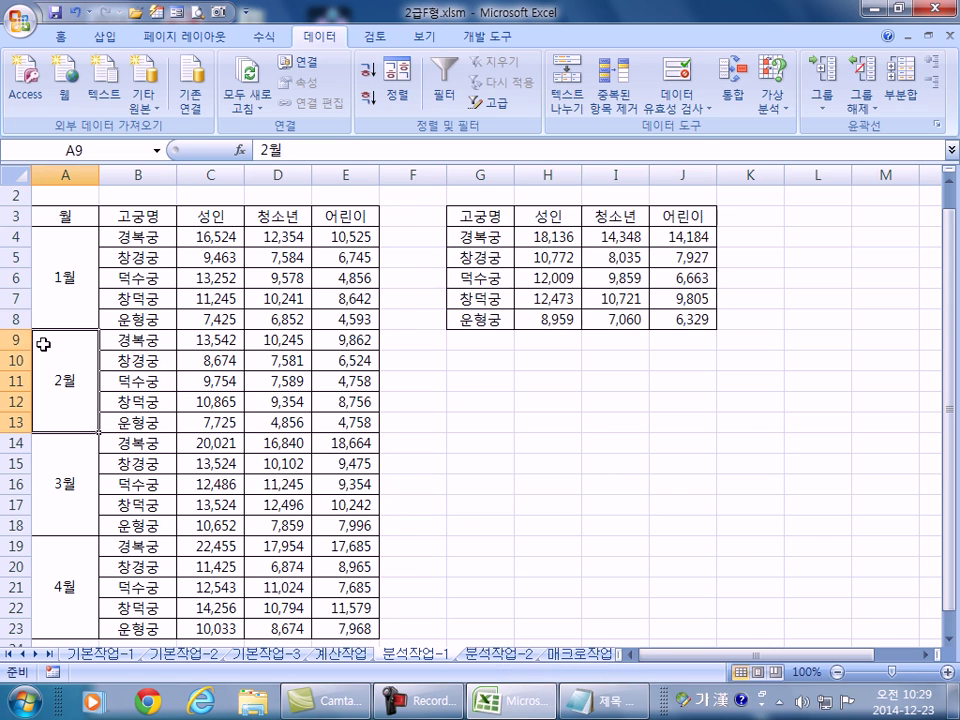
left_click(5, 339)
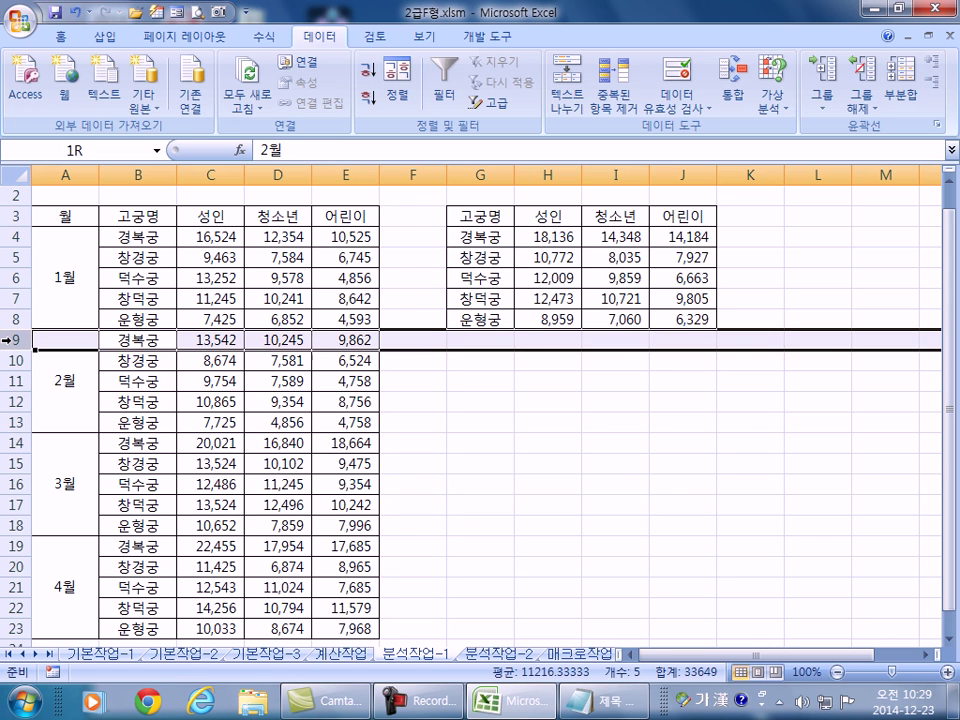
left_click_drag(50, 341, 332, 590)
left_click(496, 416)
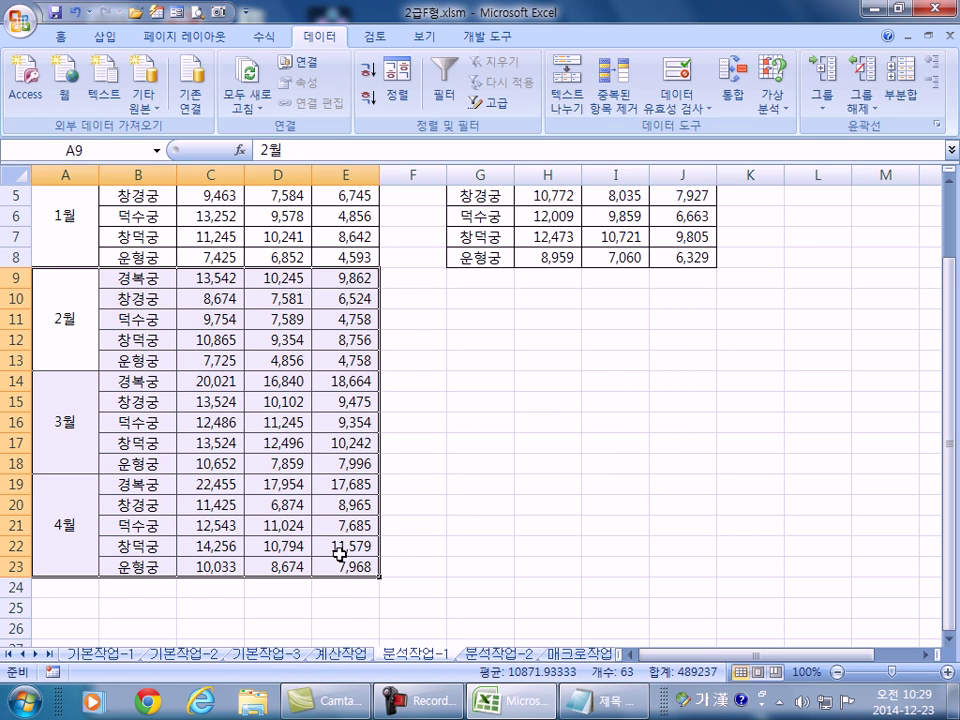
mouse_move(332, 577)
left_mouse_down()
mouse_move(325, 660)
mouse_move(317, 572)
left_mouse_up()
left_click(443, 402)
scroll(253, 398, "up", 3)
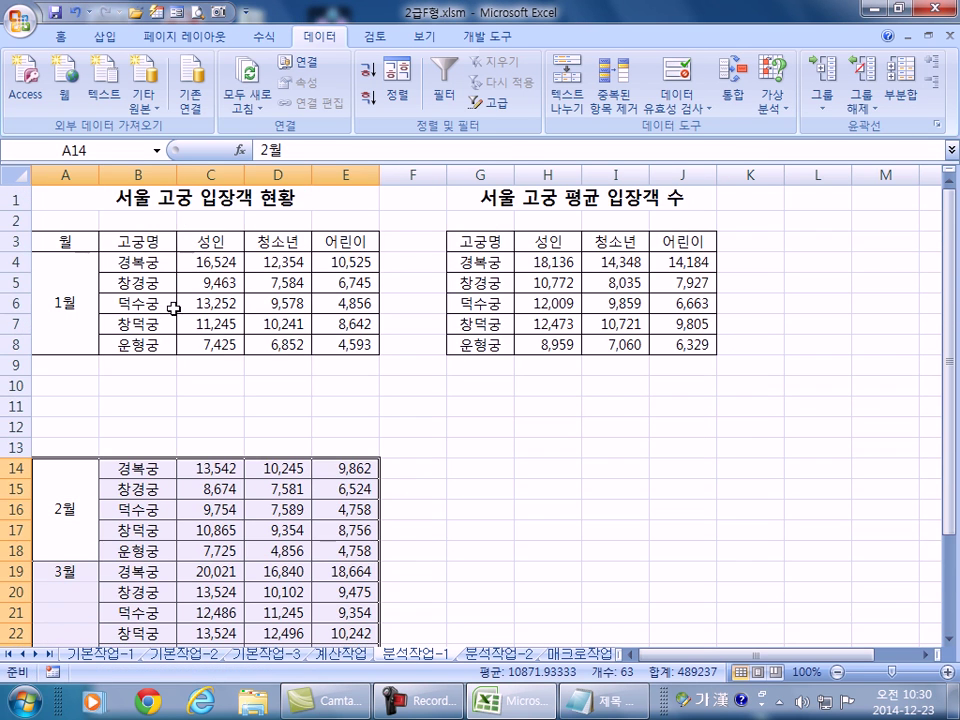
Copy the header row A3:E3 and paste it at A13, above the moved 2월 block.
left_click_drag(79, 241, 345, 344)
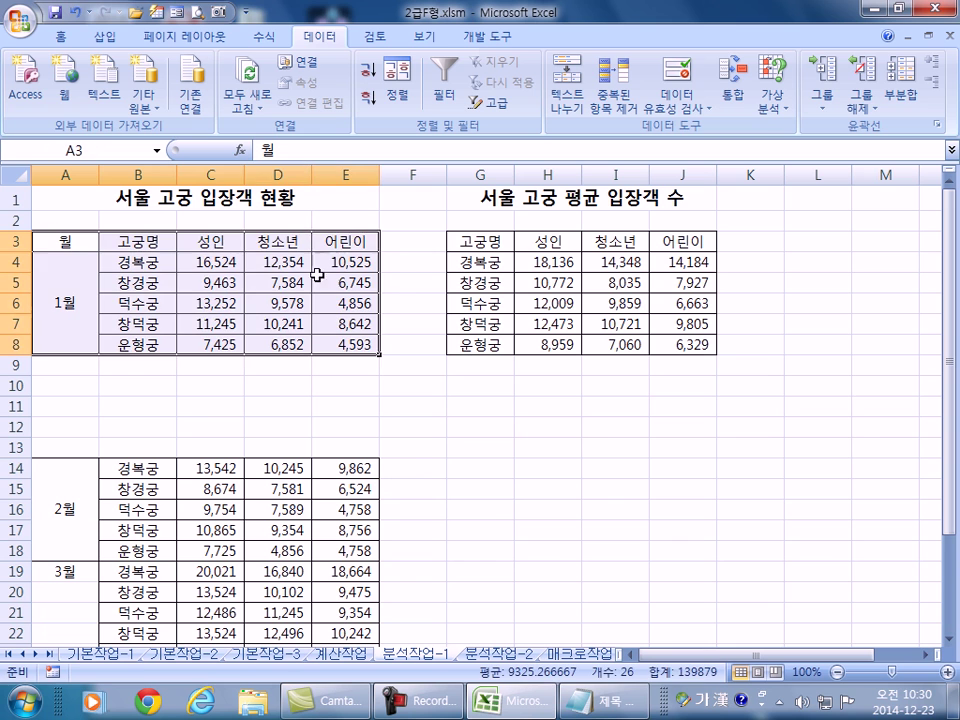
key("ctrl+c")
left_click(75, 243)
left_click_drag(75, 243, 318, 242)
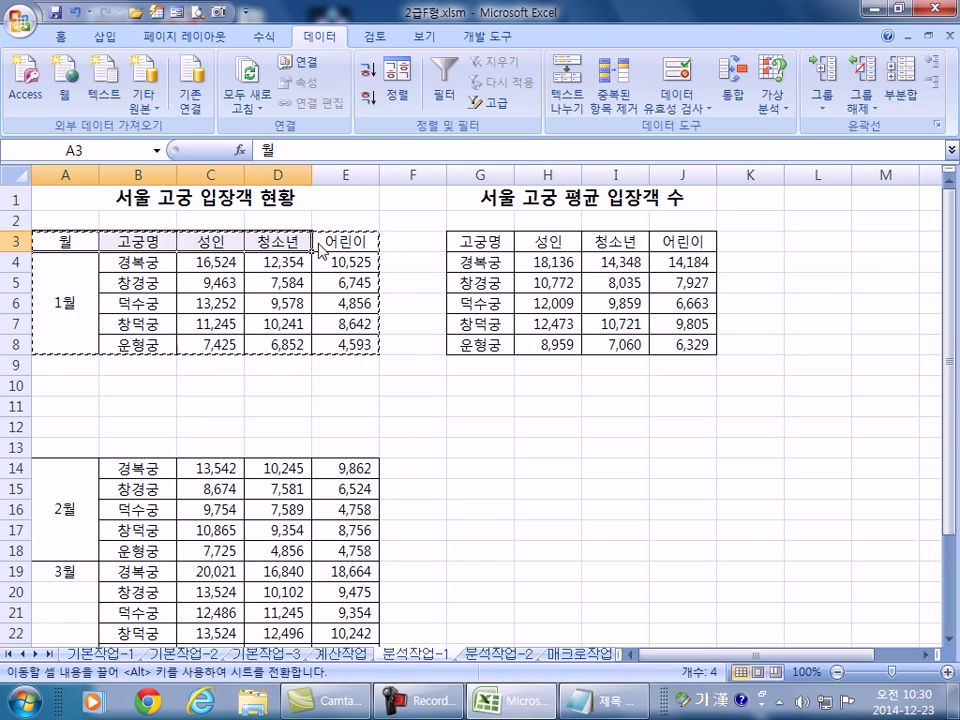
left_click(87, 237)
left_click_drag(87, 237, 326, 240)
key("ctrl+c")
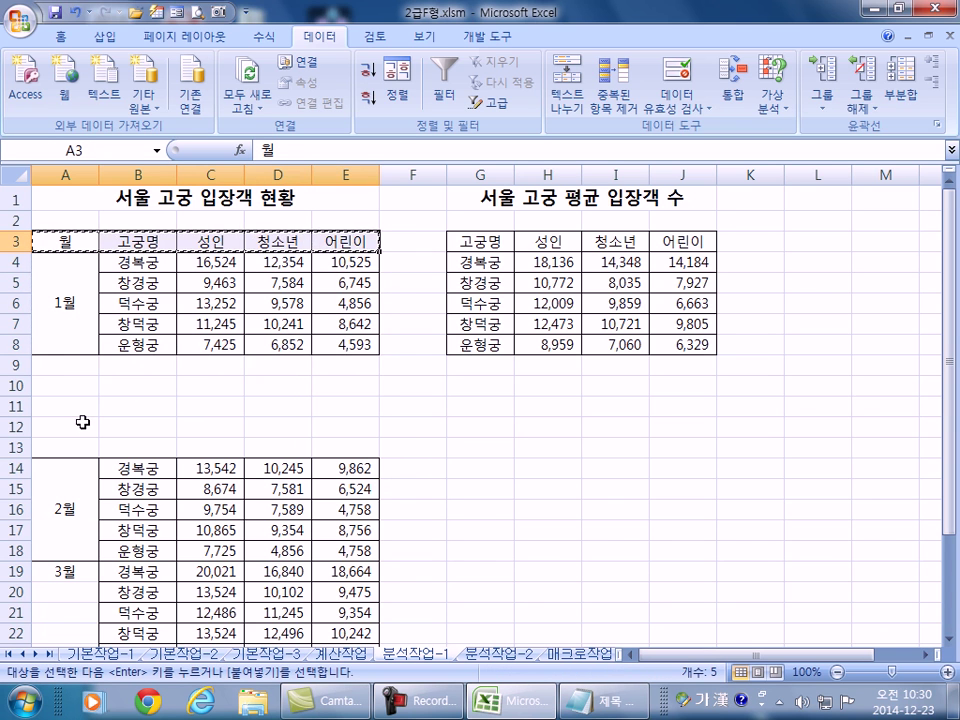
left_click(69, 448)
key("ctrl+v")
left_click(323, 490)
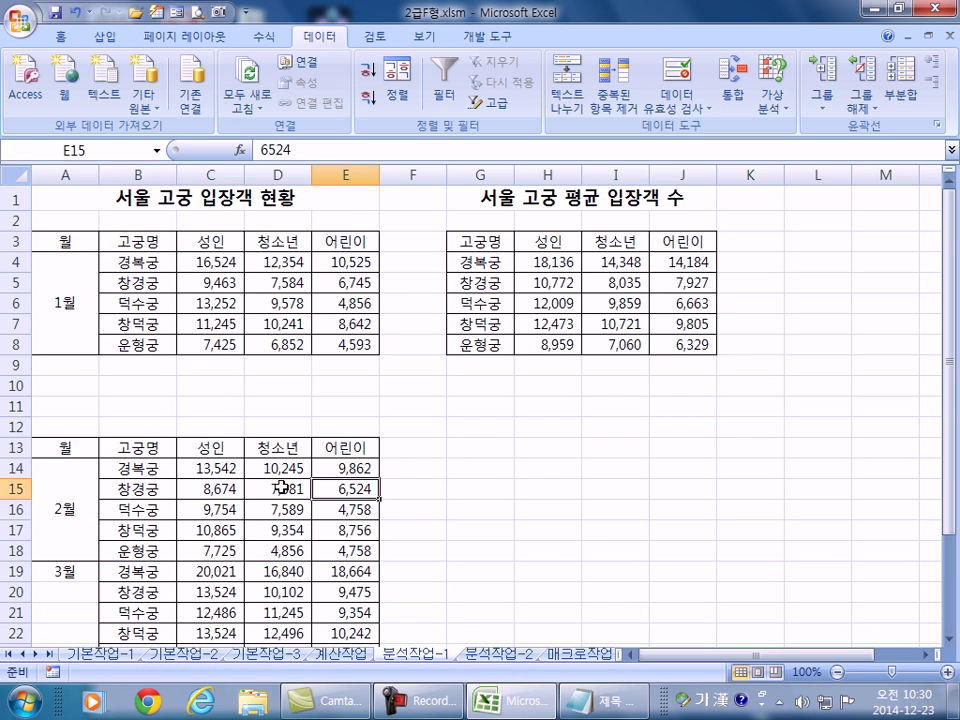
Highlight the 1월 and 2월 blocks as separate tables, along with blank ranges where other tables could sit.
scroll(150, 485, "down", 1)
scroll(71, 265, "up", 1)
left_click_drag(65, 241, 330, 342)
mouse_move(69, 448)
left_mouse_down()
mouse_move(293, 498)
mouse_move(348, 545)
left_mouse_up()
scroll(352, 520, "down", 2)
scroll(150, 400, "up", 2)
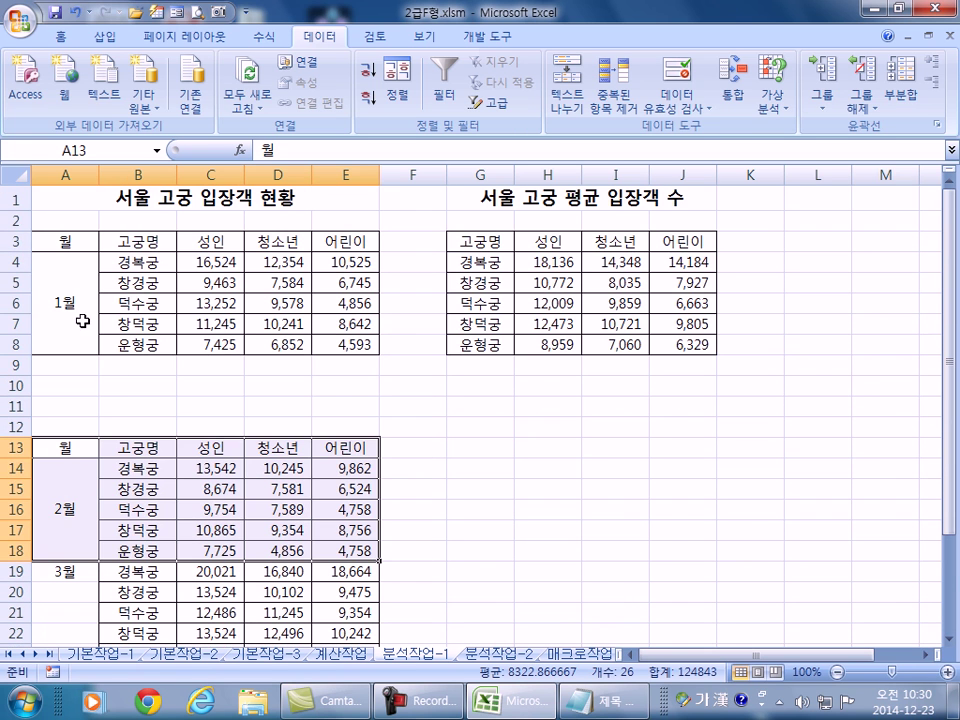
left_click_drag(92, 240, 345, 344)
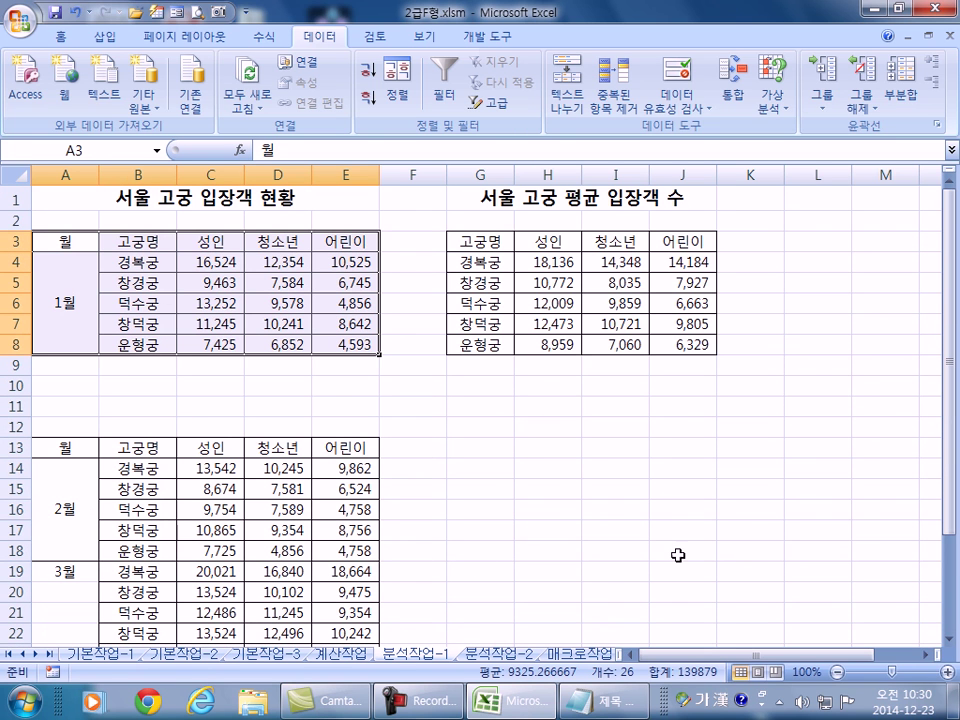
left_click_drag(462, 510, 633, 606)
left_click_drag(765, 468, 876, 565)
left_click_drag(600, 407, 681, 505)
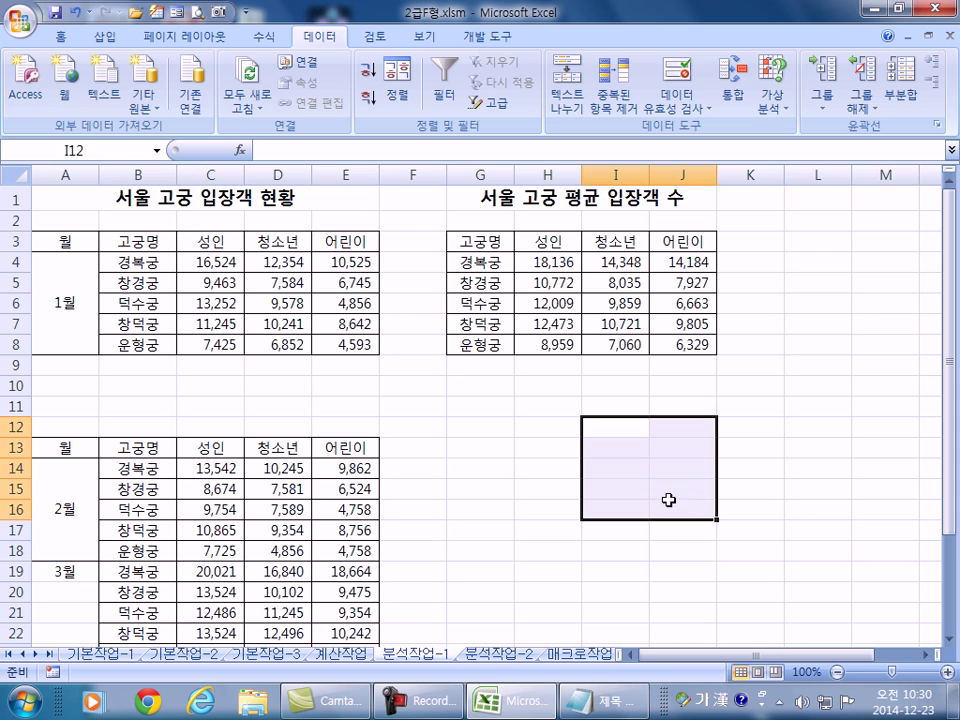
Undo the pasted header row and the move of the 2월 to 4월 block.
left_click(475, 240)
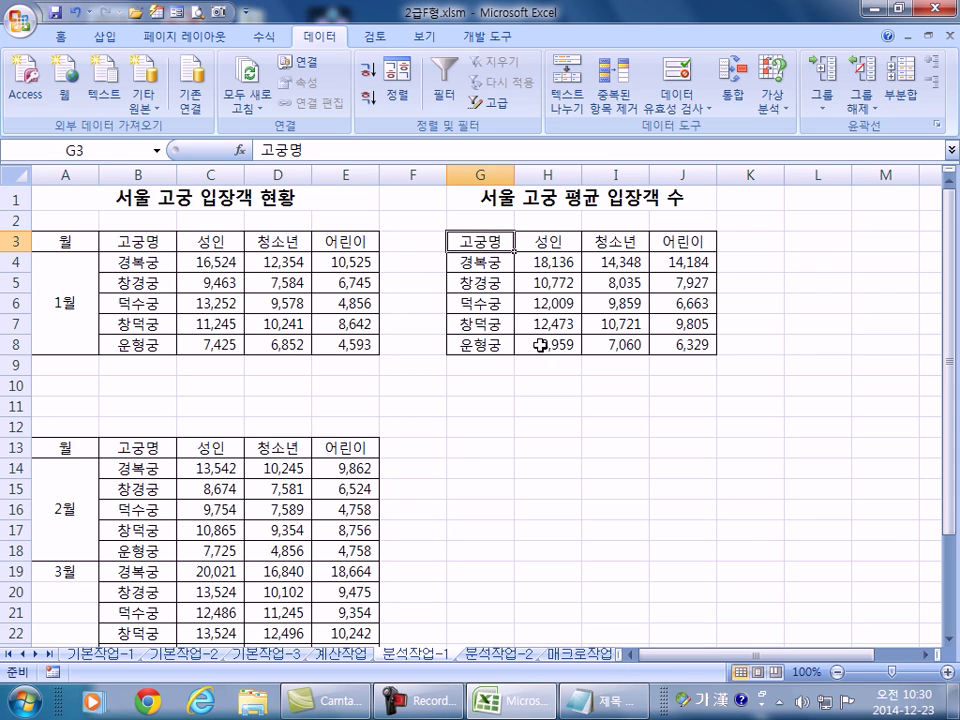
key("ctrl+z")
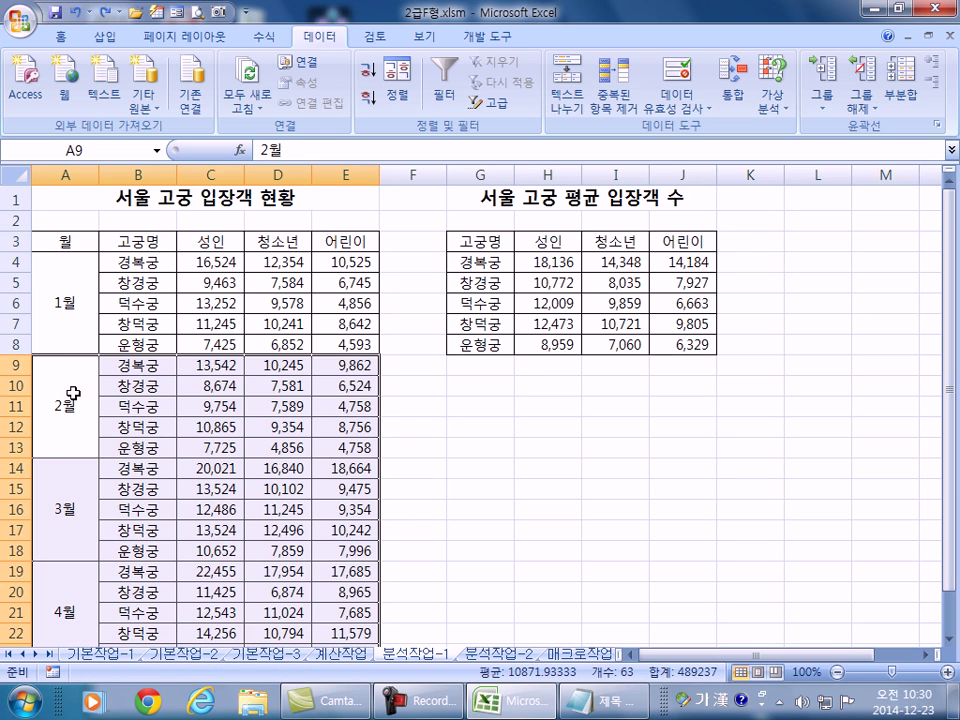
Compare the source header row with the 고궁명 heading in G3, and highlight the source range starting from B3.
left_click_drag(61, 245, 364, 242)
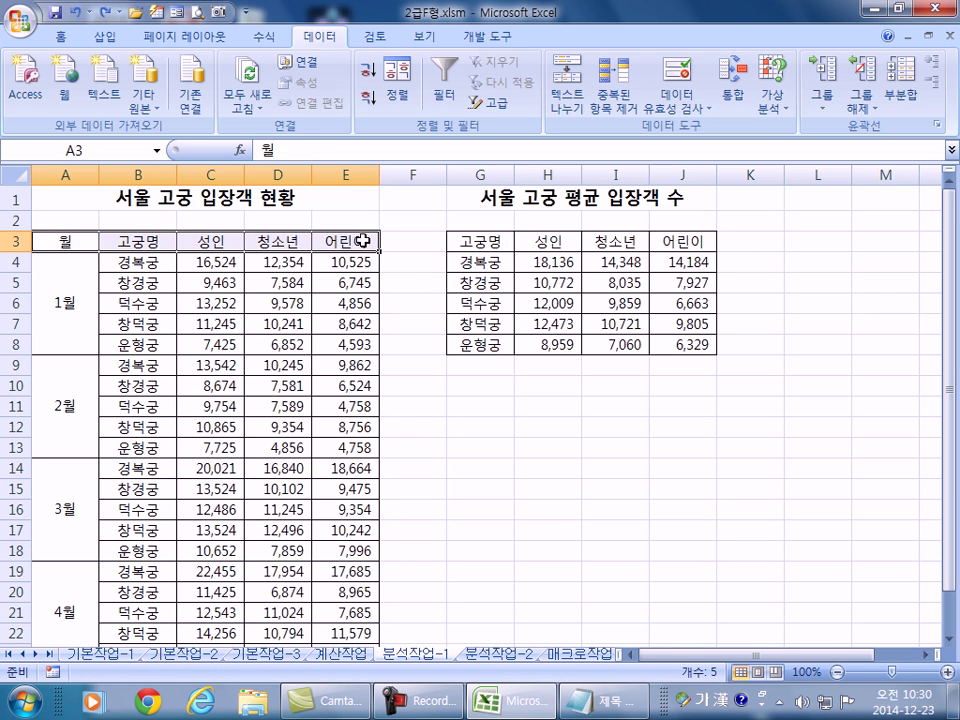
left_click(480, 242)
left_click_drag(125, 241, 336, 241)
scroll(99, 219, "down", 1)
scroll(156, 296, "up", 1)
left_click_drag(133, 240, 364, 596)
left_click(274, 336)
scroll(400, 330, "up", 1)
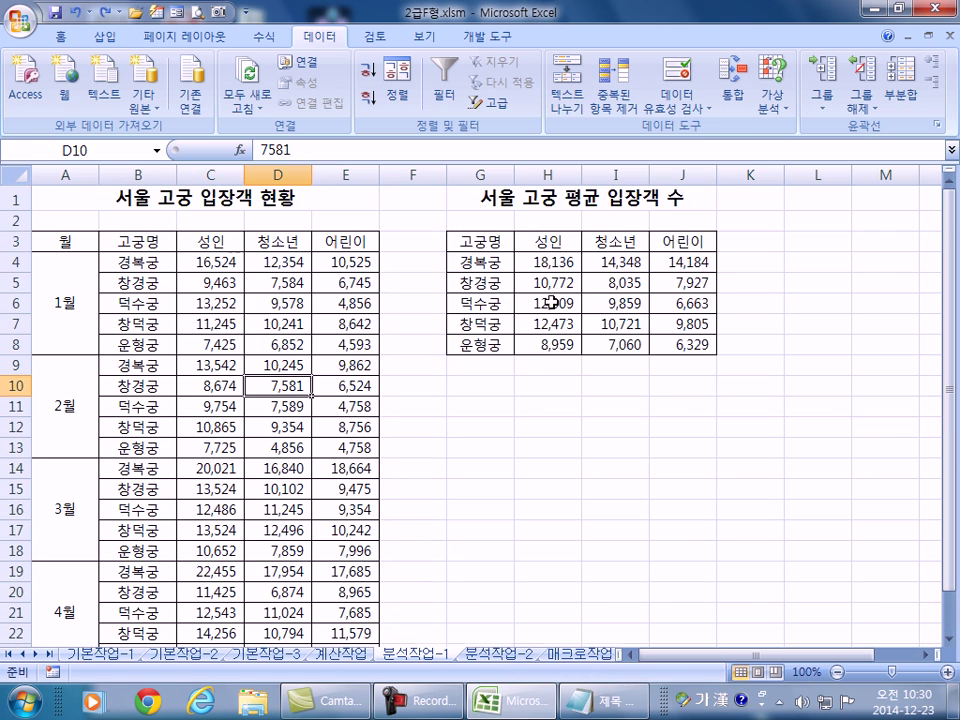
Clear the average visitor values in H4:J8.
left_click_drag(465, 242, 680, 344)
left_click_drag(541, 263, 664, 343)
key("Delete")
Reopen the consolidation for G3:J8, delete its old reference and add B3:E23 again.
left_click_drag(478, 244, 666, 352)
left_click(732, 95)
left_click(585, 168)
left_click(868, 198)
left_click_drag(120, 242, 374, 584)
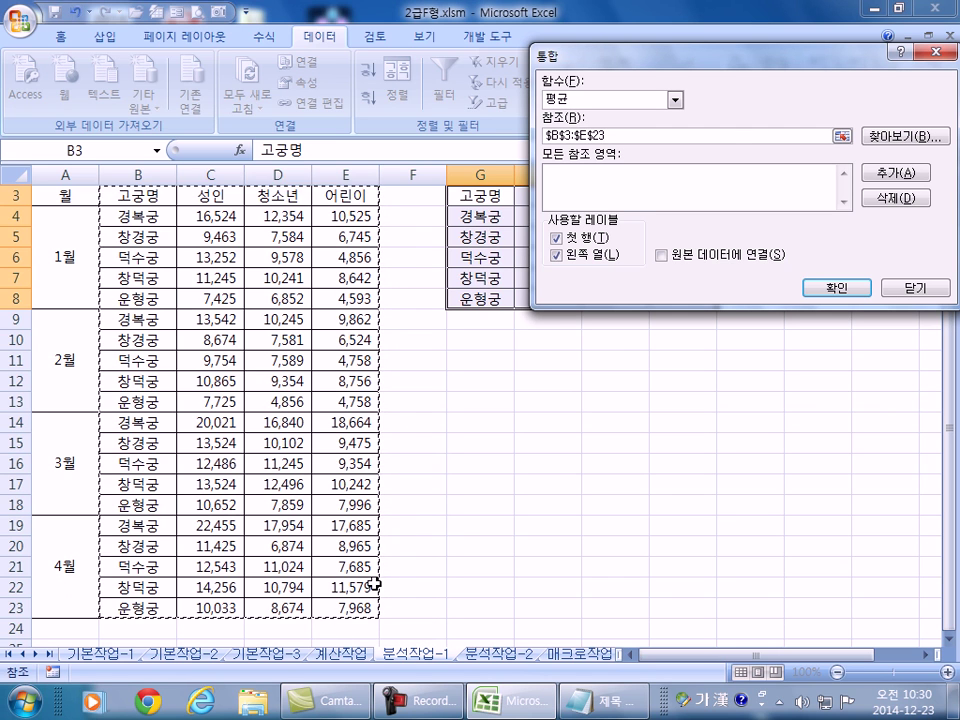
left_click(900, 172)
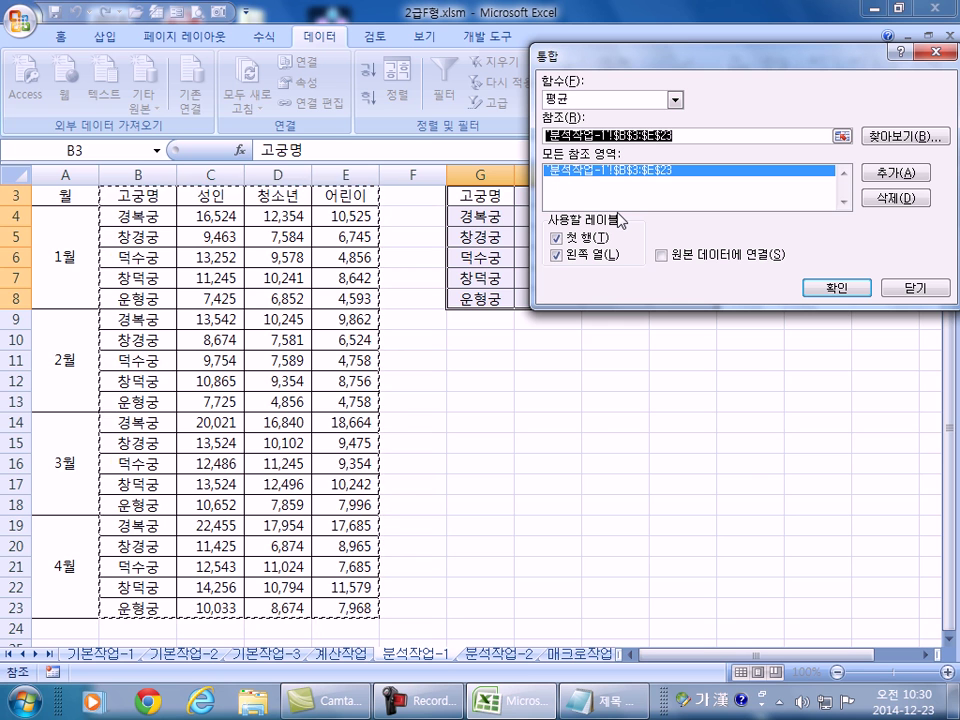
Review the referenced source rows, keep the 첫 행 and 왼쪽 열 labels enabled, and run the consolidation.
scroll(200, 250, "up", 1)
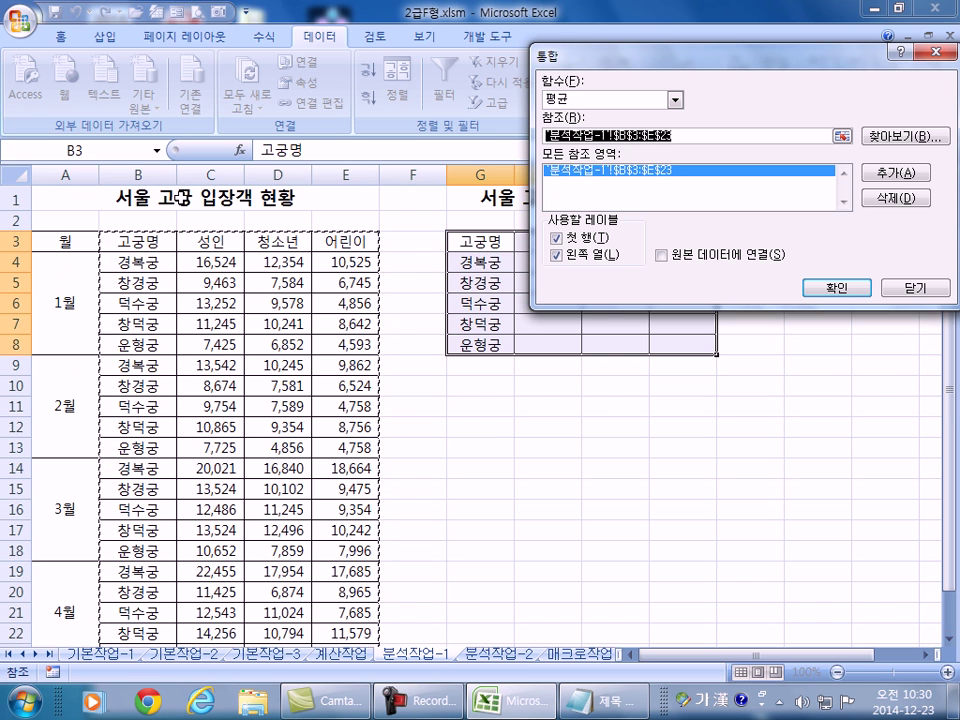
scroll(193, 253, "down", 4)
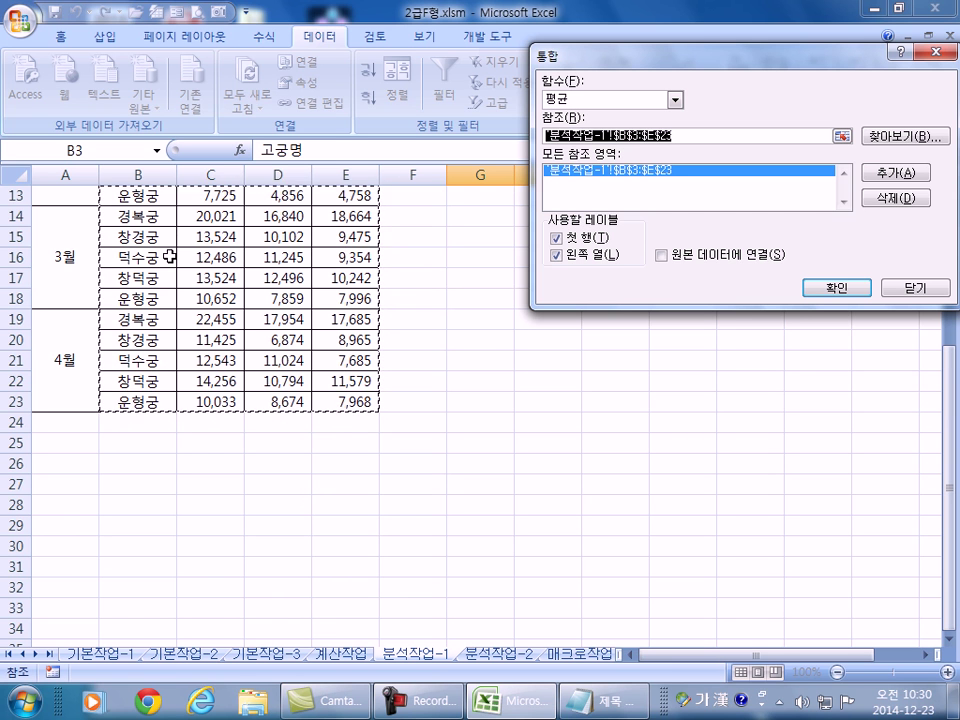
scroll(175, 252, "up", 4)
scroll(120, 420, "down", 2)
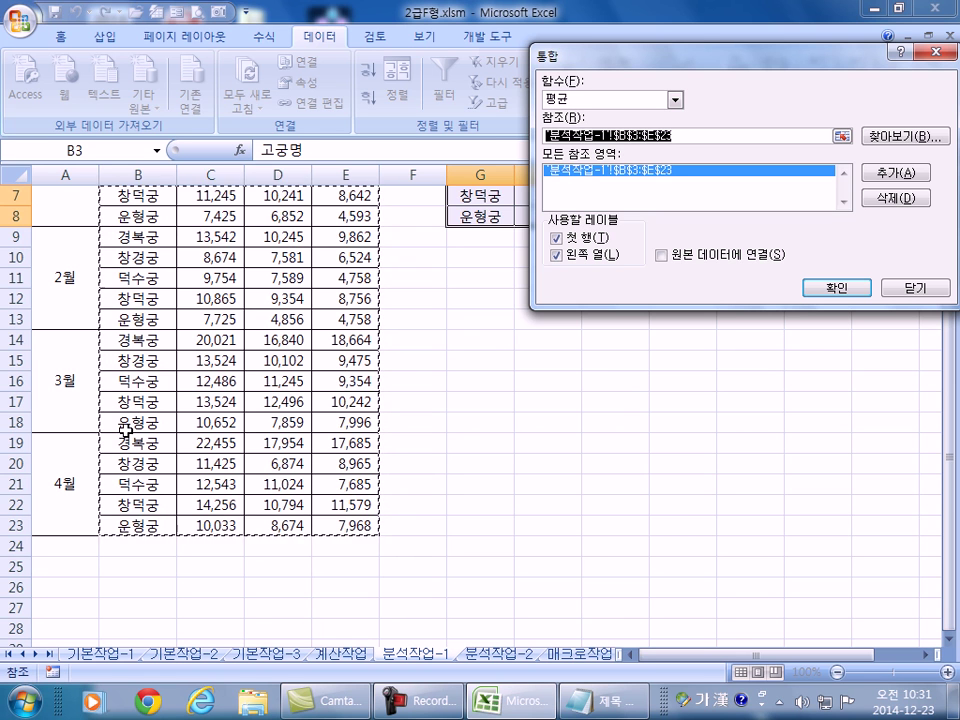
scroll(124, 431, "up", 2)
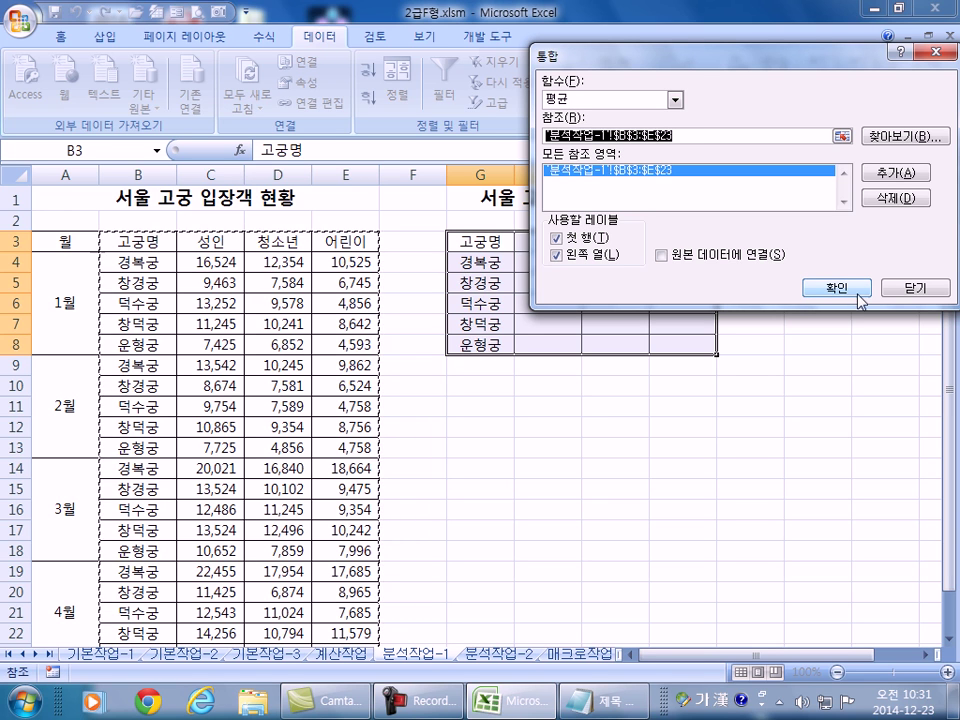
left_click(557, 255)
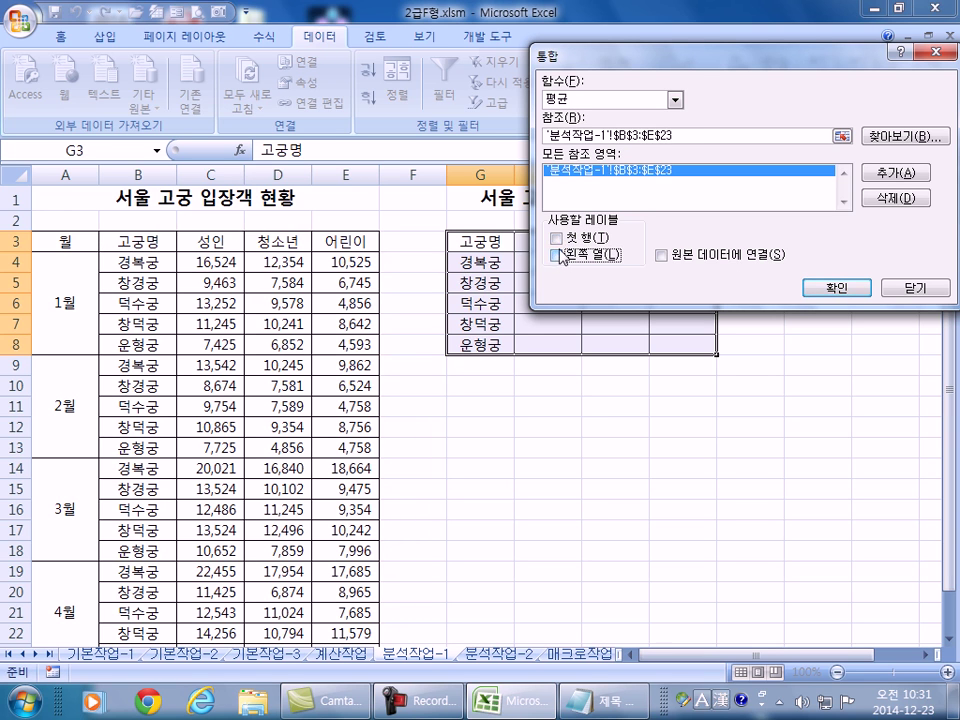
left_click(557, 255)
left_click(834, 287)
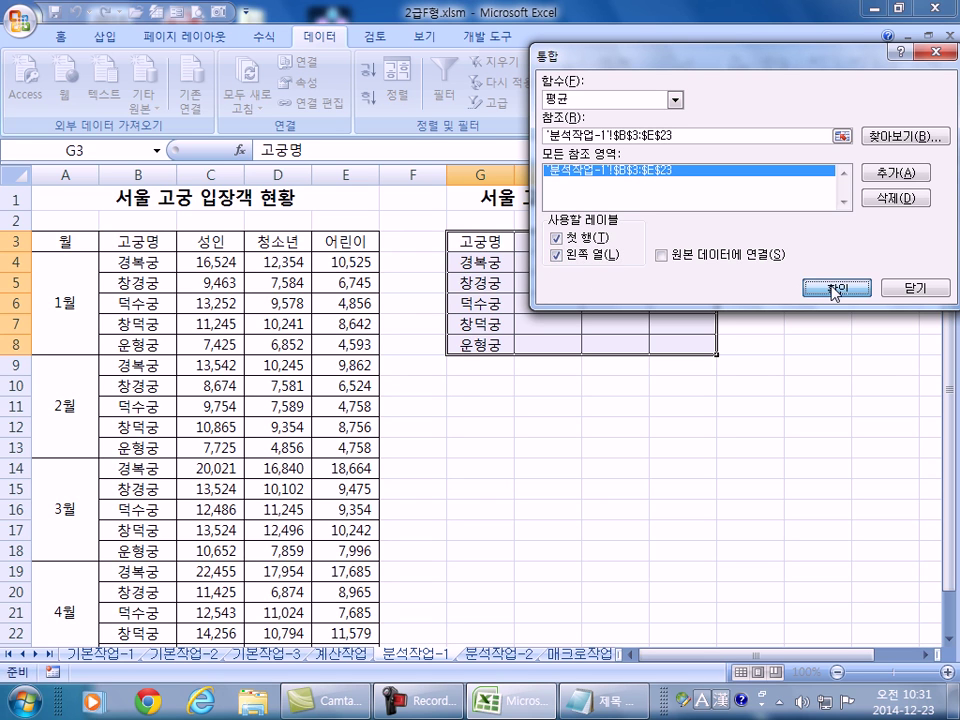
On the 분석작업-2 sheet, assign the name 판매가 to cell B6.
left_click(489, 389)
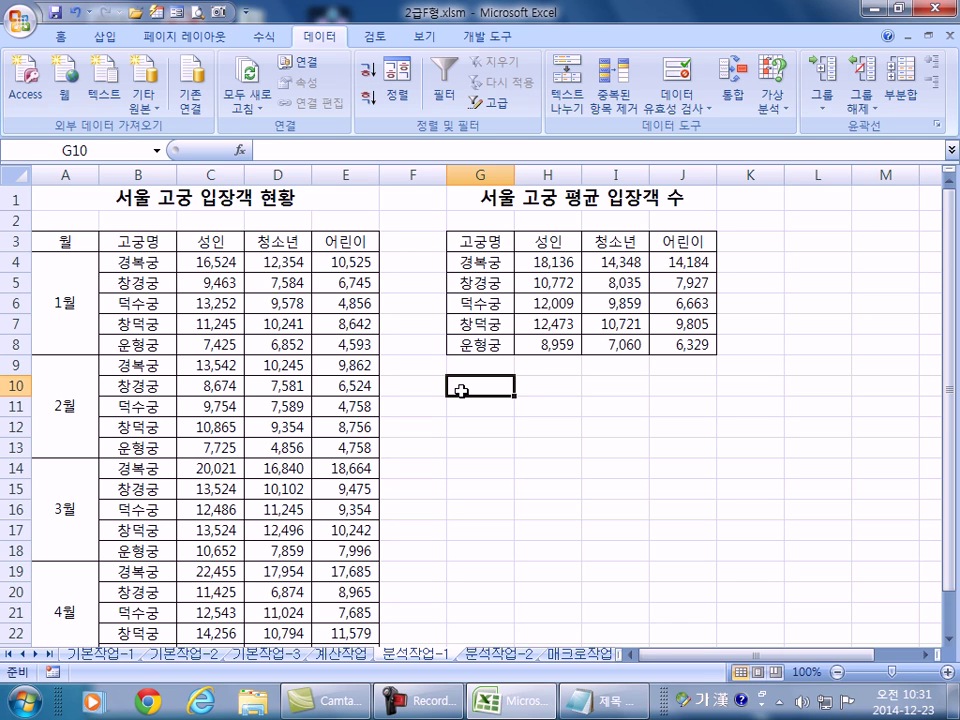
key("ctrl+Page_Down")
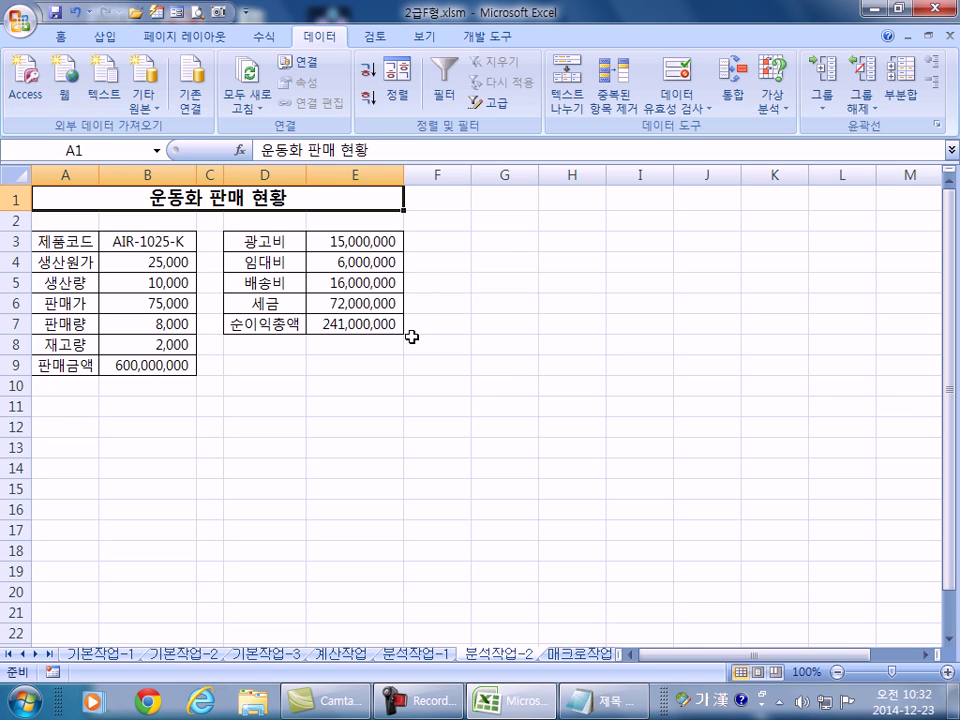
left_click(168, 304)
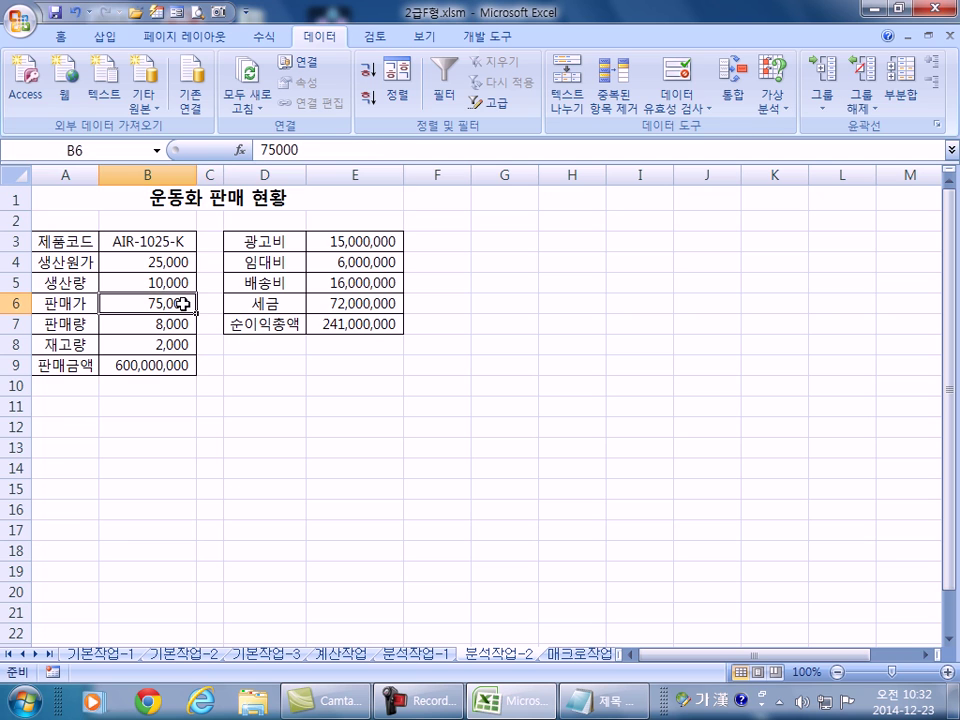
left_click(91, 153)
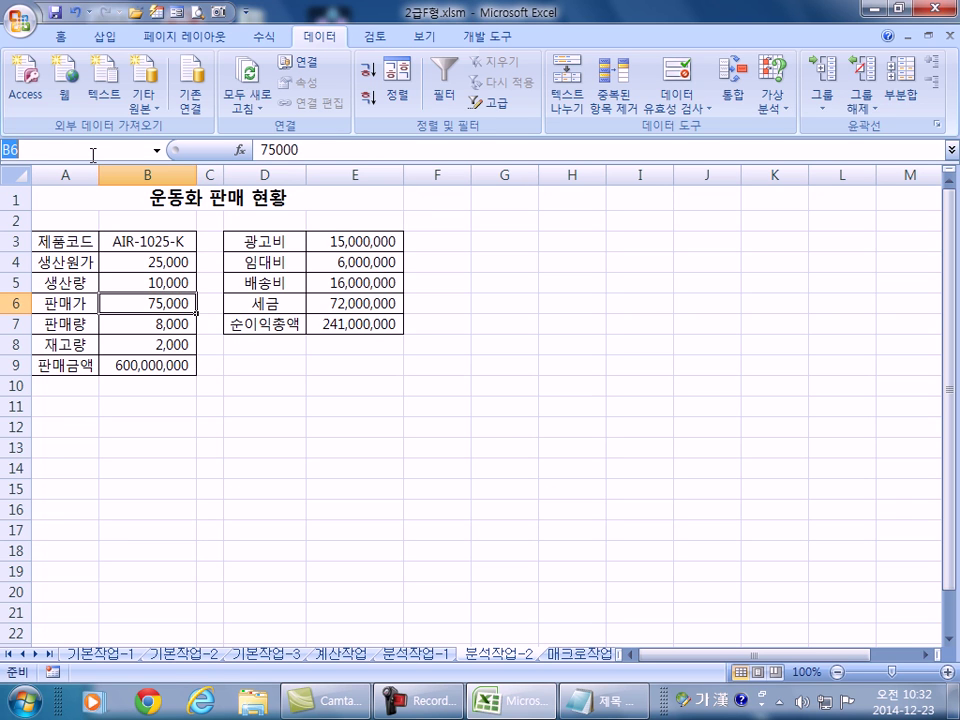
type("판매가")
key("Return")
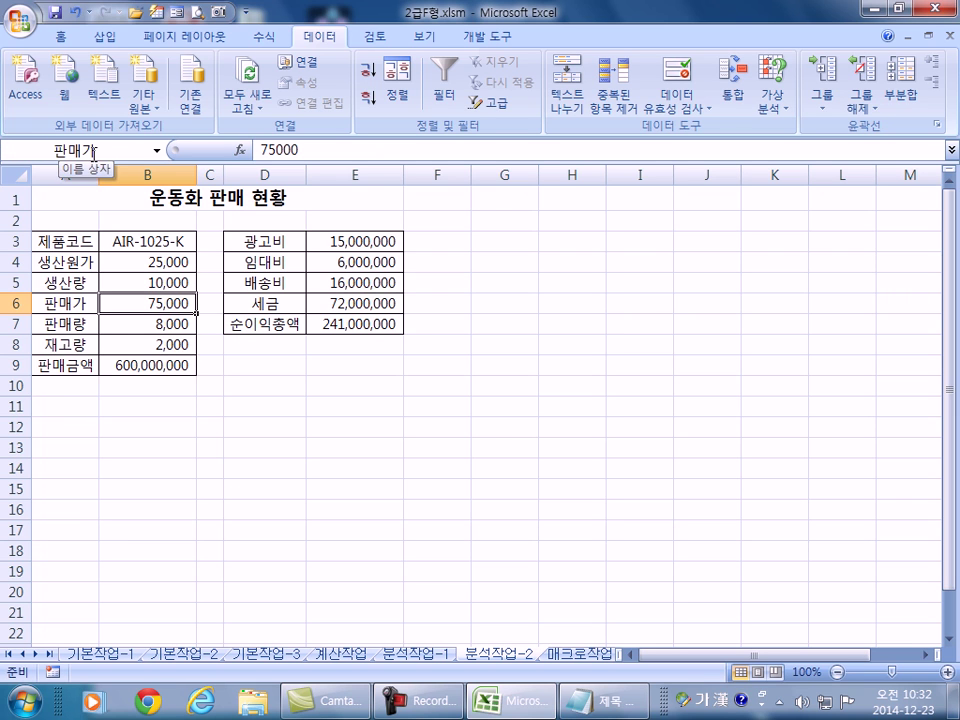
Assign the name 판매량 to cell B7.
left_click(136, 325)
left_click(114, 153)
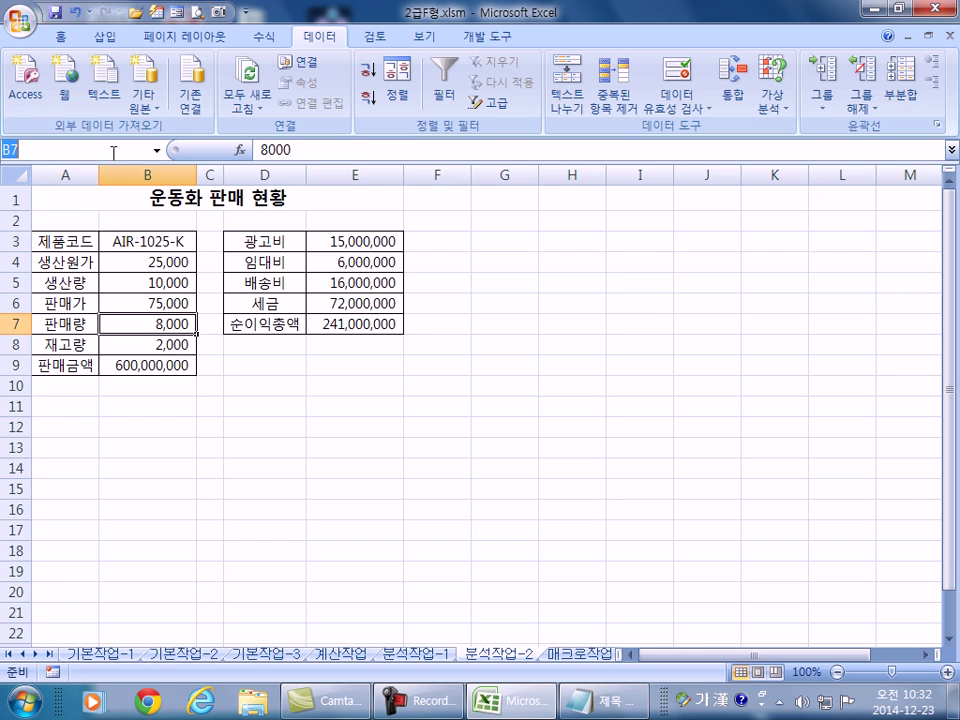
type("판매")
type("량")
key("Return")
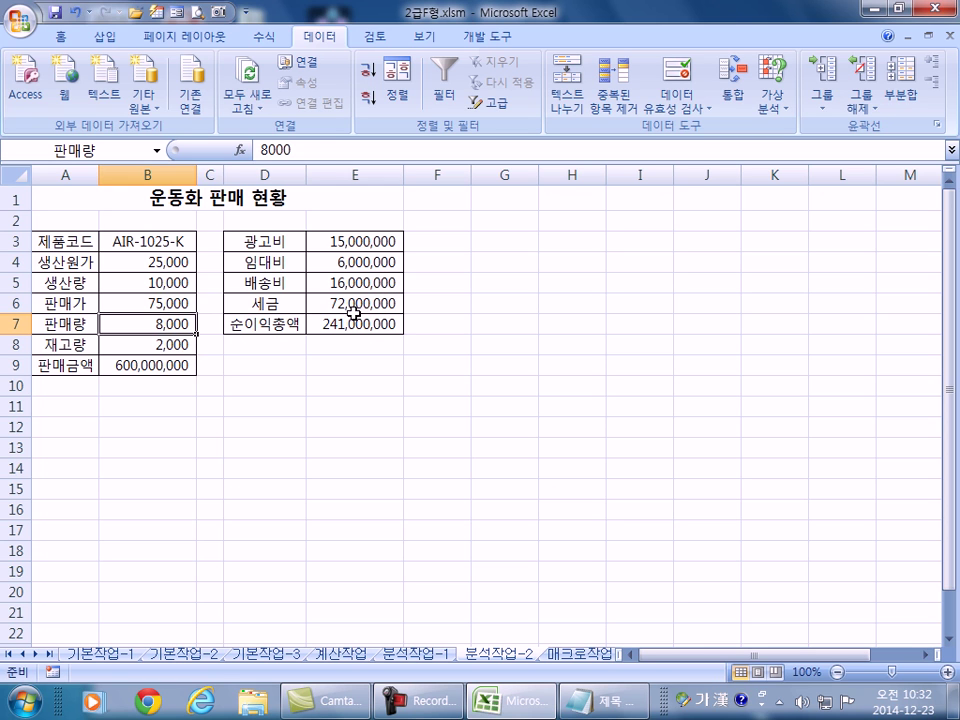
Assign the name 순이익총액 to cell E7.
left_click(354, 317)
left_click(127, 156)
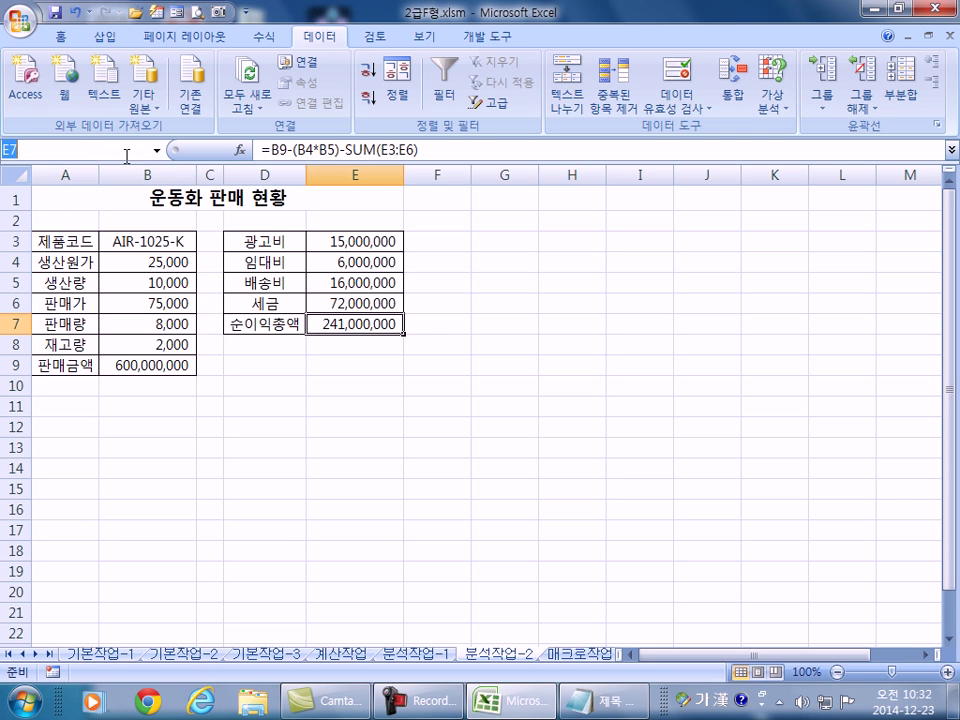
type("순이익총액")
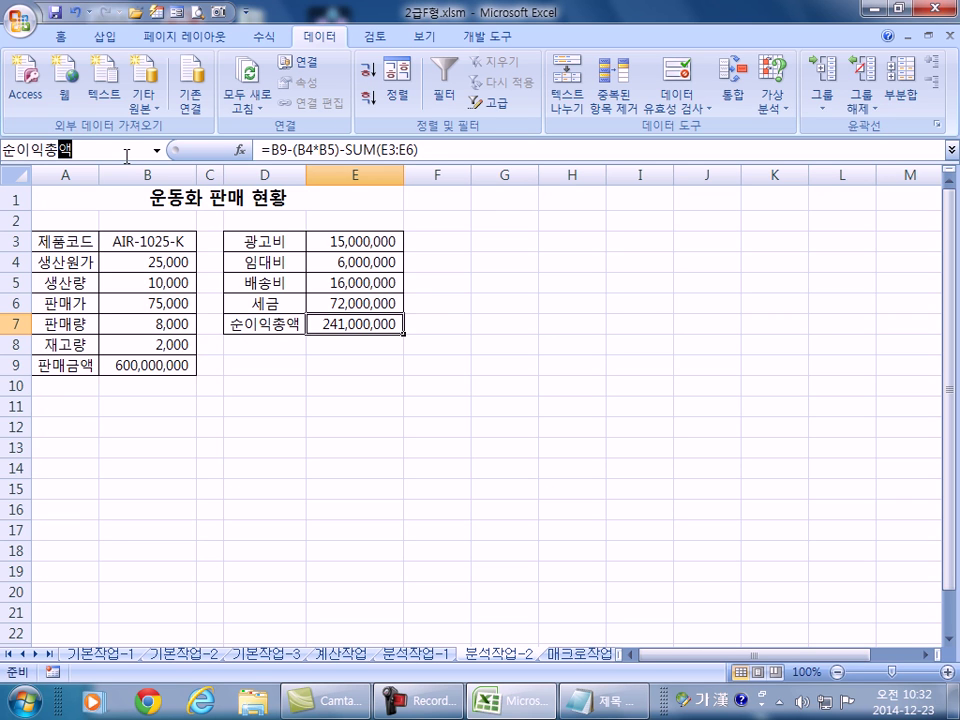
key("Return")
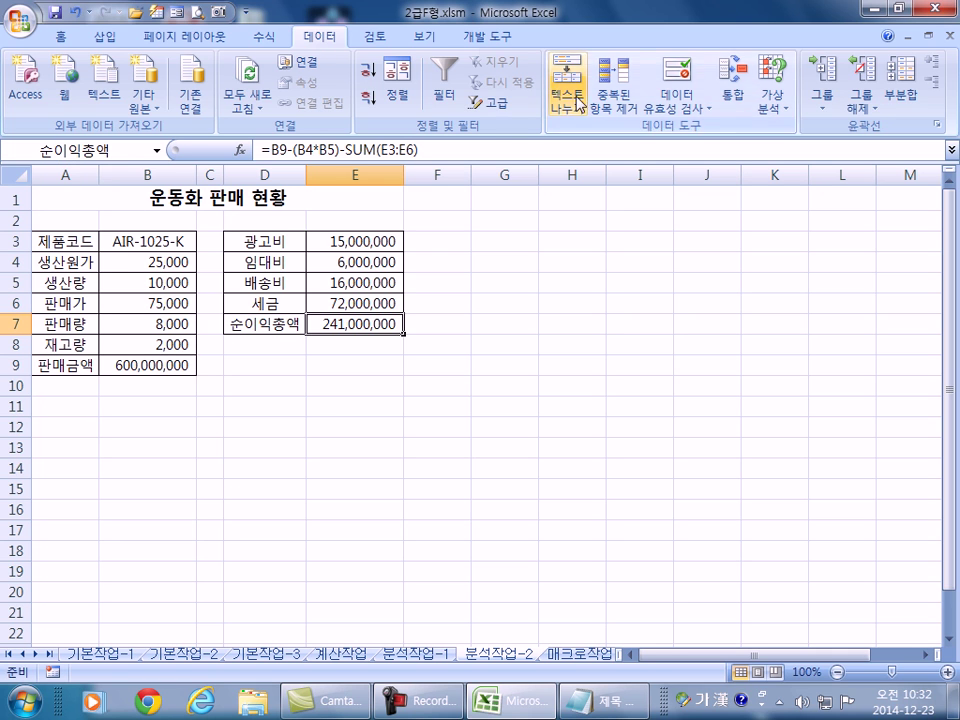
Start a new scenario named 판매가판매량증가 with B6:B7 as its changing cells.
left_click(780, 103)
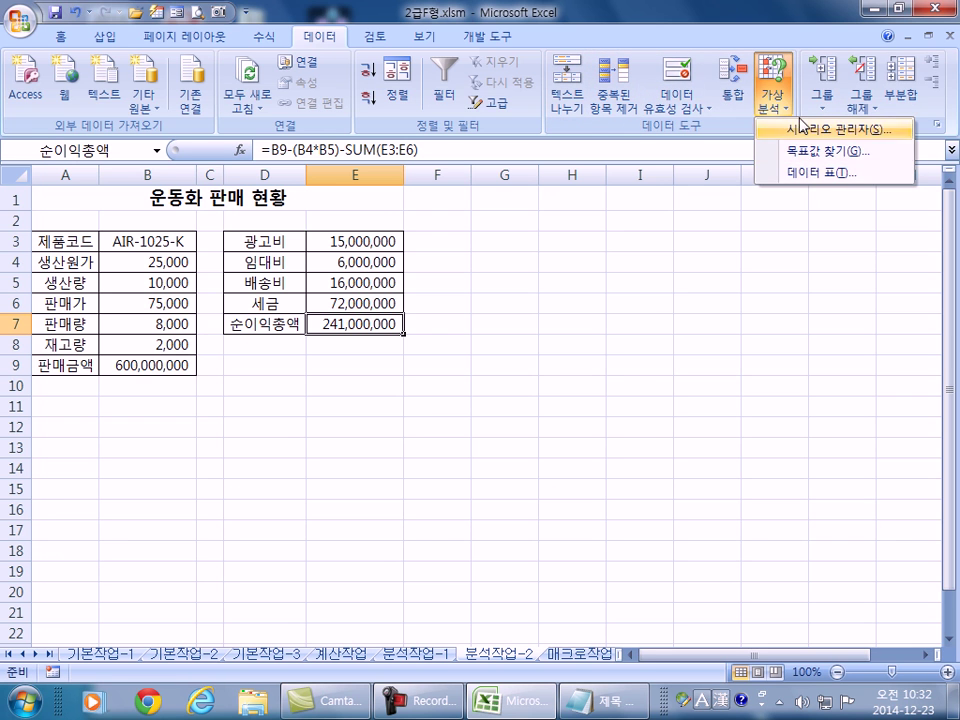
left_click(791, 129)
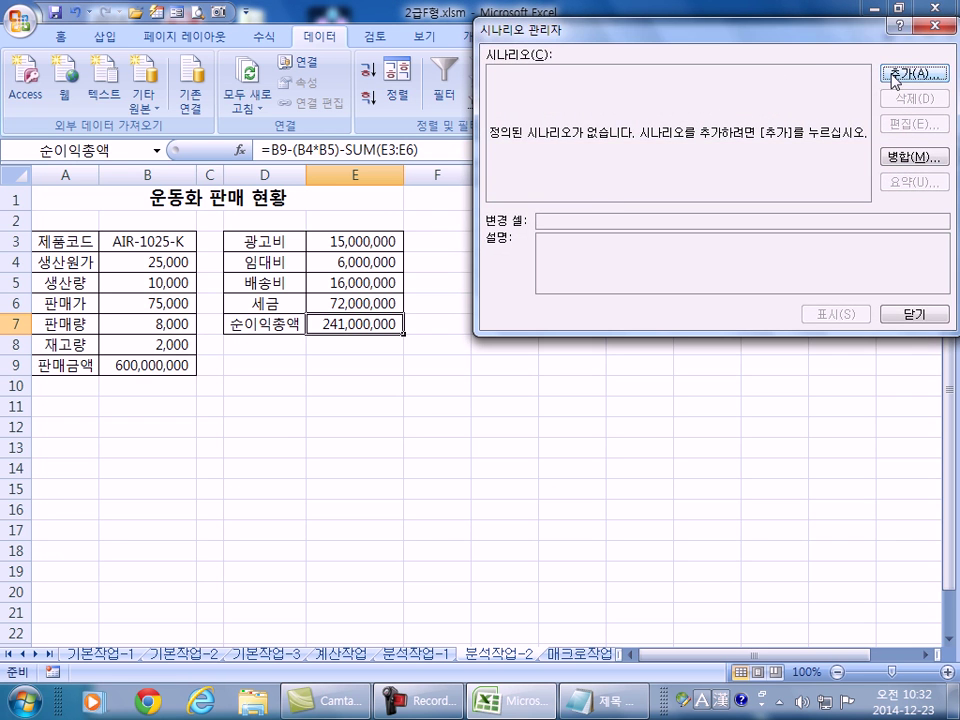
left_click(894, 76)
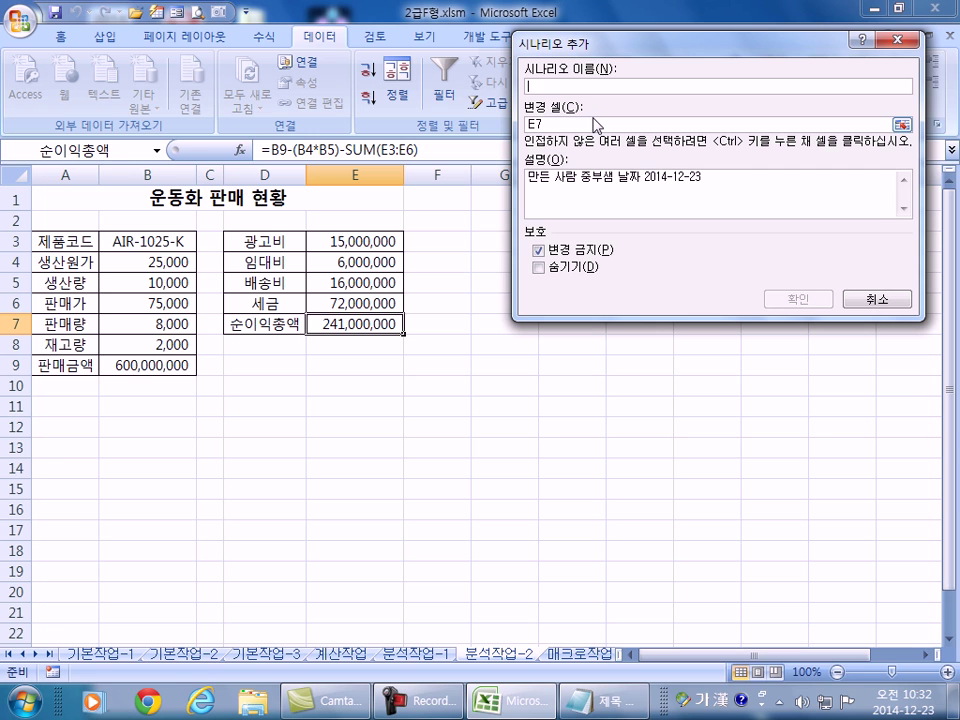
type("판매가판매")
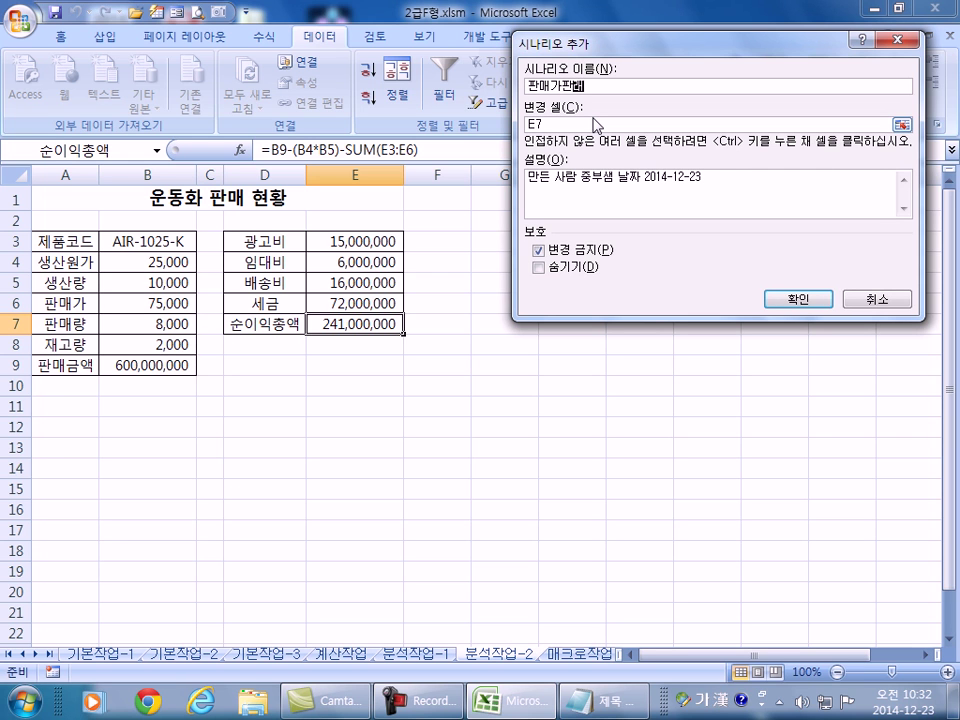
type("량증가")
left_click(569, 126)
key("BackSpace")
key("BackSpace")
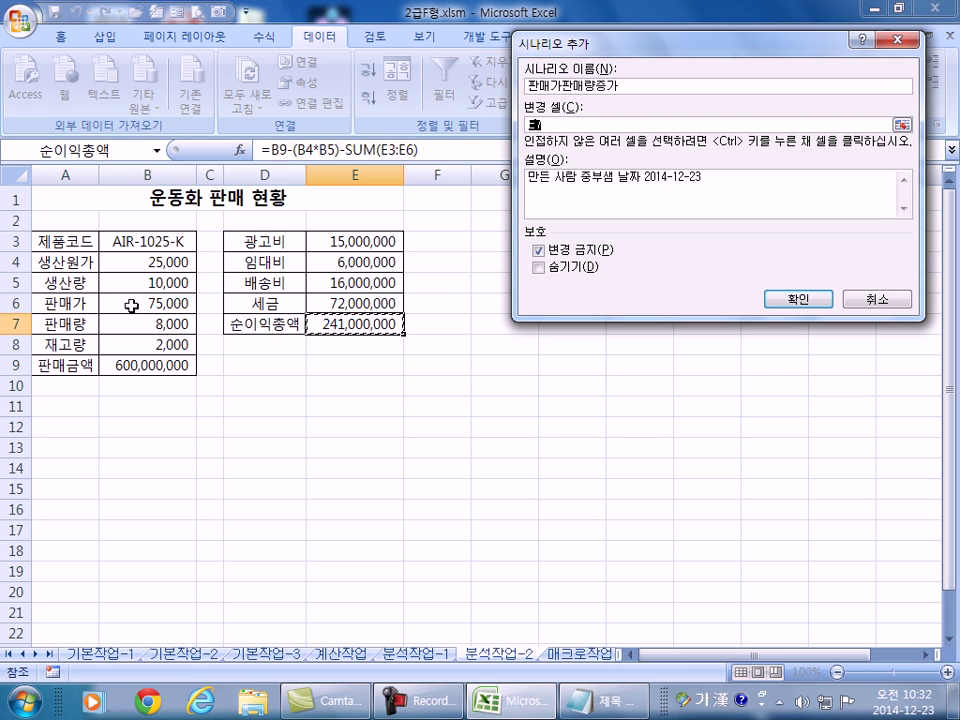
left_click(131, 306)
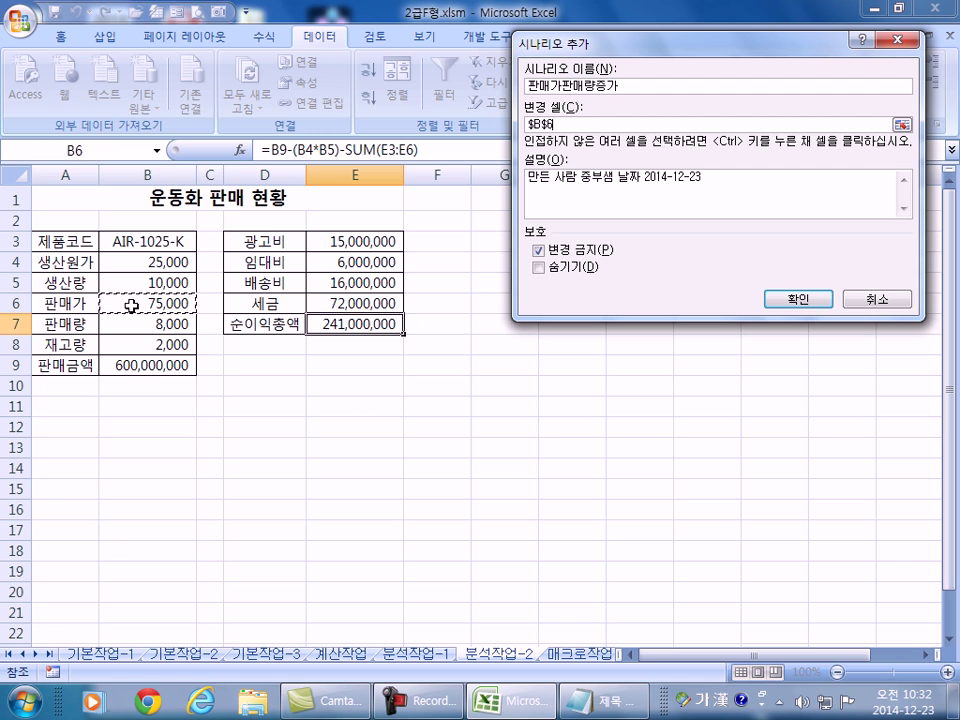
left_click_drag(131, 306, 133, 322)
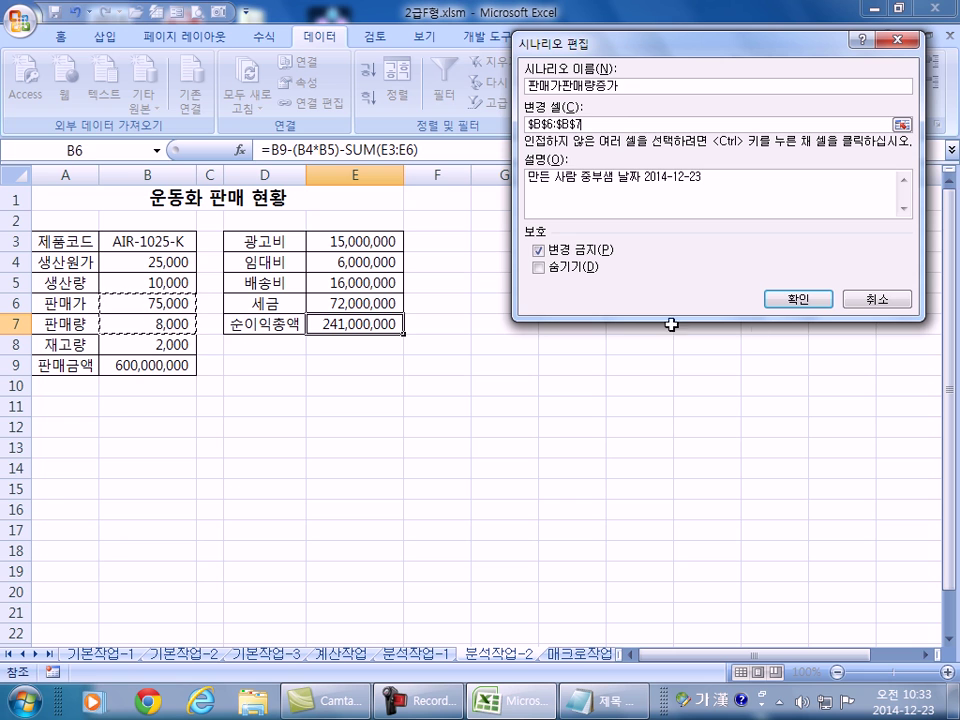
Set the 판매가판매량증가 scenario's 판매가 to 80000 and 판매량 to 9000, and continue to another new scenario.
left_click(799, 299)
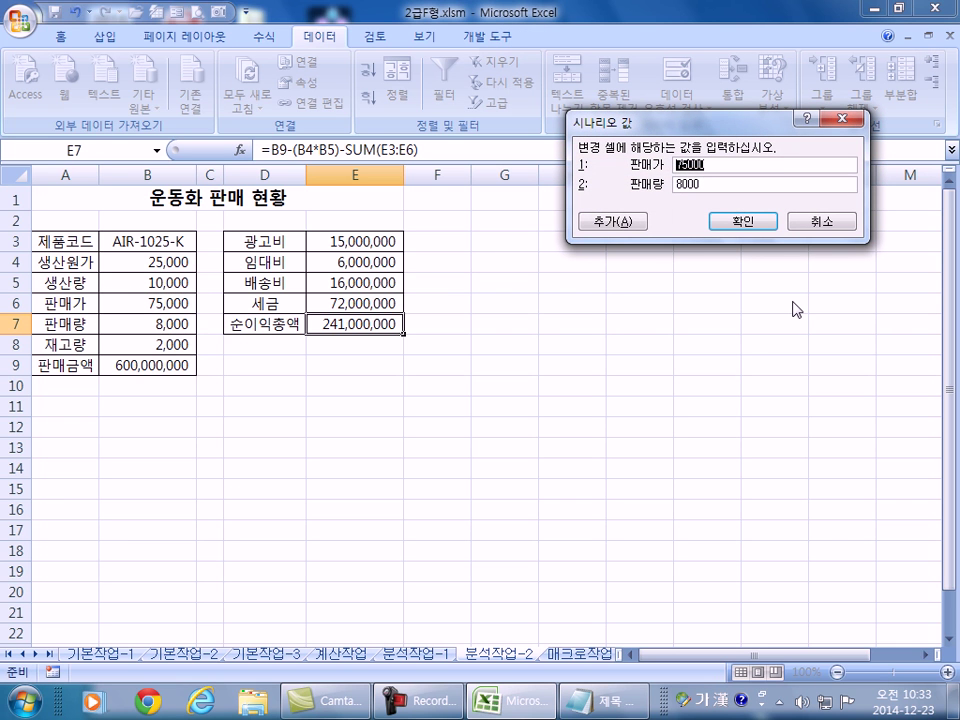
type("80000")
key("Tab")
type("90000")
key("BackSpace")
left_click(624, 230)
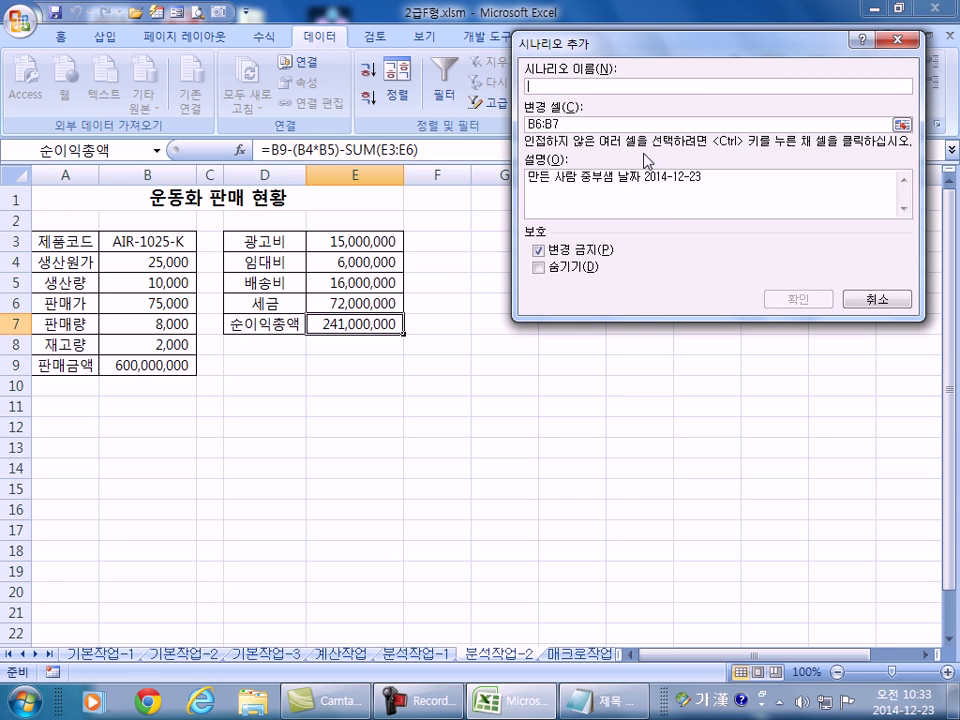
Add the scenario 판매가판매량감소 for B6:B7 with 판매가 70000 and 판매량 7000.
type("ㅍ판매")
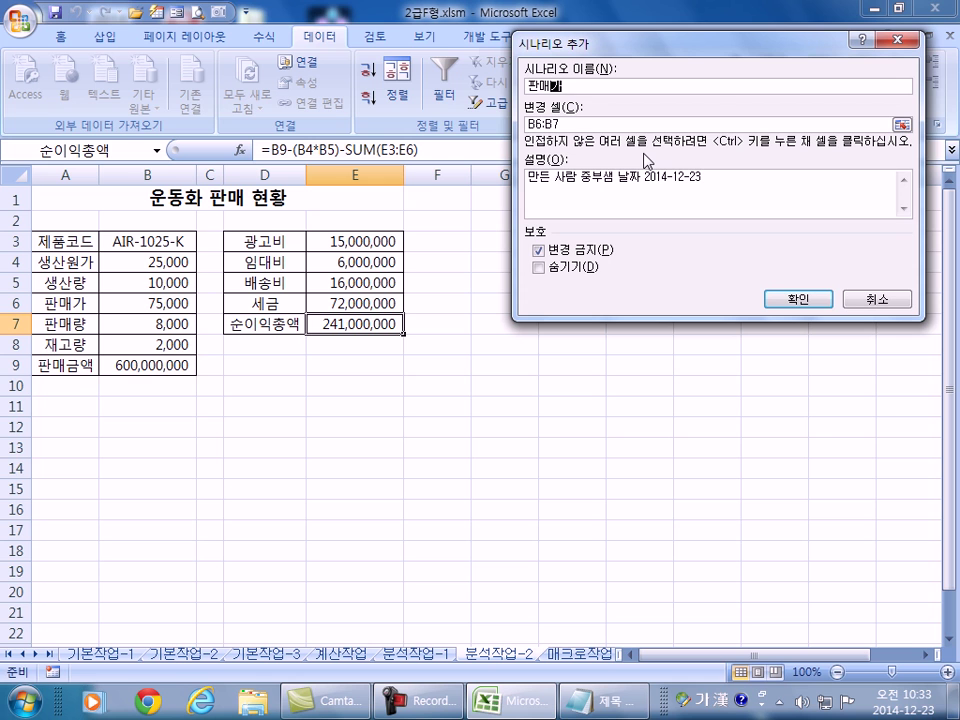
type("가판매량감소")
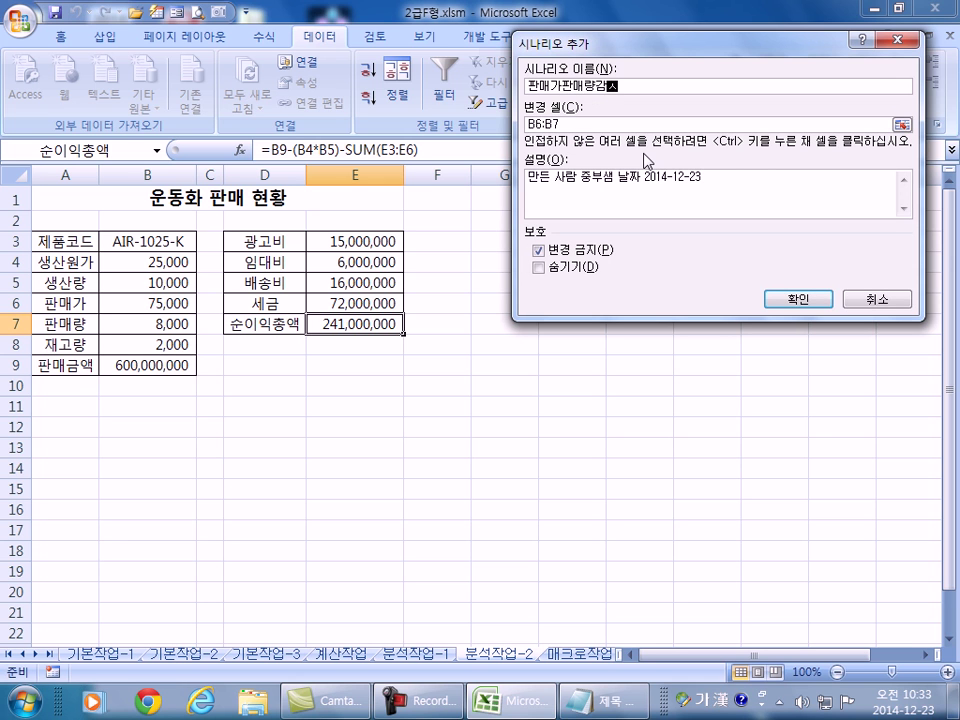
left_click(780, 300)
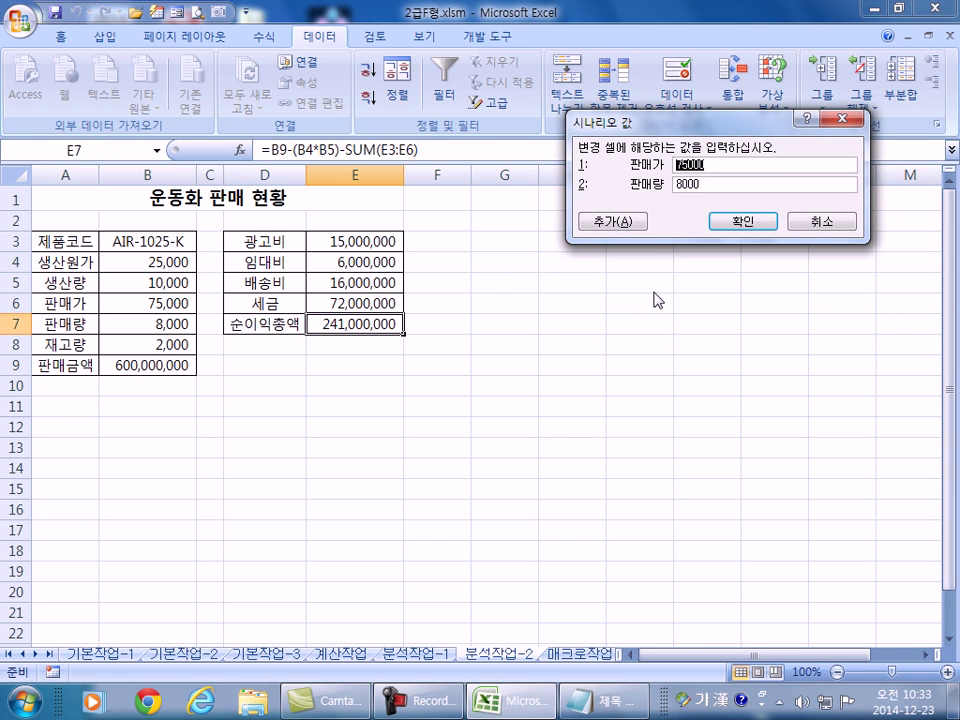
type("70000")
key("Tab")
type("7000")
left_click(750, 224)
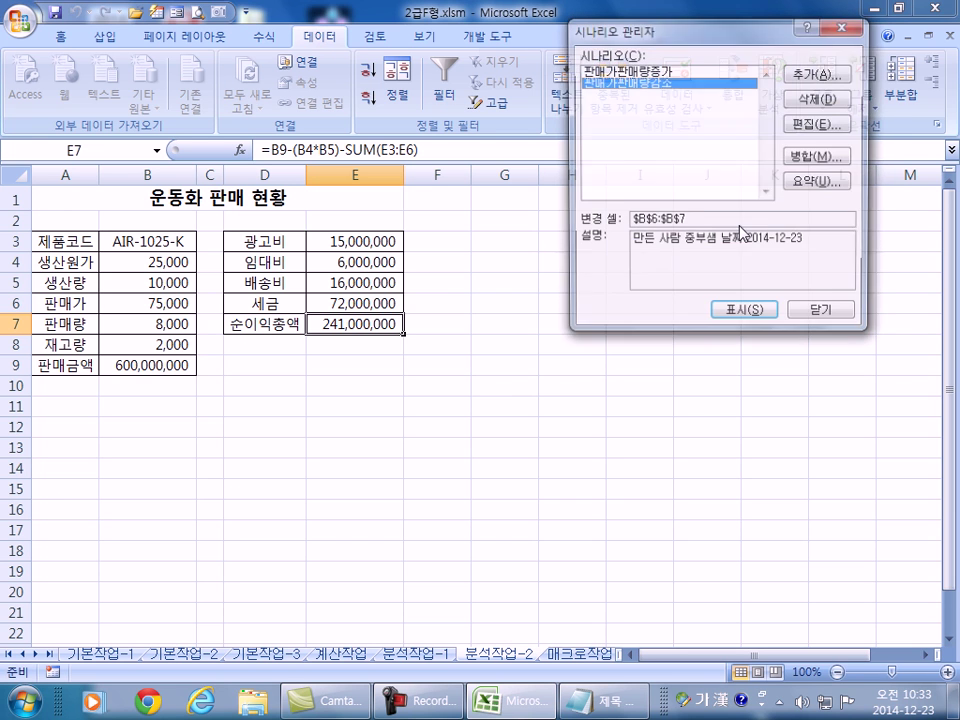
Generate a scenario summary report with E7 as the result cell, and compare it with the 분석작업-2 sheet.
left_click(818, 183)
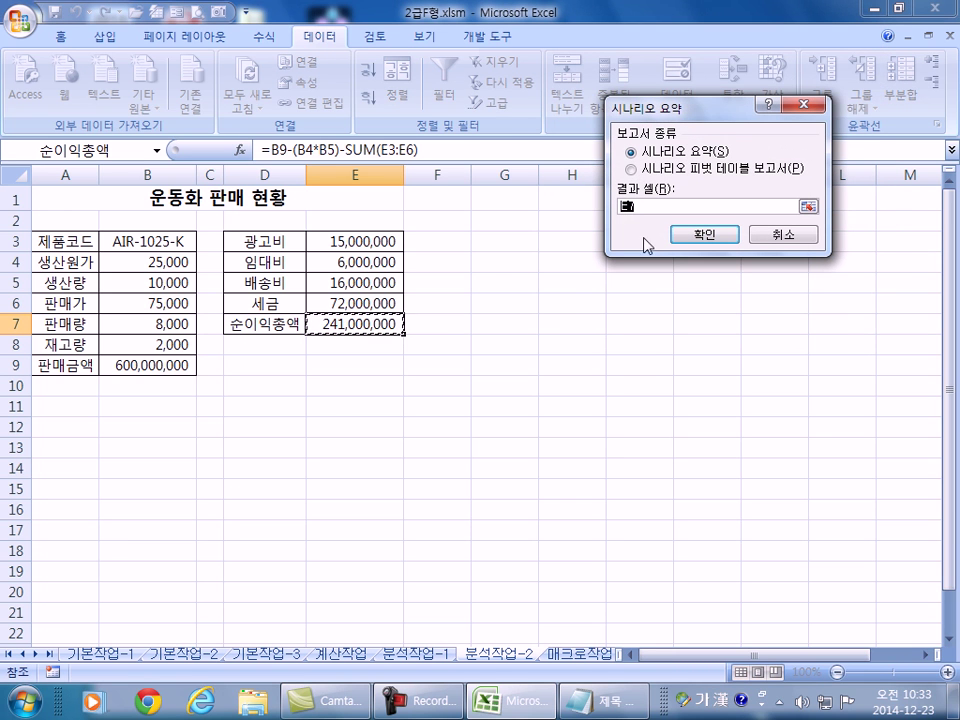
left_click(697, 235)
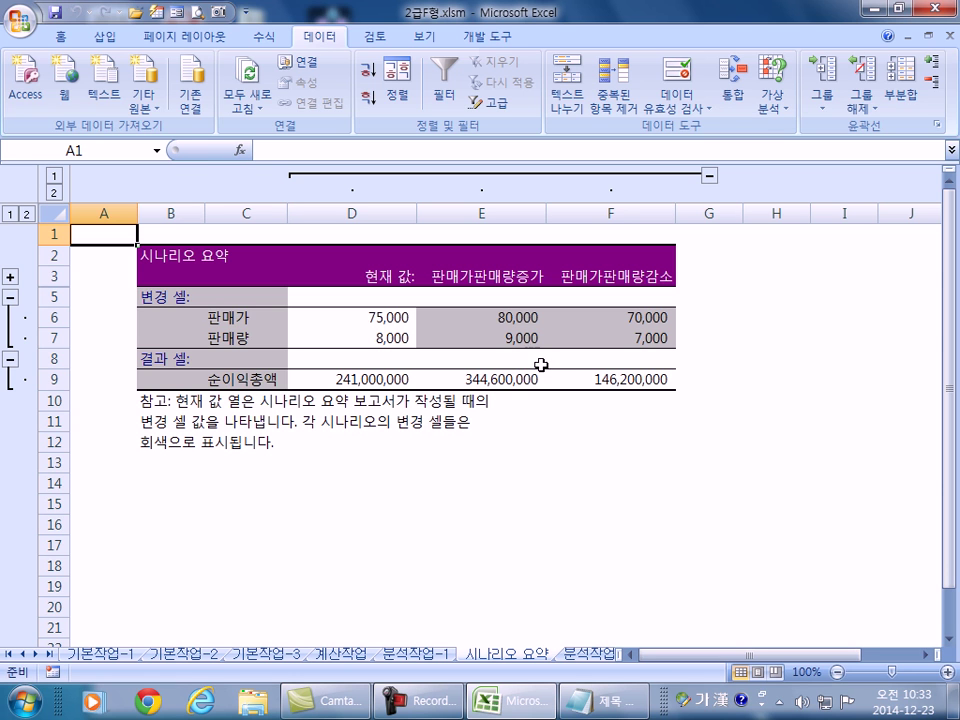
left_click(596, 661)
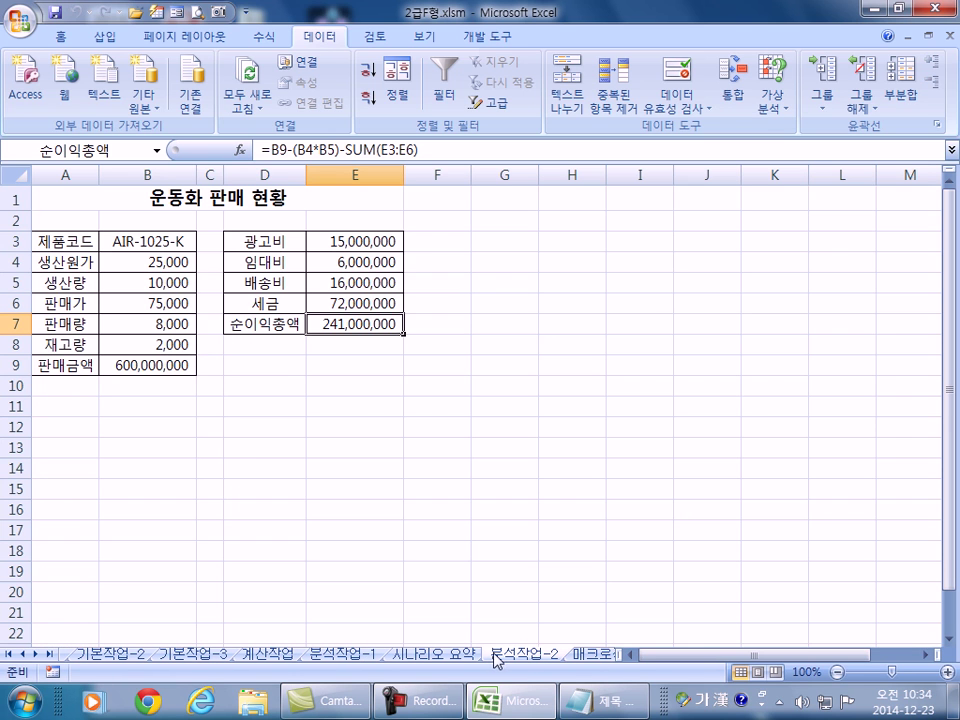
left_click(448, 656)
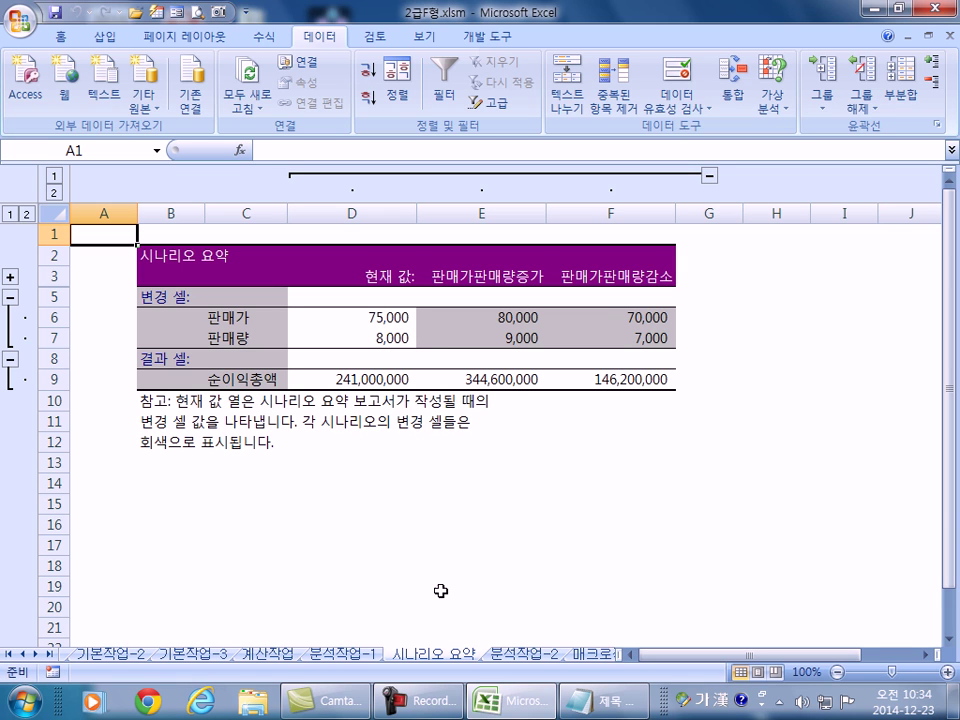
Delete the 시나리오 요약 sheet.
right_click(436, 660)
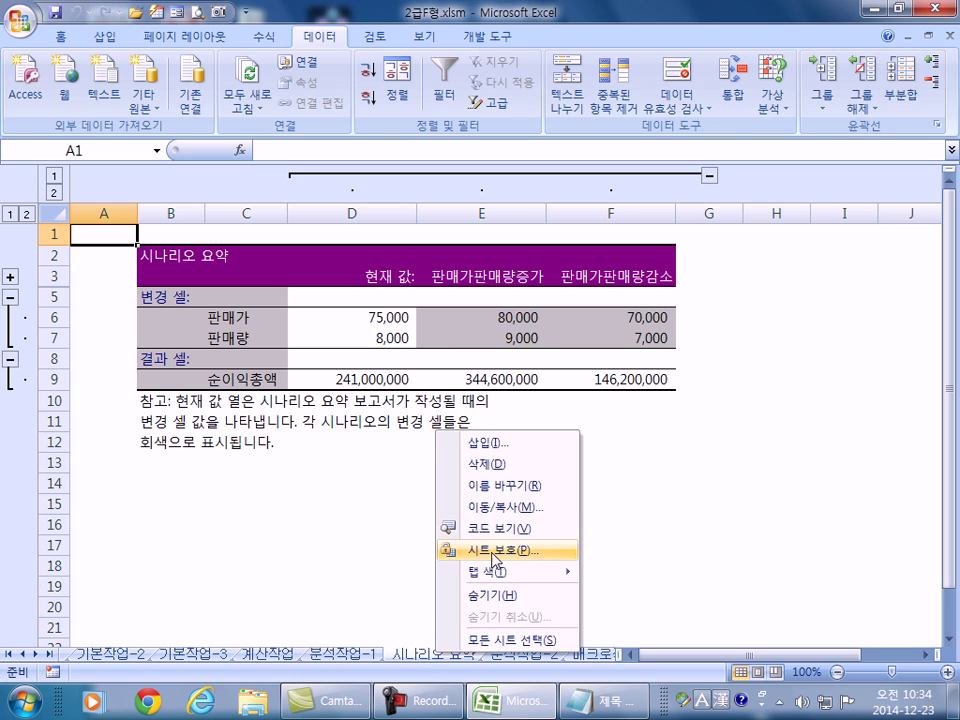
left_click(500, 464)
left_click(429, 392)
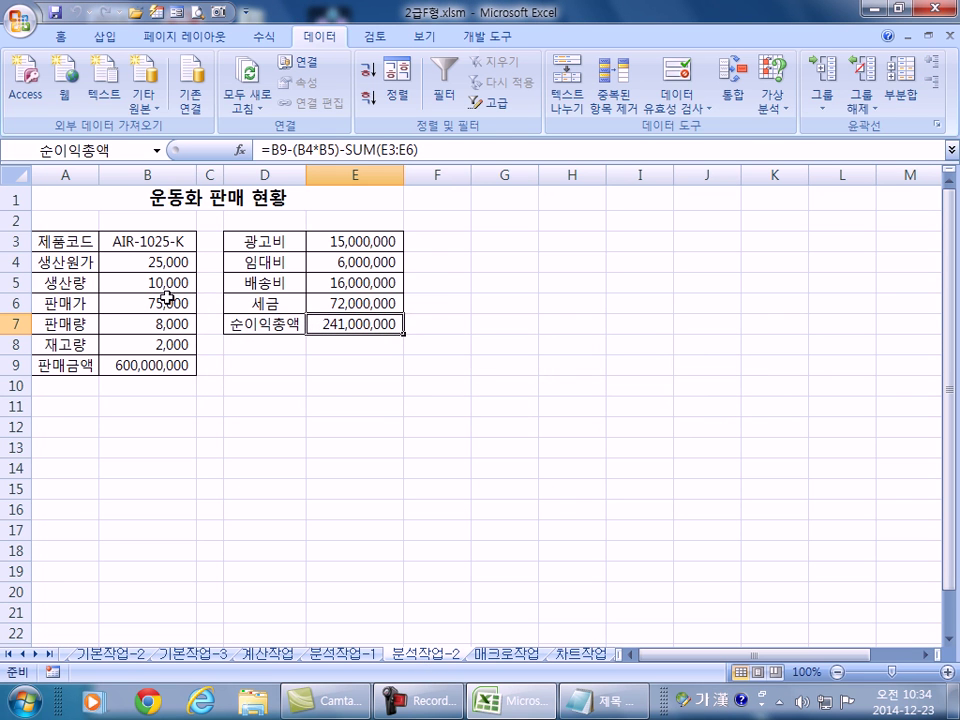
Check the names given to cells B6, B7 and E7 on the 분석작업-2 sheet.
left_click(155, 337)
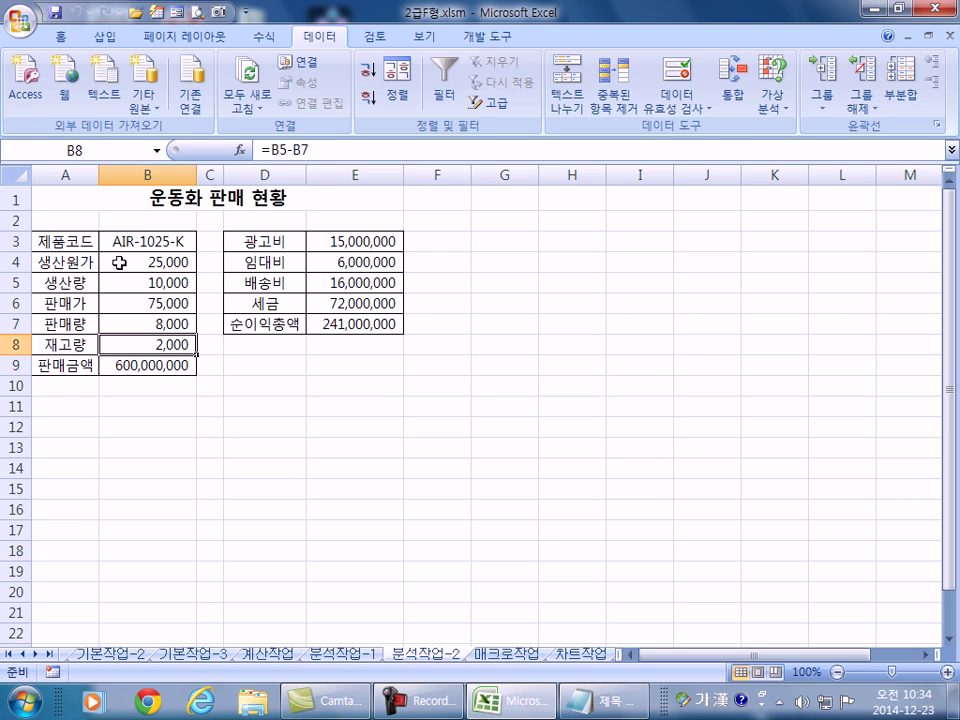
left_click(152, 313)
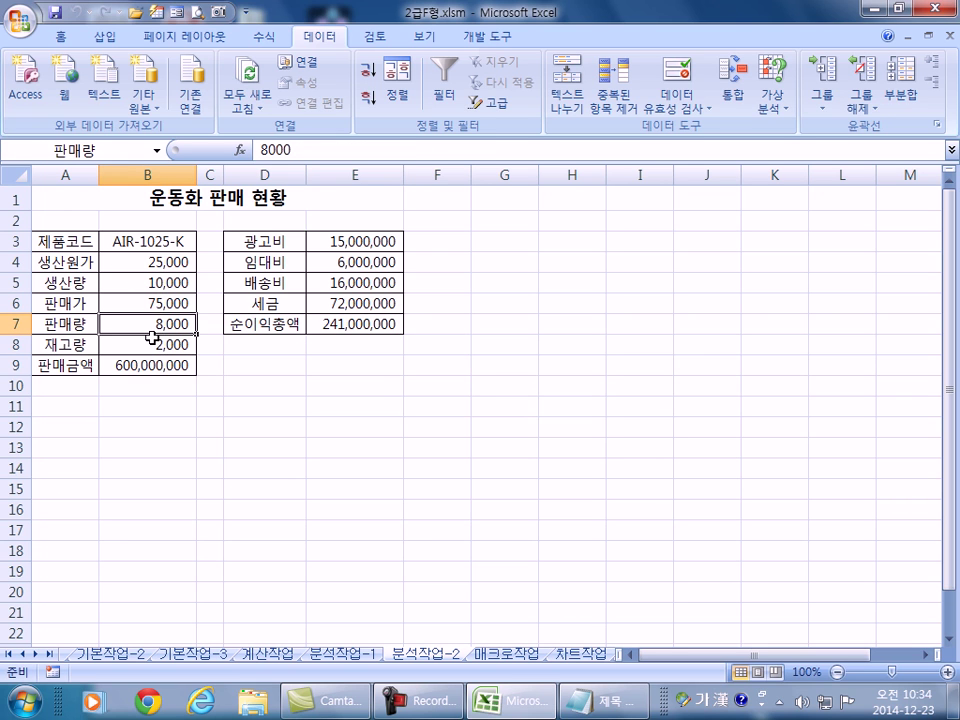
left_click(146, 304)
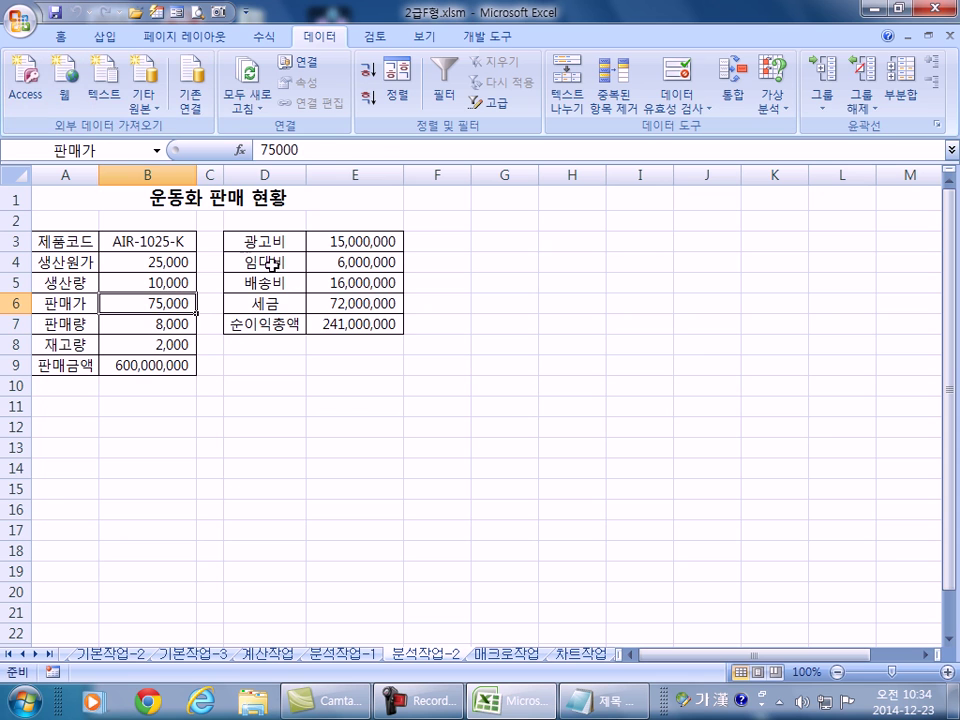
left_click(336, 326)
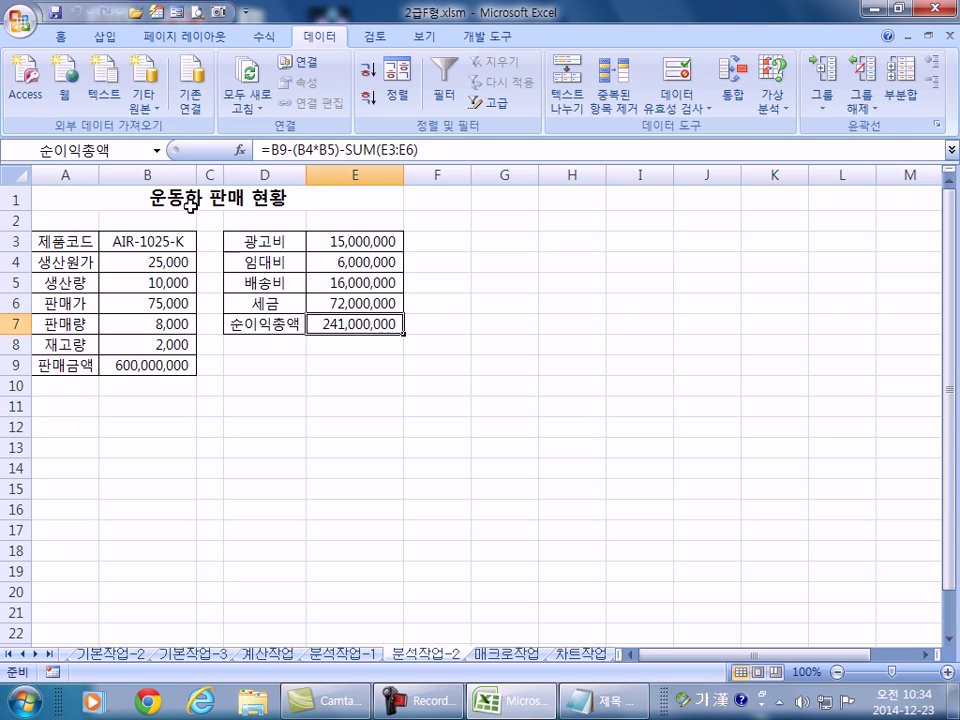
left_click(143, 320)
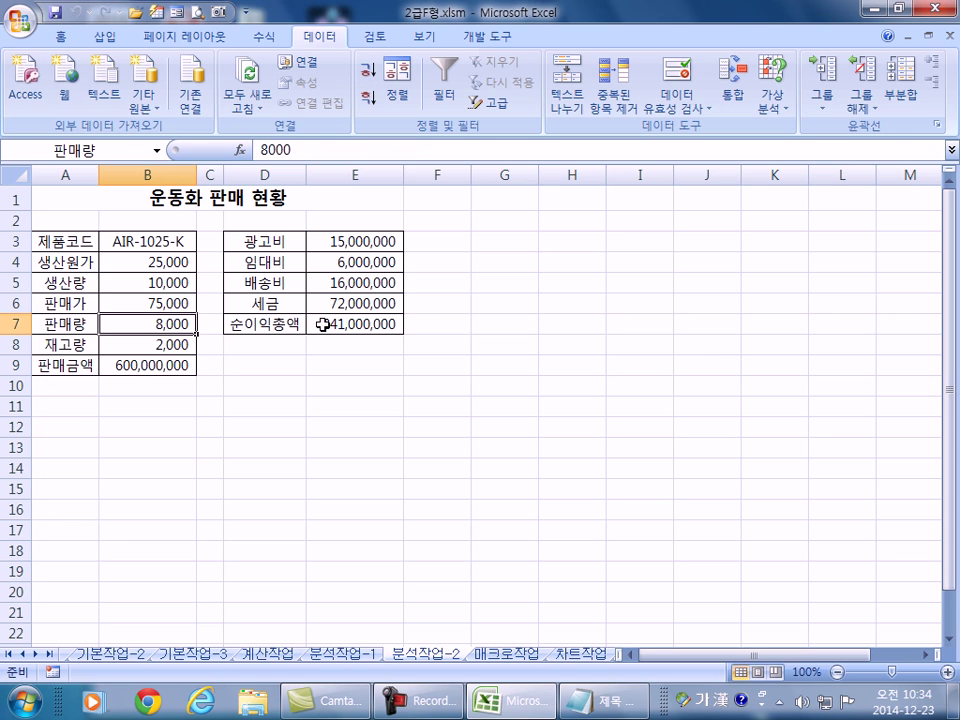
Review the cell references of the defined names 순이익총액, 판매가 and 판매량 in the Name Manager.
left_click(264, 38)
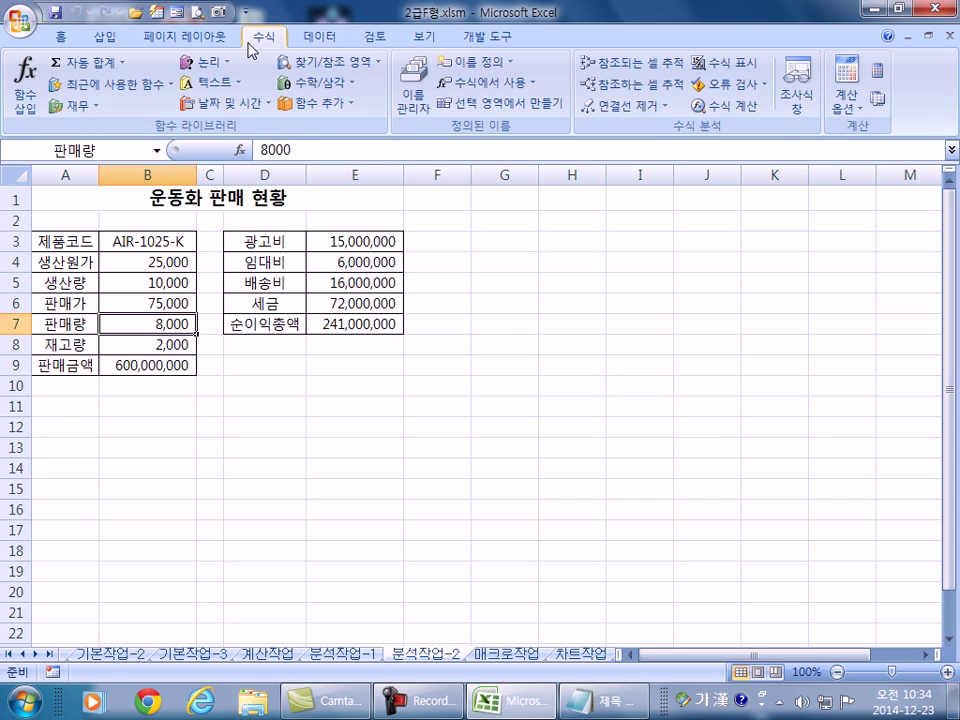
left_click(413, 110)
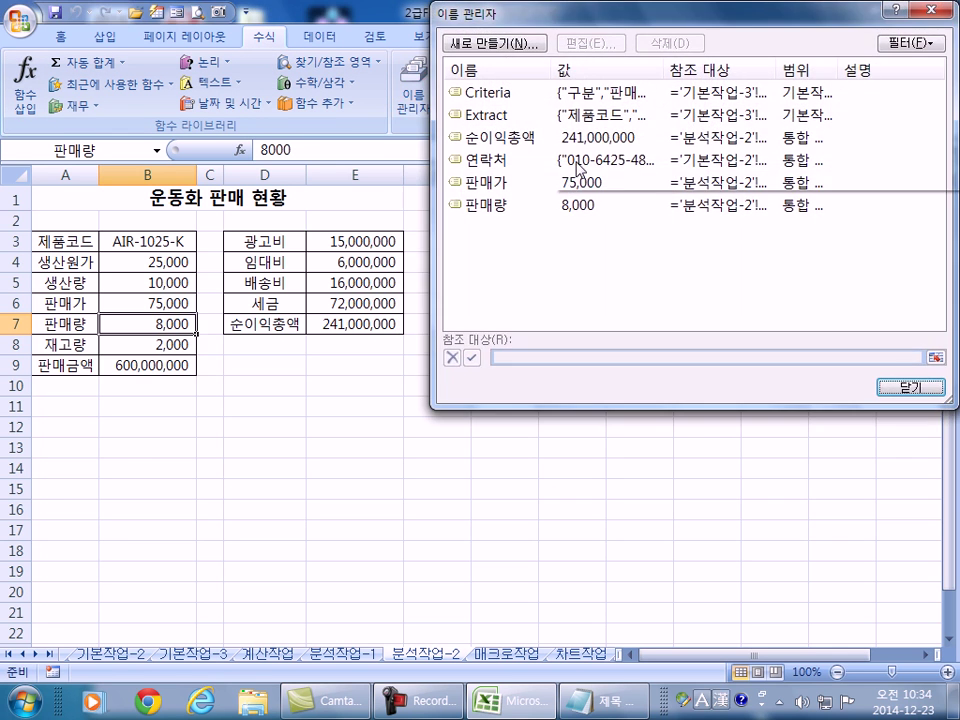
left_click(494, 162)
left_click(494, 186)
left_click(493, 205)
left_click(492, 183)
left_click(492, 140)
left_click(493, 184)
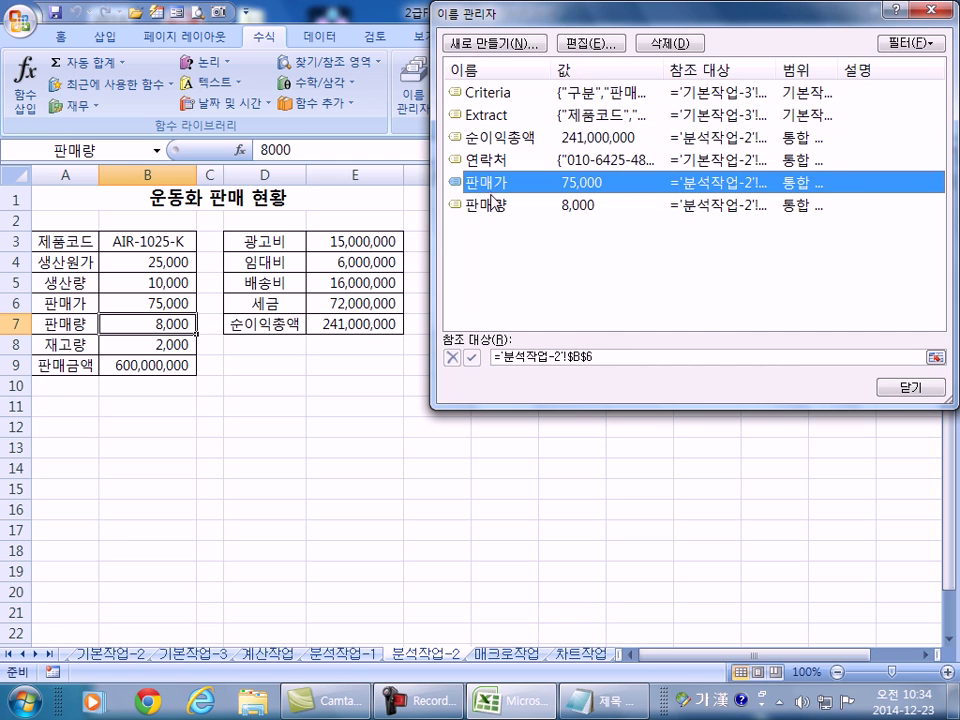
left_click(494, 205)
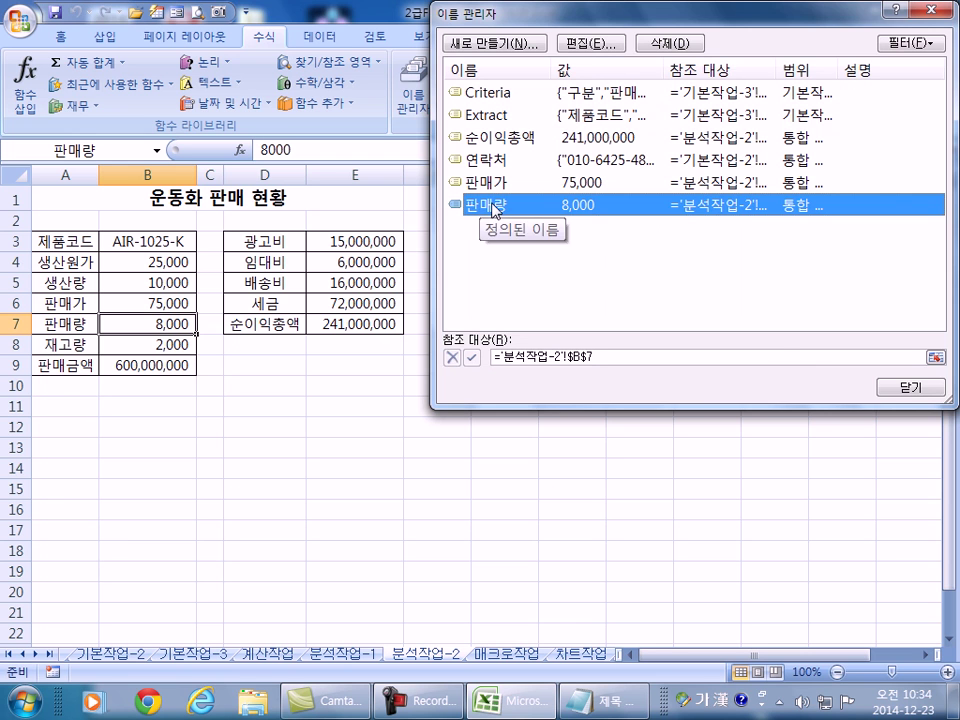
left_click(909, 387)
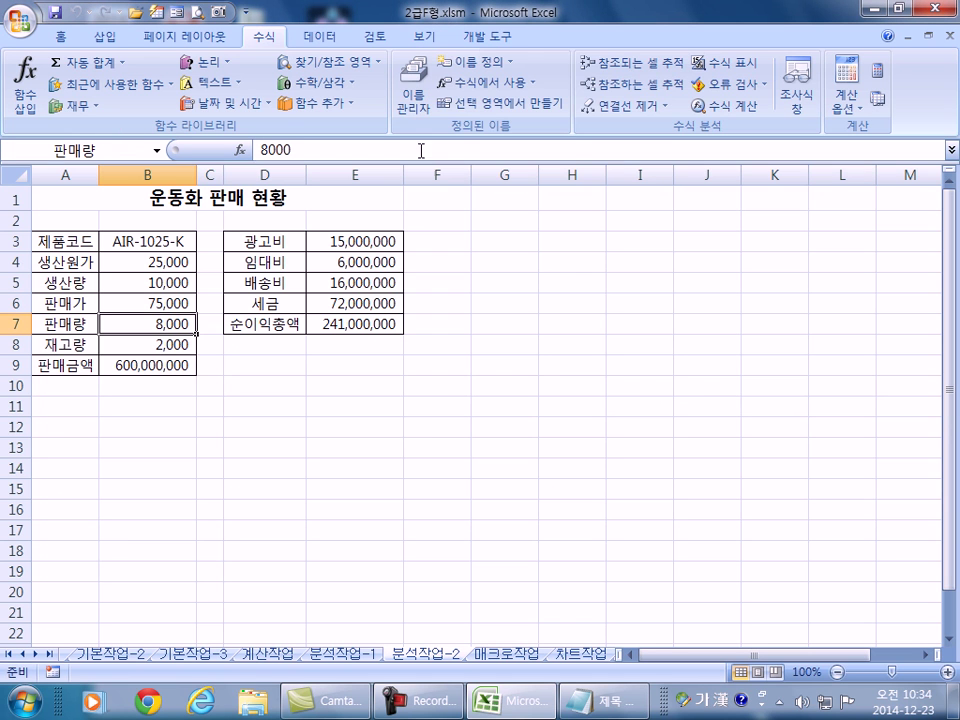
Open the 판매가판매량증가 scenario for editing and check its changing cells and scenario values.
left_click(330, 38)
left_click(763, 113)
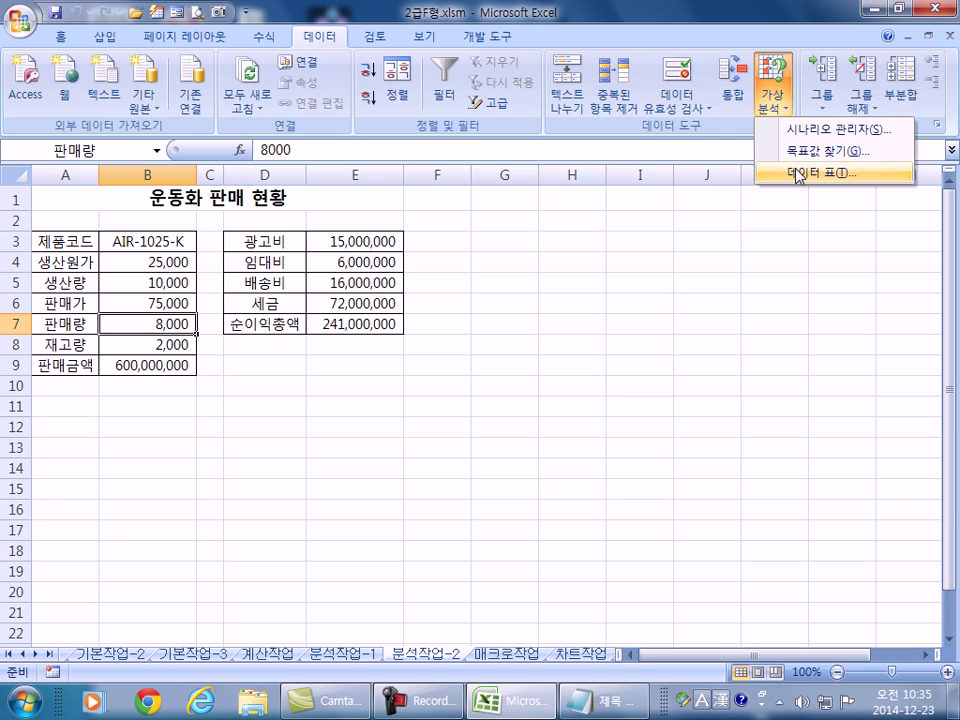
left_click(800, 129)
left_click(600, 101)
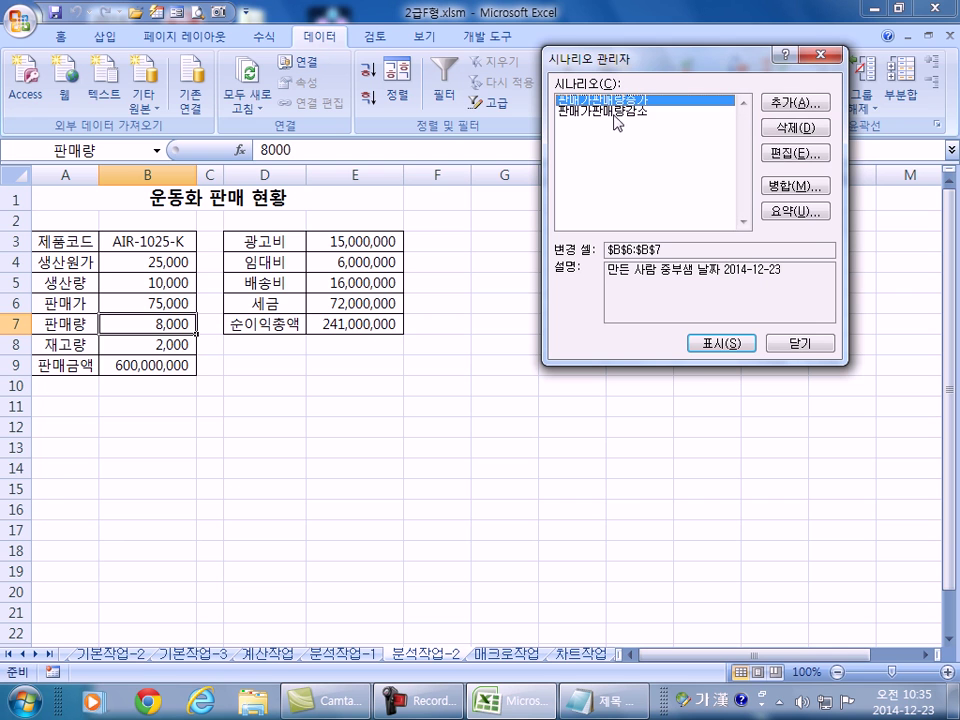
left_click(786, 157)
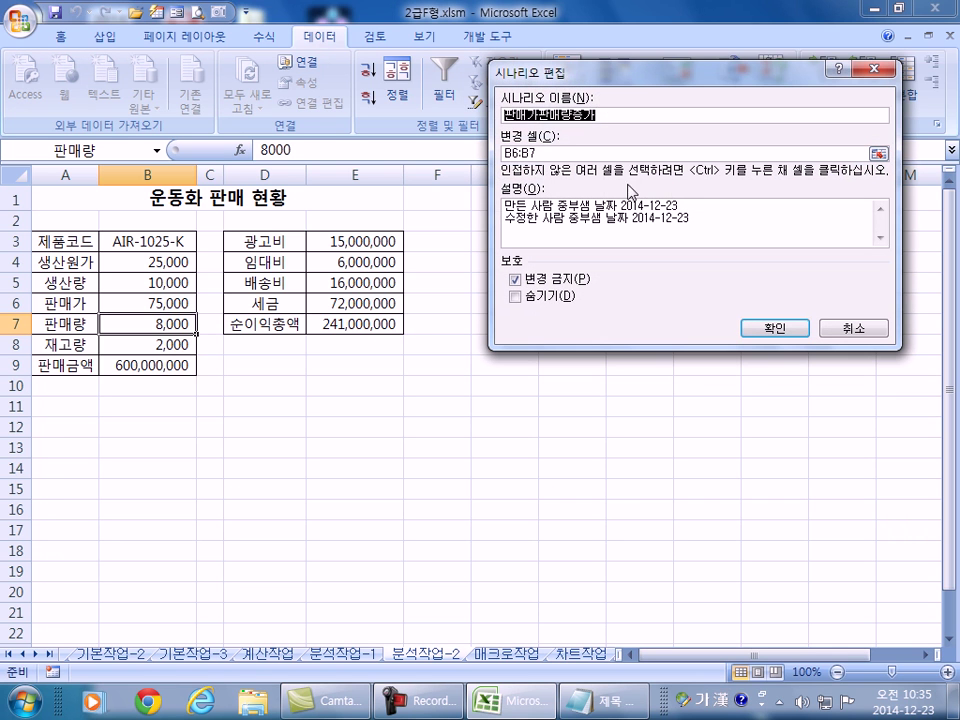
left_click(569, 153)
left_click(774, 328)
left_click(688, 195)
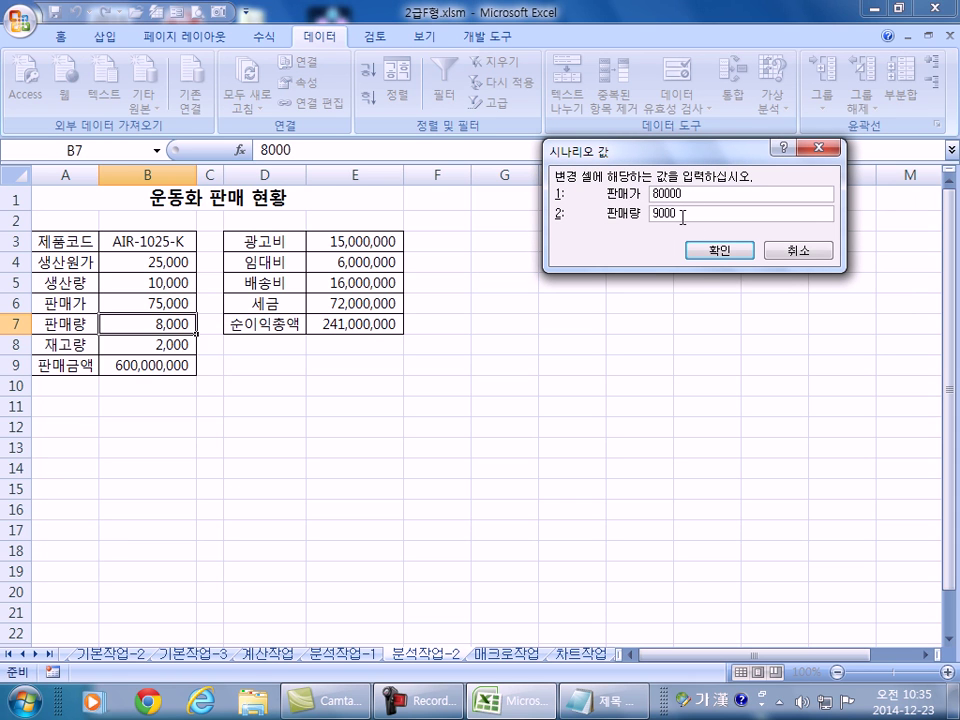
left_click(716, 250)
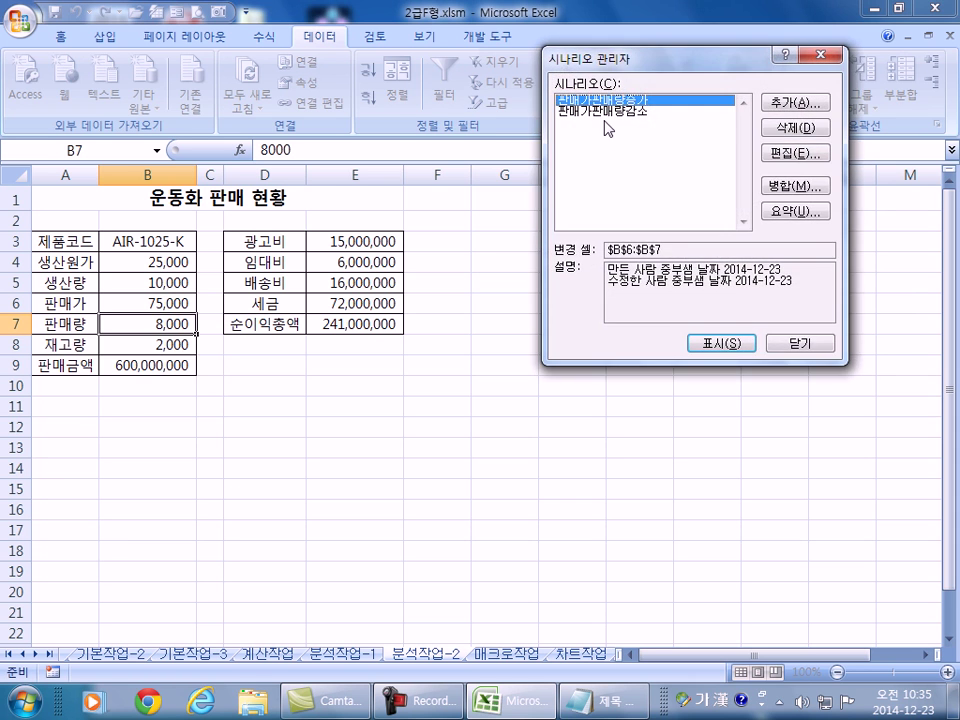
Check the 판매가판매량감소 scenario's settings, and generate a scenario summary report with E7 as the result cell.
left_click(790, 156)
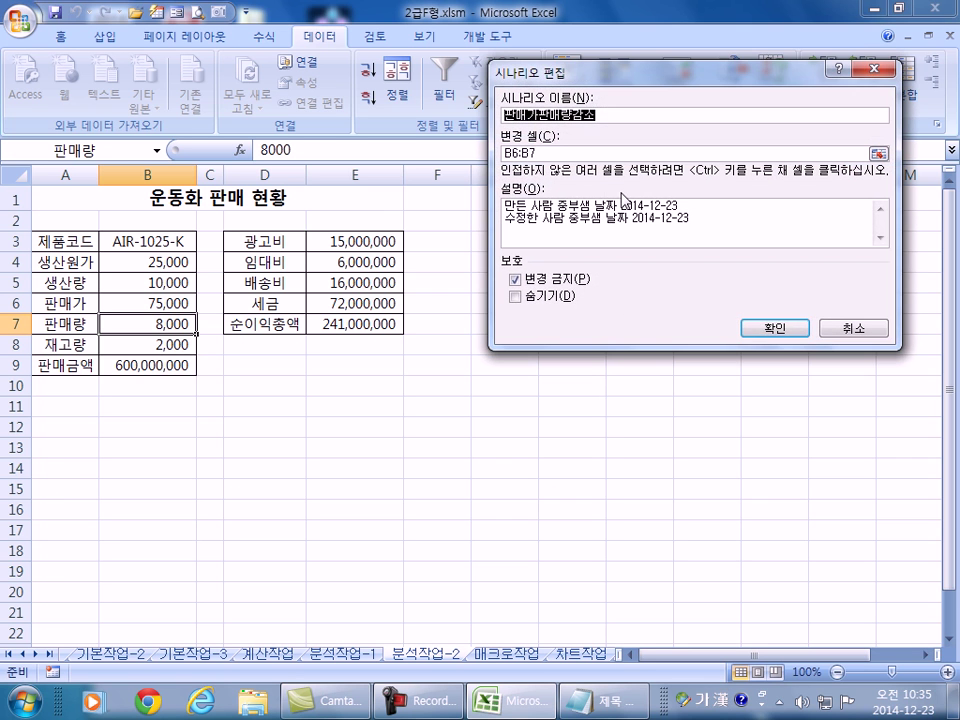
left_click(756, 333)
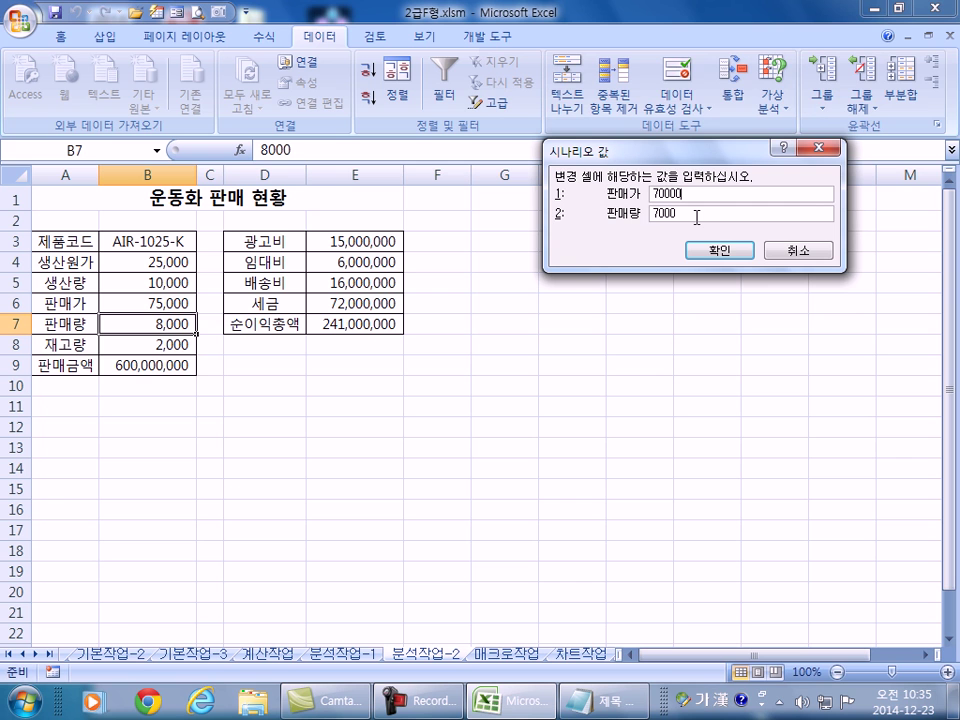
left_click(705, 250)
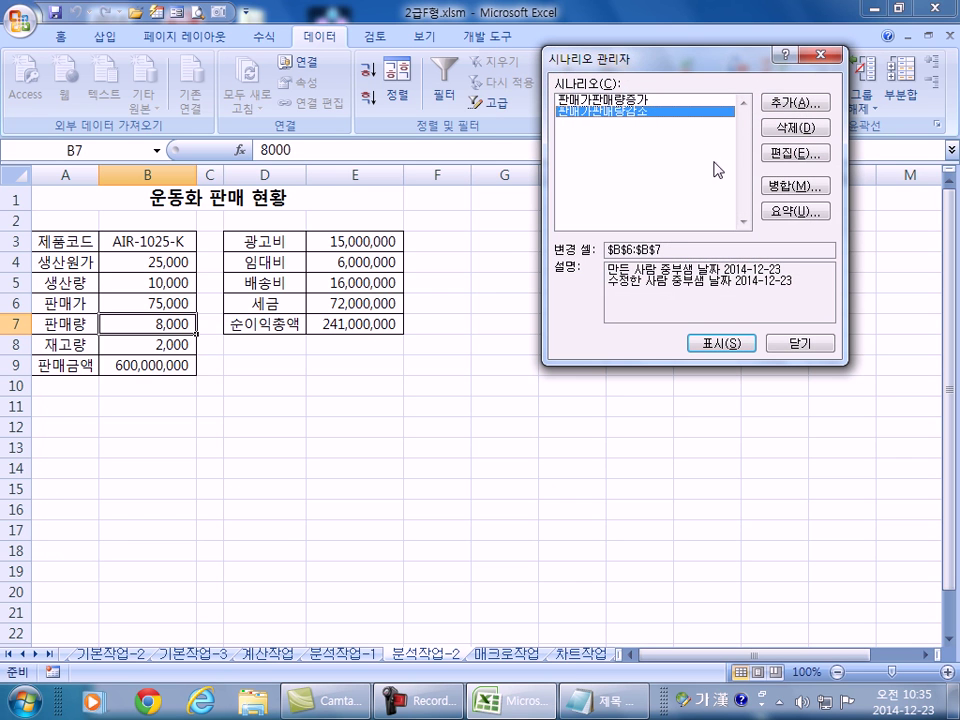
left_click(788, 215)
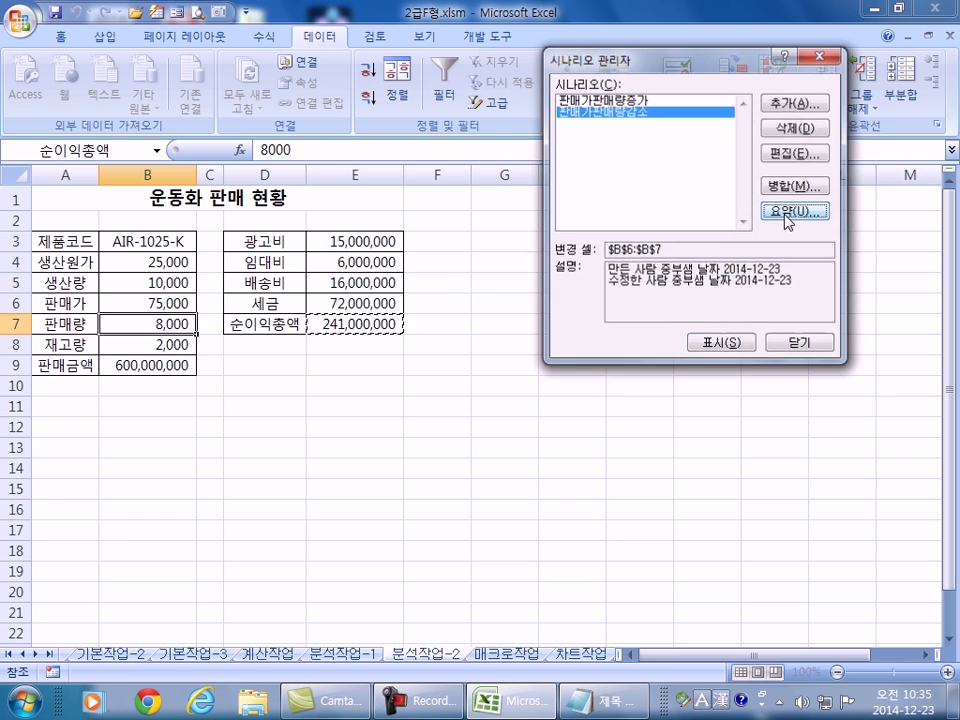
left_click(665, 263)
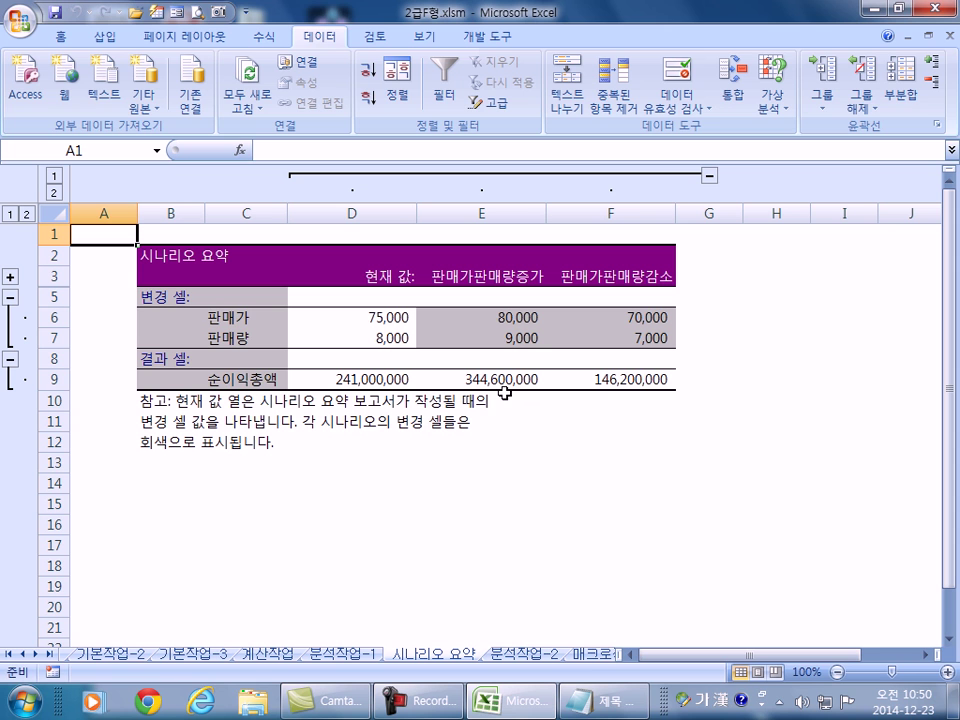
Start recording a macro named 평균 on the 매크로작업 sheet, with cell A1 selected.
left_click(533, 657)
left_click(590, 655)
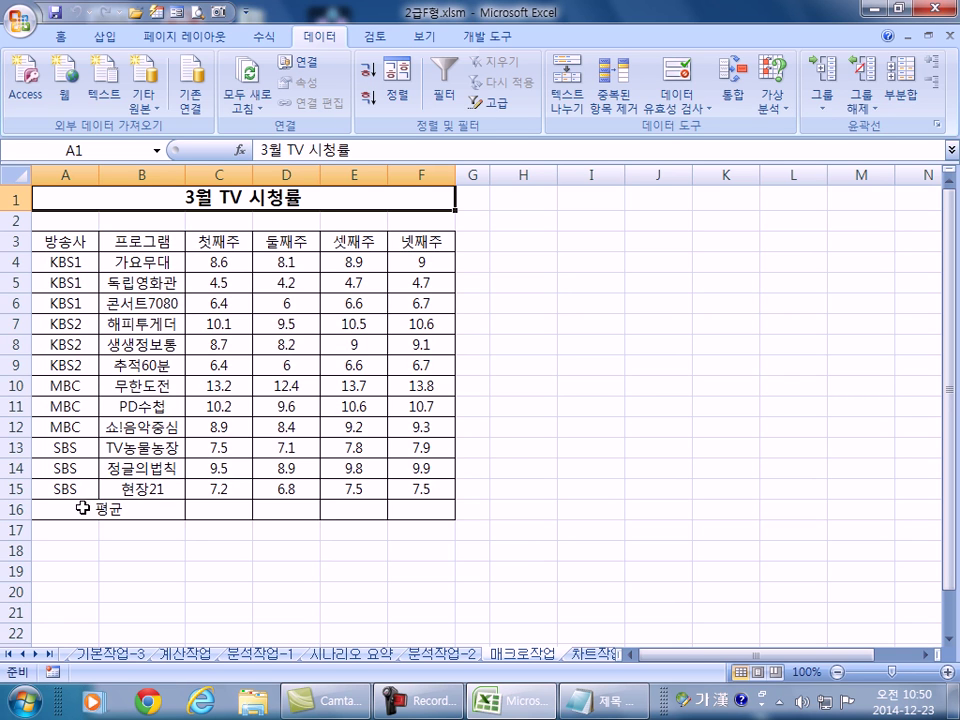
left_click_drag(212, 509, 416, 510)
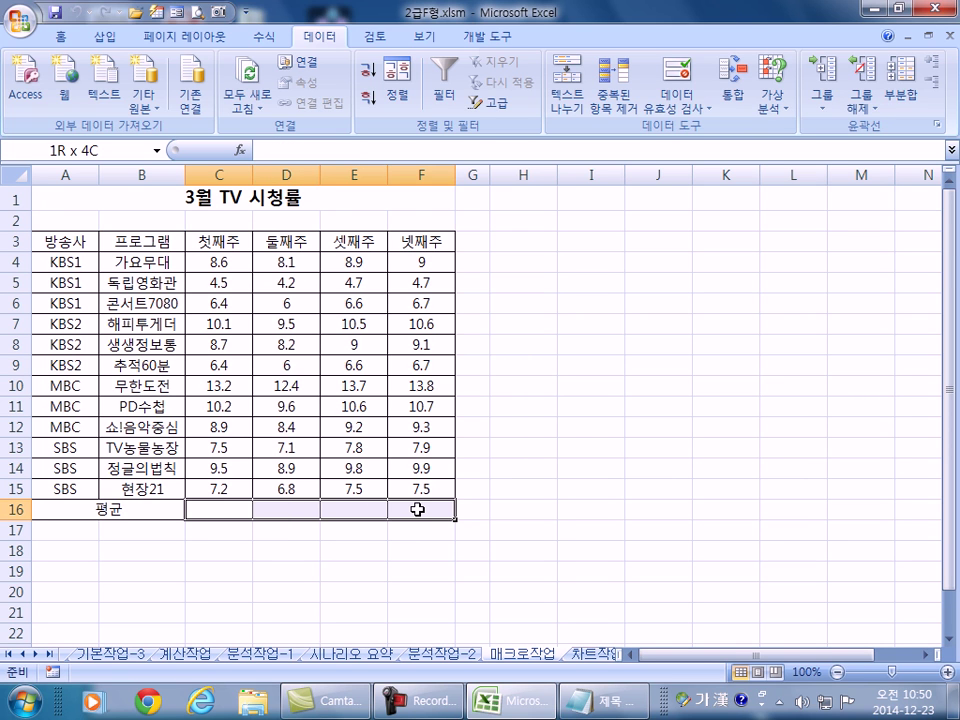
left_click_drag(417, 510, 418, 509)
left_click(101, 193)
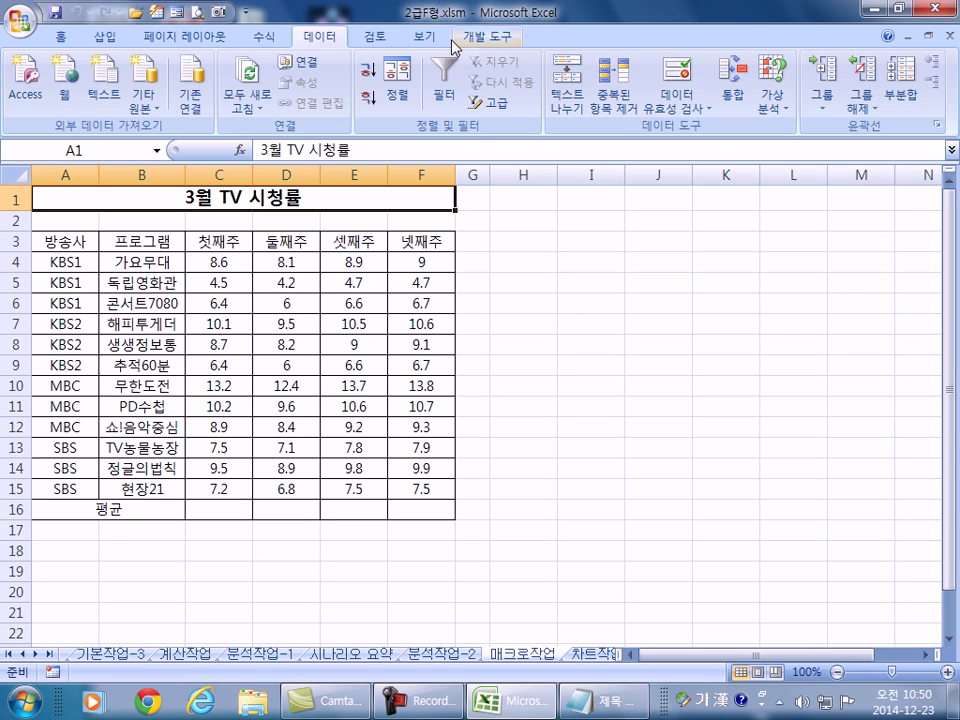
left_click(480, 37)
left_click(125, 61)
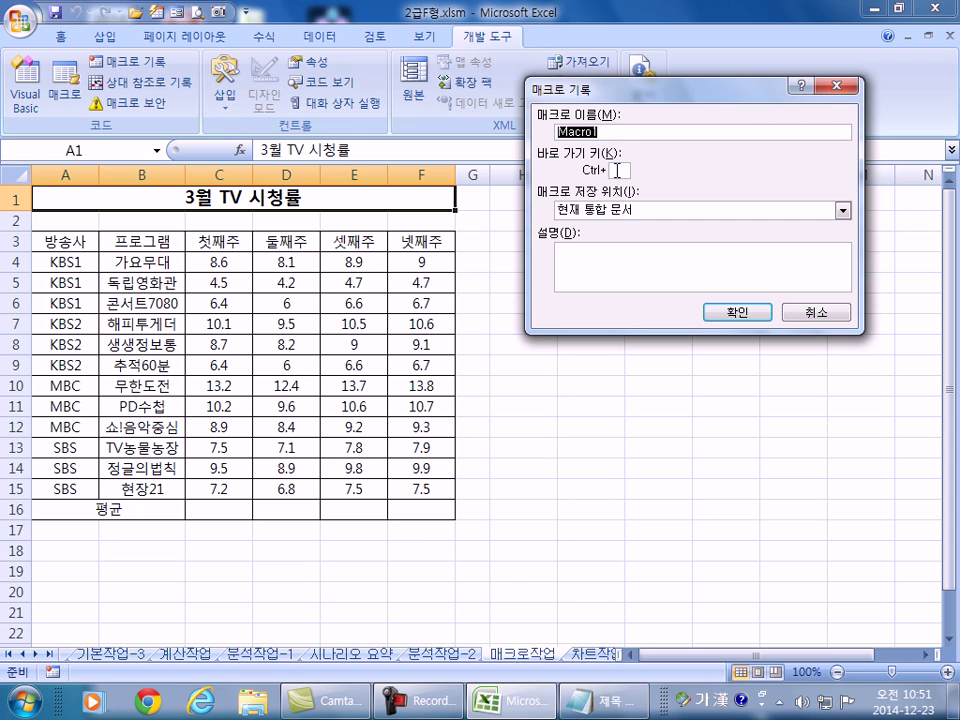
type("평ㄱ")
type("균")
key("Return")
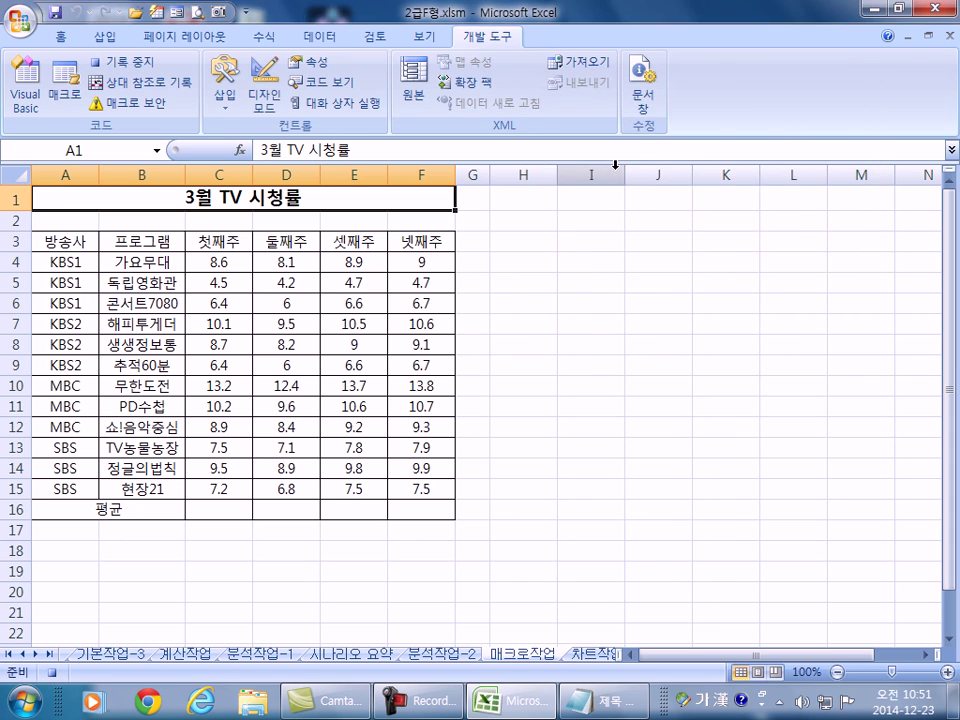
Record =AVERAGE(C4:C15) in C16 filled across to F16, and stop the macro recording with A1 selected.
left_click(214, 510)
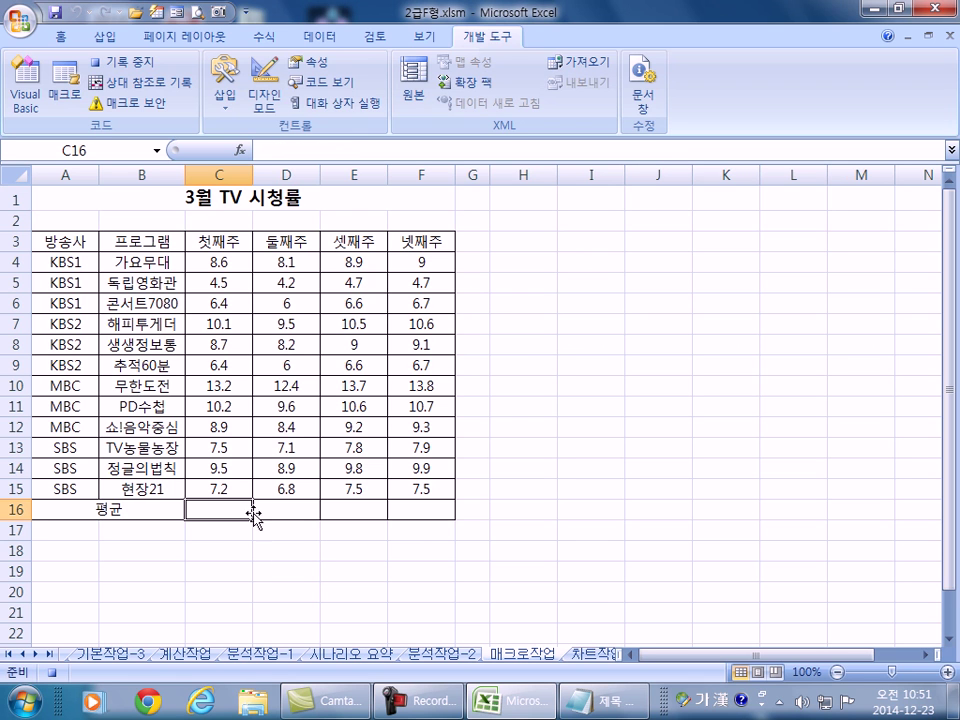
type("=AVERAGE(")
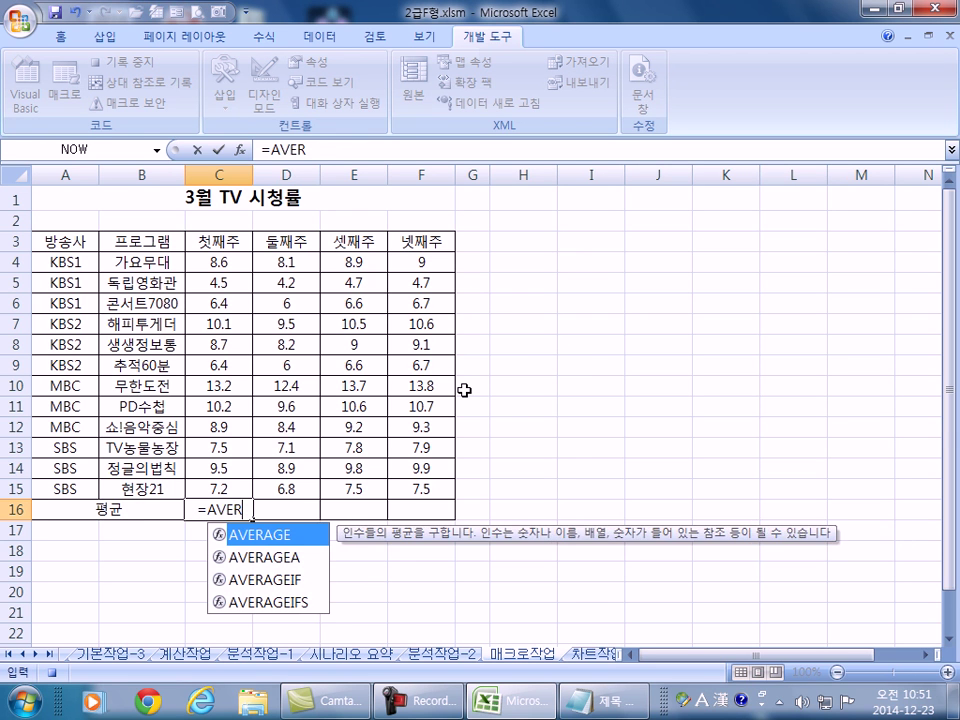
left_click_drag(208, 258, 440, 521)
key("Return")
left_click(229, 510)
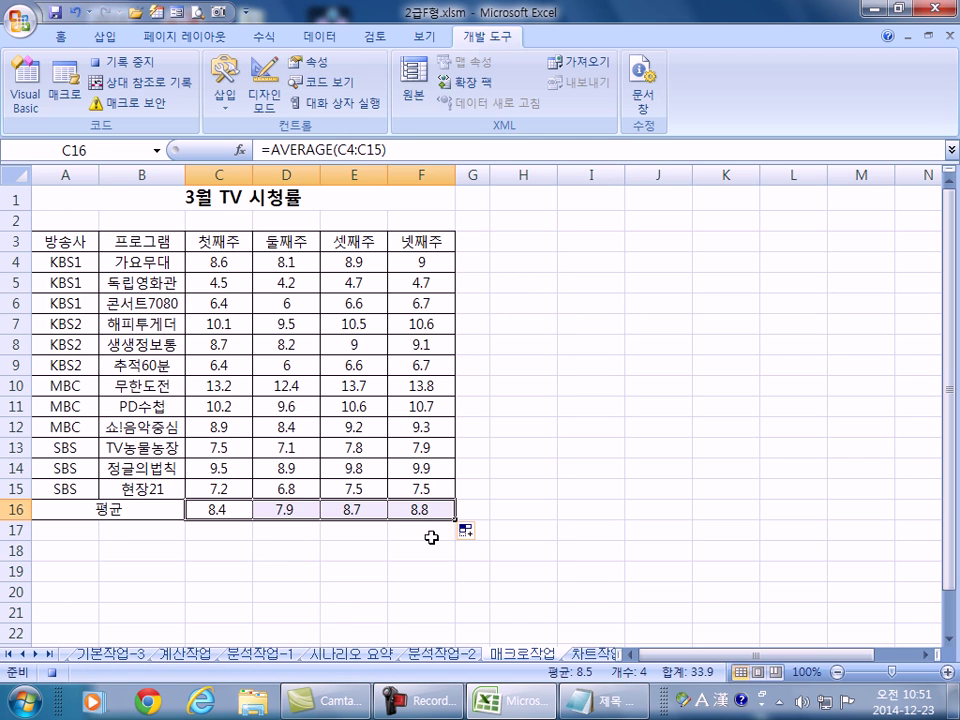
left_click(86, 194)
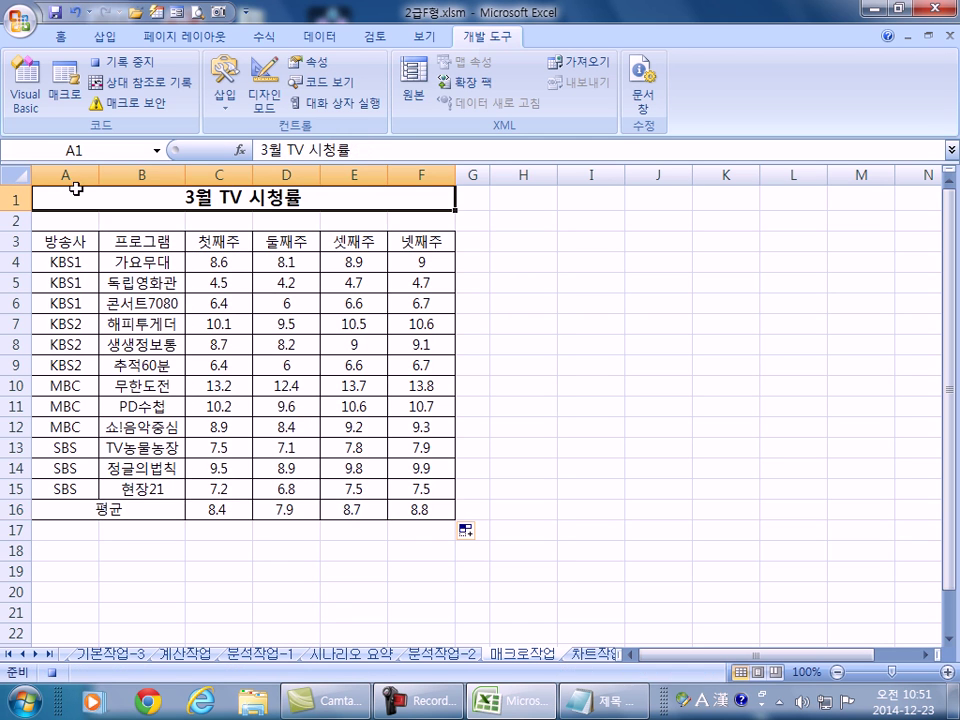
left_click(123, 63)
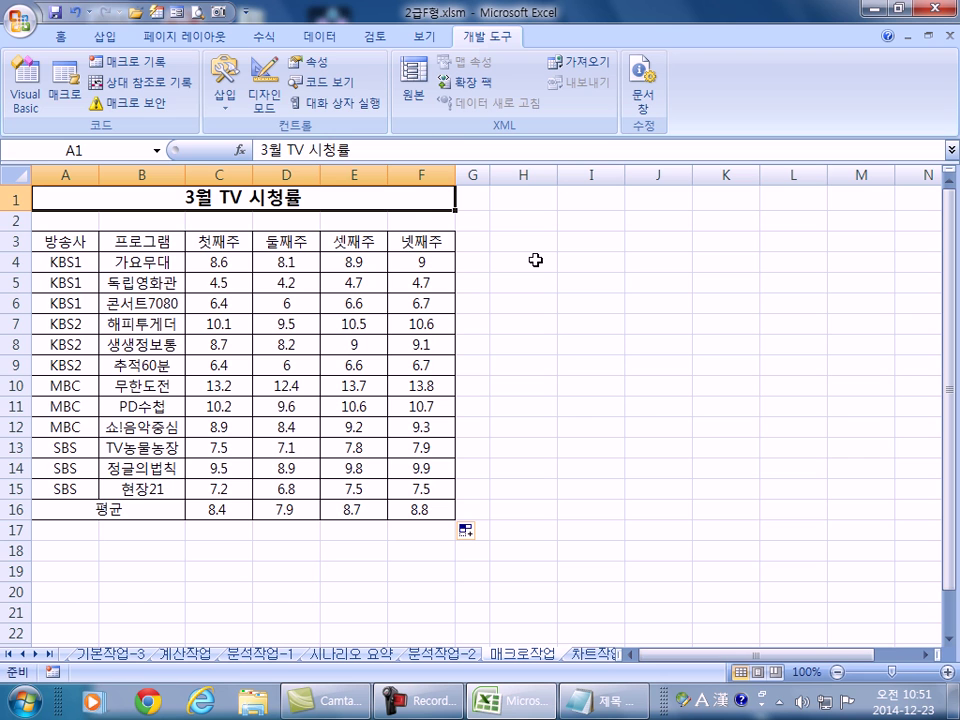
Draw a rounded rectangle about 1.75 cm high and 3.7 cm wide over cells H3:I5.
left_click(104, 36)
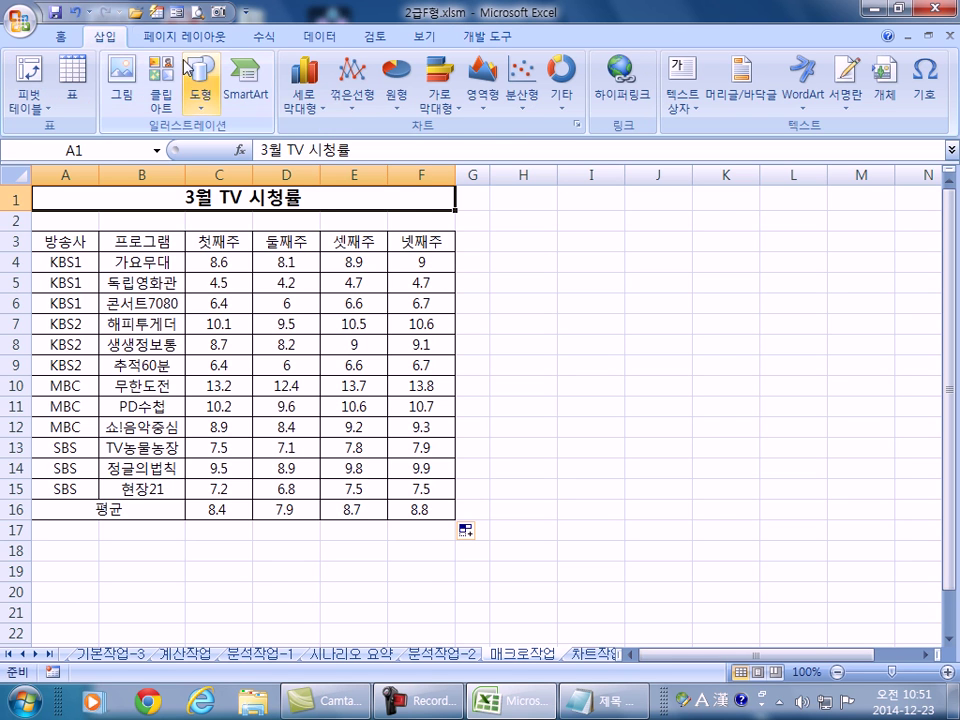
left_click(200, 97)
left_click(212, 246)
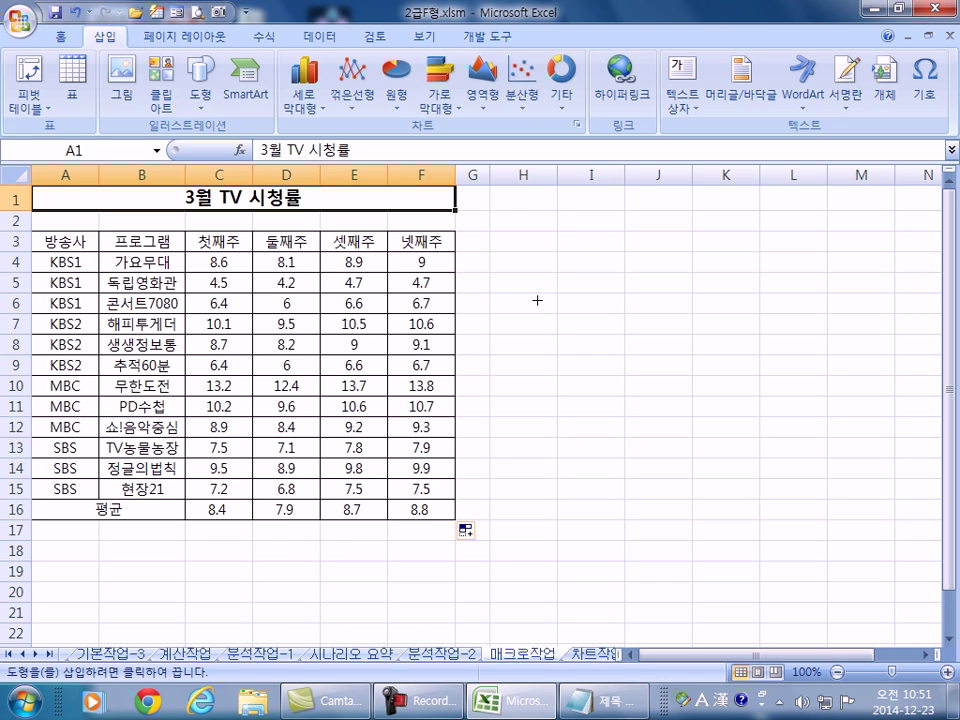
left_click_drag(491, 235, 602, 267)
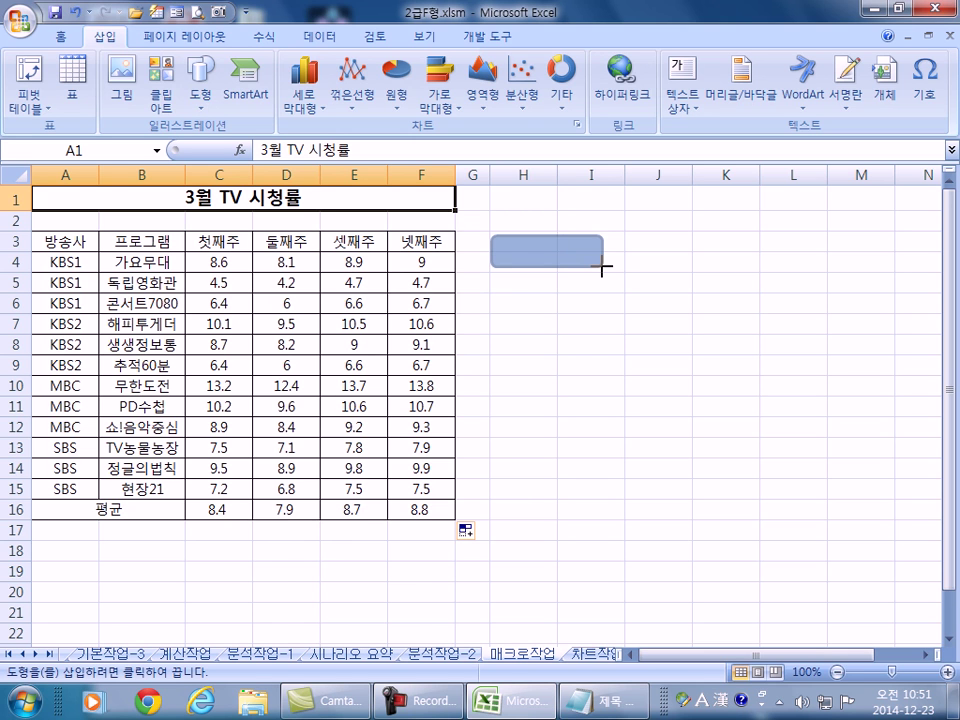
left_click_drag(602, 267, 624, 291)
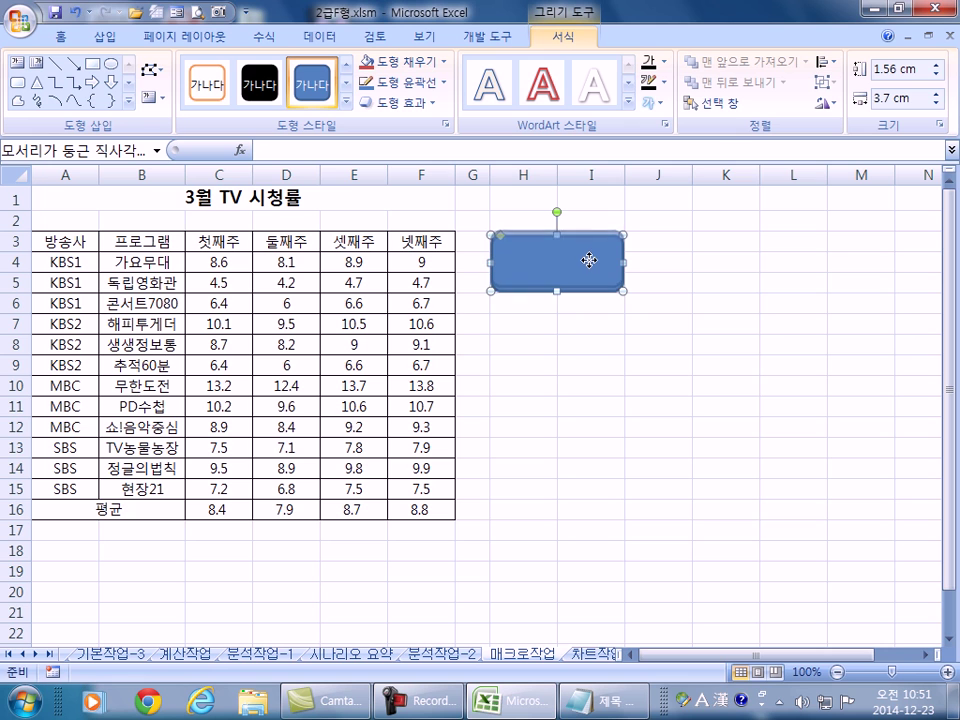
left_click_drag(619, 287, 622, 295)
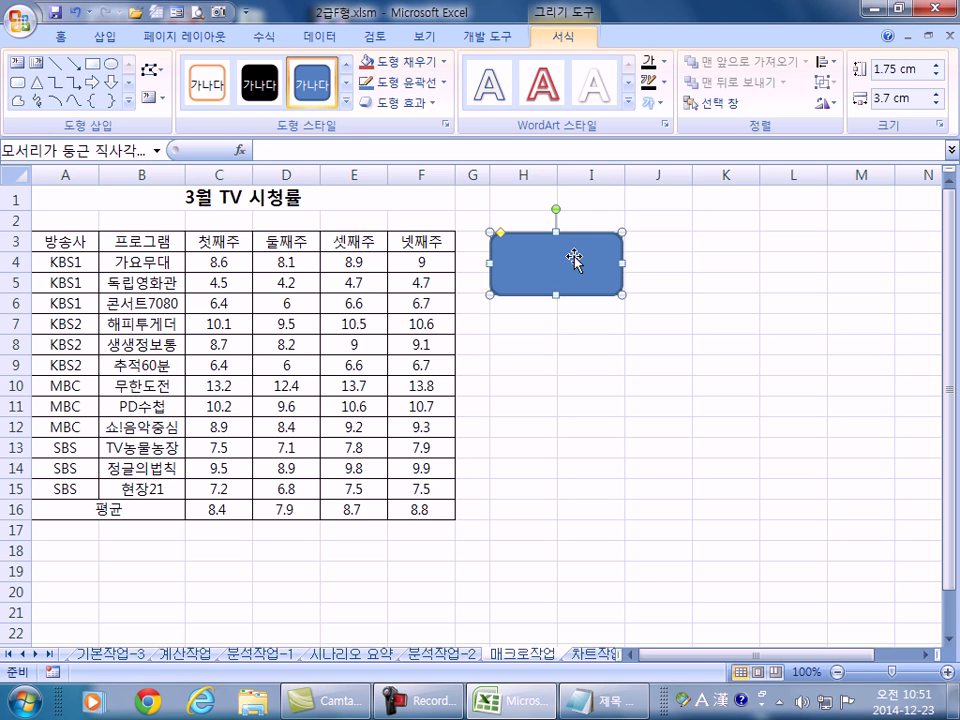
Label the rounded rectangle over H3:I5 with the text 평균.
type("RBS")
key("BackSpace")
key("BackSpace")
key("BackSpace")
key("BackSpace")
key("BackSpace")
key("BackSpace")
key("Hangul")
type("펴ㅇ균")
Assign the 평균 macro to the rounded rectangle labelled 평균.
right_click(614, 247)
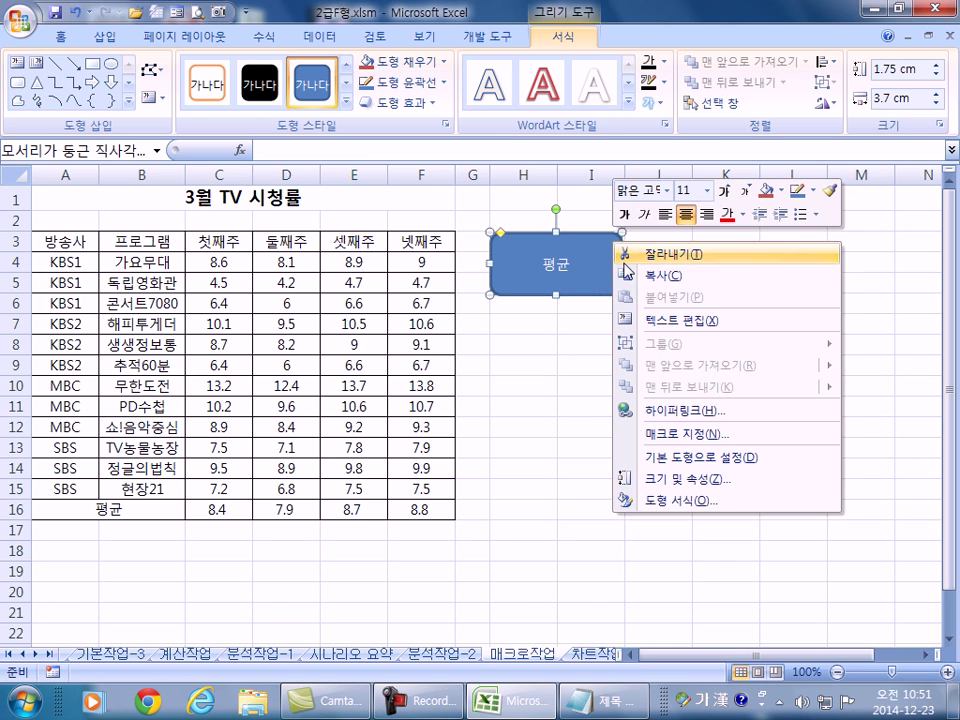
left_click(693, 437)
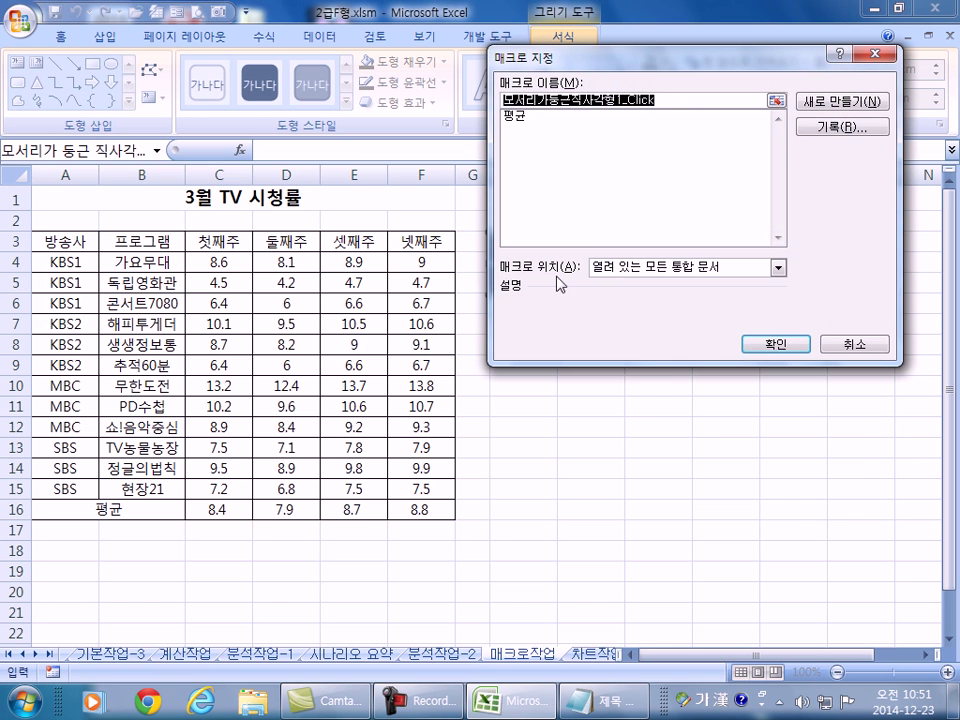
left_click(508, 117)
left_click(775, 344)
Clear the averages in C16:F16 and test the 평균 macro by running it from its rectangle.
left_click_drag(222, 509, 421, 509)
key("Delete")
left_click(725, 509)
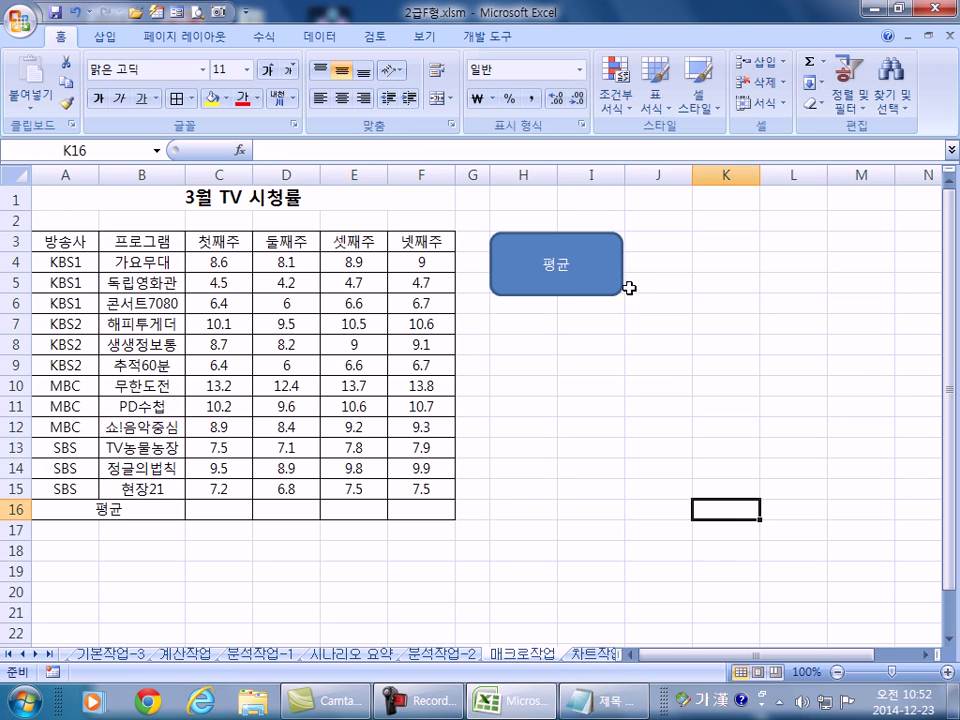
left_click(573, 288)
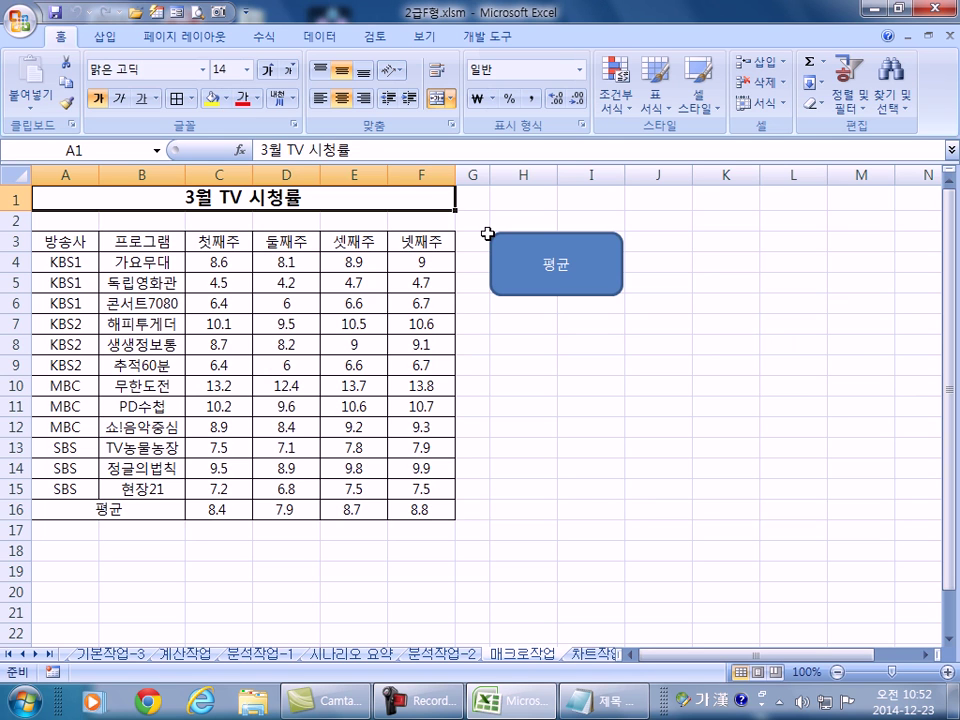
left_click_drag(60, 241, 440, 242)
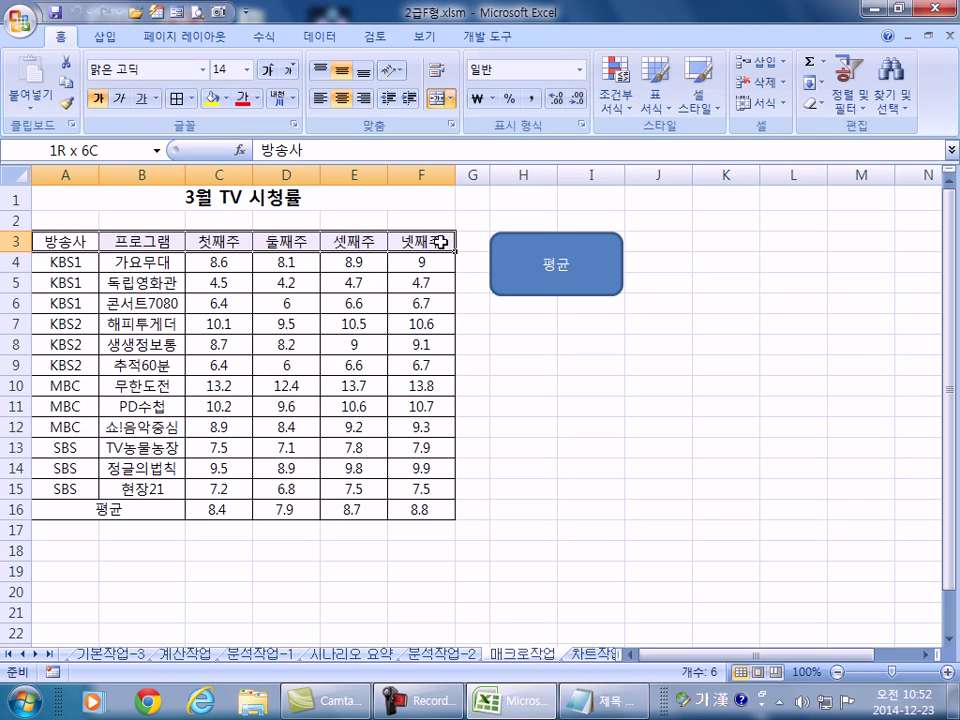
left_click(698, 100)
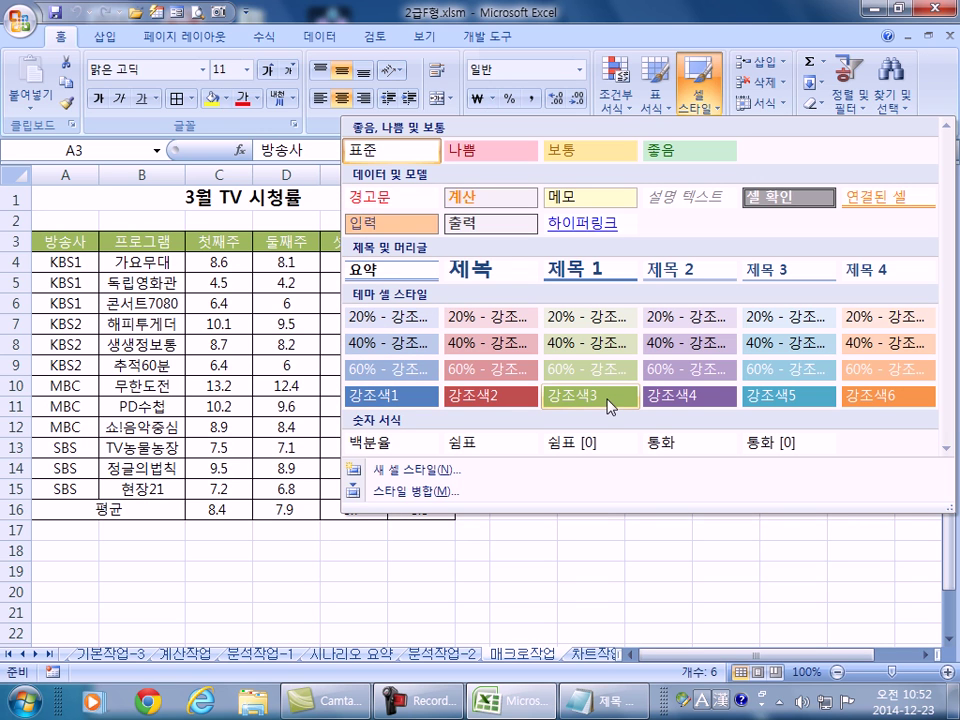
left_click(75, 190)
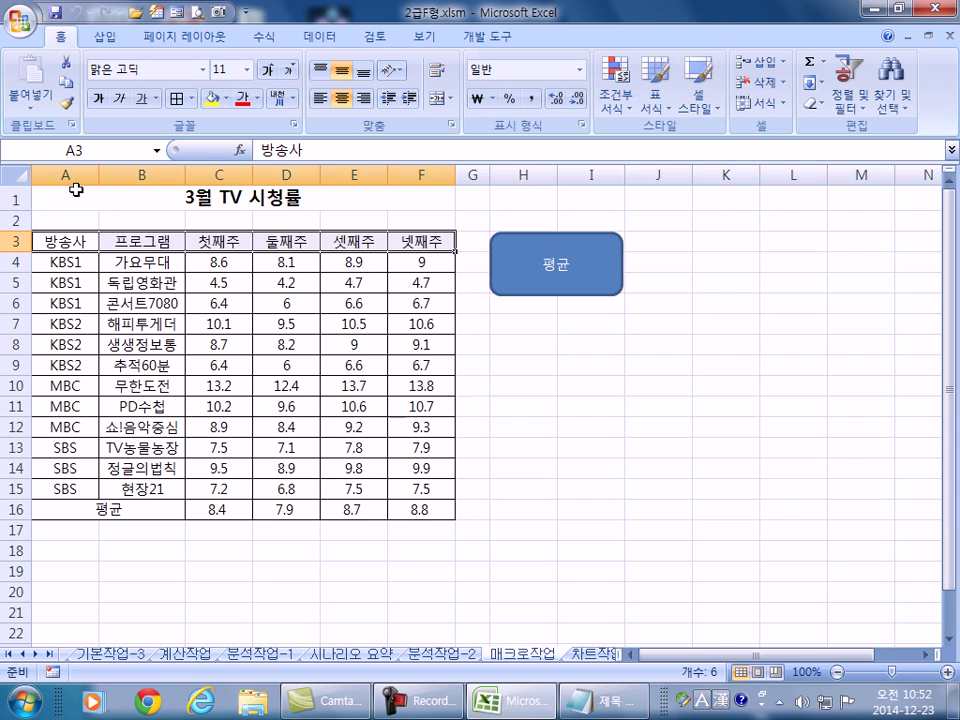
Start recording a macro named 서식 with cell A1 selected.
left_click(75, 198)
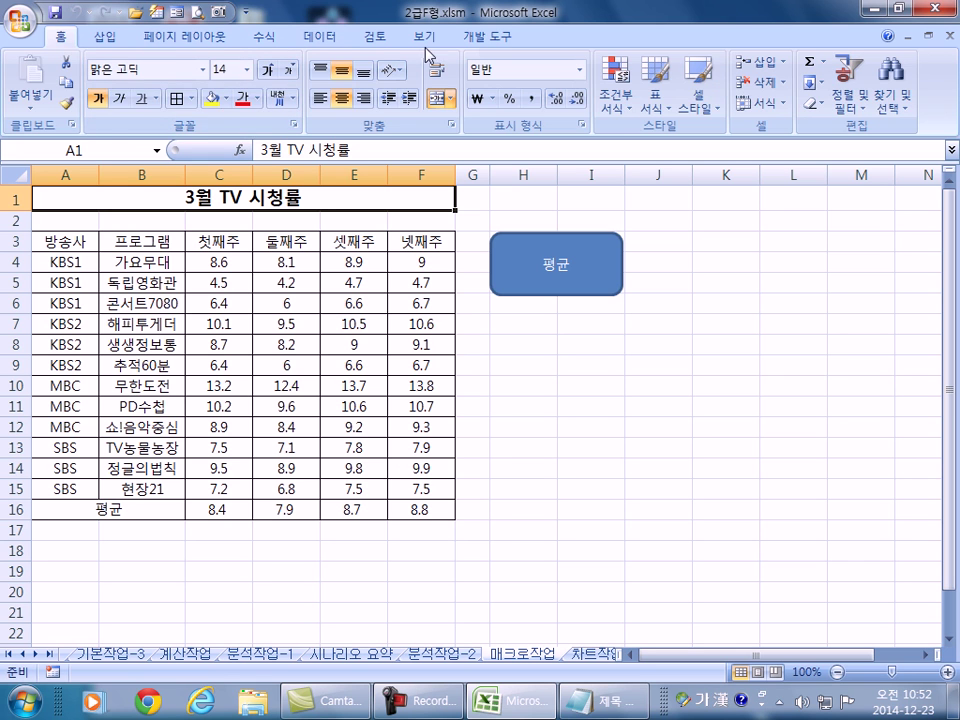
left_click(487, 36)
left_click(151, 70)
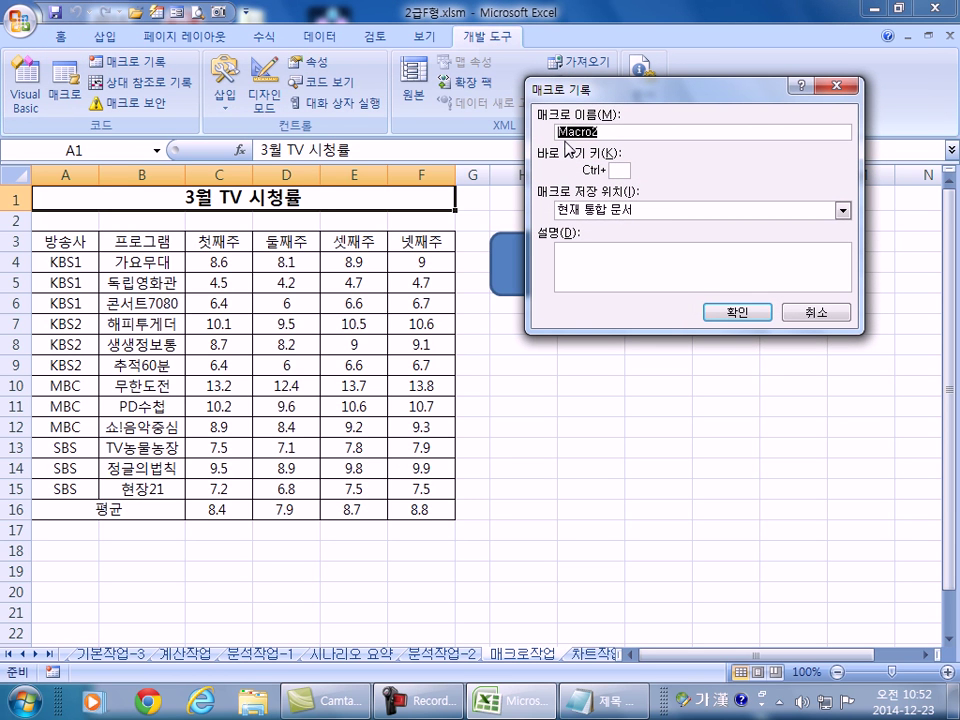
type("ㅅ식")
key("Return")
Record applying the 강조색3 cell style to A3:F3, and stop the macro recording with A1 selected.
left_click_drag(75, 242, 411, 238)
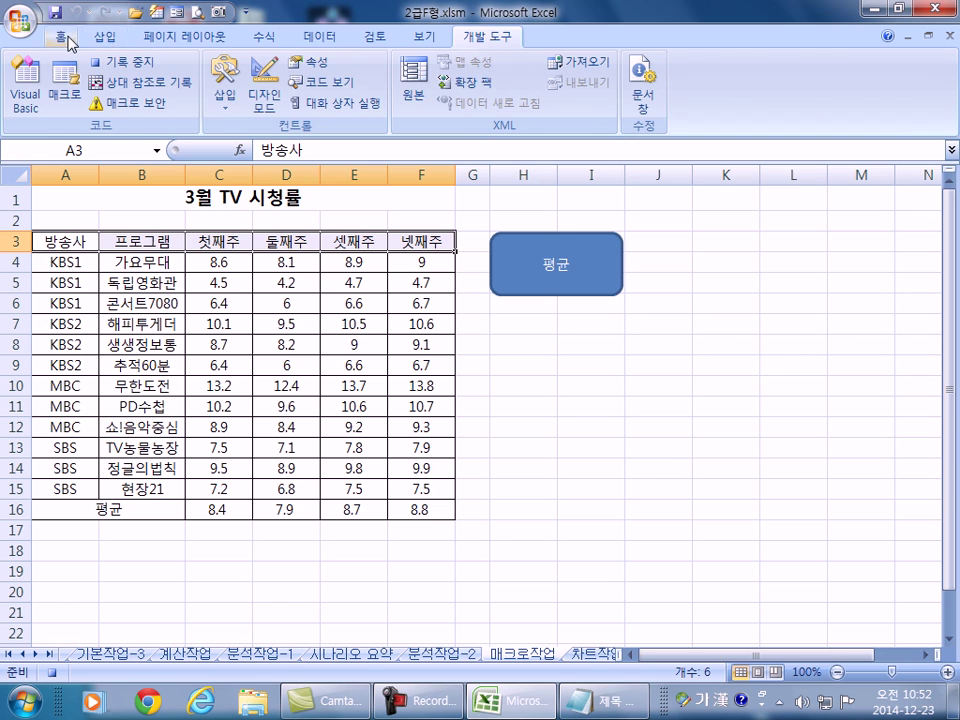
left_click(75, 37)
left_click(697, 88)
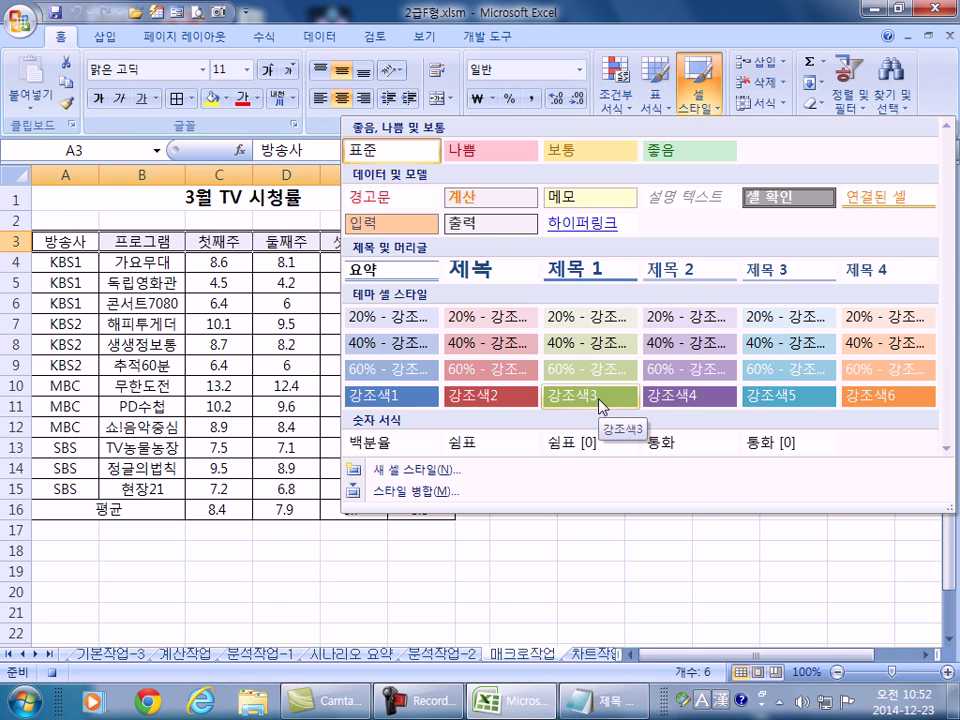
left_click(600, 404)
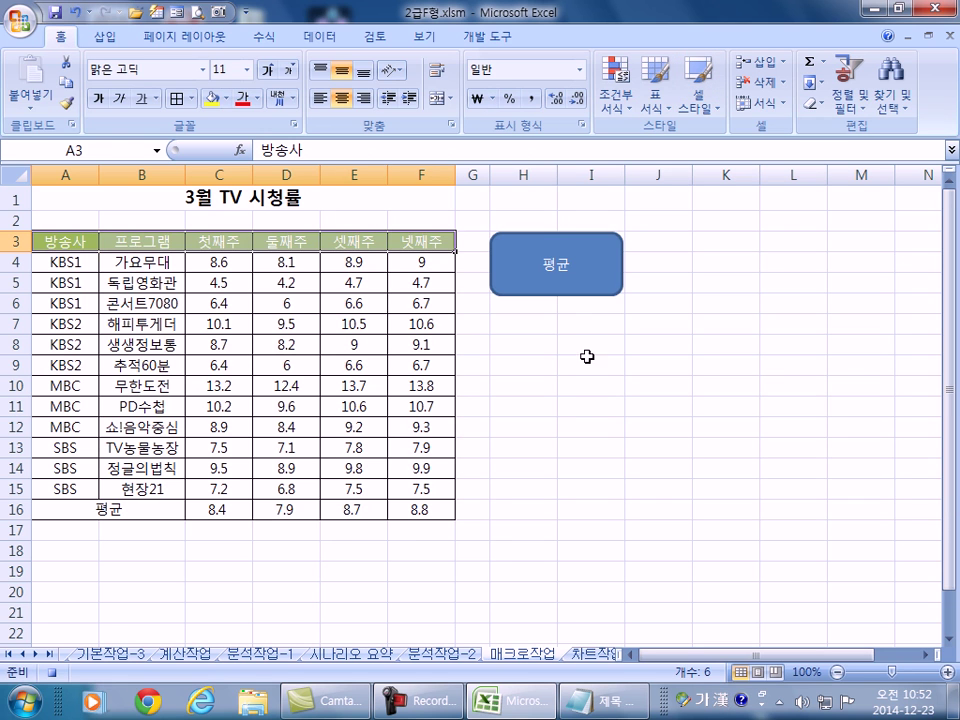
left_click(60, 197)
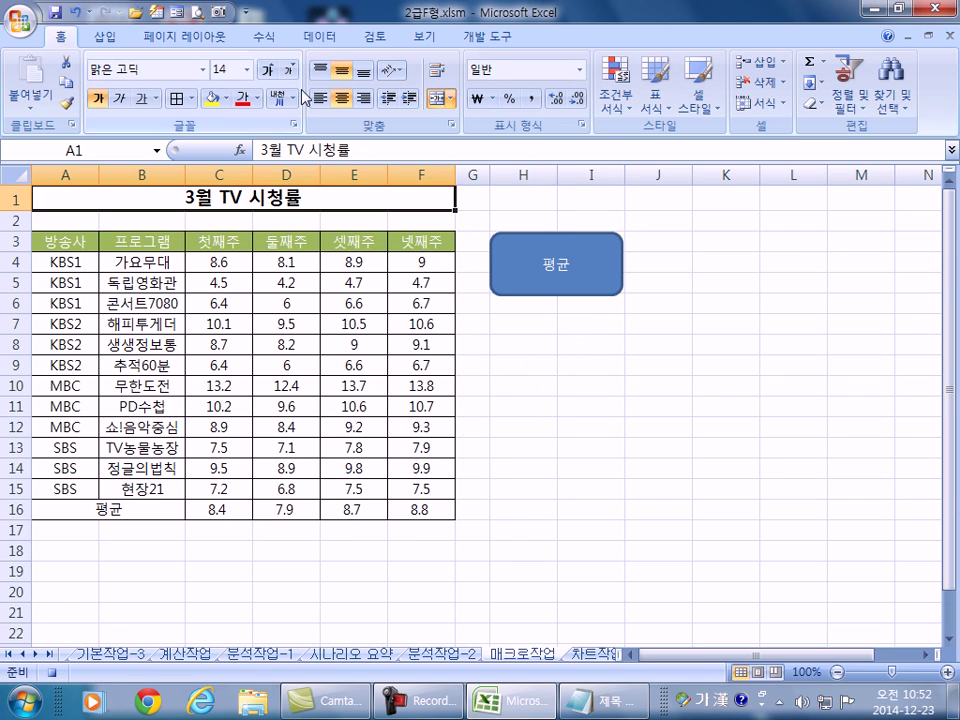
left_click(490, 36)
left_click(118, 62)
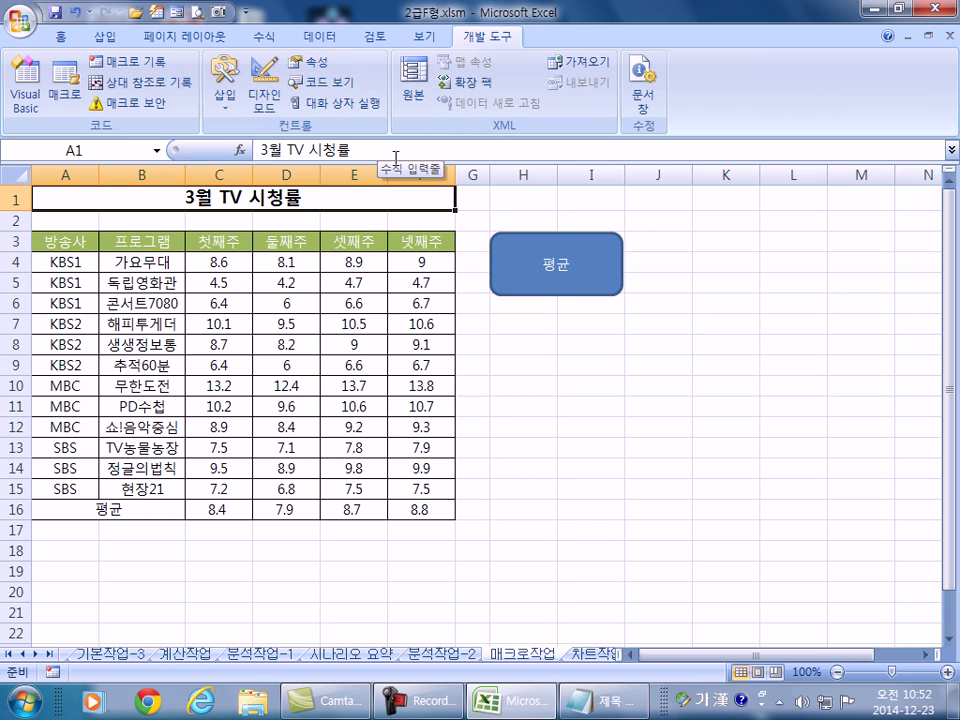
Draw a rounded rectangle about 1.67 cm high and 3.7 cm wide over cells H8:I10, and label it 서식.
left_click(105, 36)
left_click(207, 85)
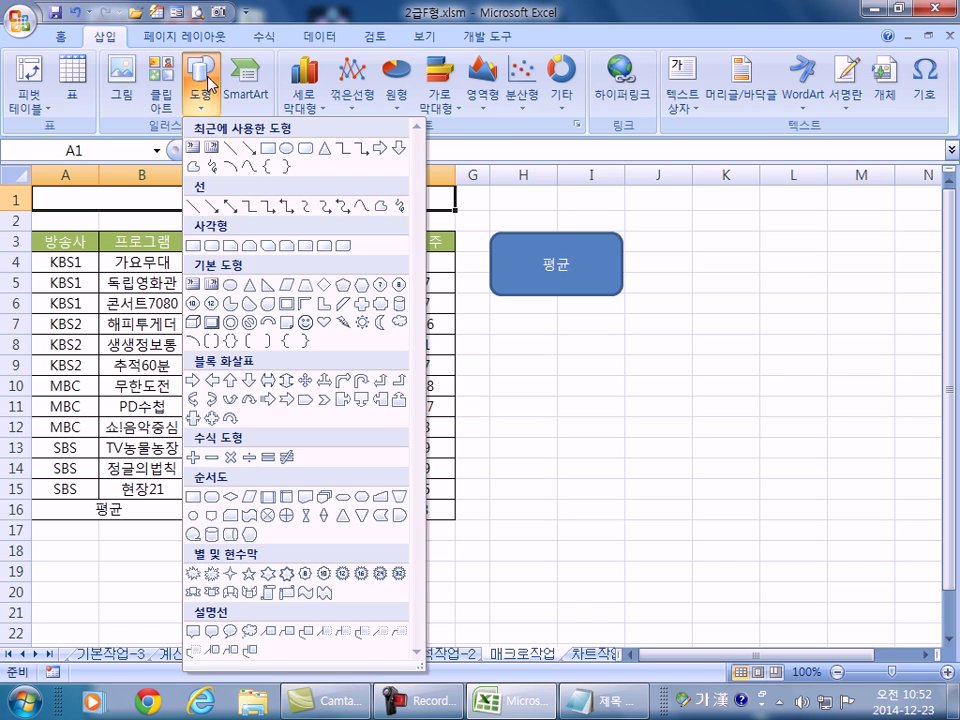
left_click(207, 245)
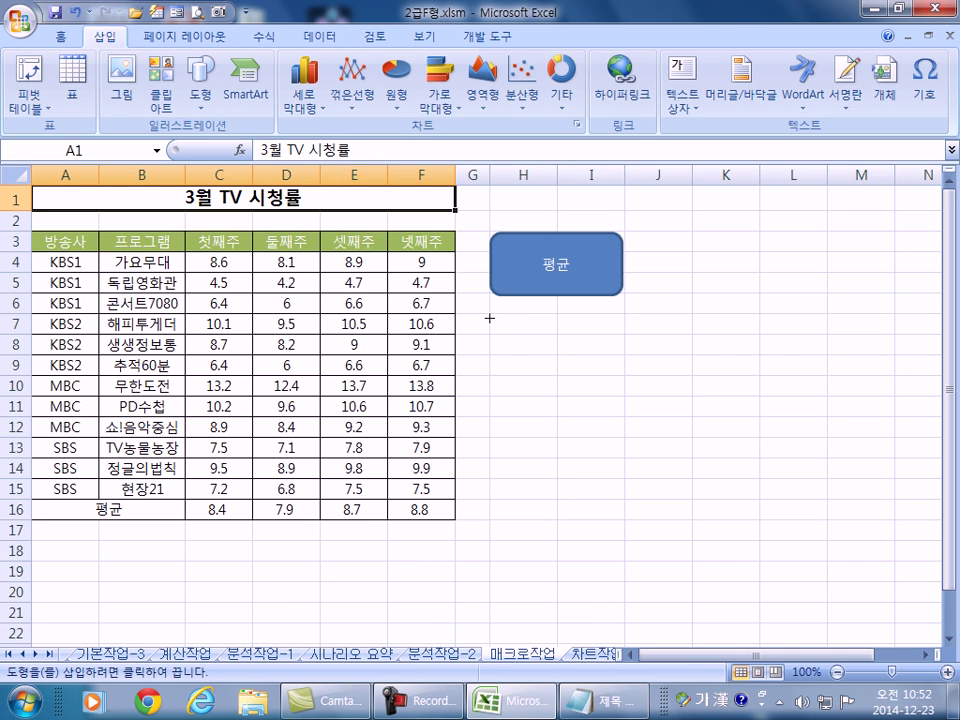
left_click_drag(491, 336, 623, 395)
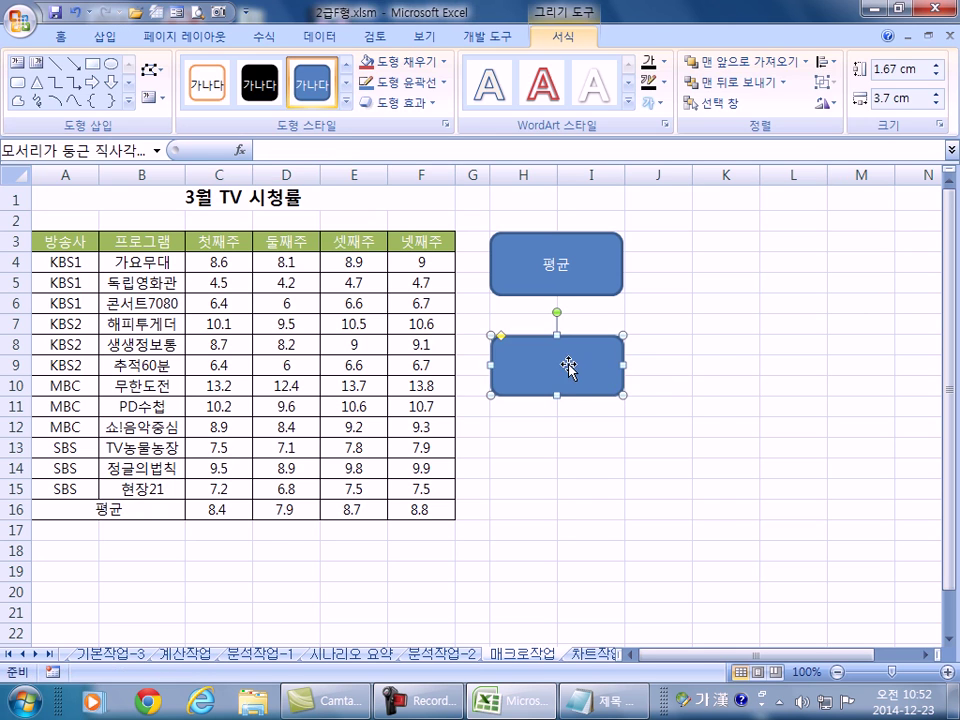
type("셋")
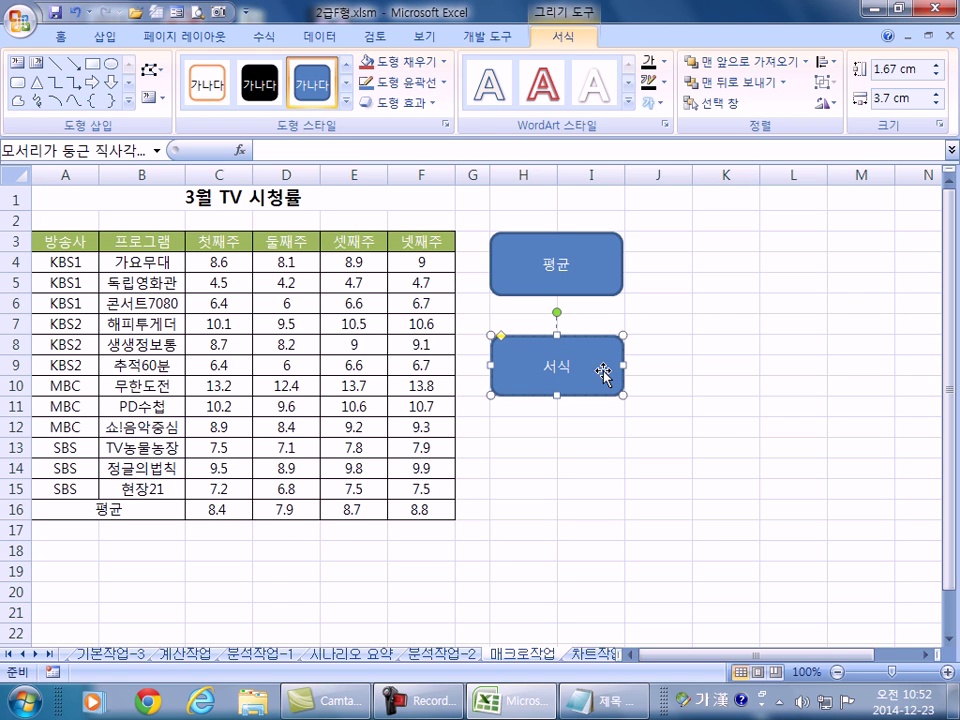
Assign the 서식 macro to the rounded rectangle labelled 서식.
right_click(606, 372)
left_click(675, 566)
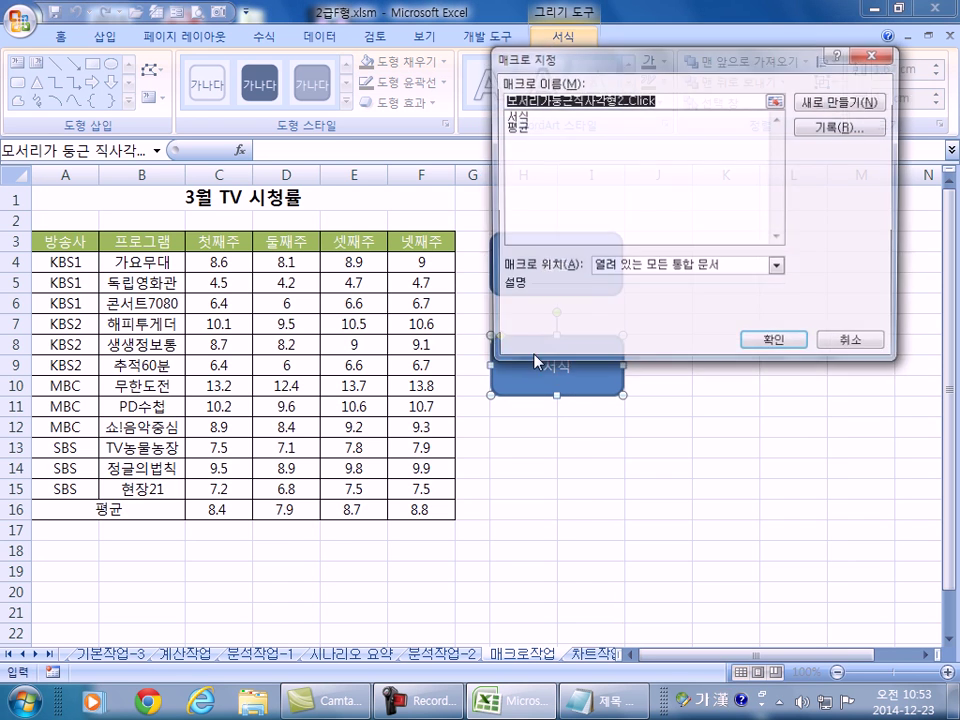
left_click(517, 117)
key("Return")
Give the header cells A3:F3 a dark red fill and green text, and test the 서식 macro from its rectangle.
left_click_drag(51, 241, 425, 241)
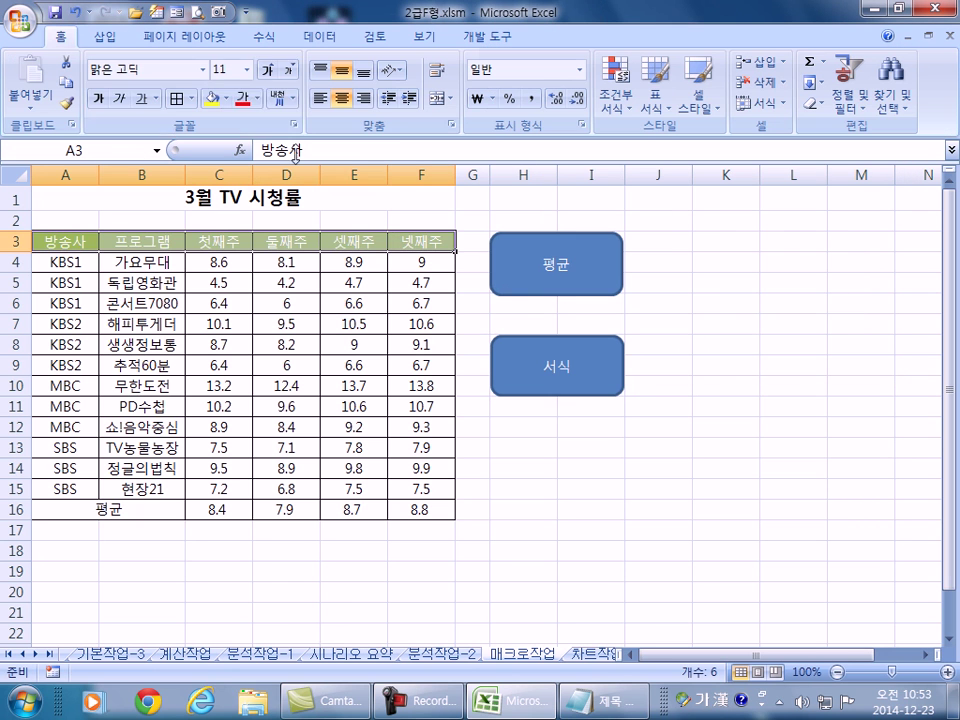
left_click(254, 98)
left_click(263, 211)
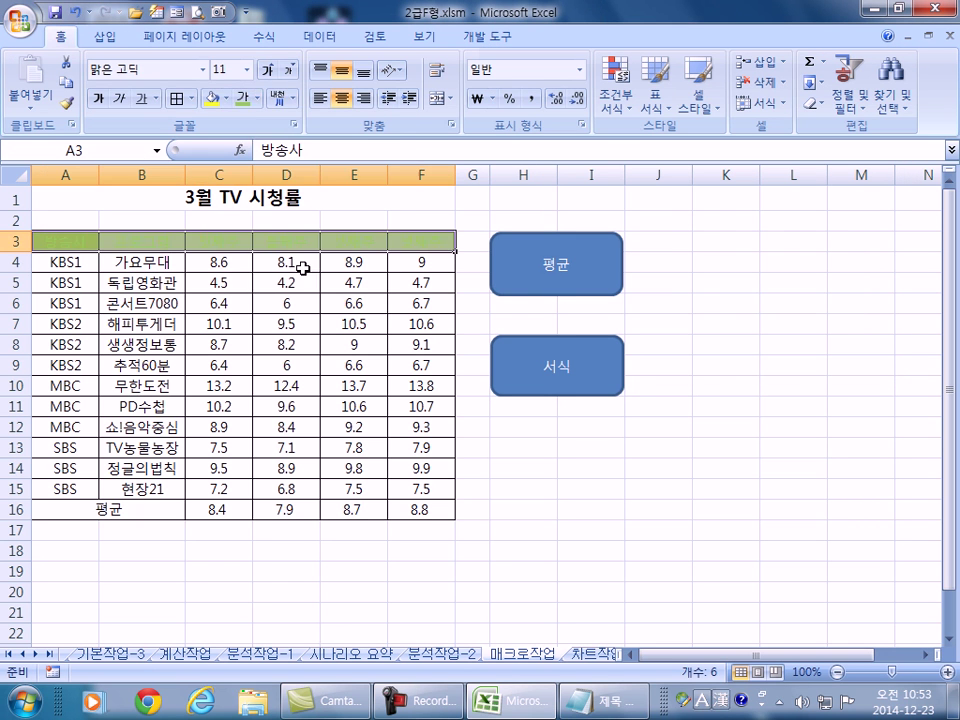
left_click(227, 98)
left_click(215, 243)
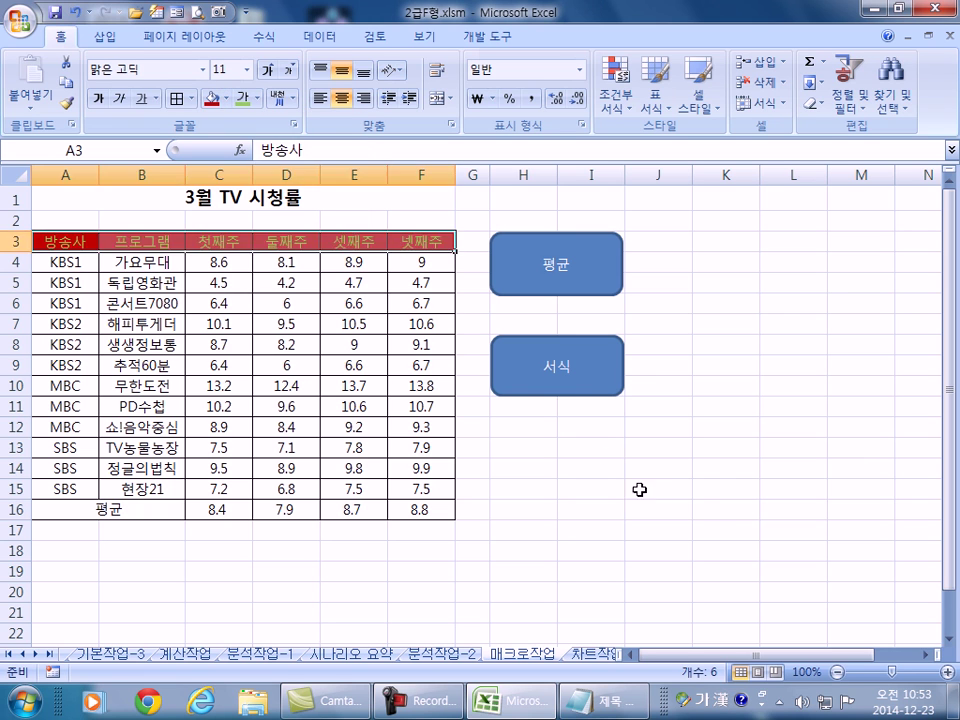
left_click(640, 487)
left_click(583, 391)
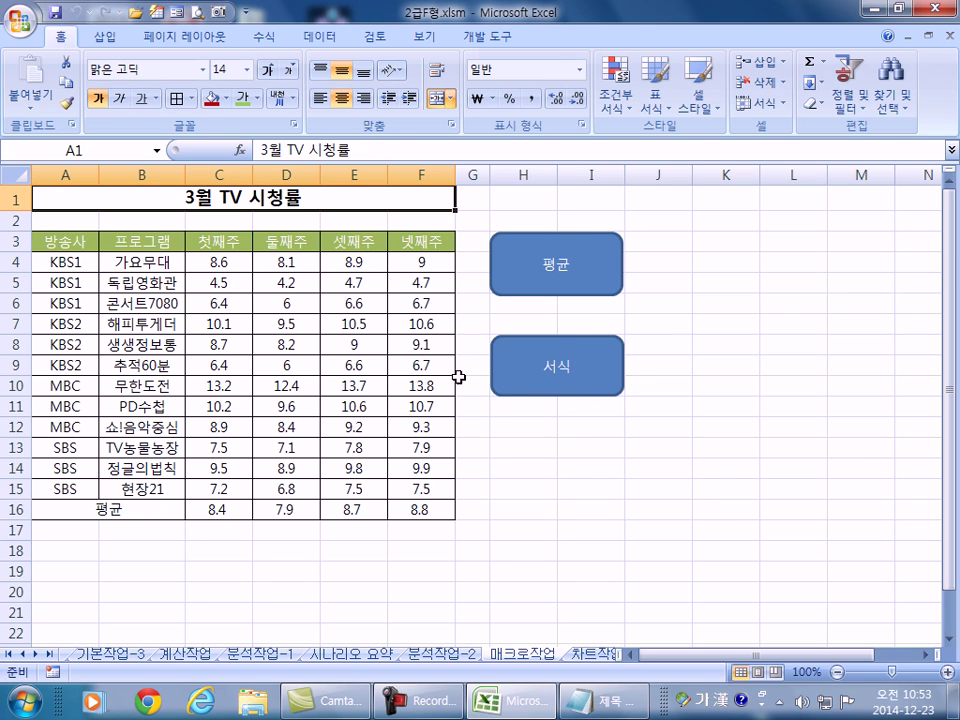
Give the header cells A3:F3 a dark red fill and grey text, and run the 서식 macro from its rectangle again.
left_click_drag(62, 240, 400, 240)
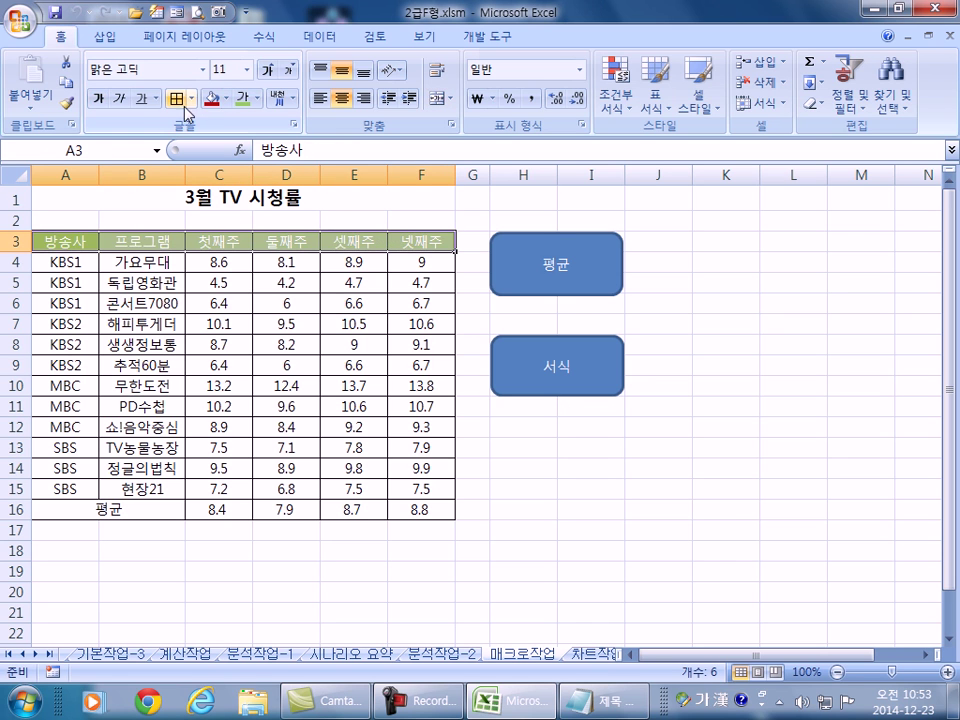
left_click(221, 100)
left_click(254, 98)
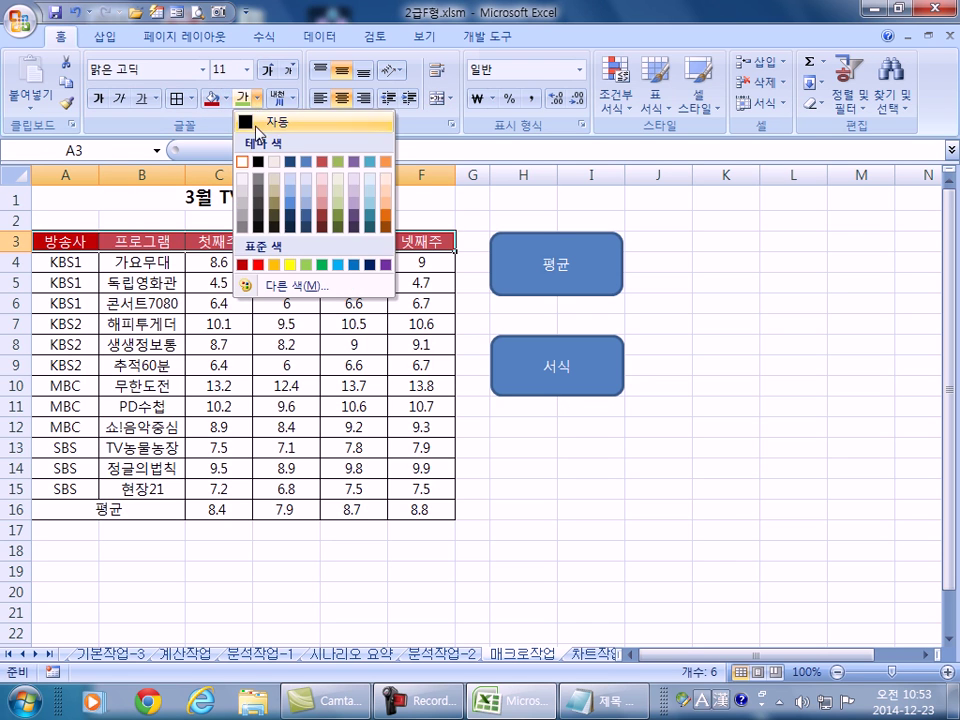
left_click(252, 186)
left_click(549, 511)
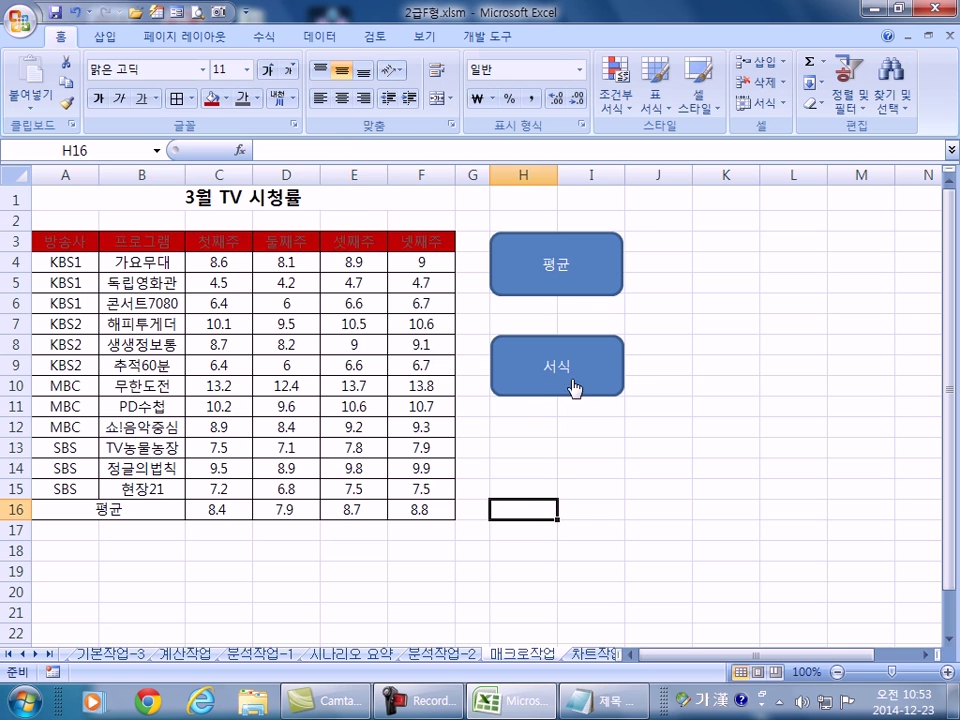
left_click(574, 387)
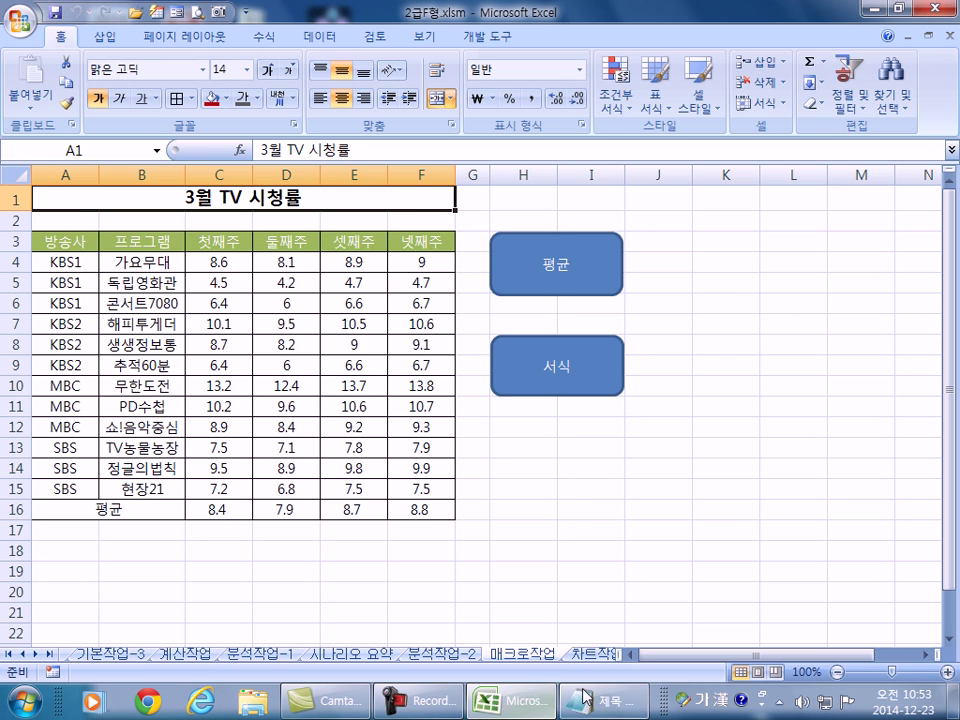
Examine the chart on the 차트작업 sheet, highlighting its 접수번호 series among the chart elements.
left_click(591, 654)
scroll(532, 409, "down", 3)
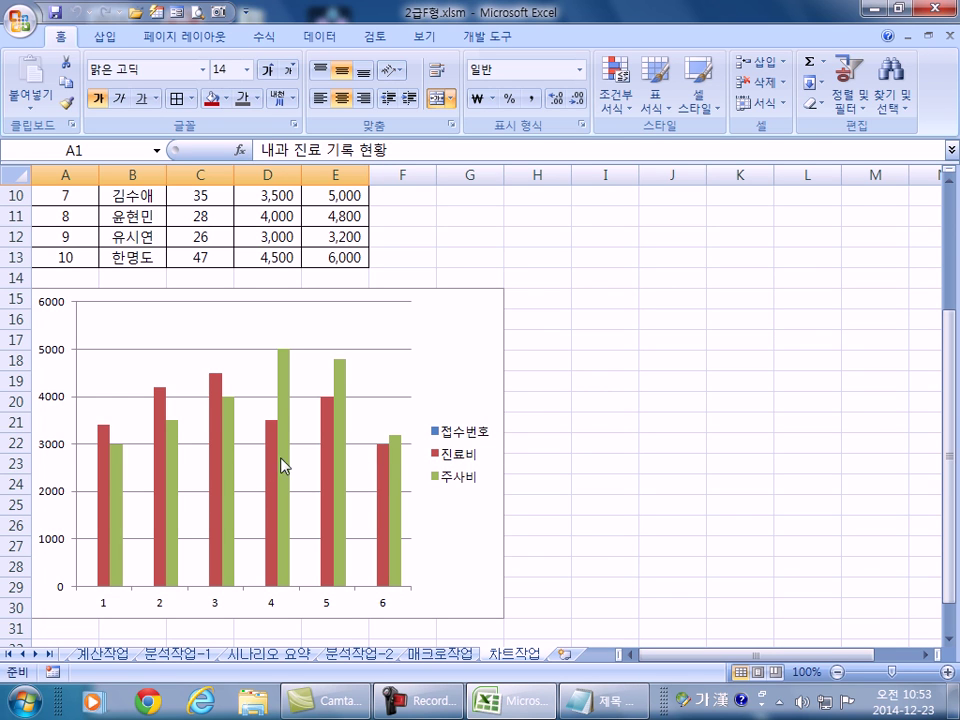
left_click(479, 370)
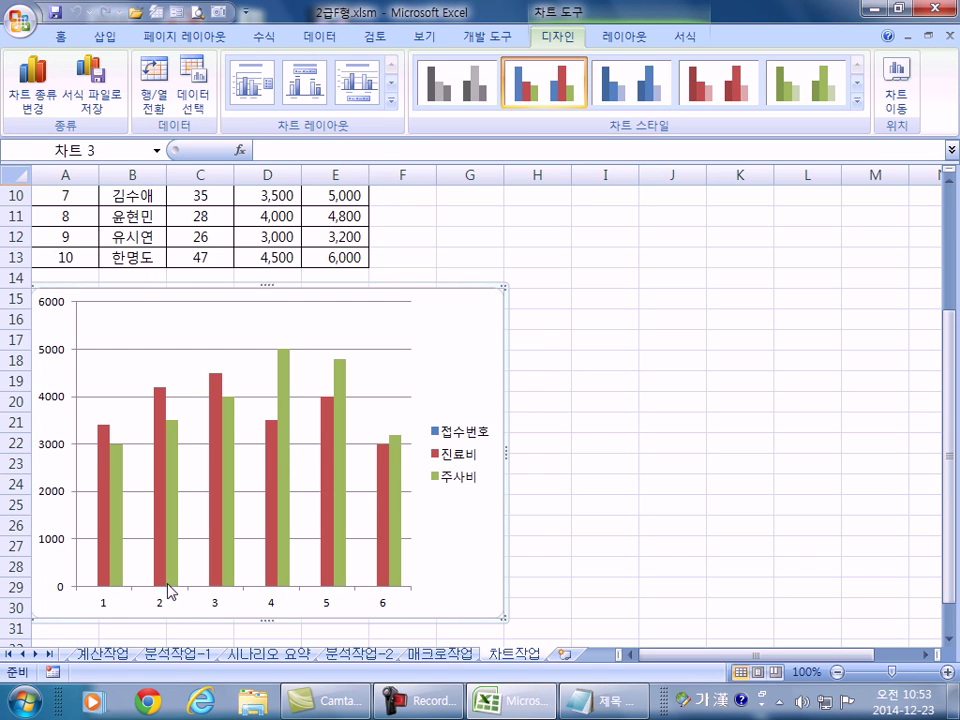
left_click(624, 40)
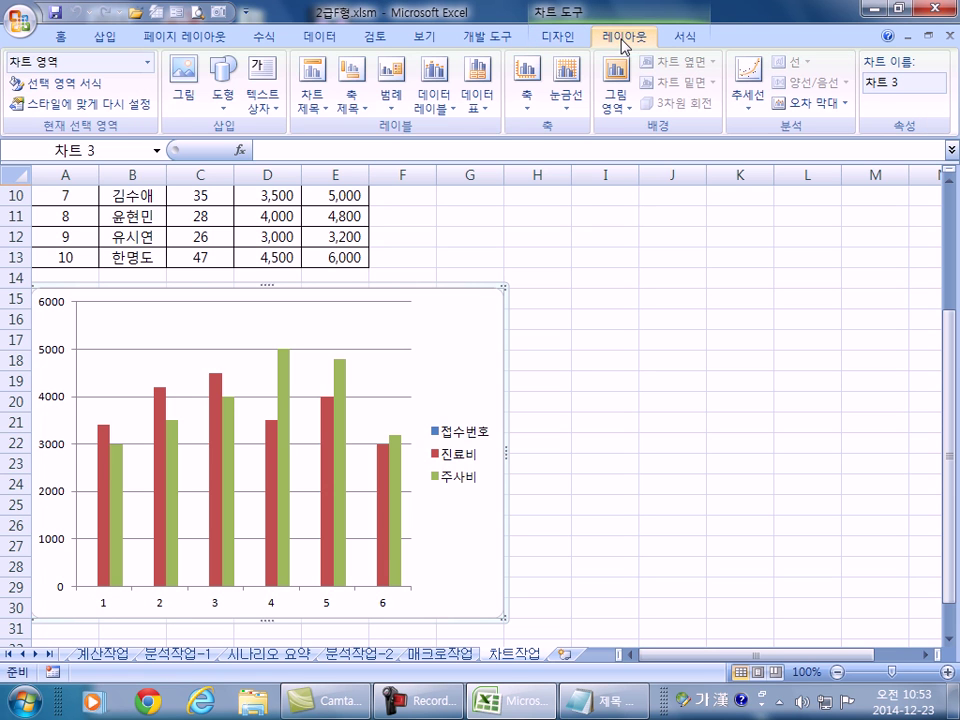
left_click(149, 63)
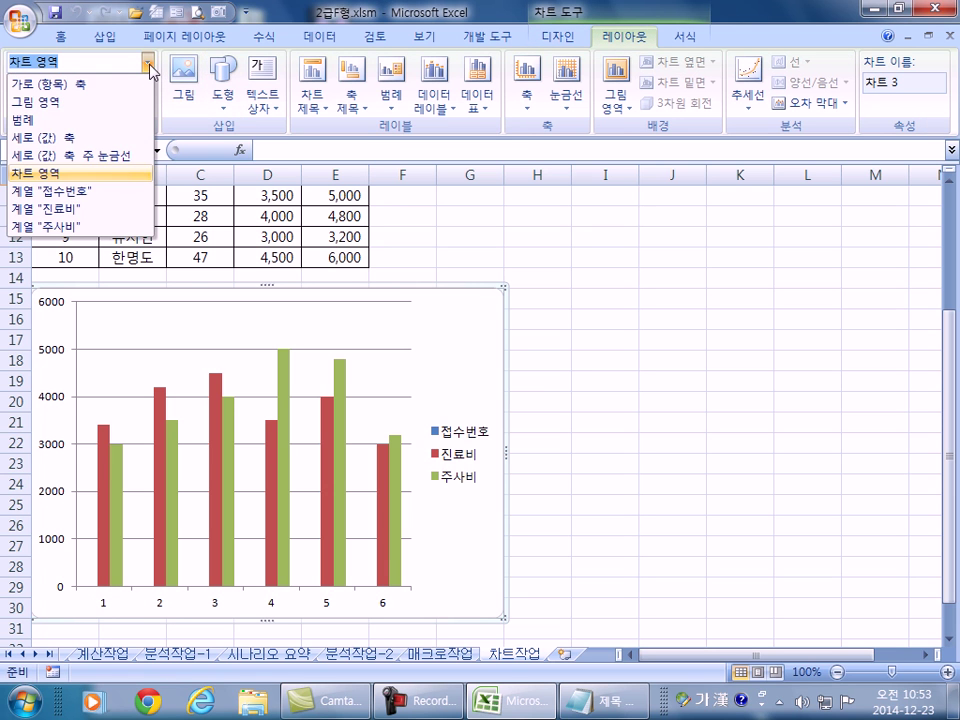
left_click(48, 191)
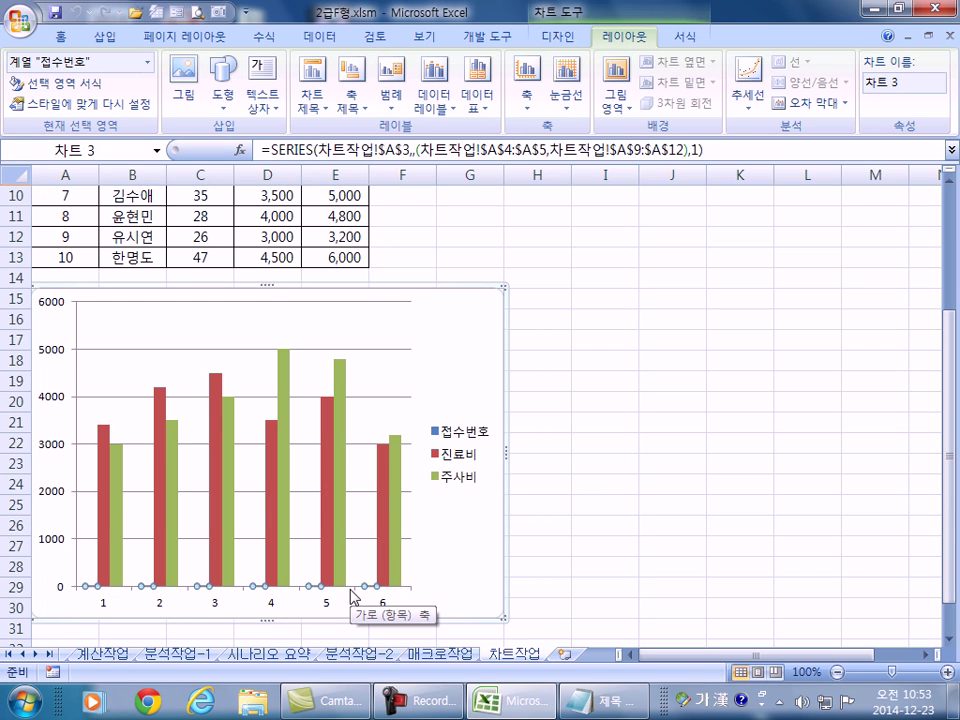
left_click(591, 351)
left_click(435, 339)
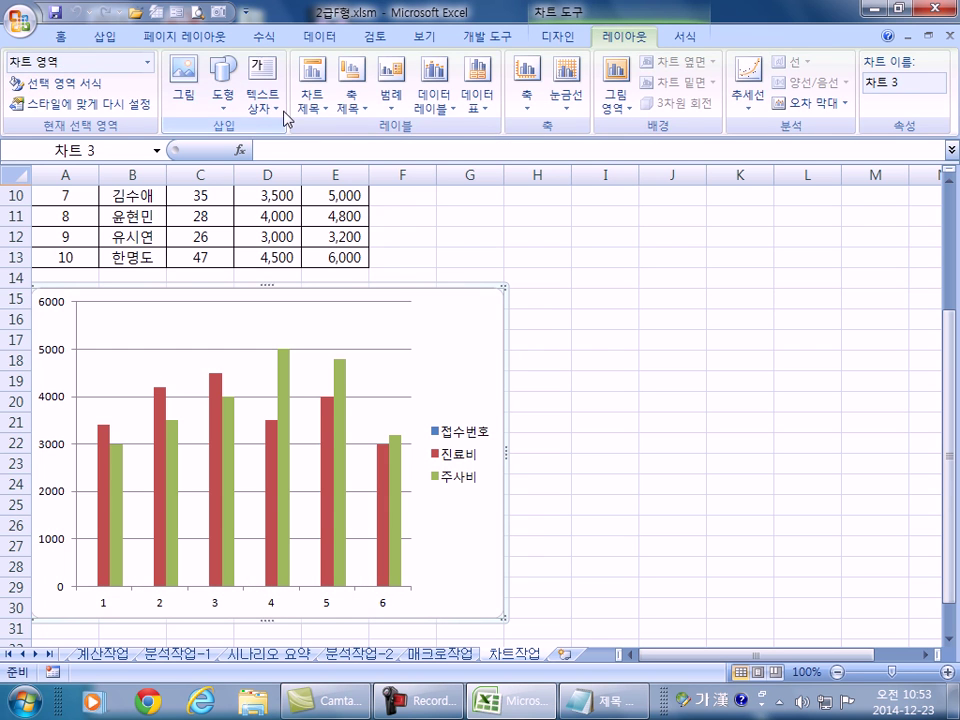
double_click(463, 380)
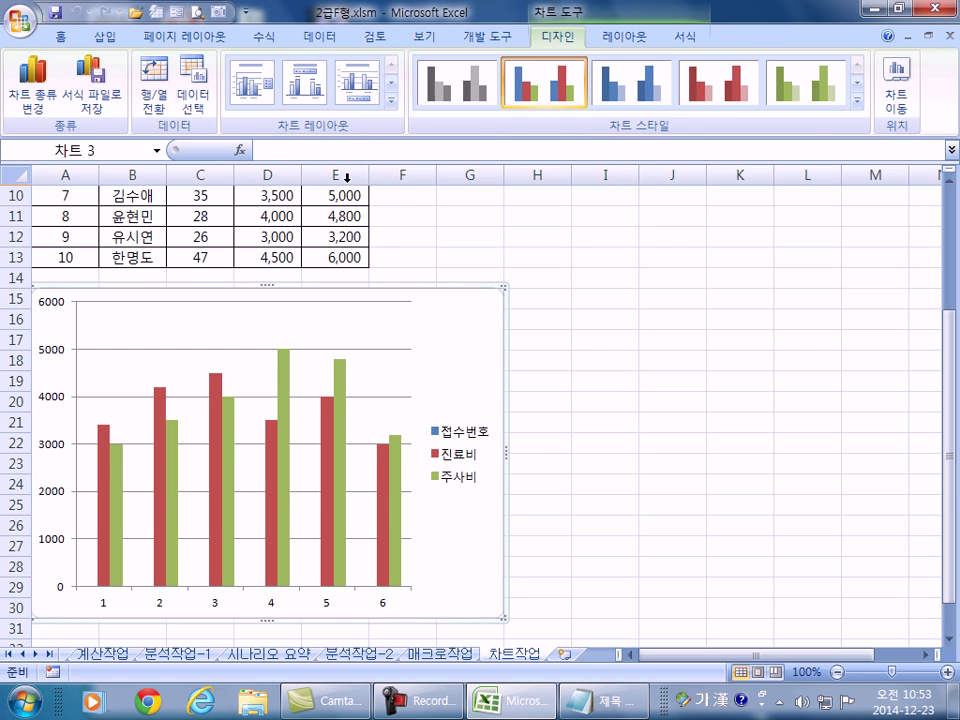
left_click(190, 88)
left_click(508, 234)
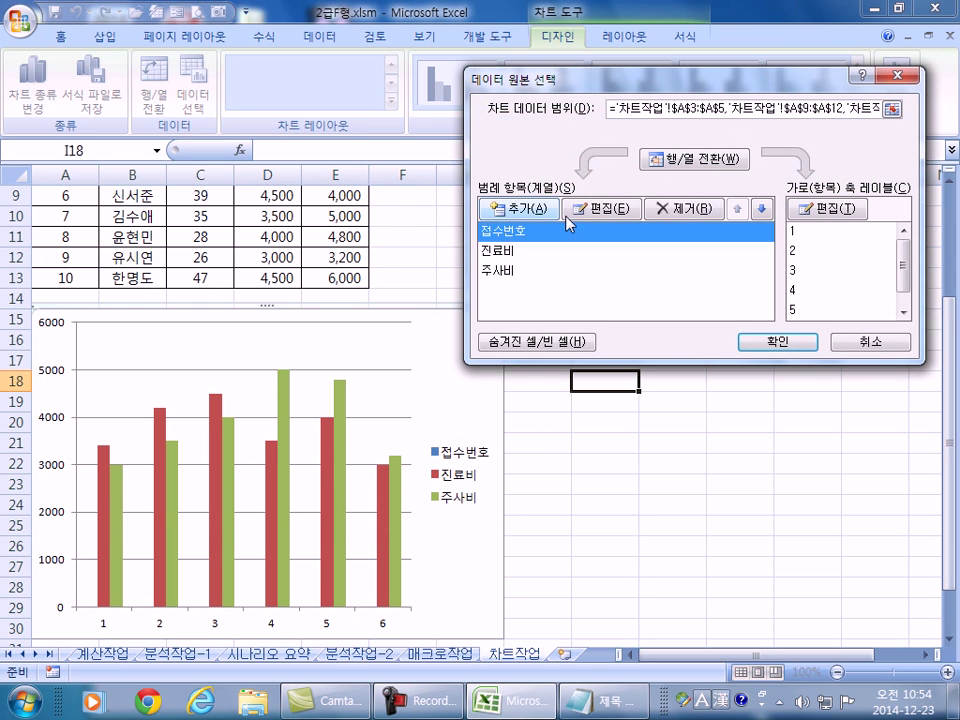
left_click(676, 214)
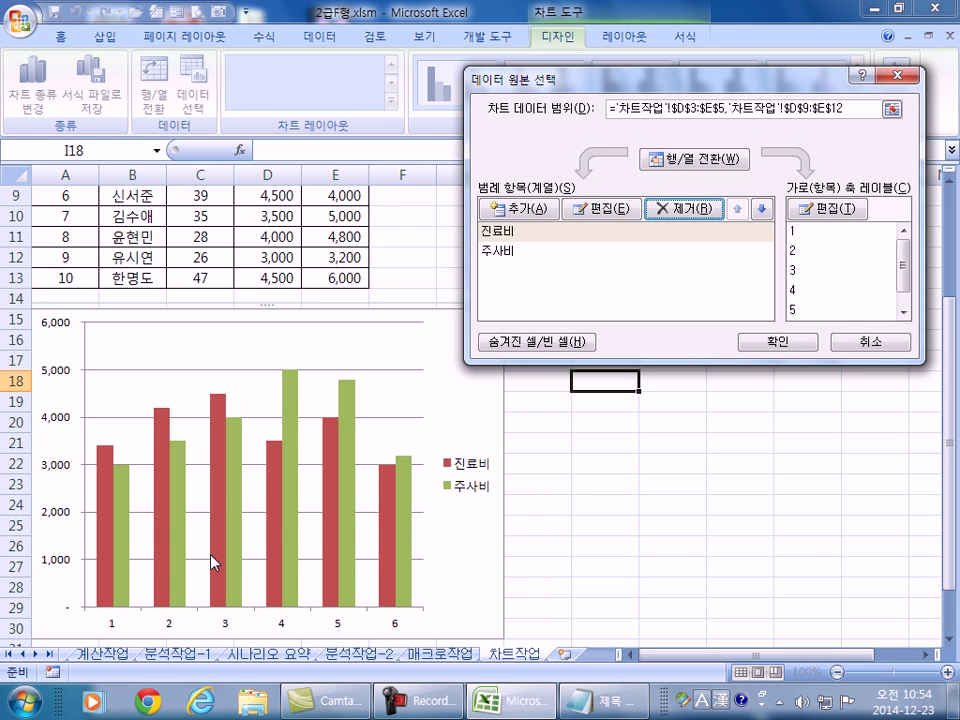
left_click(848, 345)
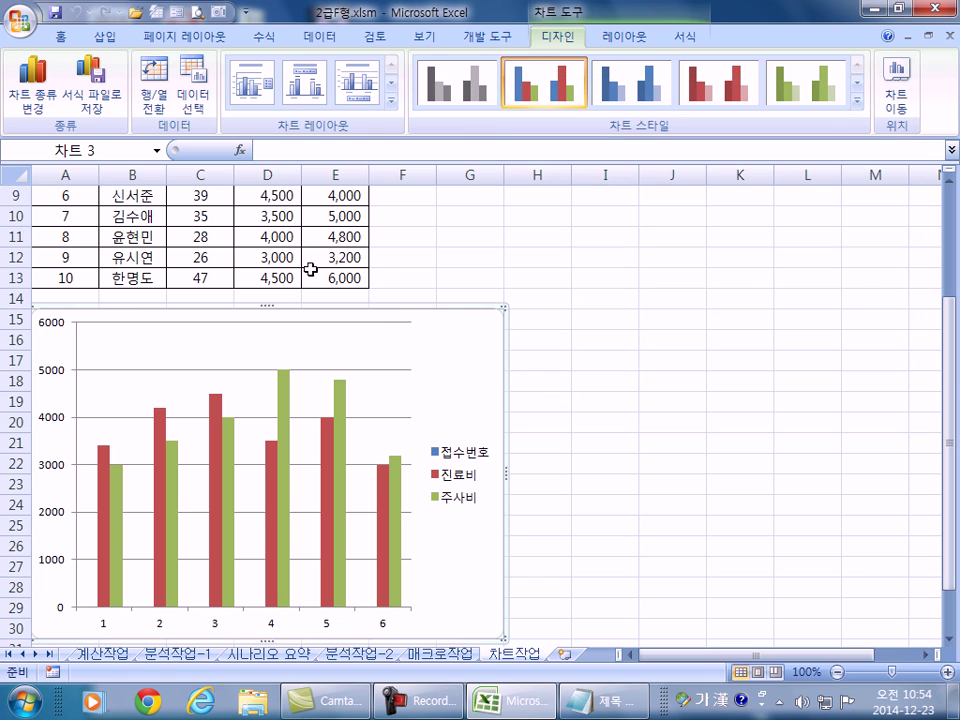
Select the 접수번호 series among the chart elements and delete it from the chart.
left_click(630, 42)
left_click(685, 39)
left_click(622, 39)
left_click(147, 62)
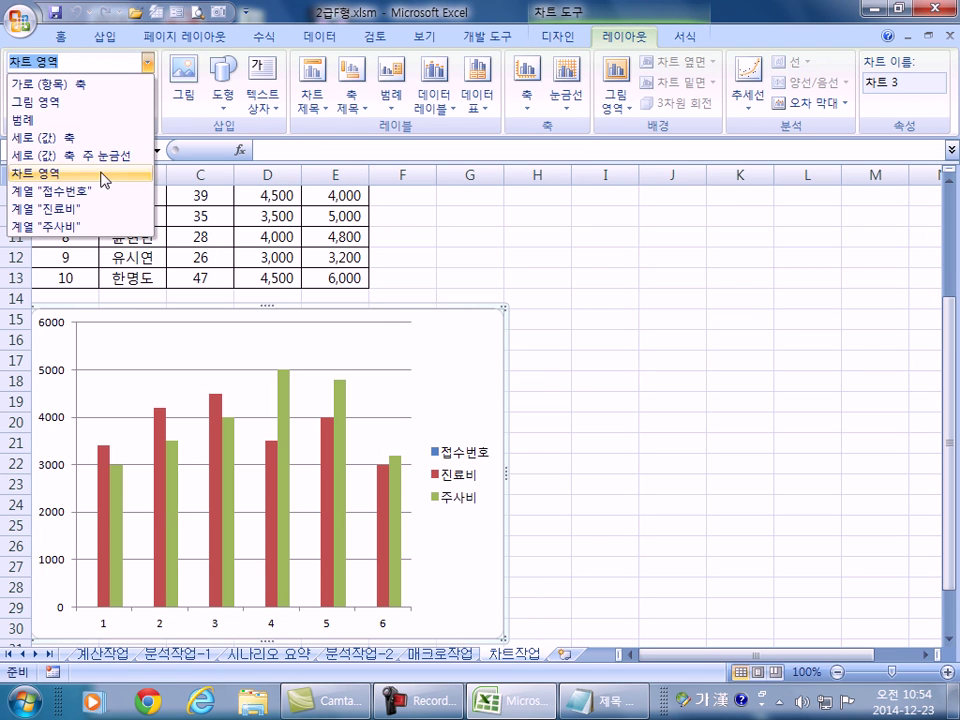
left_click(88, 192)
scroll(343, 538, "down", 3)
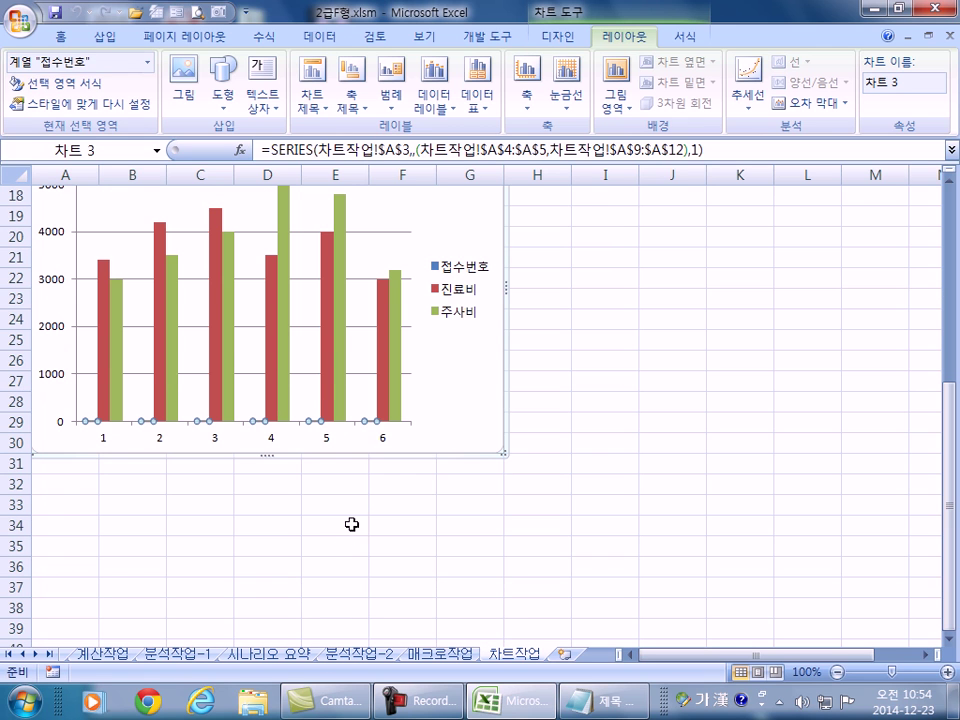
key("Delete")
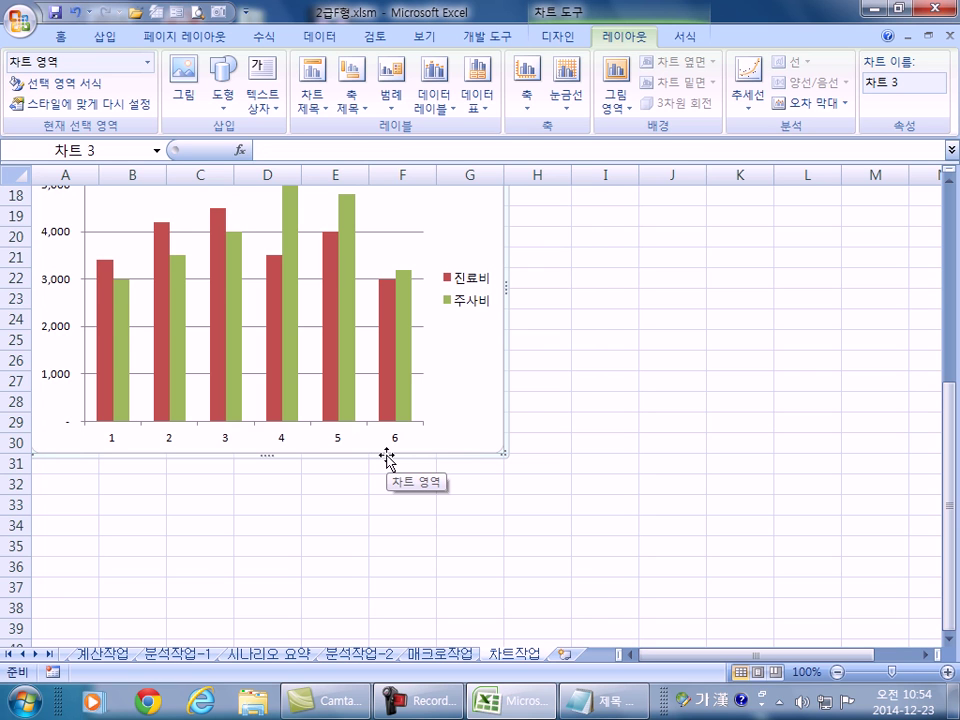
Set the chart's horizontal axis labels to the 환자명 cells B4:B5 and B9:B12.
scroll(386, 458, "up", 1)
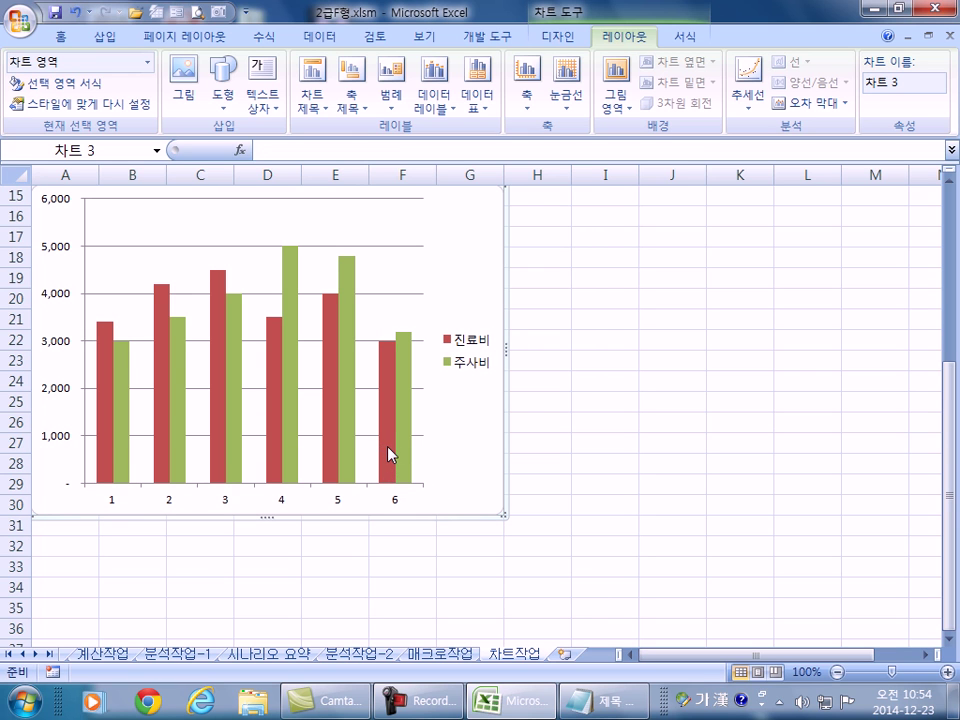
mouse_move(390, 452)
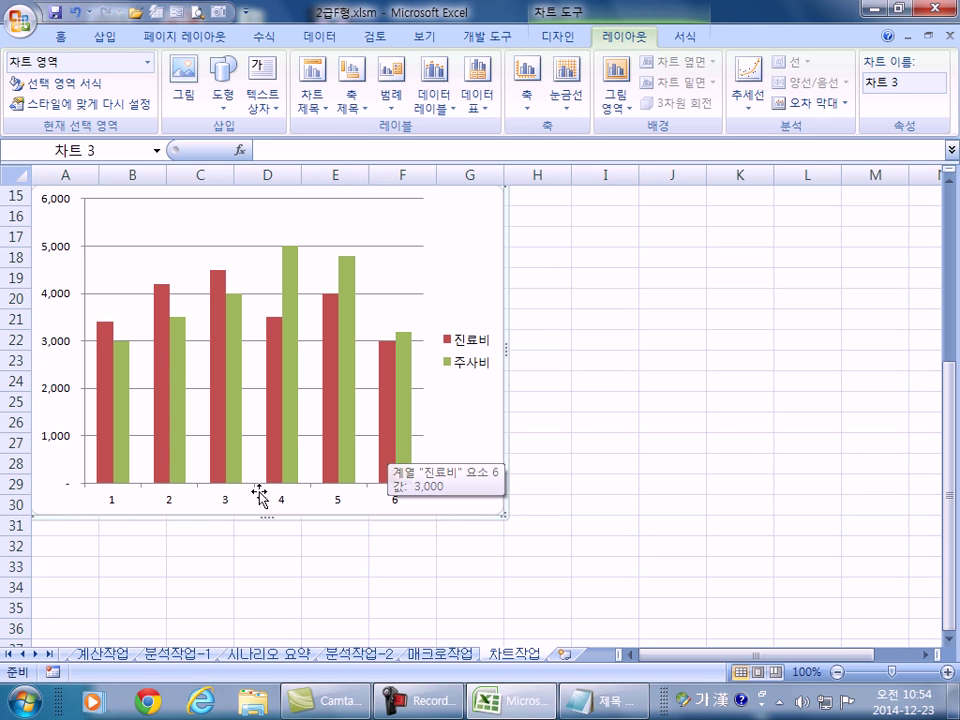
scroll(439, 508, "up", 4)
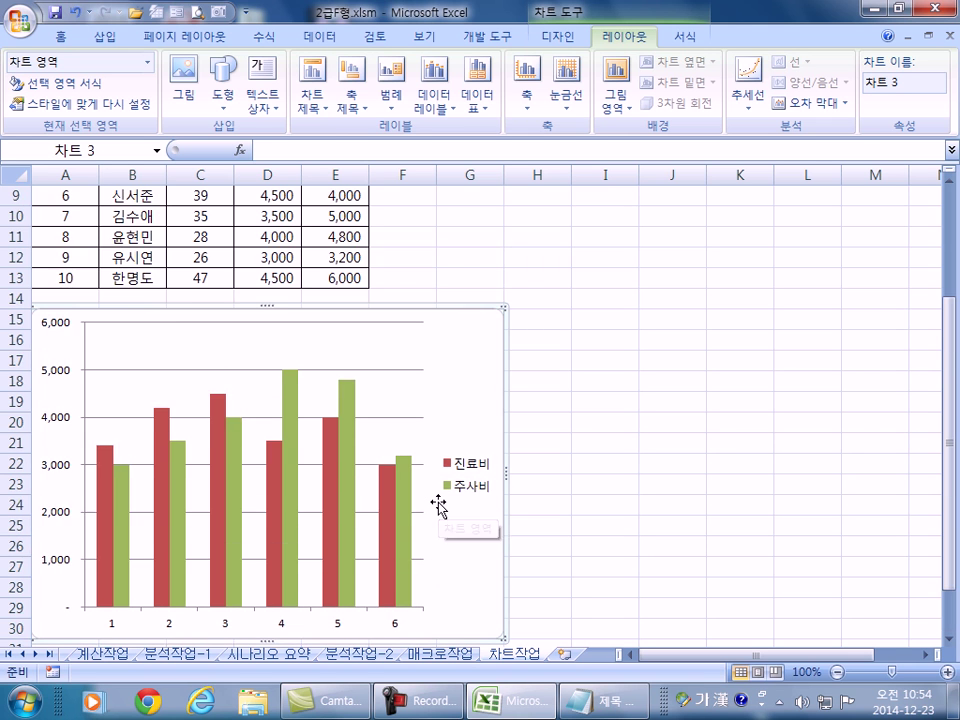
scroll(445, 505, "down", 3)
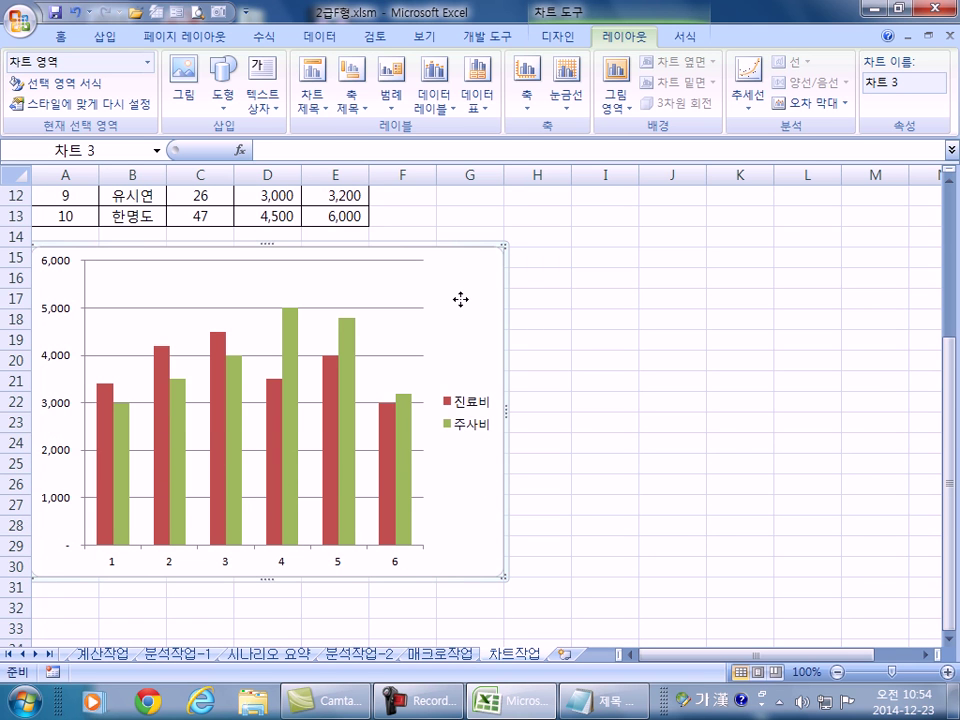
left_click(558, 37)
left_click(194, 100)
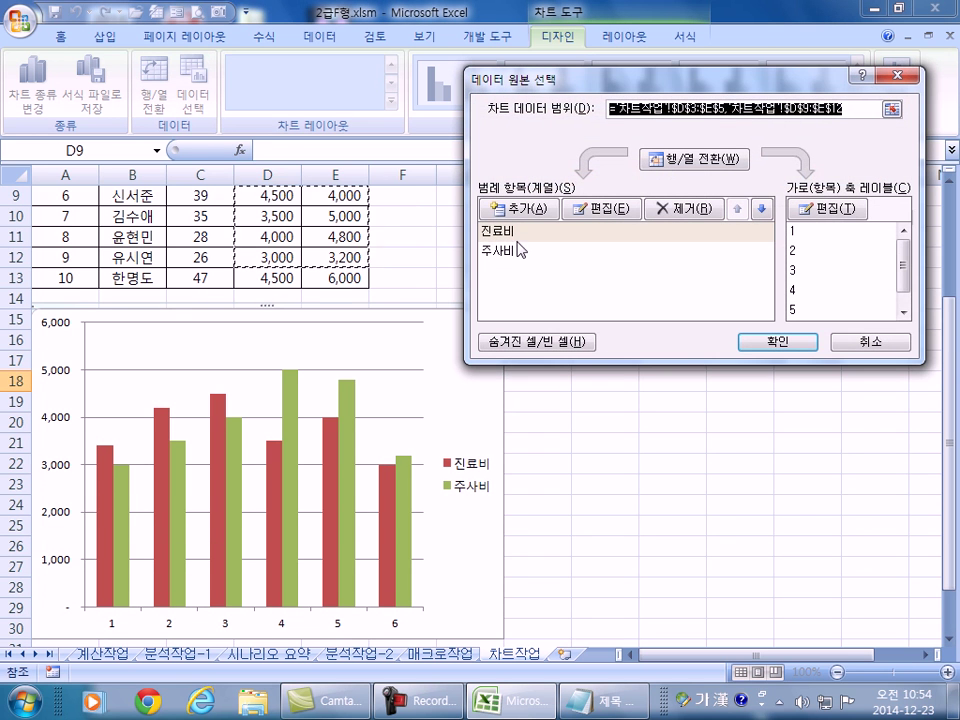
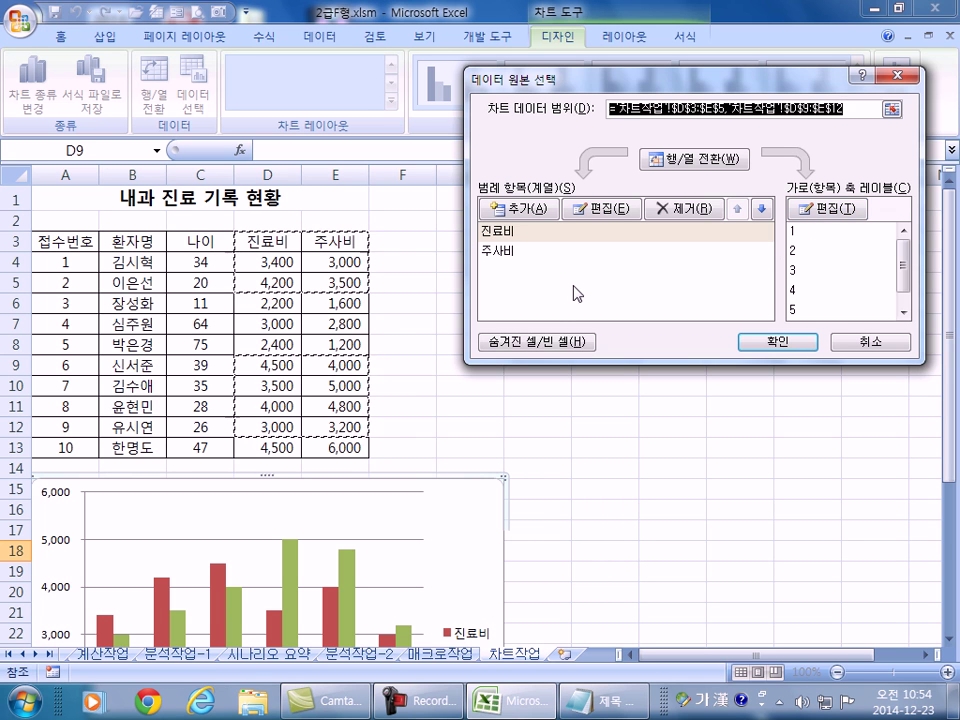
left_click(800, 209)
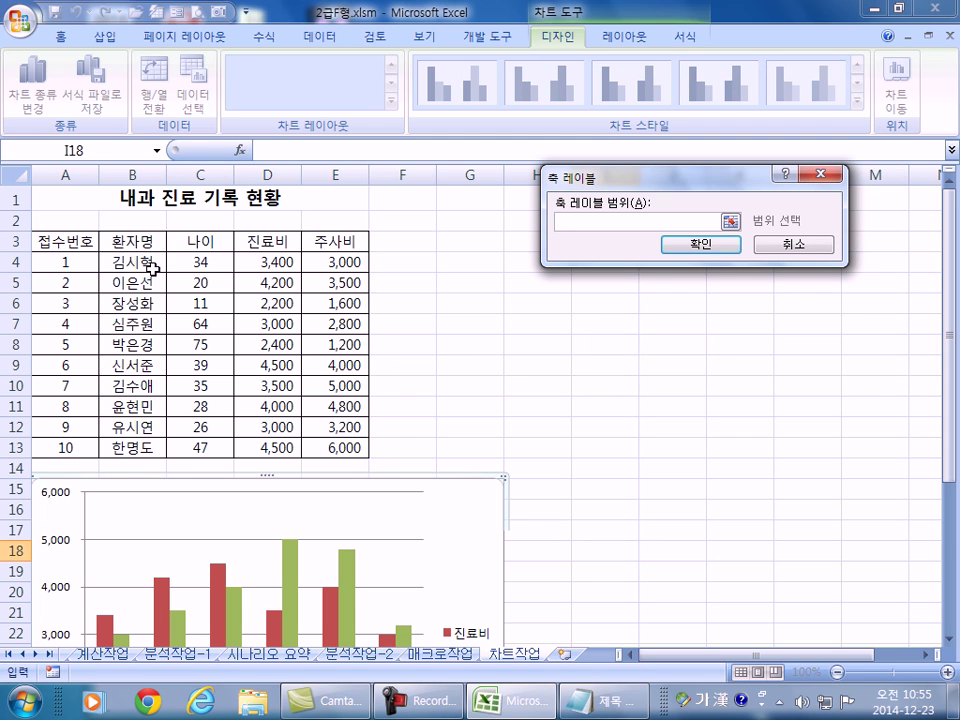
left_click_drag(151, 265, 148, 284)
left_click_drag(129, 366, 133, 412)
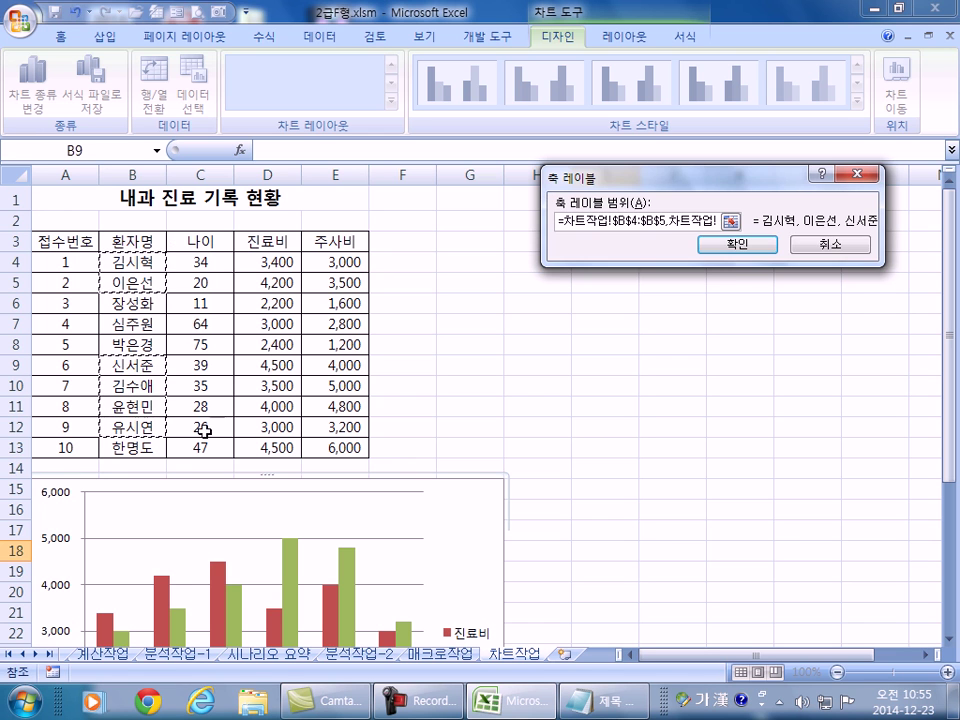
left_click(737, 248)
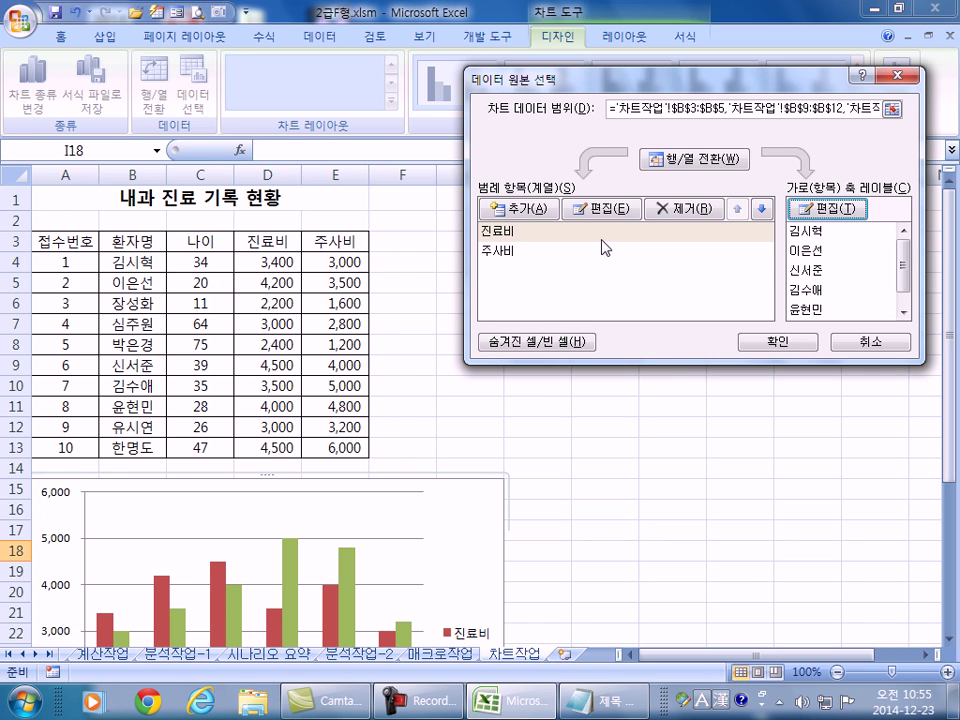
left_click(779, 341)
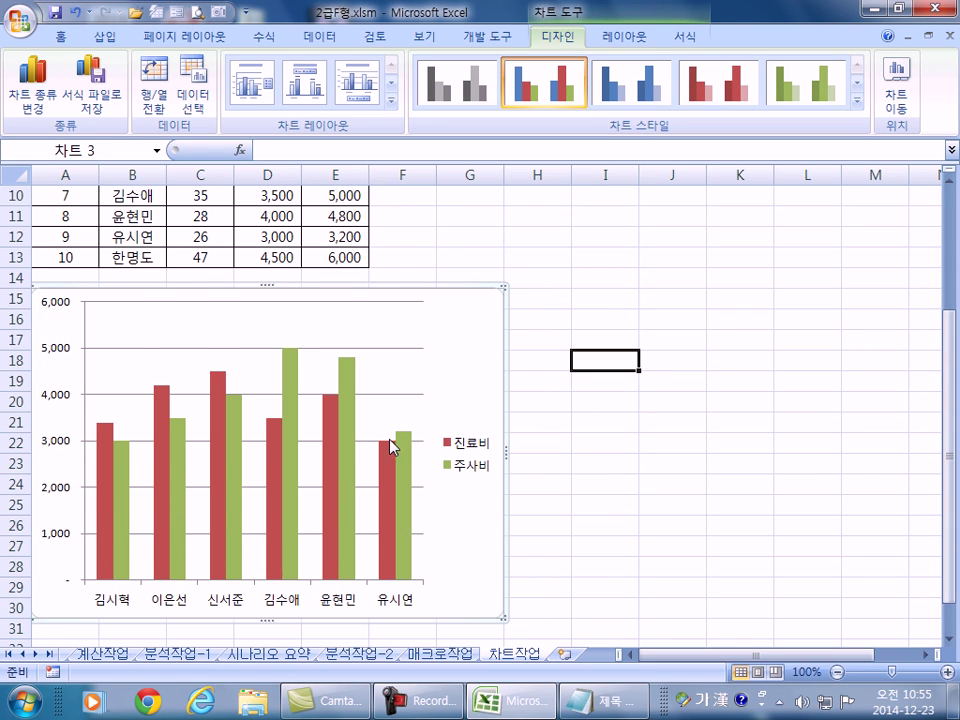
Review the chart's source data range, series and axis labels against the table, and inspect the 주사비 columns.
scroll(420, 440, "up", 2)
left_click(193, 95)
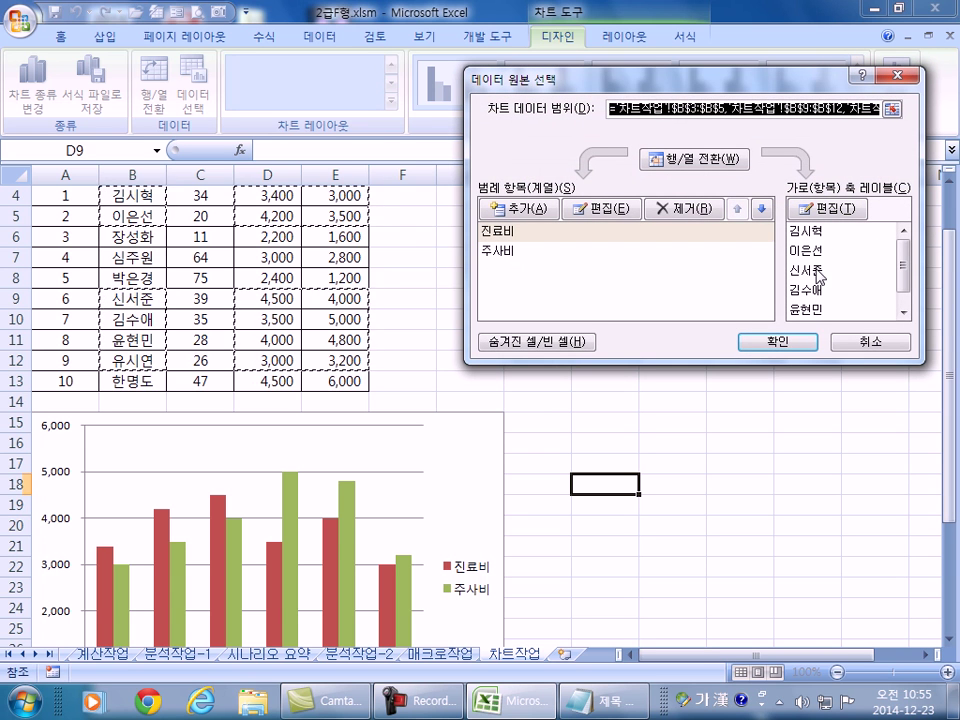
scroll(820, 290, "up", 1)
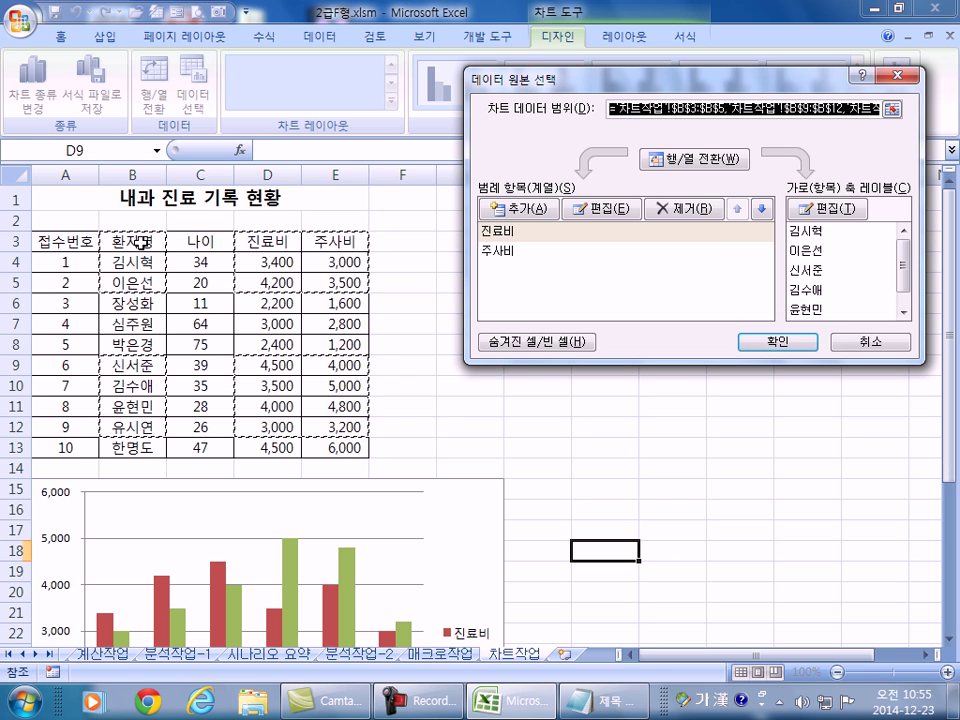
left_click(778, 339)
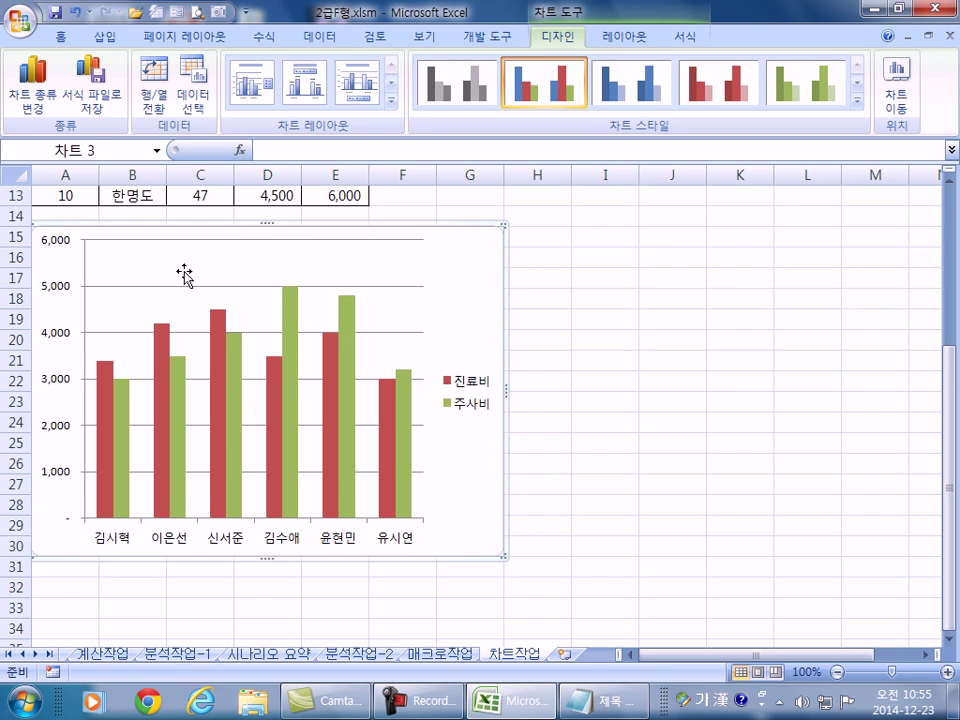
mouse_move(345, 305)
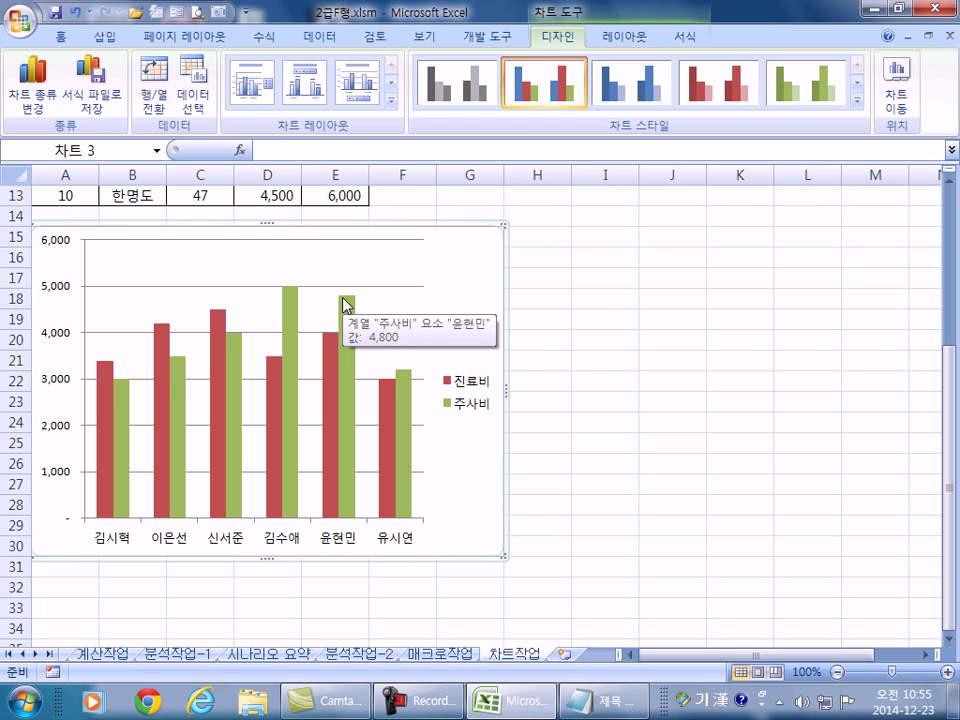
Add a title above the chart reading "20/30대 진료 기록 현황" and set its font size to 20.
left_click(620, 38)
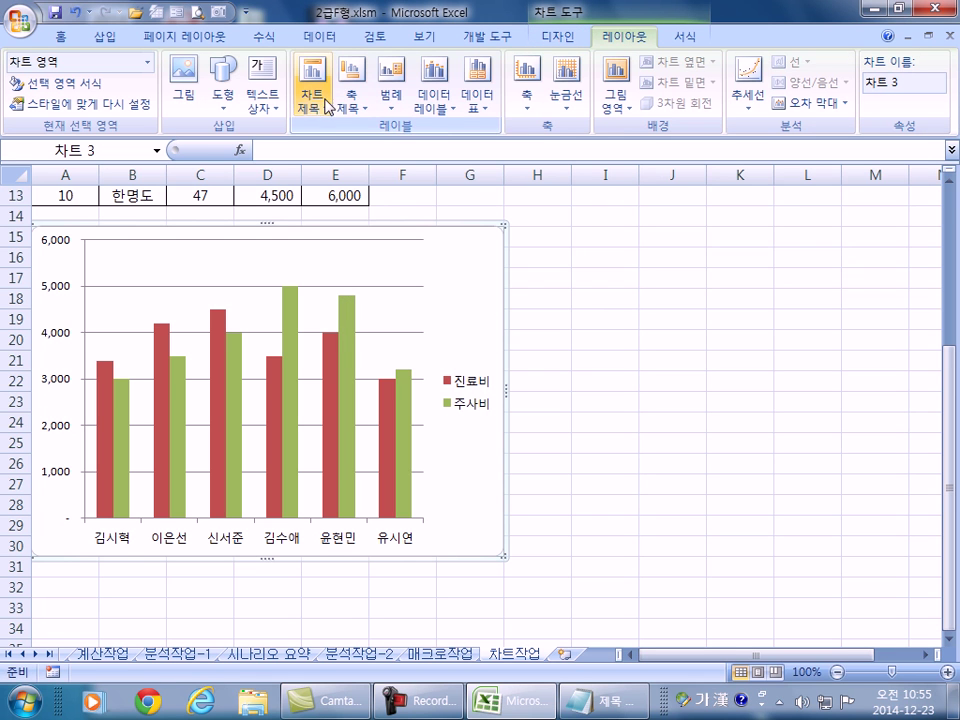
left_click(307, 115)
left_click(310, 232)
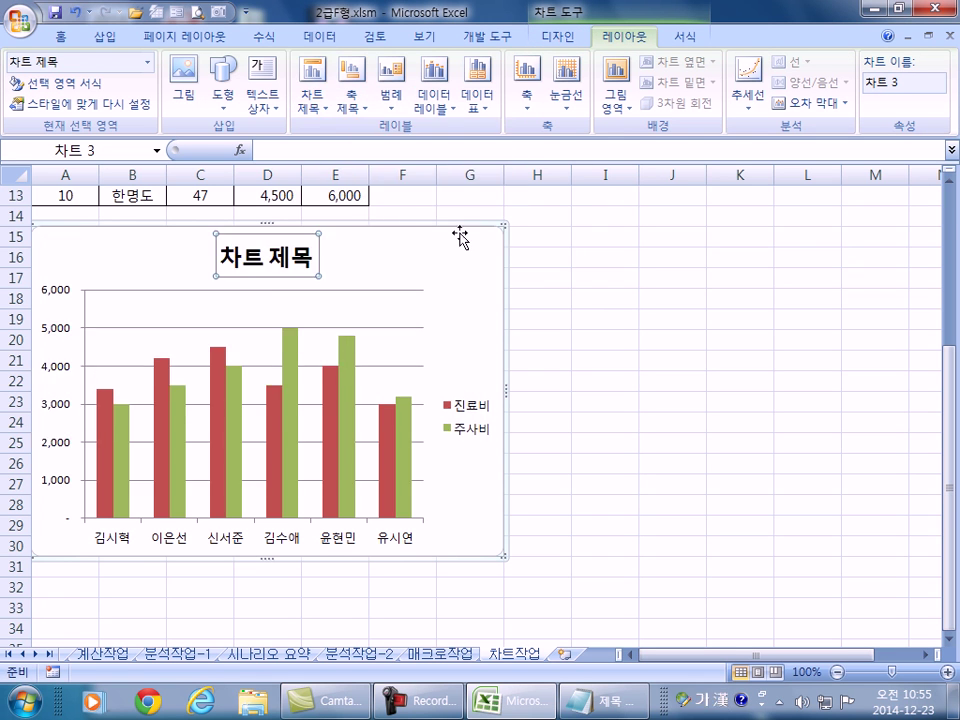
type("20")
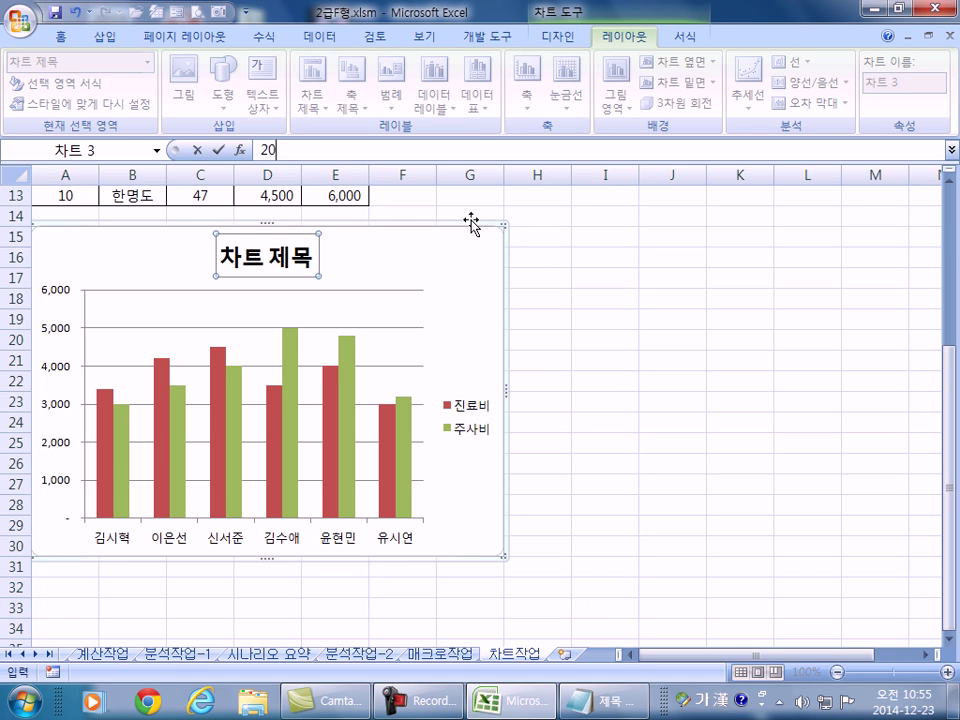
type("/30대 지")
type("ㄴ료")
type(" 기록 현화")
type("ㅇ")
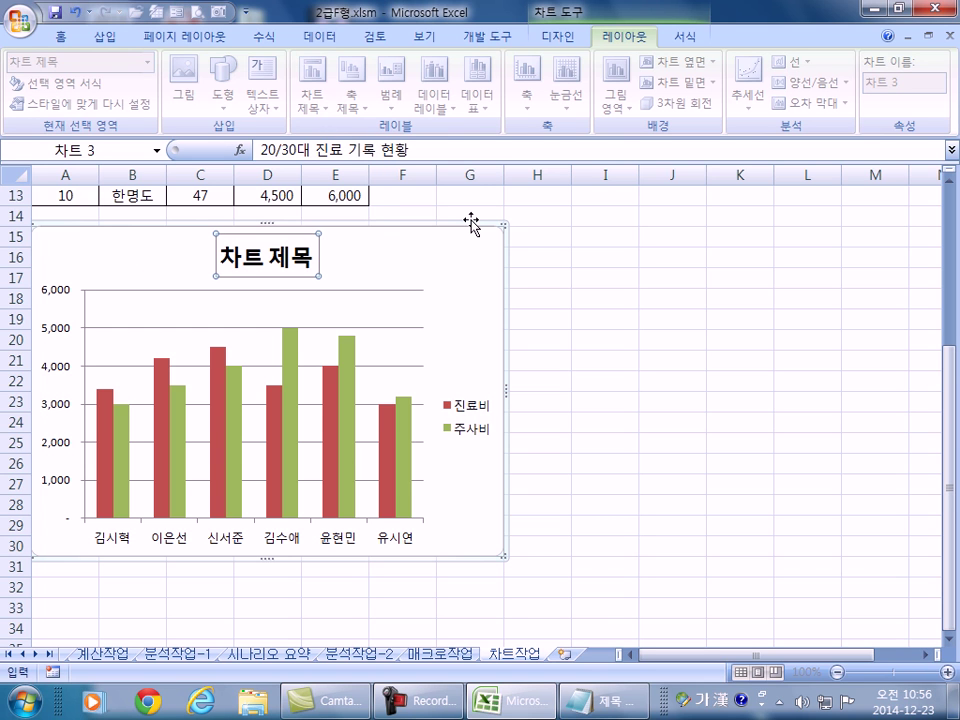
key("Return")
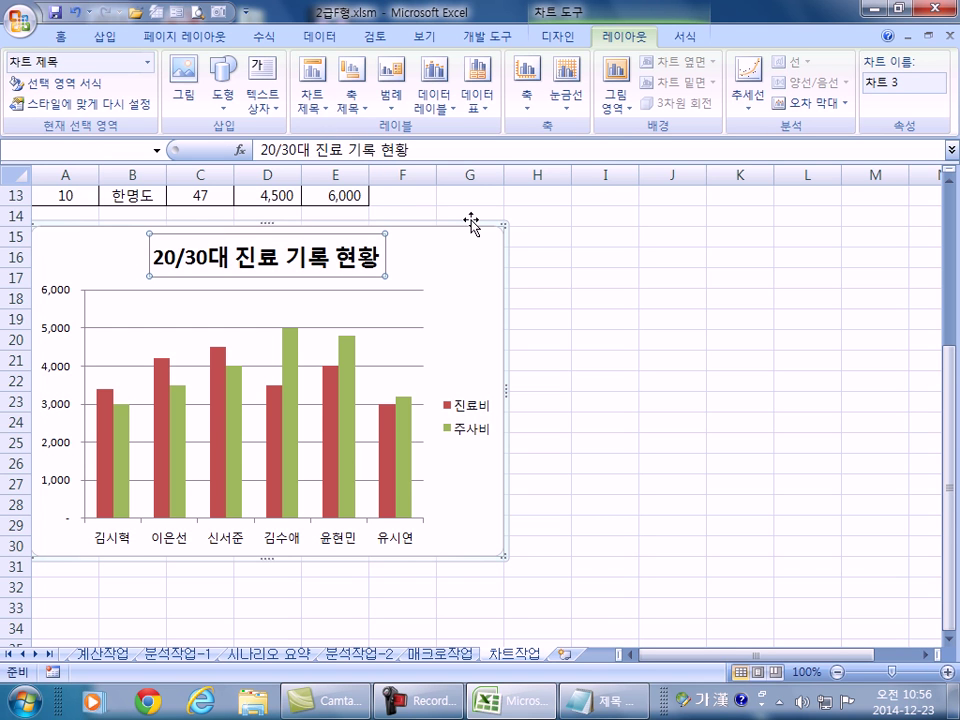
left_click(60, 40)
left_click(268, 72)
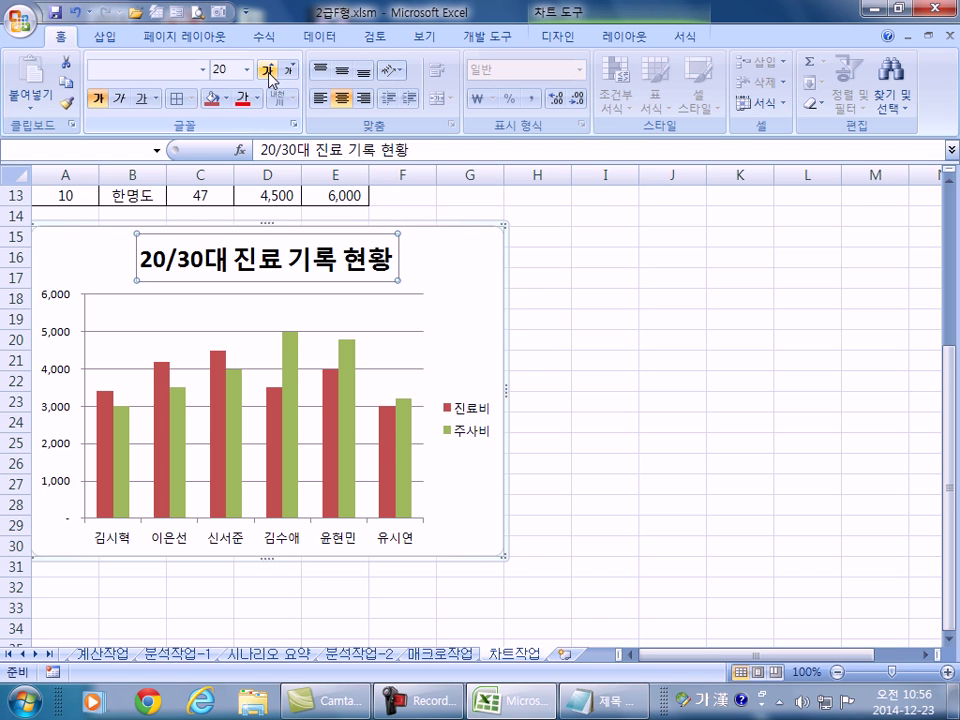
Change the chart type of the 주사비 series to a line with markers.
left_click(406, 456)
left_click(565, 37)
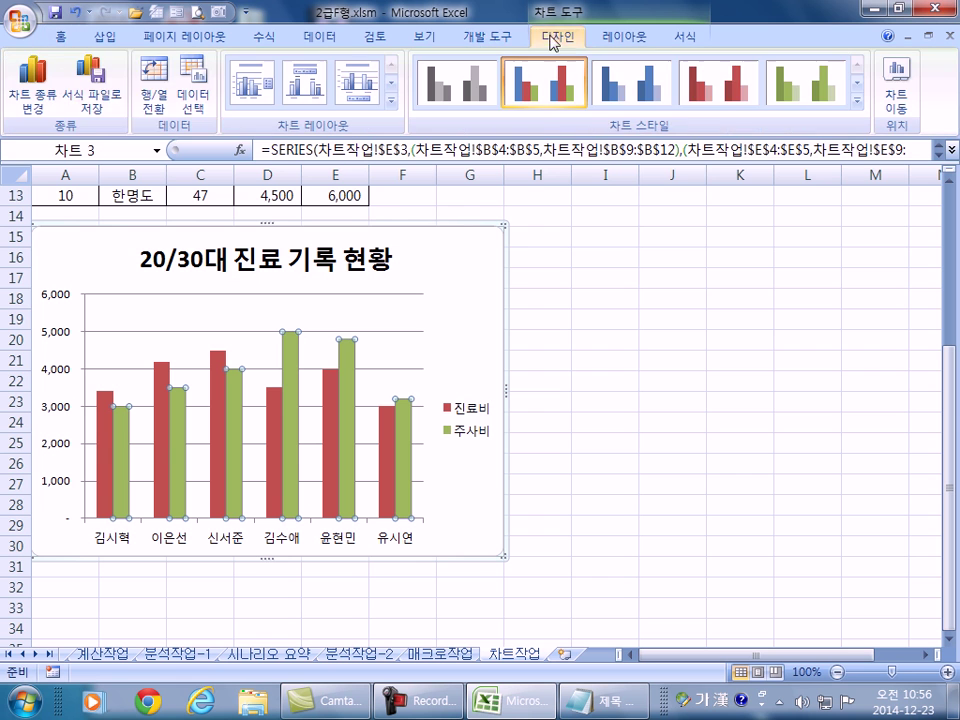
left_click(30, 80)
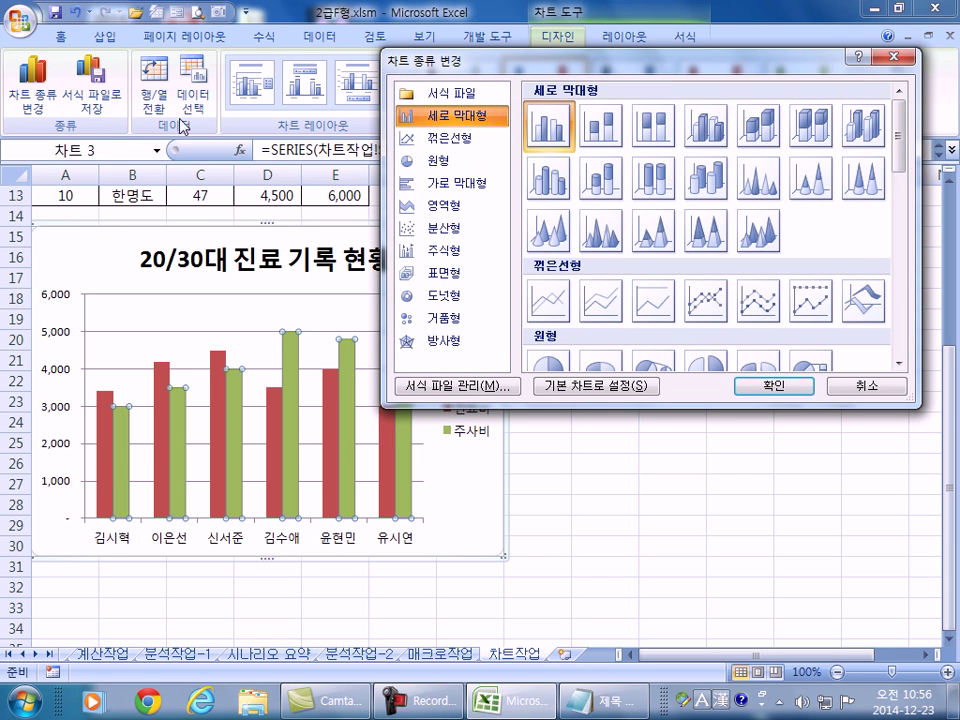
left_click(706, 299)
left_click(773, 385)
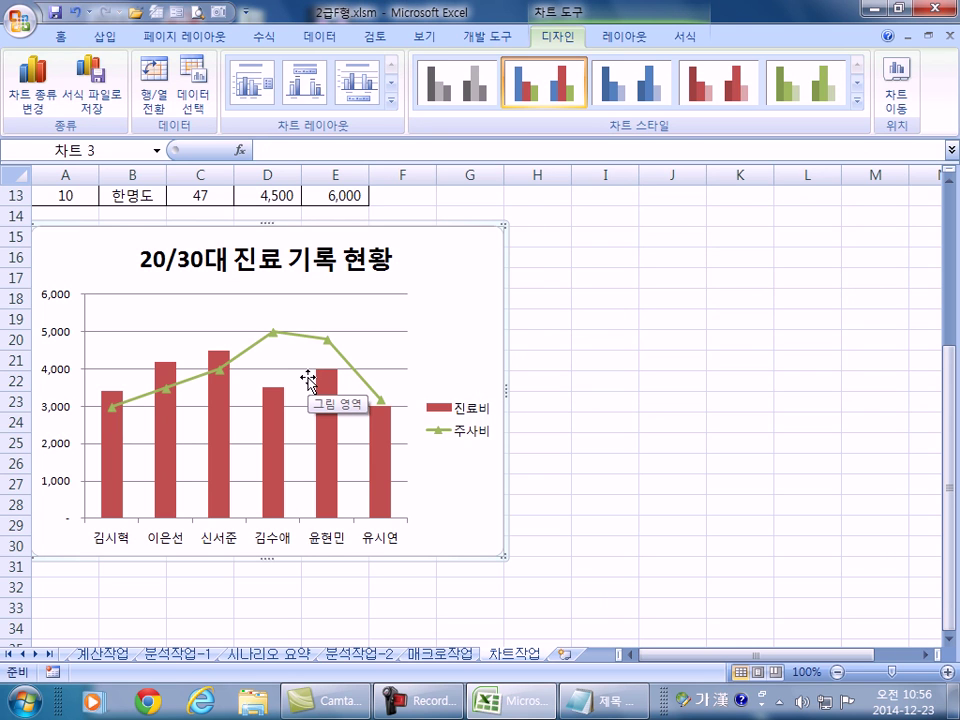
Place the chart legend at the top, below the chart title.
left_click(478, 410)
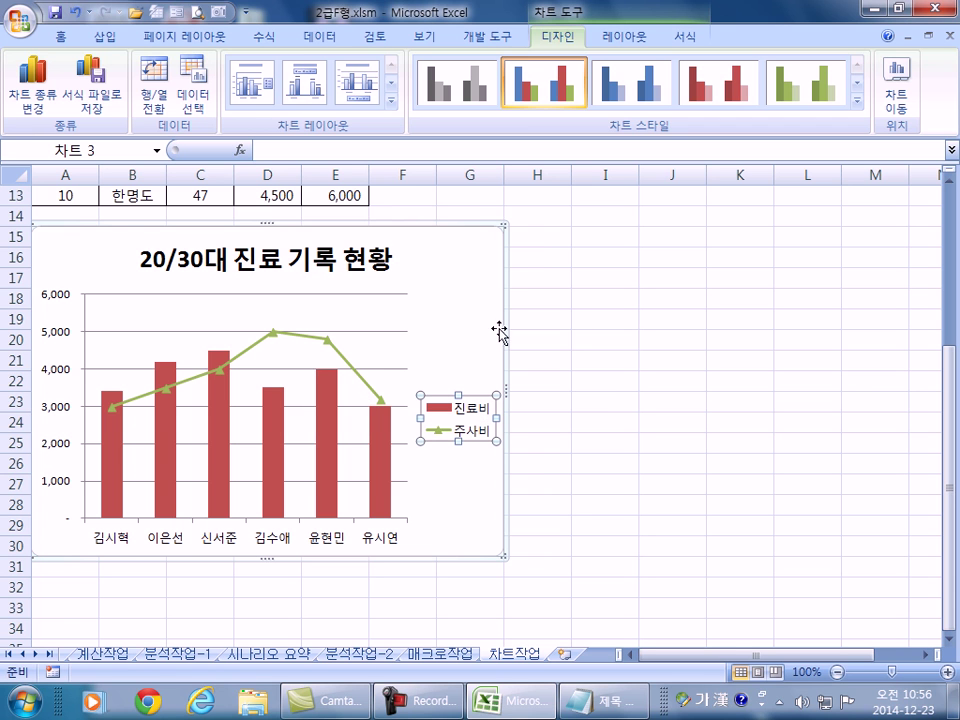
left_click(624, 36)
left_click(390, 92)
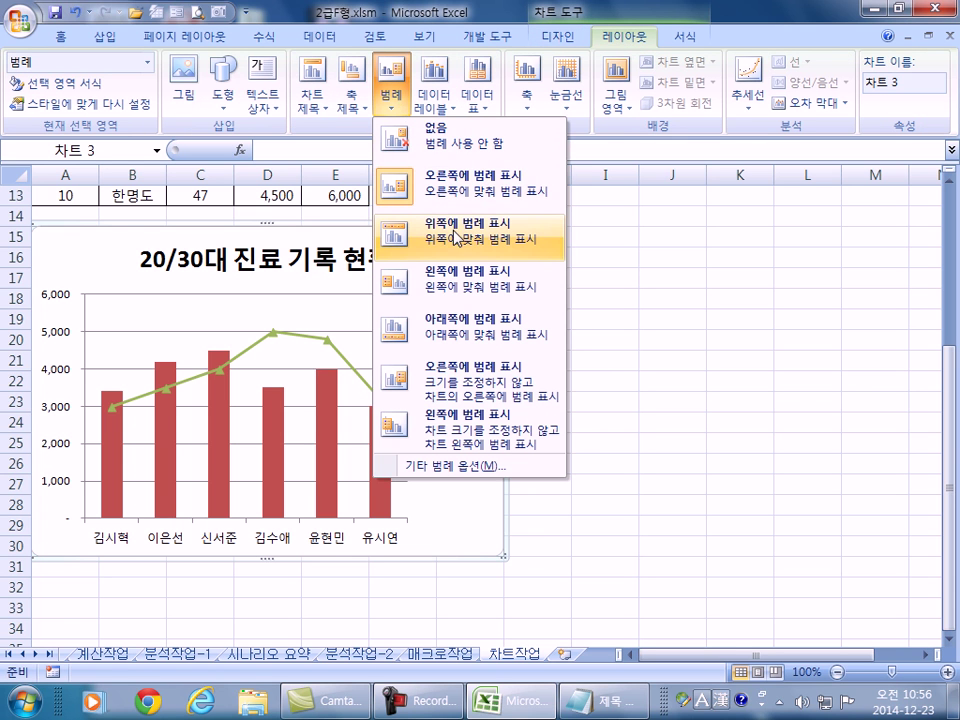
left_click(455, 242)
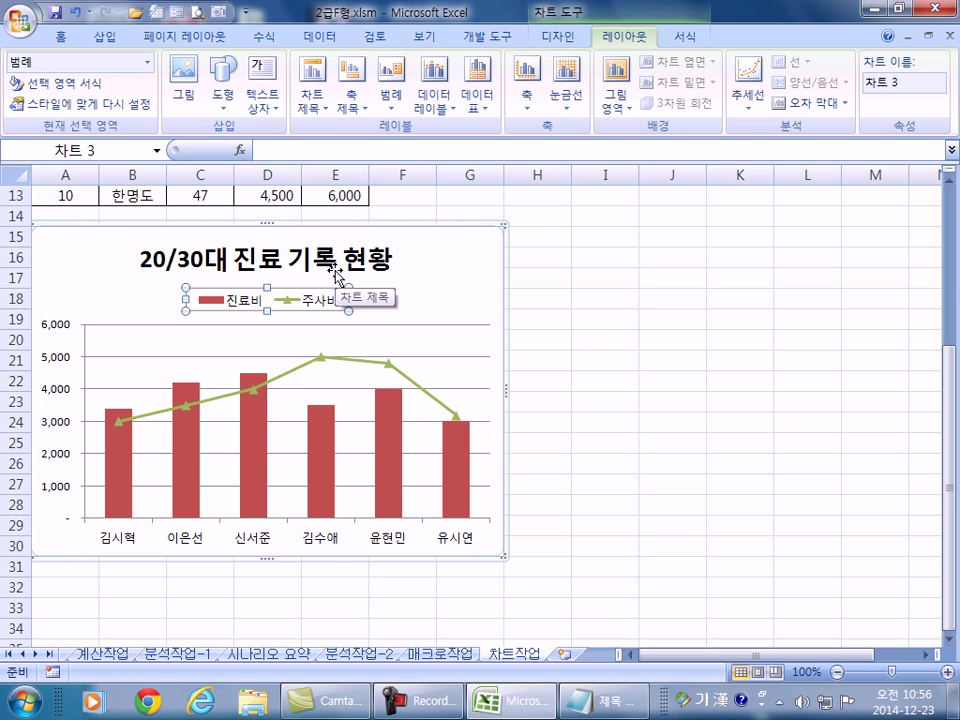
Format the chart area's border with a width of 3 pt and rounded corners.
left_click(479, 254)
double_click(479, 254)
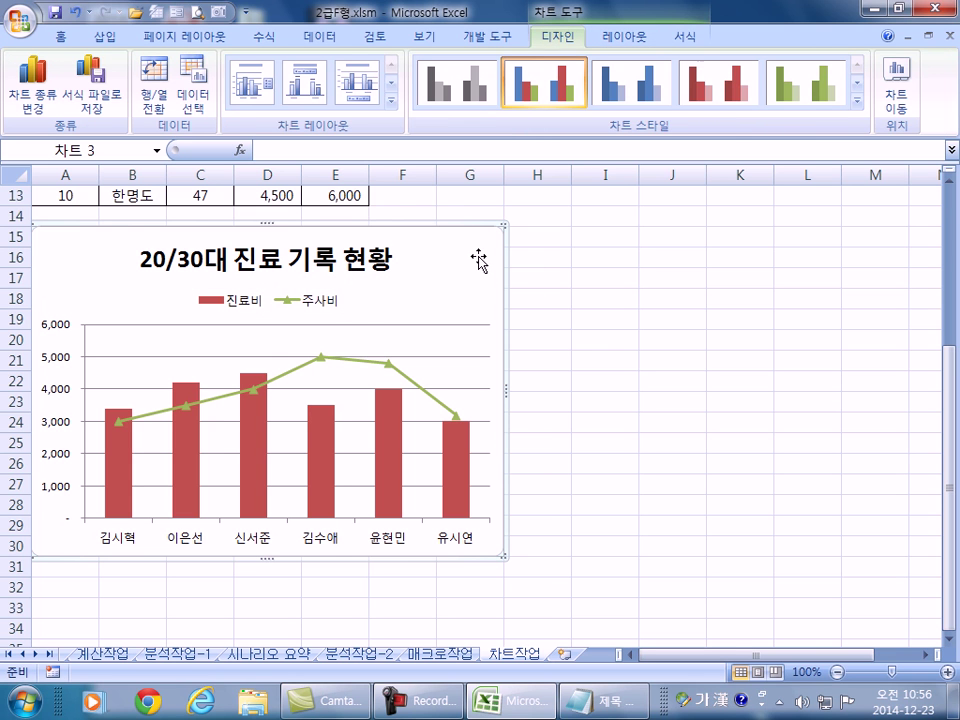
left_click_drag(500, 125, 729, 91)
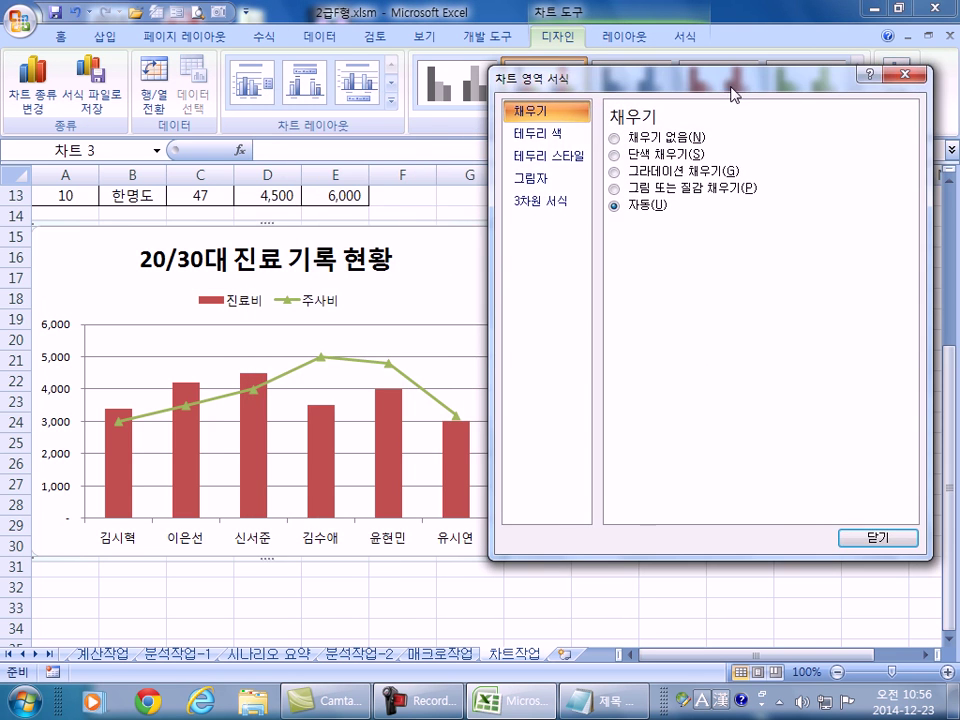
left_click(540, 133)
left_click(548, 157)
left_click(764, 133)
left_click(764, 133)
left_click(764, 133)
left_click(764, 133)
left_click(764, 133)
left_click(764, 133)
left_click(764, 133)
left_click(764, 133)
left_click(764, 133)
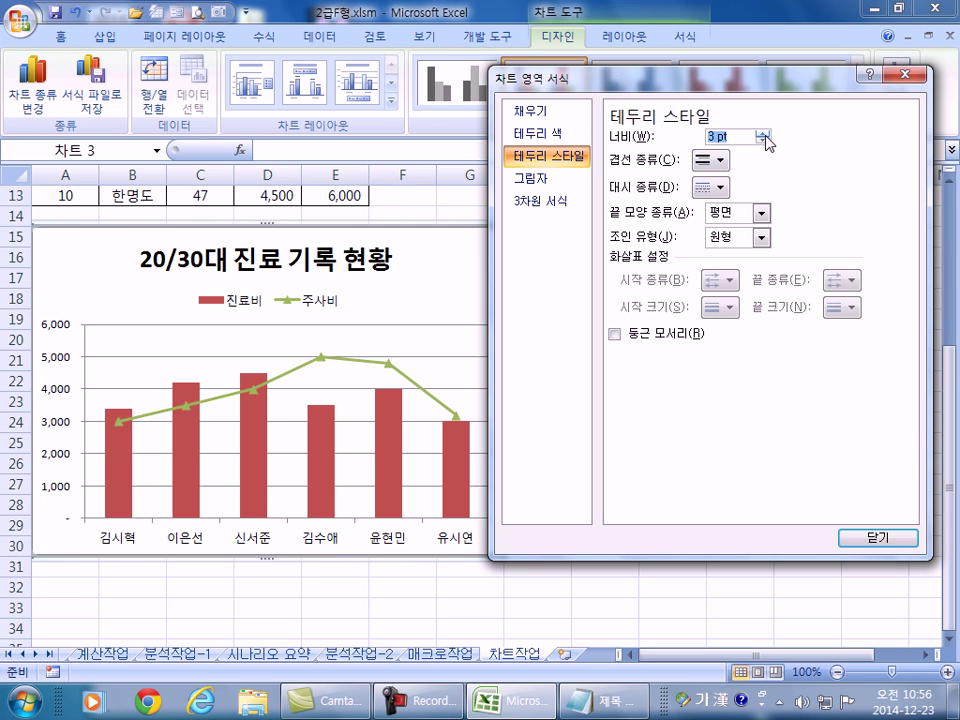
left_click(615, 335)
left_click_drag(560, 77, 703, 77)
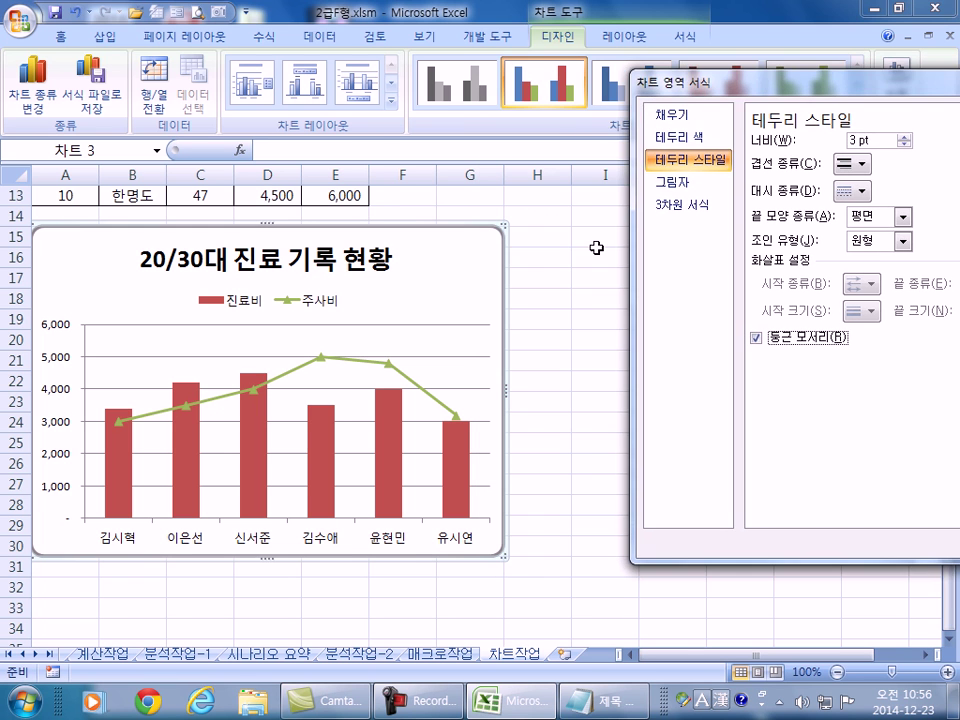
Check the chart area's border style settings and compare the finished chart's border, series and title with the task.
left_click(598, 256)
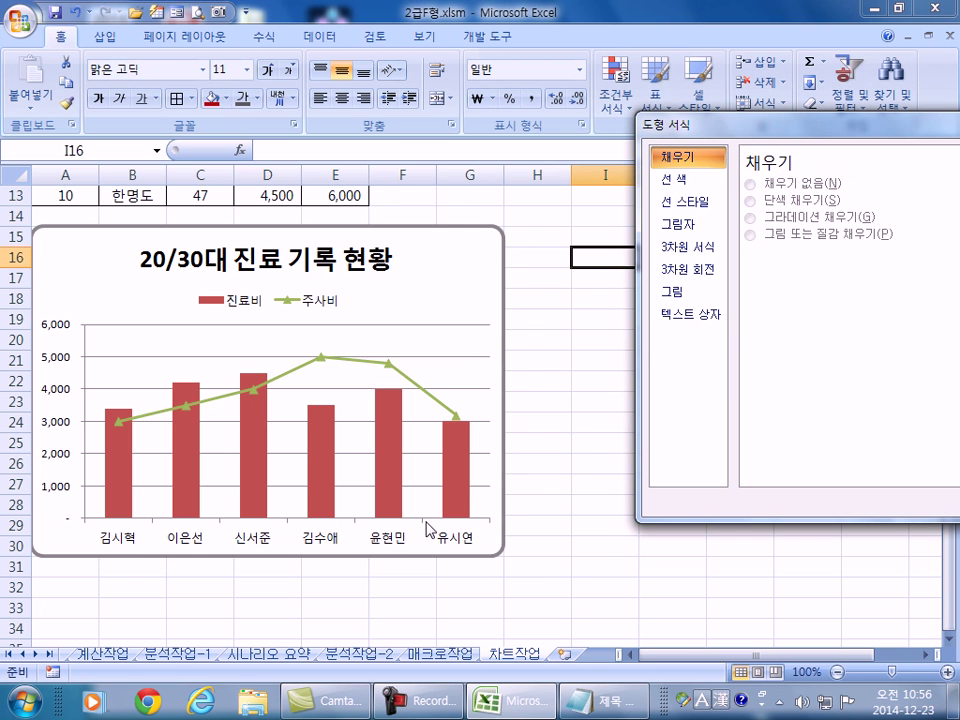
left_click(470, 280)
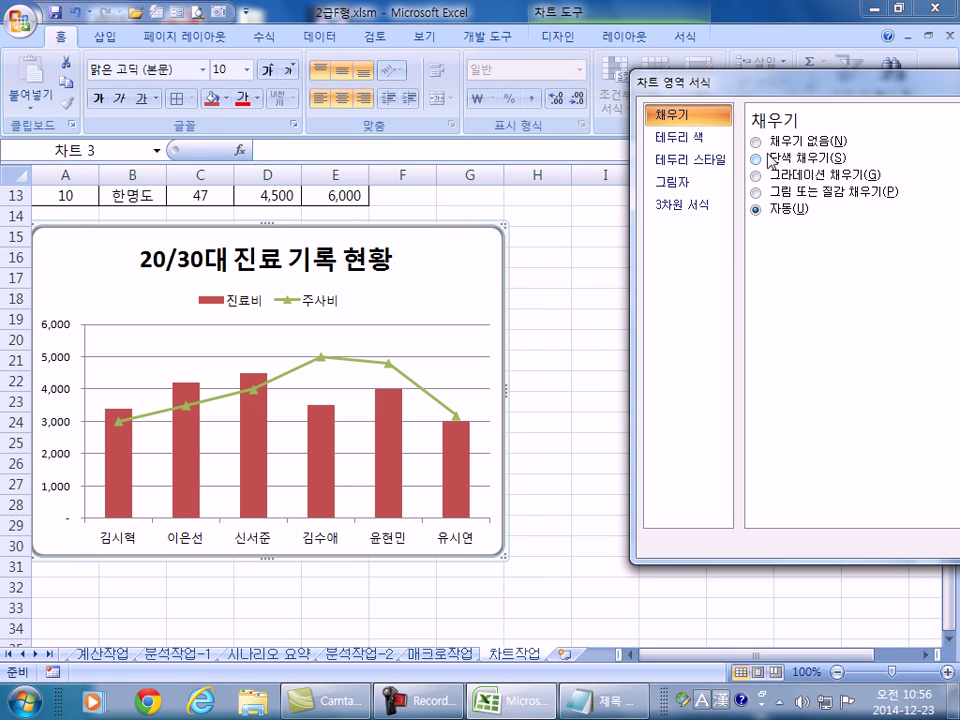
left_click(686, 160)
left_click_drag(861, 86, 772, 73)
key("Hangul")
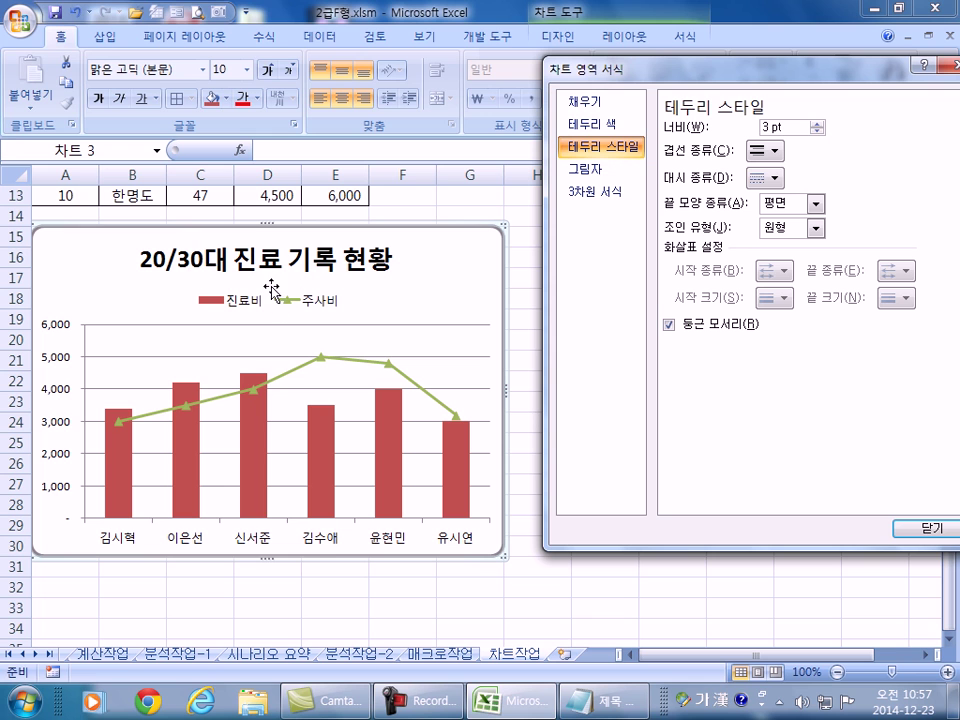
mouse_move(183, 505)
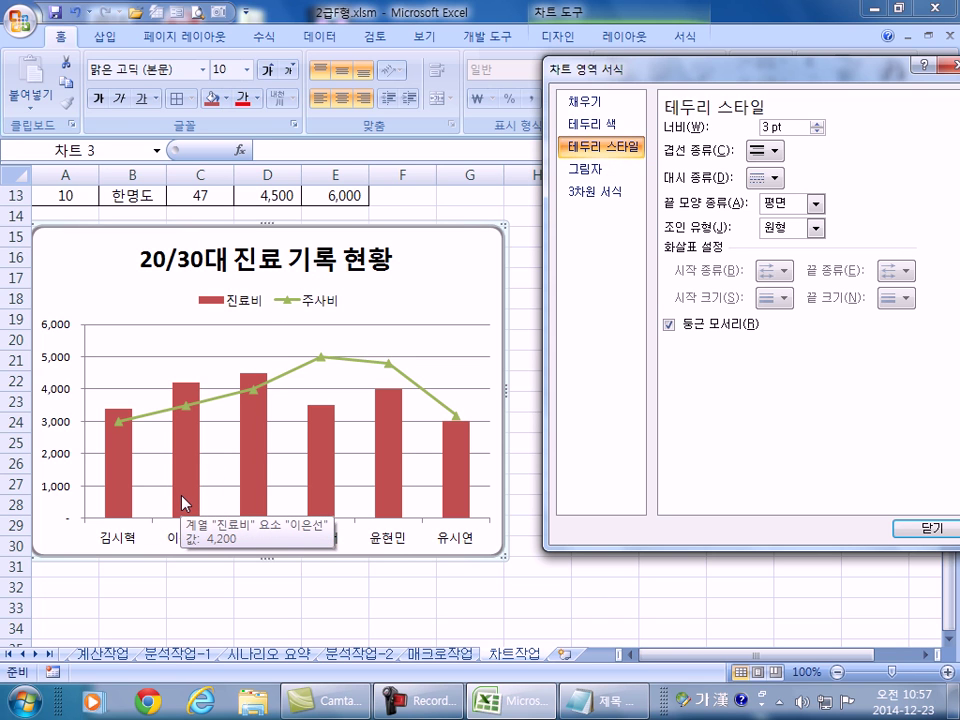
mouse_move(459, 494)
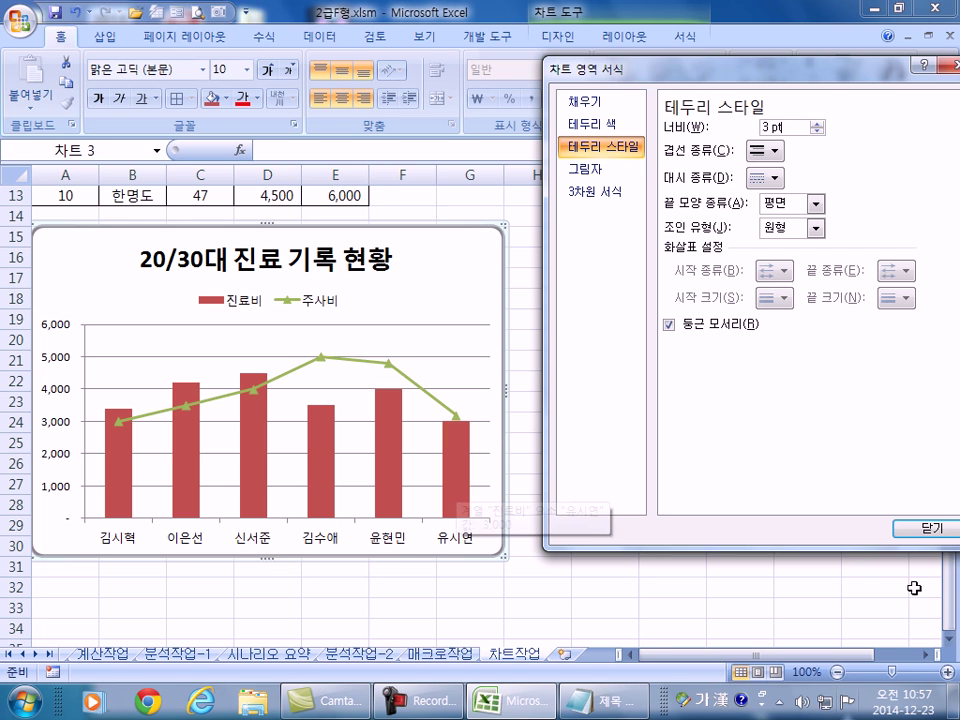
left_click(918, 527)
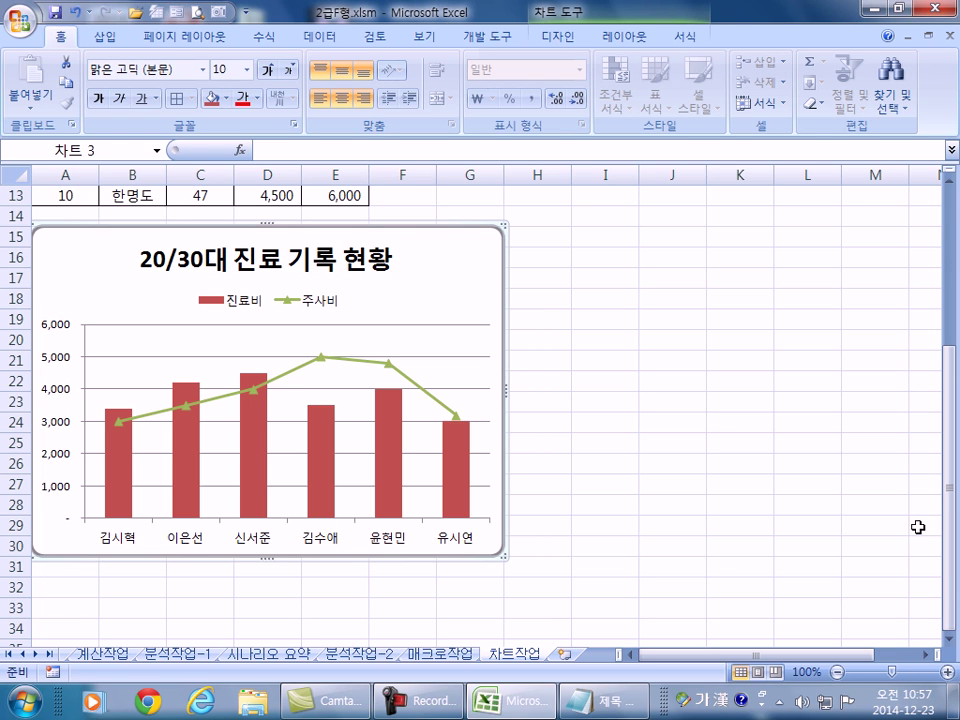
Review the finished chart's source data range, legend series and horizontal axis labels without changing them.
right_click(481, 257)
left_click(531, 414)
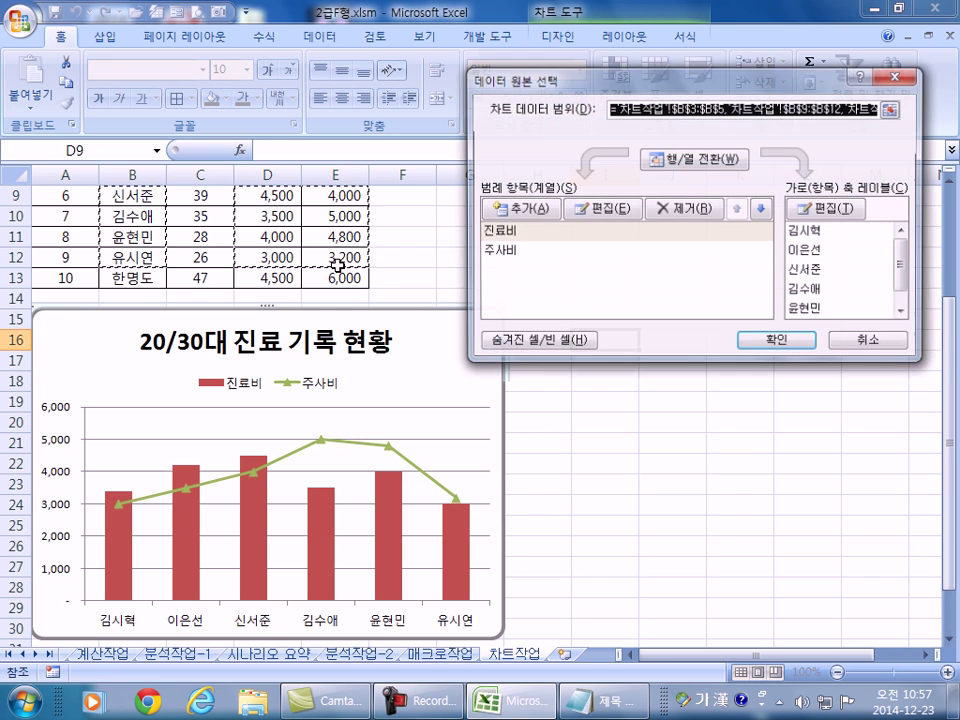
key("Escape")
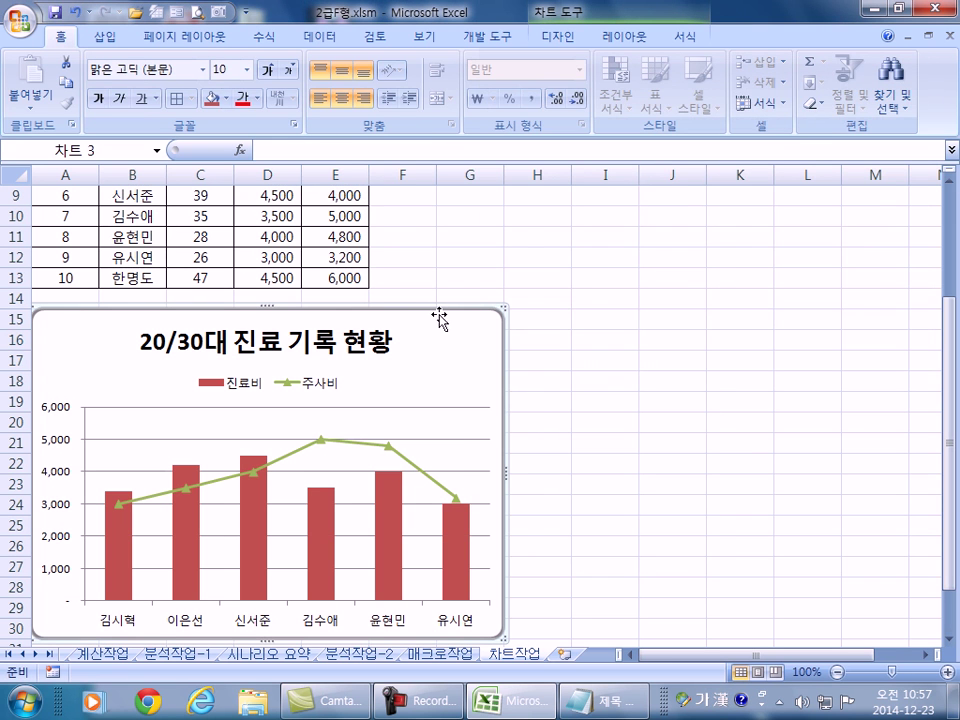
left_click(367, 353)
left_click(196, 98)
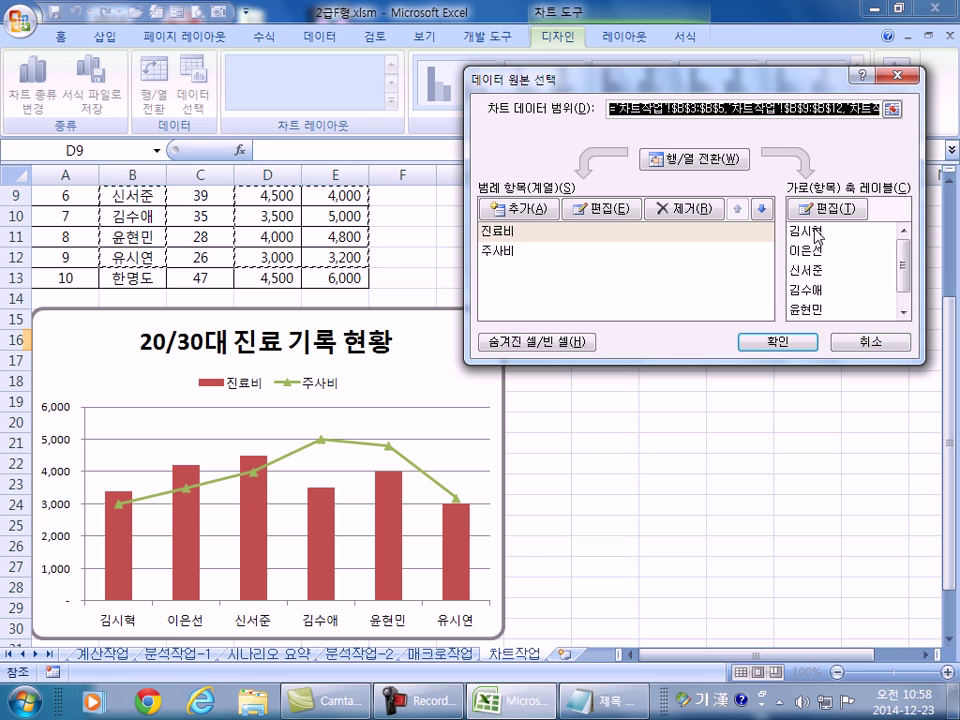
left_click(868, 345)
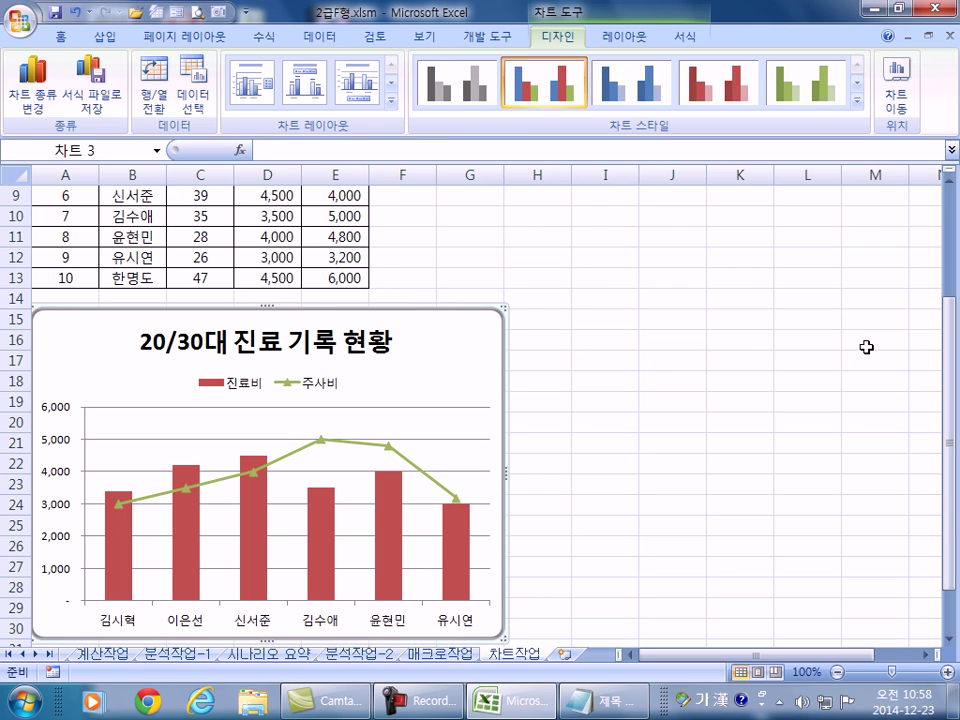